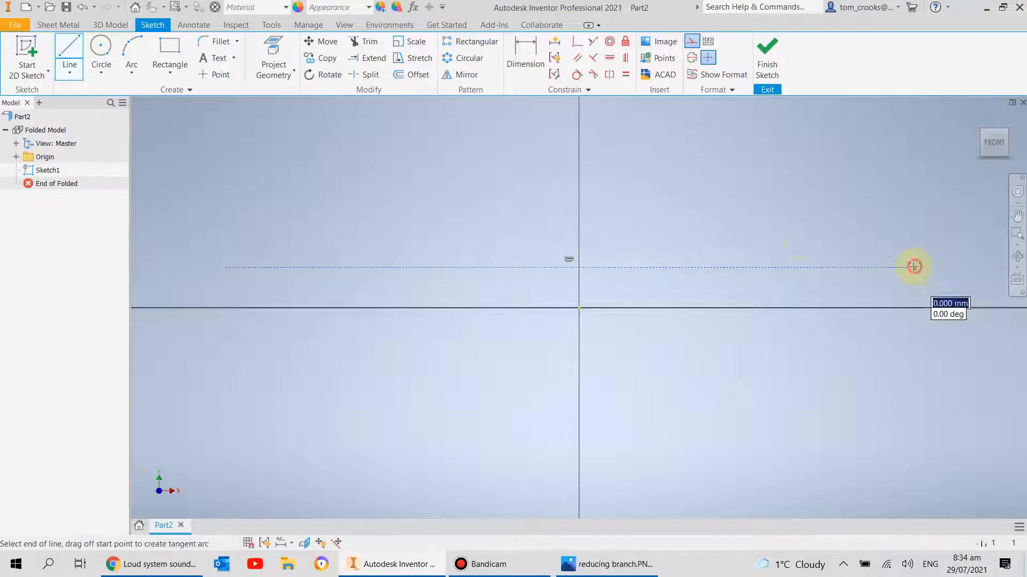
- Centre the horizontal construction line on the origin by constraining its midpoint vertically and horizontally to the origin point
{"action": "key", "text": "Escape"}
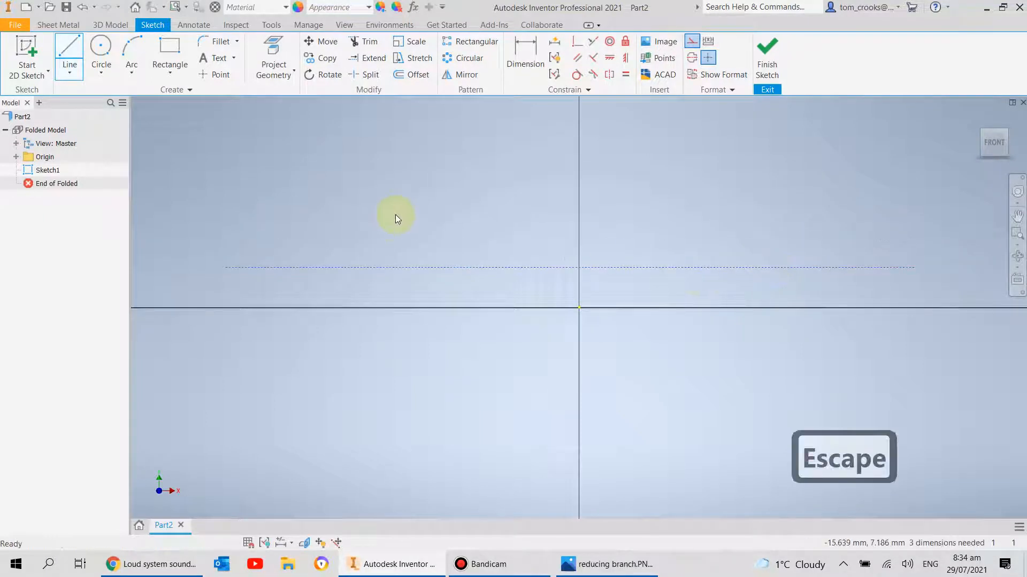
{"action": "left_click", "coordinate": [624, 60]}
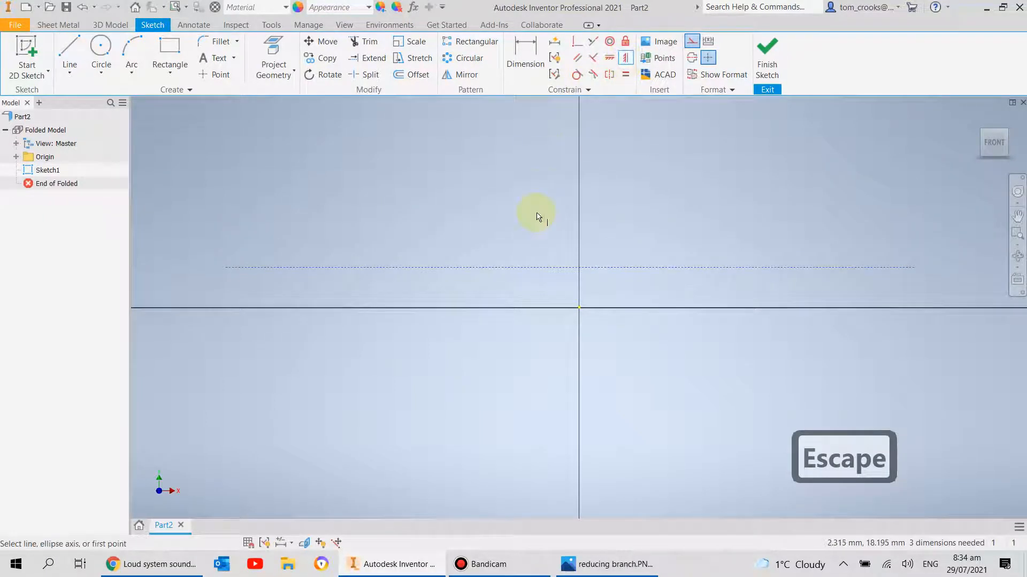
{"action": "left_click", "coordinate": [569, 267]}
{"action": "left_click", "coordinate": [578, 309]}
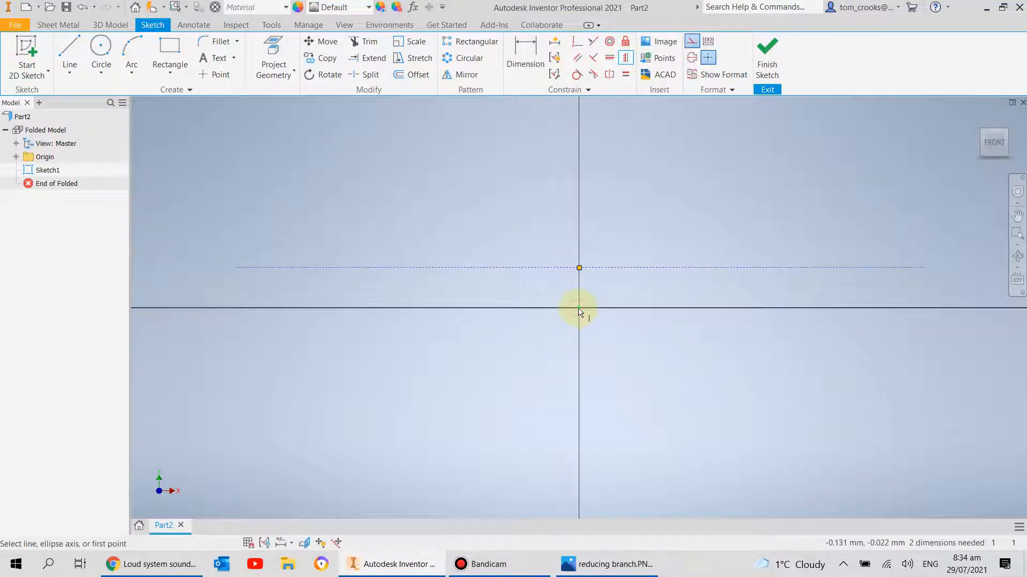
{"action": "left_click", "coordinate": [609, 58]}
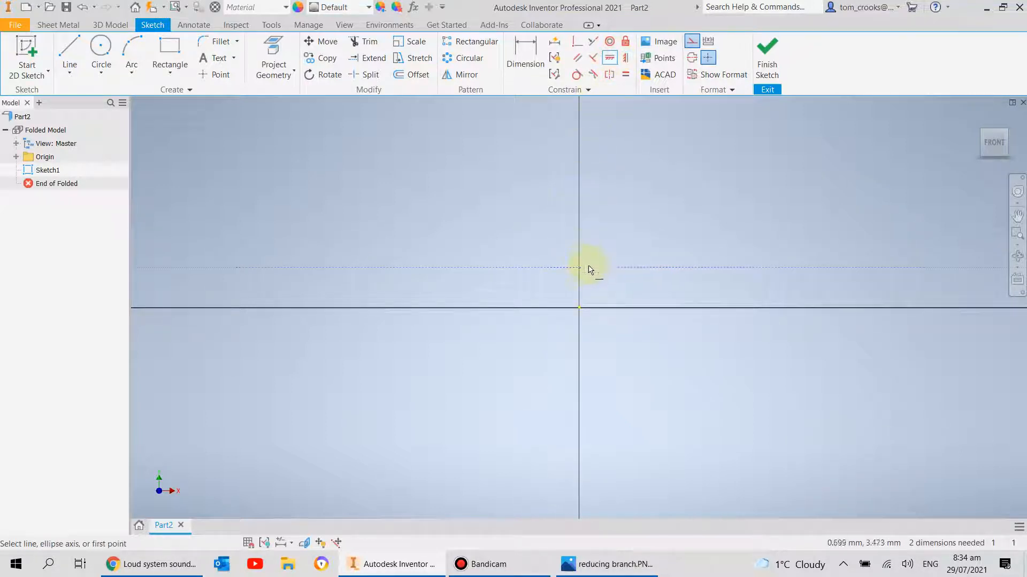
{"action": "left_click", "coordinate": [580, 269]}
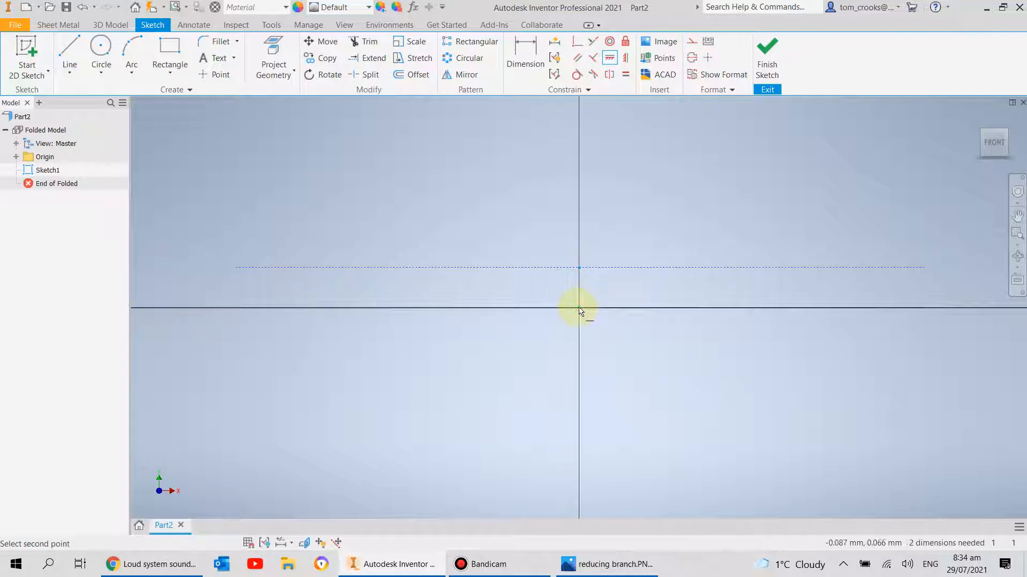
{"action": "left_click", "coordinate": [579, 310]}
{"action": "scroll", "coordinate": [566, 315], "scroll_direction": "down", "scroll_amount": 2}
{"action": "key", "text": "Escape"}
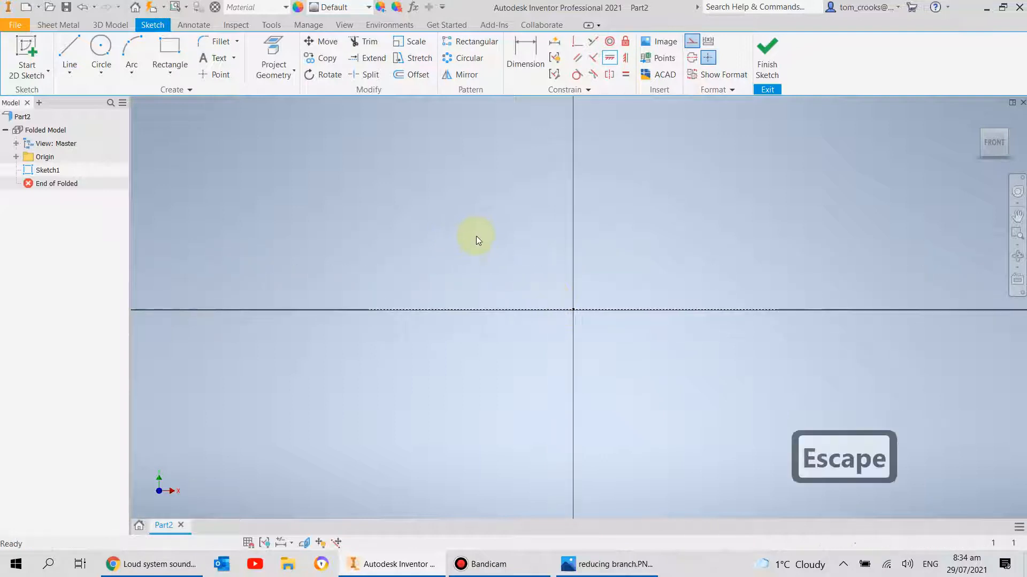
- Dimension the horizontal construction line's length as 1000 mm and fit the resized line in view
{"action": "left_click", "coordinate": [525, 54]}
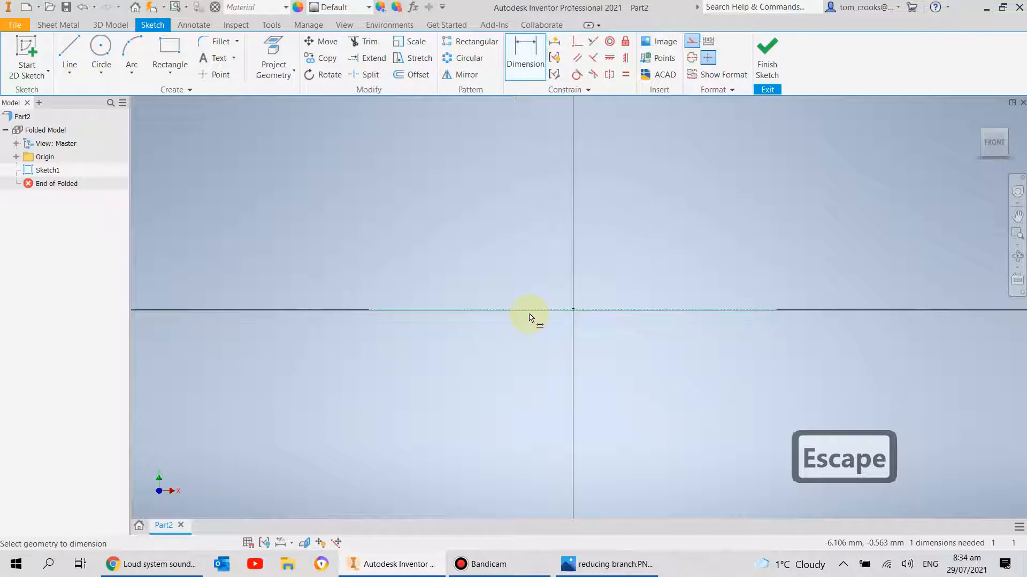
{"action": "left_click", "coordinate": [530, 311]}
{"action": "left_click", "coordinate": [524, 259]}
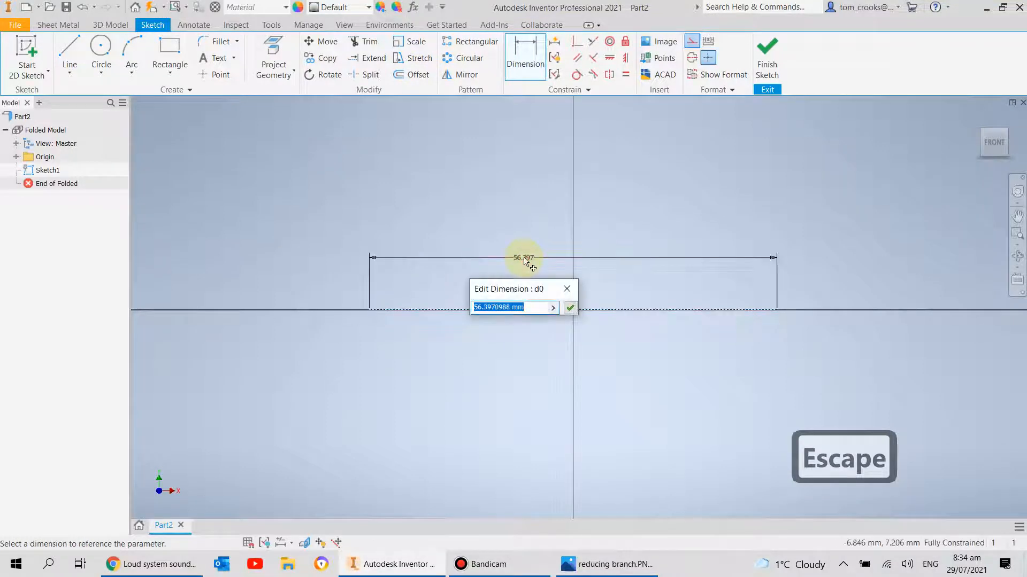
{"action": "type", "text": "1000"}
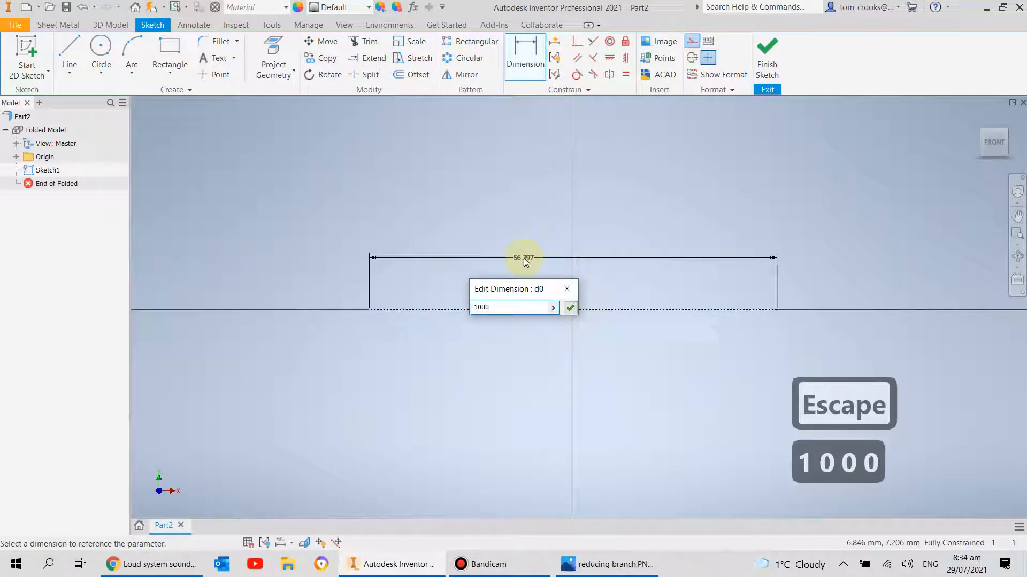
{"action": "key", "text": "Return"}
{"action": "scroll", "coordinate": [692, 191], "scroll_direction": "down", "scroll_amount": 8}
{"action": "scroll", "coordinate": [695, 257], "scroll_direction": "up", "scroll_amount": 3}
{"action": "middle_click_drag", "start_coordinate": [630, 246], "coordinate": [489, 243]}
{"action": "scroll", "coordinate": [491, 244], "scroll_direction": "up", "scroll_amount": 3}
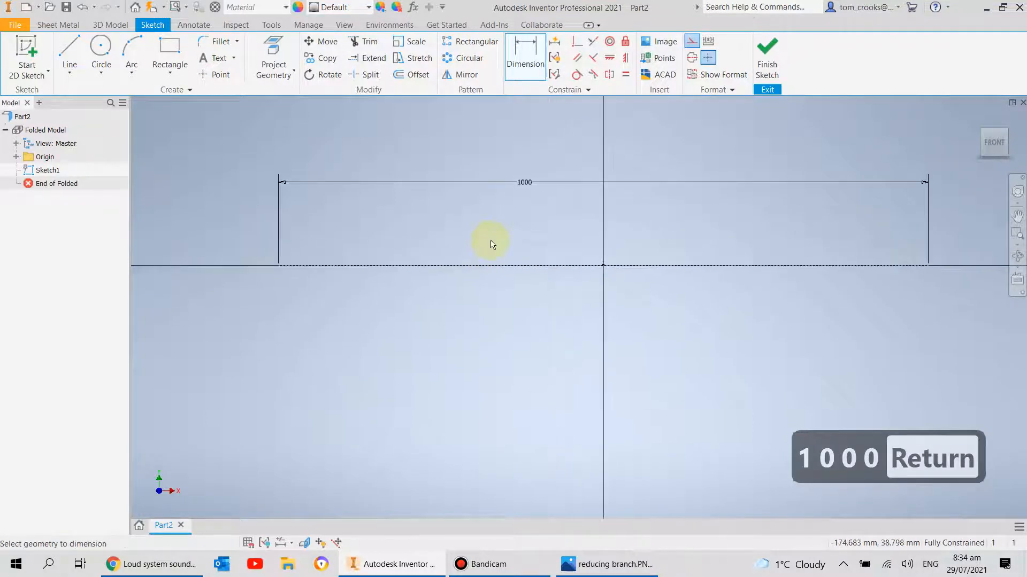
{"action": "scroll", "coordinate": [488, 243], "scroll_direction": "down", "scroll_amount": 3}
{"action": "scroll", "coordinate": [486, 239], "scroll_direction": "up", "scroll_amount": 4}
{"action": "middle_click_drag", "start_coordinate": [470, 245], "coordinate": [430, 259]}
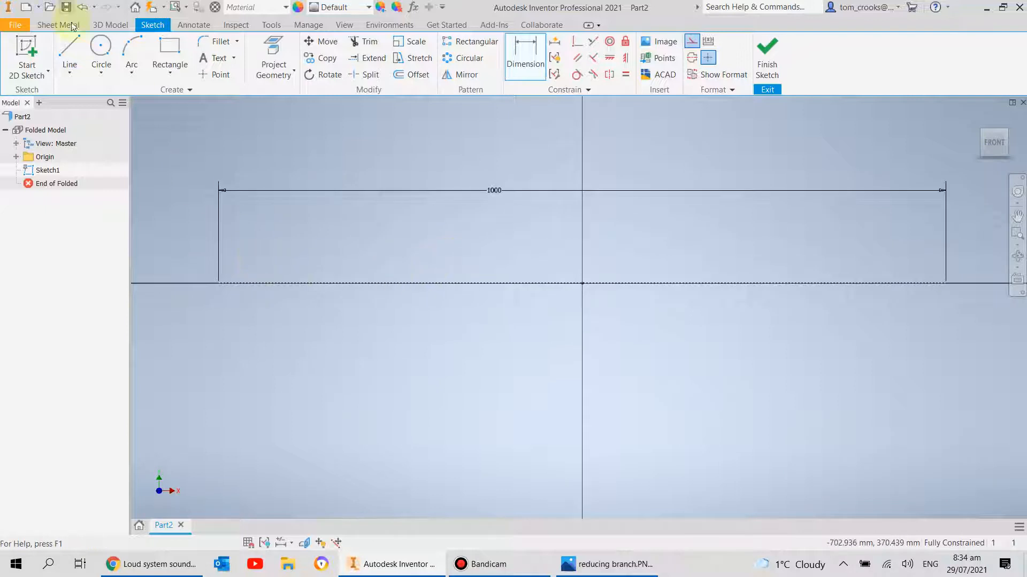
- Draw a vertical construction line at each end of the 1000 mm horizontal centreline
{"action": "left_click", "coordinate": [66, 54]}
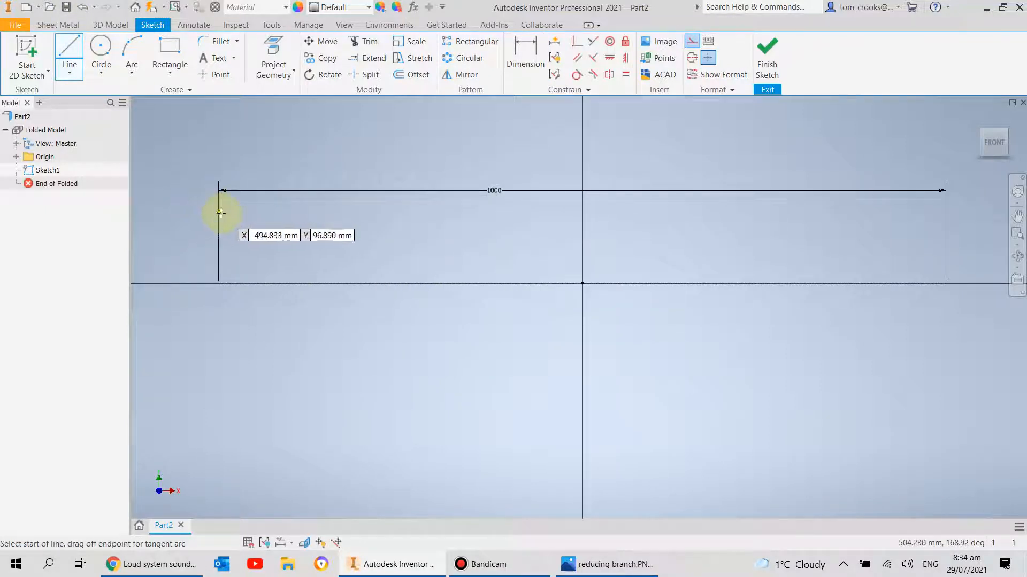
{"action": "left_click", "coordinate": [218, 282]}
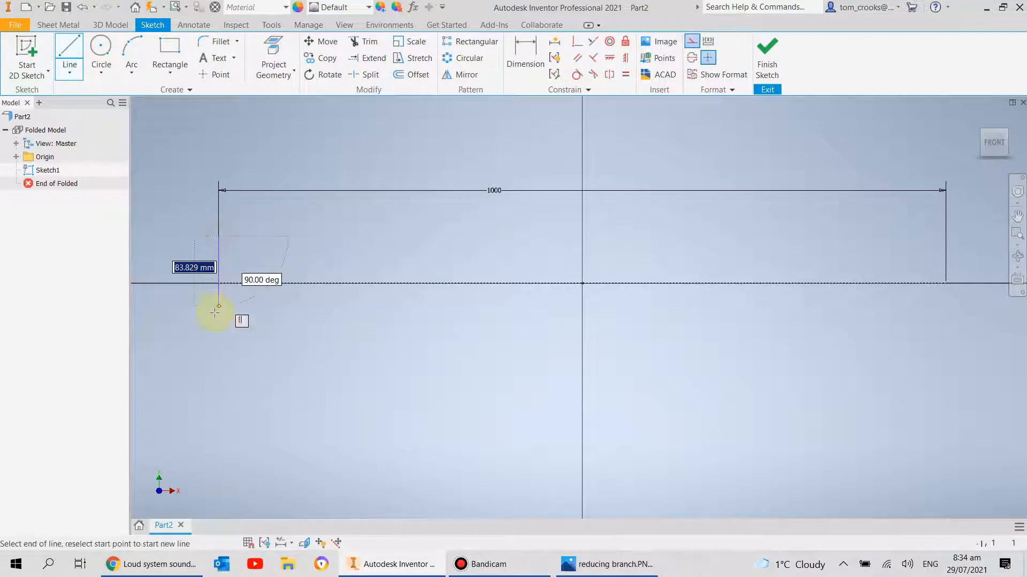
{"action": "left_click", "coordinate": [218, 343]}
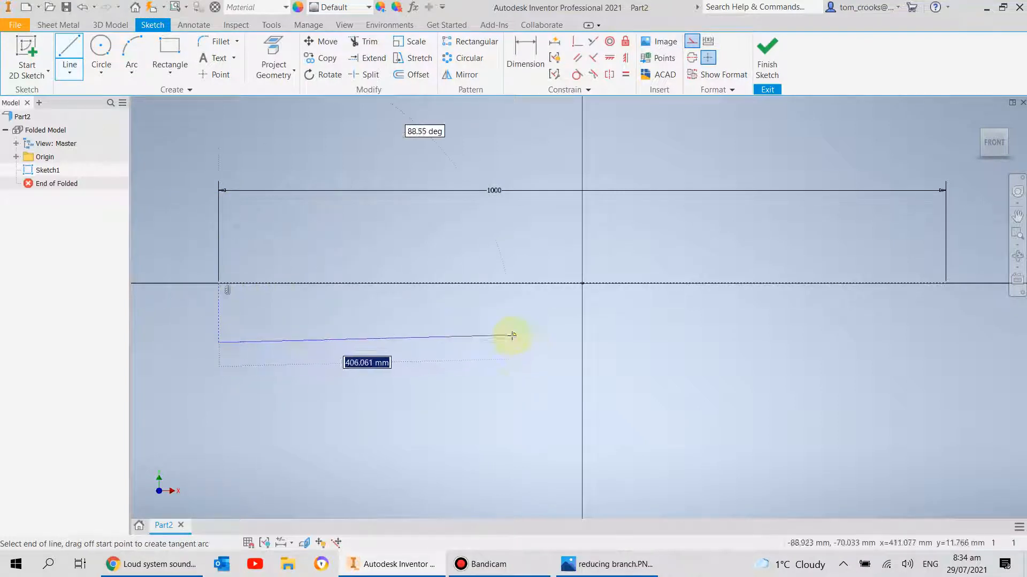
{"action": "key", "text": "Escape"}
{"action": "left_click", "coordinate": [69, 53]}
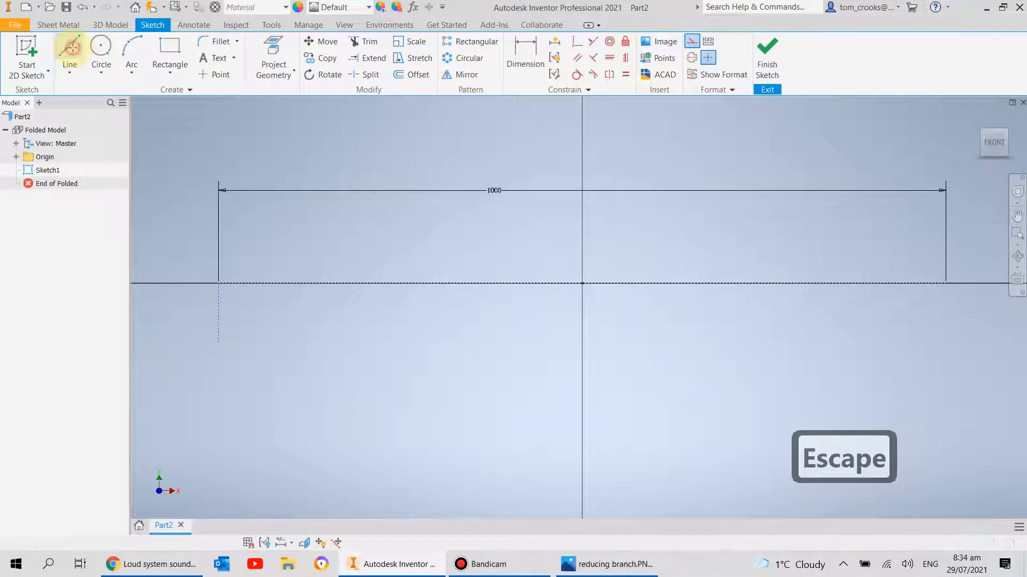
{"action": "left_click", "coordinate": [945, 234]}
{"action": "left_click", "coordinate": [946, 362]}
{"action": "key", "text": "Escape"}
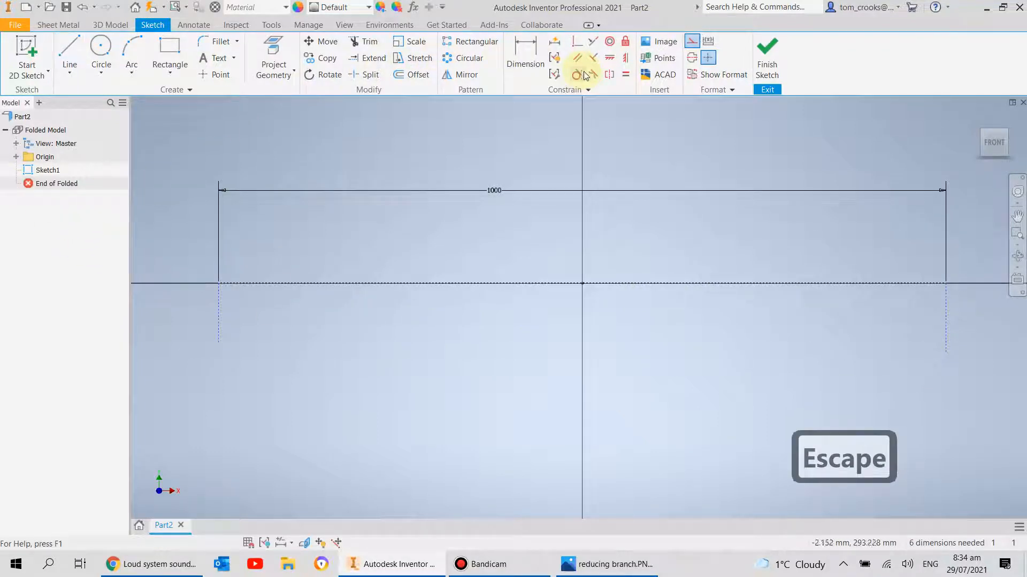
- Apply a vertical constraint aligning the lower end of the left vertical line with the centreline's left end
{"action": "left_click", "coordinate": [610, 59]}
{"action": "scroll", "coordinate": [175, 280], "scroll_direction": "up", "scroll_amount": 4}
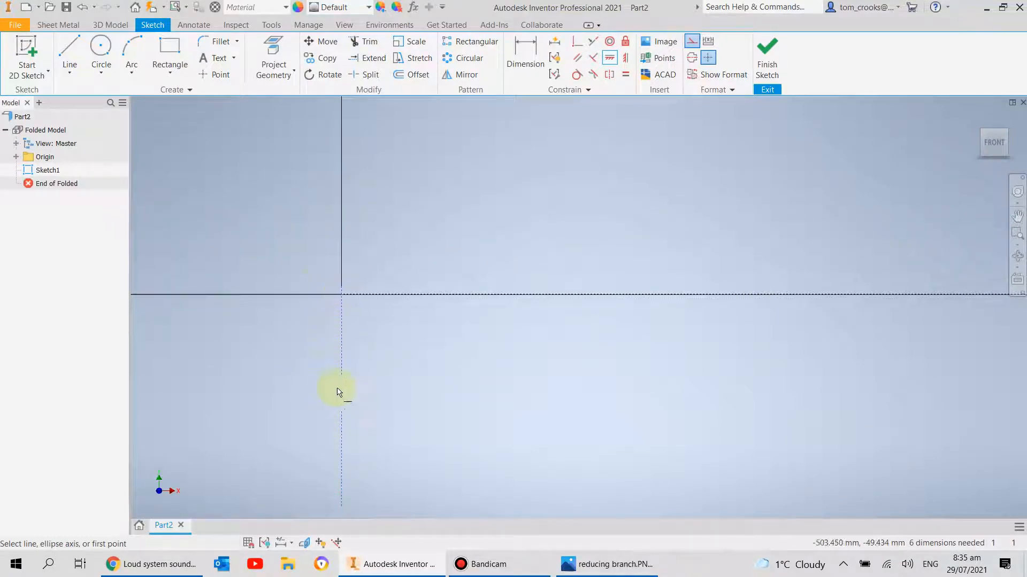
{"action": "left_click", "coordinate": [627, 58]}
{"action": "left_click", "coordinate": [343, 295]}
{"action": "scroll", "coordinate": [346, 411], "scroll_direction": "up", "scroll_amount": 3}
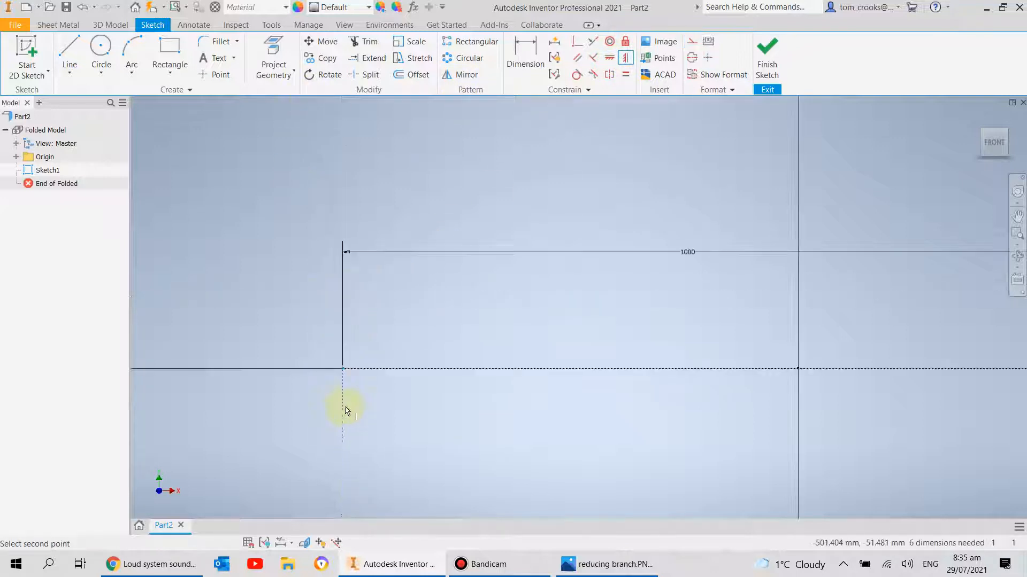
{"action": "left_click", "coordinate": [342, 444]}
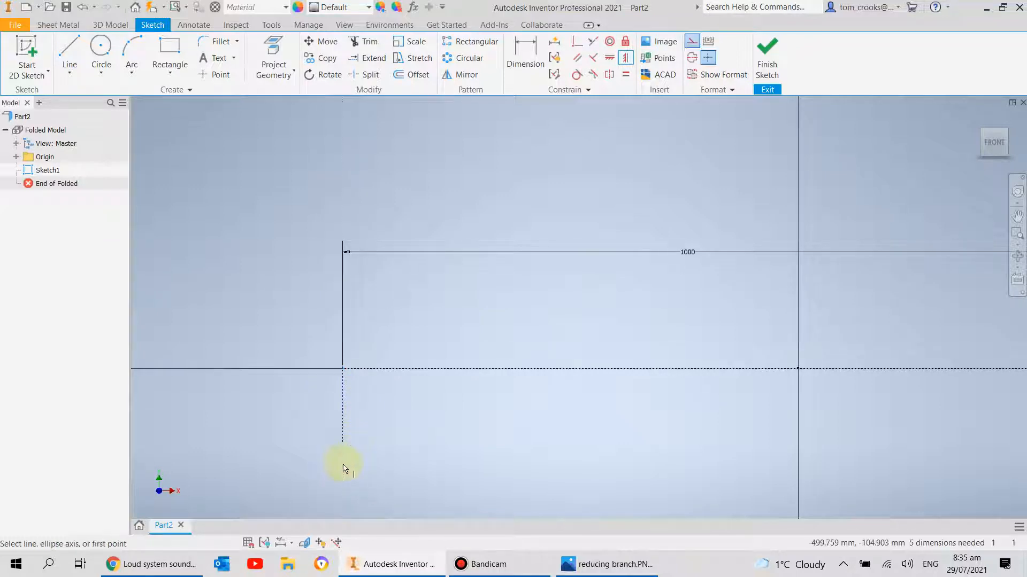
- Apply a vertical constraint between the right vertical line and the centreline's right end
{"action": "scroll", "coordinate": [329, 455], "scroll_direction": "down", "scroll_amount": 3}
{"action": "scroll", "coordinate": [336, 323], "scroll_direction": "up", "scroll_amount": 4}
{"action": "middle_click_drag", "start_coordinate": [388, 349], "coordinate": [136, 330]}
{"action": "scroll", "coordinate": [679, 324], "scroll_direction": "down", "scroll_amount": 3}
{"action": "scroll", "coordinate": [735, 313], "scroll_direction": "down", "scroll_amount": 3}
{"action": "left_click", "coordinate": [690, 442]}
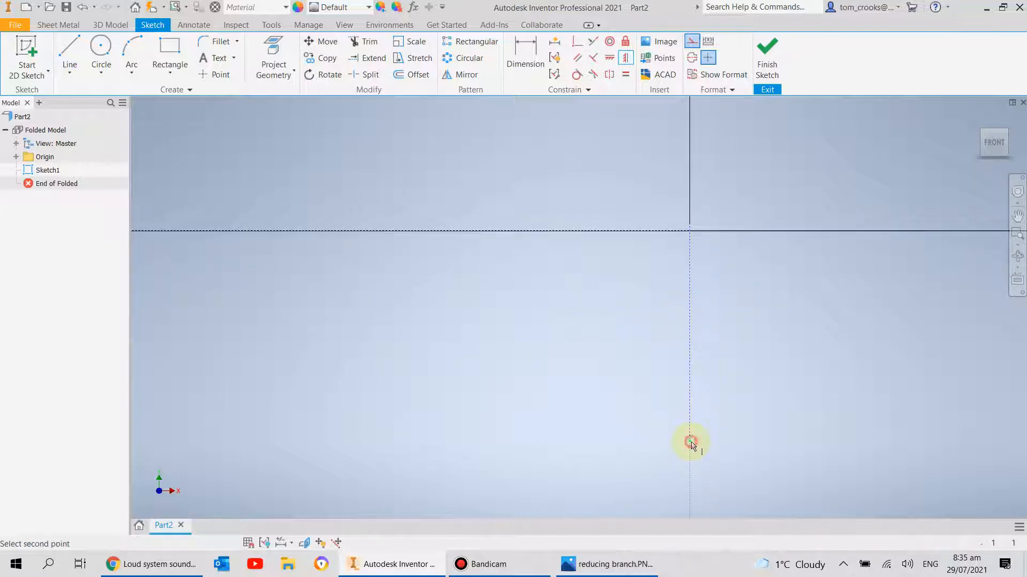
{"action": "left_click", "coordinate": [690, 231]}
{"action": "scroll", "coordinate": [655, 268], "scroll_direction": "up", "scroll_amount": 5}
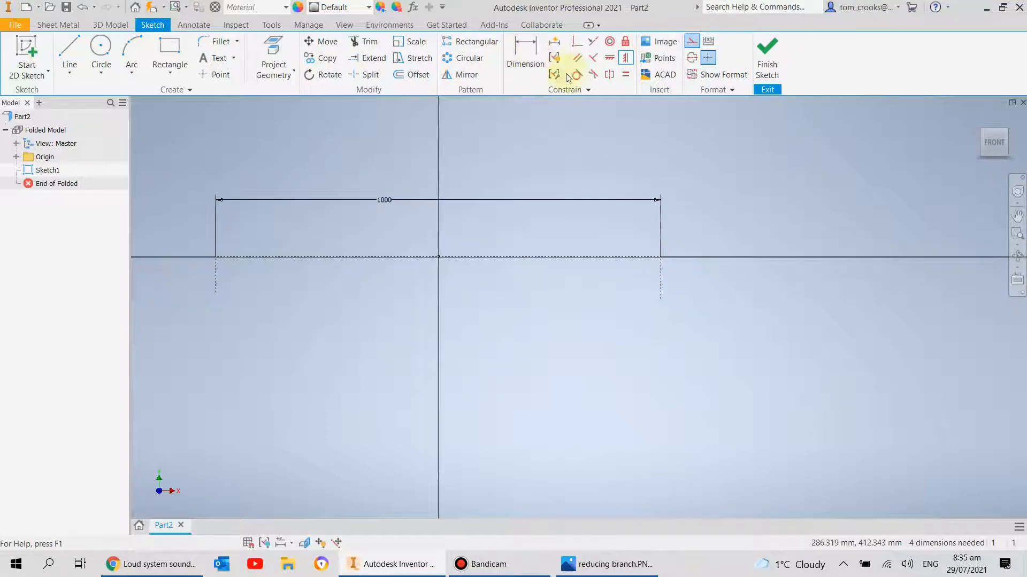
- Make the two vertical end lines equal in length and finish the sketch
{"action": "left_click", "coordinate": [625, 75]}
{"action": "left_click", "coordinate": [662, 291]}
{"action": "left_click", "coordinate": [216, 279]}
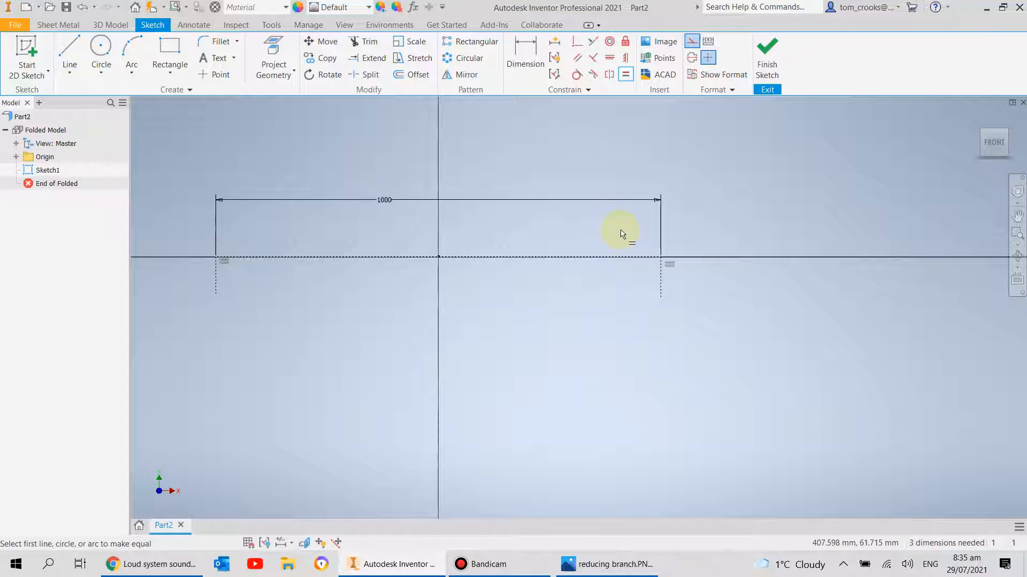
{"action": "left_click", "coordinate": [776, 67]}
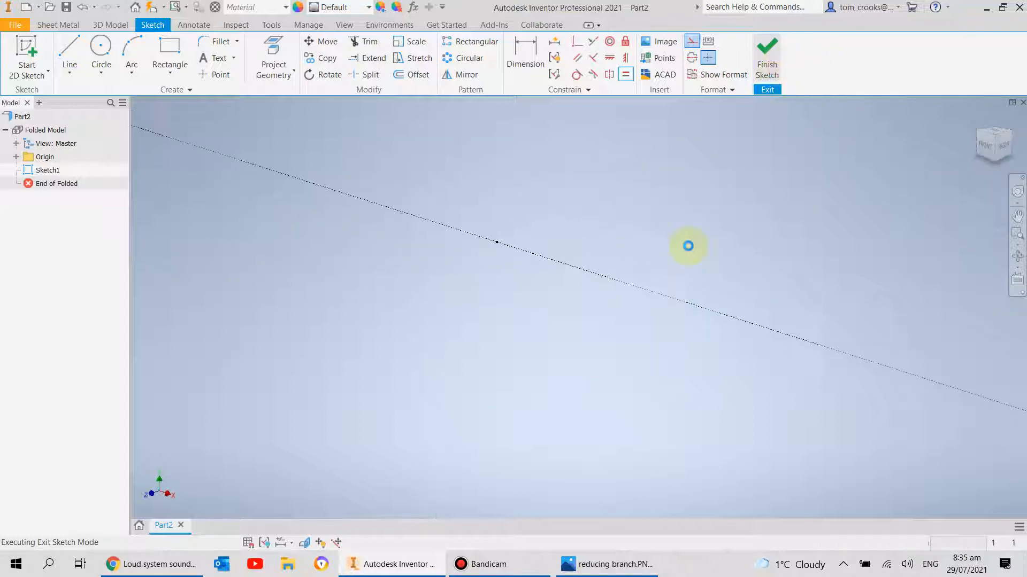
- Switch to the reducing branch drawing in Photos, enlarge it to read the branch dimensions, and return to Inventor
{"action": "left_click", "coordinate": [607, 564]}
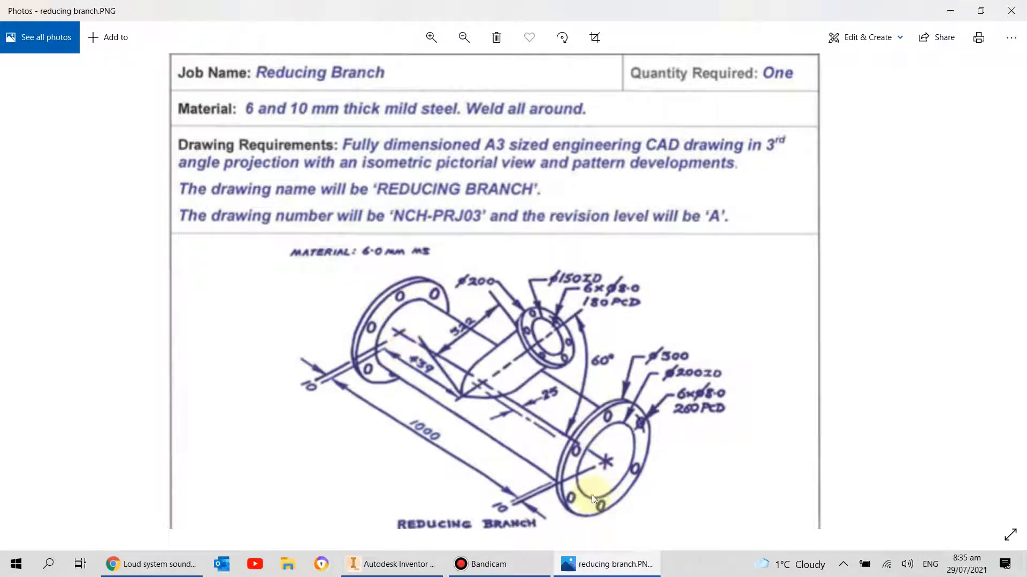
{"action": "scroll", "coordinate": [471, 387], "scroll_direction": "up", "scroll_amount": 2, "text": "ctrl"}
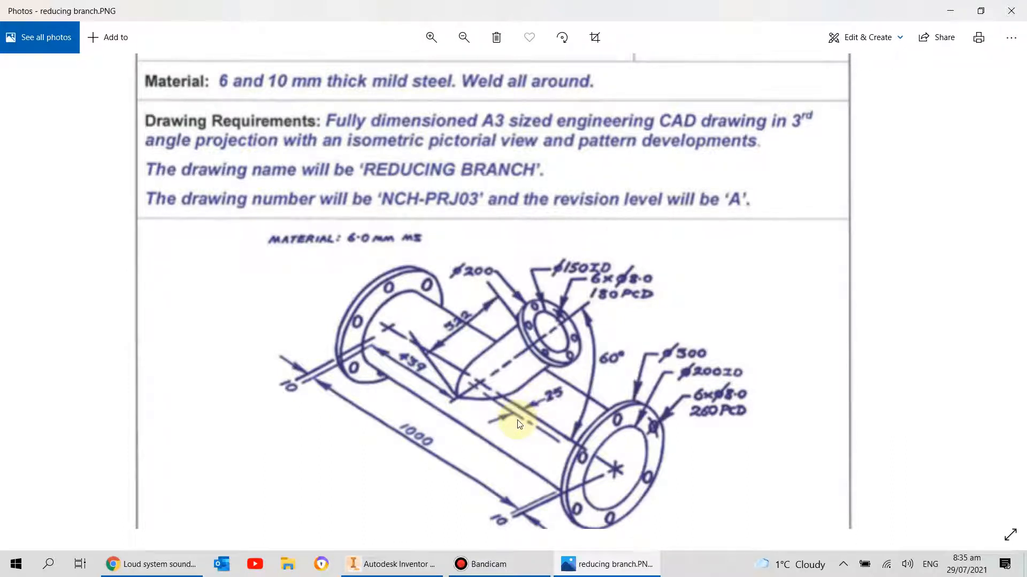
{"action": "left_click", "coordinate": [416, 569]}
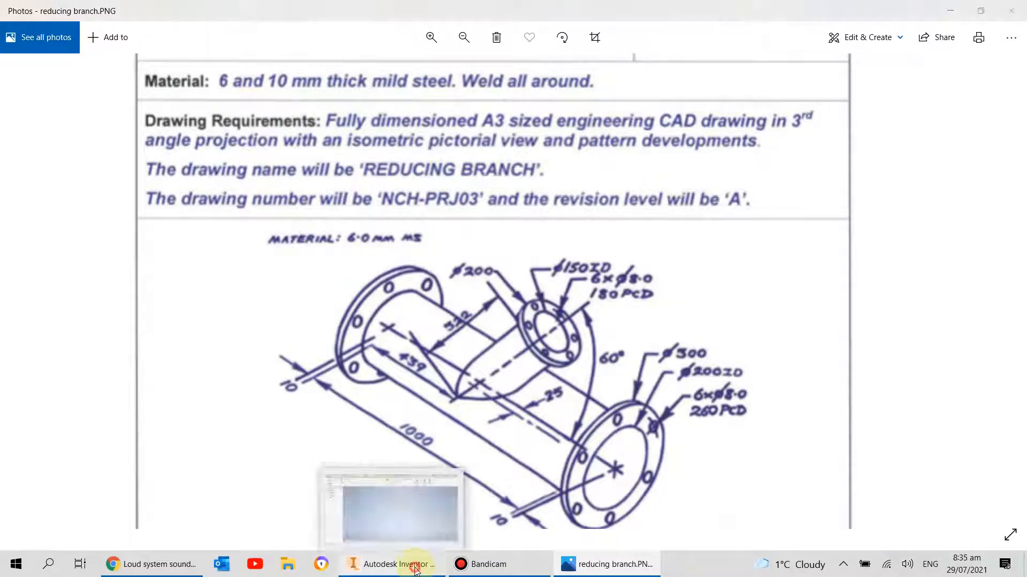
- Create a work plane offset 25 mm from the XY origin plane
{"action": "scroll", "coordinate": [160, 332], "scroll_direction": "up", "scroll_amount": 3}
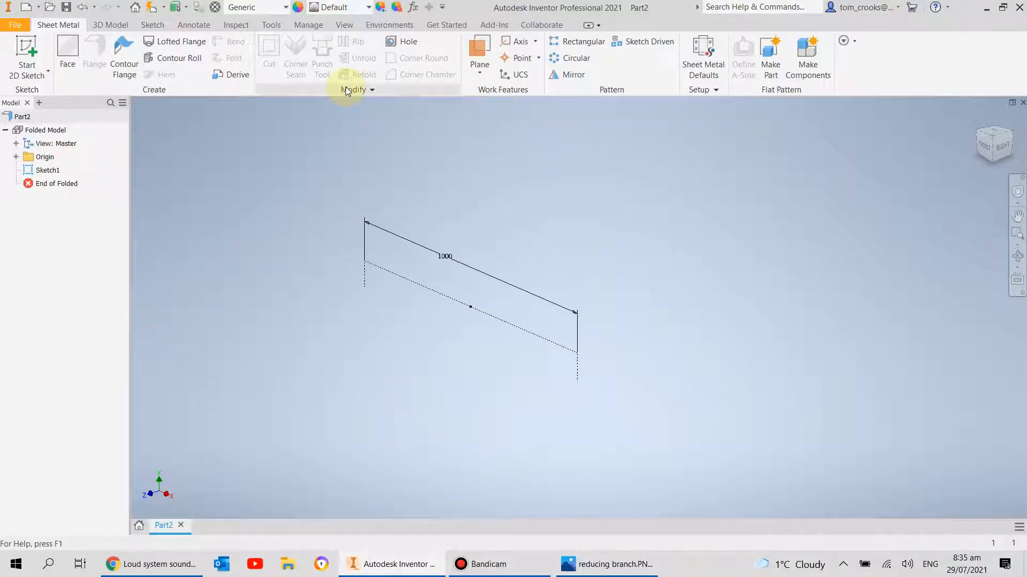
{"action": "left_click", "coordinate": [477, 68]}
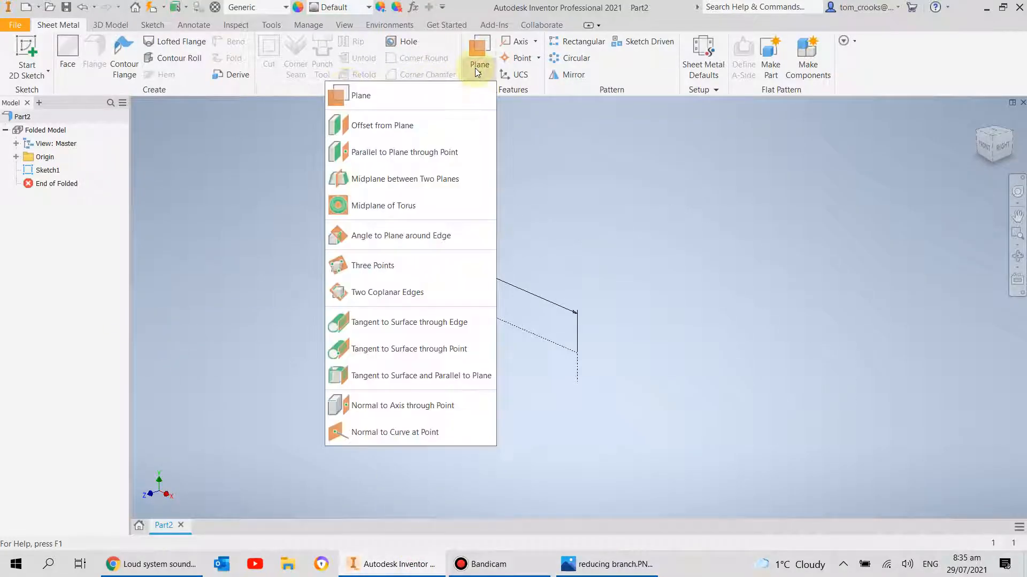
{"action": "left_click", "coordinate": [404, 131]}
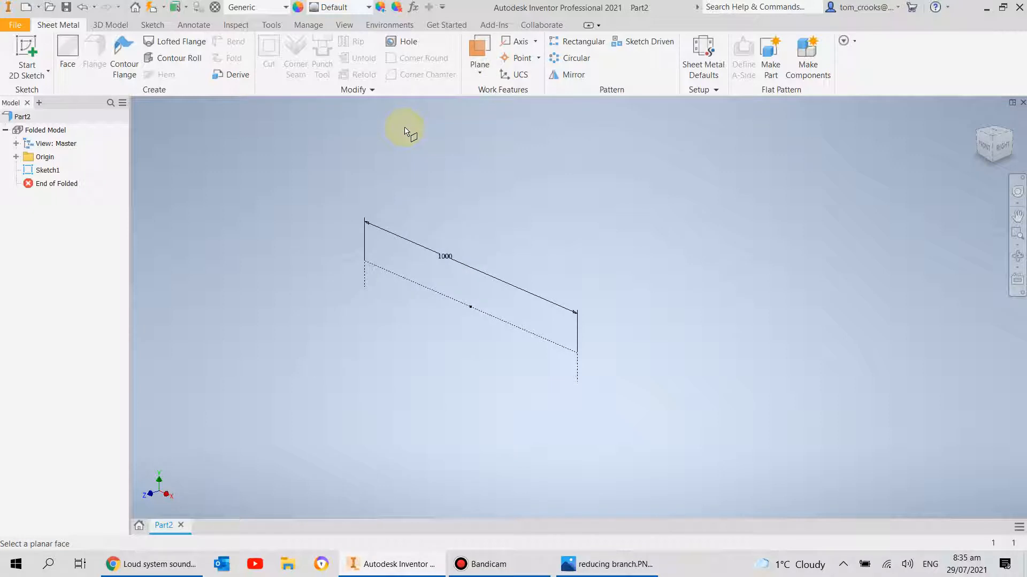
{"action": "left_click", "coordinate": [16, 156]}
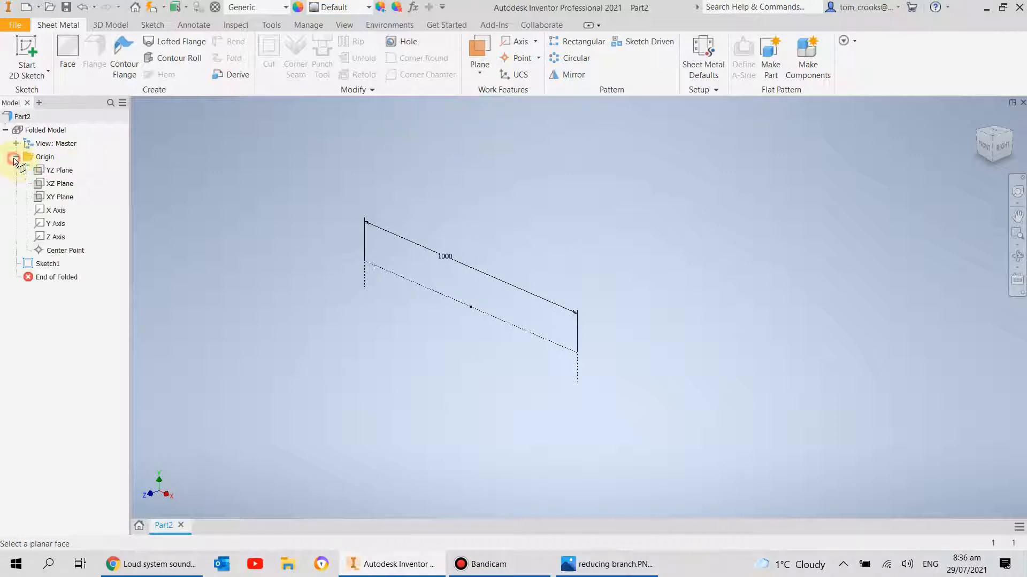
{"action": "left_click", "coordinate": [60, 200]}
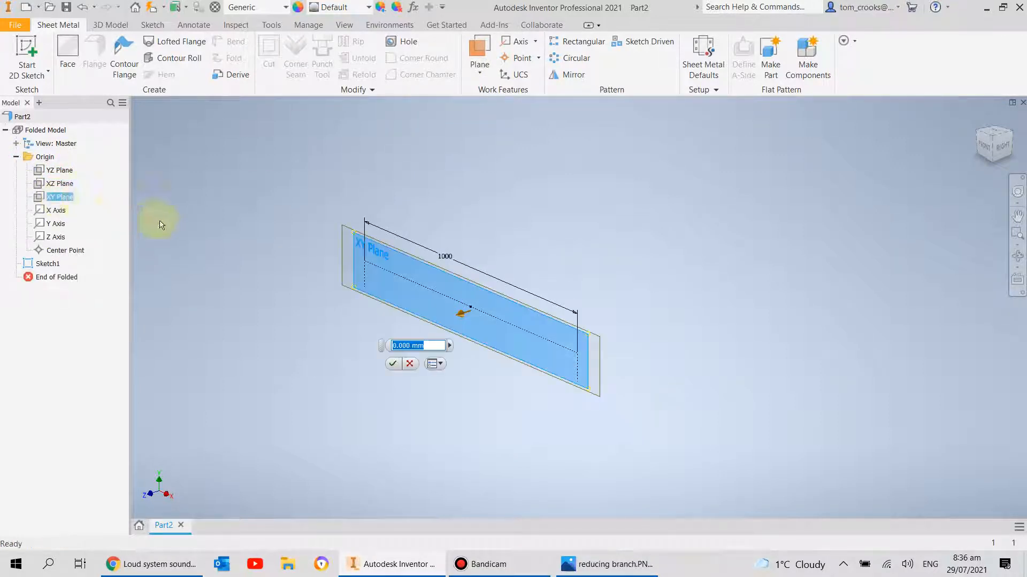
{"action": "type", "text": "25"}
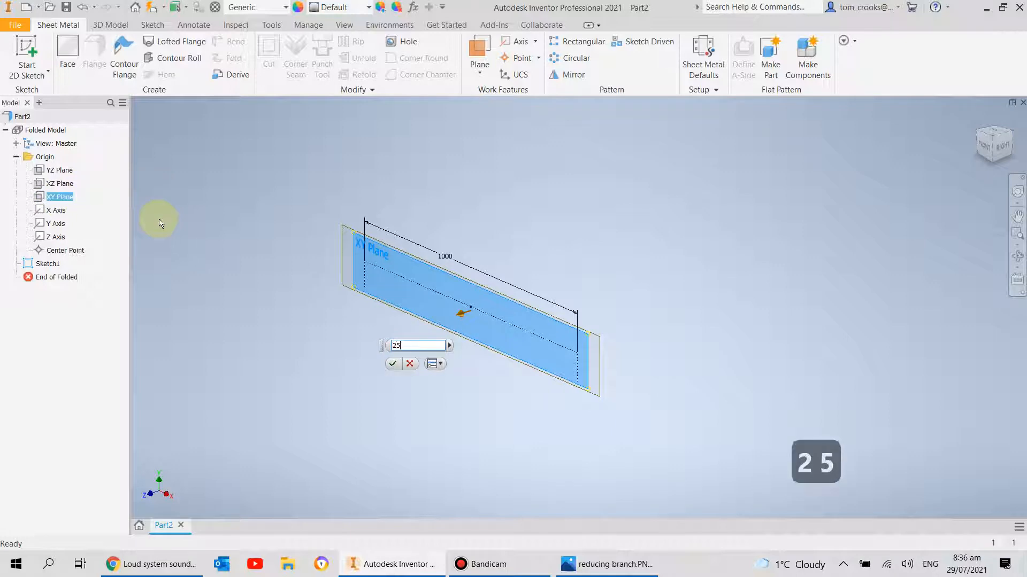
{"action": "key", "text": "Return"}
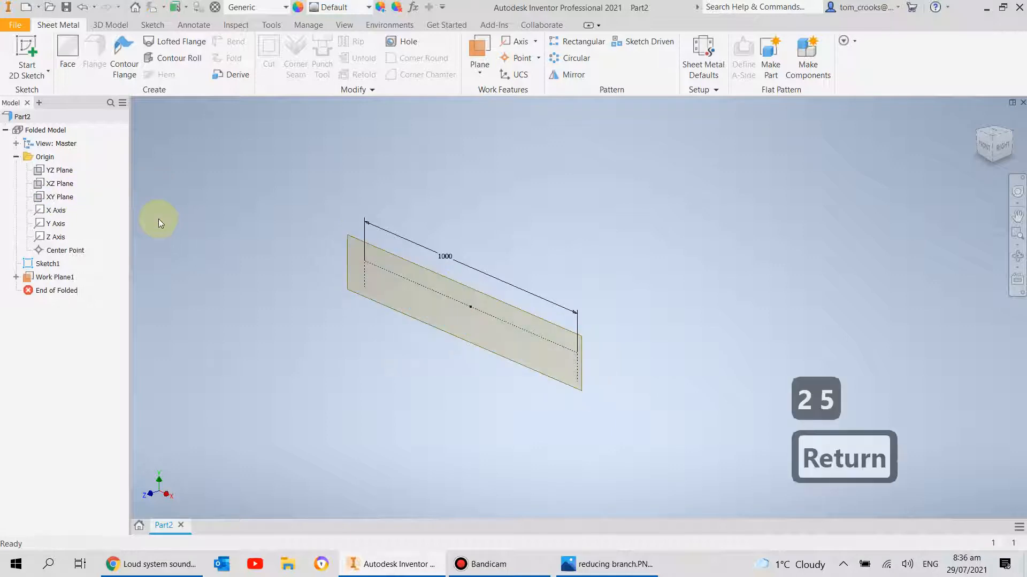
- Start a sketch on the 25 mm offset work plane and project the left vertical end line and the centreline into it
{"action": "left_click", "coordinate": [28, 48]}
{"action": "left_click", "coordinate": [385, 309]}
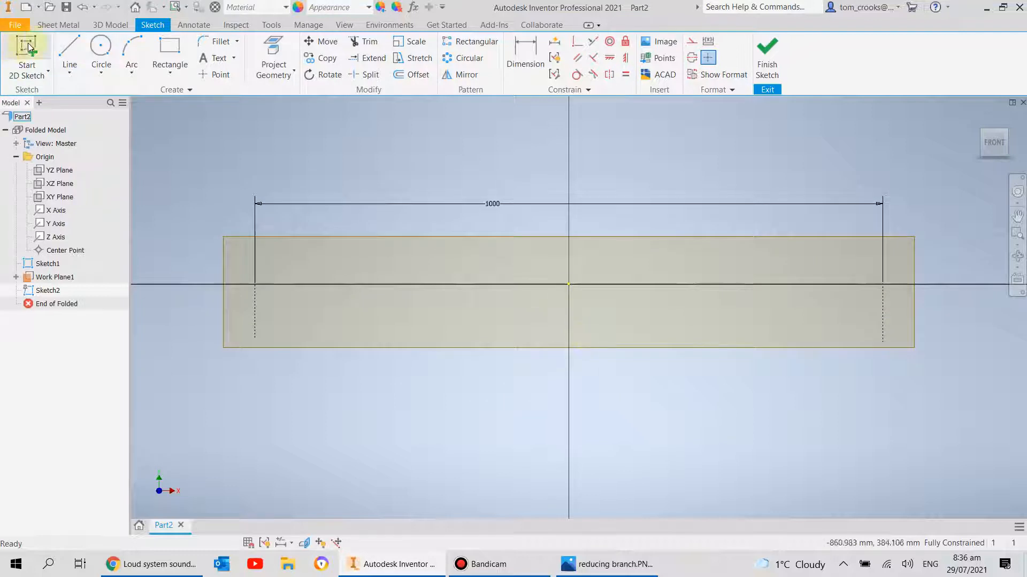
{"action": "left_click", "coordinate": [266, 55]}
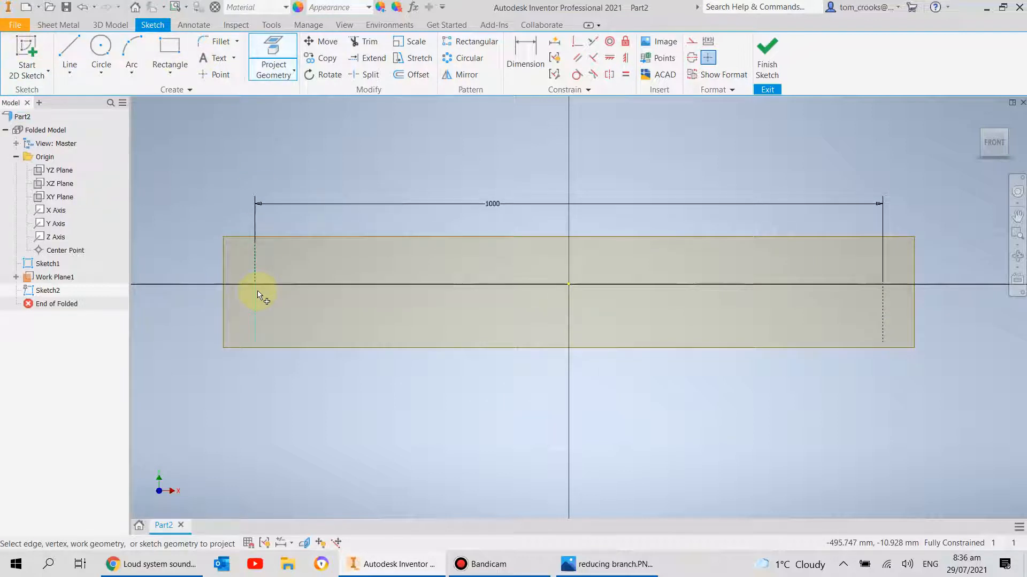
{"action": "left_click", "coordinate": [257, 293]}
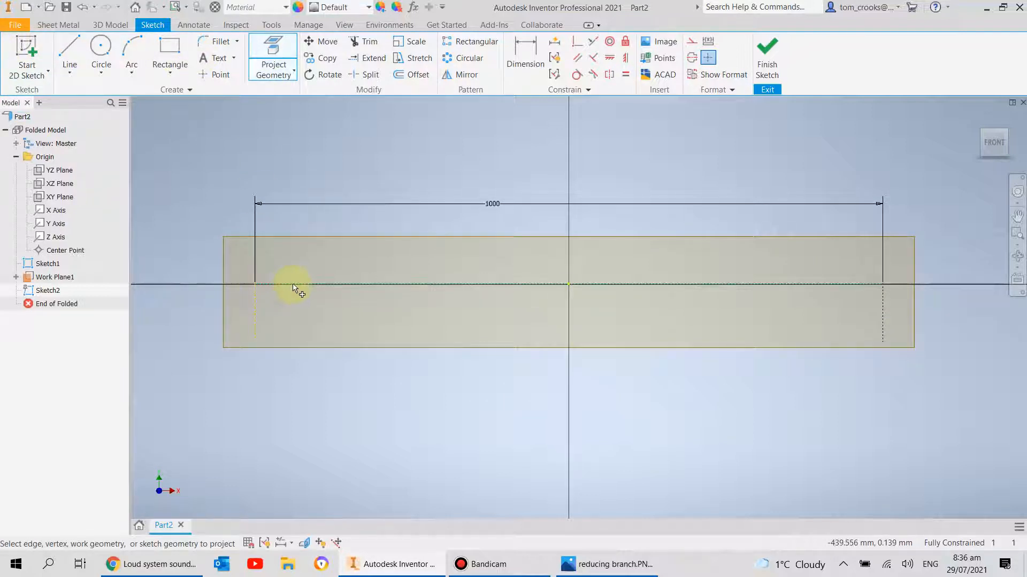
{"action": "left_click", "coordinate": [293, 289]}
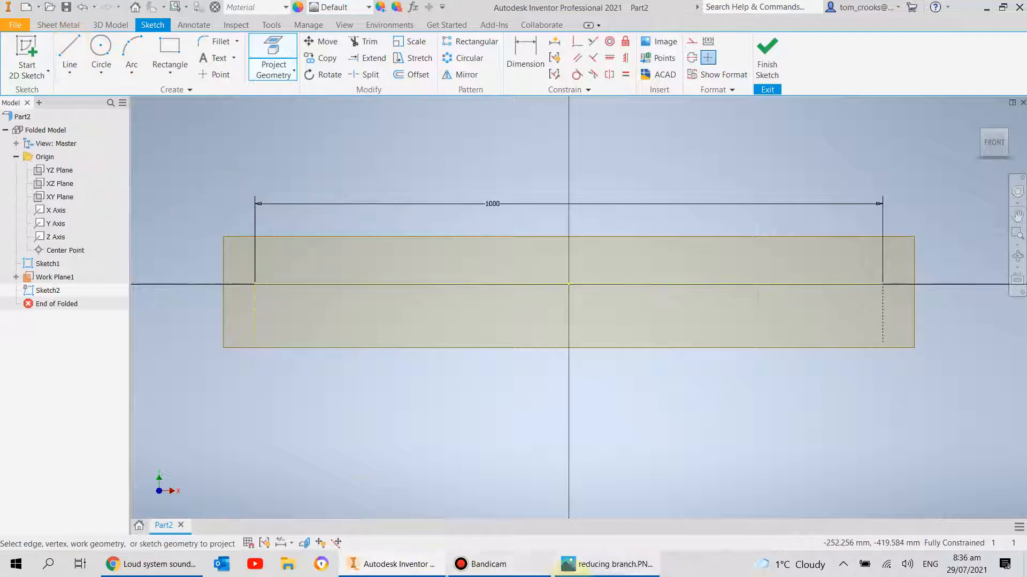
- Check the branch layout in the Photos drawing, return to Inventor and sketch a sloping line about 300 mm long, rising rightward from the centreline
{"action": "left_click", "coordinate": [607, 568]}
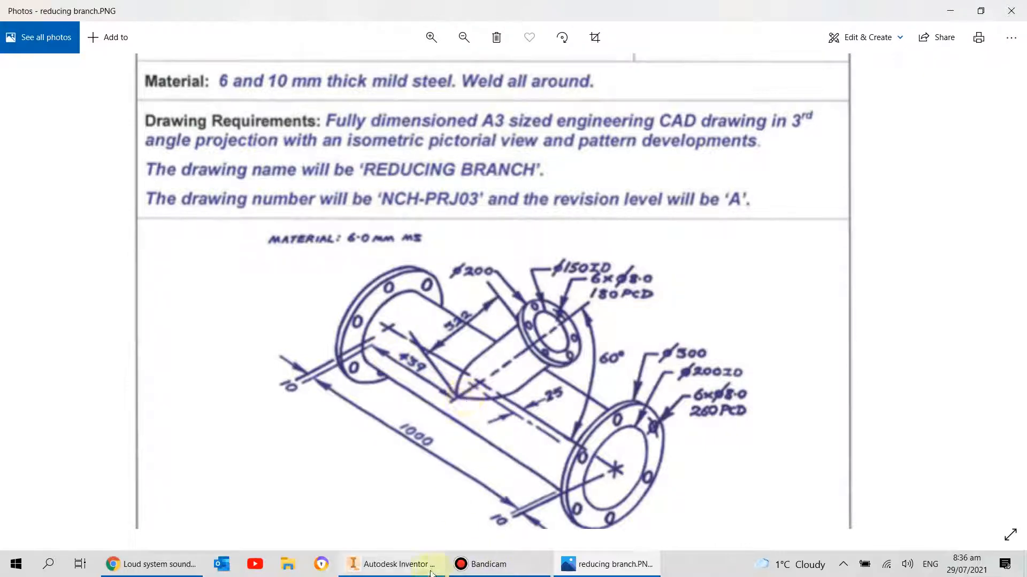
{"action": "left_click", "coordinate": [393, 565]}
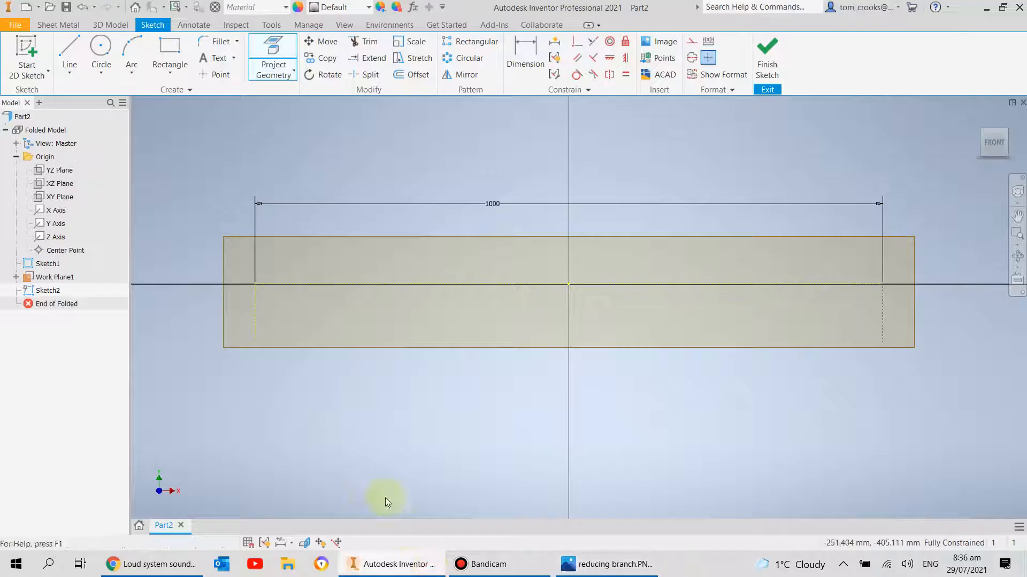
{"action": "left_click", "coordinate": [70, 57]}
{"action": "left_click", "coordinate": [453, 284]}
{"action": "left_click", "coordinate": [555, 125]}
{"action": "key", "text": "Escape"}
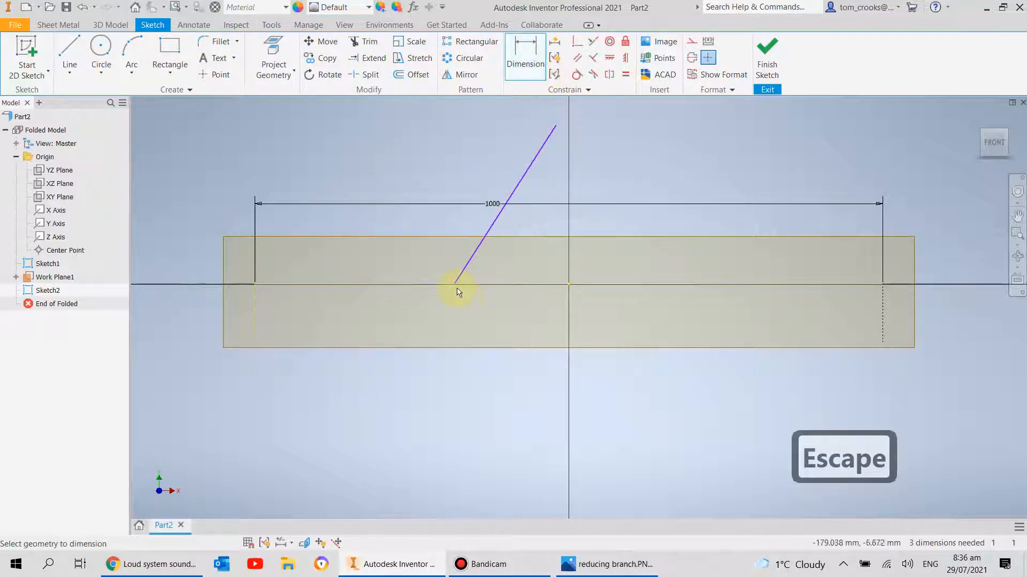
- Dimension the sloping line's lower end 439 mm horizontally from the left end of the centreline
{"action": "left_click", "coordinate": [257, 285]}
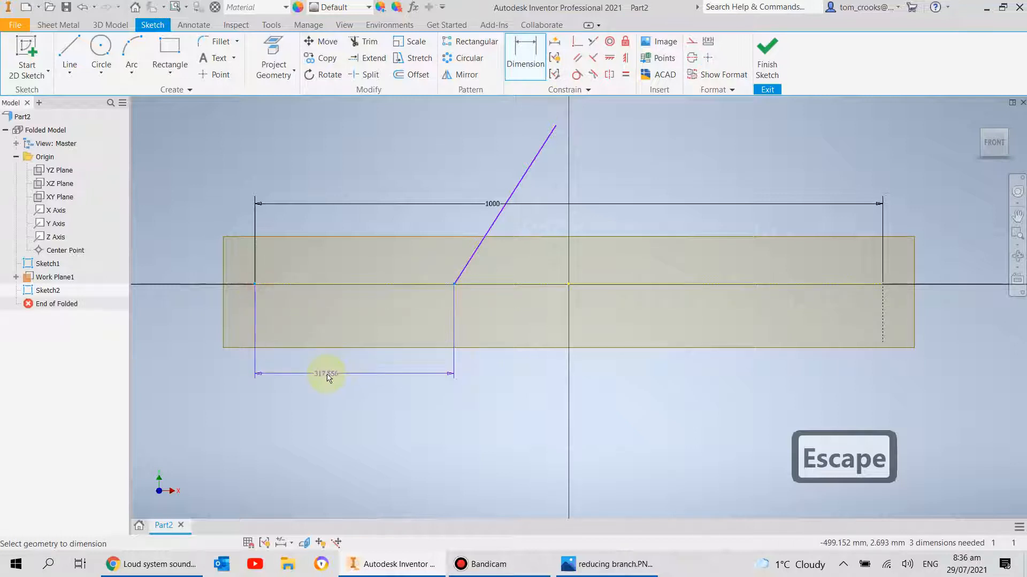
{"action": "left_click", "coordinate": [327, 375]}
{"action": "type", "text": "439"}
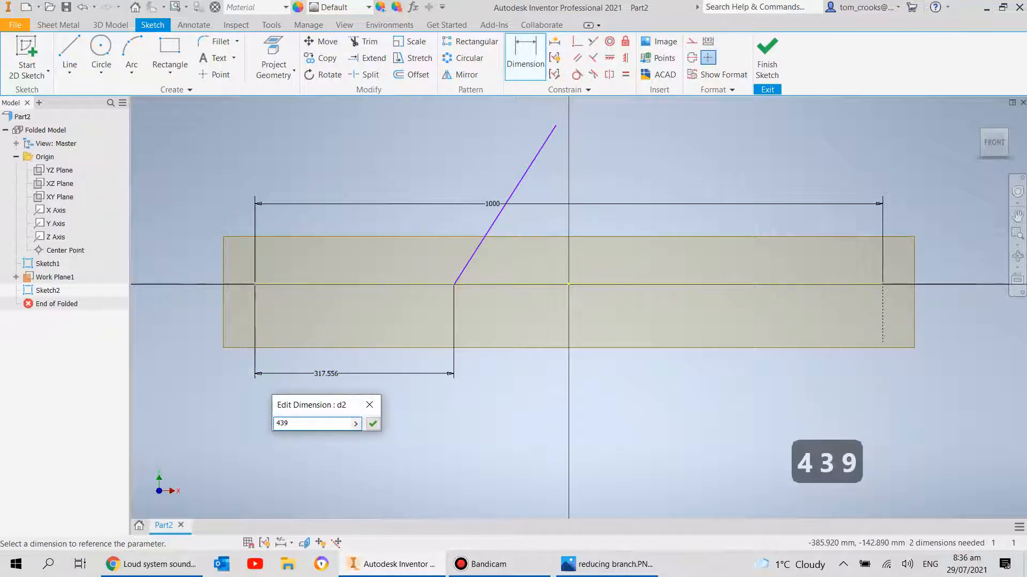
{"action": "key", "text": "Return"}
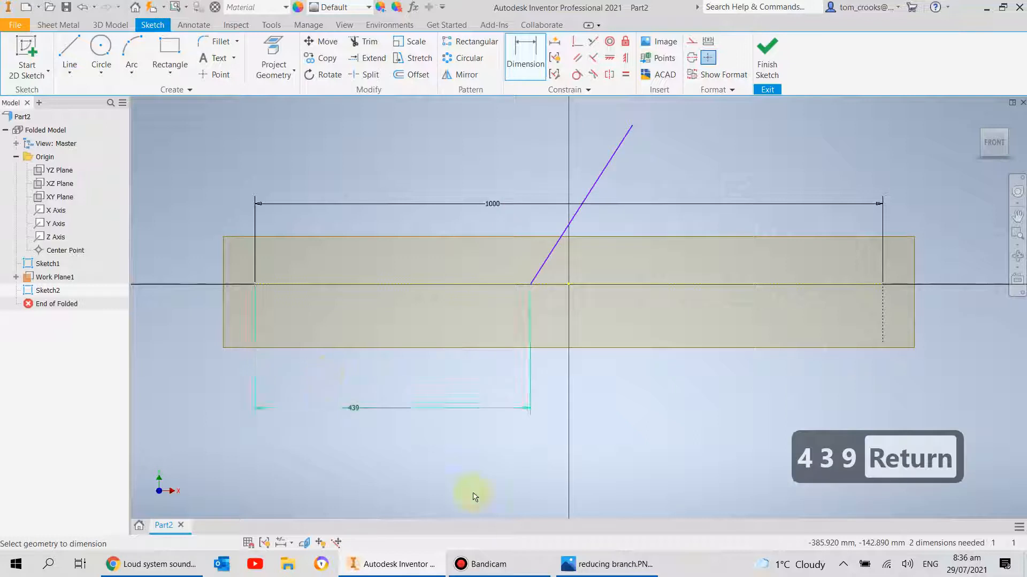
- Set the angle between the sloping line and the centreline to 60 degrees
{"action": "left_click", "coordinate": [602, 173]}
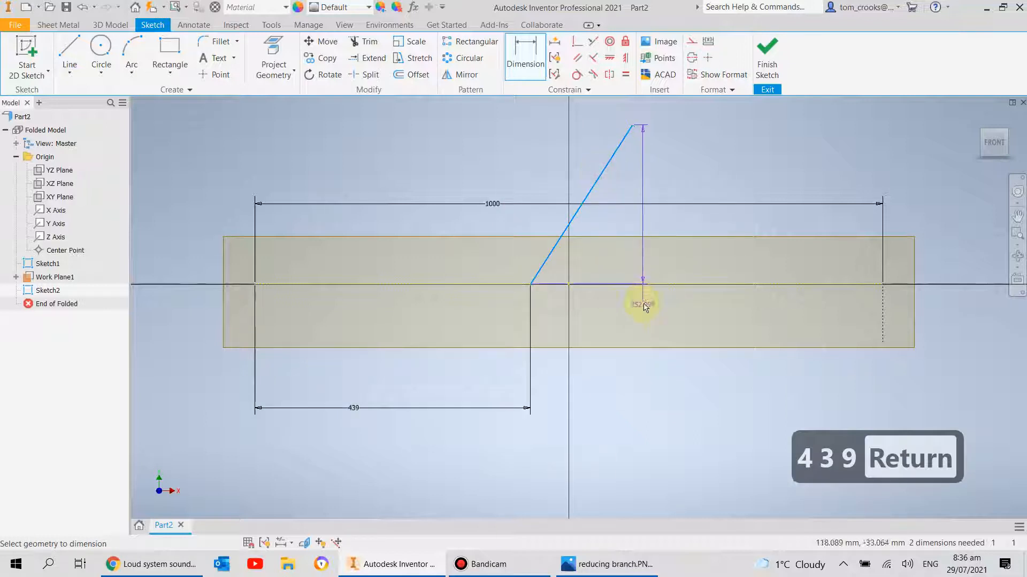
{"action": "left_click", "coordinate": [651, 284]}
{"action": "left_click", "coordinate": [669, 224]}
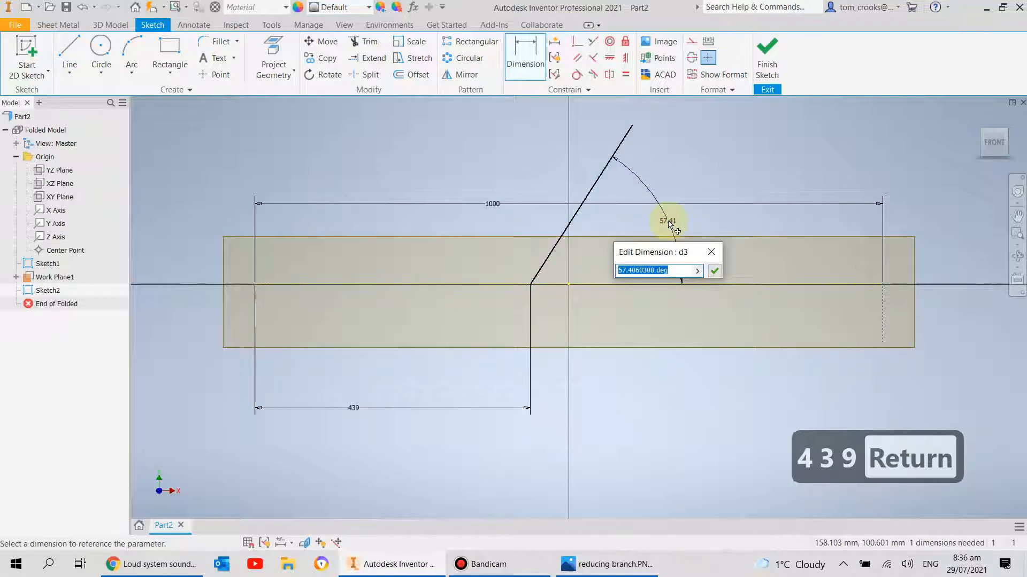
{"action": "type", "text": "60"}
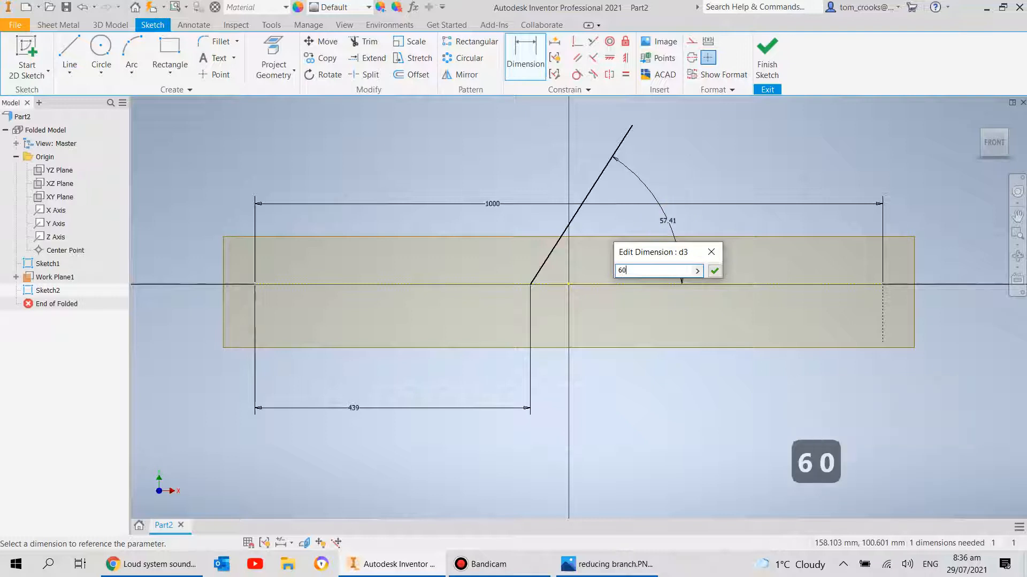
{"action": "key", "text": "Return"}
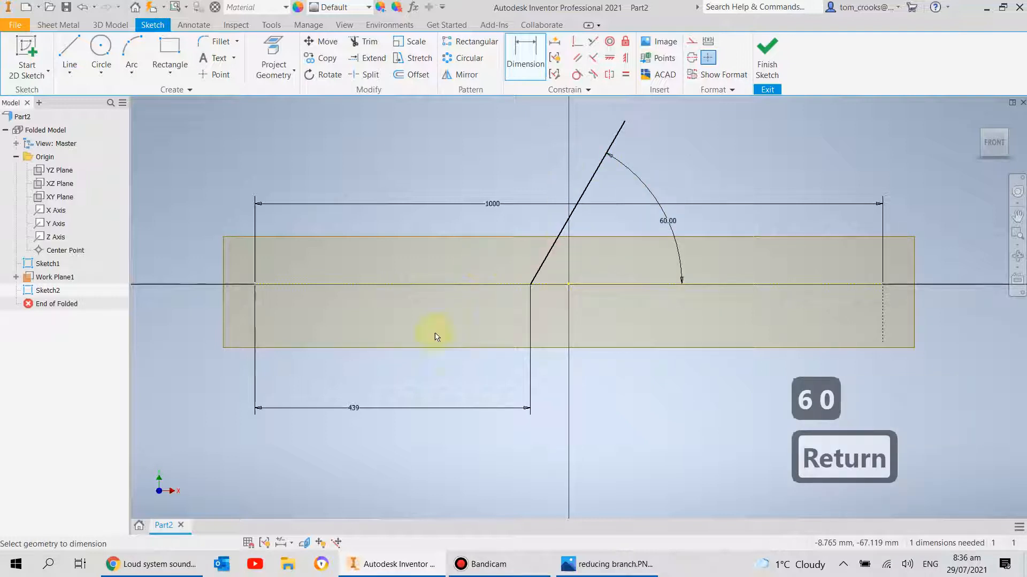
- Check the branch length in the Photos drawing, return to Inventor and dimension the sloping line's aligned length as 522 mm
{"action": "left_click", "coordinate": [600, 564]}
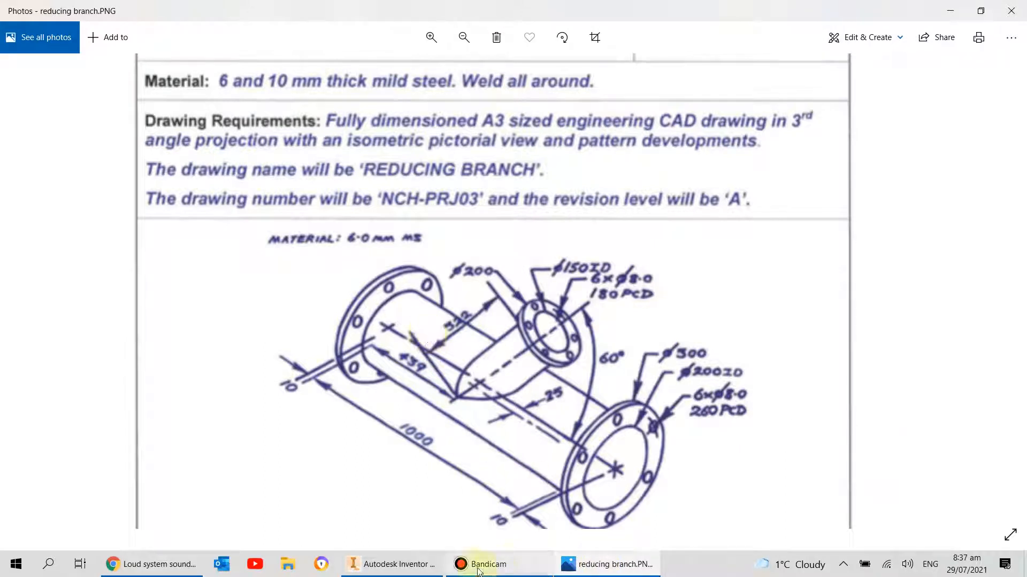
{"action": "left_click", "coordinate": [396, 564]}
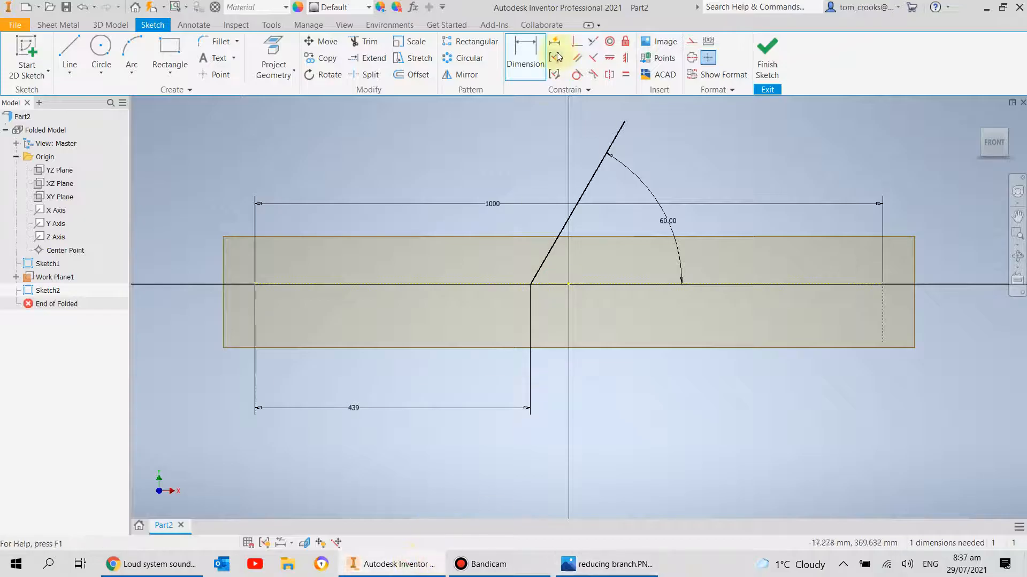
{"action": "left_click", "coordinate": [576, 210]}
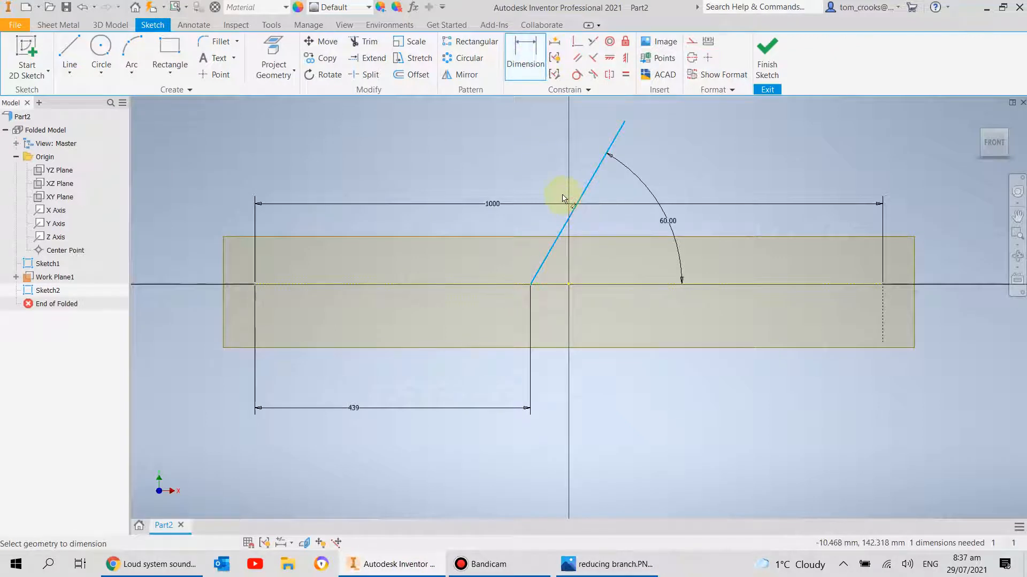
{"action": "left_click", "coordinate": [514, 167]}
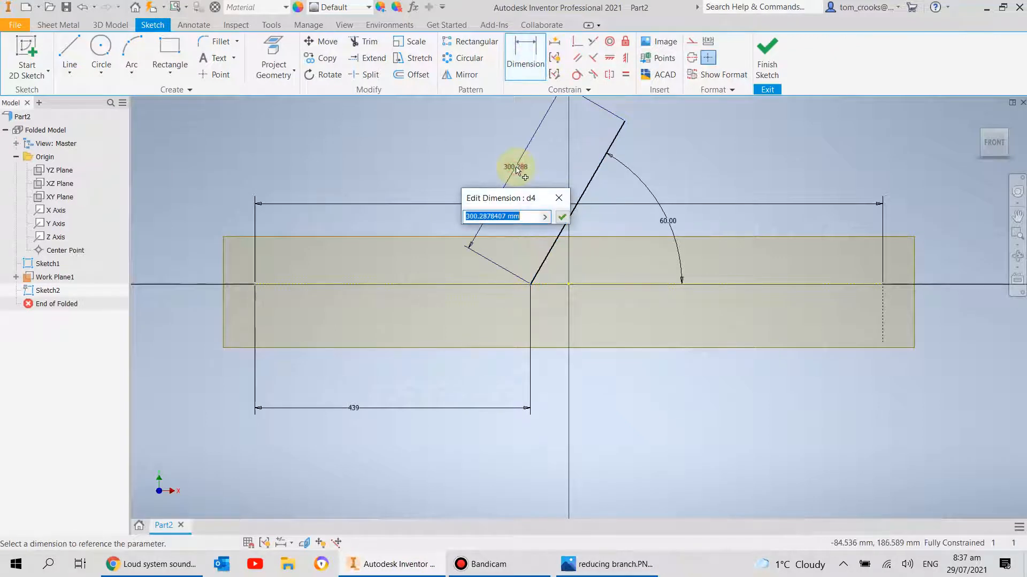
{"action": "type", "text": "522"}
{"action": "key", "text": "Return"}
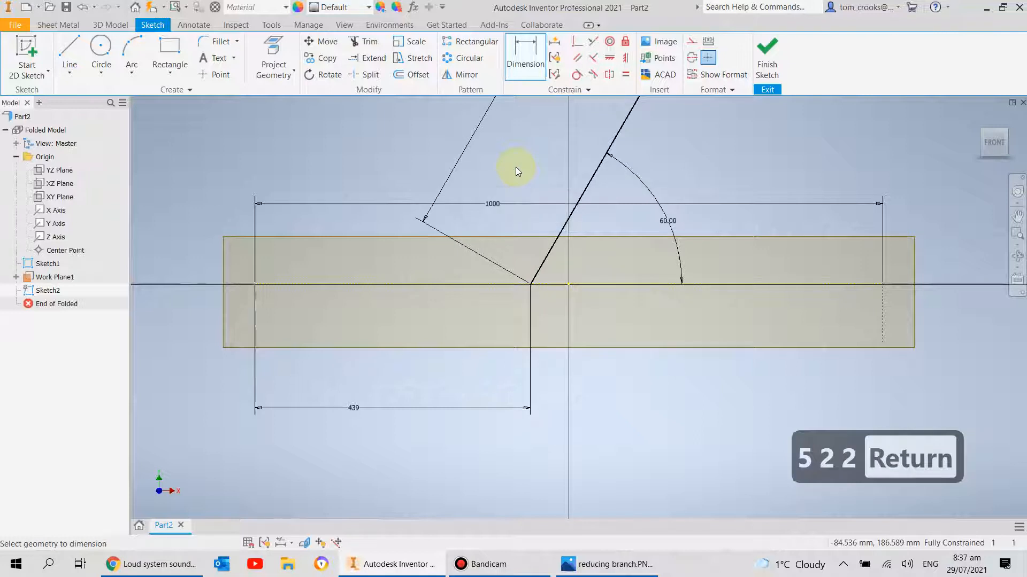
{"action": "mouse_move", "coordinate": [544, 185]}
{"action": "middle_mouse_down"}
{"action": "mouse_move", "coordinate": [464, 300]}
{"action": "mouse_move", "coordinate": [470, 292]}
{"action": "middle_mouse_up"}
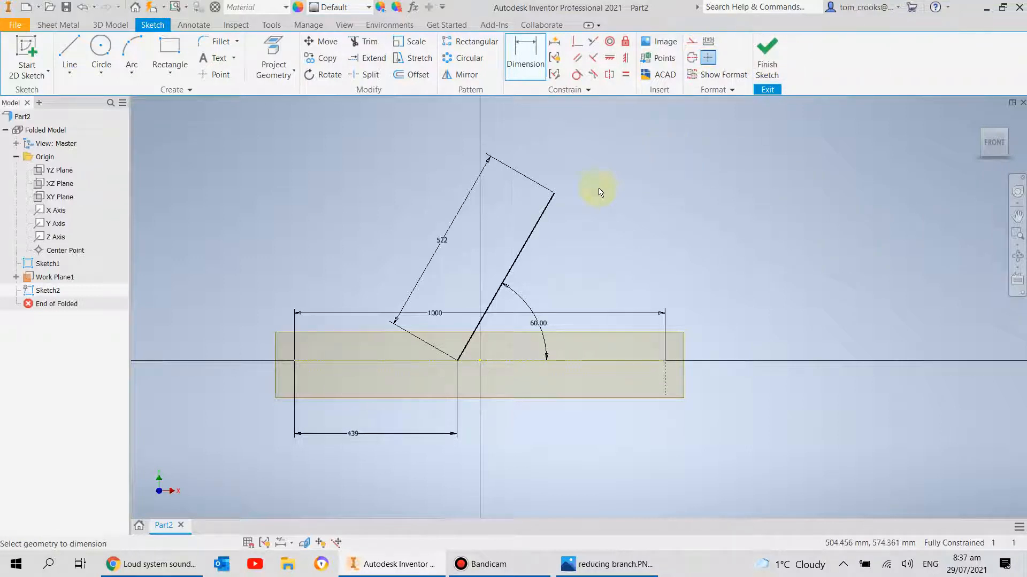
{"action": "key", "text": "Escape"}
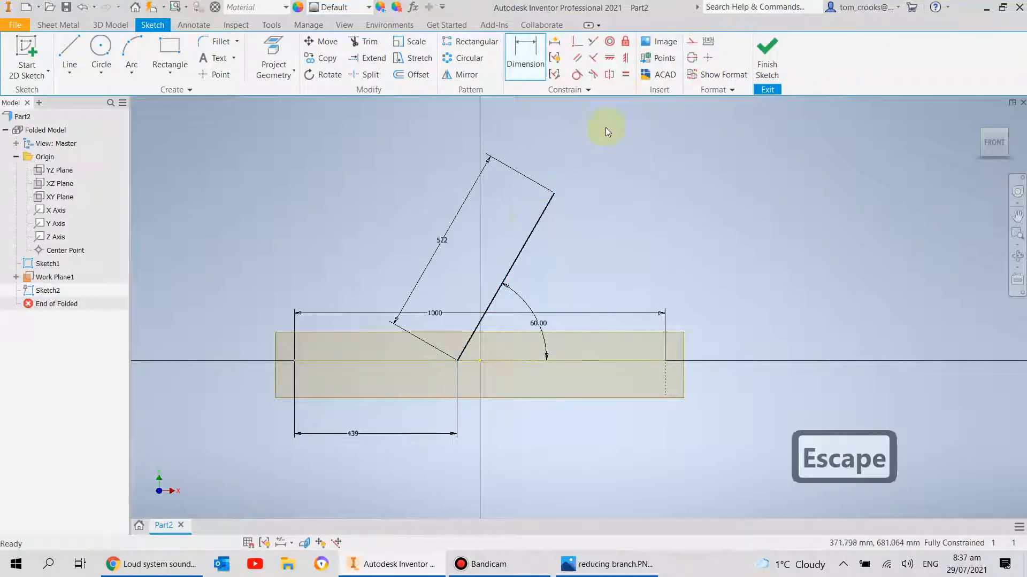
- Convert the 522 mm sloping line to construction geometry
{"action": "left_click", "coordinate": [535, 225]}
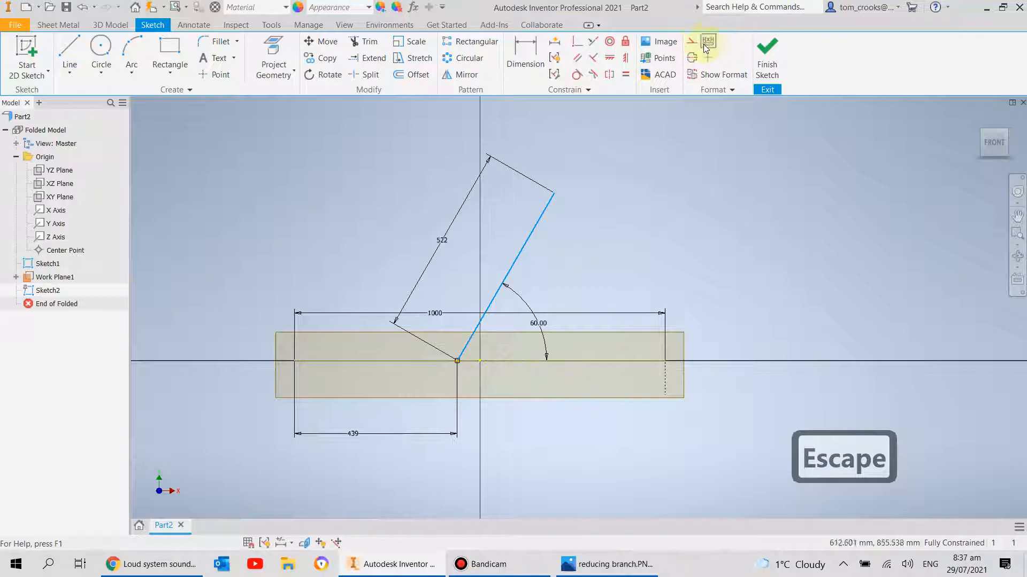
{"action": "left_click", "coordinate": [693, 43]}
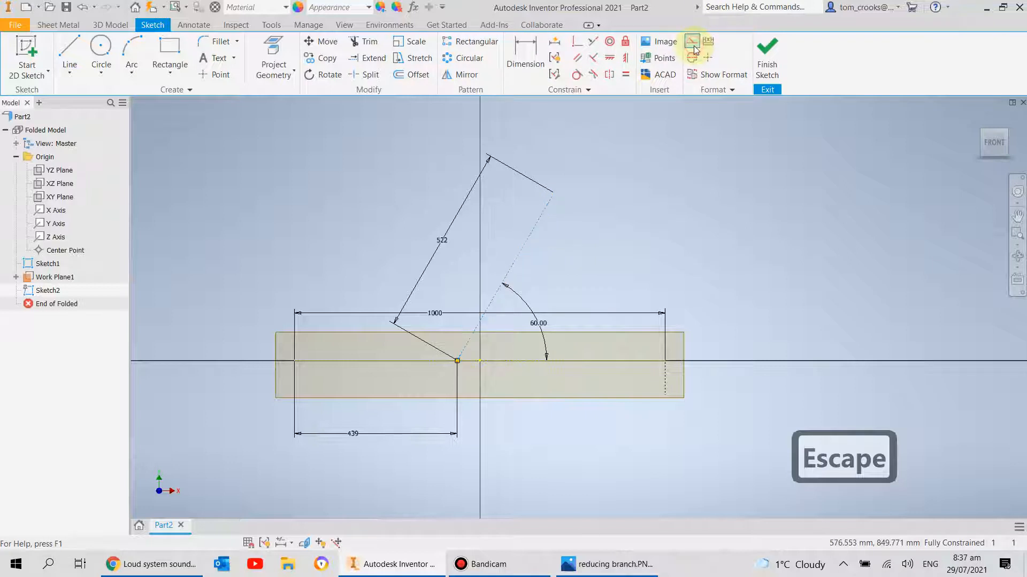
{"action": "left_click", "coordinate": [575, 241]}
- Sketch a line across the upper end of the sloping branch centreline, at right angles to it
{"action": "scroll", "coordinate": [549, 239], "scroll_direction": "down", "scroll_amount": 2}
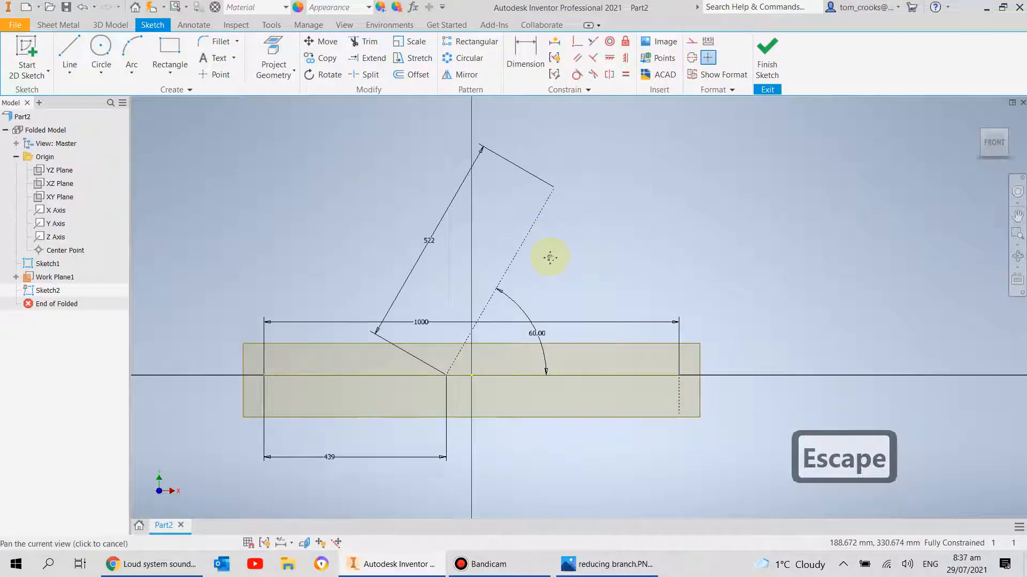
{"action": "scroll", "coordinate": [550, 267], "scroll_direction": "up", "scroll_amount": 5}
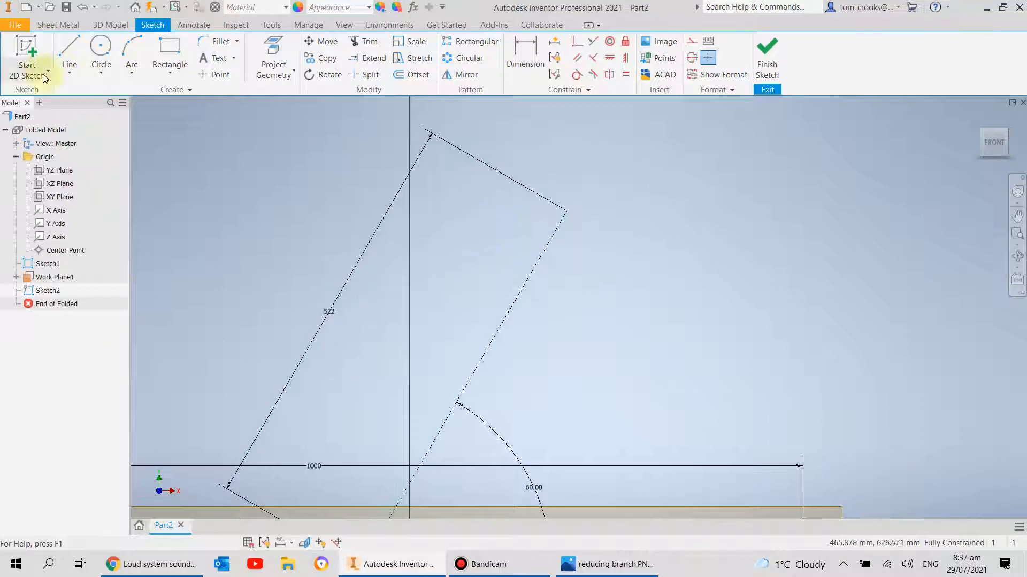
{"action": "left_click", "coordinate": [69, 53]}
{"action": "left_click", "coordinate": [498, 171]}
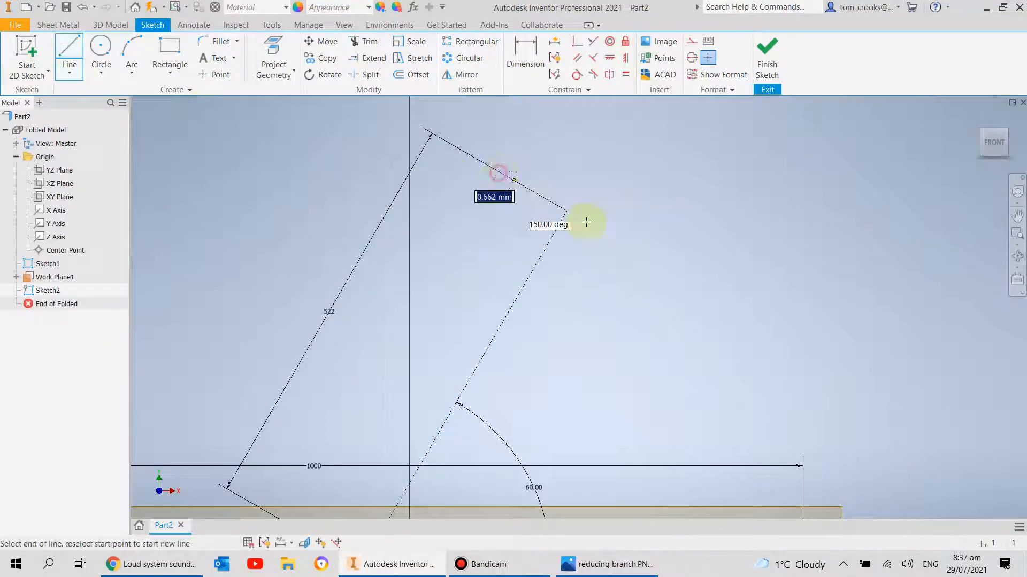
{"action": "left_click", "coordinate": [666, 268]}
{"action": "scroll", "coordinate": [556, 254], "scroll_direction": "up", "scroll_amount": 3}
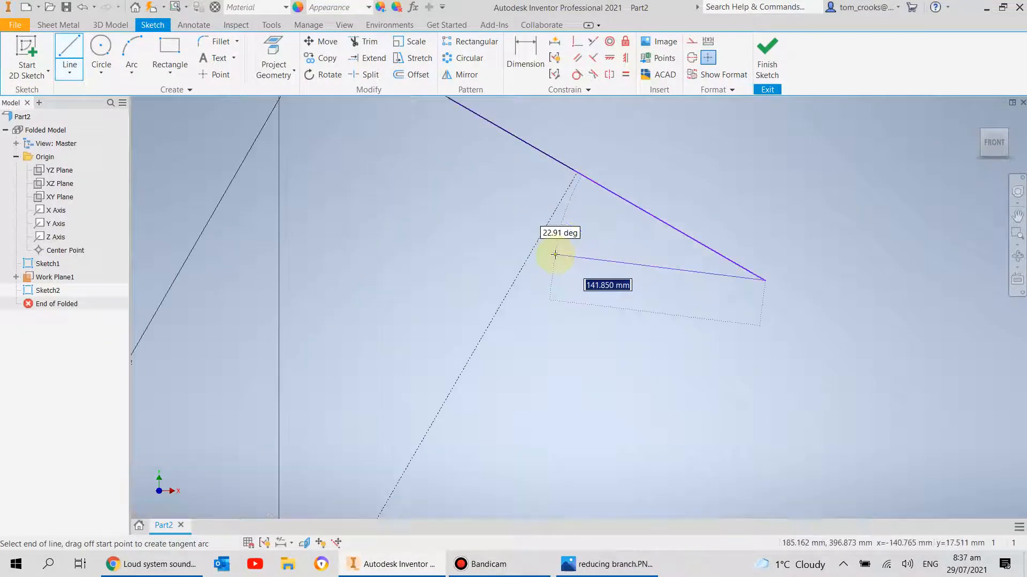
{"action": "key", "text": "Escape"}
{"action": "scroll", "coordinate": [631, 287], "scroll_direction": "down", "scroll_amount": 2}
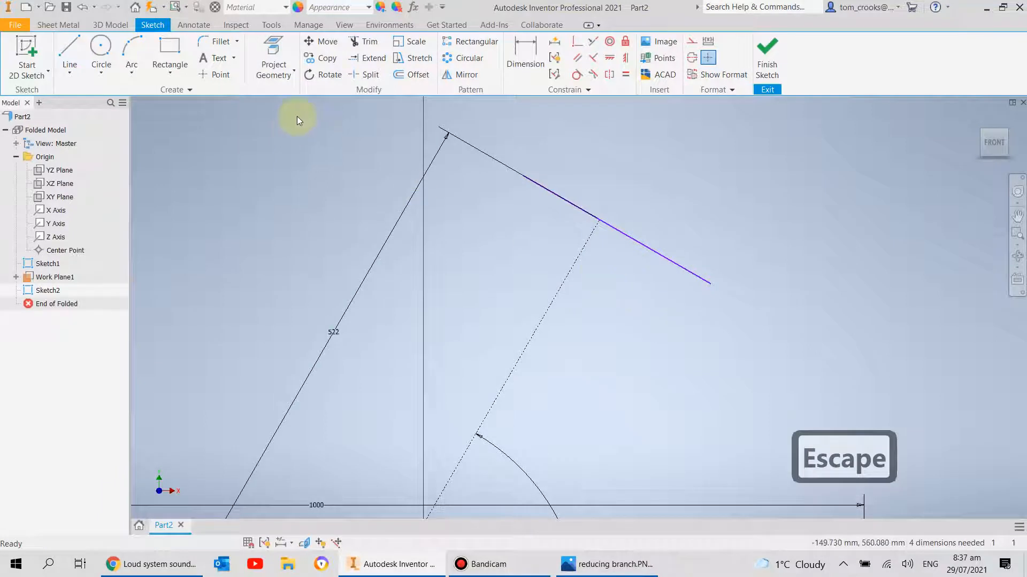
- Make the cross line's midpoint coincident with the upper end of the sloping branch centreline
{"action": "left_click", "coordinate": [572, 42]}
{"action": "left_click", "coordinate": [617, 229]}
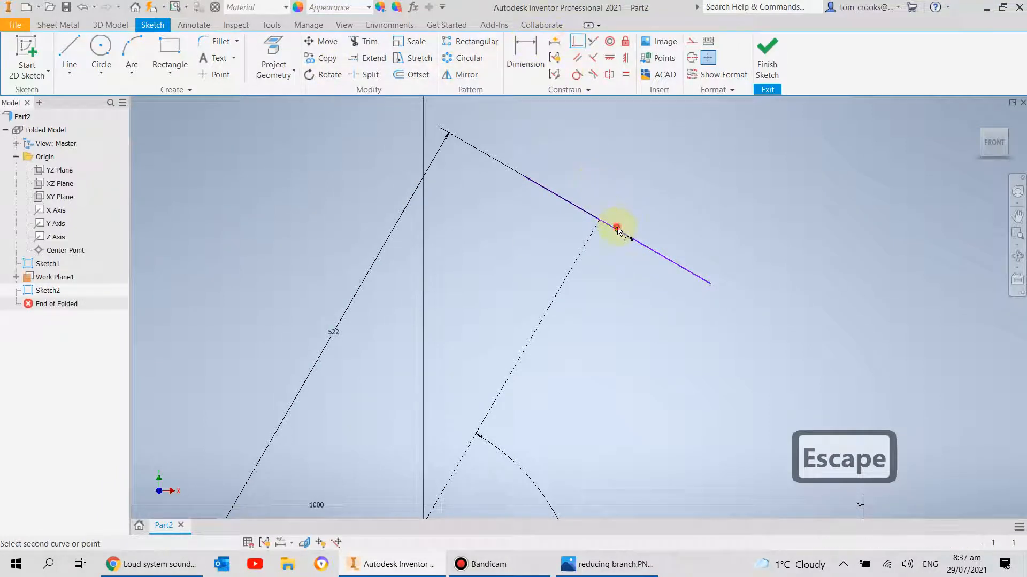
{"action": "left_click", "coordinate": [598, 220]}
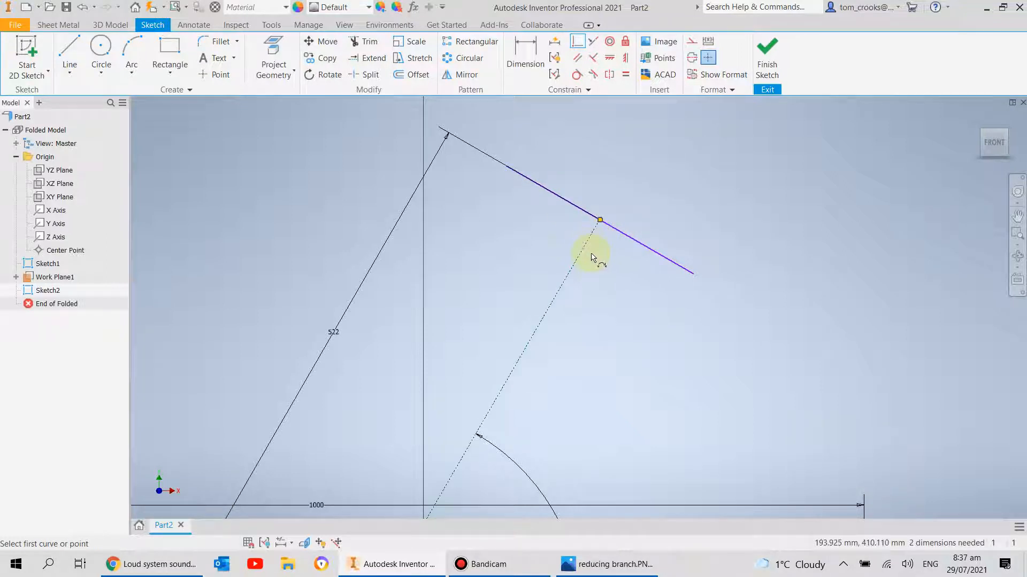
- Apply a perpendicular constraint between the cross line and the sloping branch centreline
{"action": "left_click", "coordinate": [593, 58]}
{"action": "left_click", "coordinate": [593, 220]}
{"action": "left_click", "coordinate": [587, 244]}
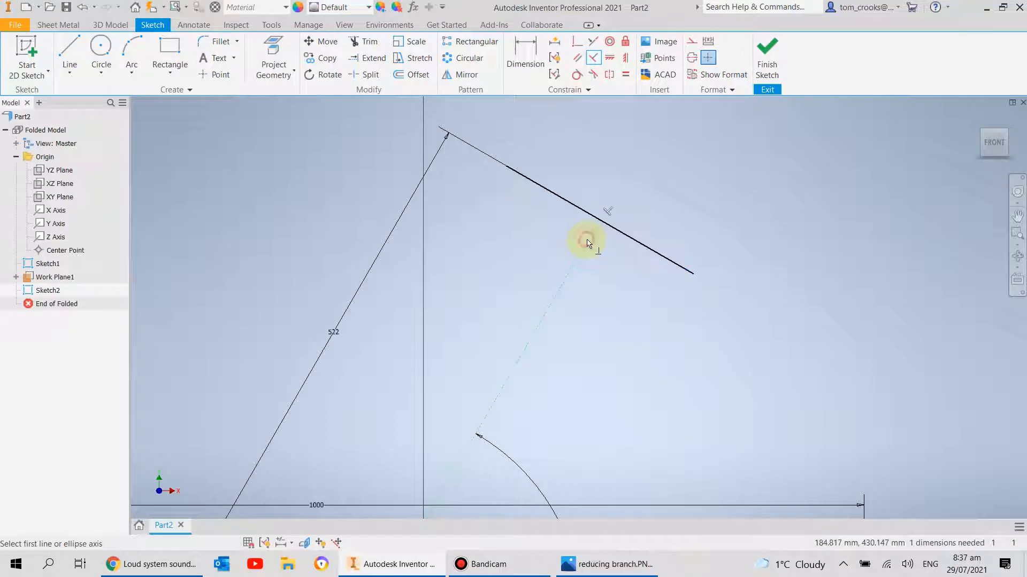
{"action": "scroll", "coordinate": [502, 175], "scroll_direction": "down", "scroll_amount": 3}
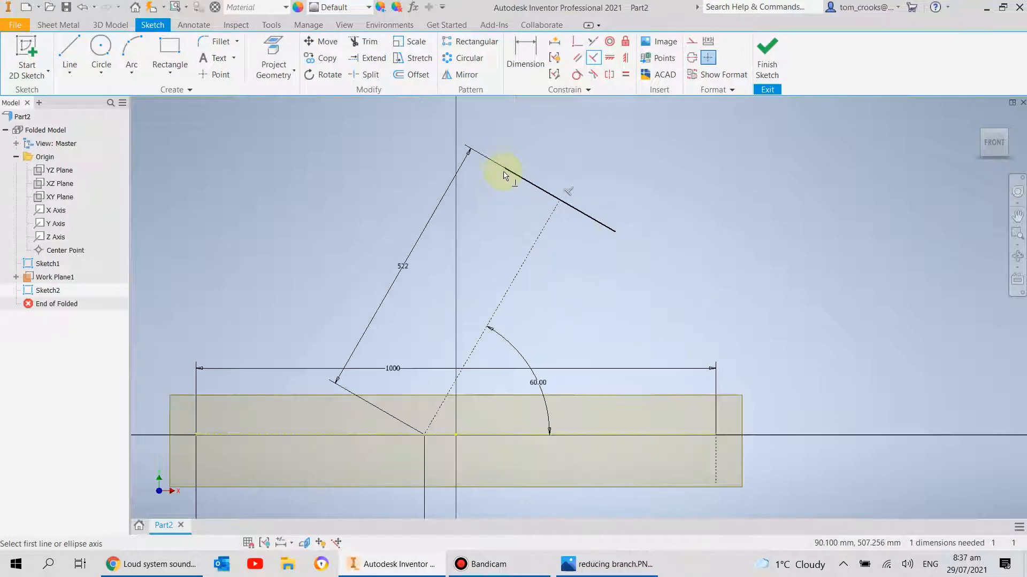
- Check the branch's inside diameter on the reference drawing and dimension the cross line at the branch end to 150 mm
{"action": "left_click", "coordinate": [527, 52]}
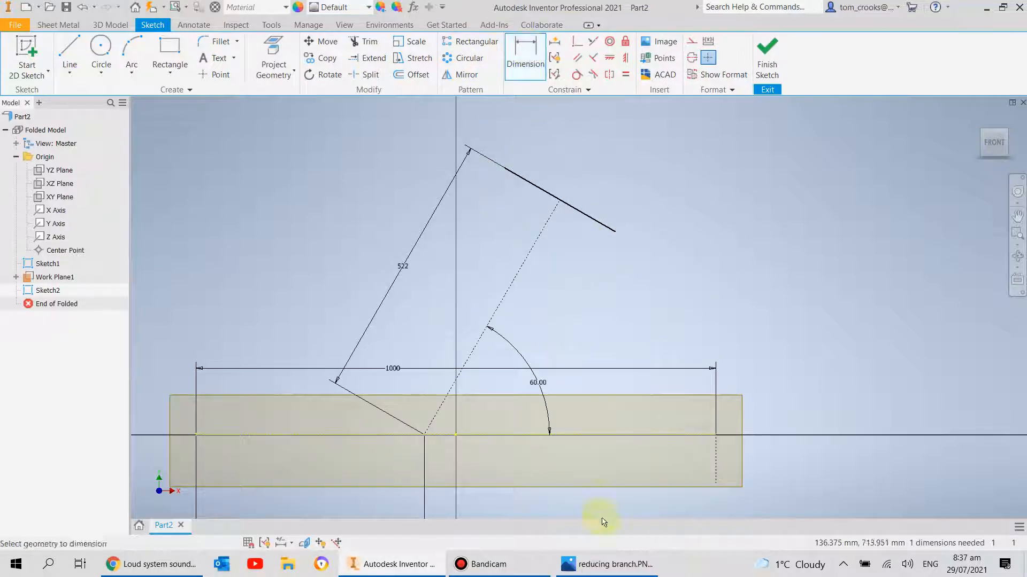
{"action": "left_click", "coordinate": [608, 568]}
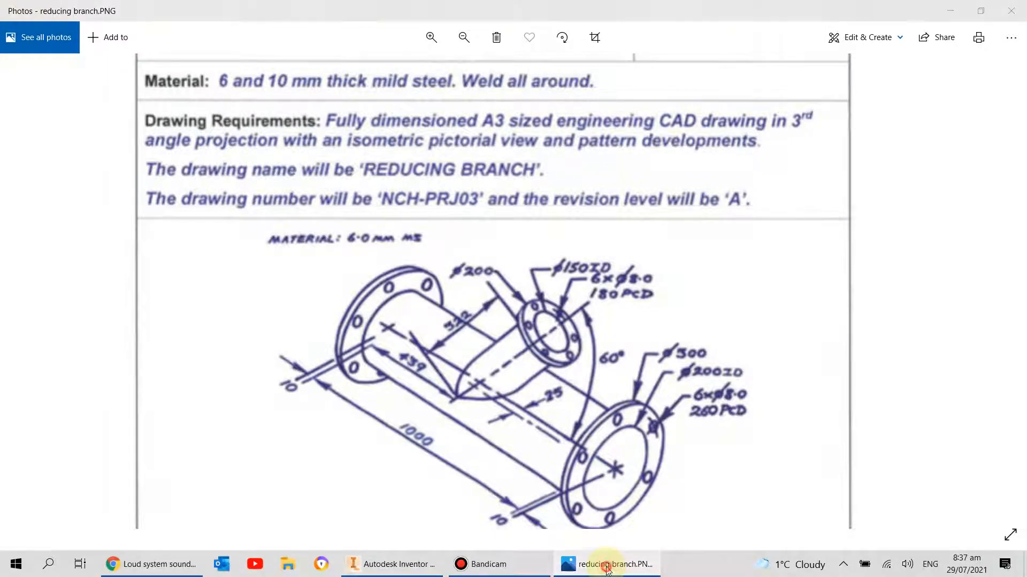
{"action": "left_click", "coordinate": [608, 568]}
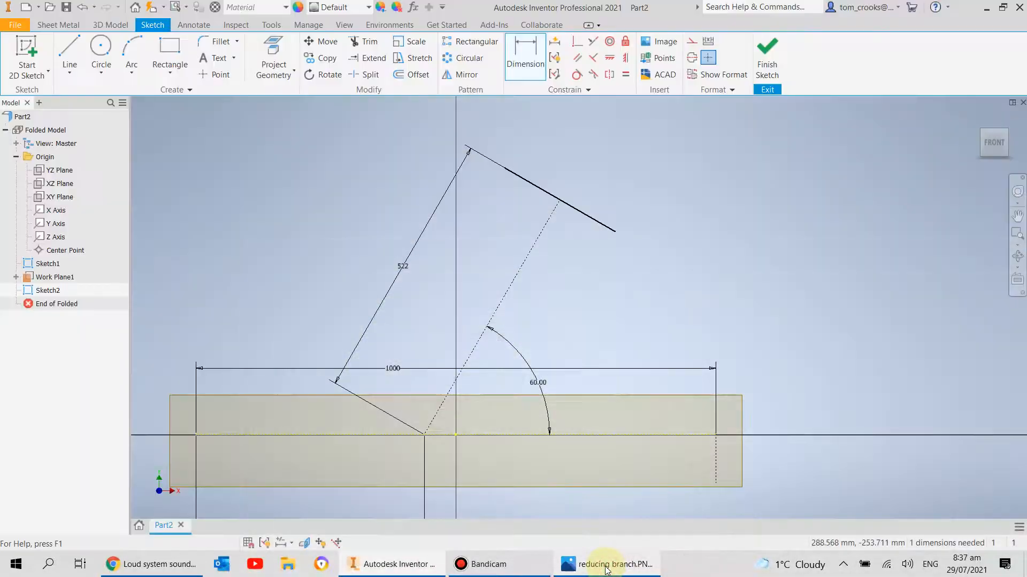
{"action": "left_click", "coordinate": [546, 196]}
{"action": "left_click", "coordinate": [571, 173]}
{"action": "type", "text": "150"}
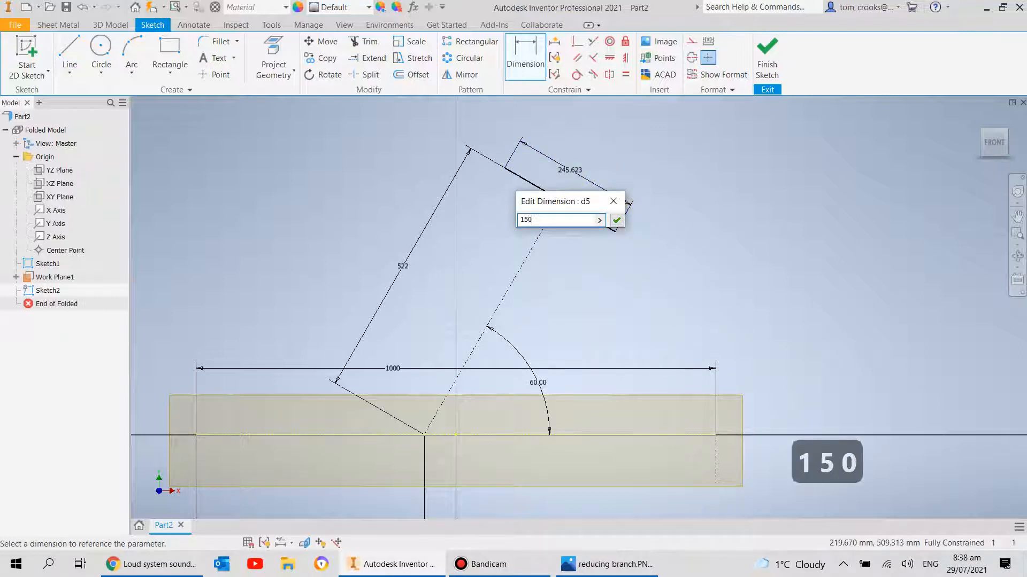
{"action": "key", "text": "Return"}
{"action": "key", "text": "Escape"}
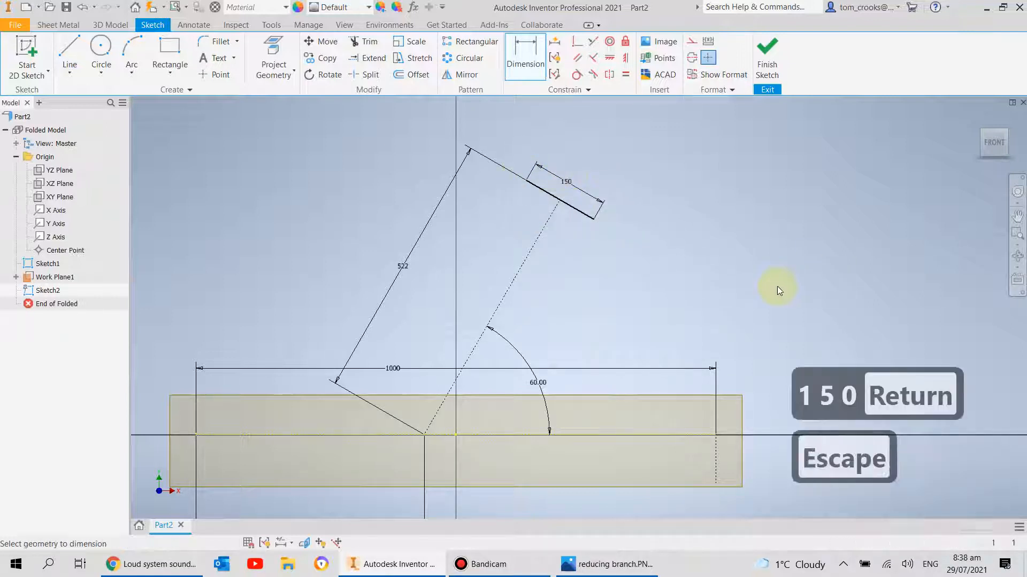
- Convert the 150 mm cross line to construction geometry and finish the sketch
{"action": "left_click", "coordinate": [575, 207]}
{"action": "left_click", "coordinate": [690, 42]}
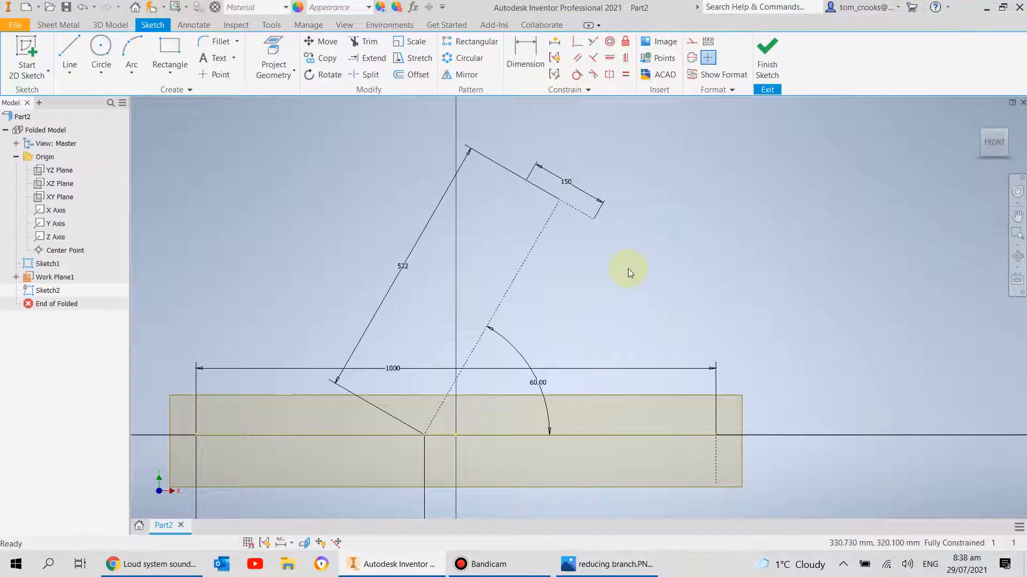
{"action": "left_click", "coordinate": [766, 58]}
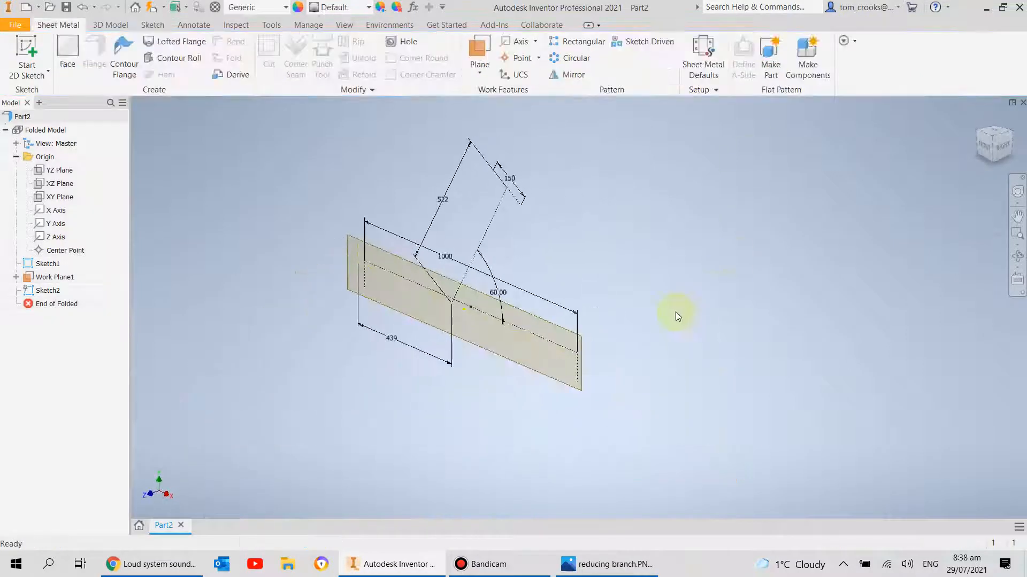
- Turn off the visibility of Work Plane1
{"action": "scroll", "coordinate": [340, 271], "scroll_direction": "up", "scroll_amount": 3}
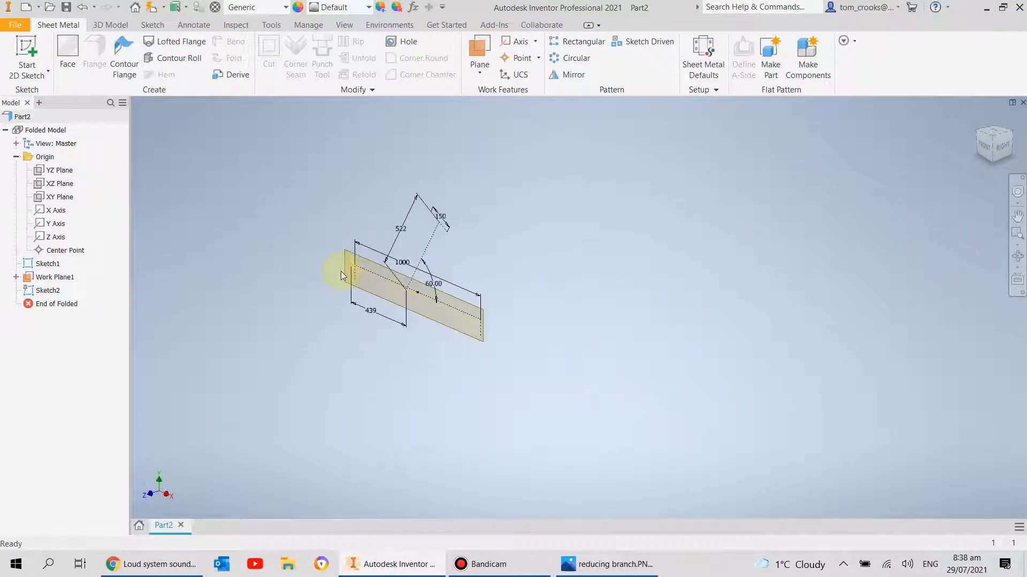
{"action": "scroll", "coordinate": [341, 272], "scroll_direction": "down", "scroll_amount": 4}
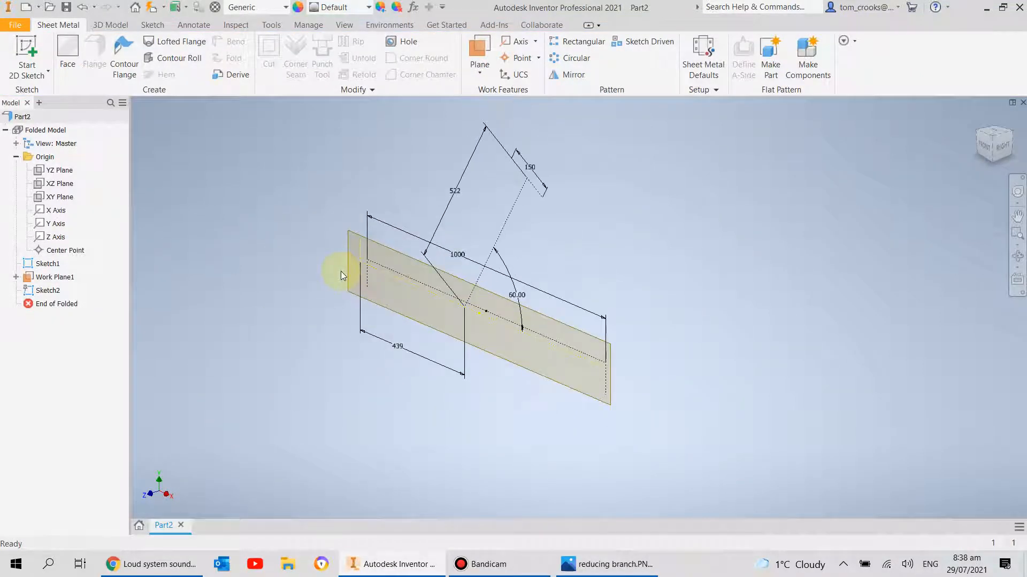
{"action": "left_click", "coordinate": [55, 278]}
{"action": "right_click", "coordinate": [55, 279]}
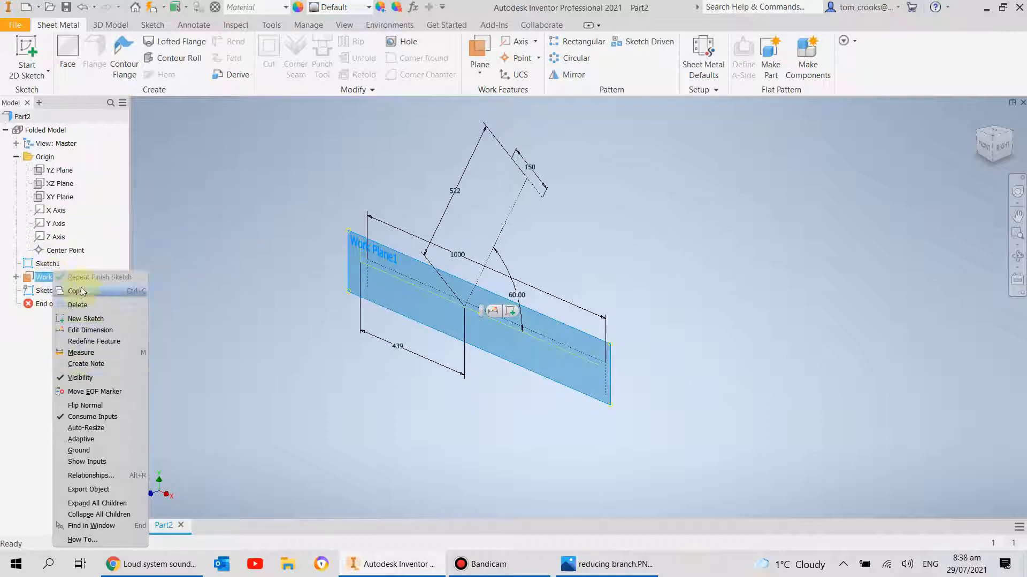
{"action": "left_click", "coordinate": [75, 377]}
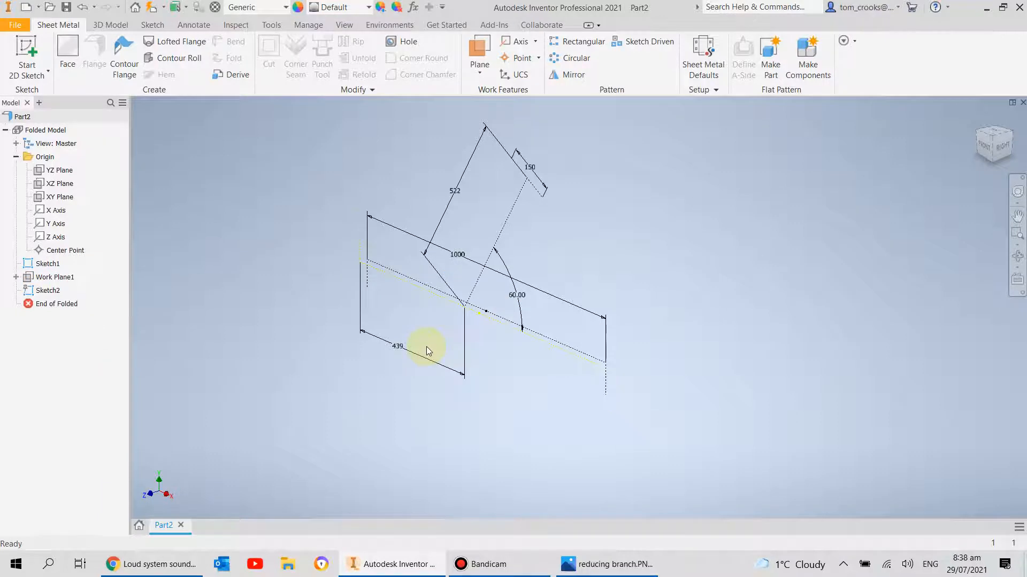
- Turn on the visibility of the origin XY plane
{"action": "scroll", "coordinate": [428, 346], "scroll_direction": "down", "scroll_amount": 3}
{"action": "mouse_move", "coordinate": [431, 345]}
{"action": "middle_mouse_down"}
{"action": "mouse_move", "coordinate": [355, 412]}
{"action": "mouse_move", "coordinate": [309, 338]}
{"action": "middle_mouse_up"}
{"action": "scroll", "coordinate": [355, 414], "scroll_direction": "up", "scroll_amount": 4}
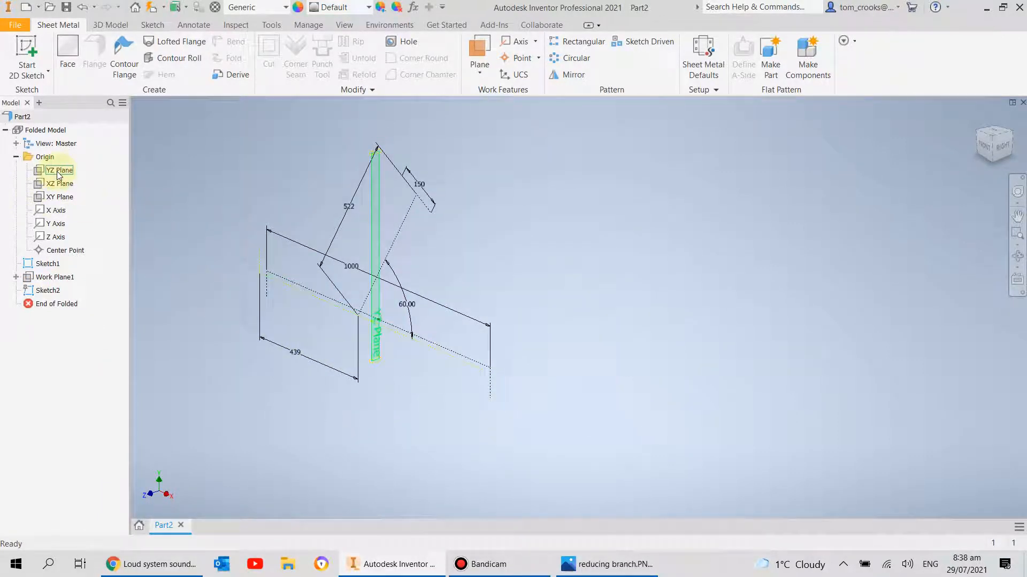
{"action": "left_click", "coordinate": [66, 203]}
{"action": "right_click", "coordinate": [65, 200]}
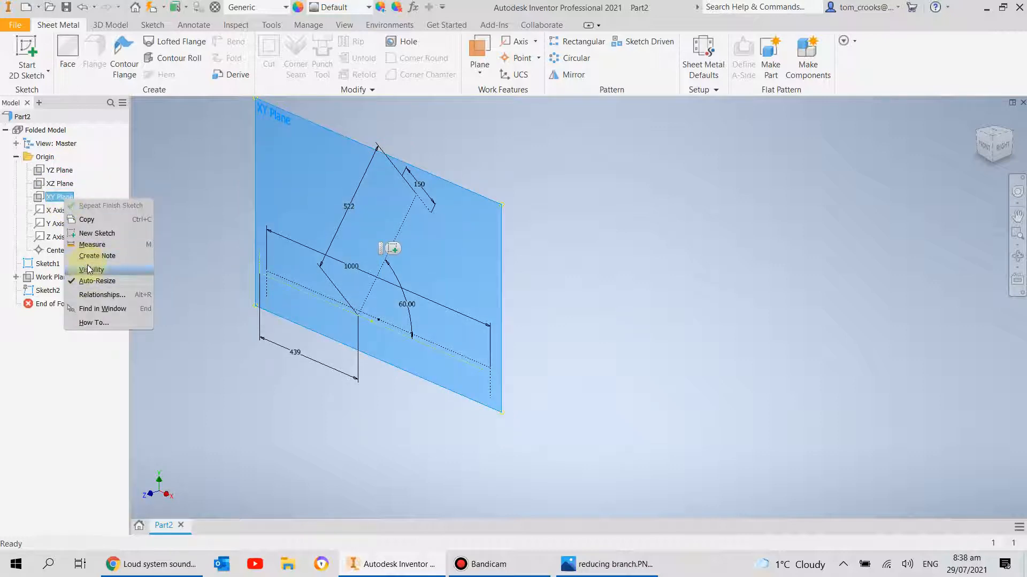
{"action": "left_click", "coordinate": [89, 270]}
{"action": "middle_click_drag", "start_coordinate": [214, 302], "coordinate": [246, 345]}
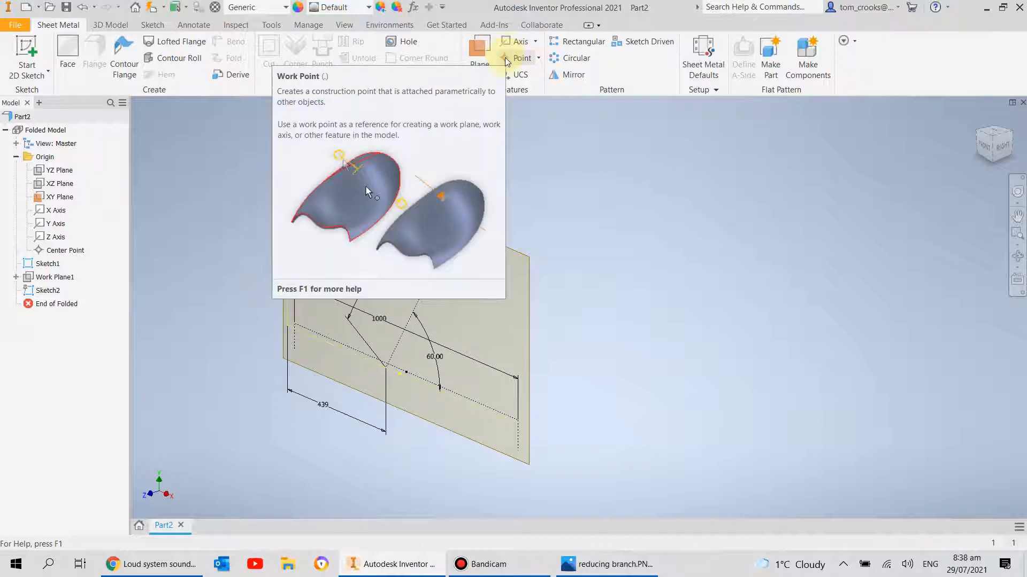
- Create work points at the midpoint and both ends of the 150 mm line at the top of the branch
{"action": "left_click", "coordinate": [508, 59]}
{"action": "scroll", "coordinate": [431, 280], "scroll_direction": "up", "scroll_amount": 3}
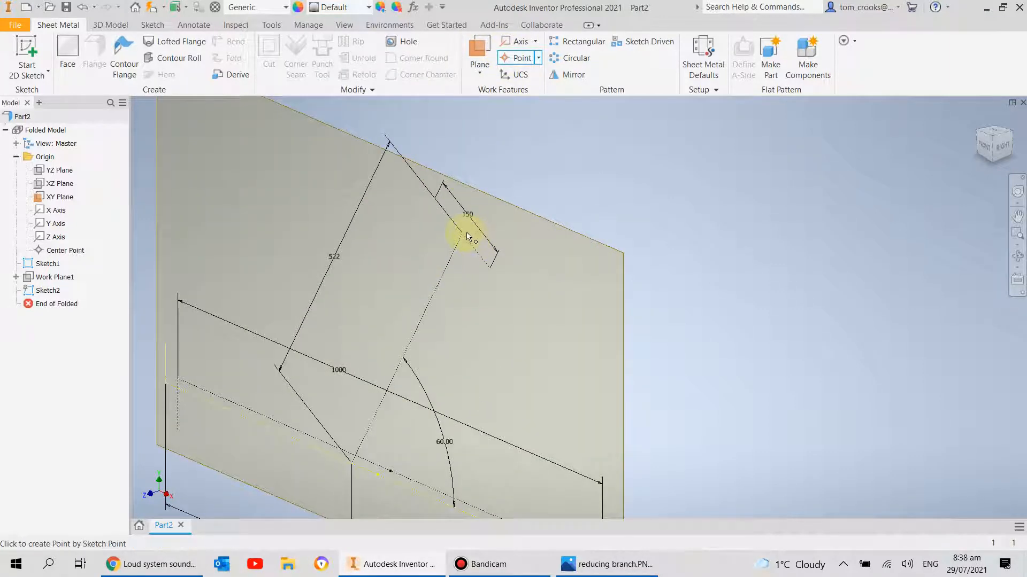
{"action": "left_click", "coordinate": [464, 235]}
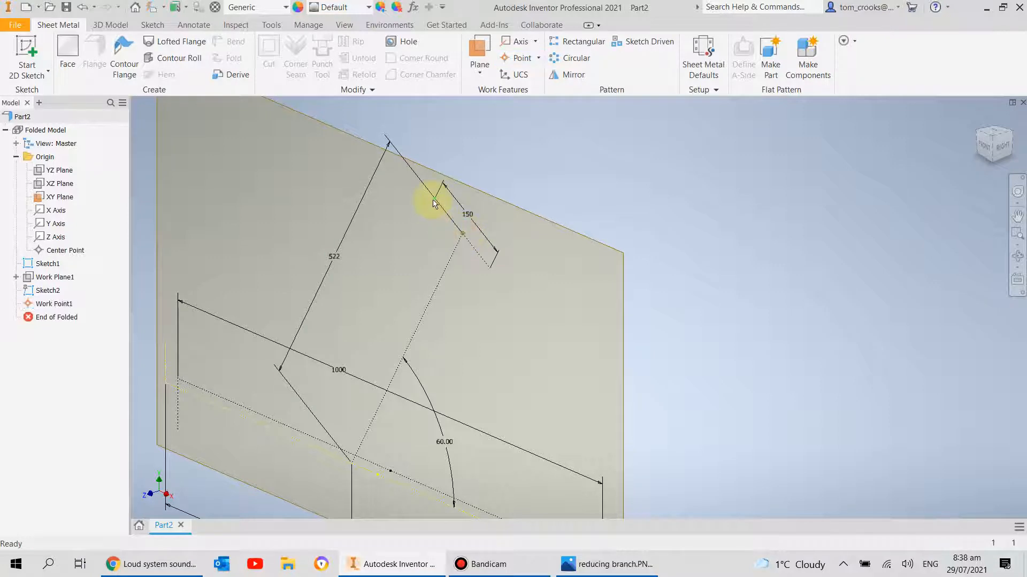
{"action": "left_click", "coordinate": [514, 58]}
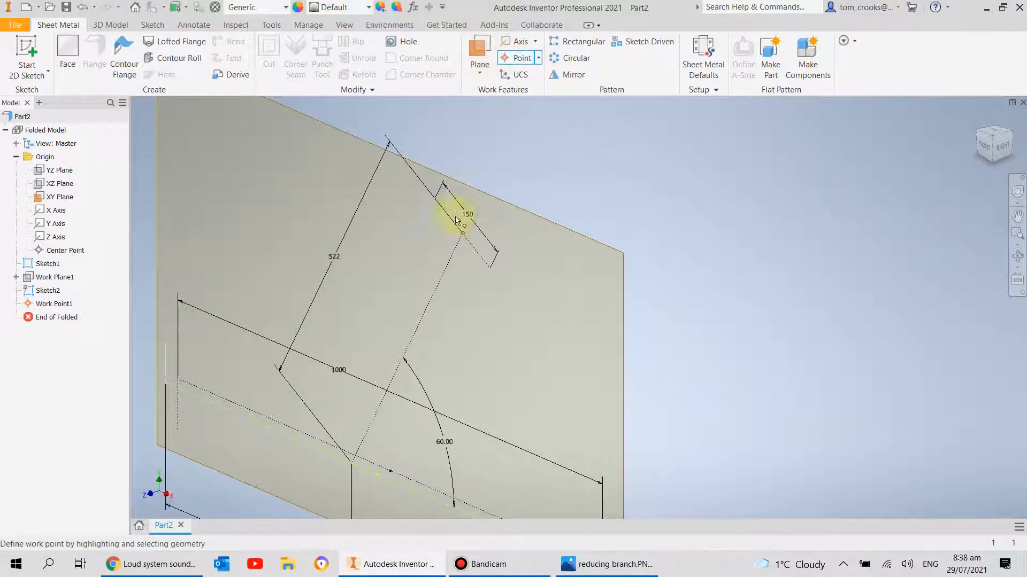
{"action": "left_click", "coordinate": [435, 197]}
{"action": "left_click", "coordinate": [514, 58]}
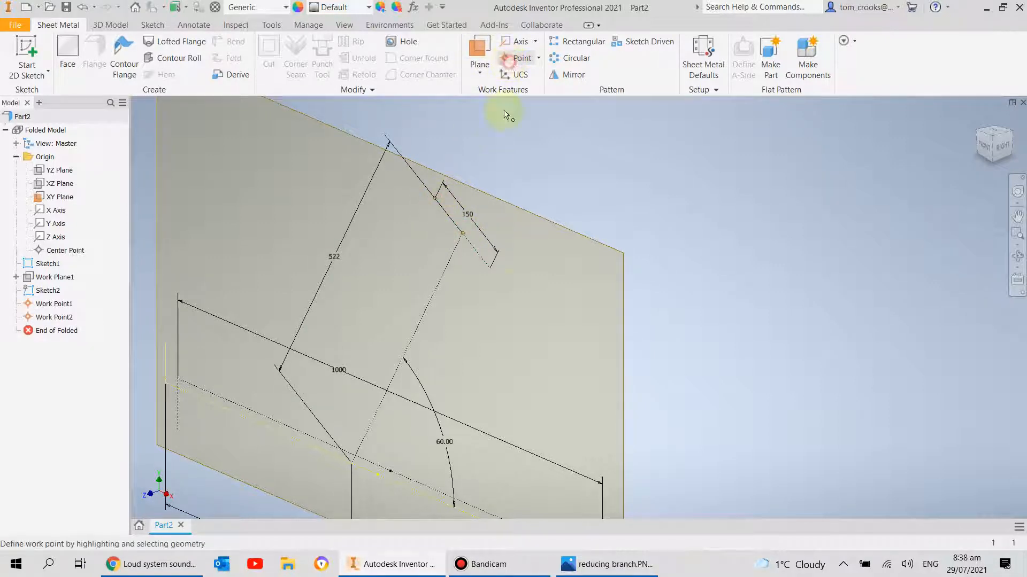
{"action": "left_click", "coordinate": [489, 267]}
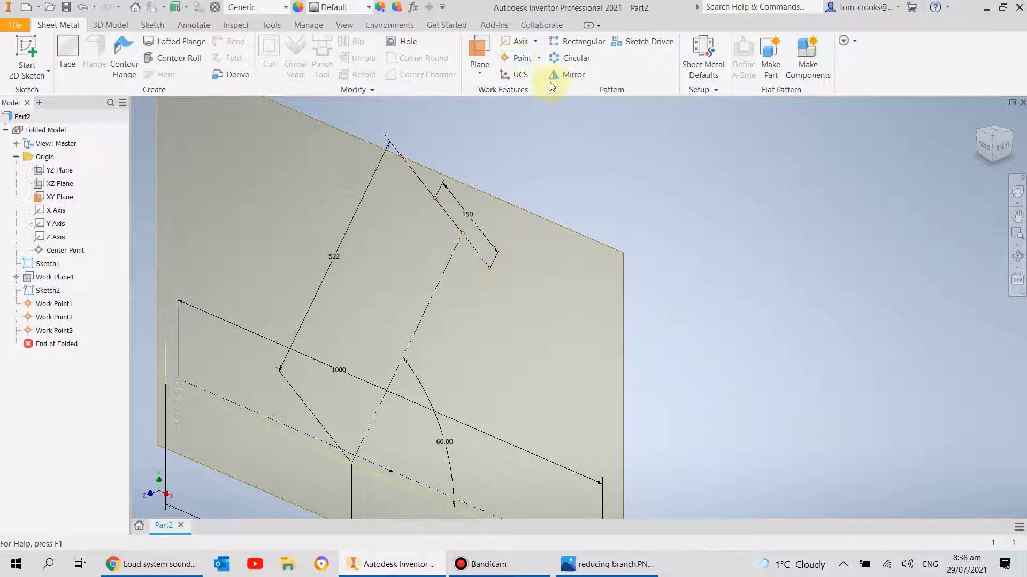
- Create a work point at the lower end of the branch centreline, where it meets the offset horizontal centreline
{"action": "left_click", "coordinate": [512, 60]}
{"action": "scroll", "coordinate": [447, 424], "scroll_direction": "up", "scroll_amount": 3}
{"action": "scroll", "coordinate": [431, 321], "scroll_direction": "down", "scroll_amount": 3}
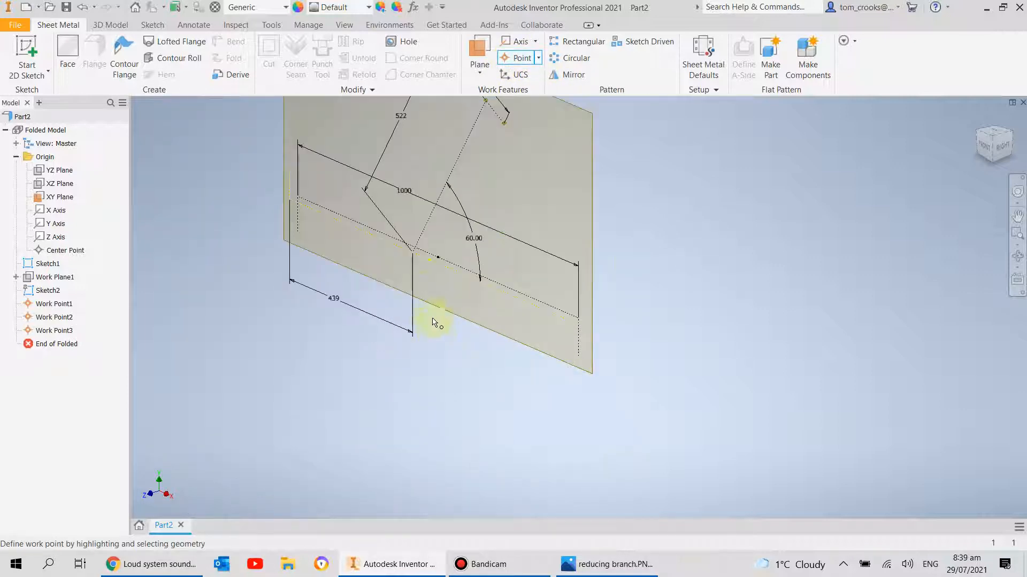
{"action": "left_click", "coordinate": [411, 257]}
{"action": "scroll", "coordinate": [352, 289], "scroll_direction": "down", "scroll_amount": 3}
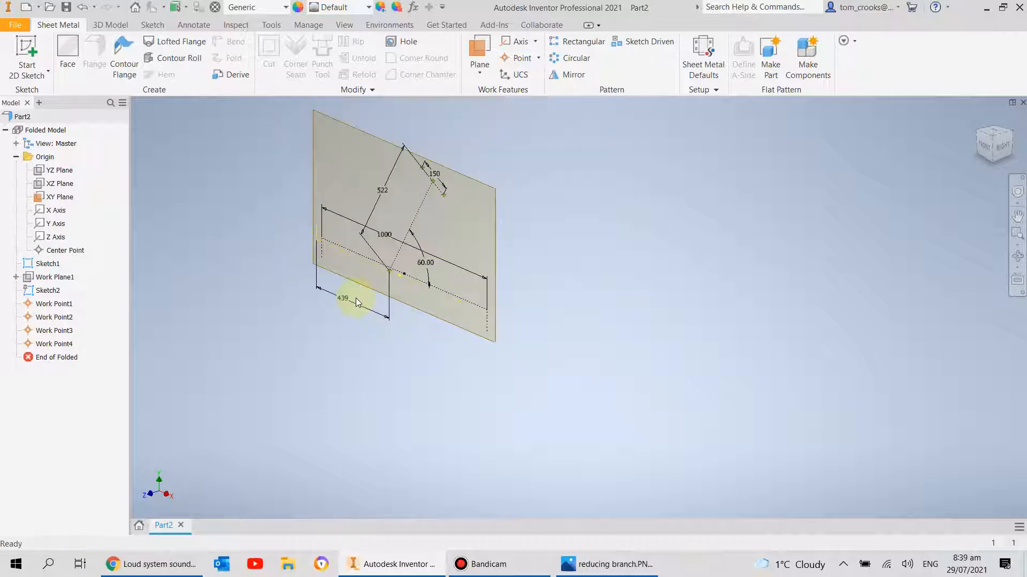
{"action": "scroll", "coordinate": [350, 265], "scroll_direction": "up", "scroll_amount": 3}
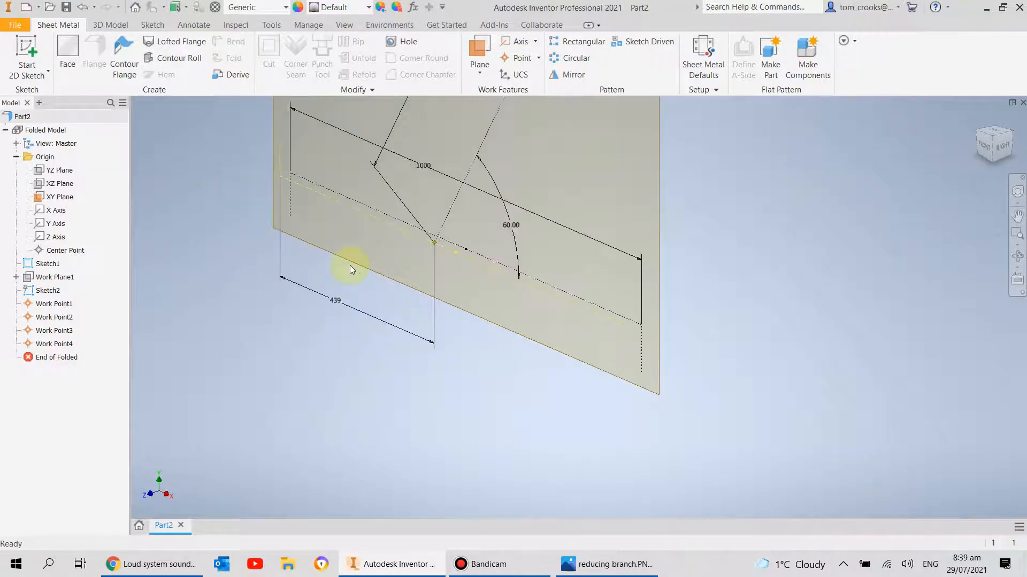
- Create work points at the upper end, lower end and middle of the projected left end line in Sketch2
{"action": "left_click", "coordinate": [518, 58]}
{"action": "left_click", "coordinate": [282, 145]}
{"action": "left_click", "coordinate": [512, 58]}
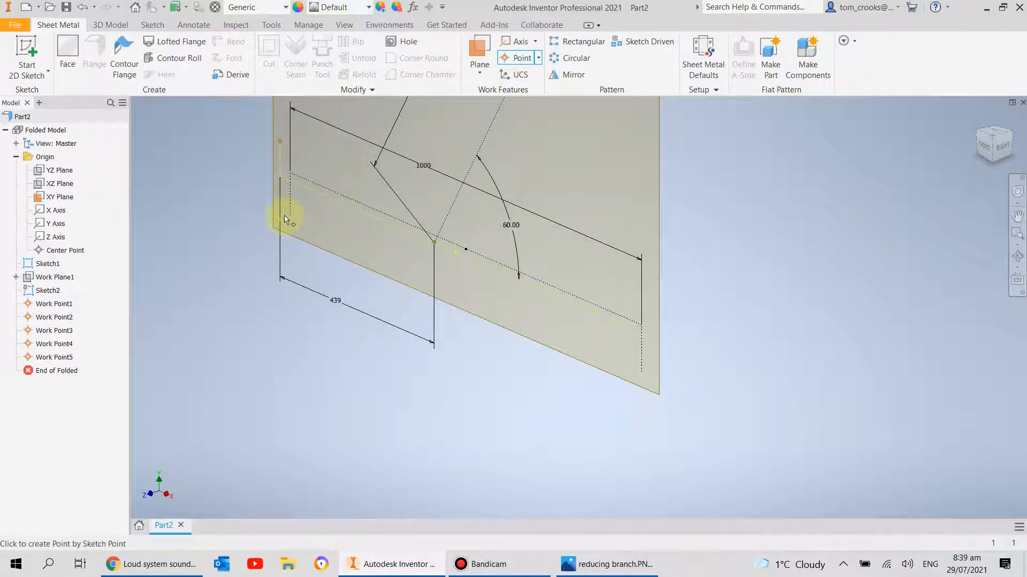
{"action": "left_click", "coordinate": [282, 223]}
{"action": "left_click", "coordinate": [518, 58]}
{"action": "left_click", "coordinate": [313, 176]}
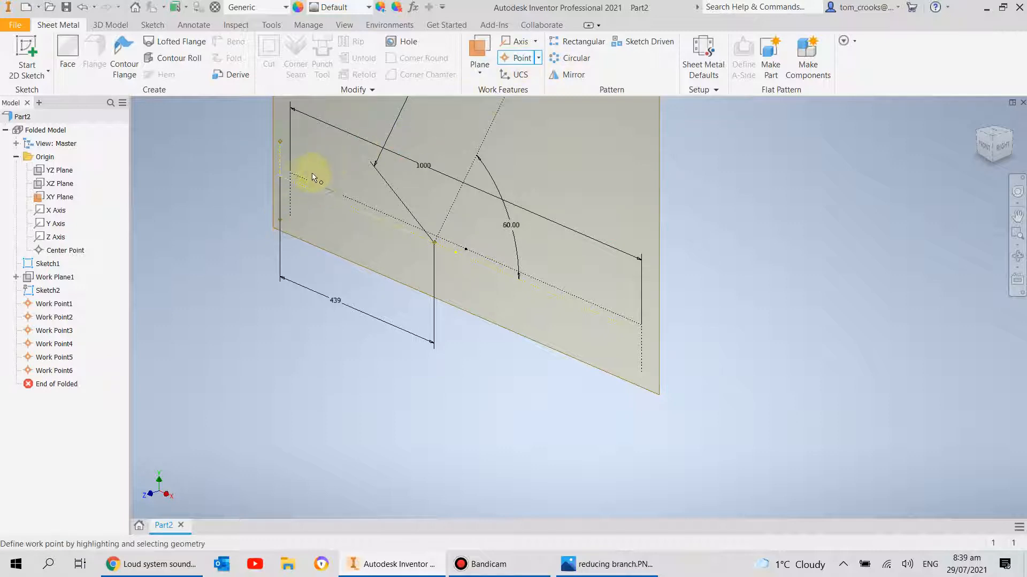
{"action": "left_click", "coordinate": [283, 182]}
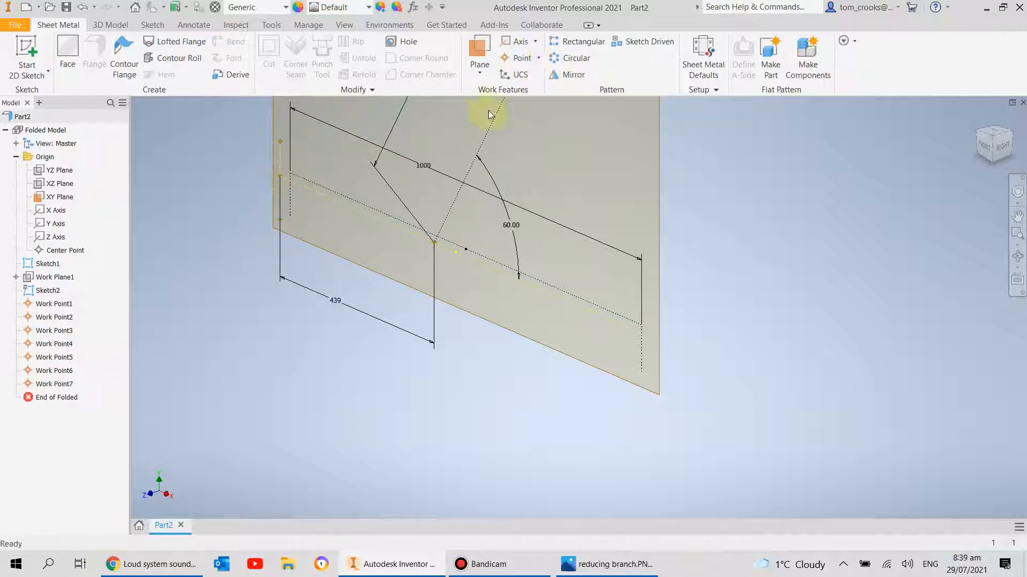
- Create work points at the middle, upper end and lower end of the main pipe's left end line in Sketch1
{"action": "left_click", "coordinate": [510, 57]}
{"action": "left_click", "coordinate": [289, 173]}
{"action": "left_click", "coordinate": [514, 57]}
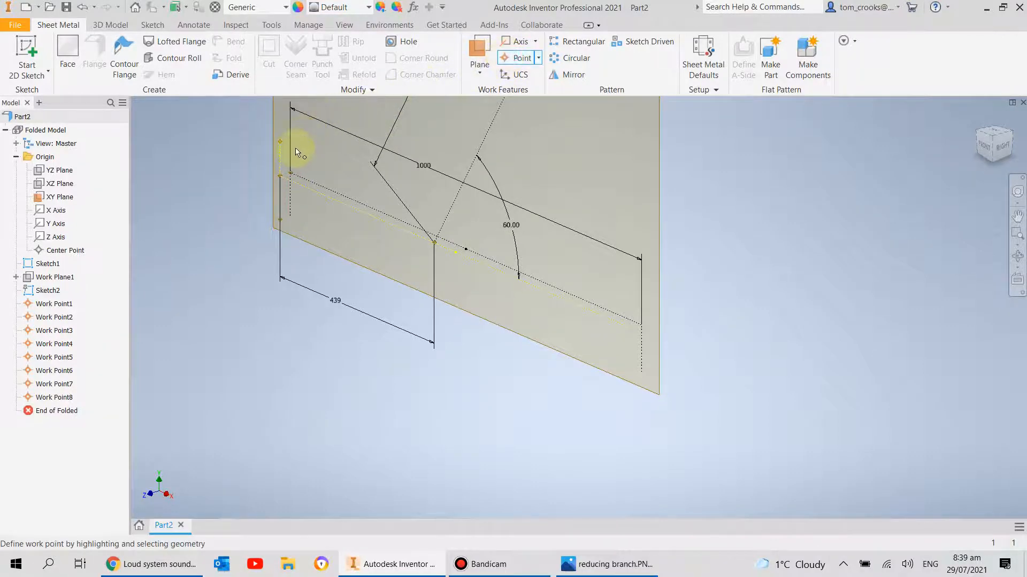
{"action": "left_click", "coordinate": [291, 168]}
{"action": "left_click", "coordinate": [513, 59]}
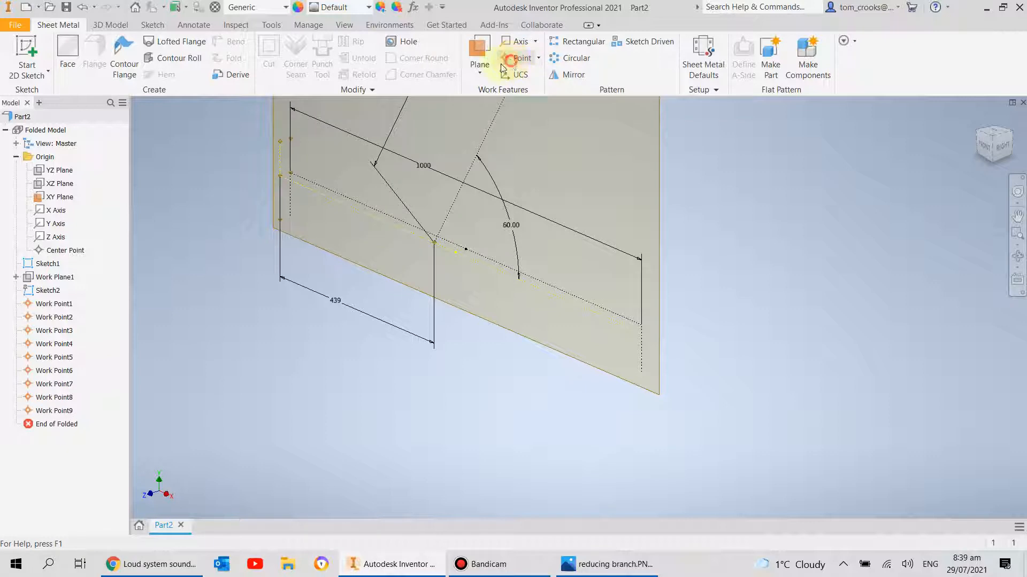
{"action": "left_click", "coordinate": [291, 217]}
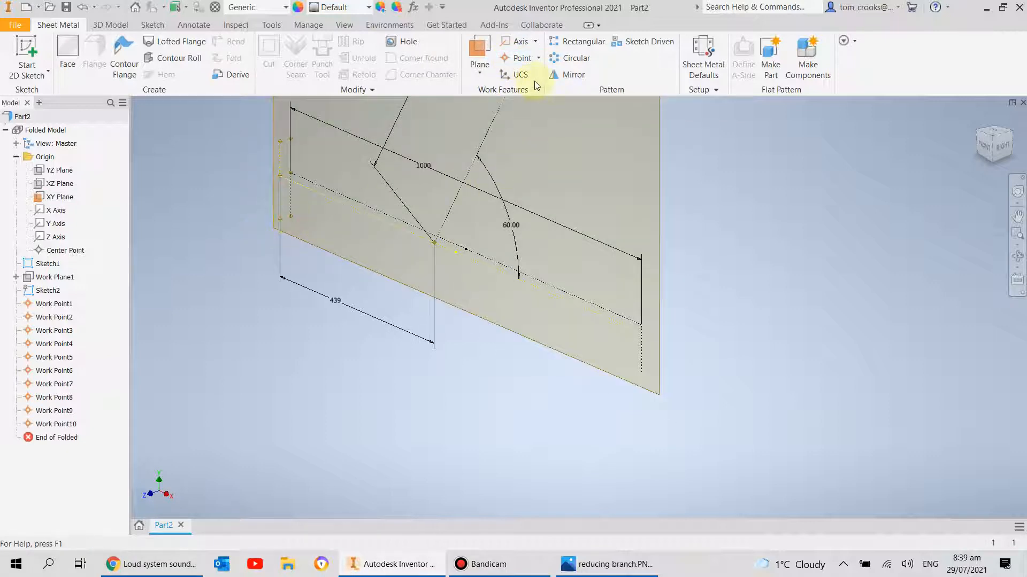
- Create work points at the upper end, middle and lower end of the main pipe's right end line in Sketch1
{"action": "left_click", "coordinate": [513, 59]}
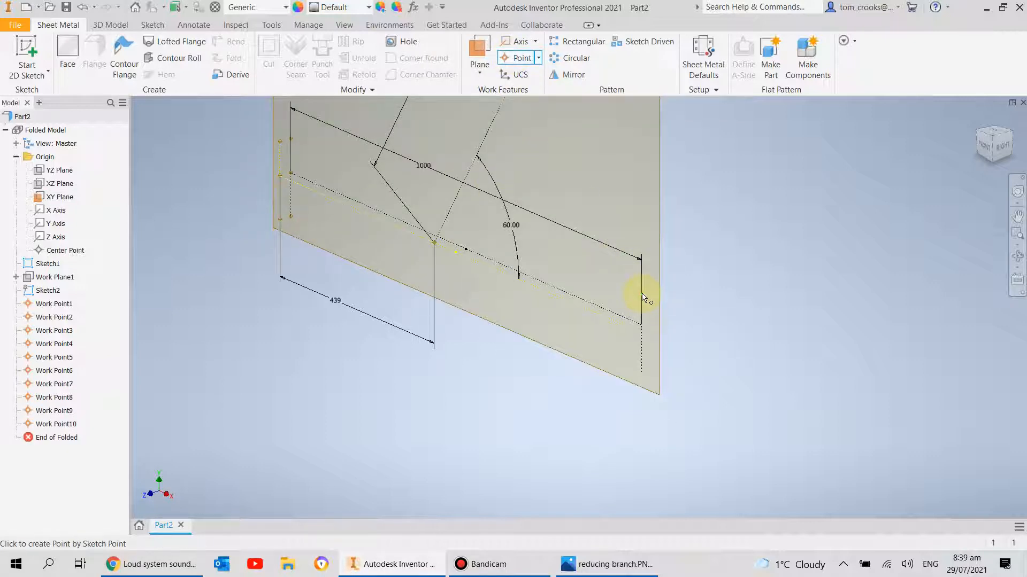
{"action": "left_click", "coordinate": [642, 296]}
{"action": "left_click", "coordinate": [516, 57]}
{"action": "left_click", "coordinate": [642, 324]}
{"action": "left_click", "coordinate": [511, 58]}
{"action": "left_click", "coordinate": [643, 373]}
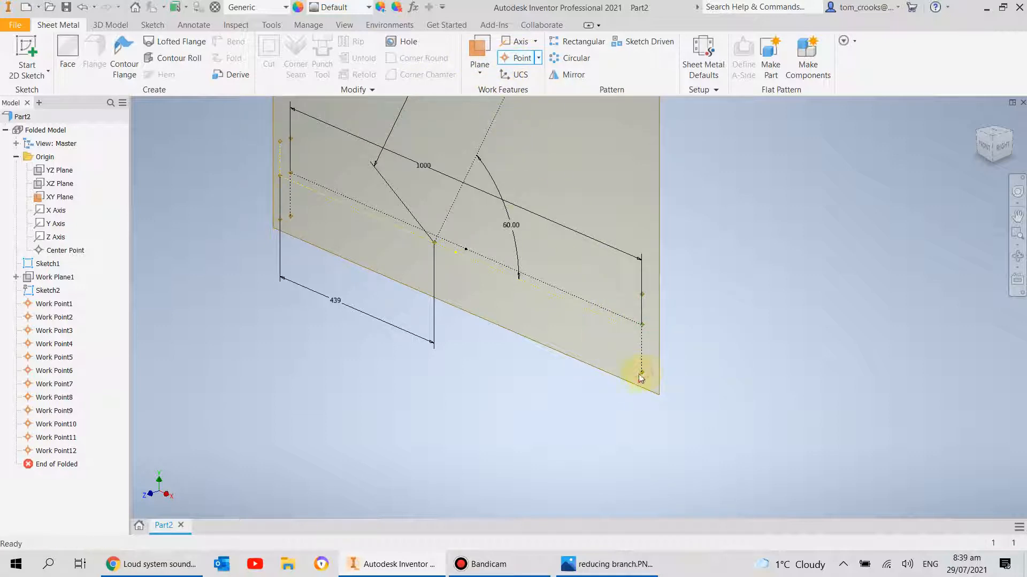
{"action": "scroll", "coordinate": [460, 464], "scroll_direction": "down", "scroll_amount": 3}
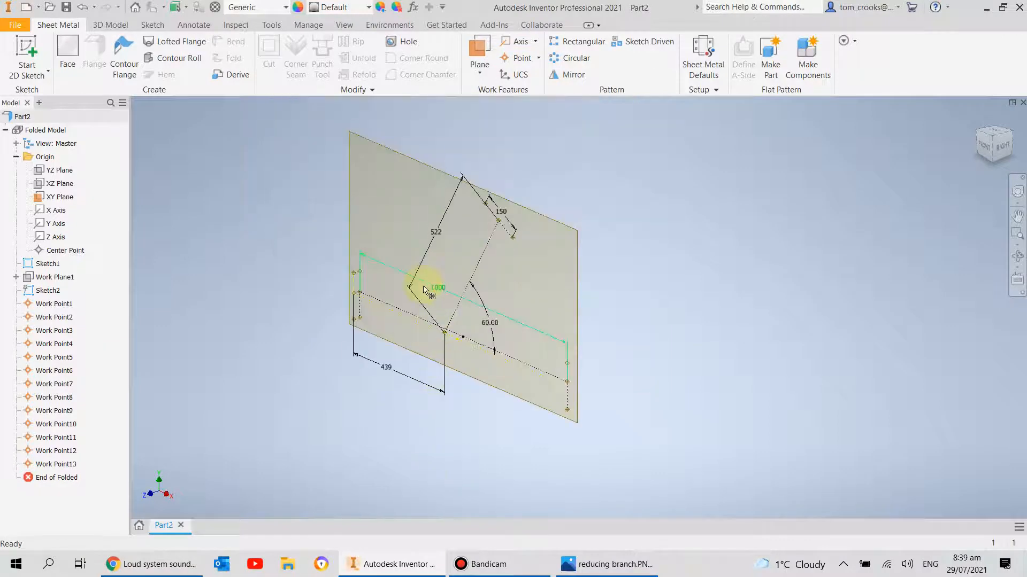
{"action": "scroll", "coordinate": [428, 292], "scroll_direction": "up", "scroll_amount": 4}
{"action": "key", "text": "Escape"}
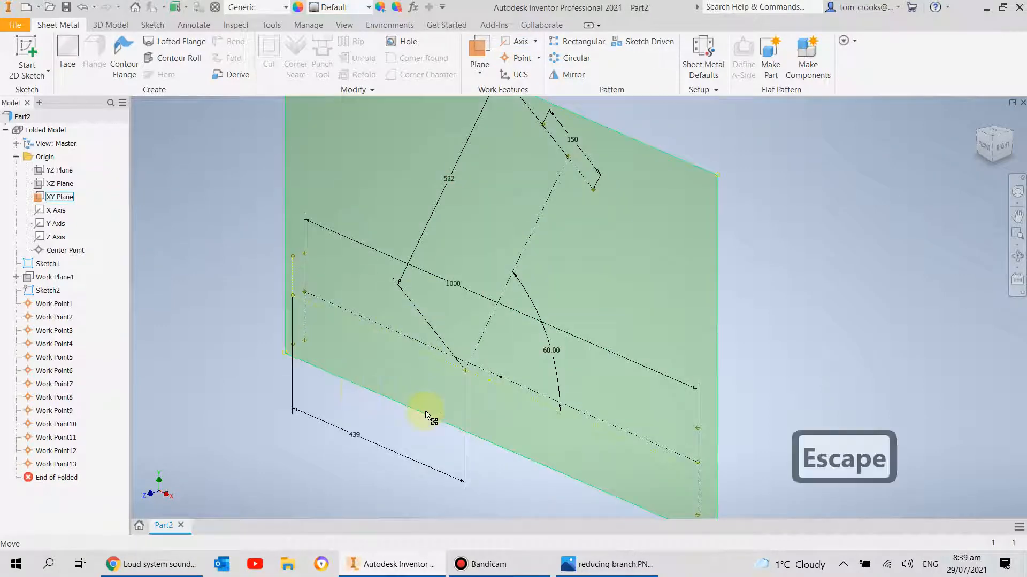
- Reopen Sketch2 for editing
{"action": "scroll", "coordinate": [429, 423], "scroll_direction": "down", "scroll_amount": 3}
{"action": "scroll", "coordinate": [556, 362], "scroll_direction": "up", "scroll_amount": 2}
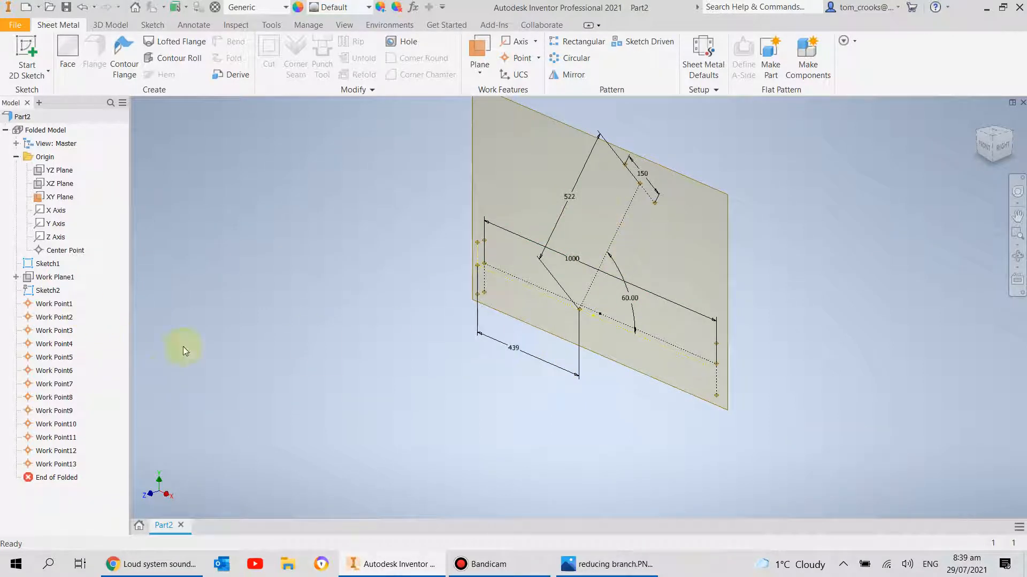
{"action": "left_click", "coordinate": [48, 290]}
{"action": "right_click", "coordinate": [48, 290]}
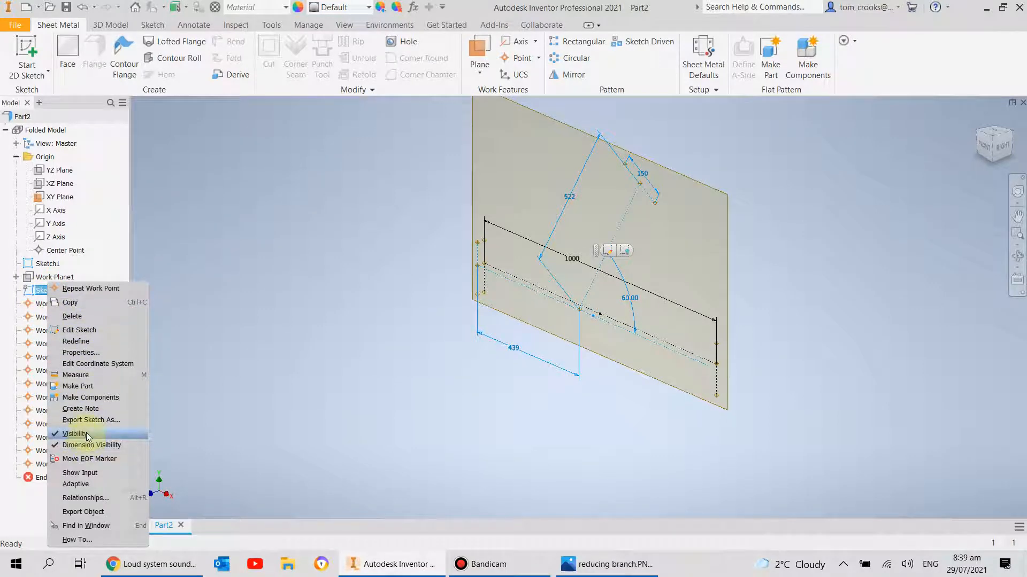
{"action": "left_click", "coordinate": [77, 330]}
{"action": "scroll", "coordinate": [574, 398], "scroll_direction": "down", "scroll_amount": 3}
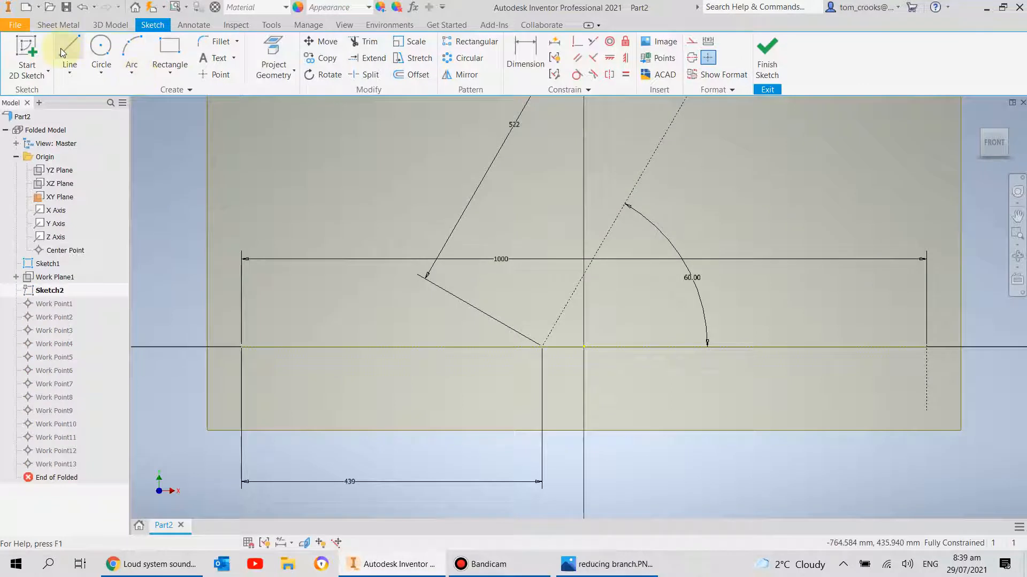
- Draw a construction line in Sketch2 across the lower end of the branch axis, roughly perpendicular to the axis
{"action": "left_click", "coordinate": [695, 44]}
{"action": "left_click", "coordinate": [70, 53]}
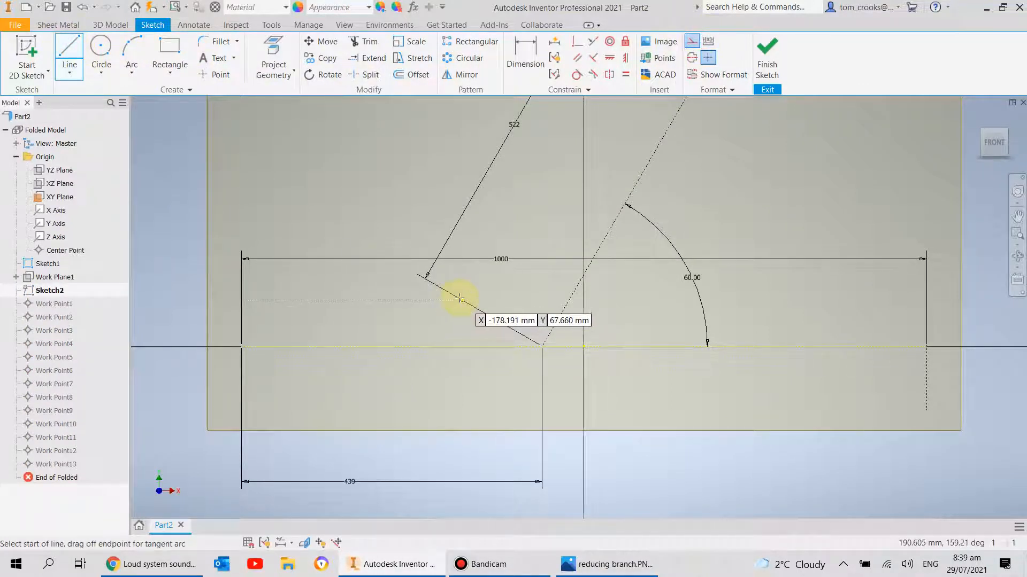
{"action": "left_click", "coordinate": [475, 307]}
{"action": "left_click", "coordinate": [624, 394]}
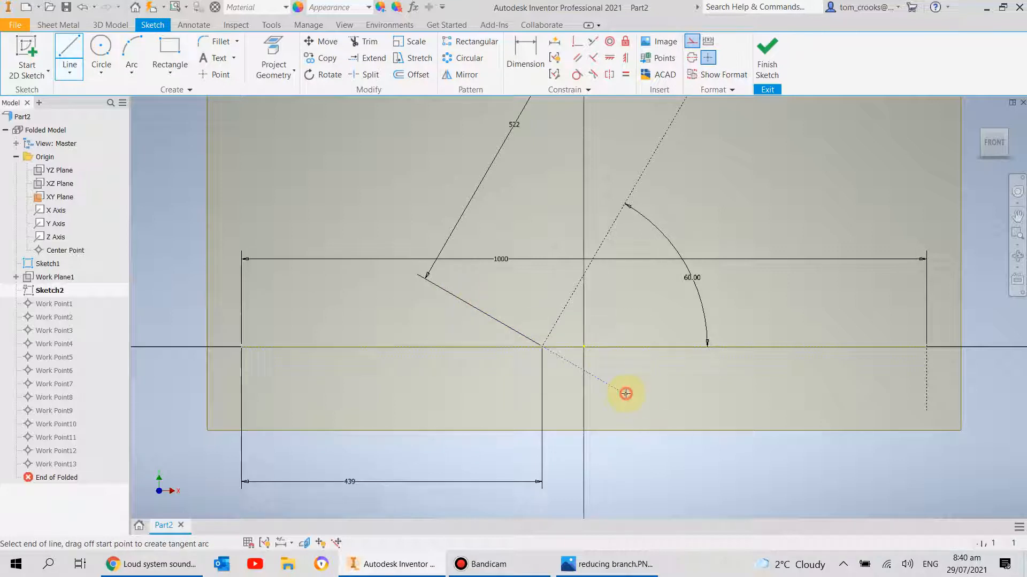
{"action": "scroll", "coordinate": [586, 391], "scroll_direction": "up", "scroll_amount": 4}
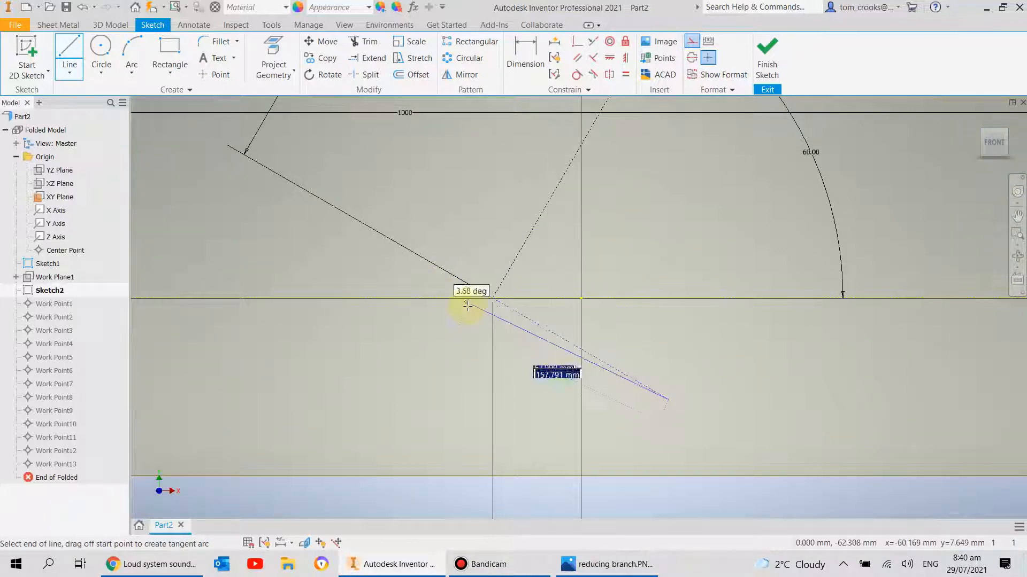
{"action": "key", "text": "Escape"}
- Constrain the new construction line's midpoint coincident with the lower end of the branch axis
{"action": "left_click", "coordinate": [580, 42]}
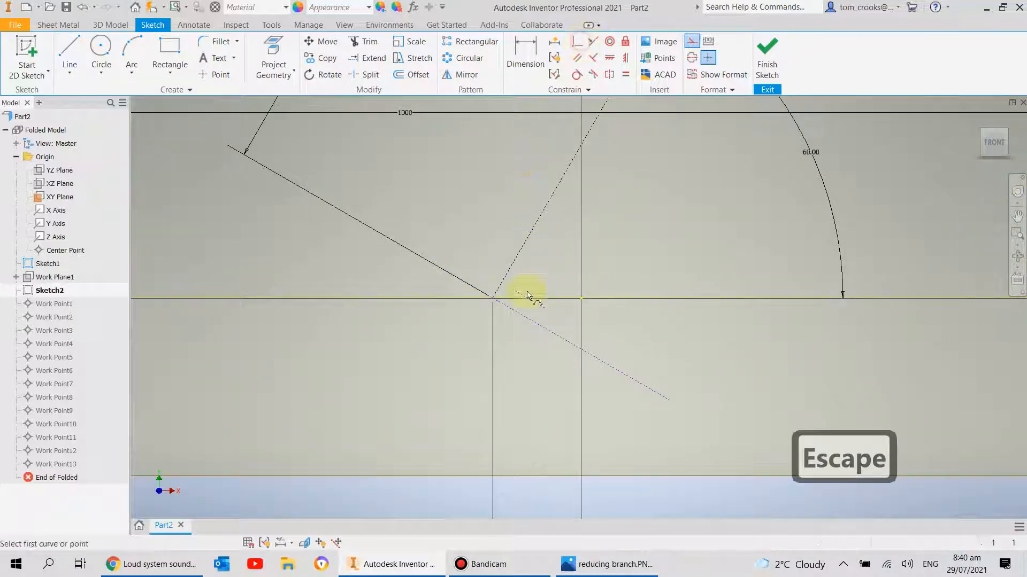
{"action": "left_click", "coordinate": [508, 308]}
{"action": "left_click", "coordinate": [493, 297]}
- Apply an Equal constraint between the branch's 150 mm upper end line and the new construction line
{"action": "scroll", "coordinate": [512, 354], "scroll_direction": "down", "scroll_amount": 5}
{"action": "left_click", "coordinate": [626, 75]}
{"action": "left_click", "coordinate": [662, 112]}
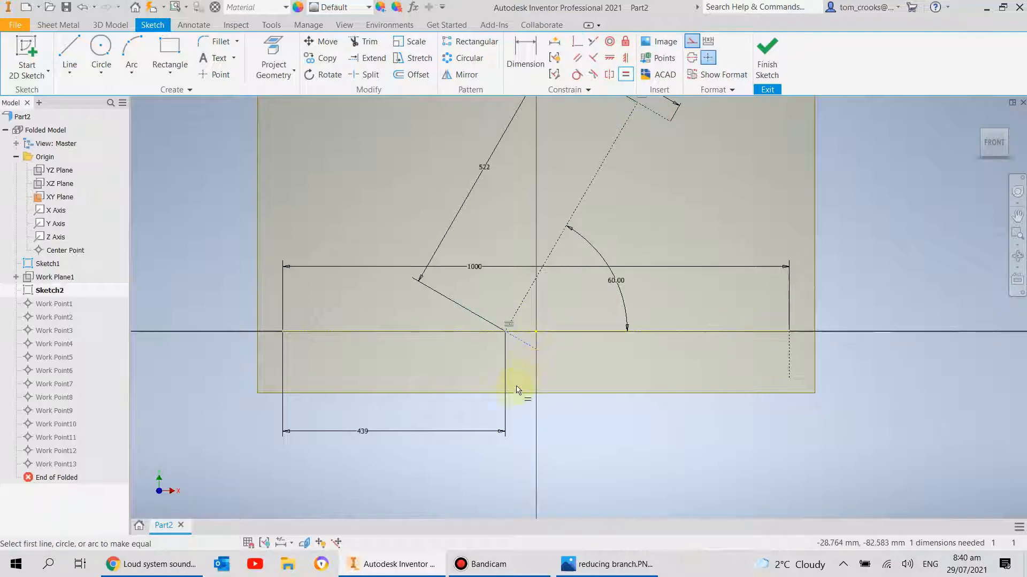
{"action": "left_click", "coordinate": [522, 349]}
{"action": "scroll", "coordinate": [522, 348], "scroll_direction": "up", "scroll_amount": 3}
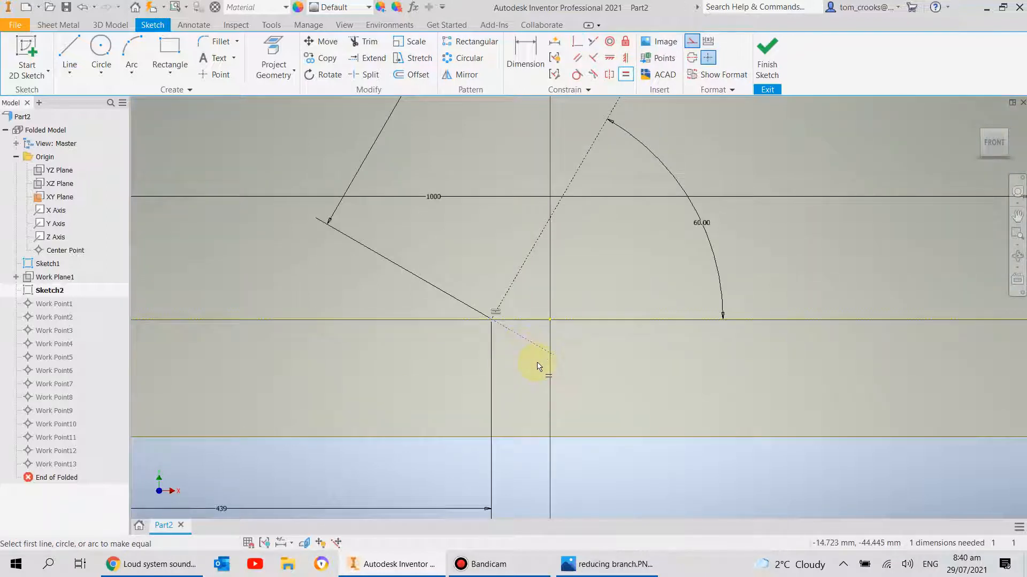
{"action": "key", "text": "Escape"}
- Constrain the new construction line parallel to the branch's upper end line, and finish Sketch2
{"action": "left_click_drag", "start_coordinate": [528, 342], "coordinate": [453, 261]}
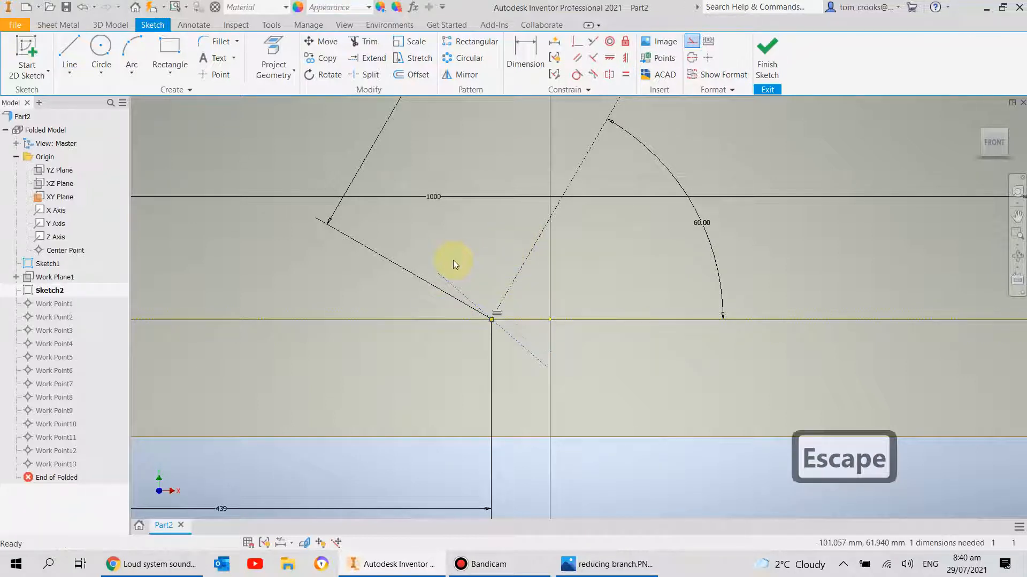
{"action": "left_click", "coordinate": [577, 58]}
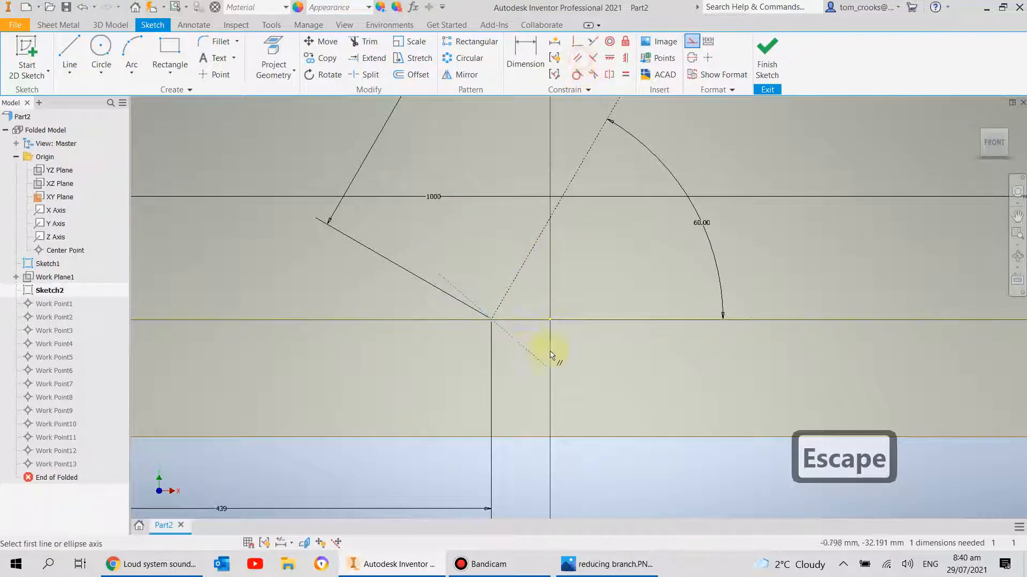
{"action": "left_click", "coordinate": [527, 353]}
{"action": "scroll", "coordinate": [529, 355], "scroll_direction": "down", "scroll_amount": 4}
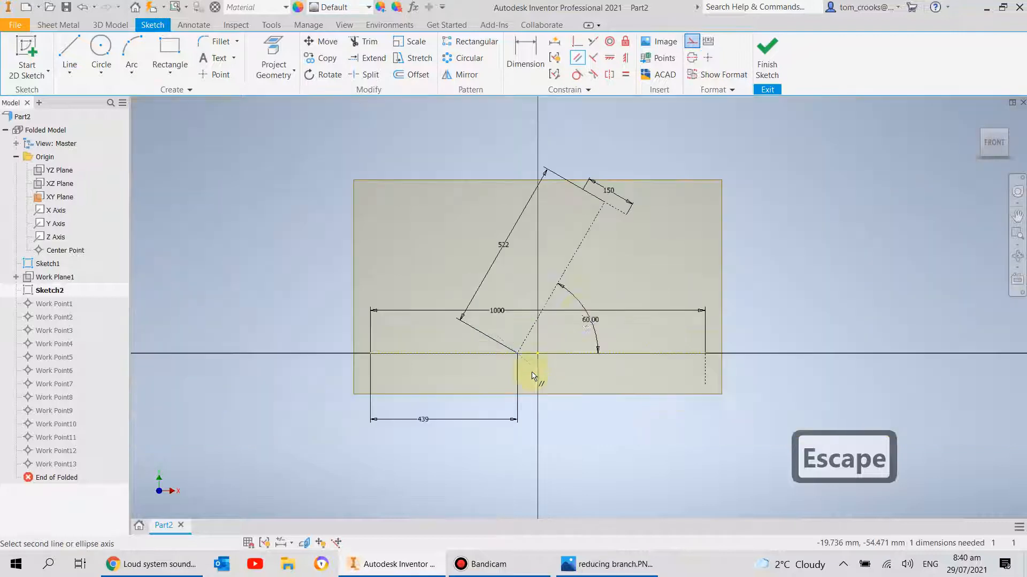
{"action": "left_click", "coordinate": [620, 212]}
{"action": "scroll", "coordinate": [569, 338], "scroll_direction": "up", "scroll_amount": 3}
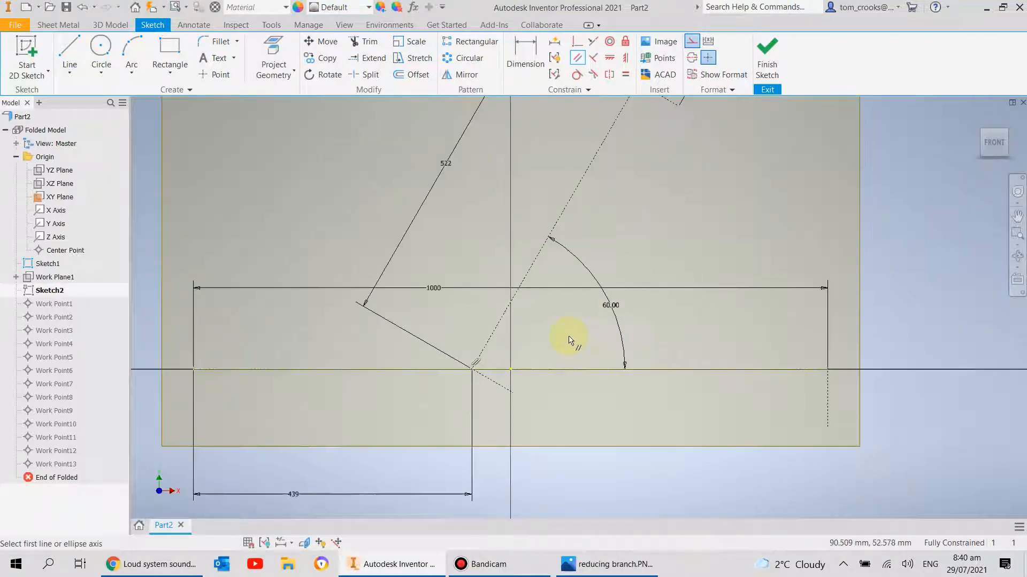
{"action": "left_click", "coordinate": [773, 56]}
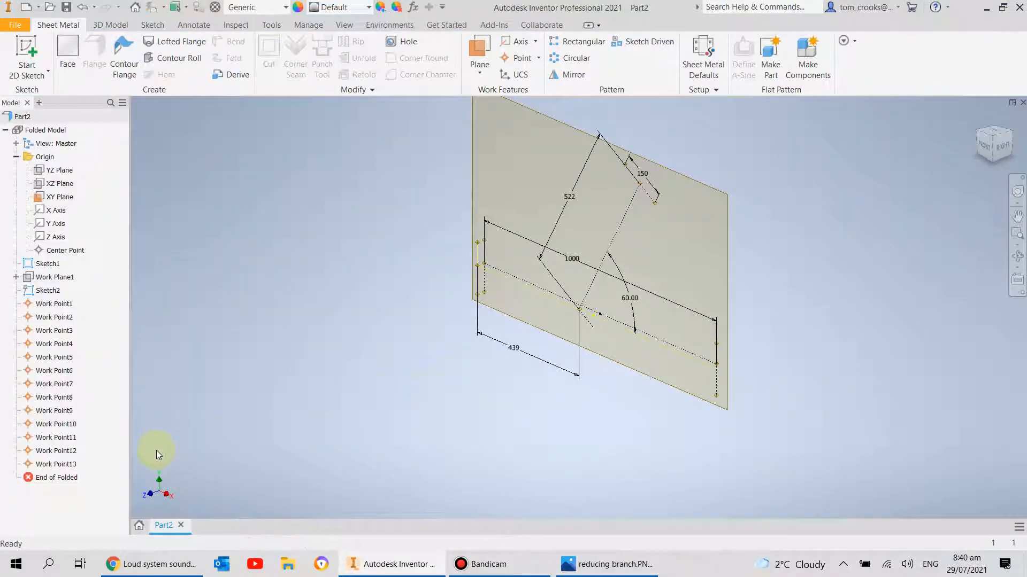
- Create work points at the lower end and middle of the new construction line at the branch's base
{"action": "left_click", "coordinate": [515, 58]}
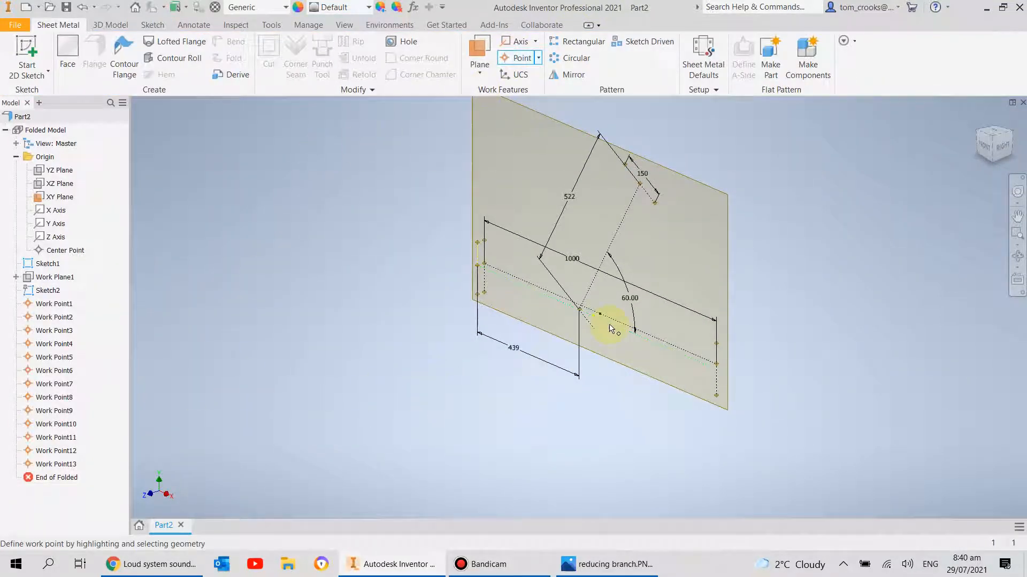
{"action": "scroll", "coordinate": [564, 296], "scroll_direction": "up", "scroll_amount": 2}
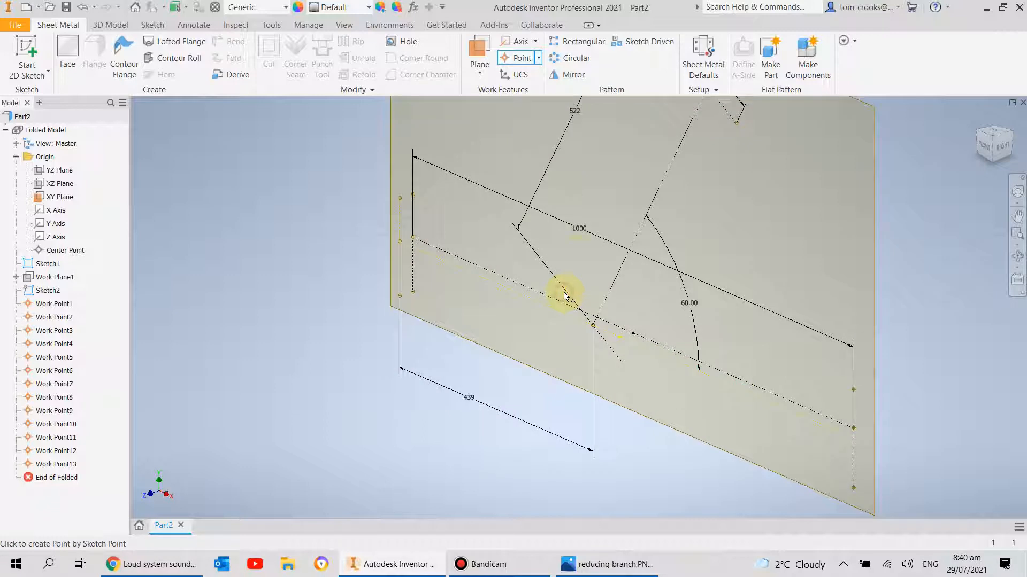
{"action": "left_click", "coordinate": [514, 59]}
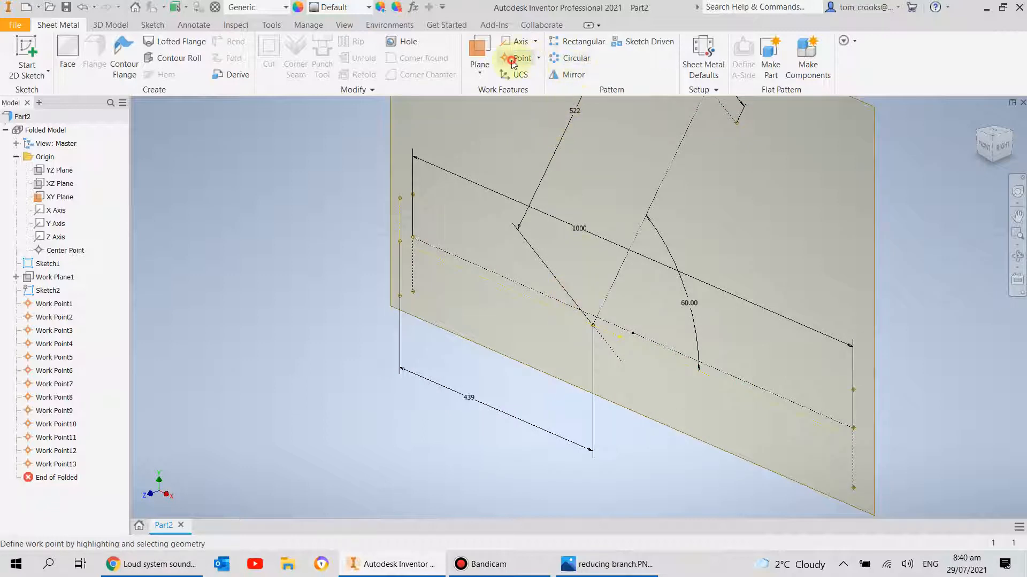
{"action": "left_click", "coordinate": [621, 361]}
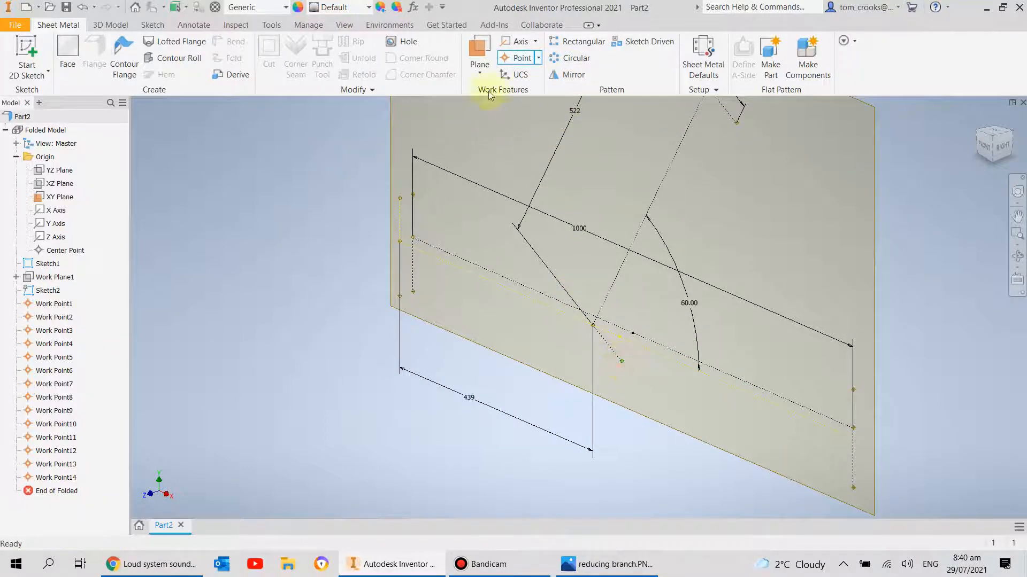
{"action": "left_click", "coordinate": [594, 327]}
{"action": "scroll", "coordinate": [522, 355], "scroll_direction": "down", "scroll_amount": 3}
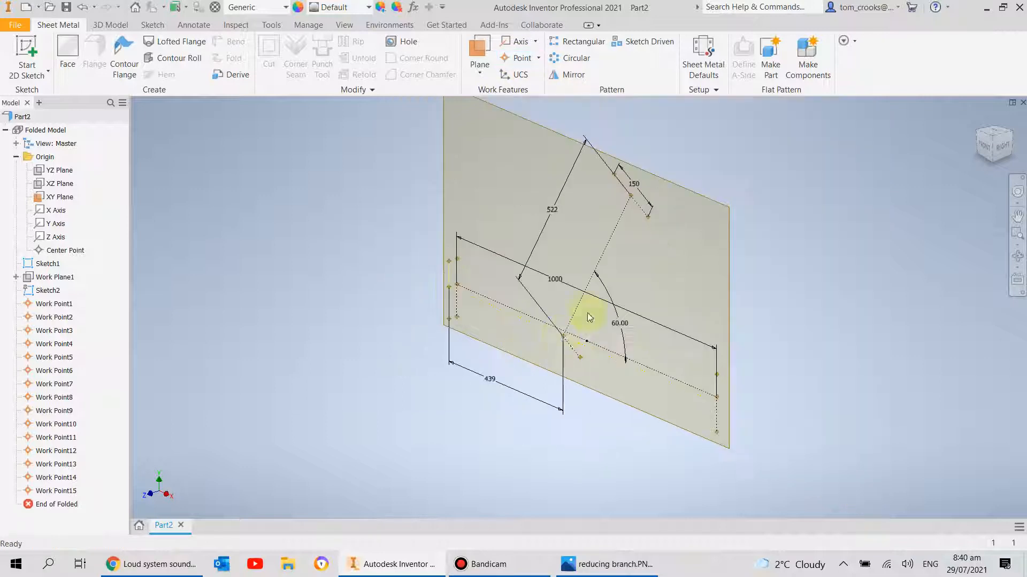
{"action": "key", "text": "Escape"}
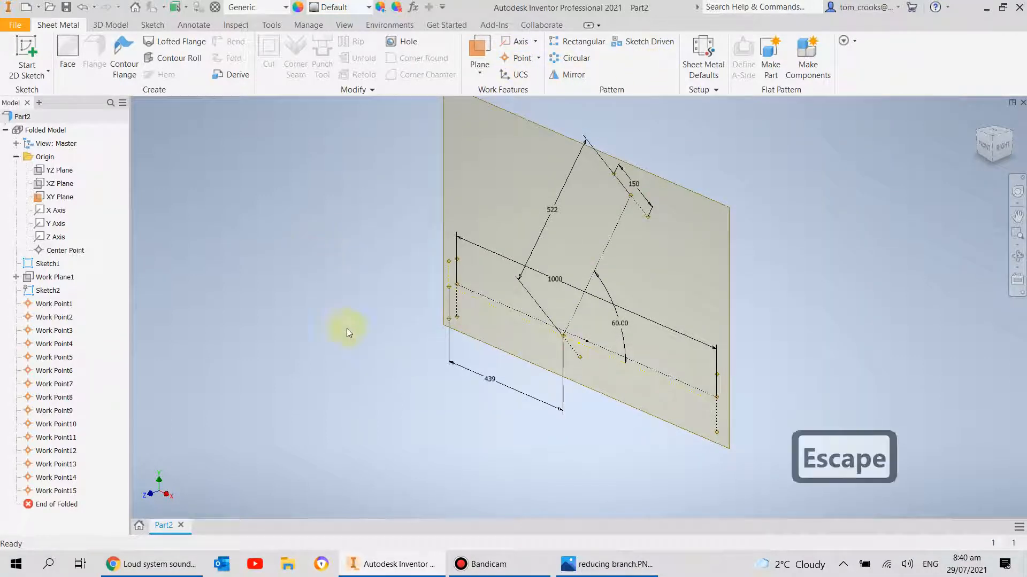
- Hide the origin XY Plane
{"action": "middle_click_drag", "start_coordinate": [411, 426], "coordinate": [323, 451]}
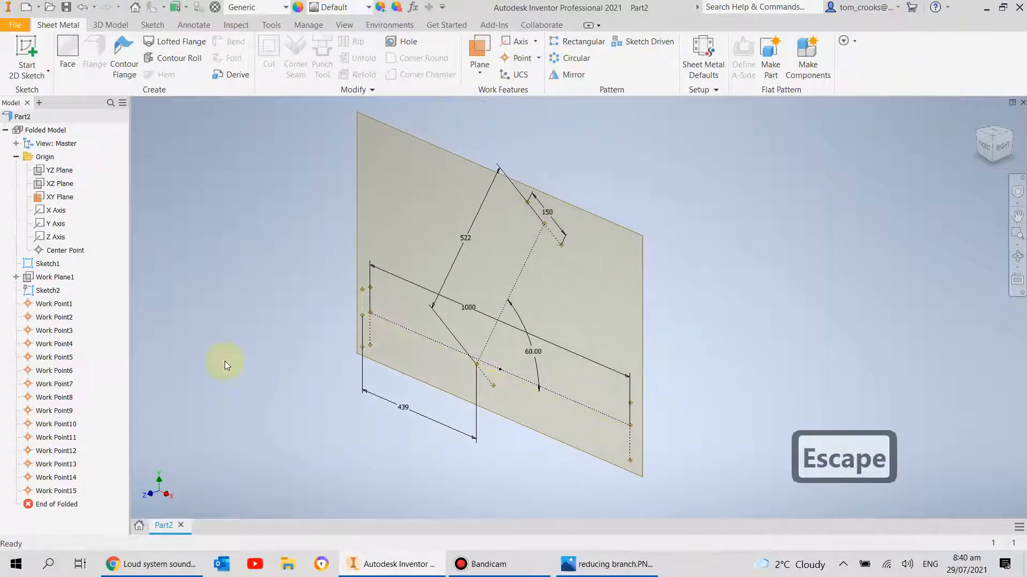
{"action": "right_click", "coordinate": [52, 199]}
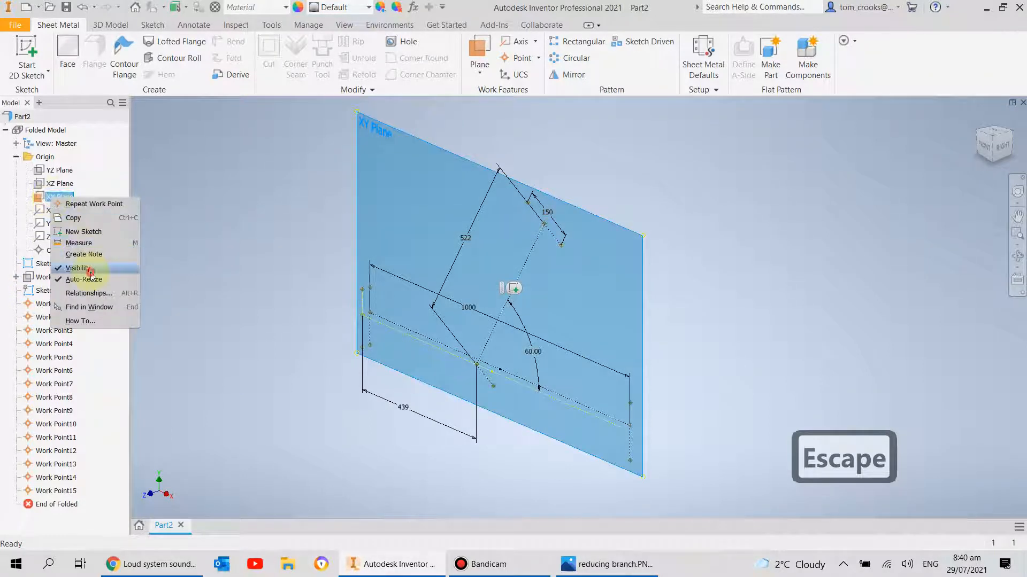
{"action": "left_click", "coordinate": [85, 272]}
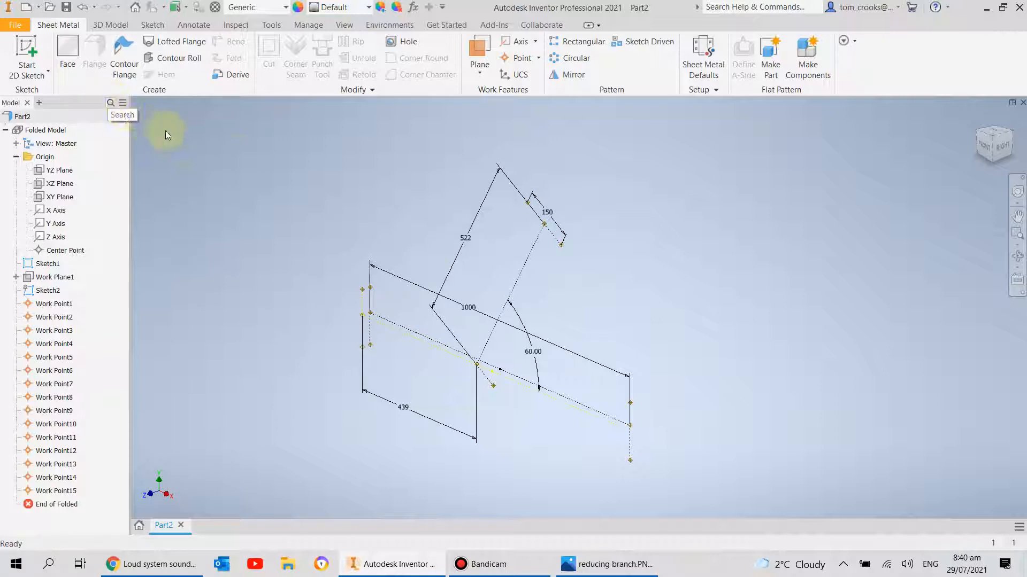
- Create an Angle to Plane around Edge work plane through the main pipe's right end line, at 90° to the XY Plane
{"action": "left_click", "coordinate": [472, 73]}
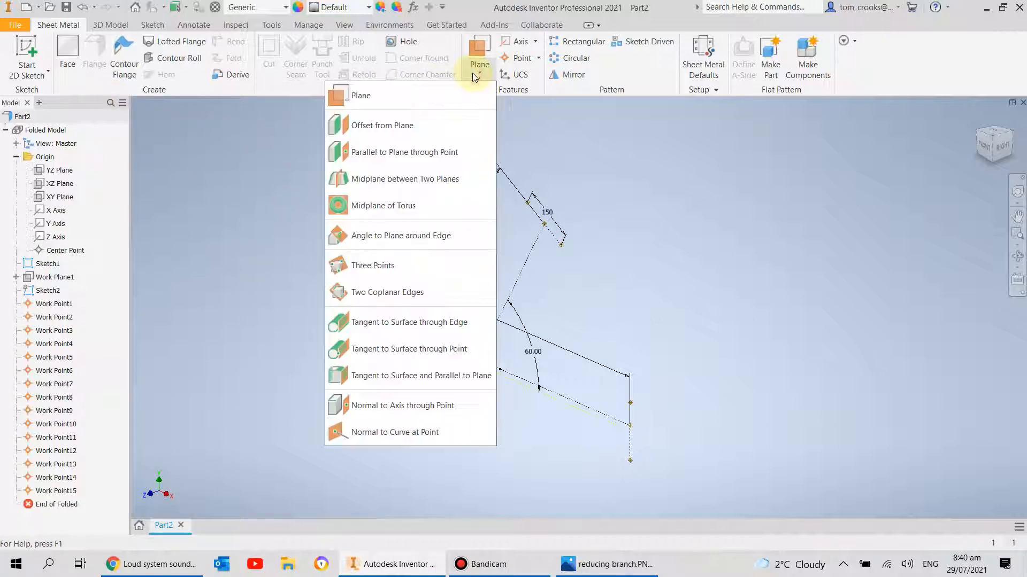
{"action": "left_click", "coordinate": [394, 237]}
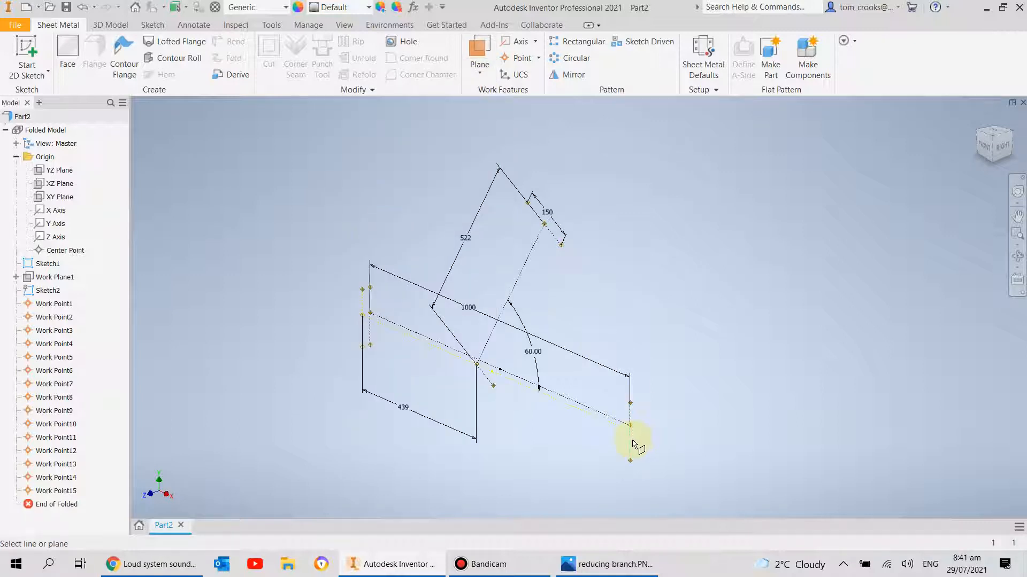
{"action": "left_click", "coordinate": [59, 202]}
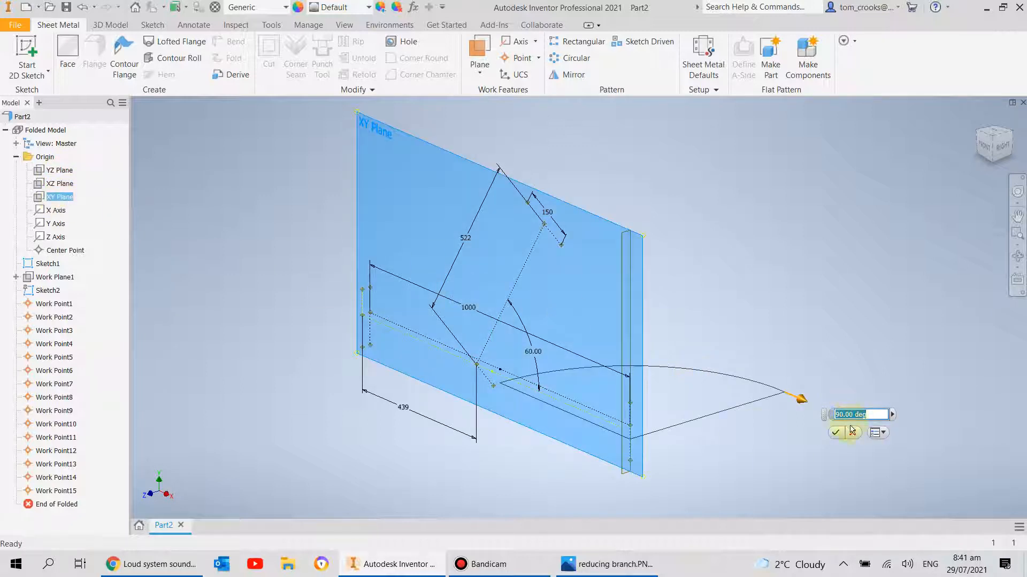
{"action": "left_click", "coordinate": [835, 433]}
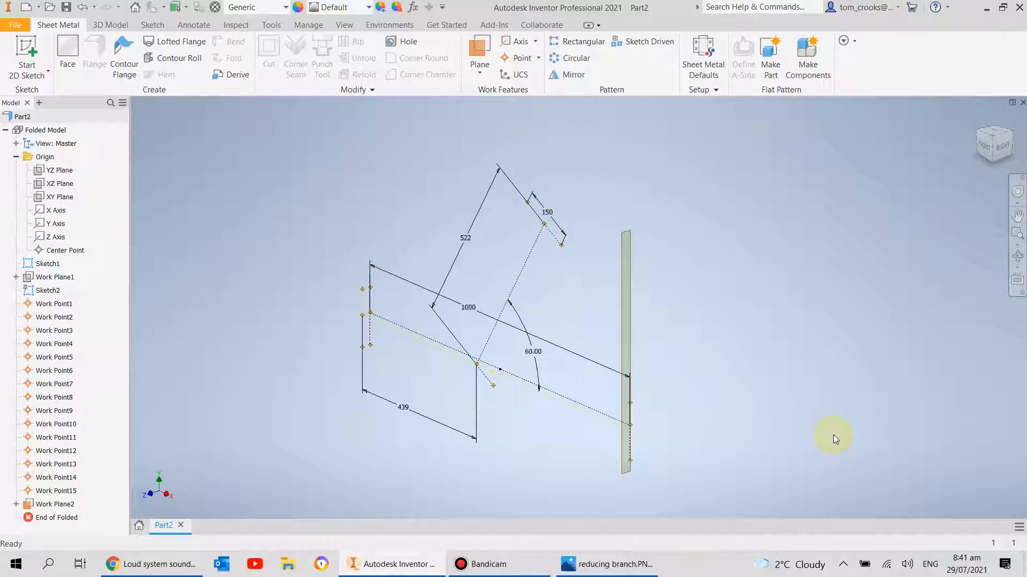
- Create an Angle to Plane around Edge work plane through the main pipe's left end line in Sketch1, at 90° to the XY Plane
{"action": "left_click", "coordinate": [476, 74]}
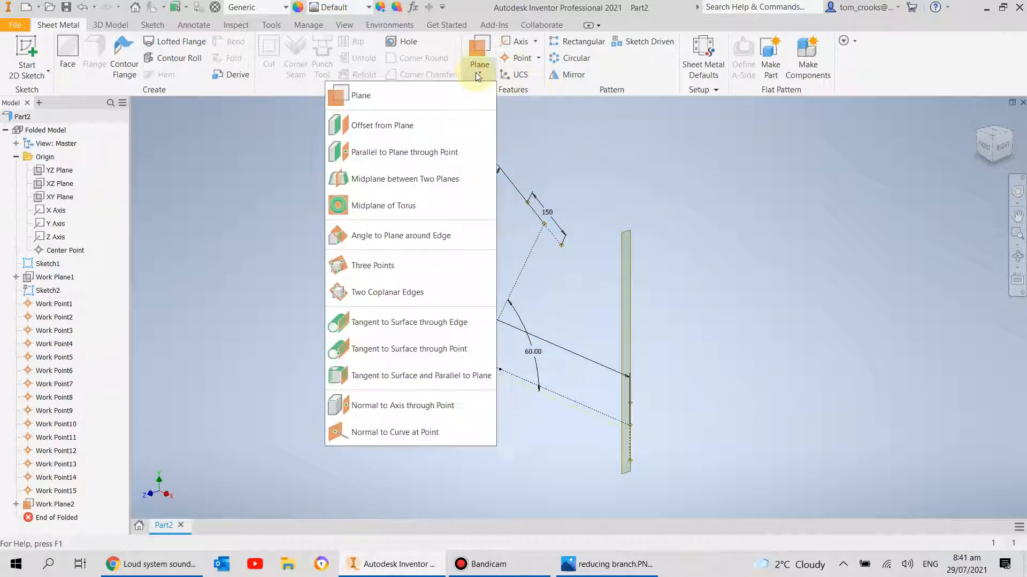
{"action": "left_click", "coordinate": [386, 226]}
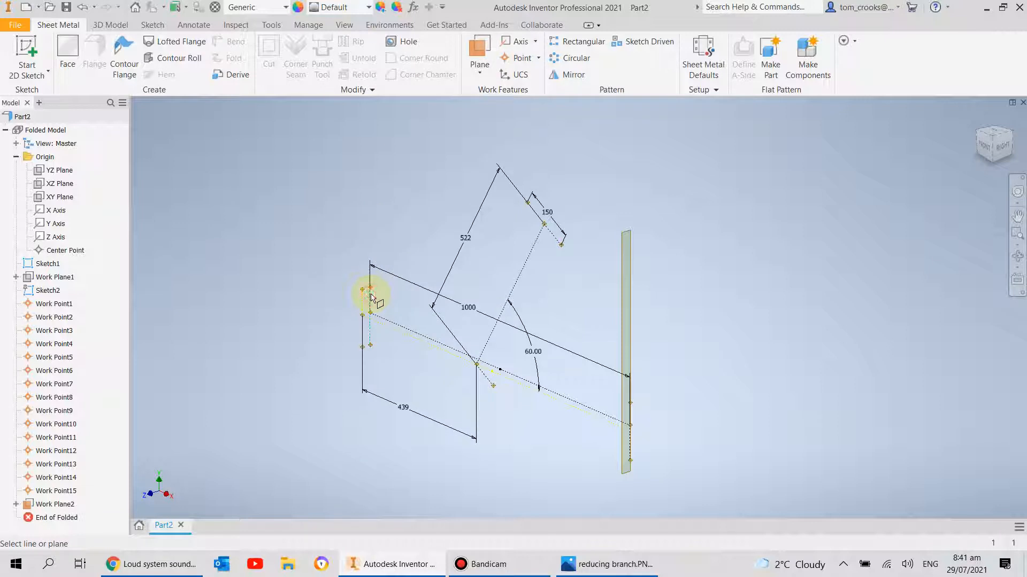
{"action": "left_click", "coordinate": [58, 197]}
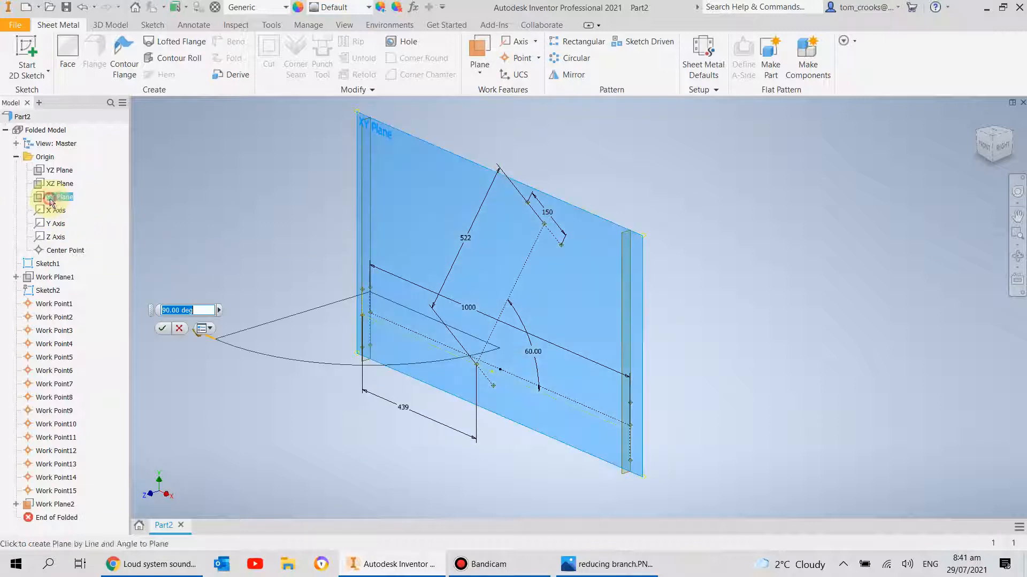
{"action": "left_click", "coordinate": [160, 329]}
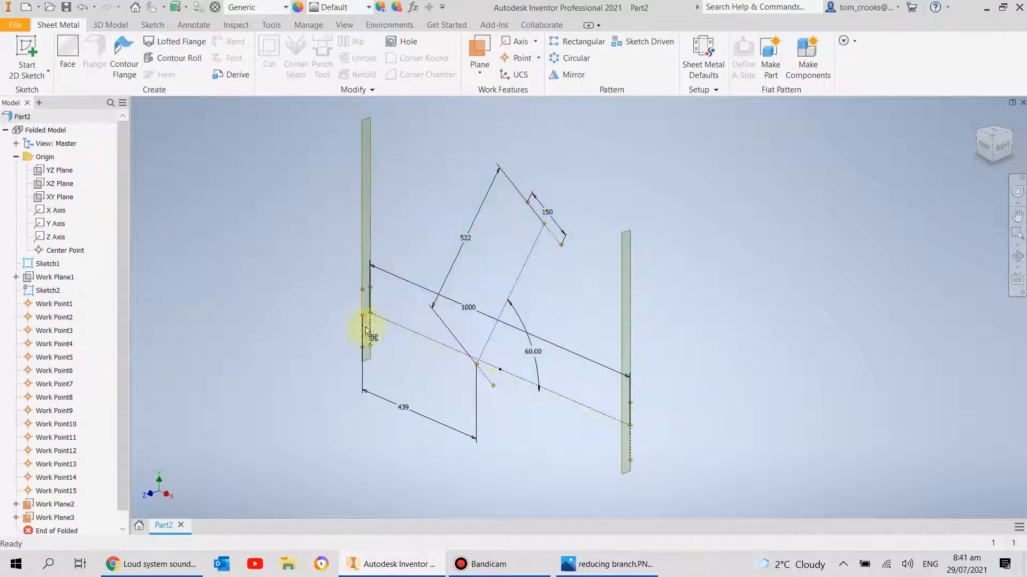
- Create an Angle to Plane around Edge work plane through the branch's upper end line, at 90° to the XY Plane
{"action": "left_click", "coordinate": [479, 70]}
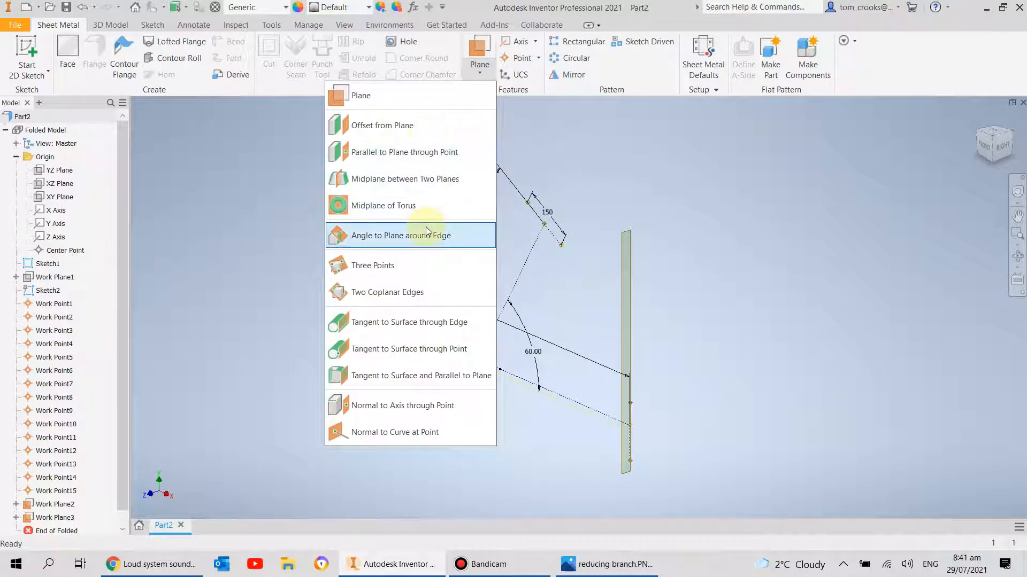
{"action": "left_click", "coordinate": [412, 236]}
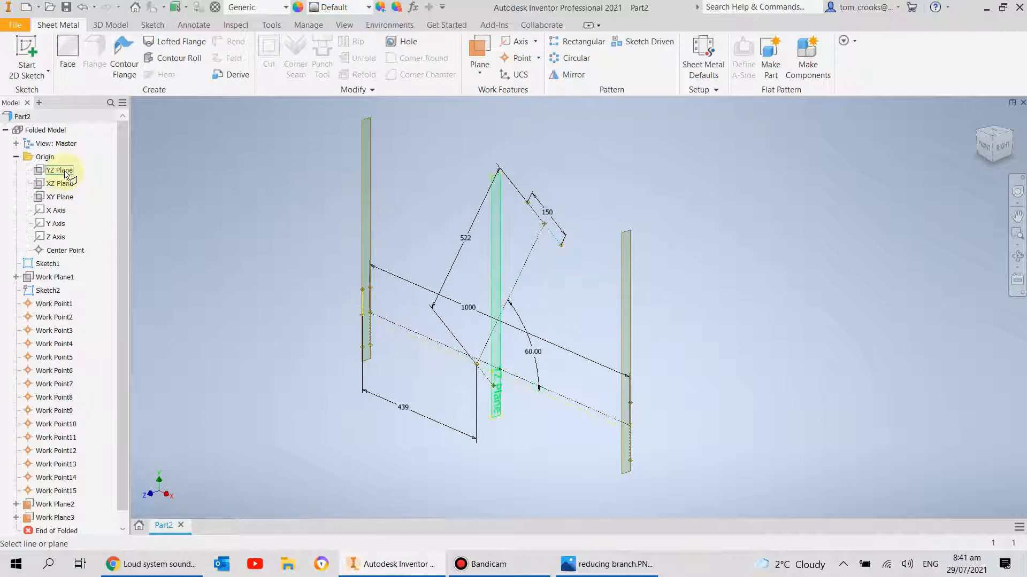
{"action": "left_click", "coordinate": [69, 199]}
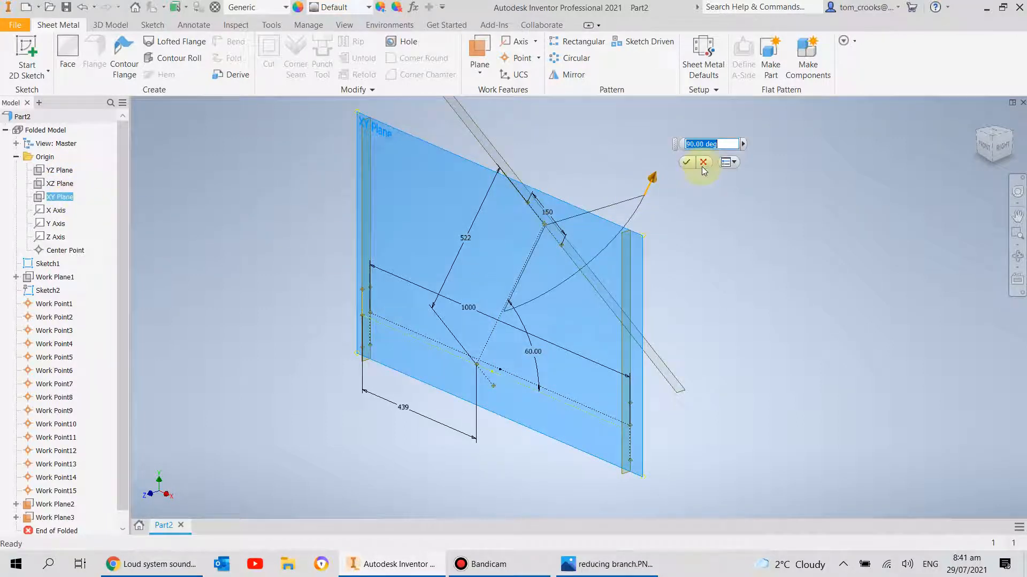
{"action": "left_click", "coordinate": [682, 162]}
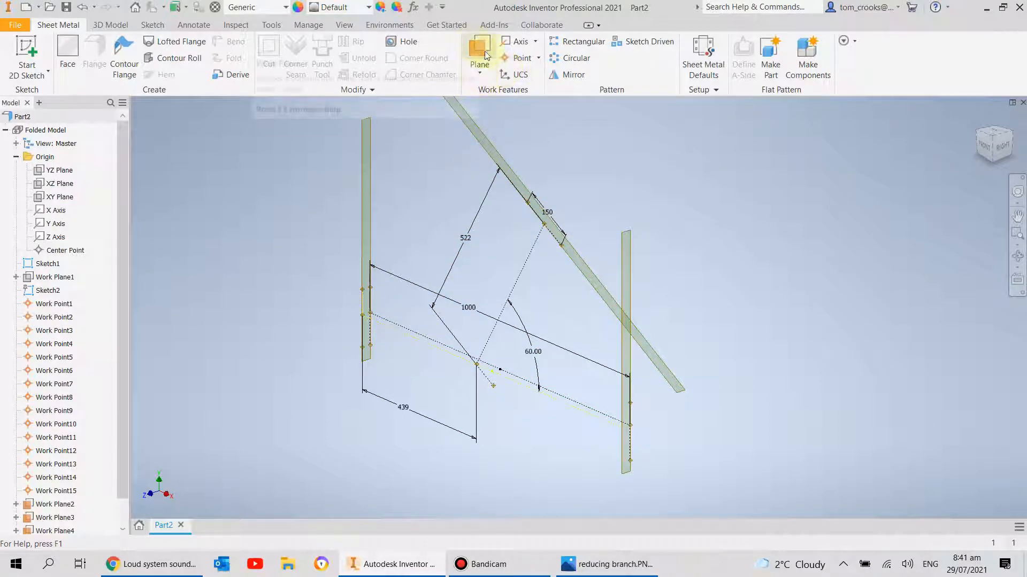
- Create an Angle to Plane around Edge work plane through the branch's lower end line, at 90° to the XY Plane
{"action": "left_click", "coordinate": [480, 65]}
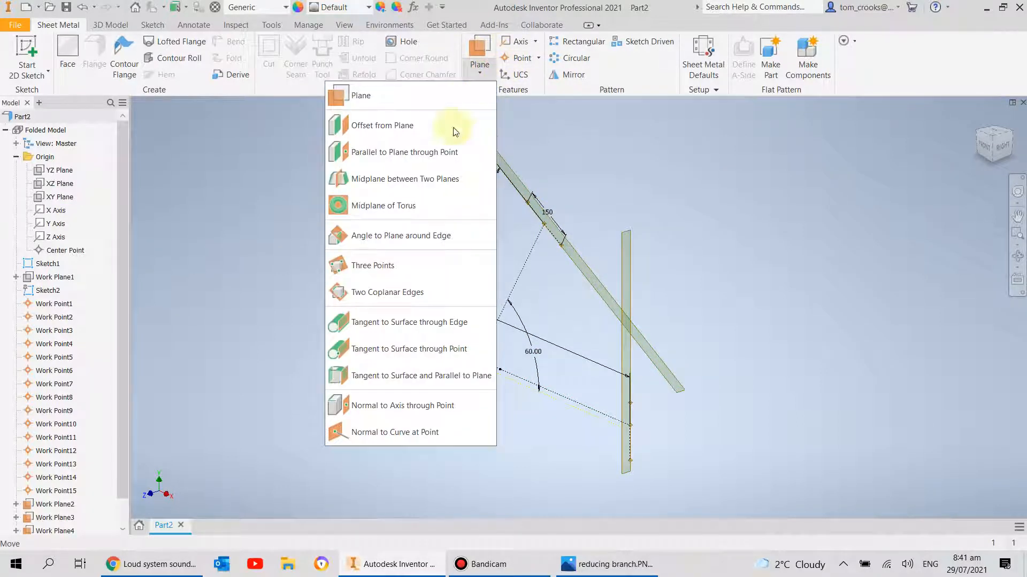
{"action": "left_click", "coordinate": [389, 238]}
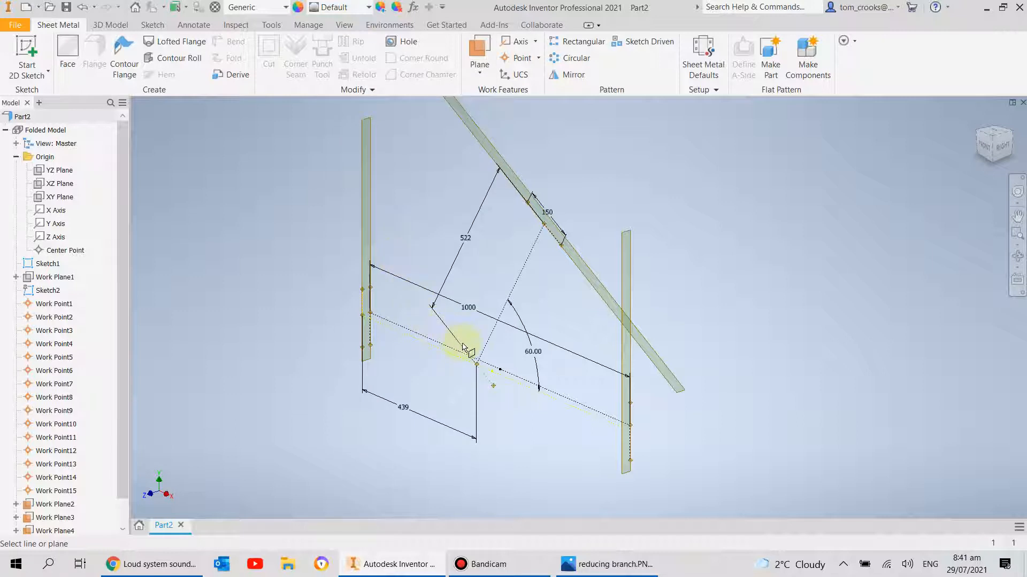
{"action": "scroll", "coordinate": [482, 375], "scroll_direction": "up", "scroll_amount": 4}
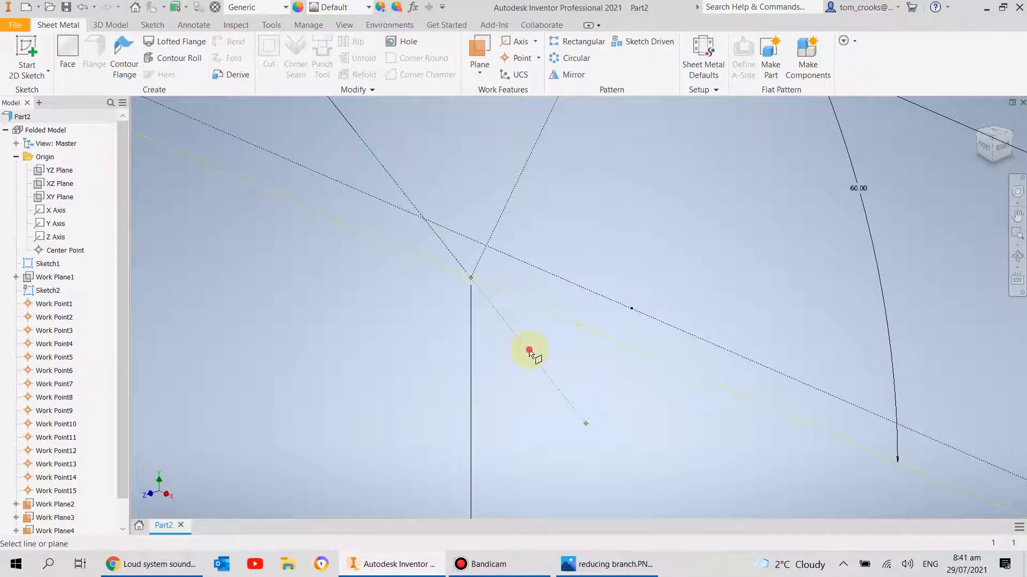
{"action": "scroll", "coordinate": [530, 353], "scroll_direction": "down", "scroll_amount": 5}
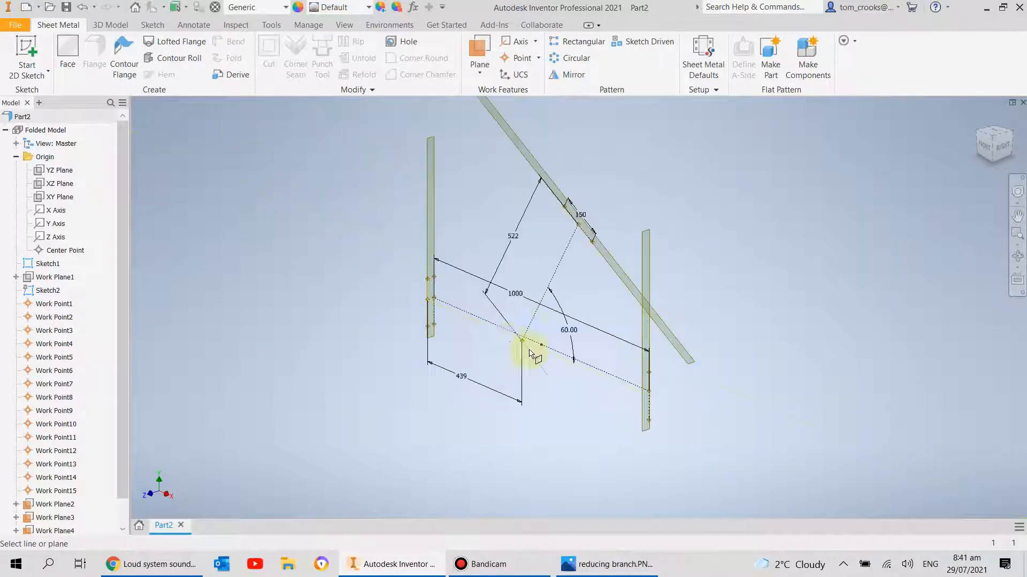
{"action": "left_click", "coordinate": [72, 198]}
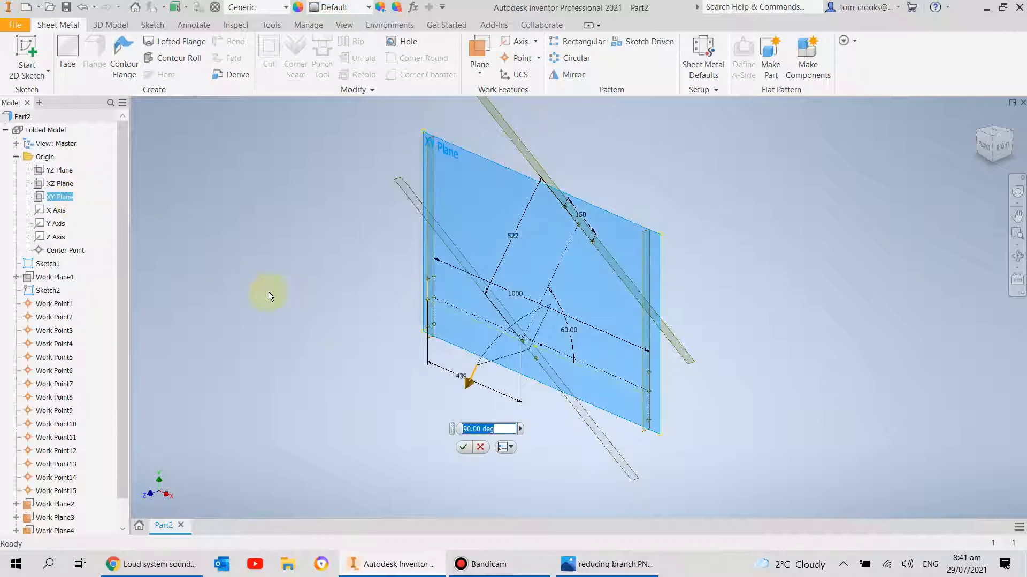
{"action": "left_click", "coordinate": [460, 447]}
{"action": "scroll", "coordinate": [423, 348], "scroll_direction": "up", "scroll_amount": 3}
{"action": "middle_click_drag", "start_coordinate": [419, 345], "coordinate": [331, 370]}
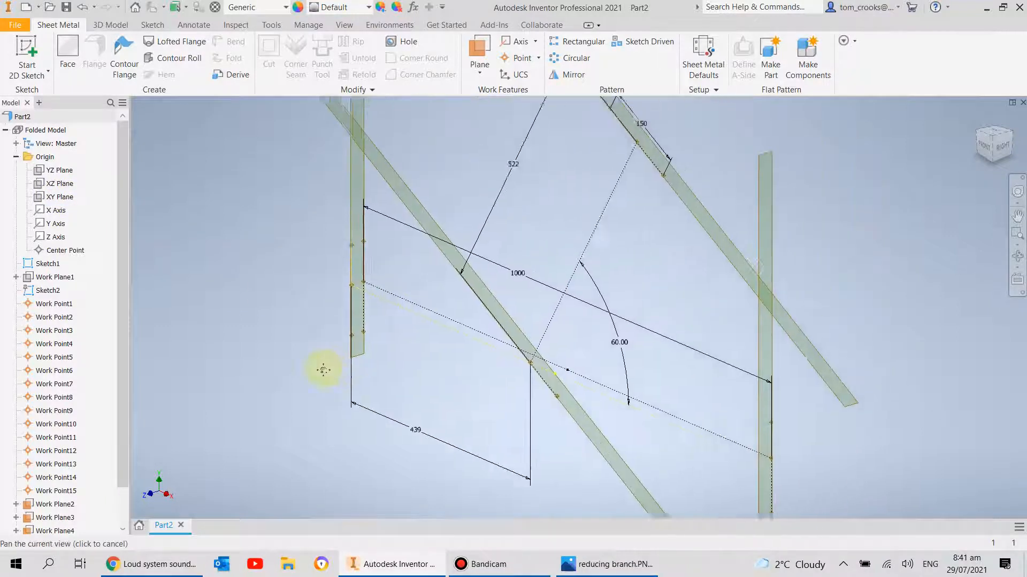
{"action": "scroll", "coordinate": [331, 370], "scroll_direction": "down", "scroll_amount": 3}
{"action": "key", "text": "Escape"}
- Start a 2D sketch on the work plane at the branch's upper end and project that end line's work points into it
{"action": "scroll", "coordinate": [382, 314], "scroll_direction": "up", "scroll_amount": 3}
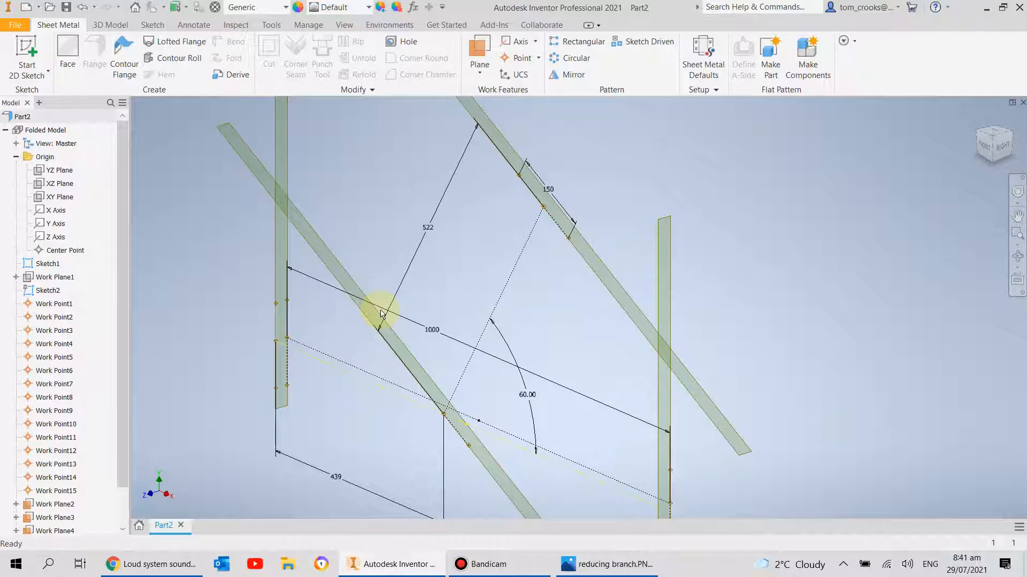
{"action": "mouse_move", "coordinate": [400, 333]}
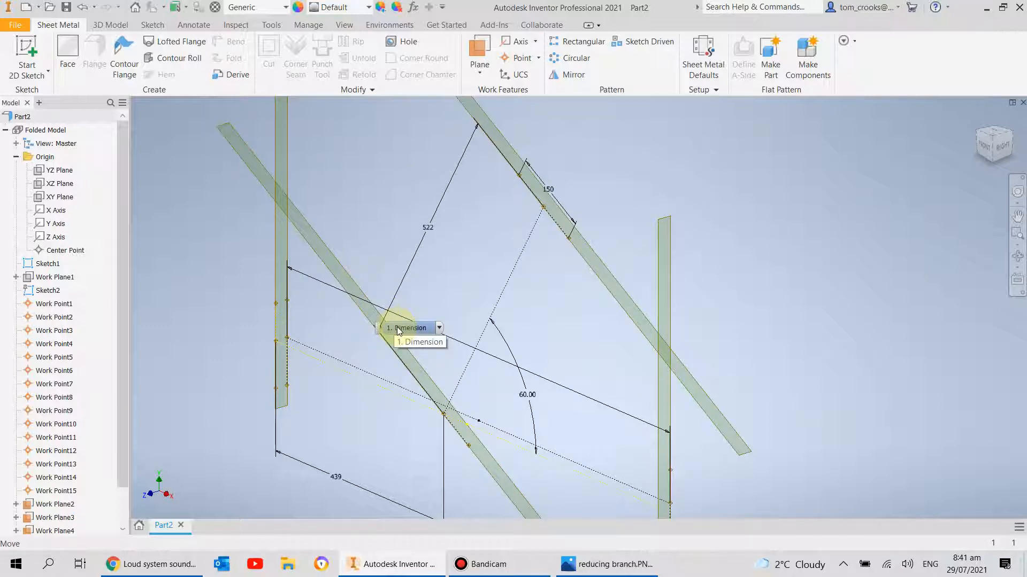
{"action": "scroll", "coordinate": [458, 322], "scroll_direction": "down", "scroll_amount": 3}
{"action": "middle_click_drag", "start_coordinate": [461, 316], "coordinate": [531, 219]}
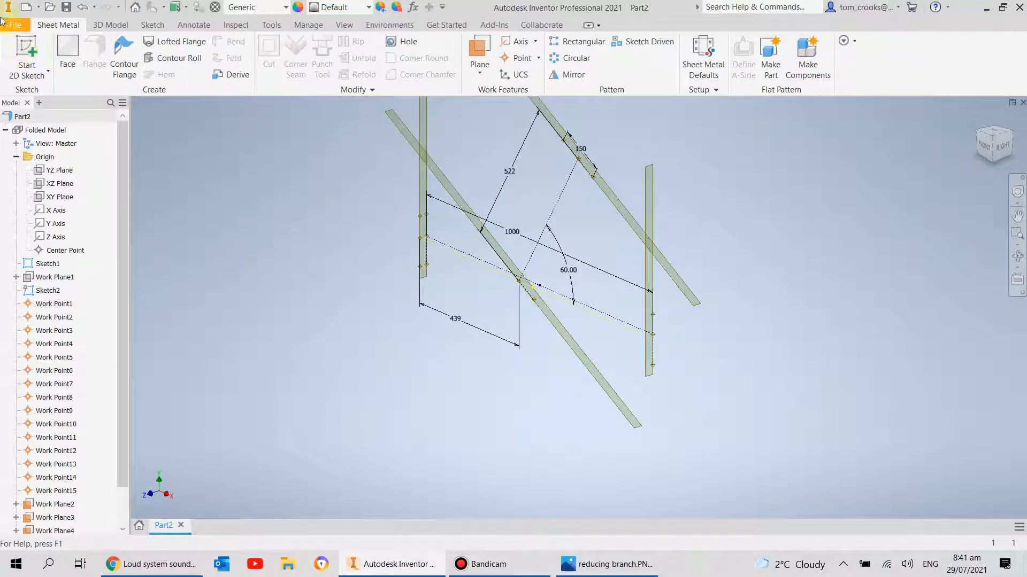
{"action": "left_click", "coordinate": [29, 54]}
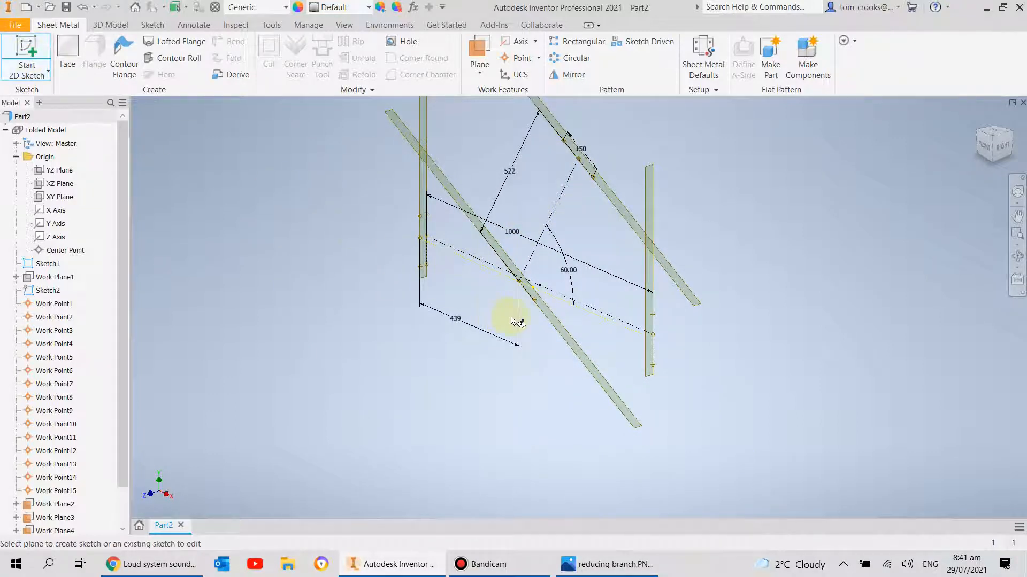
{"action": "left_click", "coordinate": [615, 208]}
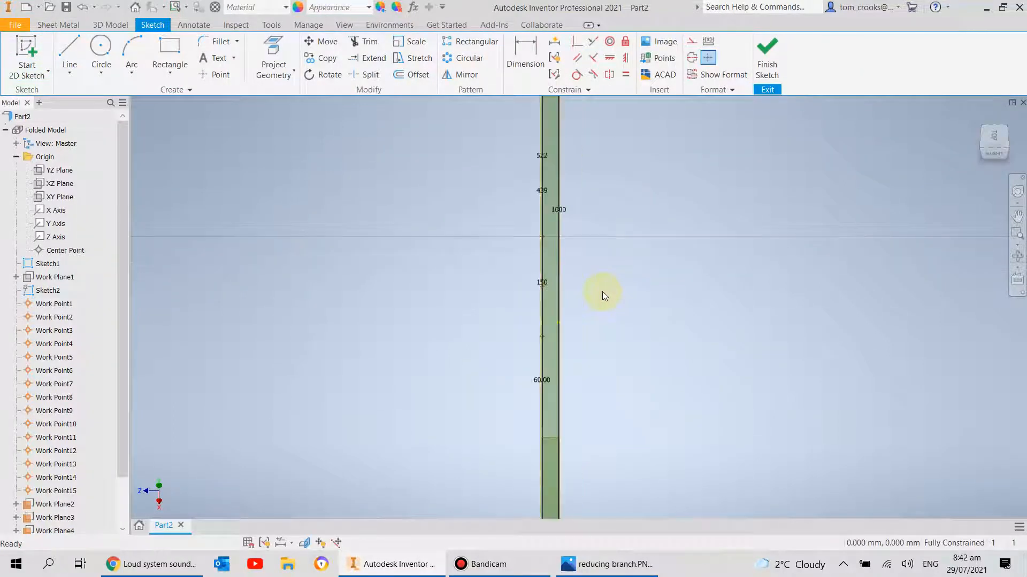
{"action": "mouse_move", "coordinate": [594, 294]}
{"action": "middle_mouse_down", "text": "shift"}
{"action": "mouse_move", "coordinate": [659, 279]}
{"action": "mouse_move", "coordinate": [555, 293]}
{"action": "middle_mouse_up", "text": "shift"}
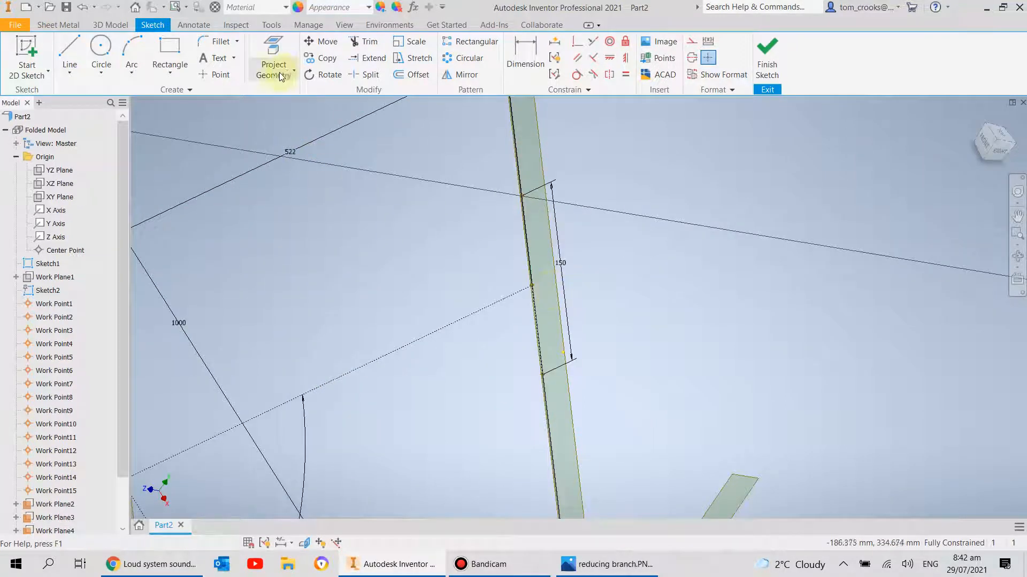
{"action": "left_click", "coordinate": [287, 54]}
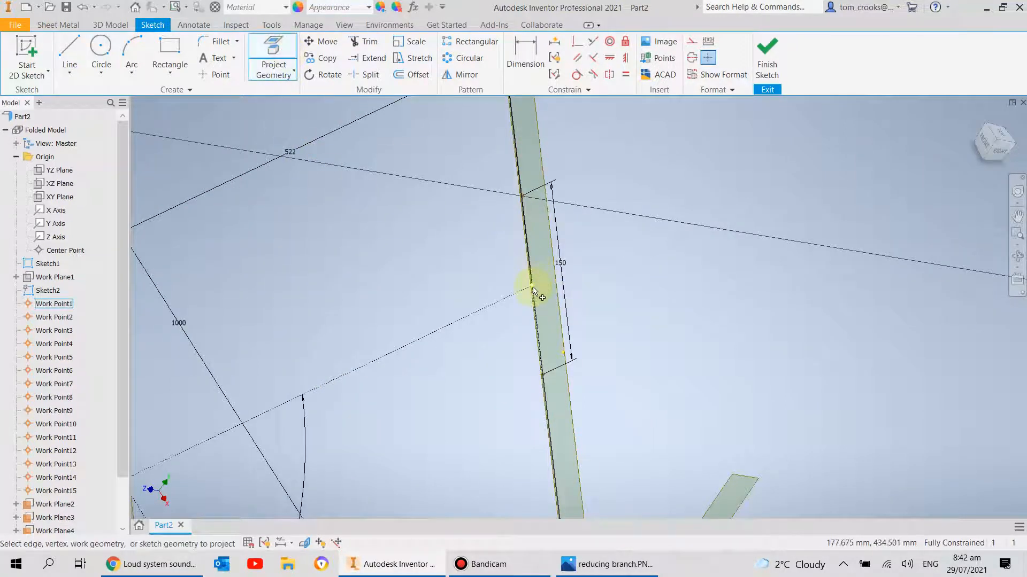
{"action": "left_click", "coordinate": [522, 197]}
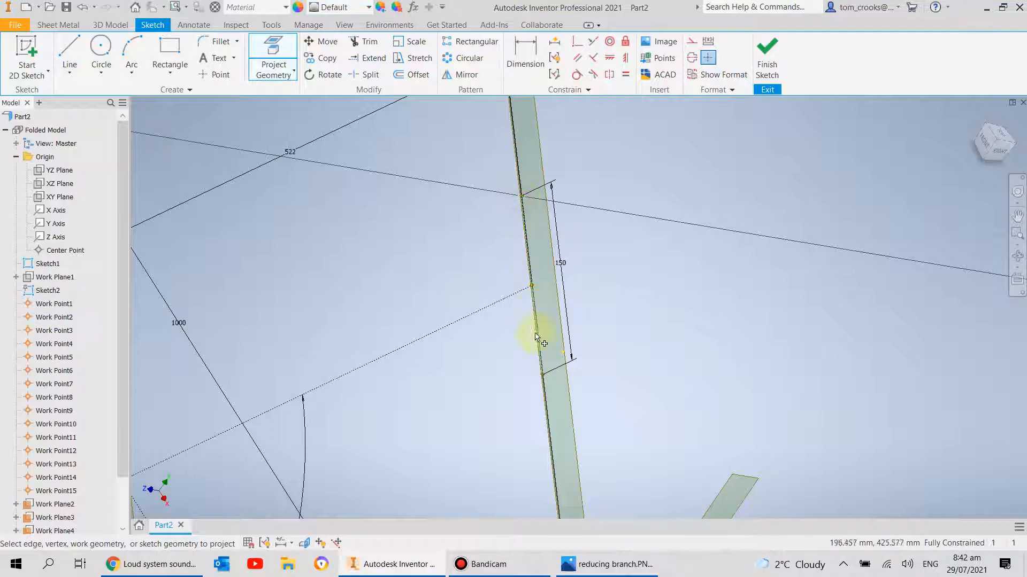
{"action": "left_click", "coordinate": [543, 374]}
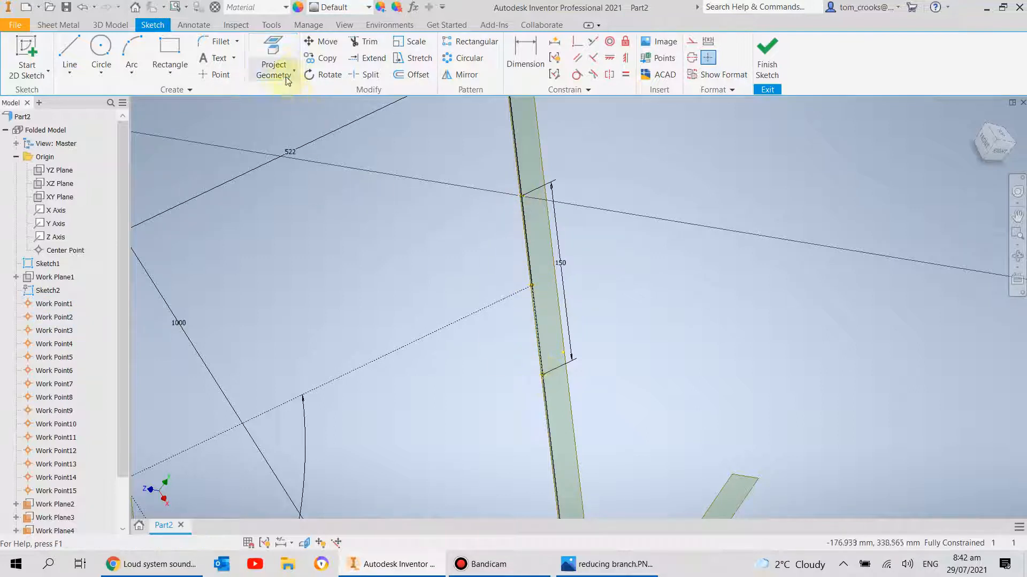
- Draw a circle centred on the middle projected point of the branch's upper end, passing through its outer point, and finish the sketch
{"action": "left_click", "coordinate": [101, 48]}
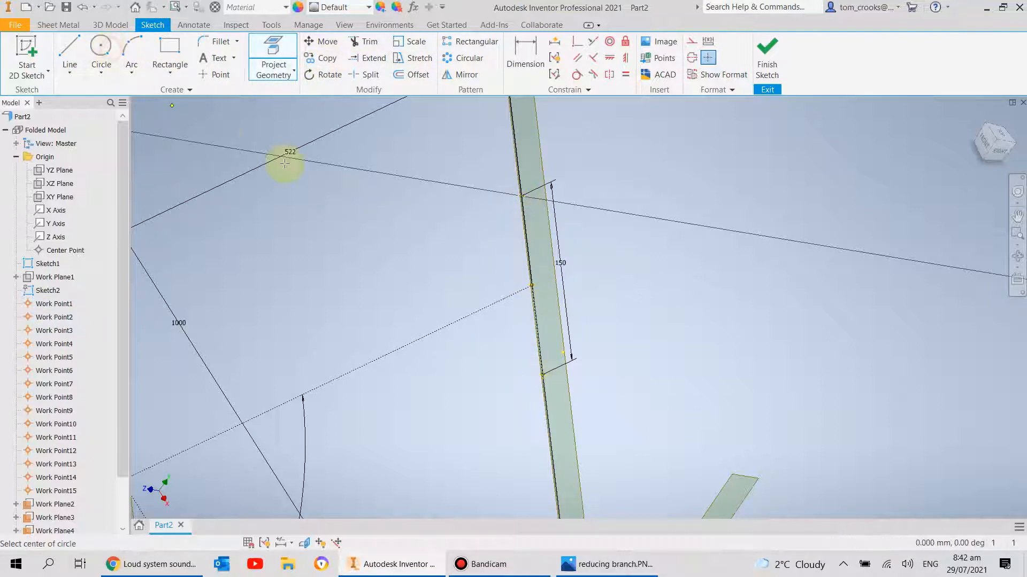
{"action": "left_click", "coordinate": [531, 285]}
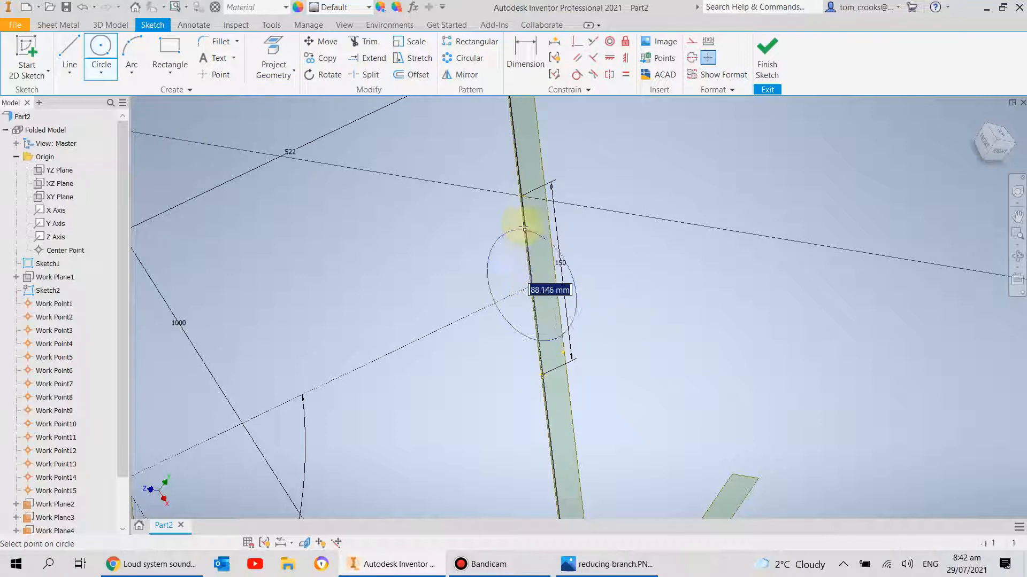
{"action": "left_click", "coordinate": [521, 197]}
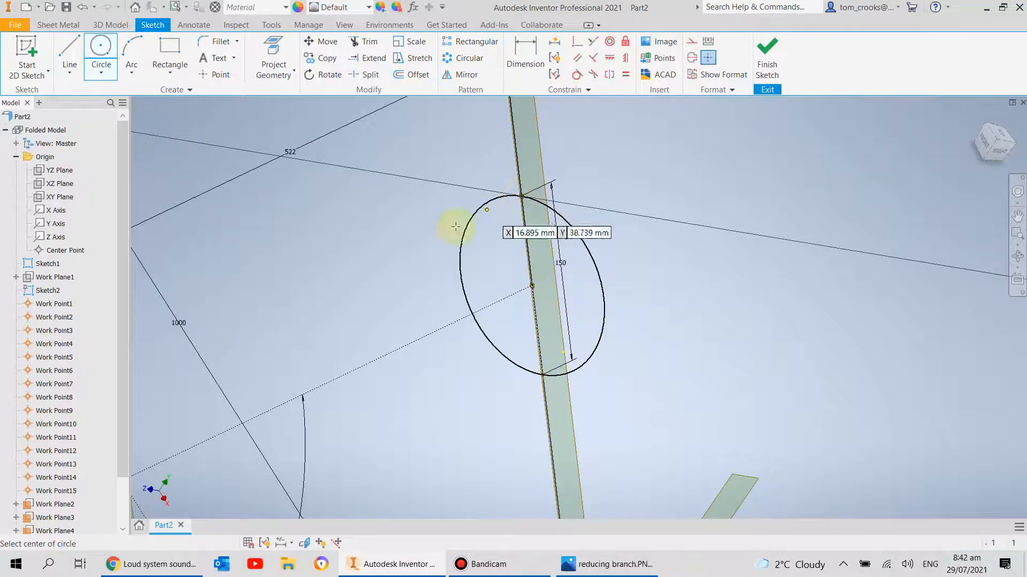
{"action": "scroll", "coordinate": [558, 243], "scroll_direction": "down", "scroll_amount": 2}
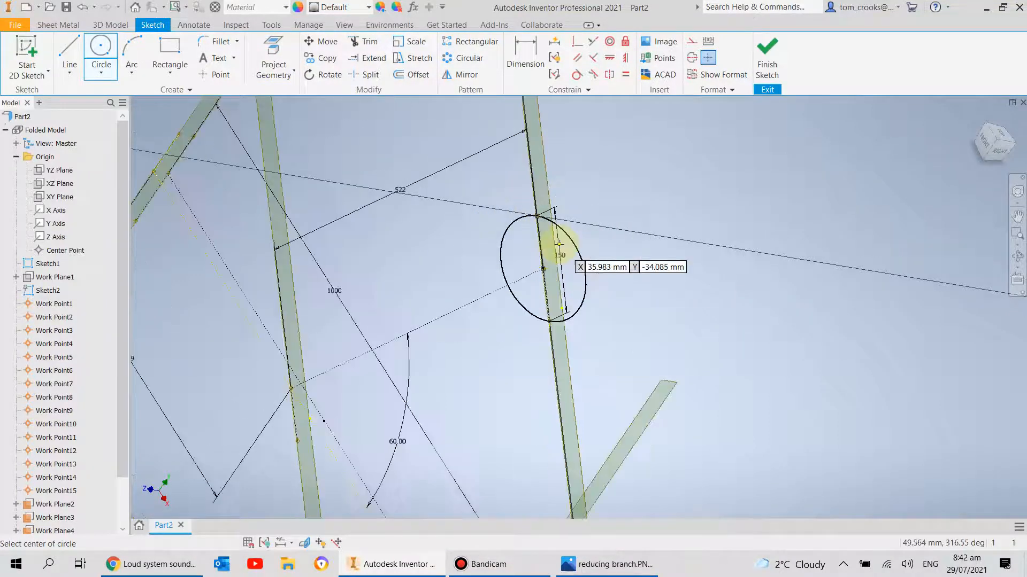
{"action": "left_click", "coordinate": [768, 58]}
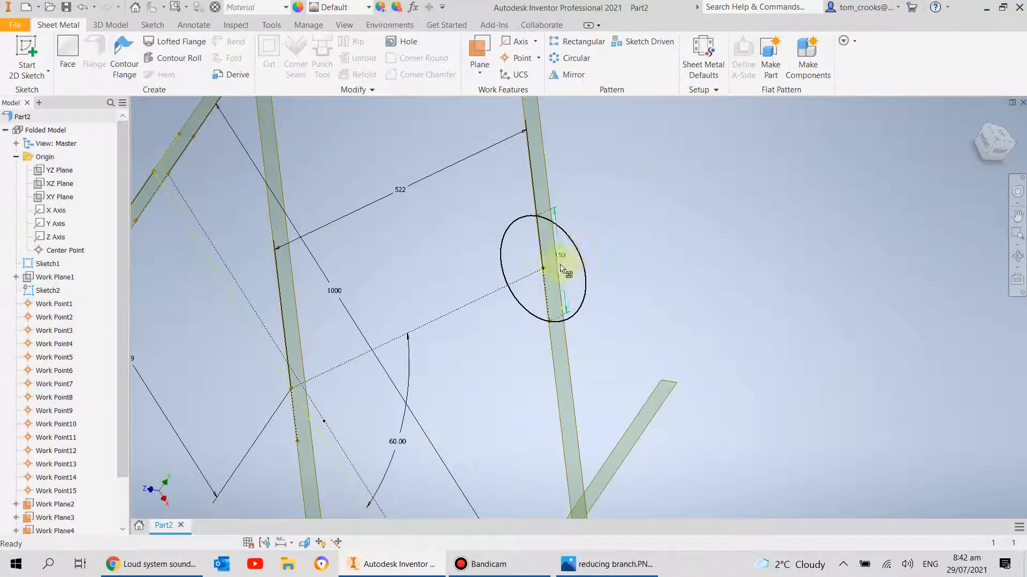
- Start a 2D sketch on the work plane at the branch's lower end and project that end line's work points into it
{"action": "scroll", "coordinate": [476, 290], "scroll_direction": "down", "scroll_amount": 4}
{"action": "scroll", "coordinate": [470, 293], "scroll_direction": "up", "scroll_amount": 2}
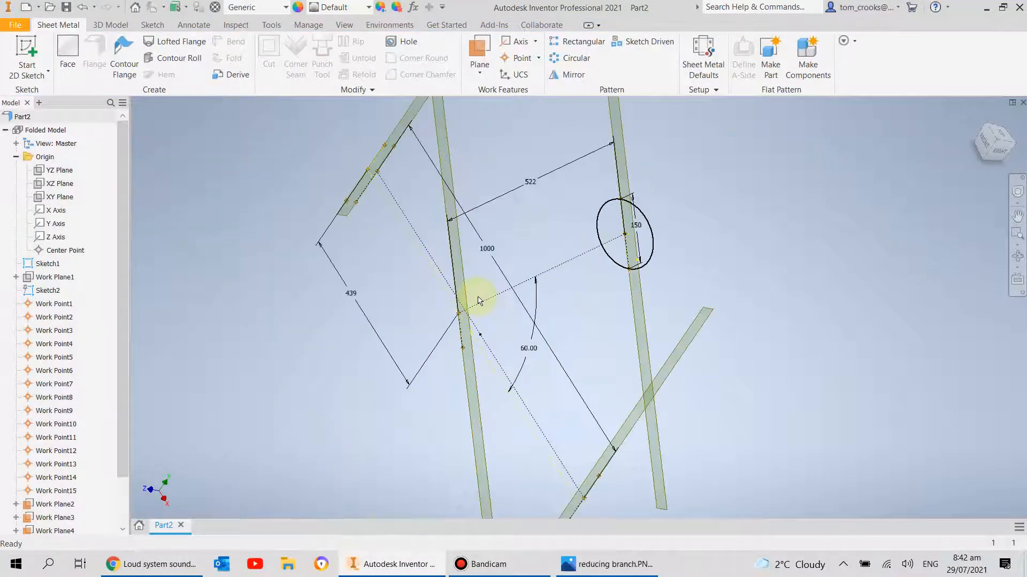
{"action": "left_click", "coordinate": [23, 52]}
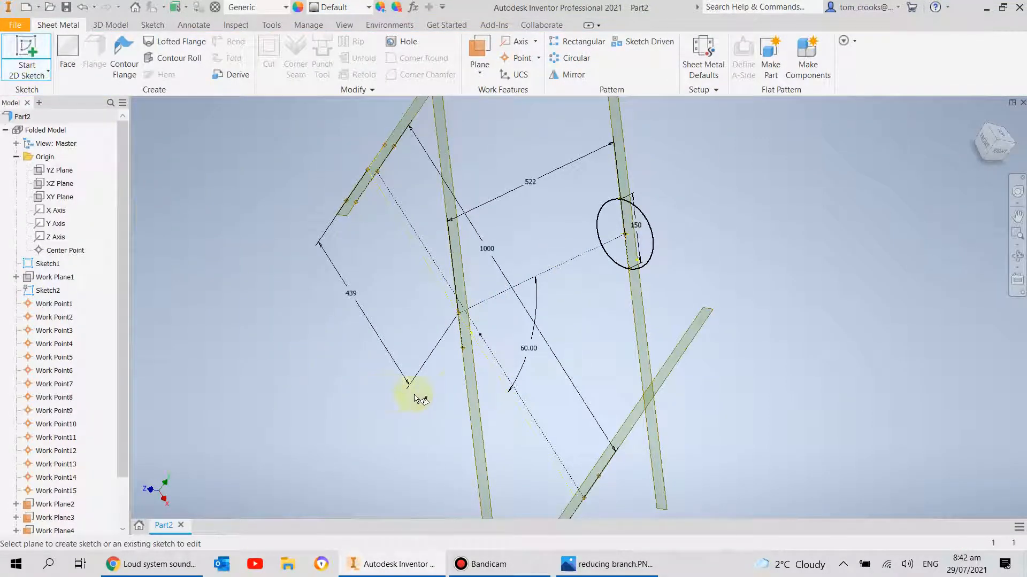
{"action": "left_click", "coordinate": [471, 382]}
{"action": "middle_click_drag", "start_coordinate": [397, 275], "coordinate": [444, 261], "text": "shift"}
{"action": "scroll", "coordinate": [612, 284], "scroll_direction": "up", "scroll_amount": 3}
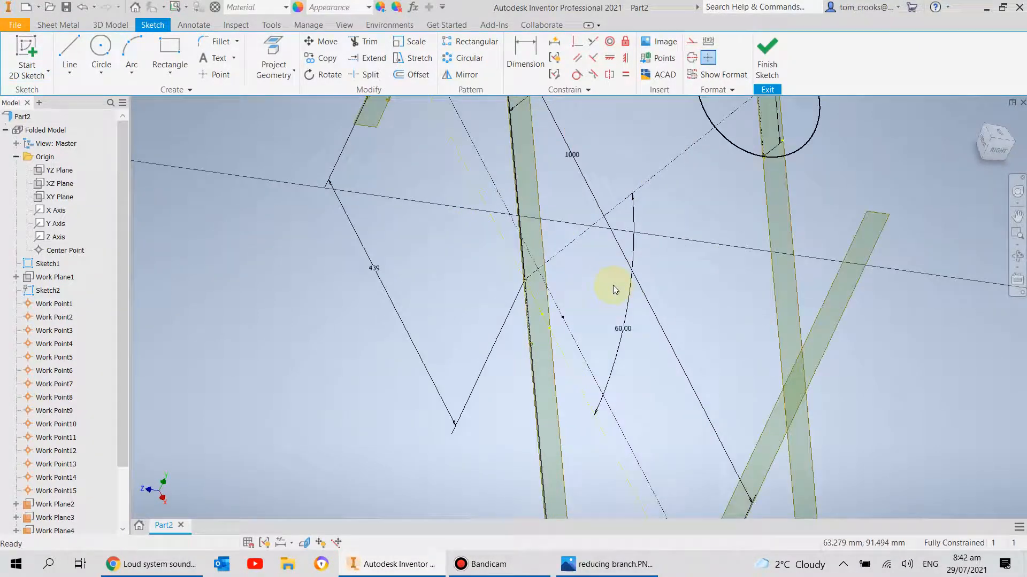
{"action": "scroll", "coordinate": [613, 284], "scroll_direction": "up", "scroll_amount": 3}
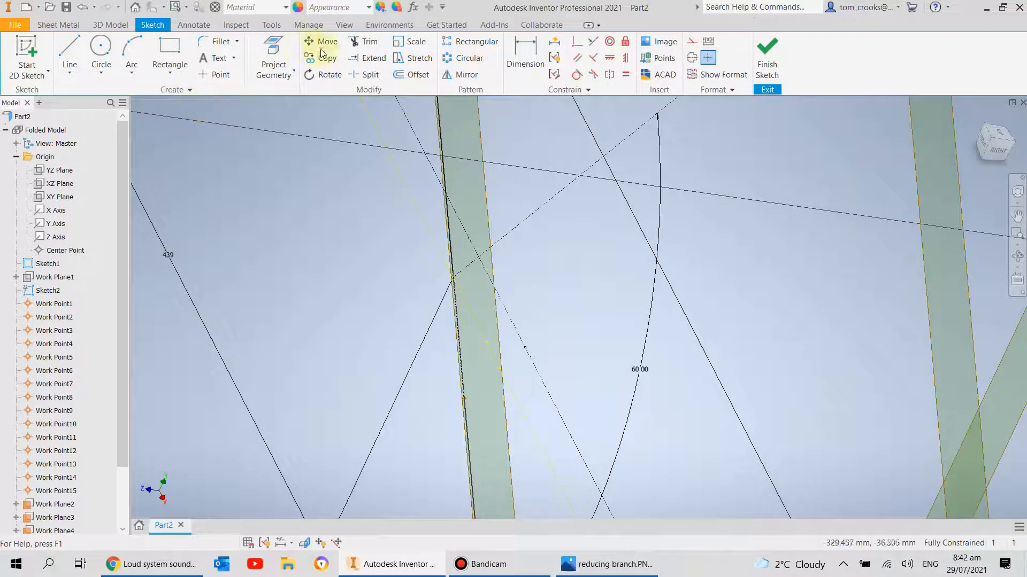
{"action": "left_click", "coordinate": [273, 58]}
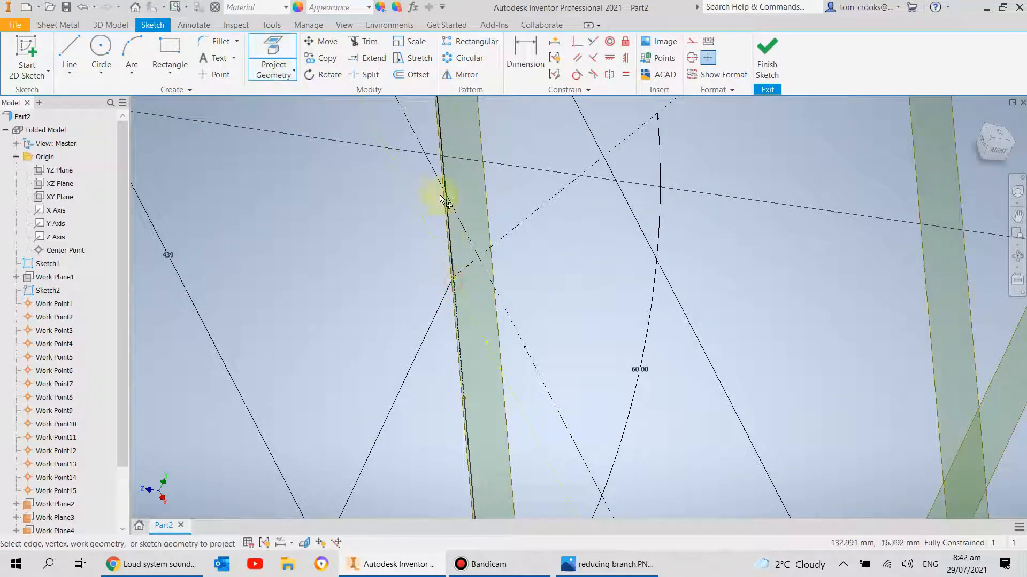
{"action": "scroll", "coordinate": [449, 185], "scroll_direction": "down", "scroll_amount": 2}
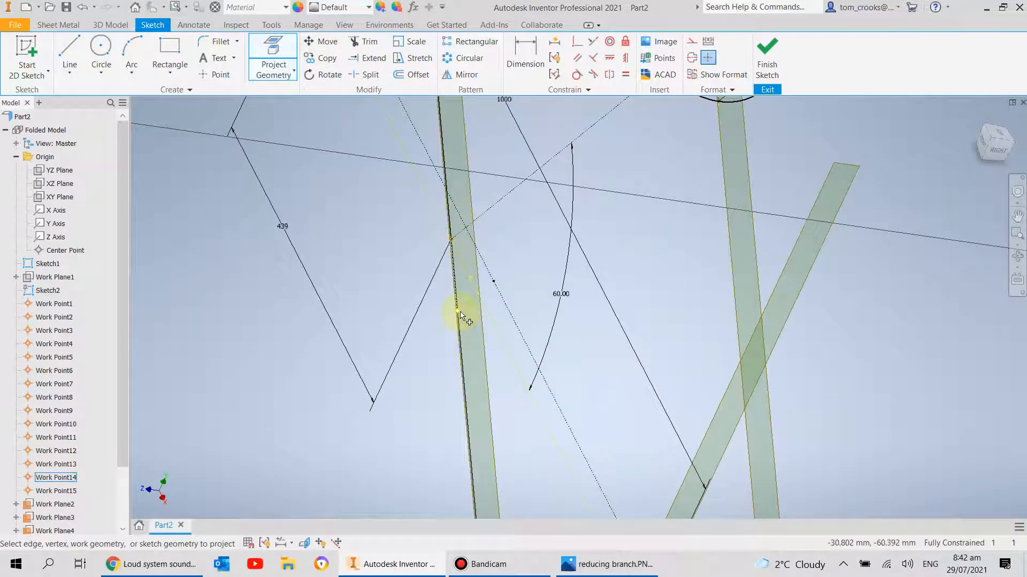
{"action": "middle_click_drag", "start_coordinate": [444, 259], "coordinate": [454, 334]}
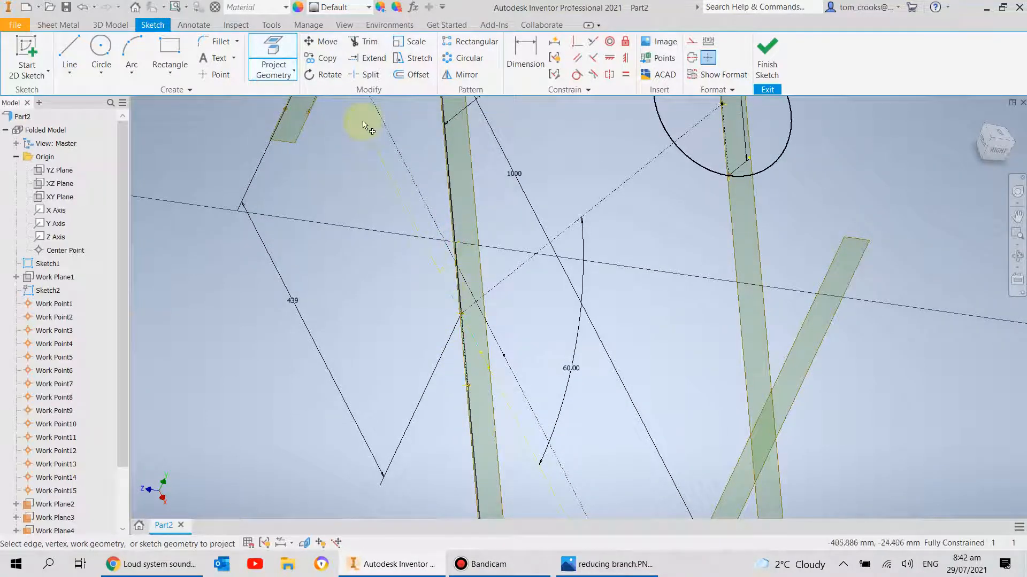
- Draw a 150 mm circle centred on the branch's lower middle point, passing through its end point, and finish the sketch
{"action": "left_click", "coordinate": [97, 46]}
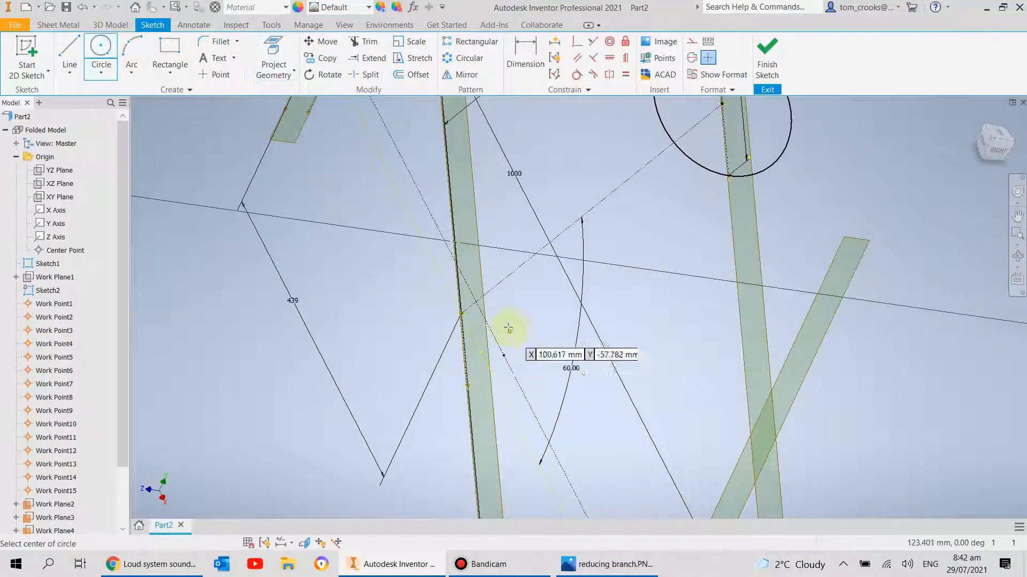
{"action": "left_click", "coordinate": [460, 314]}
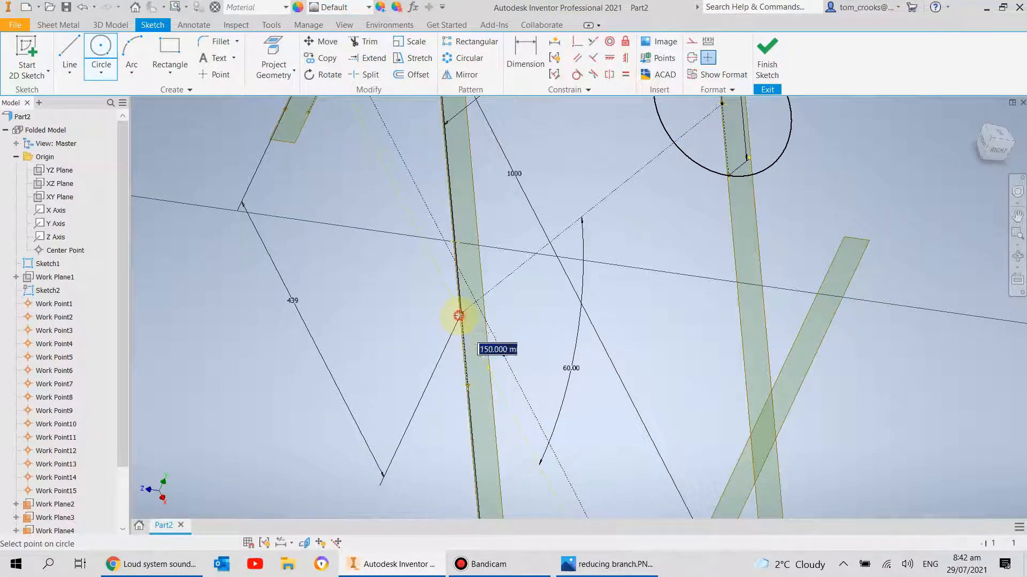
{"action": "left_click", "coordinate": [454, 243]}
{"action": "left_click", "coordinate": [772, 65]}
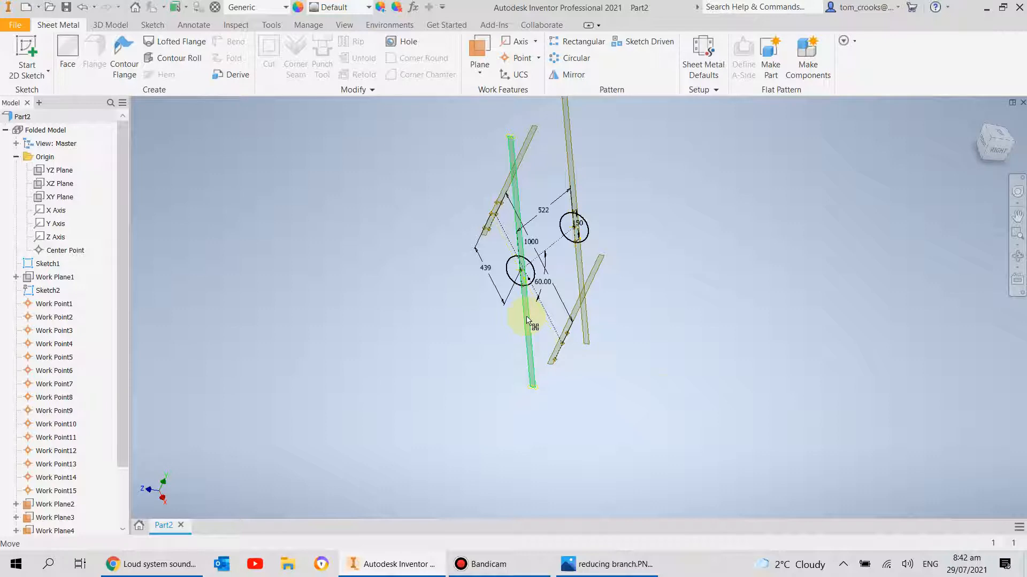
- Start a 2D sketch on the work plane at the main pipe's end farther from the branch and project that end's middle and outer work points
{"action": "scroll", "coordinate": [626, 352], "scroll_direction": "down", "scroll_amount": 2}
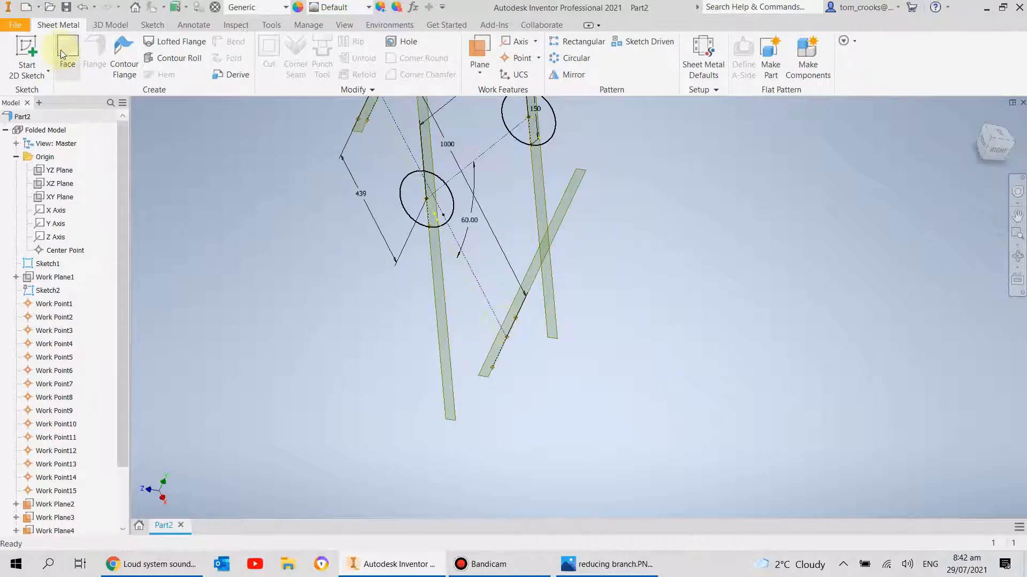
{"action": "left_click", "coordinate": [14, 48]}
{"action": "left_click", "coordinate": [490, 354]}
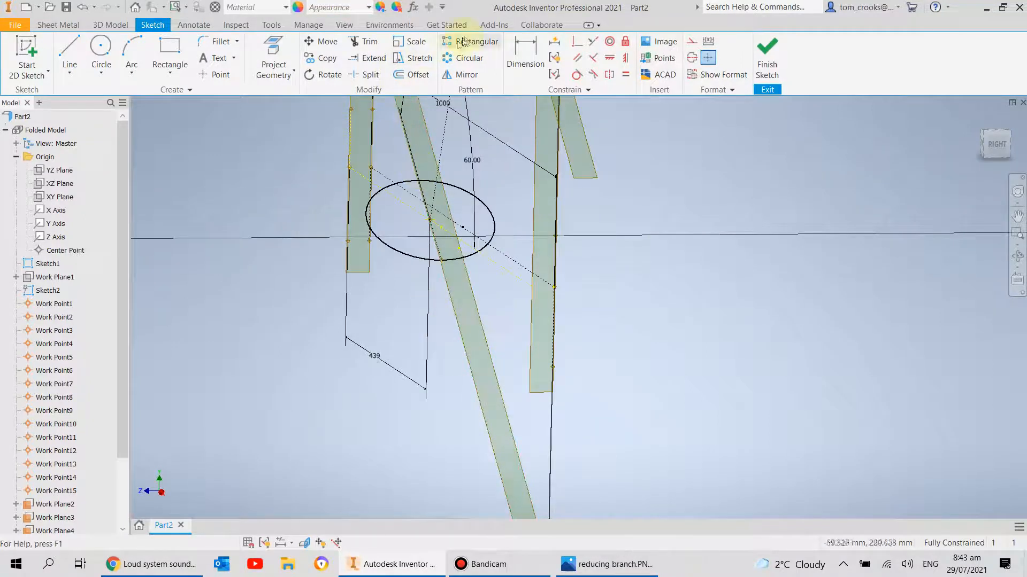
{"action": "left_click", "coordinate": [273, 53]}
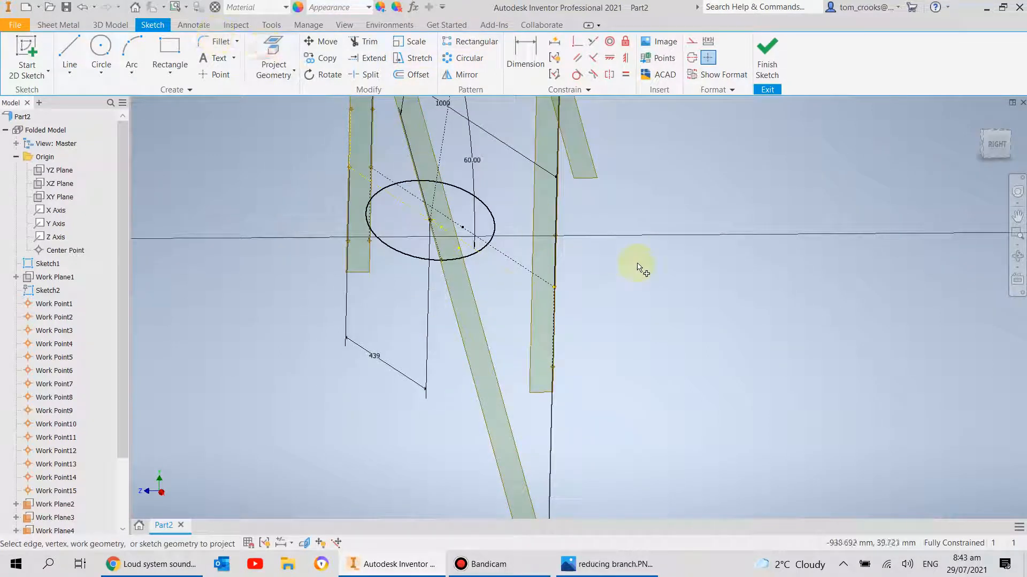
{"action": "left_click", "coordinate": [555, 290]}
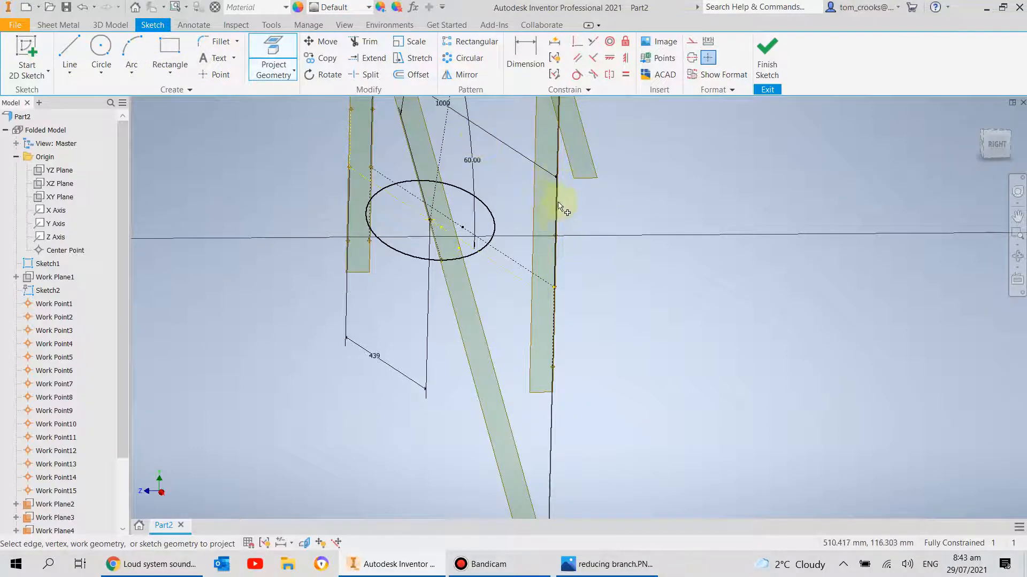
{"action": "left_click", "coordinate": [553, 368]}
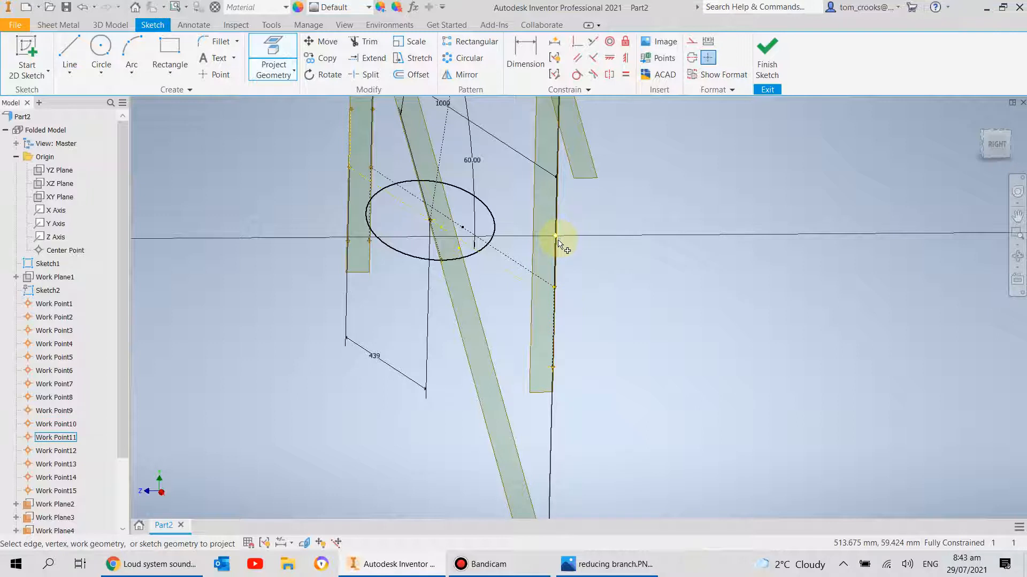
{"action": "middle_click_drag", "start_coordinate": [554, 330], "coordinate": [635, 339], "text": "shift"}
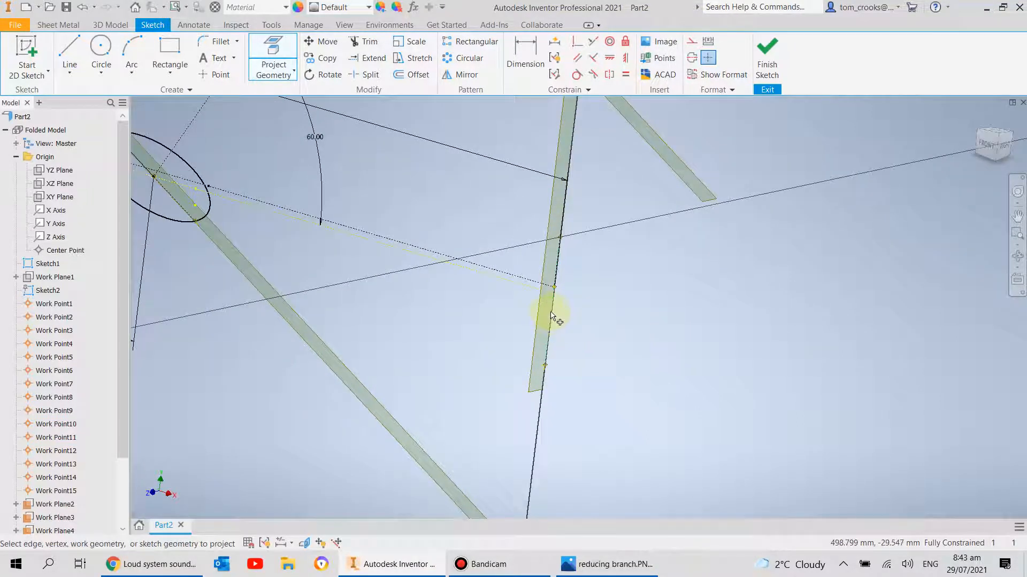
{"action": "scroll", "coordinate": [552, 315], "scroll_direction": "up", "scroll_amount": 2}
{"action": "scroll", "coordinate": [535, 320], "scroll_direction": "down", "scroll_amount": 2}
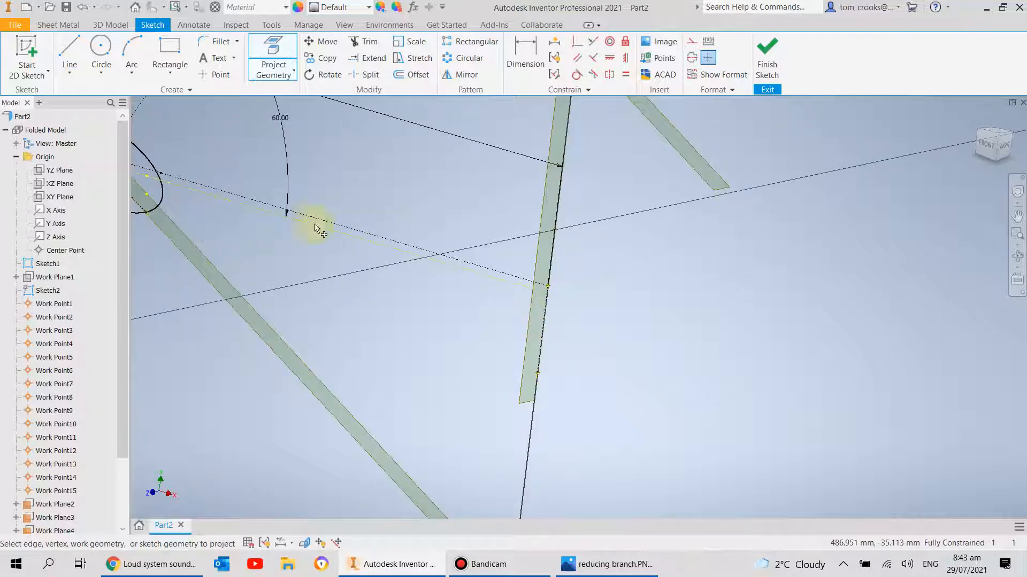
- Draw a 200 mm circle centred on the projected middle point of this main pipe end and finish the sketch
{"action": "left_click", "coordinate": [101, 46]}
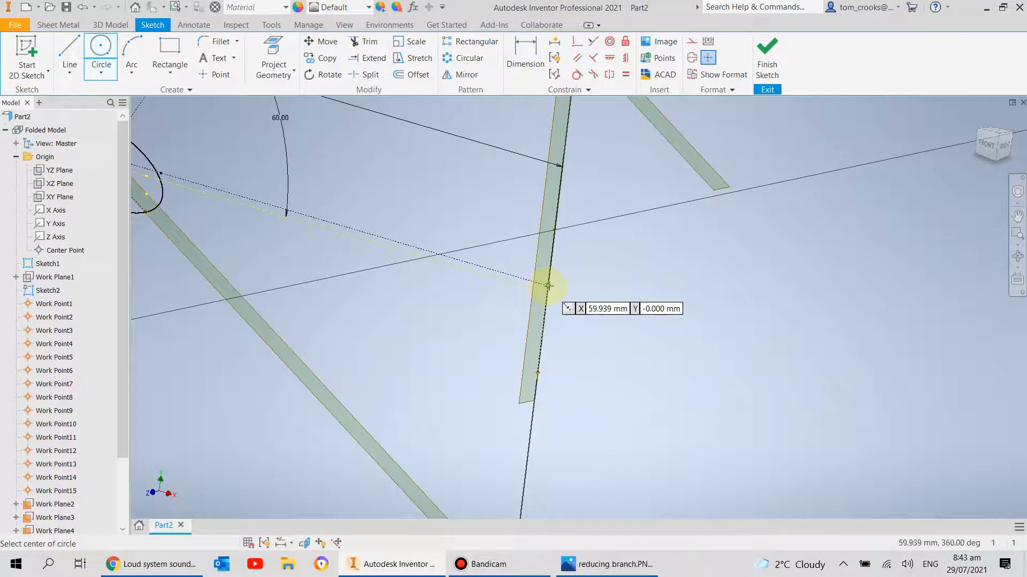
{"action": "scroll", "coordinate": [547, 289], "scroll_direction": "up", "scroll_amount": 2}
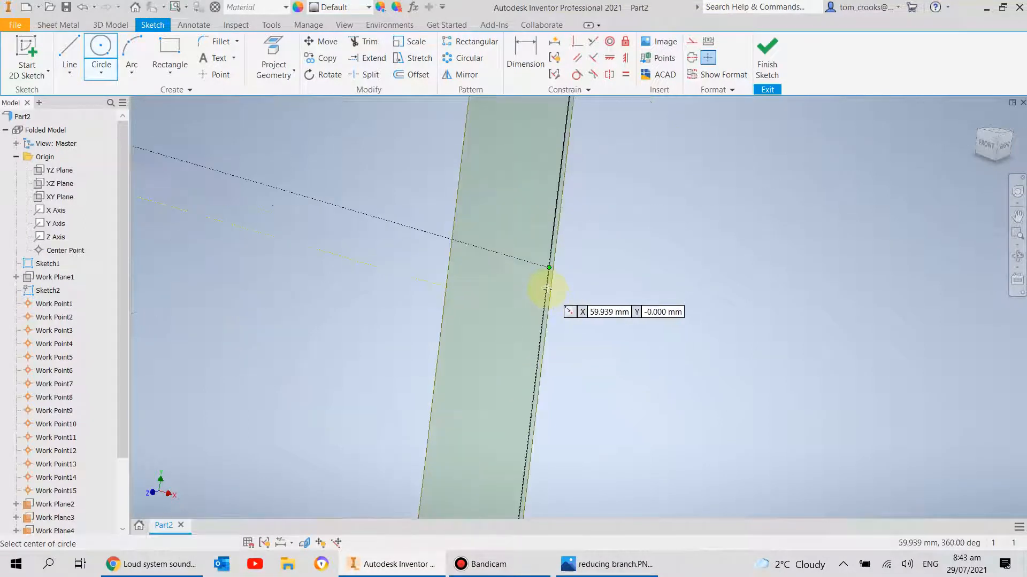
{"action": "left_click", "coordinate": [550, 268]}
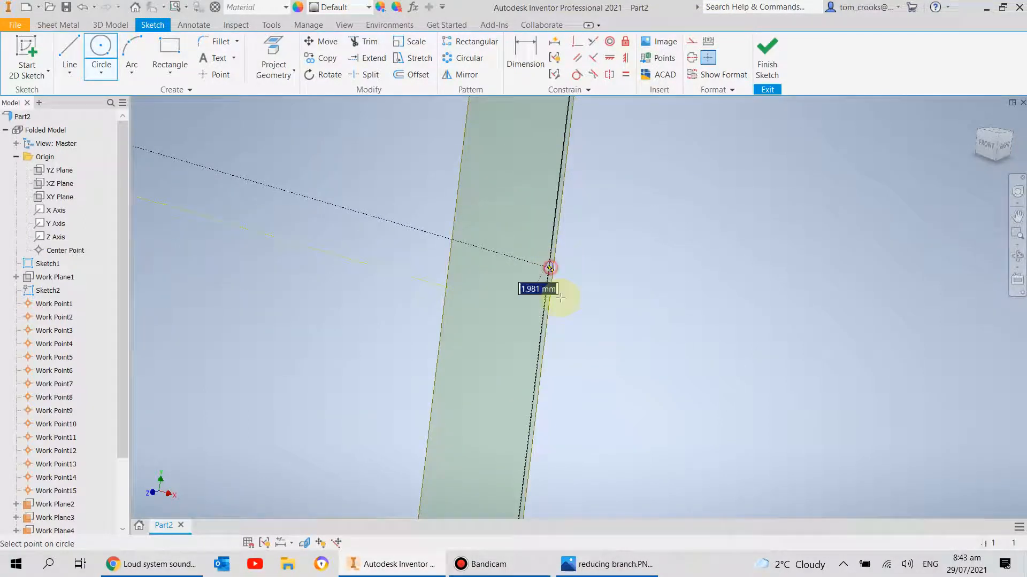
{"action": "type", "text": "2"}
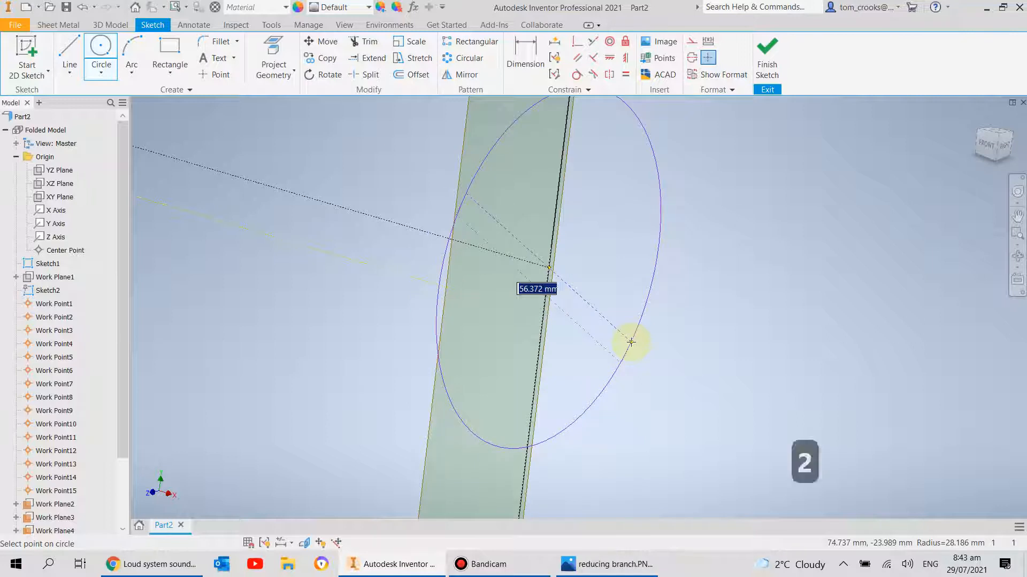
{"action": "type", "text": "00"}
{"action": "key", "text": "Return"}
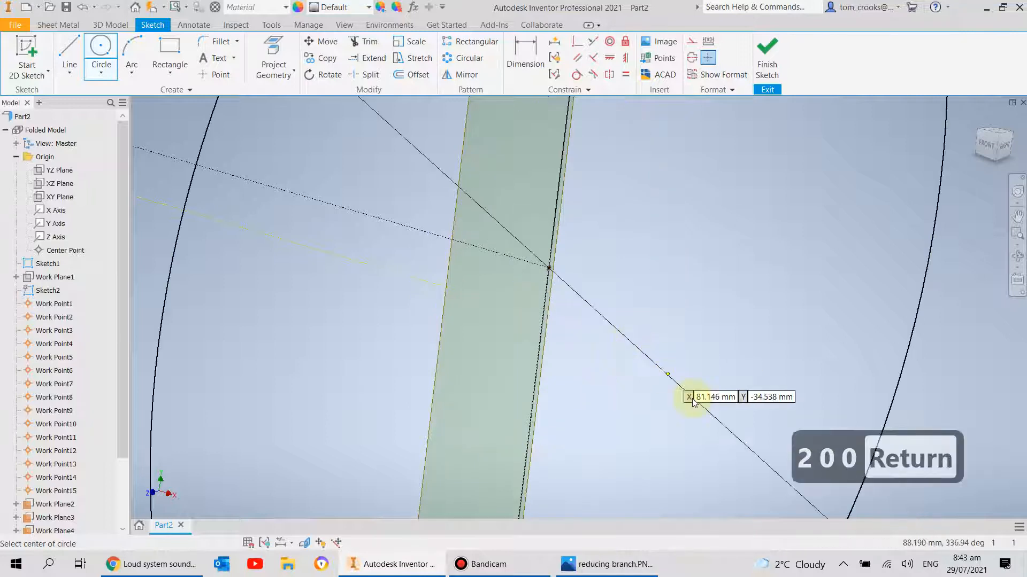
{"action": "scroll", "coordinate": [556, 214], "scroll_direction": "up", "scroll_amount": 3}
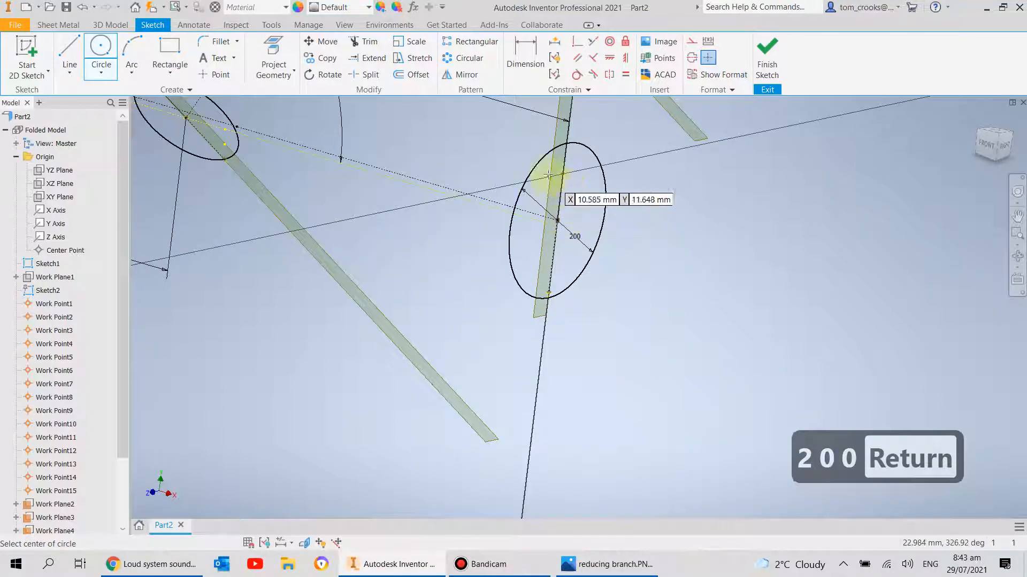
{"action": "scroll", "coordinate": [549, 171], "scroll_direction": "down", "scroll_amount": 3}
{"action": "scroll", "coordinate": [583, 177], "scroll_direction": "down", "scroll_amount": 2}
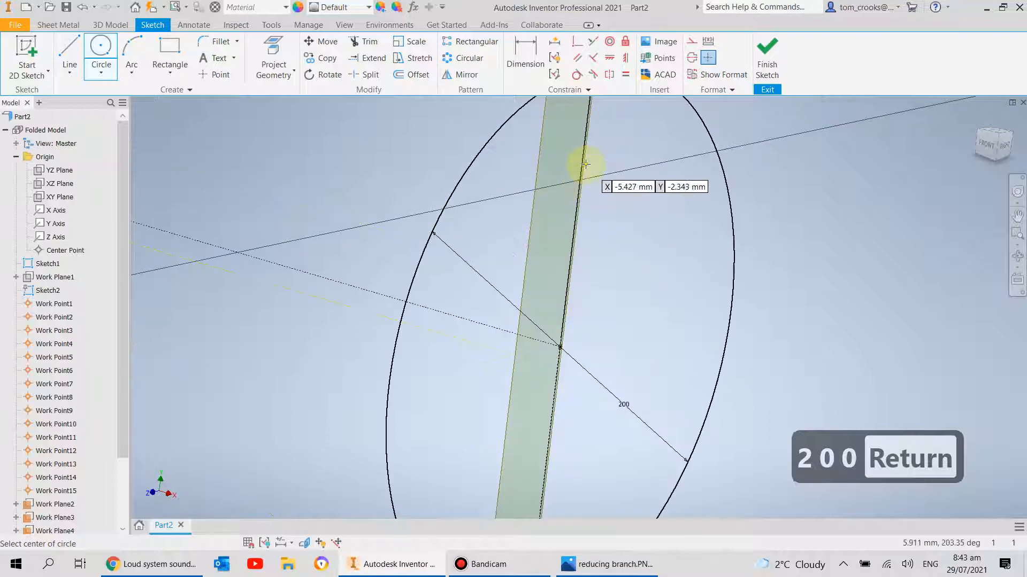
{"action": "scroll", "coordinate": [587, 161], "scroll_direction": "up", "scroll_amount": 4}
{"action": "middle_click_drag", "start_coordinate": [522, 240], "coordinate": [587, 371]}
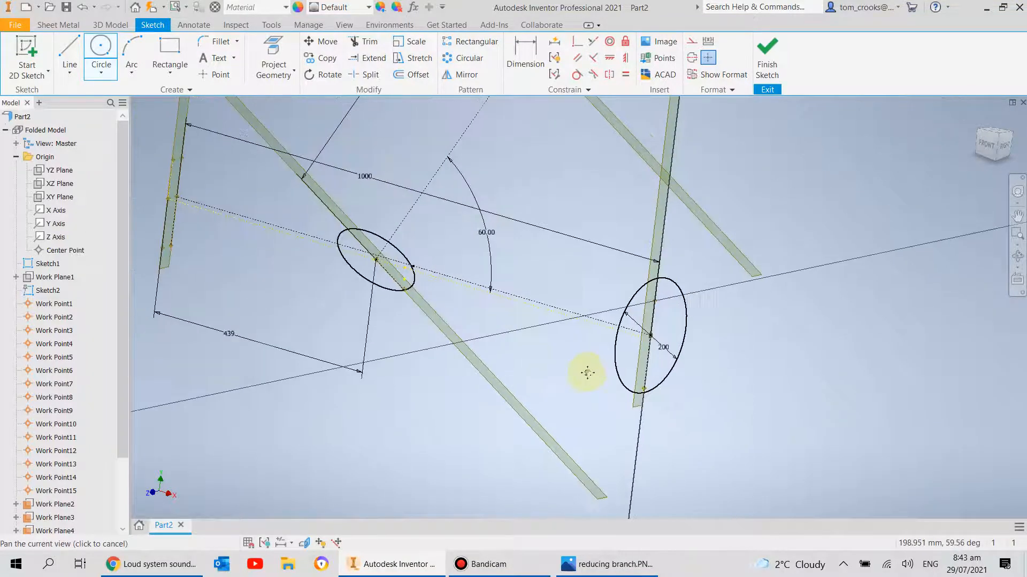
{"action": "scroll", "coordinate": [585, 378], "scroll_direction": "up", "scroll_amount": 2}
{"action": "mouse_move", "coordinate": [618, 360]}
{"action": "middle_mouse_down", "text": "shift"}
{"action": "mouse_move", "coordinate": [574, 405]}
{"action": "mouse_move", "coordinate": [601, 365]}
{"action": "middle_mouse_up", "text": "shift"}
{"action": "scroll", "coordinate": [601, 365], "scroll_direction": "down", "scroll_amount": 5}
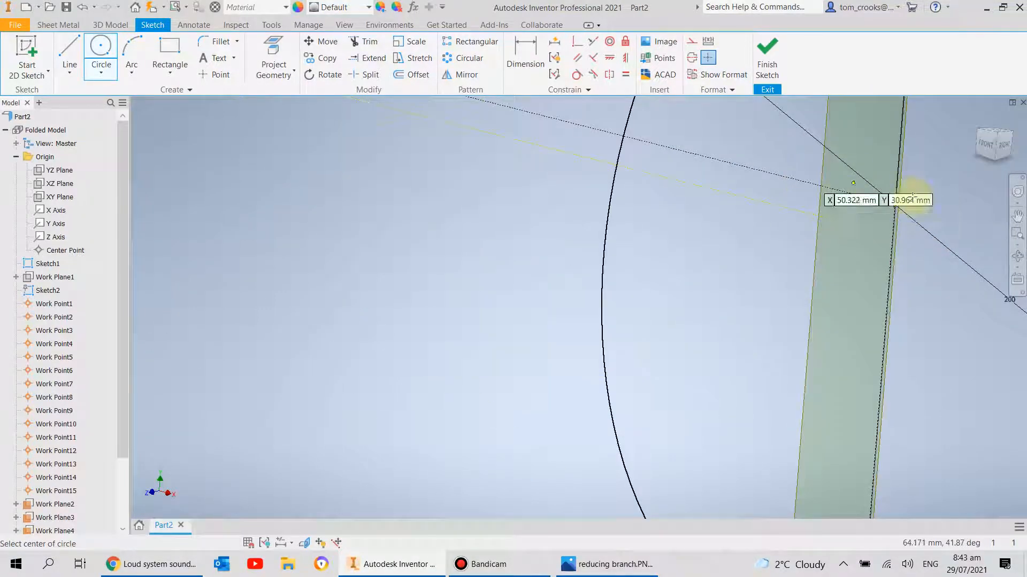
{"action": "scroll", "coordinate": [775, 259], "scroll_direction": "up", "scroll_amount": 5}
{"action": "left_click", "coordinate": [769, 56]}
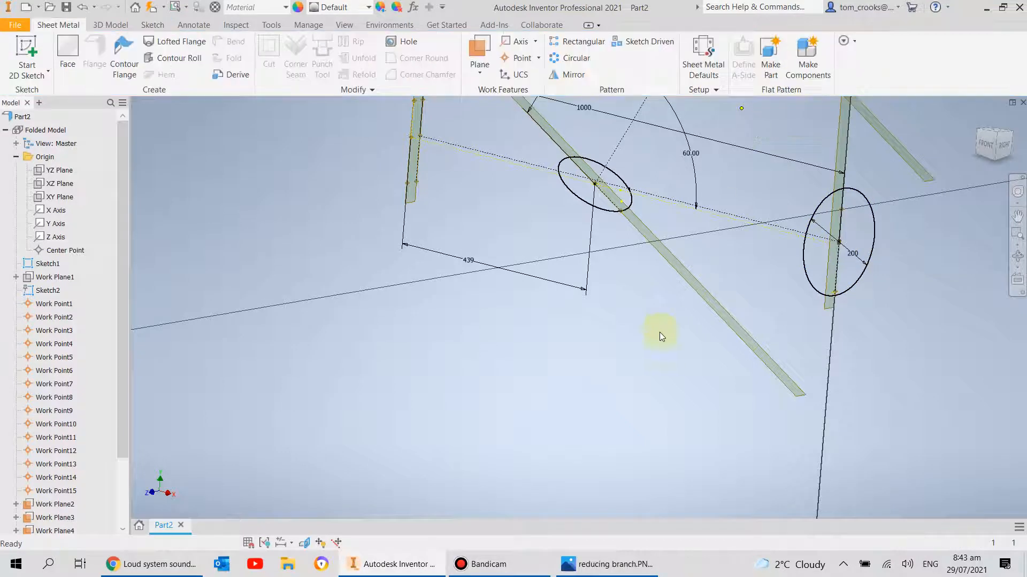
- Start a 2D sketch on the work plane at the main pipe's opposite end, on the 439 mm side, and project that end's work points
{"action": "mouse_move", "coordinate": [481, 320]}
{"action": "middle_mouse_down", "text": "shift"}
{"action": "mouse_move", "coordinate": [619, 355]}
{"action": "mouse_move", "coordinate": [696, 432]}
{"action": "mouse_move", "coordinate": [593, 424]}
{"action": "mouse_move", "coordinate": [628, 374]}
{"action": "mouse_move", "coordinate": [689, 374]}
{"action": "mouse_move", "coordinate": [399, 298]}
{"action": "middle_mouse_up", "text": "shift"}
{"action": "scroll", "coordinate": [399, 297], "scroll_direction": "up", "scroll_amount": 3}
{"action": "scroll", "coordinate": [644, 277], "scroll_direction": "down", "scroll_amount": 3}
{"action": "scroll", "coordinate": [467, 320], "scroll_direction": "down", "scroll_amount": 3}
{"action": "left_click", "coordinate": [27, 54]}
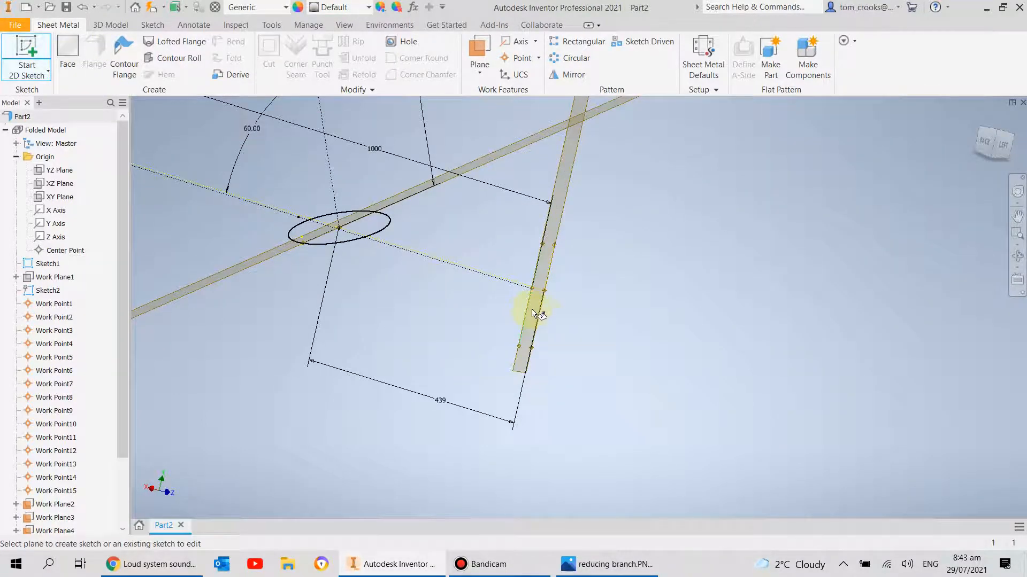
{"action": "left_click", "coordinate": [515, 365]}
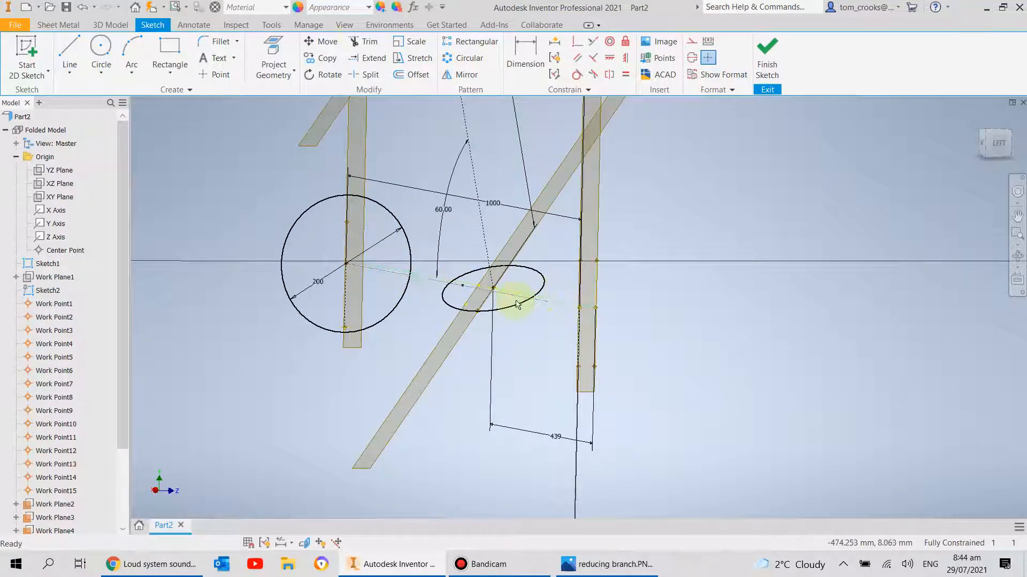
{"action": "left_click", "coordinate": [273, 60]}
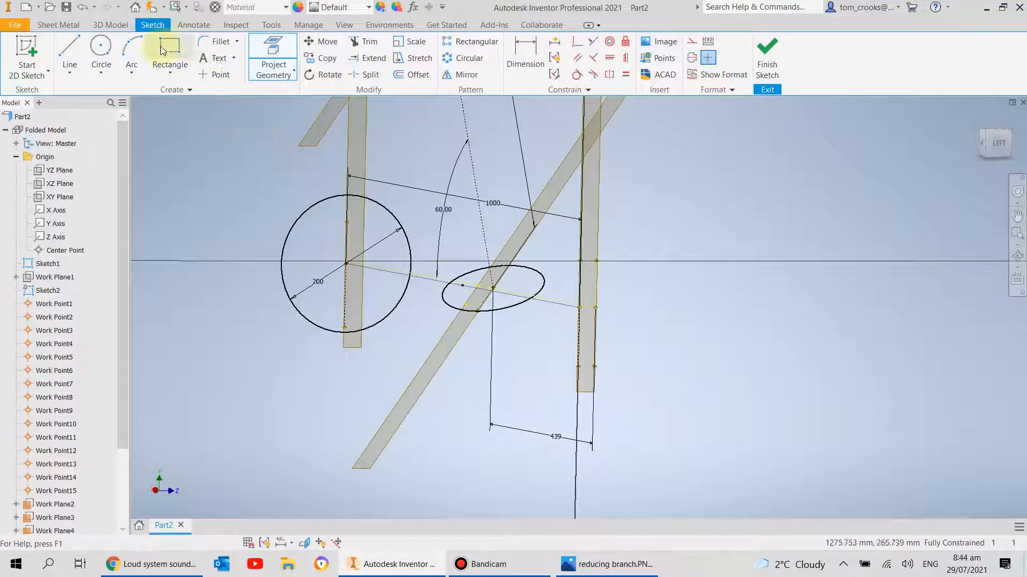
- Draw a 200 mm circle centred on the middle point of the main pipe's 439 mm side end and finish the sketch
{"action": "left_click", "coordinate": [101, 48]}
{"action": "left_click", "coordinate": [579, 308]}
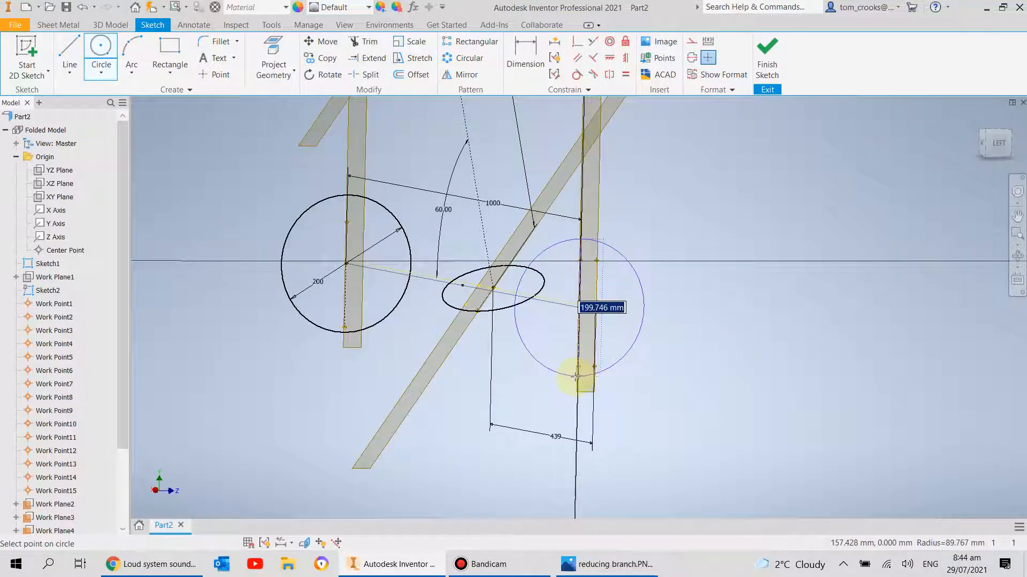
{"action": "type", "text": "200"}
{"action": "key", "text": "Return"}
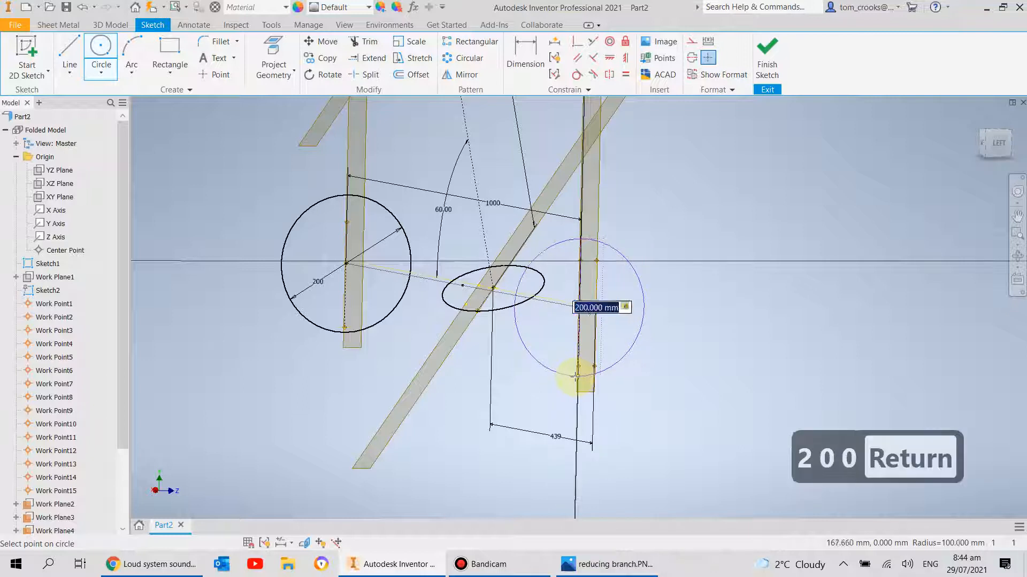
{"action": "left_click", "coordinate": [768, 55]}
- Hide Work Plane2, Work Plane3, Work Plane4 and Work Plane5 so only the sketches and points remain displayed
{"action": "mouse_move", "coordinate": [662, 287]}
{"action": "middle_mouse_down", "text": "shift"}
{"action": "mouse_move", "coordinate": [600, 275]}
{"action": "mouse_move", "coordinate": [571, 303]}
{"action": "middle_mouse_up", "text": "shift"}
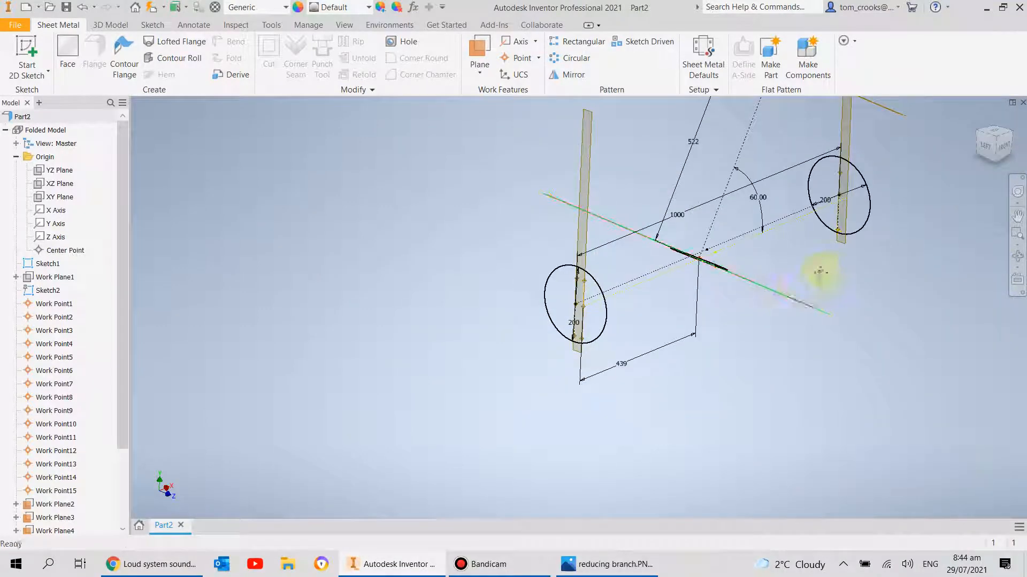
{"action": "middle_click_drag", "start_coordinate": [821, 271], "coordinate": [661, 362]}
{"action": "scroll", "coordinate": [660, 362], "scroll_direction": "up", "scroll_amount": 2}
{"action": "scroll", "coordinate": [597, 339], "scroll_direction": "down", "scroll_amount": 5}
{"action": "scroll", "coordinate": [597, 340], "scroll_direction": "up", "scroll_amount": 4}
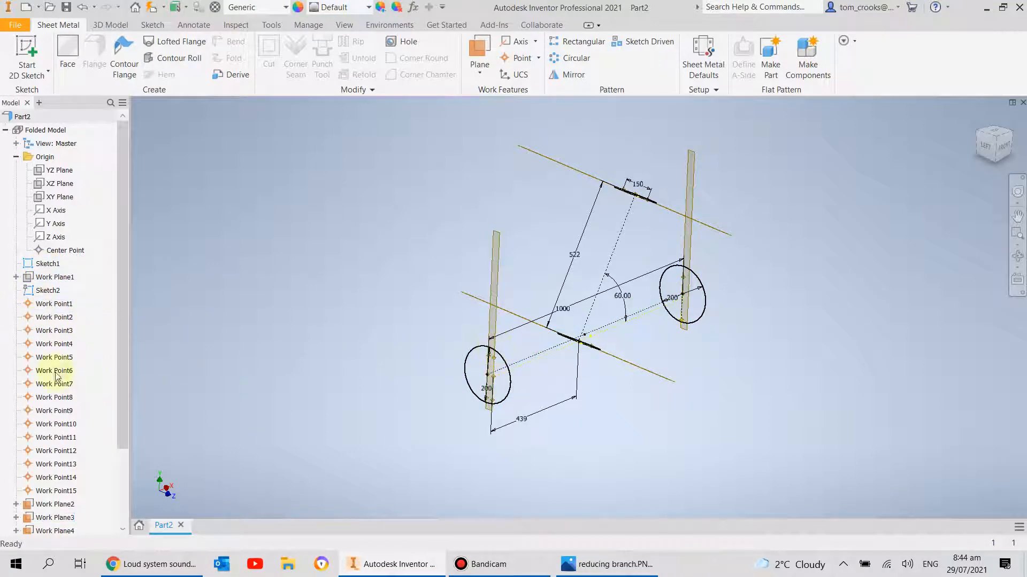
{"action": "mouse_move", "coordinate": [628, 249]}
{"action": "middle_mouse_down", "text": "shift"}
{"action": "mouse_move", "coordinate": [591, 300]}
{"action": "mouse_move", "coordinate": [619, 355]}
{"action": "mouse_move", "coordinate": [648, 259]}
{"action": "mouse_move", "coordinate": [599, 257]}
{"action": "middle_mouse_up", "text": "shift"}
{"action": "scroll", "coordinate": [16, 278], "scroll_direction": "down", "scroll_amount": 2}
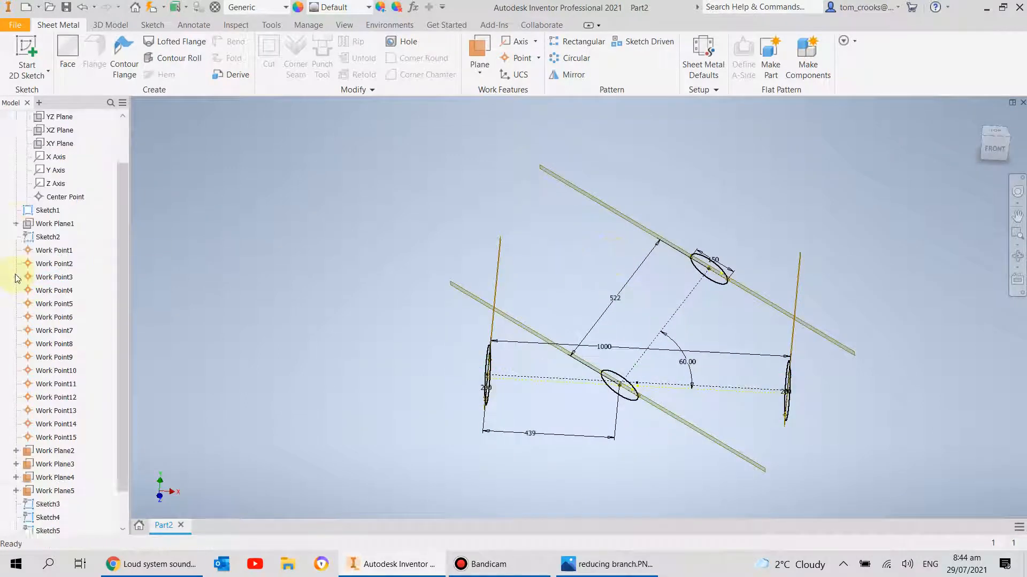
{"action": "scroll", "coordinate": [16, 278], "scroll_direction": "down", "scroll_amount": 1}
{"action": "right_click", "coordinate": [30, 411]}
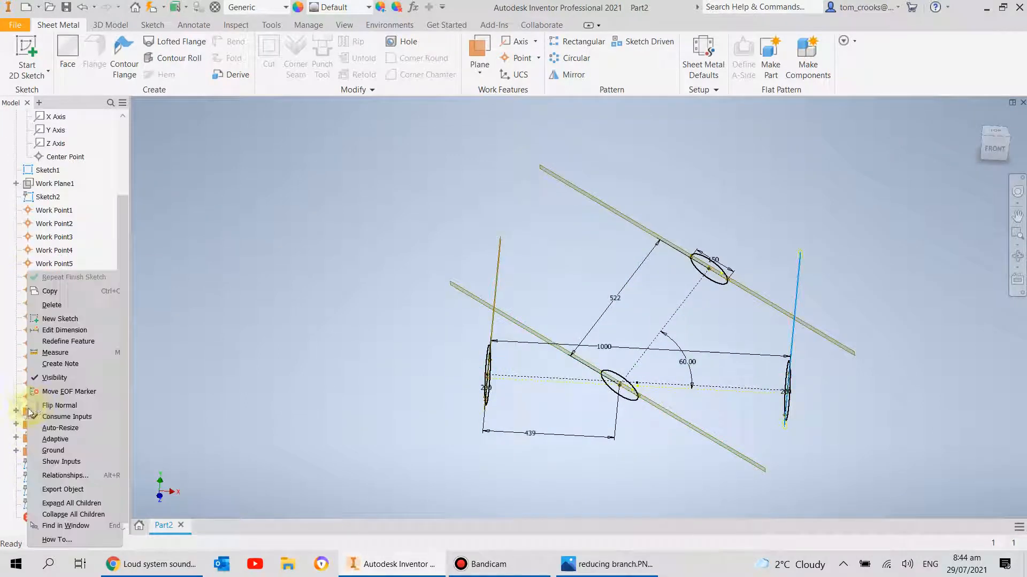
{"action": "left_click", "coordinate": [53, 378]}
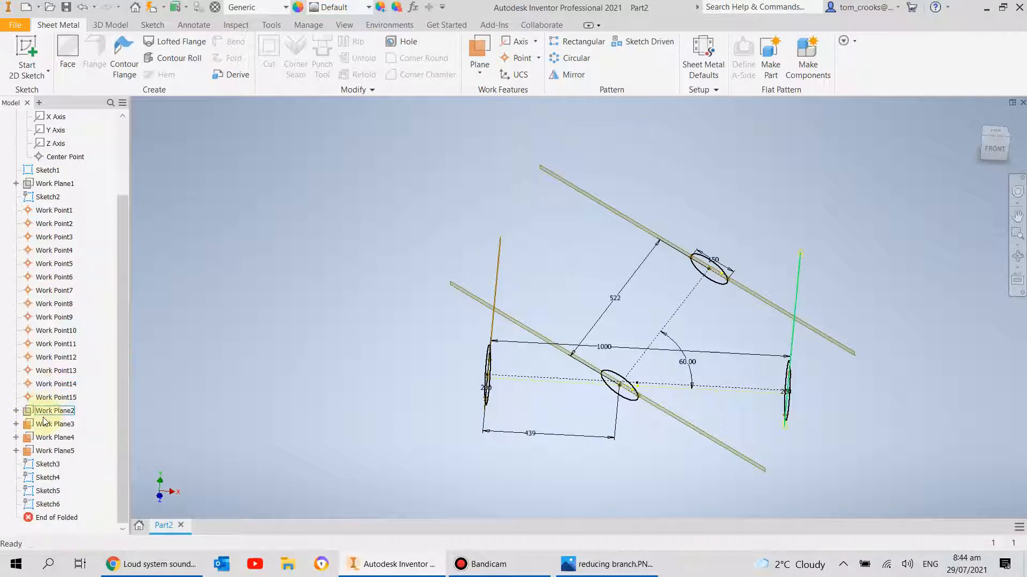
{"action": "right_click", "coordinate": [45, 424]}
{"action": "left_click", "coordinate": [53, 378]}
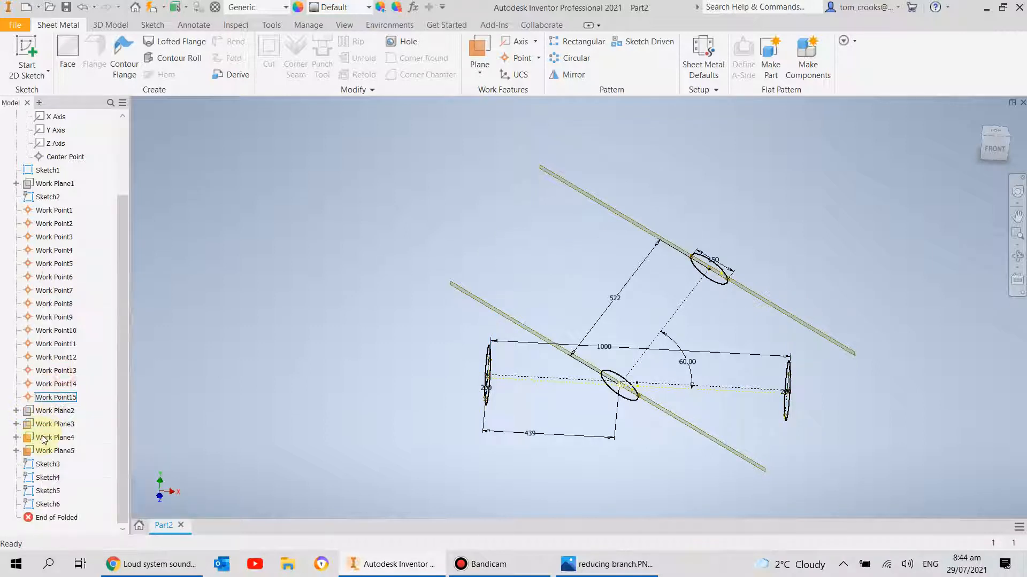
{"action": "right_click", "coordinate": [45, 437]}
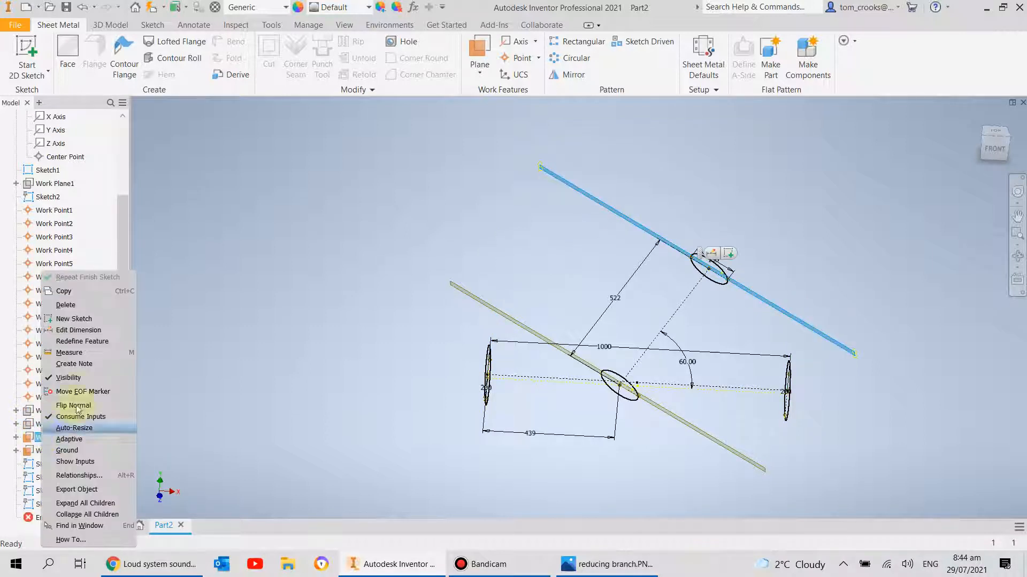
{"action": "left_click", "coordinate": [75, 378]}
{"action": "right_click", "coordinate": [53, 451]}
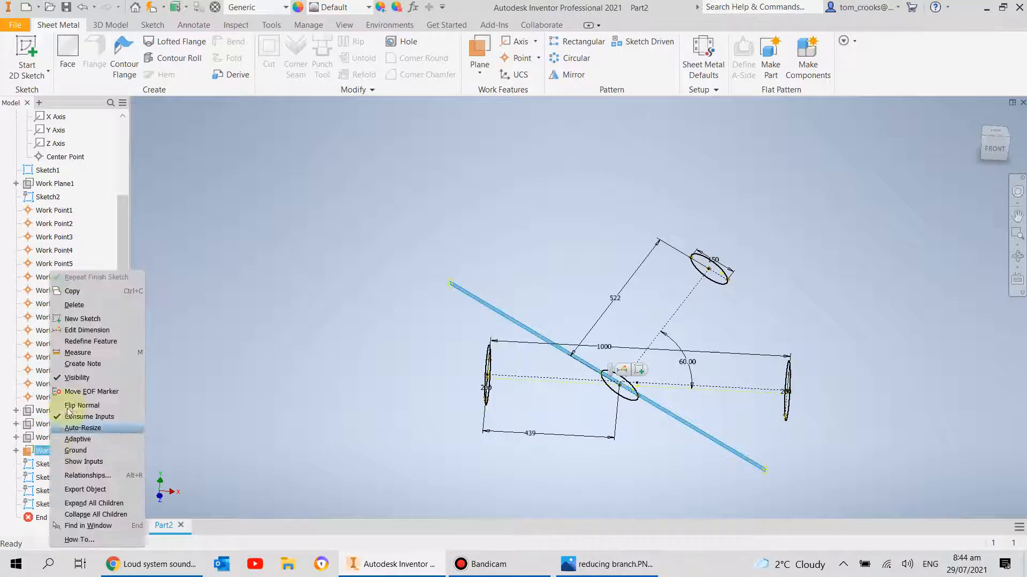
{"action": "left_click", "coordinate": [76, 380]}
- Examine how the end circles line up with the projected work points and construction lines along the main pipe
{"action": "scroll", "coordinate": [473, 353], "scroll_direction": "down", "scroll_amount": 3}
{"action": "mouse_move", "coordinate": [570, 364]}
{"action": "middle_mouse_down", "text": "shift"}
{"action": "mouse_move", "coordinate": [508, 360]}
{"action": "mouse_move", "coordinate": [540, 332]}
{"action": "mouse_move", "coordinate": [500, 360]}
{"action": "middle_mouse_up", "text": "shift"}
{"action": "scroll", "coordinate": [556, 401], "scroll_direction": "up", "scroll_amount": 5}
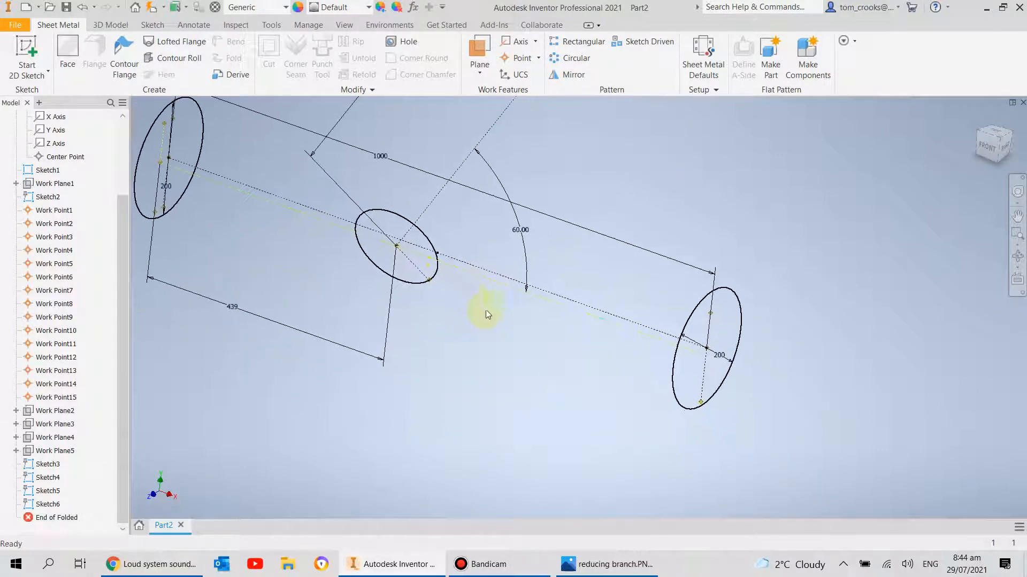
{"action": "scroll", "coordinate": [679, 346], "scroll_direction": "up", "scroll_amount": 2}
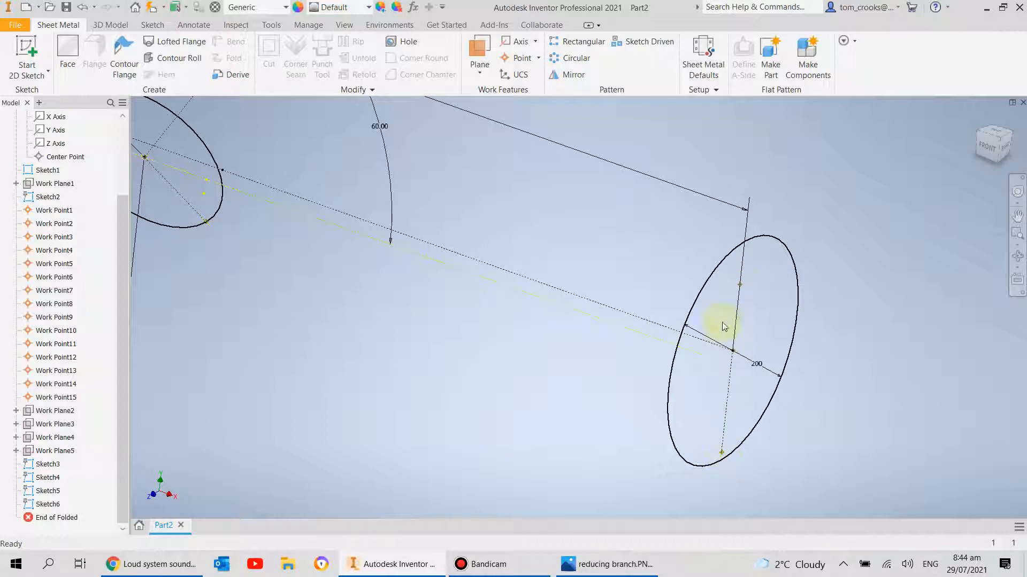
{"action": "scroll", "coordinate": [751, 285], "scroll_direction": "down", "scroll_amount": 3}
{"action": "middle_click_drag", "start_coordinate": [477, 328], "coordinate": [706, 428]}
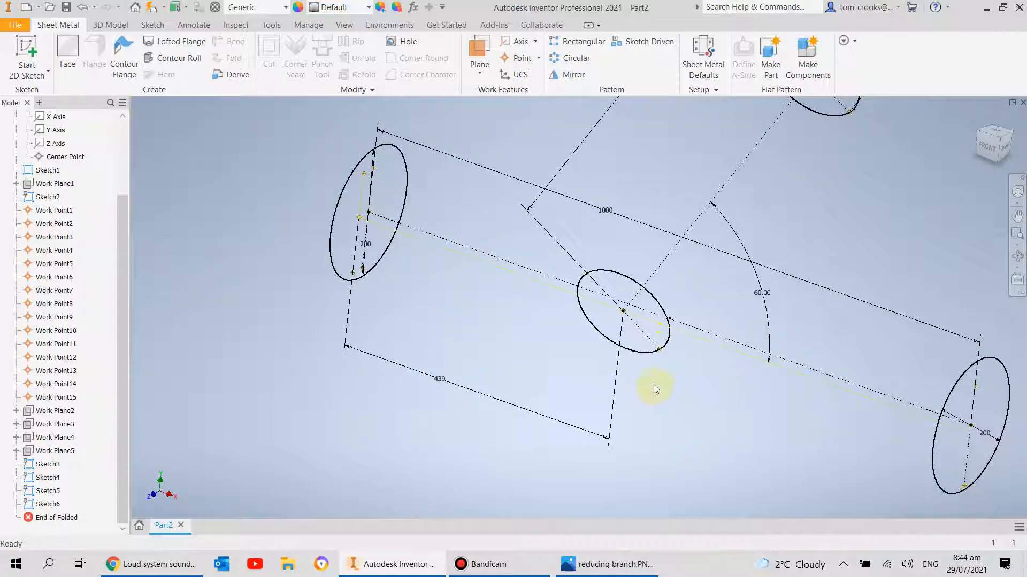
{"action": "scroll", "coordinate": [654, 386], "scroll_direction": "down", "scroll_amount": 3}
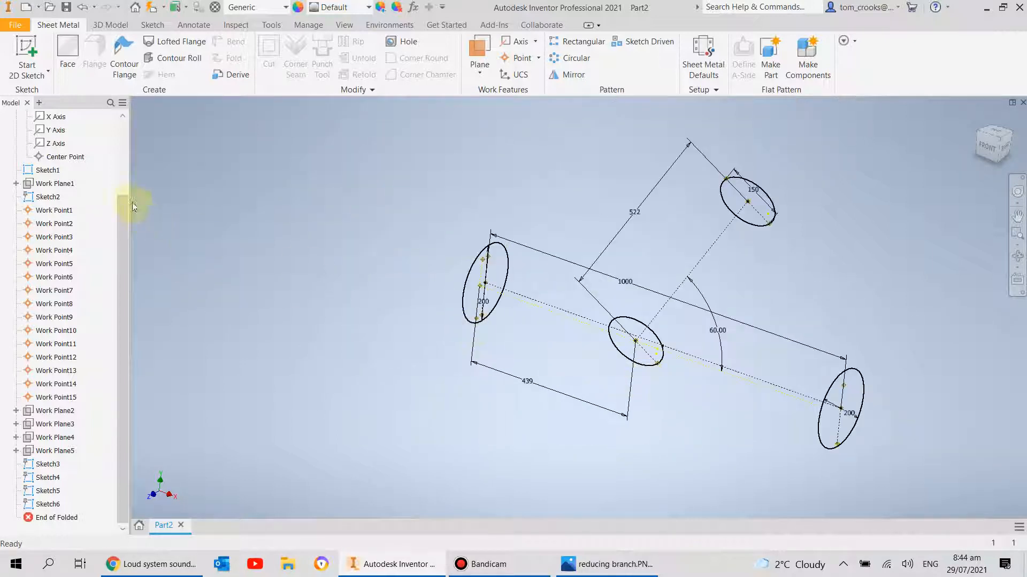
- Edit Sketch1 and dimension the vertical line at the main pipe end away from the 439 mm side to 200 mm
{"action": "right_click", "coordinate": [52, 171]}
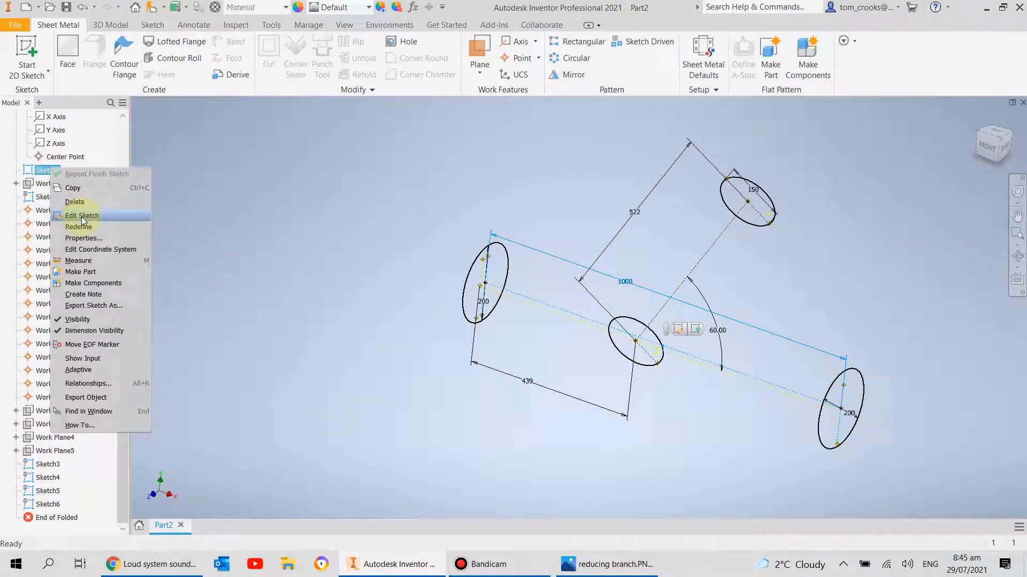
{"action": "left_click", "coordinate": [81, 215]}
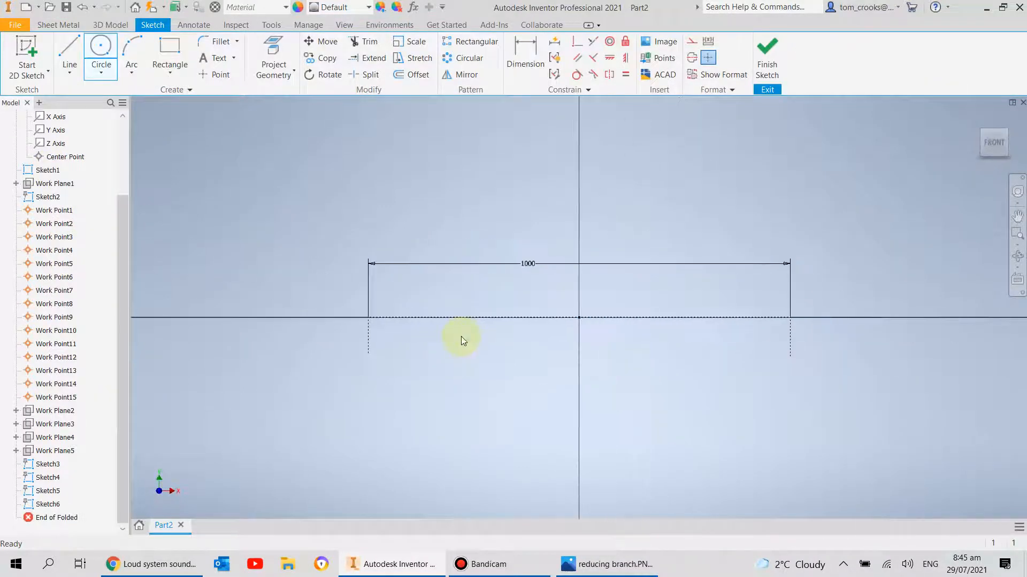
{"action": "left_click", "coordinate": [525, 56]}
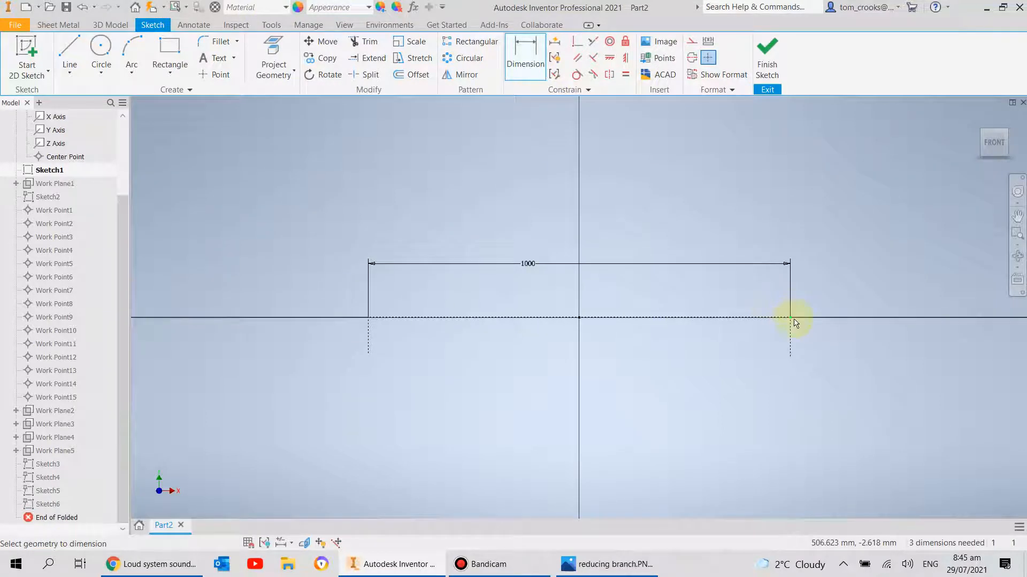
{"action": "scroll", "coordinate": [791, 332], "scroll_direction": "up", "scroll_amount": 3}
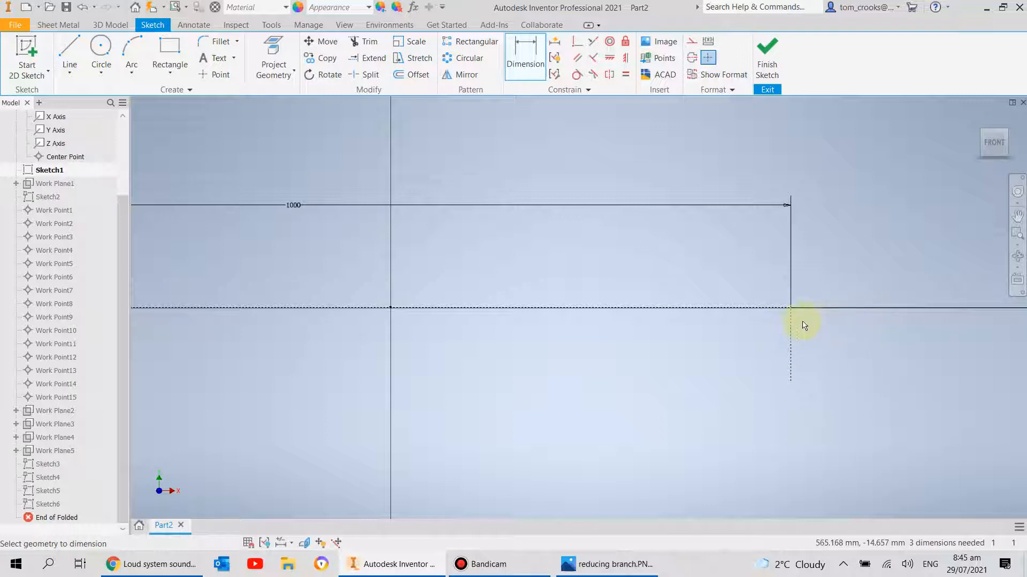
{"action": "left_click", "coordinate": [802, 327]}
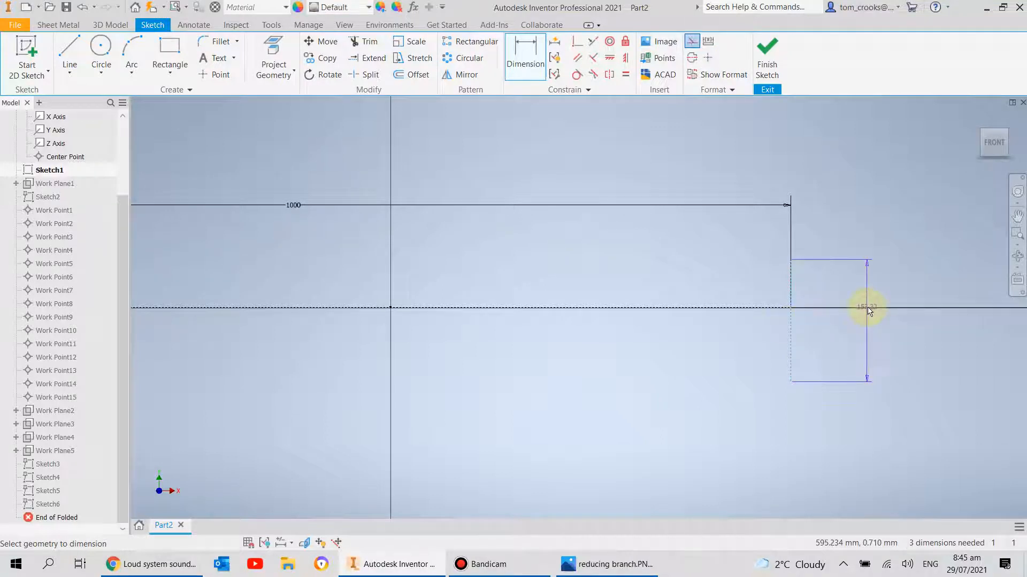
{"action": "left_click", "coordinate": [867, 310]}
{"action": "type", "text": "200"}
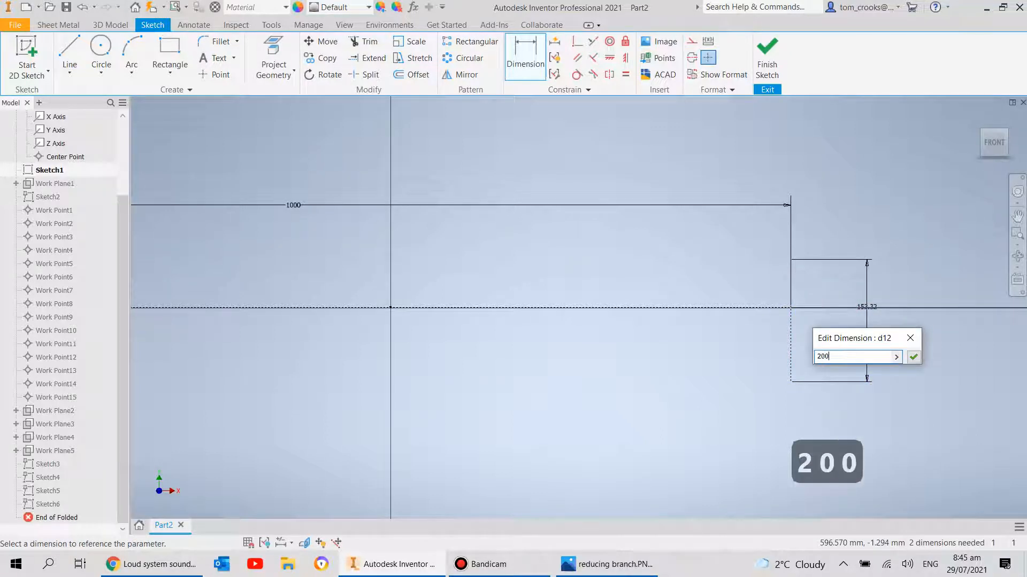
{"action": "key", "text": "Return"}
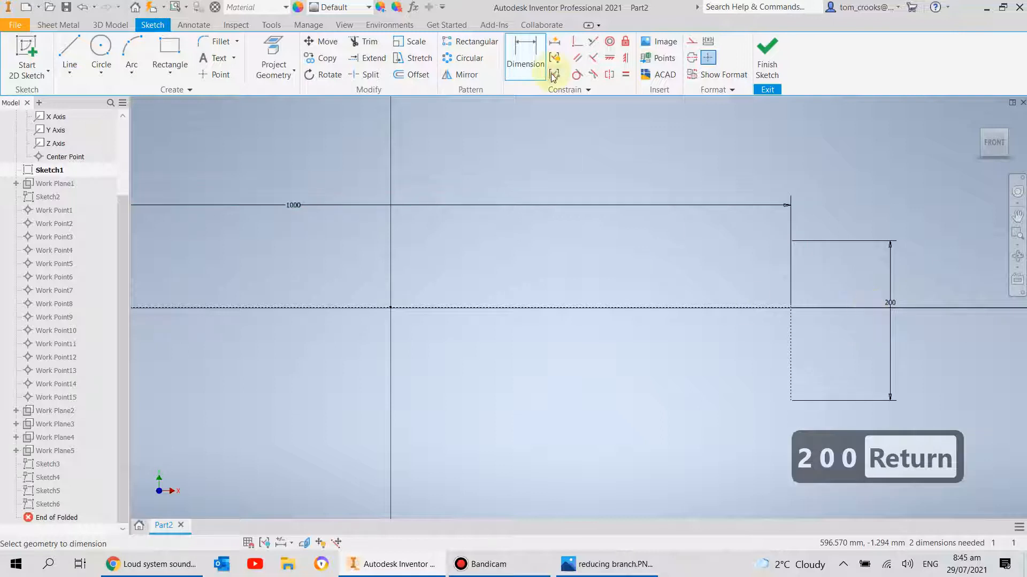
- Constrain the midpoints of both vertical end lines horizontally to the ends of the main pipe centreline, and finish the sketch
{"action": "scroll", "coordinate": [751, 302], "scroll_direction": "up", "scroll_amount": 3}
{"action": "scroll", "coordinate": [725, 285], "scroll_direction": "down", "scroll_amount": 2}
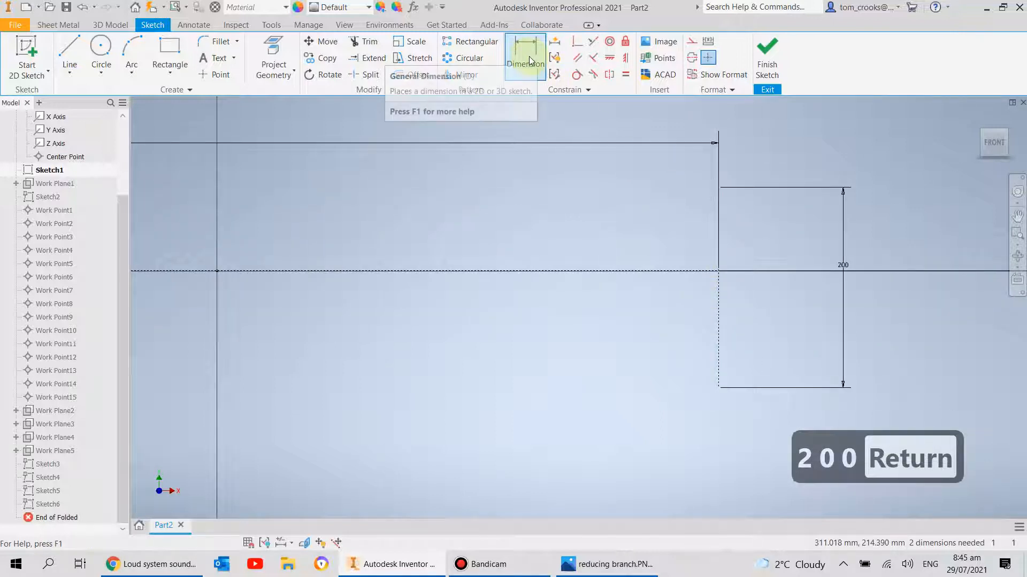
{"action": "left_click", "coordinate": [611, 59]}
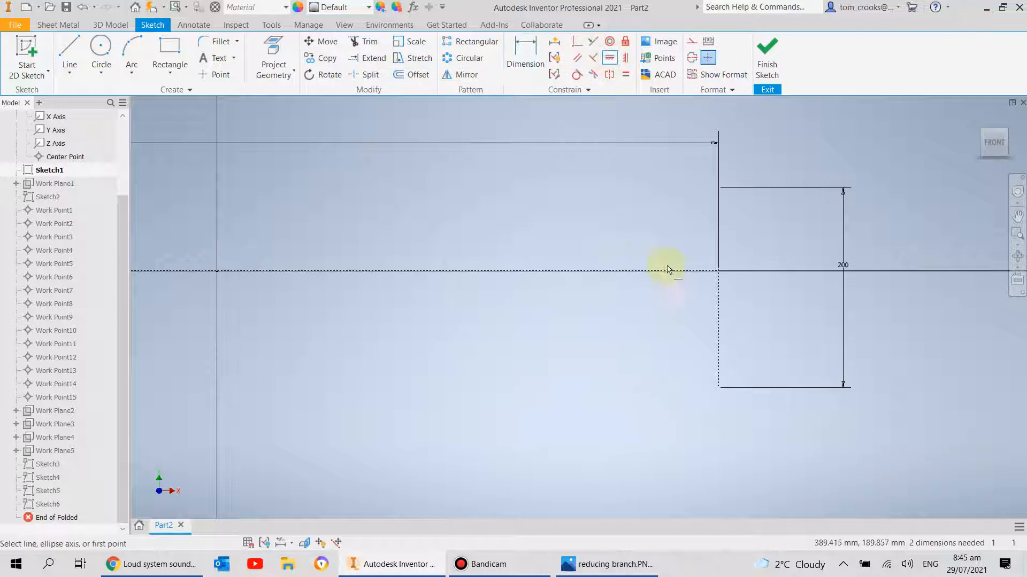
{"action": "left_click", "coordinate": [719, 286]}
{"action": "left_click", "coordinate": [719, 271]}
{"action": "scroll", "coordinate": [719, 289], "scroll_direction": "up", "scroll_amount": 5}
{"action": "scroll", "coordinate": [522, 289], "scroll_direction": "down", "scroll_amount": 4}
{"action": "left_click", "coordinate": [480, 286]}
{"action": "left_click", "coordinate": [479, 279]}
{"action": "scroll", "coordinate": [482, 306], "scroll_direction": "up", "scroll_amount": 3}
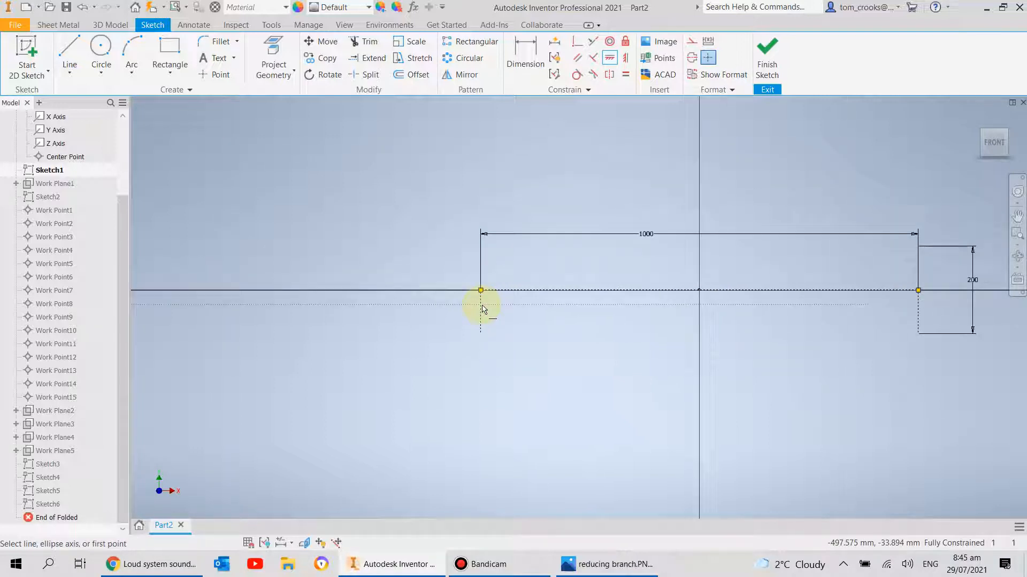
{"action": "left_click", "coordinate": [768, 63]}
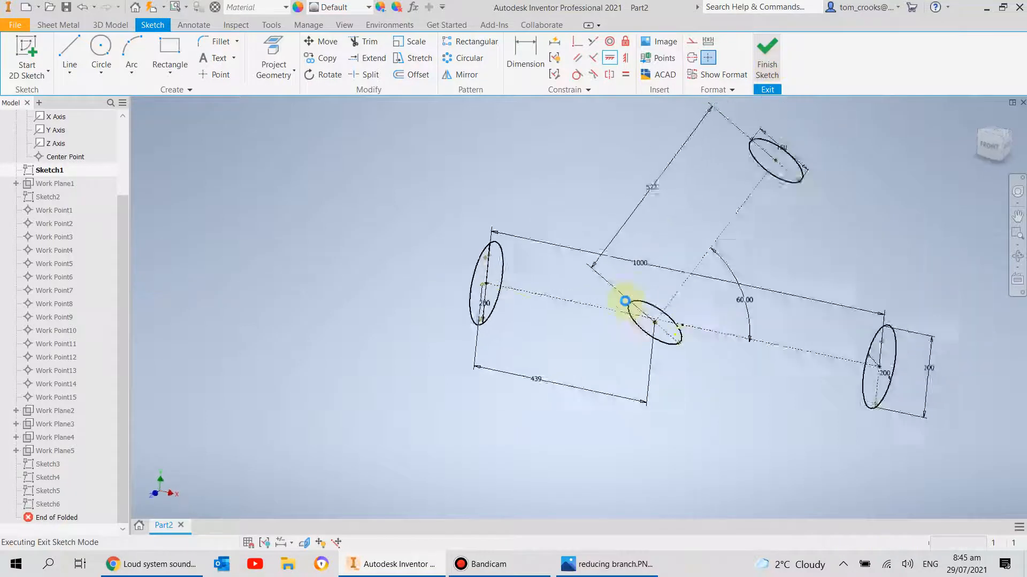
- Examine whether the circles and work points at both main pipe ends line up with the corrected end lines
{"action": "scroll", "coordinate": [756, 332], "scroll_direction": "down", "scroll_amount": 5}
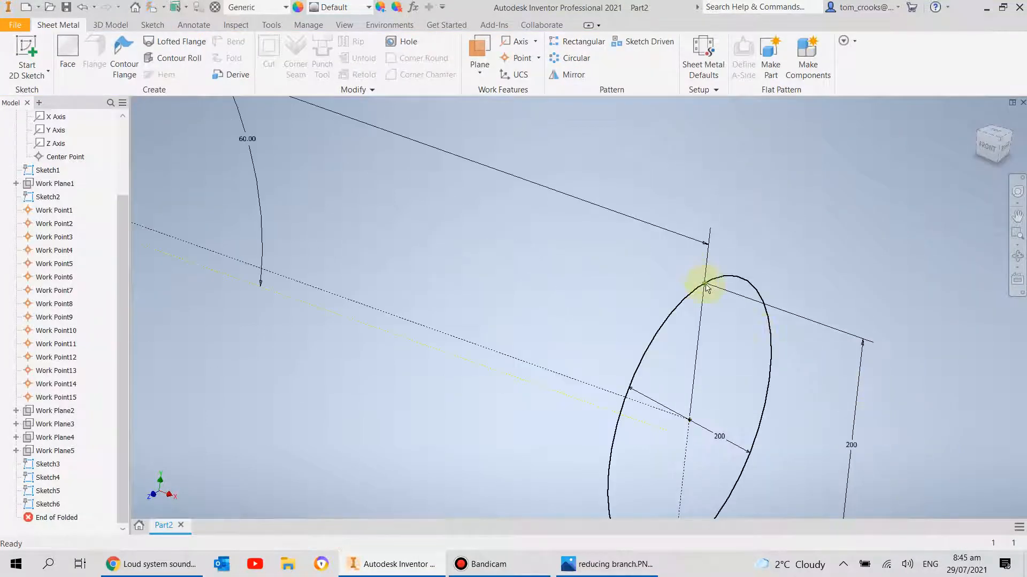
{"action": "scroll", "coordinate": [698, 280], "scroll_direction": "down", "scroll_amount": 5}
{"action": "scroll", "coordinate": [702, 271], "scroll_direction": "up", "scroll_amount": 5}
{"action": "scroll", "coordinate": [473, 347], "scroll_direction": "up", "scroll_amount": 8}
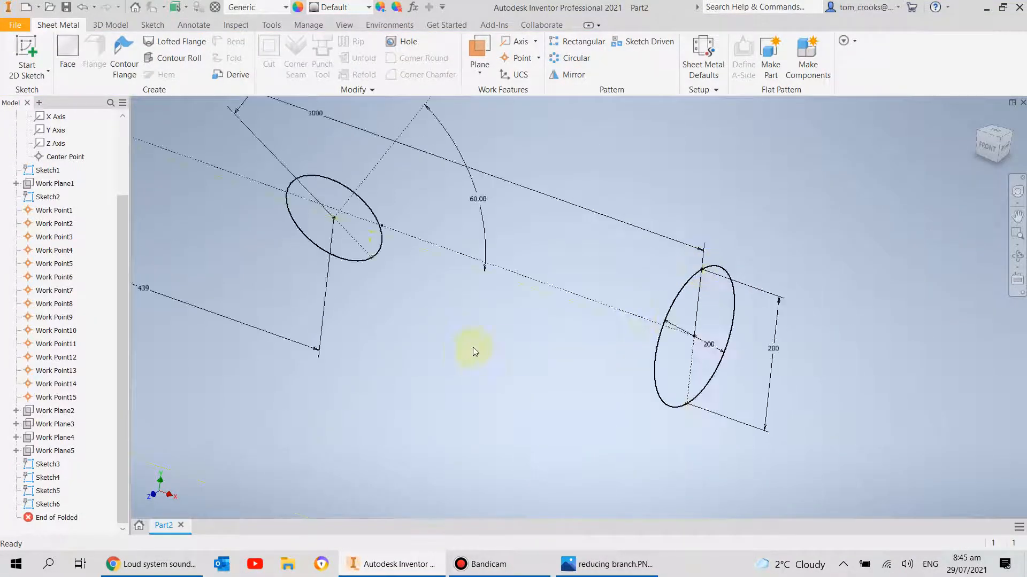
{"action": "scroll", "coordinate": [416, 269], "scroll_direction": "down", "scroll_amount": 8}
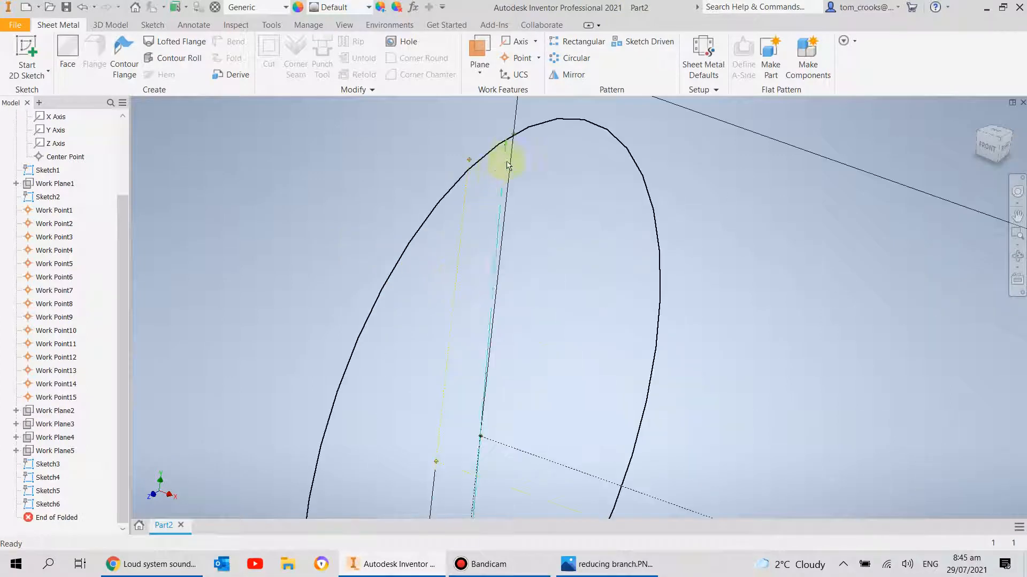
{"action": "scroll", "coordinate": [503, 153], "scroll_direction": "up", "scroll_amount": 5}
{"action": "scroll", "coordinate": [505, 275], "scroll_direction": "down", "scroll_amount": 3}
{"action": "scroll", "coordinate": [508, 271], "scroll_direction": "up", "scroll_amount": 3}
{"action": "scroll", "coordinate": [404, 322], "scroll_direction": "down", "scroll_amount": 2}
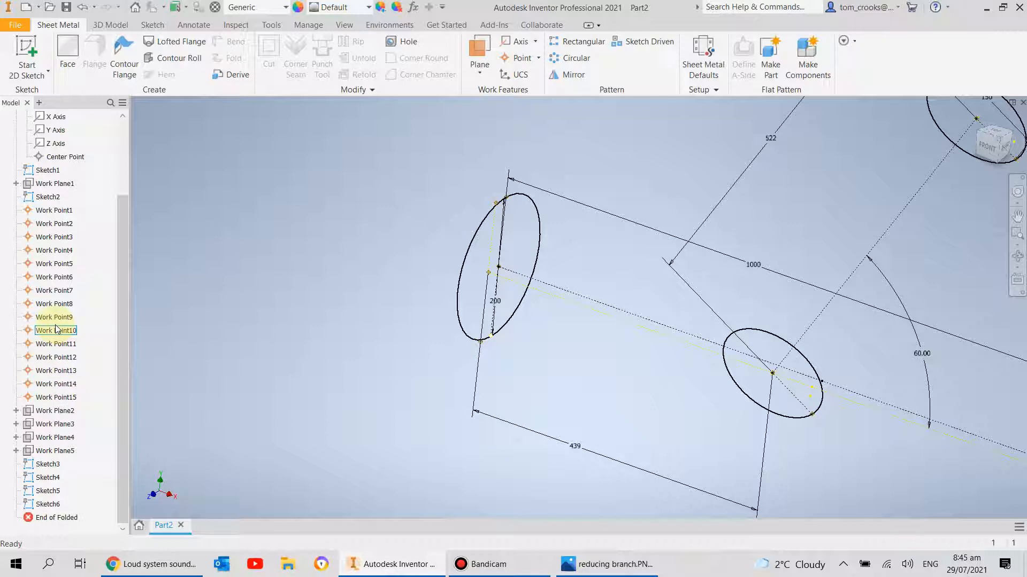
- Delete the stray work points Work Point7, Work Point5 and Work Point6 at the main pipe's 439 mm side end
{"action": "right_click", "coordinate": [54, 291]}
{"action": "left_click", "coordinate": [82, 322]}
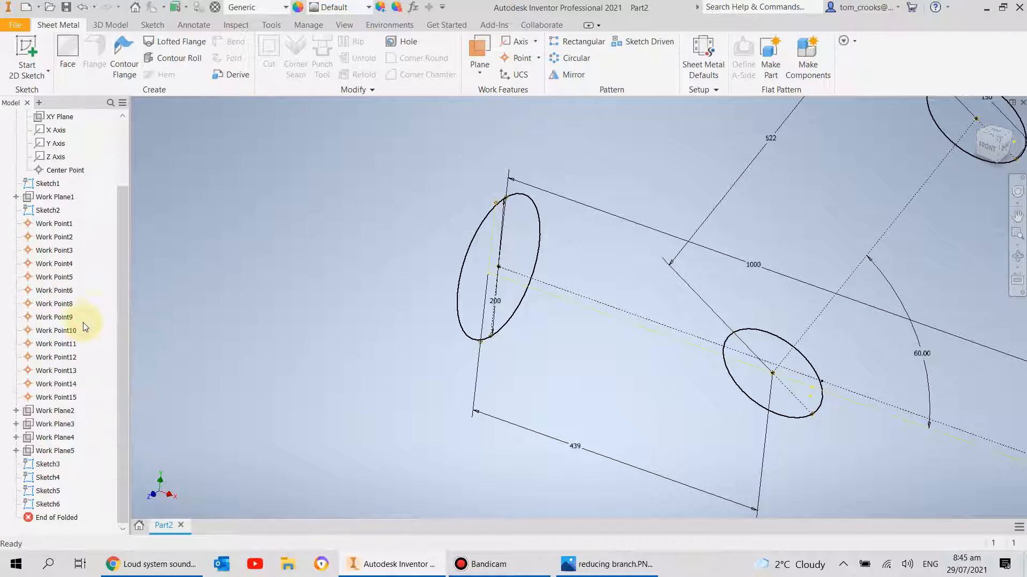
{"action": "right_click", "coordinate": [60, 283]}
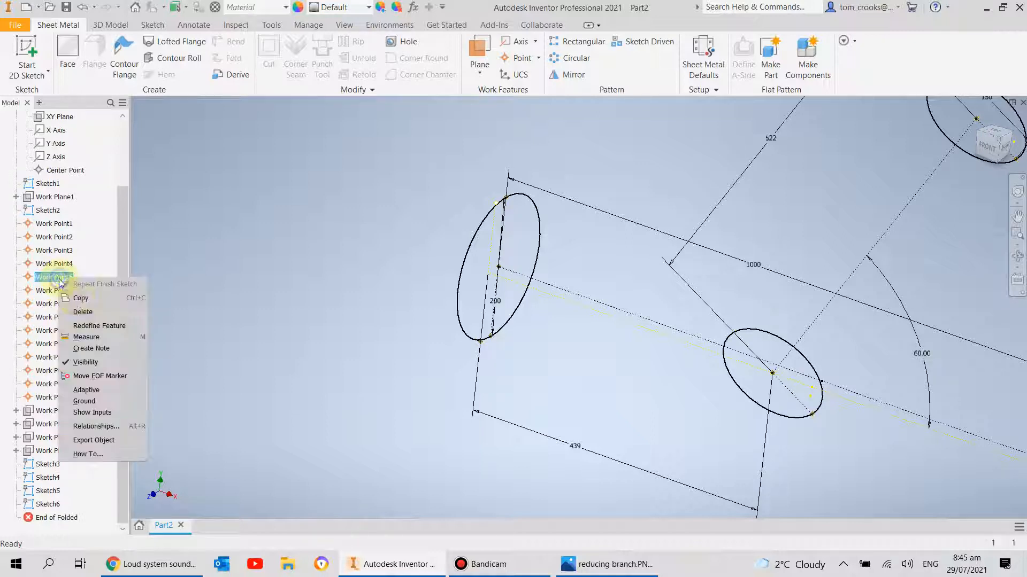
{"action": "left_click", "coordinate": [87, 313]}
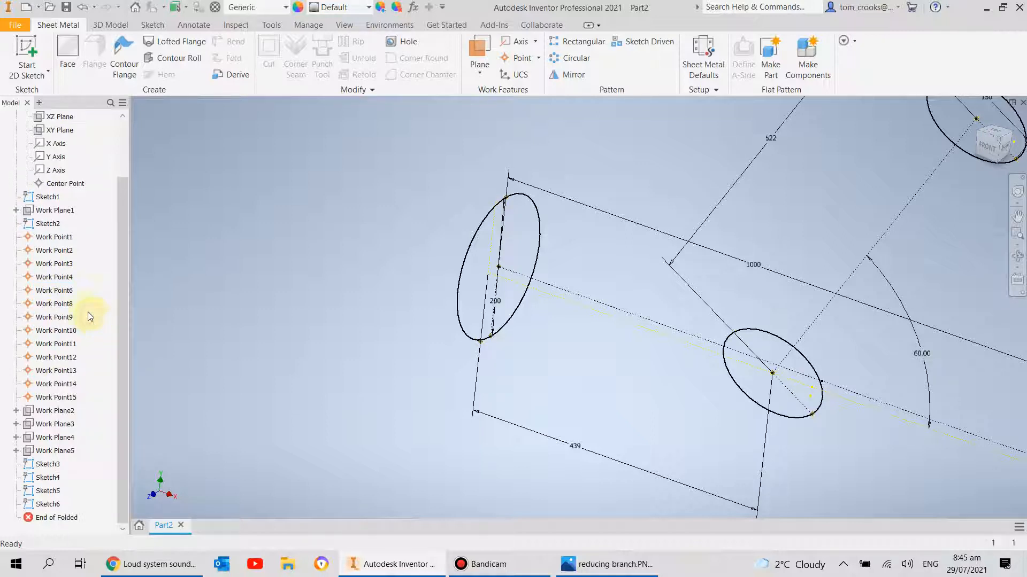
{"action": "left_click", "coordinate": [56, 290]}
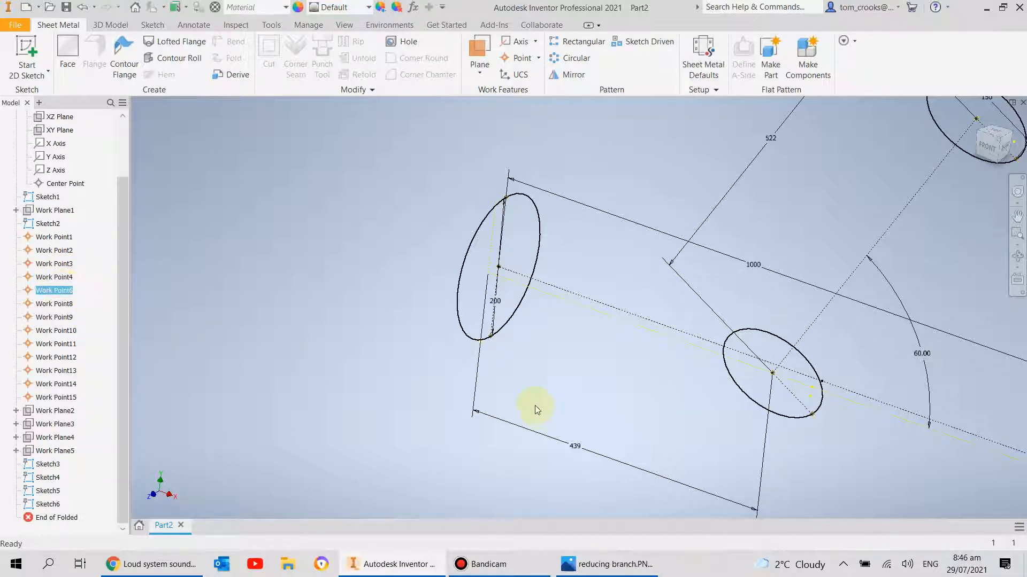
{"action": "scroll", "coordinate": [531, 408], "scroll_direction": "up", "scroll_amount": 5}
{"action": "scroll", "coordinate": [413, 260], "scroll_direction": "down", "scroll_amount": 2}
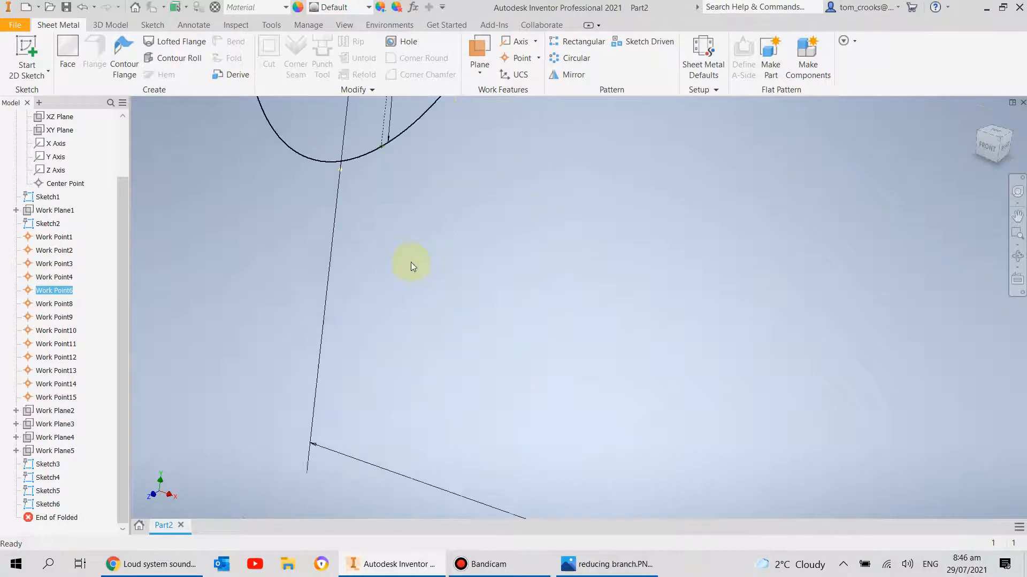
{"action": "right_click", "coordinate": [63, 290]}
{"action": "left_click", "coordinate": [83, 323]}
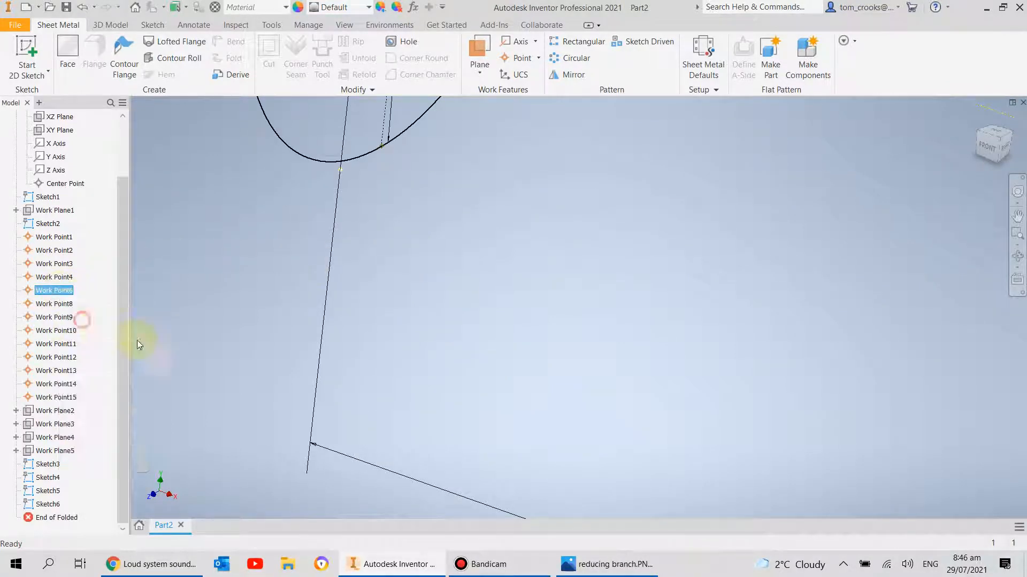
{"action": "scroll", "coordinate": [415, 338], "scroll_direction": "down", "scroll_amount": 3}
{"action": "scroll", "coordinate": [416, 338], "scroll_direction": "down", "scroll_amount": 2}
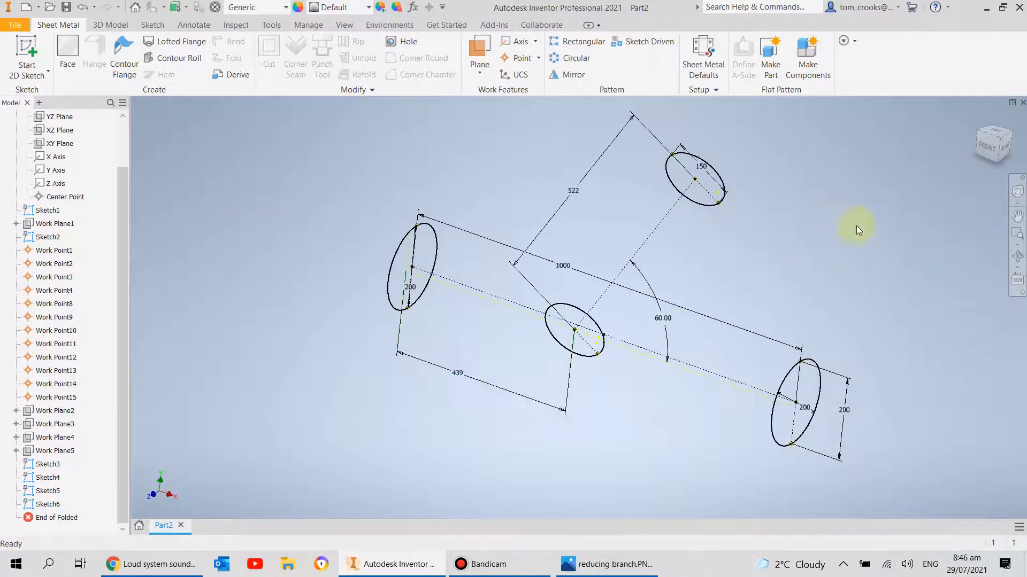
- Override the rule thickness in the sheet metal defaults and set the thickness to 6 mm
{"action": "mouse_move", "coordinate": [732, 334]}
{"action": "middle_mouse_down", "text": "shift"}
{"action": "mouse_move", "coordinate": [589, 362]}
{"action": "mouse_move", "coordinate": [754, 323]}
{"action": "mouse_move", "coordinate": [793, 326]}
{"action": "mouse_move", "coordinate": [770, 327]}
{"action": "middle_mouse_up", "text": "shift"}
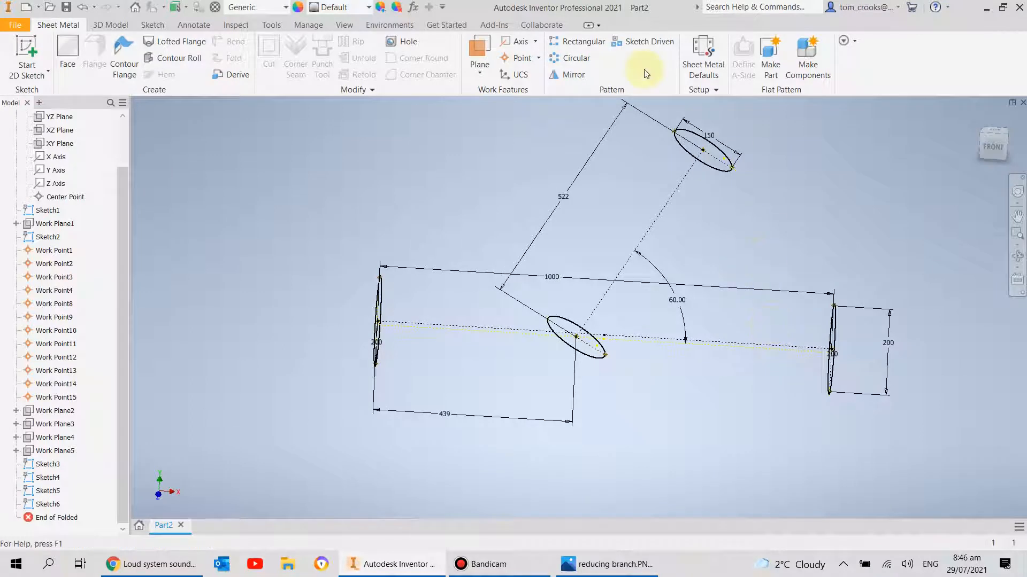
{"action": "left_click", "coordinate": [702, 48]}
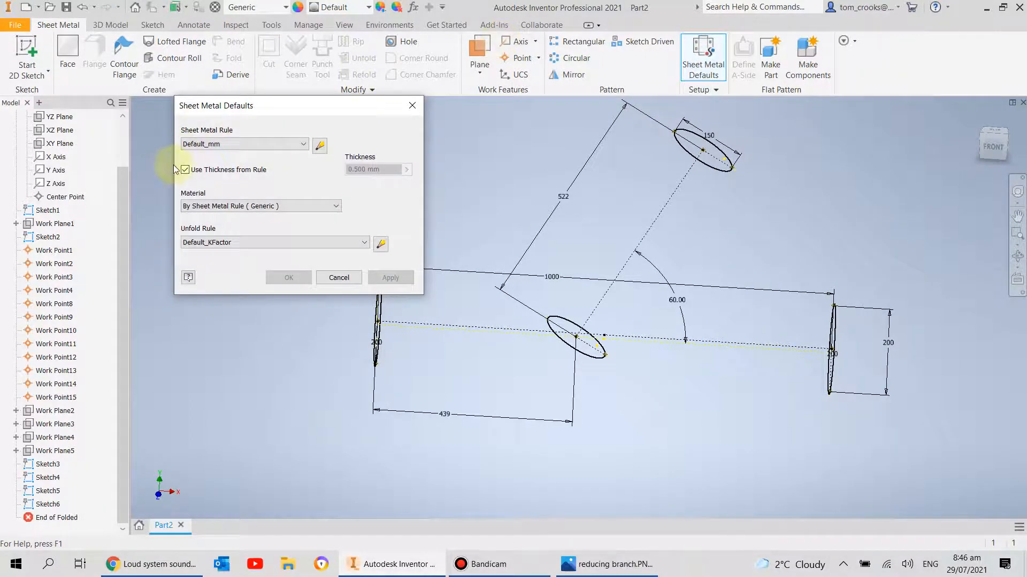
{"action": "left_click", "coordinate": [185, 170]}
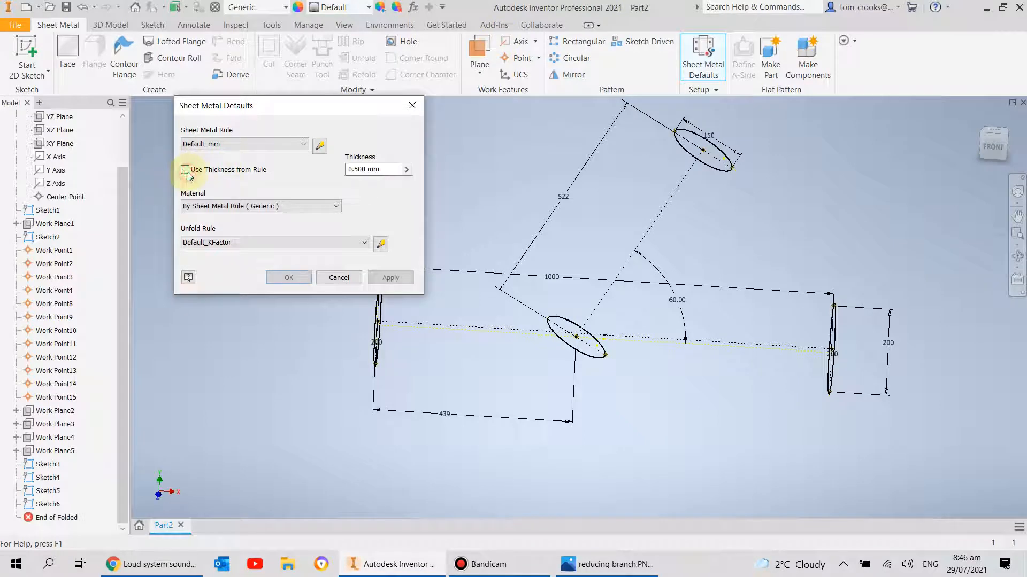
{"action": "left_click", "coordinate": [385, 169]}
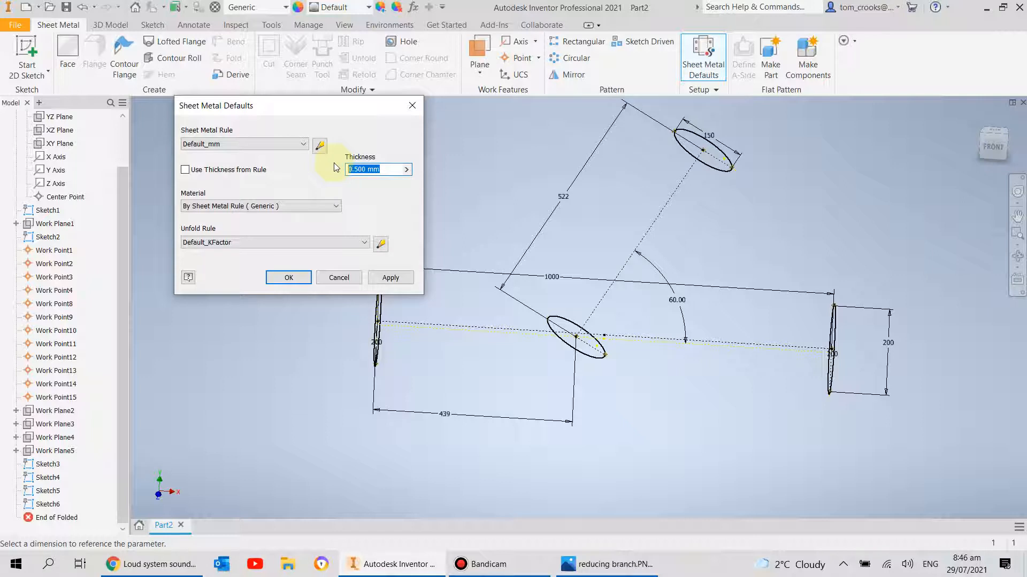
{"action": "type", "text": "6mm"}
{"action": "key", "text": "Return"}
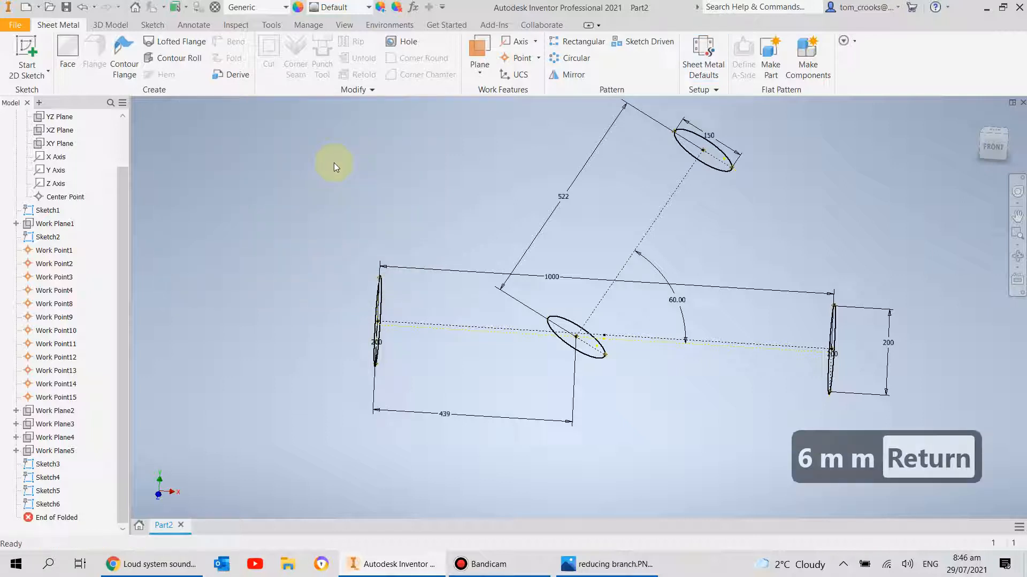
- Save the part as Skeleton in the Reducing Branch folder
{"action": "left_click", "coordinate": [17, 25]}
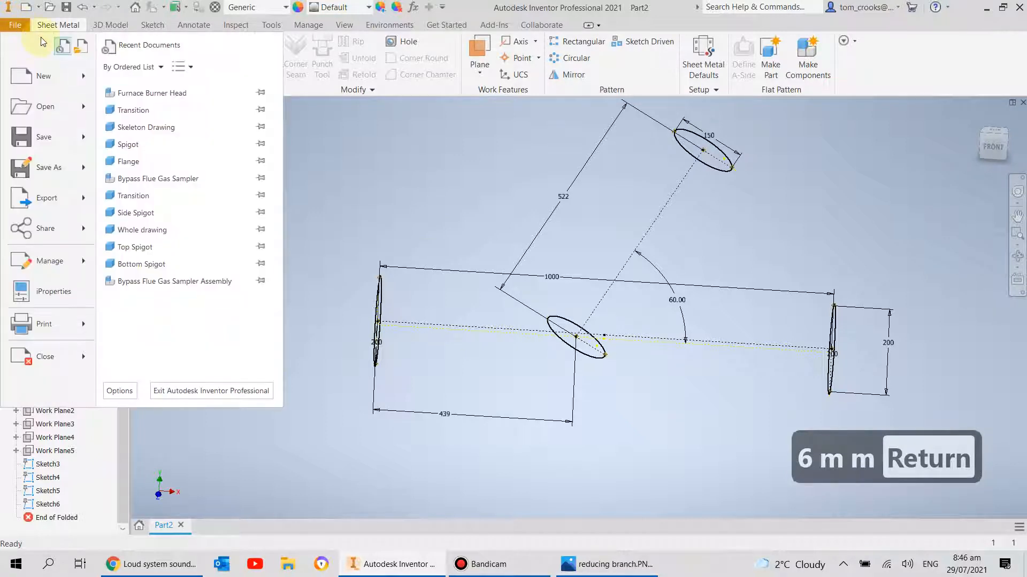
{"action": "left_click", "coordinate": [48, 166]}
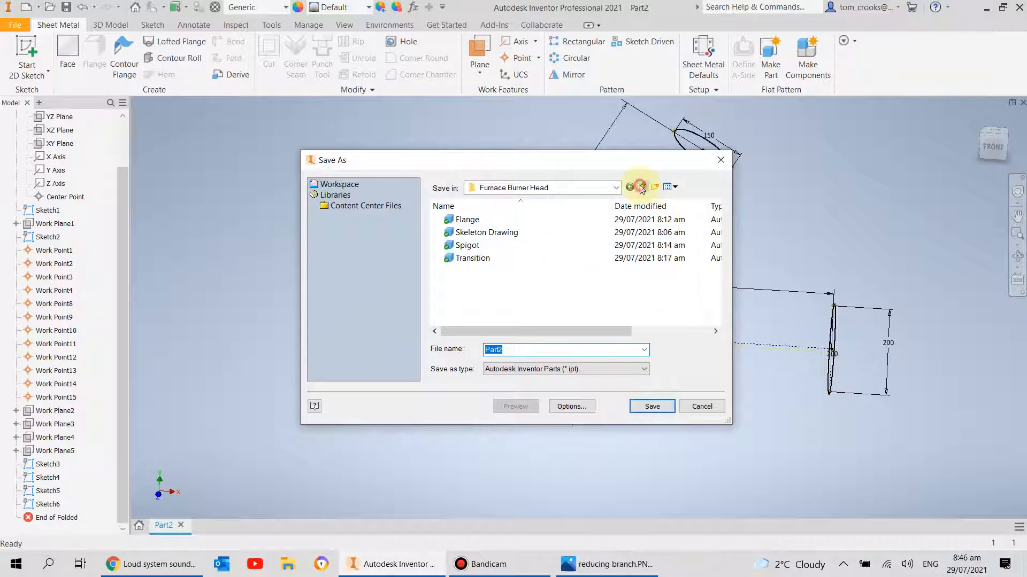
{"action": "left_click", "coordinate": [641, 187]}
{"action": "double_click", "coordinate": [495, 248]}
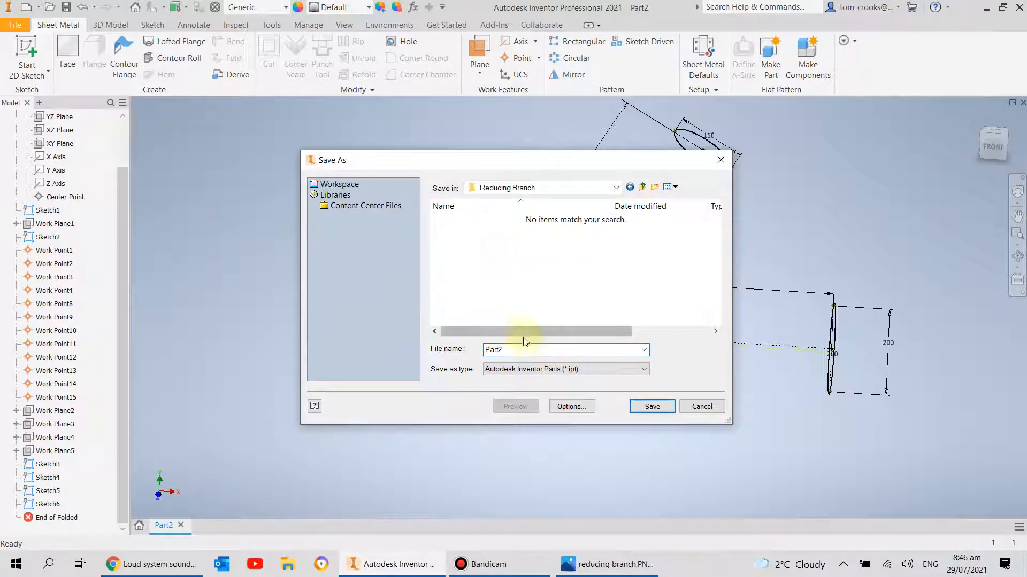
{"action": "type", "text": "S"}
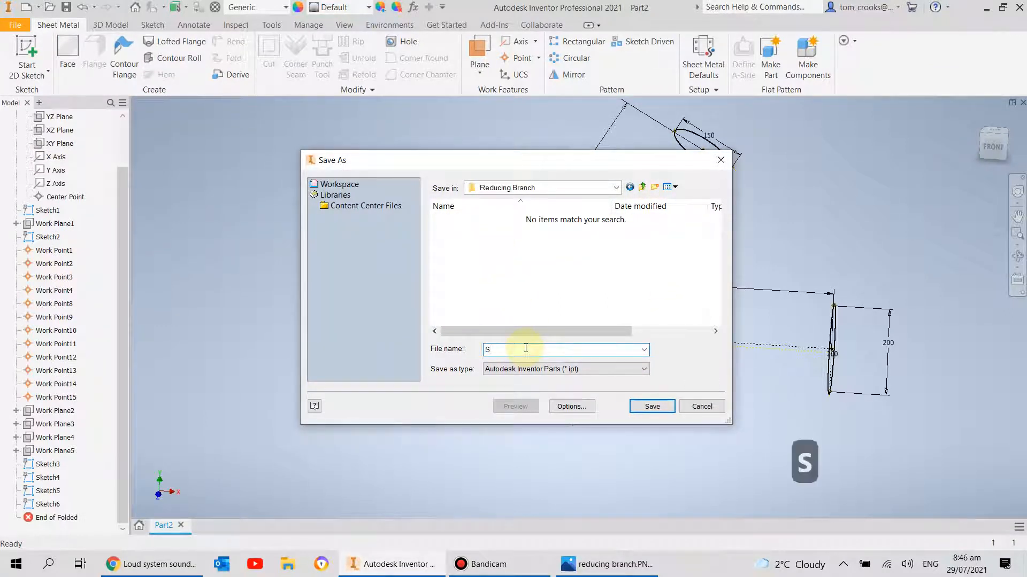
{"action": "type", "text": "keleto"}
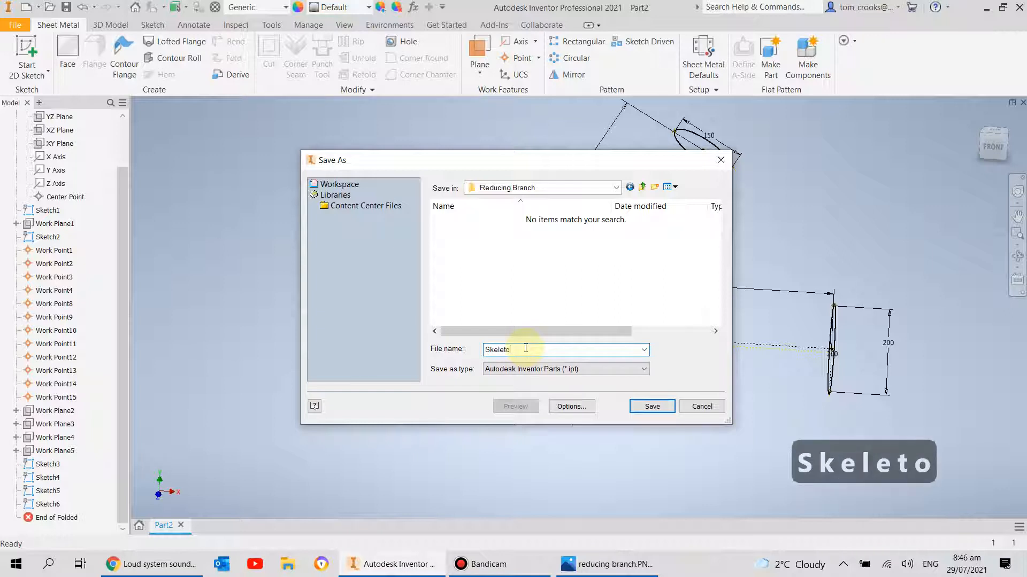
{"action": "type", "text": "n"}
{"action": "left_click", "coordinate": [653, 407]}
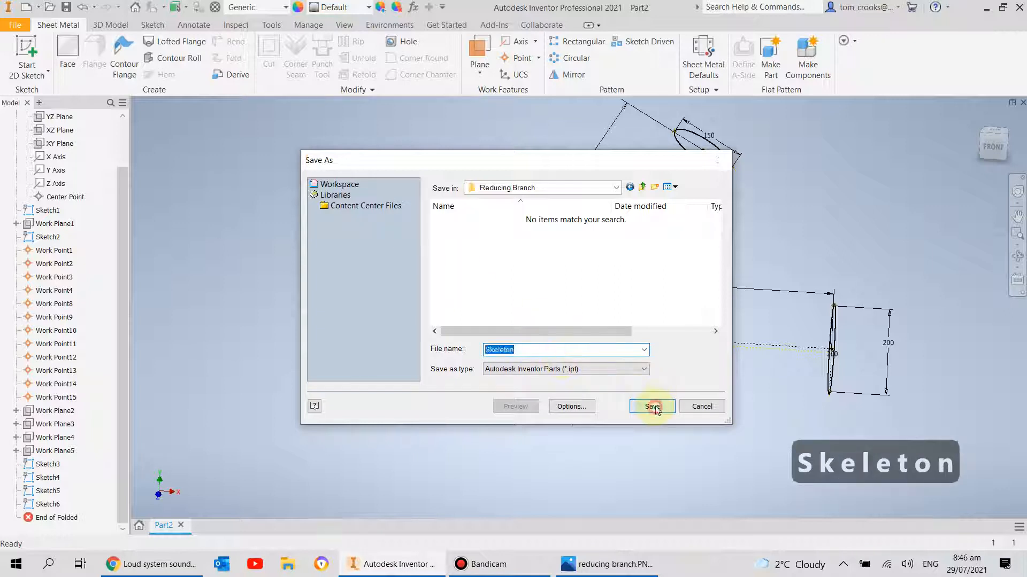
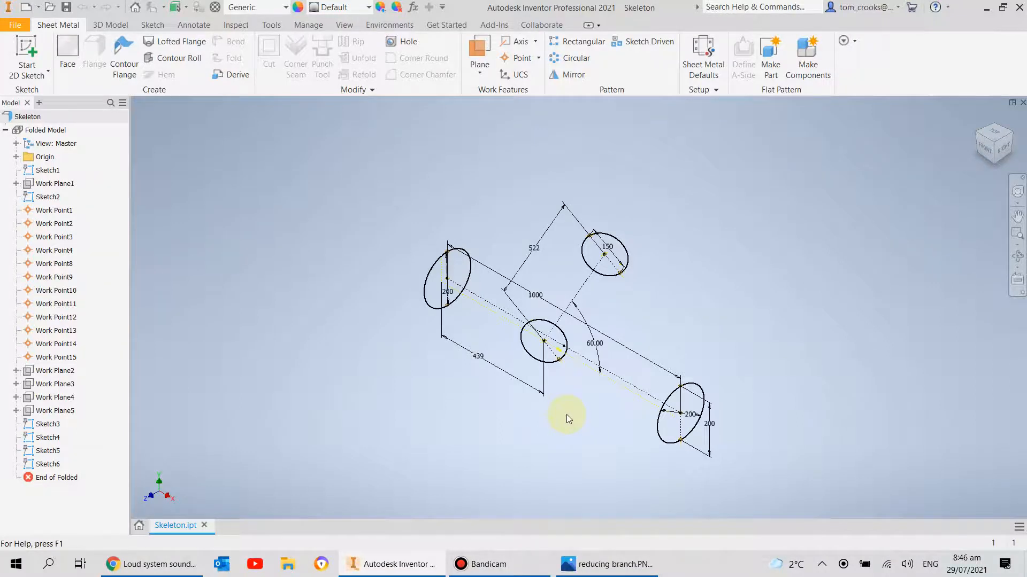
- Set up a lofted flange between the two 200 mm circles at the ends of the main pipe
{"action": "scroll", "coordinate": [566, 415], "scroll_direction": "up", "scroll_amount": 3}
{"action": "scroll", "coordinate": [566, 415], "scroll_direction": "down", "scroll_amount": 4}
{"action": "scroll", "coordinate": [554, 416], "scroll_direction": "up", "scroll_amount": 3}
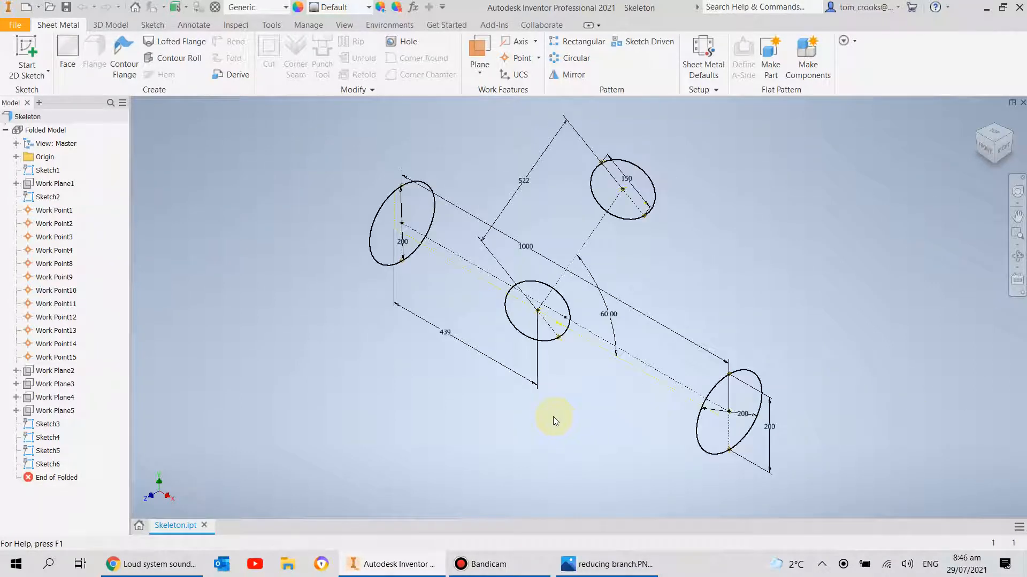
{"action": "left_click", "coordinate": [171, 45]}
{"action": "left_click_drag", "start_coordinate": [760, 152], "coordinate": [285, 120]}
{"action": "middle_click_drag", "start_coordinate": [611, 266], "coordinate": [743, 254]}
{"action": "left_click", "coordinate": [508, 207]}
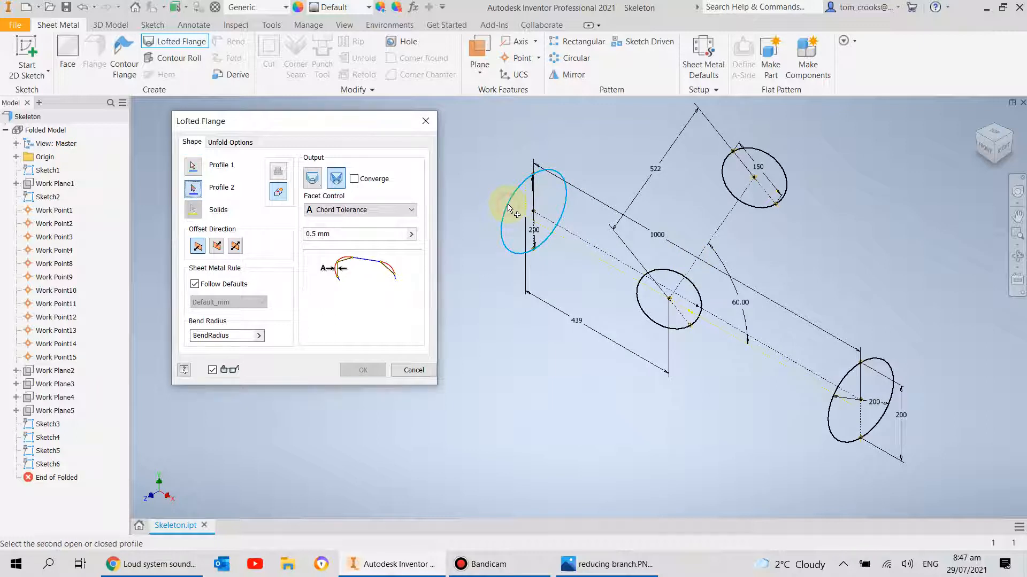
{"action": "left_click", "coordinate": [829, 409]}
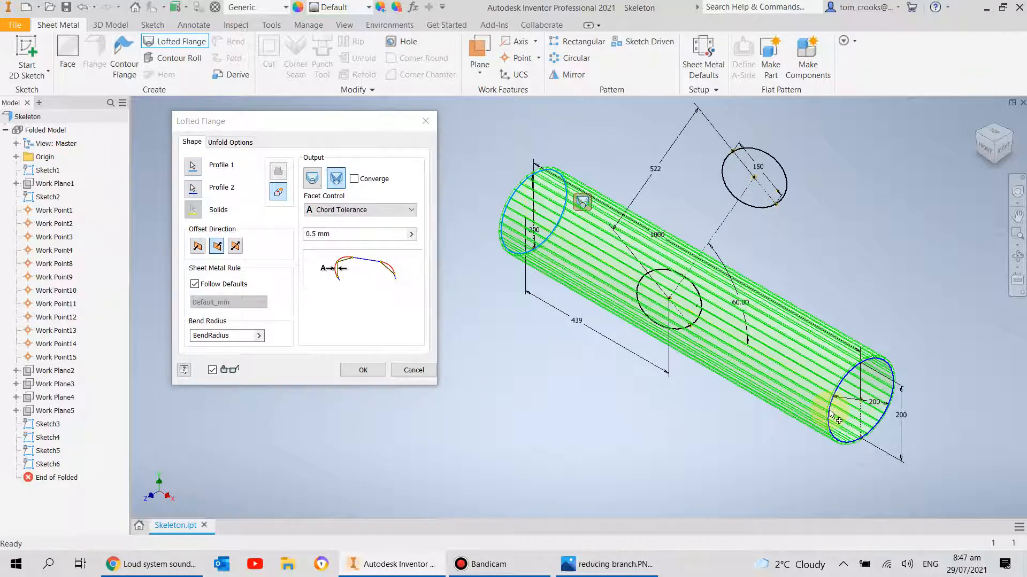
- Switch the lofted flange output to die formed, check the wall offset at the pipe end, and create the main pipe
{"action": "left_click", "coordinate": [312, 181]}
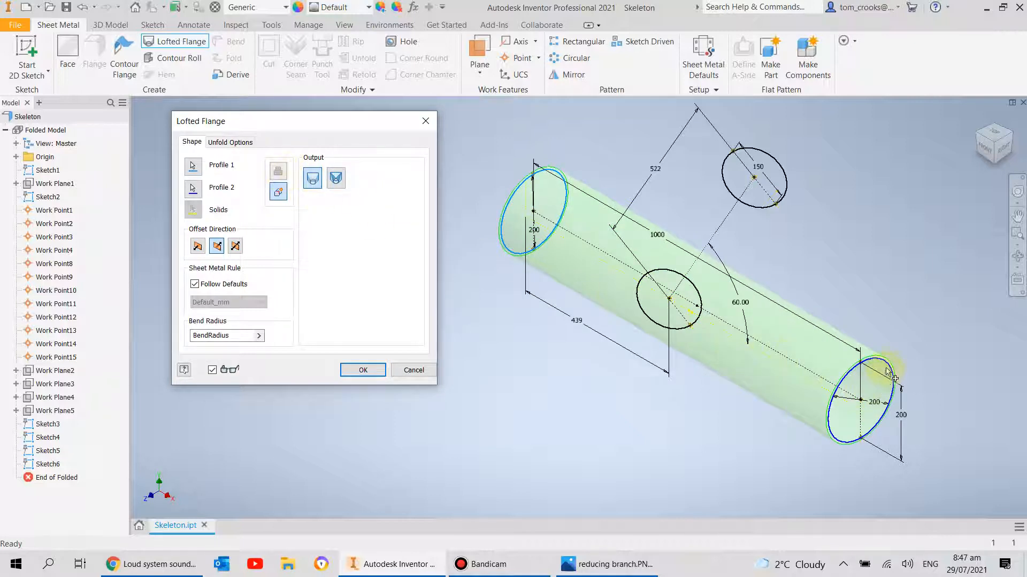
{"action": "scroll", "coordinate": [890, 377], "scroll_direction": "up", "scroll_amount": 5}
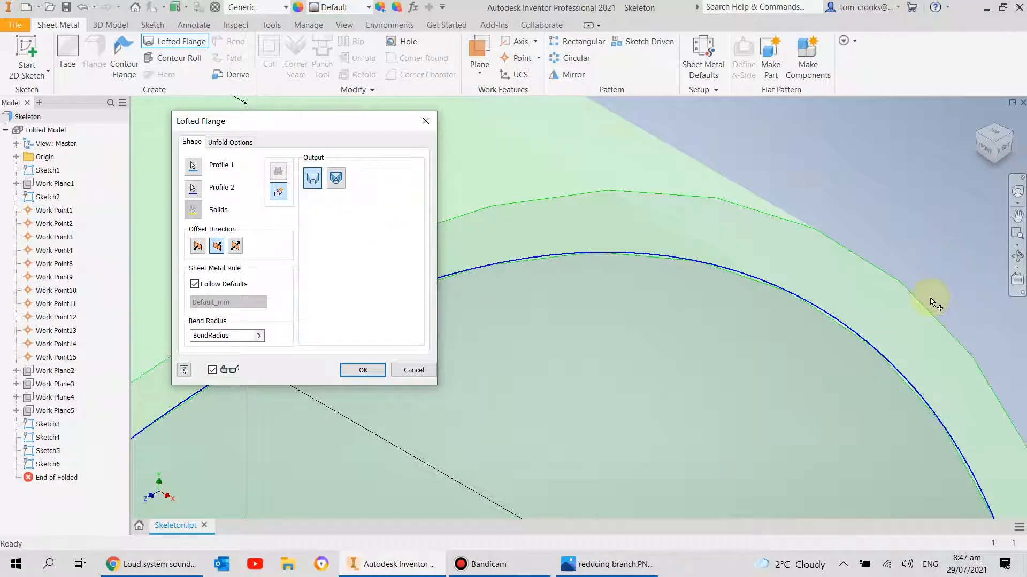
{"action": "scroll", "coordinate": [936, 302], "scroll_direction": "down", "scroll_amount": 5}
{"action": "scroll", "coordinate": [916, 278], "scroll_direction": "down", "scroll_amount": 3}
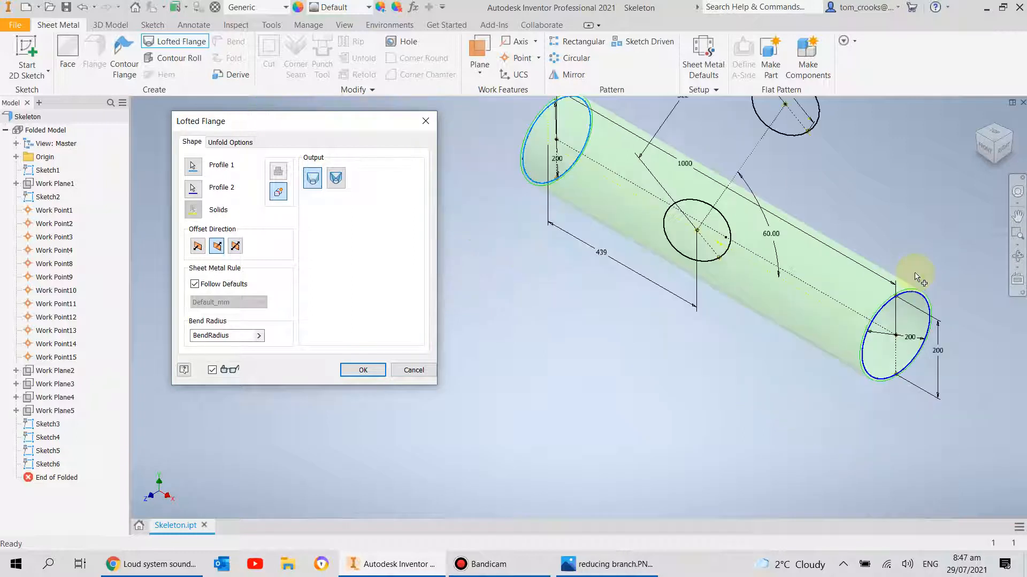
{"action": "middle_click_drag", "start_coordinate": [917, 278], "coordinate": [848, 316]}
{"action": "scroll", "coordinate": [481, 308], "scroll_direction": "down", "scroll_amount": 2}
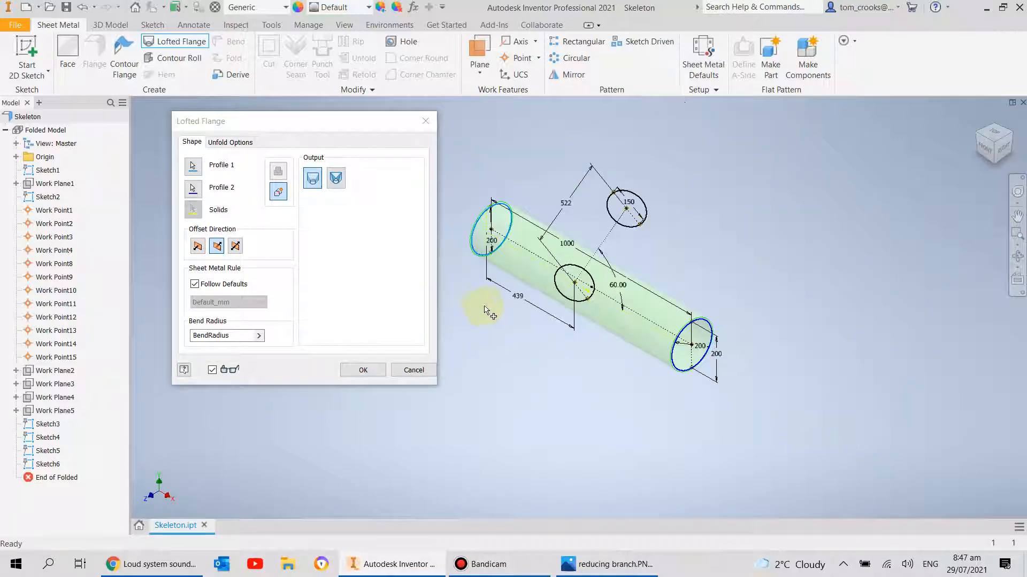
{"action": "left_click", "coordinate": [357, 368]}
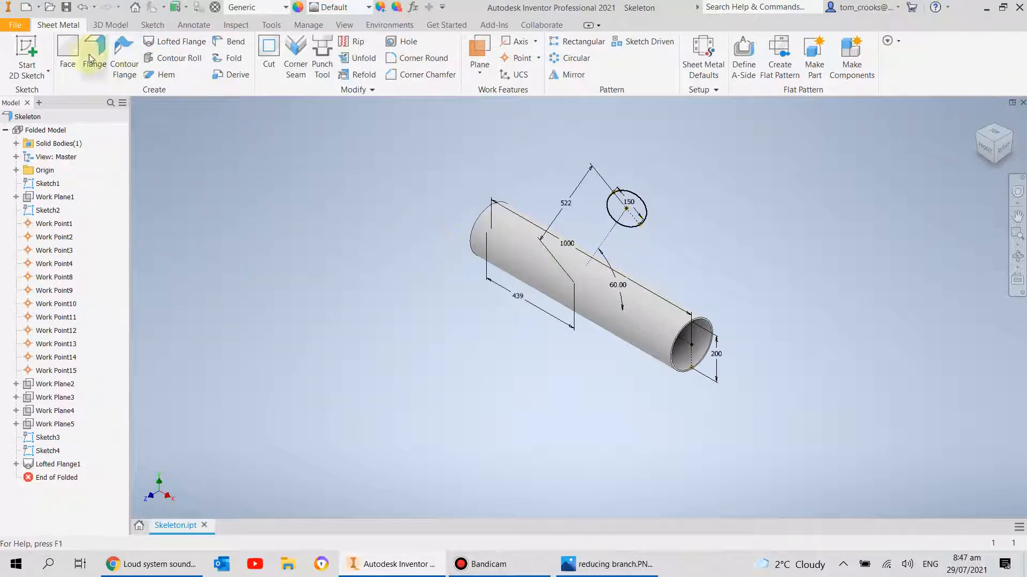
{"action": "left_click", "coordinate": [265, 51]}
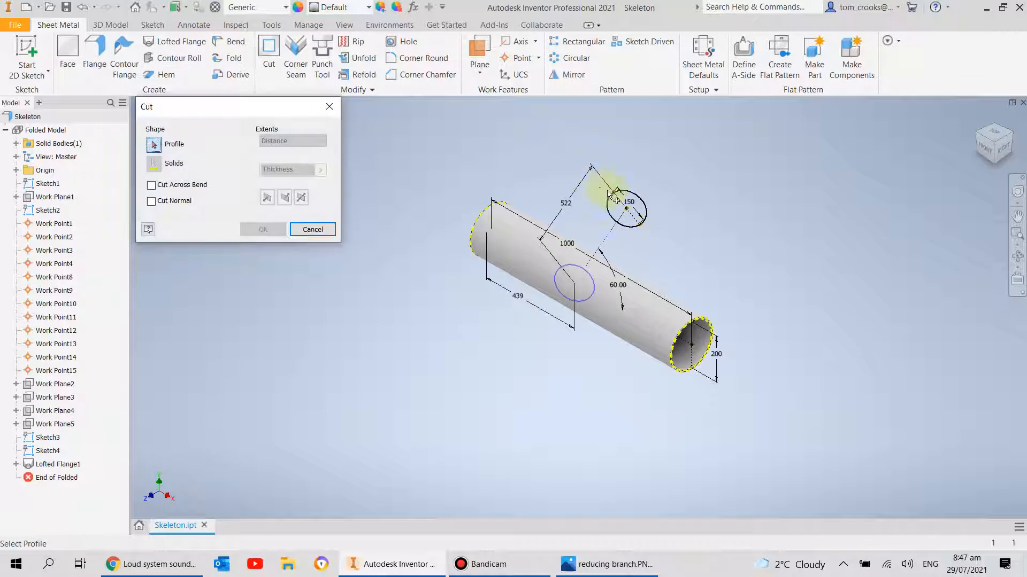
{"action": "left_click", "coordinate": [625, 208]}
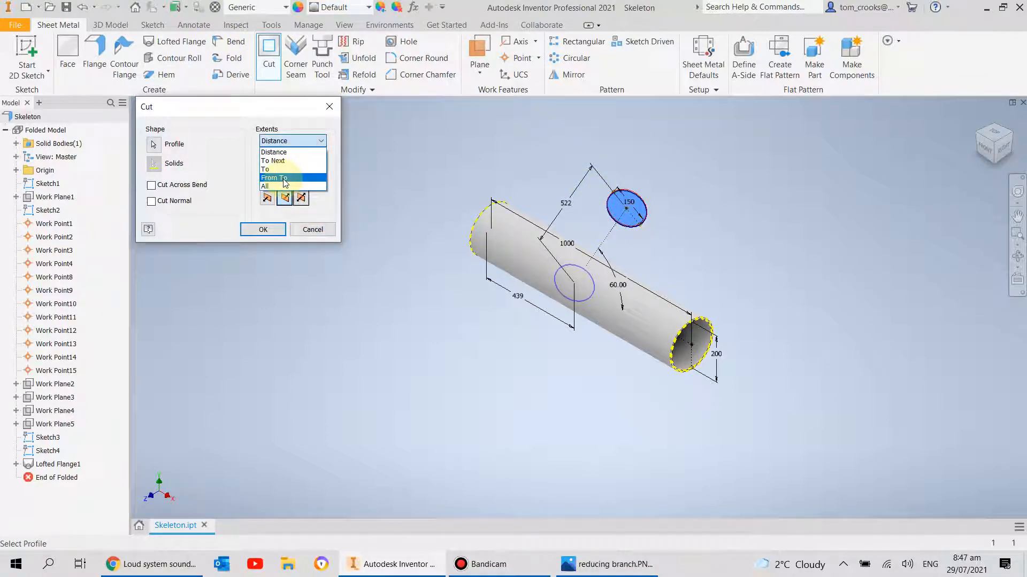
{"action": "left_click", "coordinate": [284, 169]}
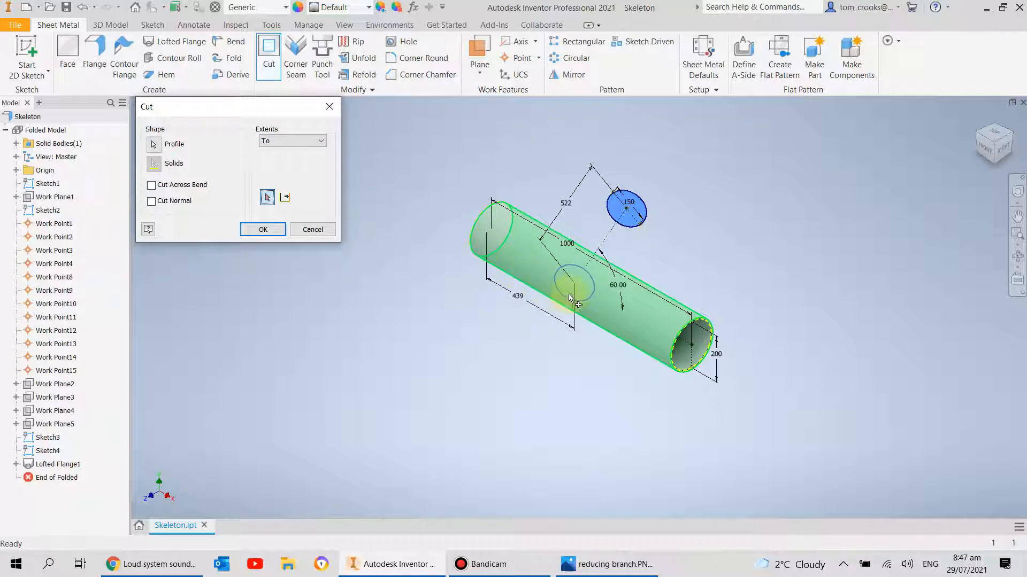
{"action": "middle_click_drag", "start_coordinate": [572, 332], "coordinate": [551, 319], "text": "shift"}
{"action": "scroll", "coordinate": [587, 295], "scroll_direction": "up", "scroll_amount": 3}
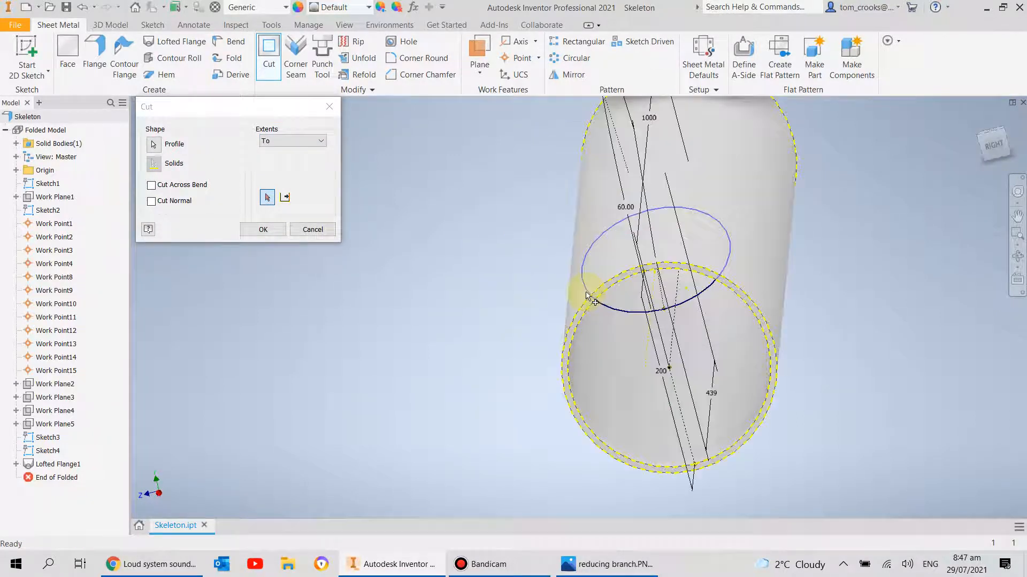
{"action": "left_click", "coordinate": [640, 314]}
{"action": "scroll", "coordinate": [588, 316], "scroll_direction": "down", "scroll_amount": 3}
{"action": "middle_click_drag", "start_coordinate": [511, 328], "coordinate": [557, 328]}
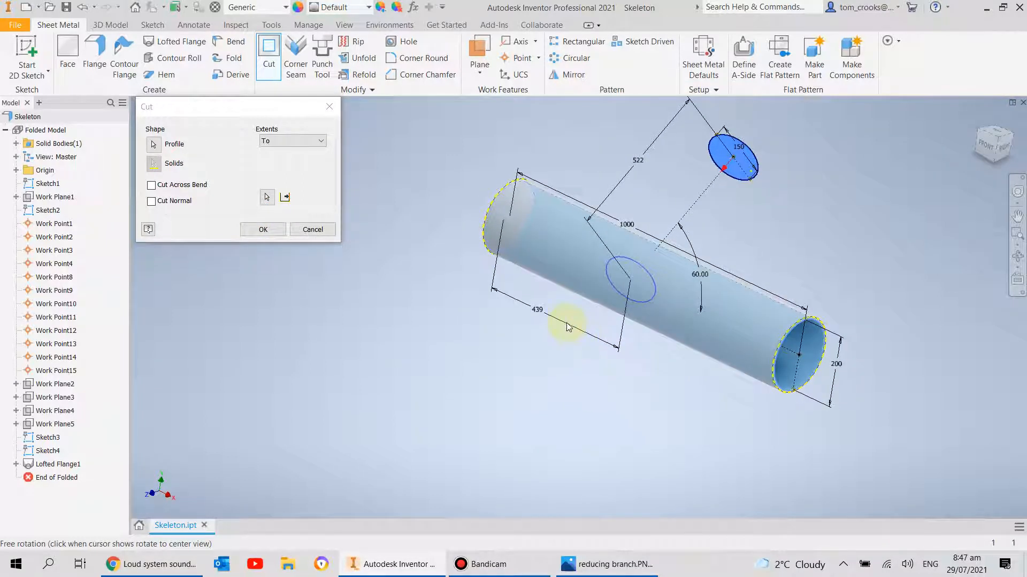
{"action": "key", "text": "Escape"}
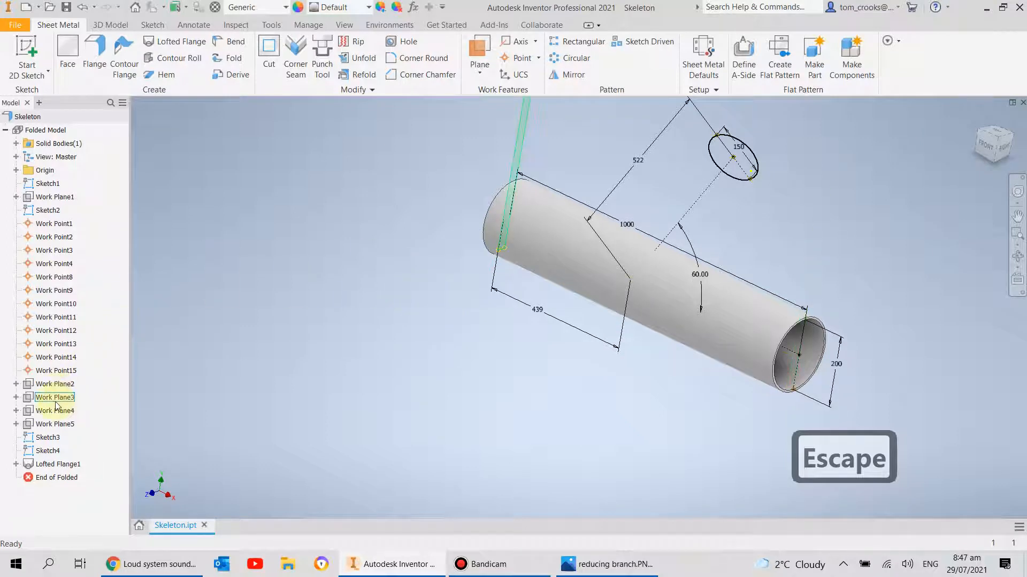
- Make Work Plane5, the plane across the main pipe at the branch's lower end, visible
{"action": "left_click", "coordinate": [52, 428]}
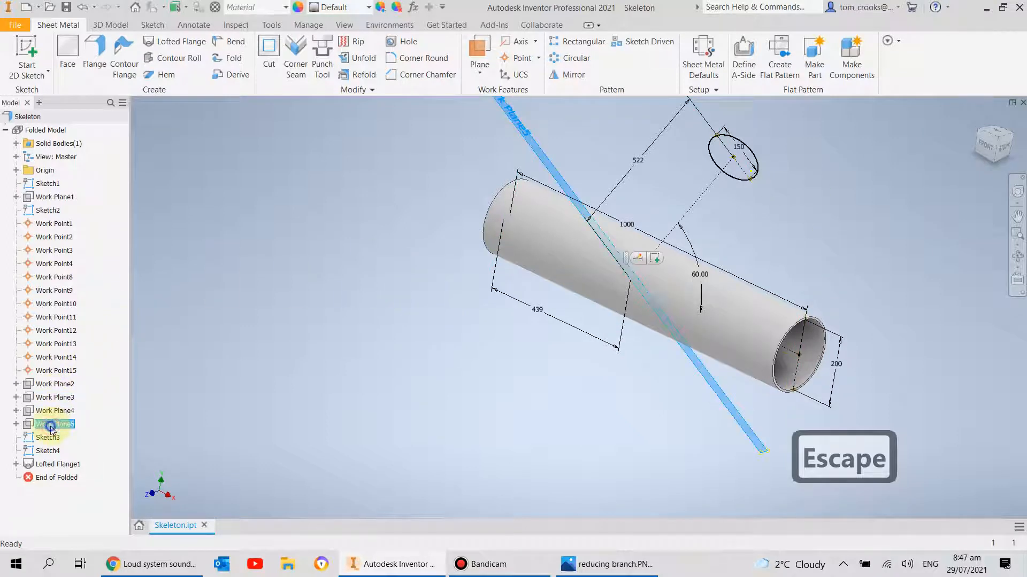
{"action": "right_click", "coordinate": [52, 428]}
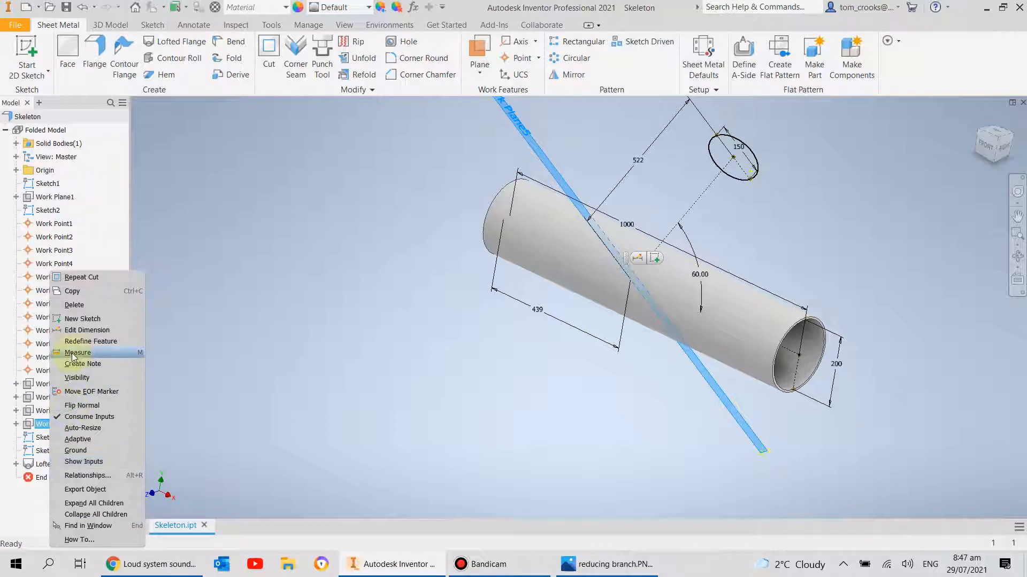
{"action": "left_click", "coordinate": [71, 378]}
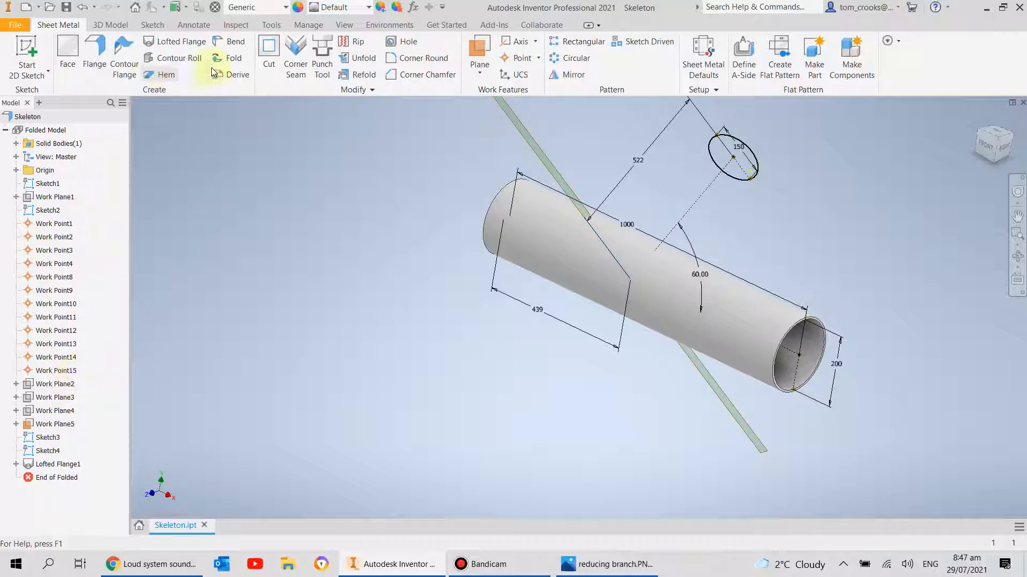
{"action": "left_click", "coordinate": [269, 54]}
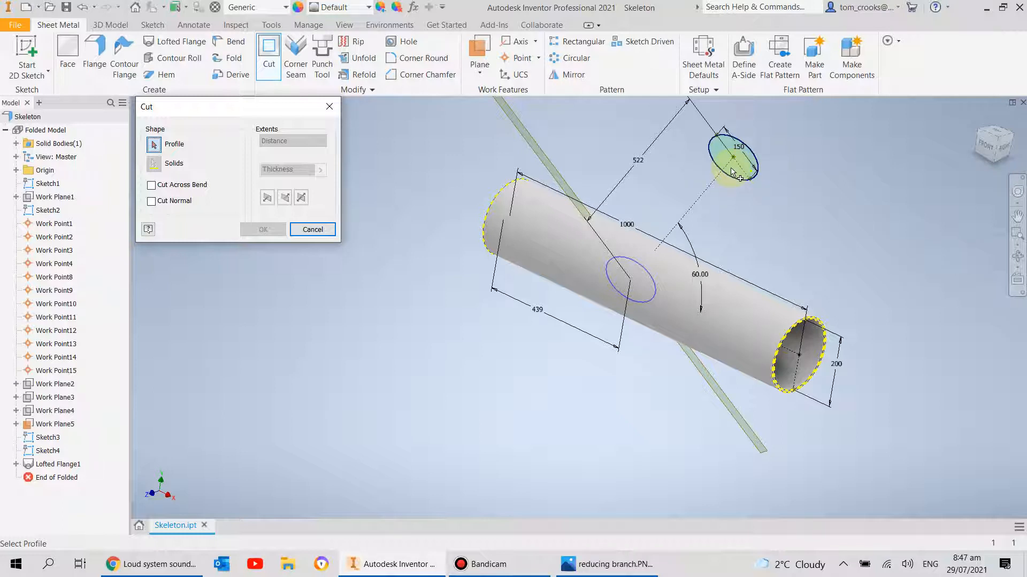
{"action": "key", "text": "Escape"}
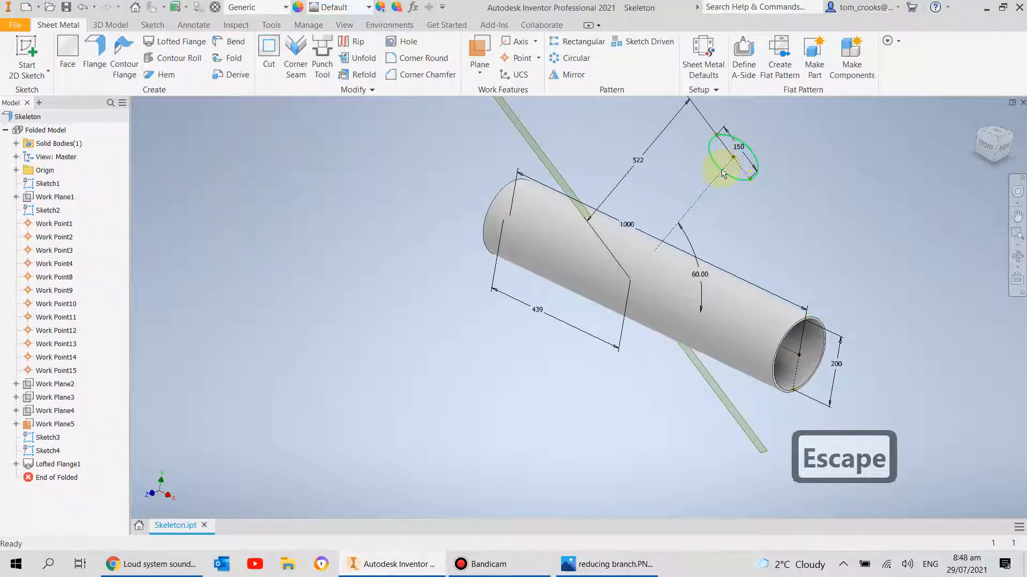
{"action": "right_click", "coordinate": [47, 438]}
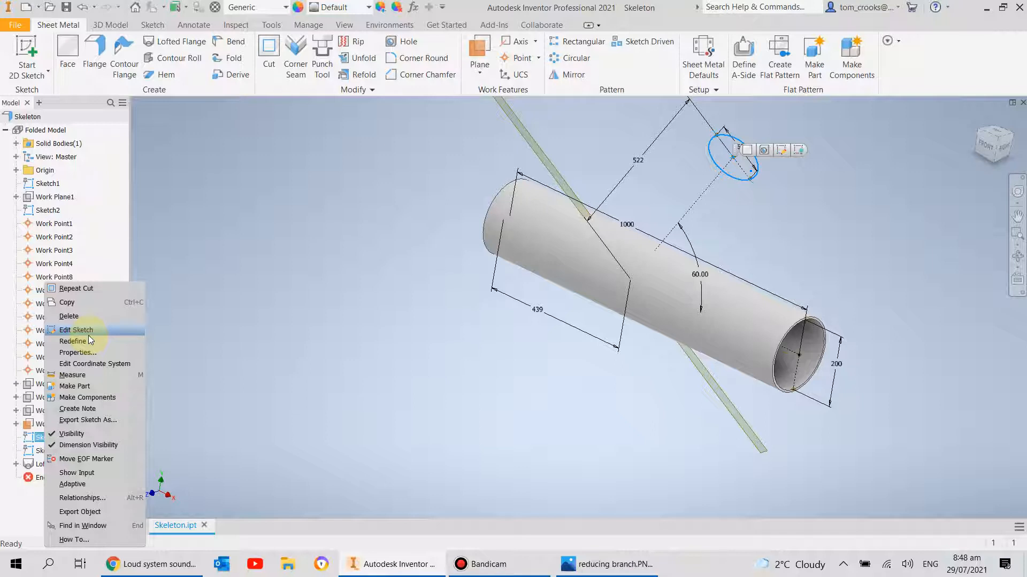
{"action": "left_click", "coordinate": [356, 238]}
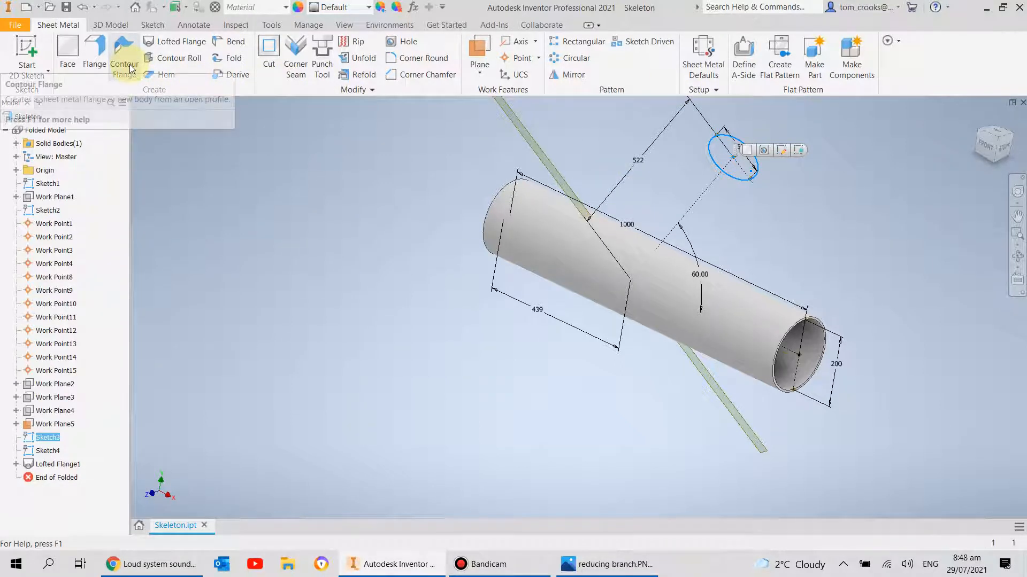
- Cut the 150 mm branch circle into the main pipe with the extents set to To, ending at Work Plane5
{"action": "left_click", "coordinate": [263, 52]}
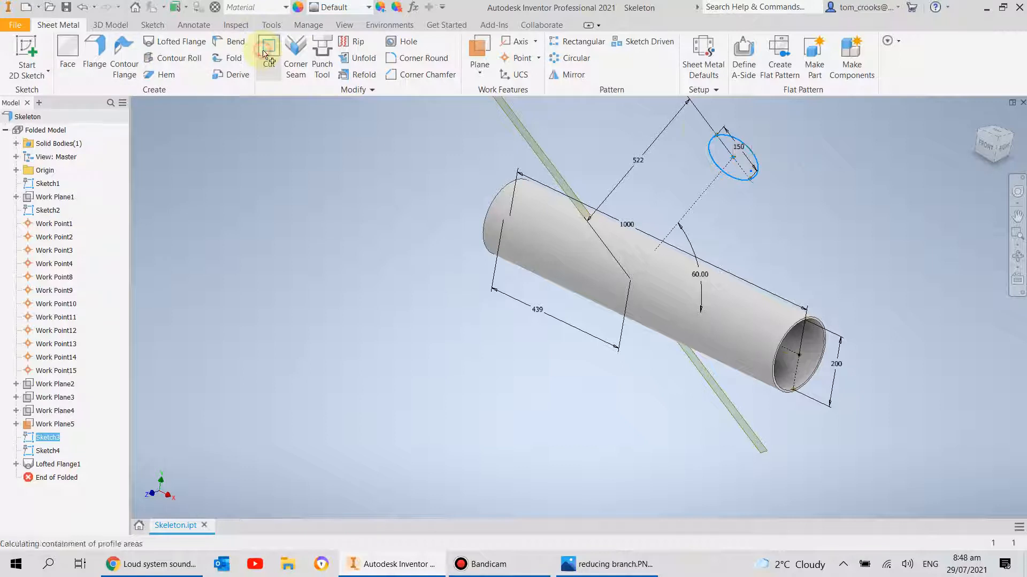
{"action": "left_click", "coordinate": [723, 156]}
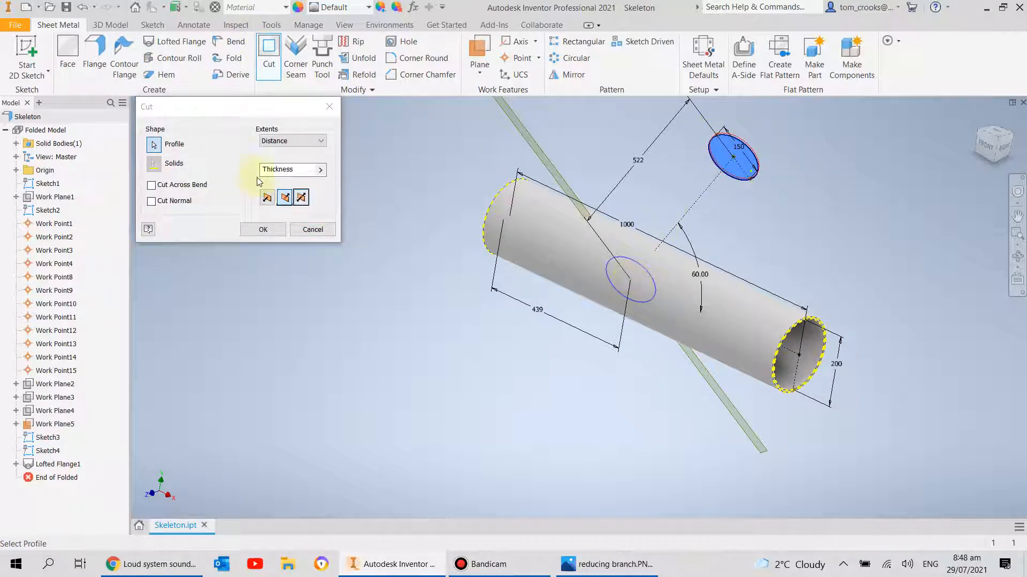
{"action": "left_click", "coordinate": [318, 141]}
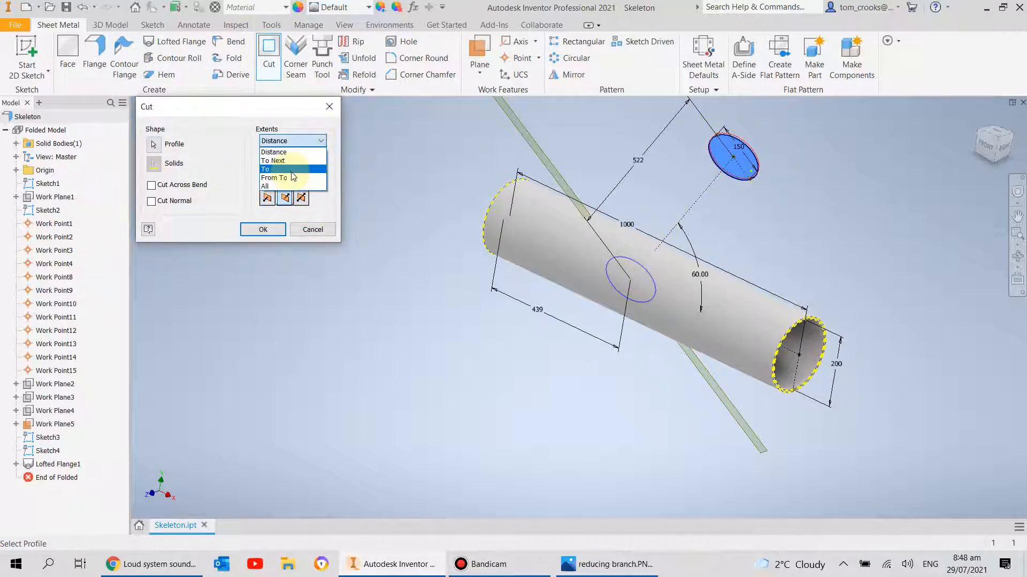
{"action": "left_click", "coordinate": [290, 170]}
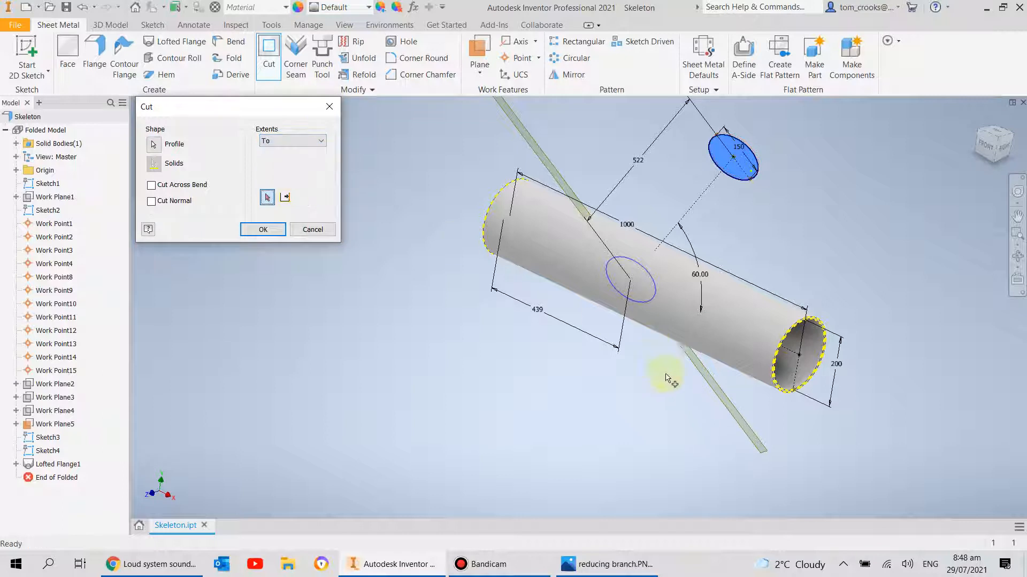
{"action": "left_click", "coordinate": [702, 377]}
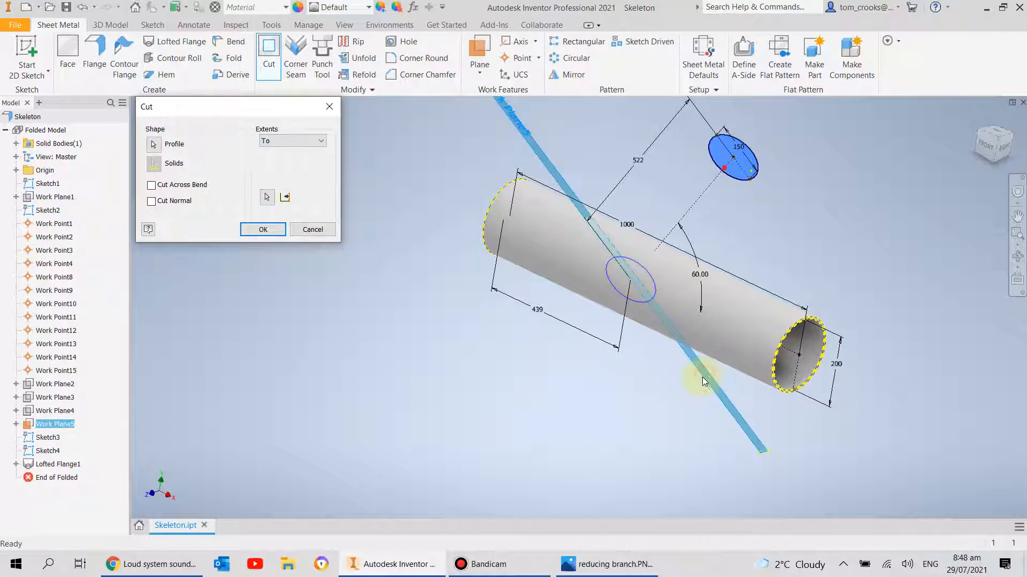
{"action": "left_click", "coordinate": [264, 230]}
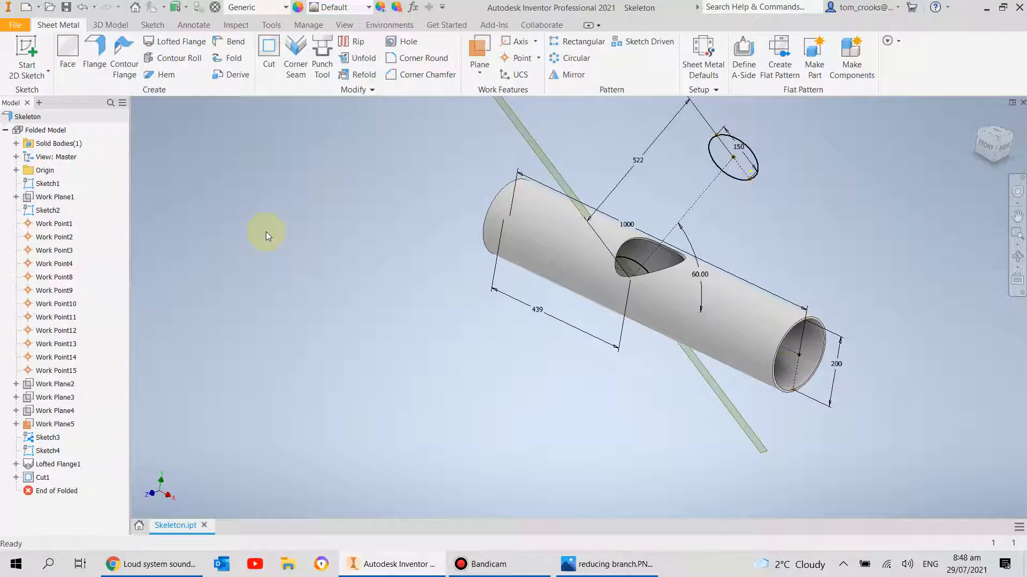
{"action": "middle_click_drag", "start_coordinate": [322, 247], "coordinate": [358, 246], "text": "shift"}
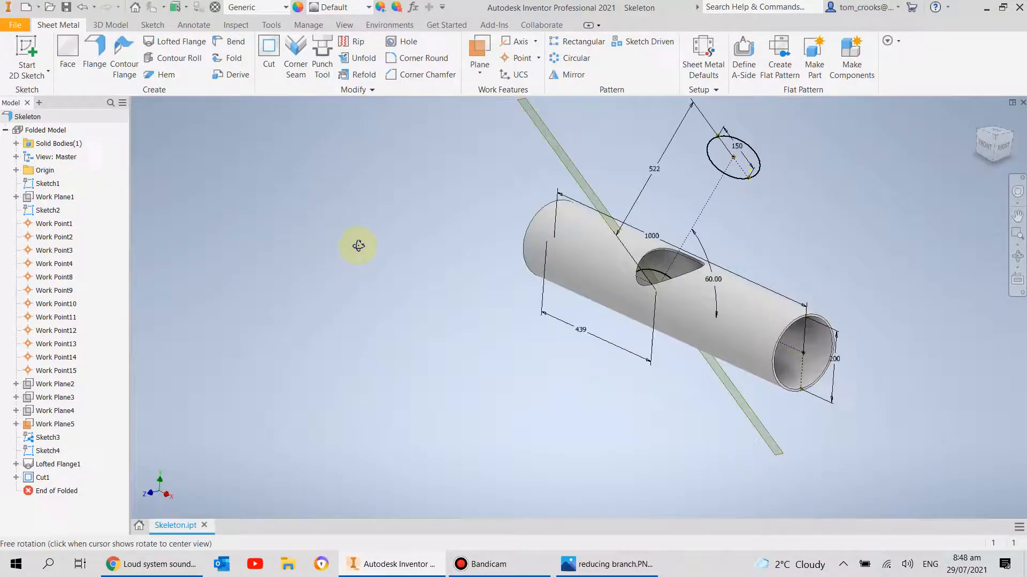
- Inspect the branch opening in the main pipe, and hide Sketch3 with the 150 mm circle and Work Plane5
{"action": "scroll", "coordinate": [601, 259], "scroll_direction": "up", "scroll_amount": 5}
{"action": "scroll", "coordinate": [578, 299], "scroll_direction": "down", "scroll_amount": 2}
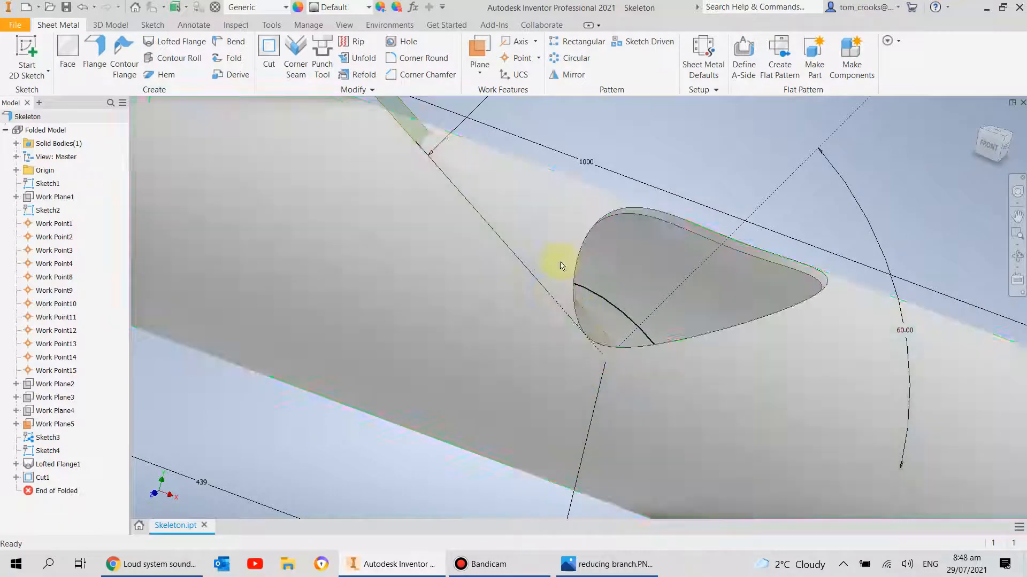
{"action": "scroll", "coordinate": [689, 316], "scroll_direction": "down", "scroll_amount": 2}
{"action": "scroll", "coordinate": [549, 305], "scroll_direction": "down", "scroll_amount": 3}
{"action": "middle_click_drag", "start_coordinate": [550, 304], "coordinate": [603, 310], "text": "shift"}
{"action": "scroll", "coordinate": [558, 309], "scroll_direction": "down", "scroll_amount": 3}
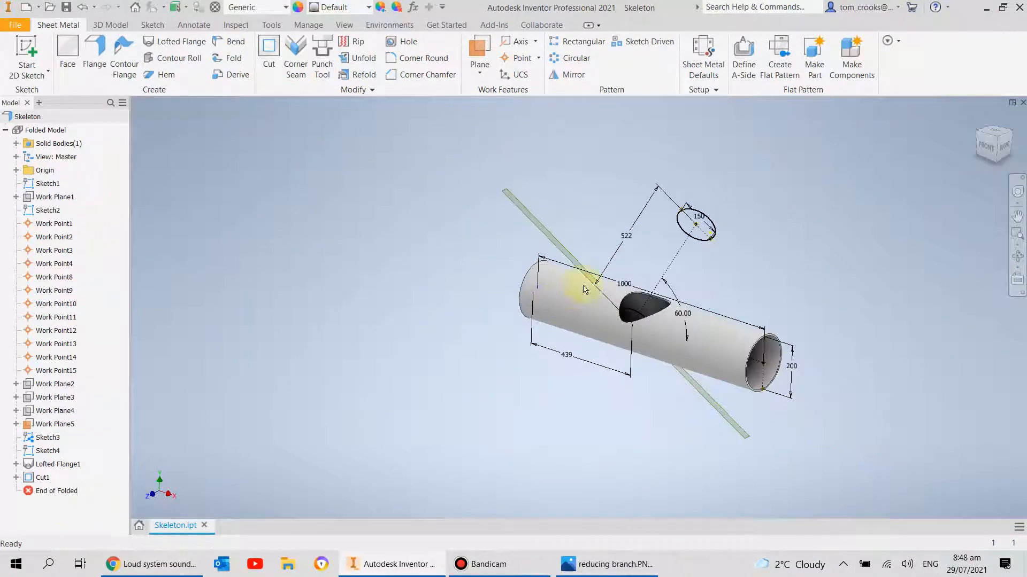
{"action": "right_click", "coordinate": [39, 438]}
{"action": "left_click", "coordinate": [49, 447]}
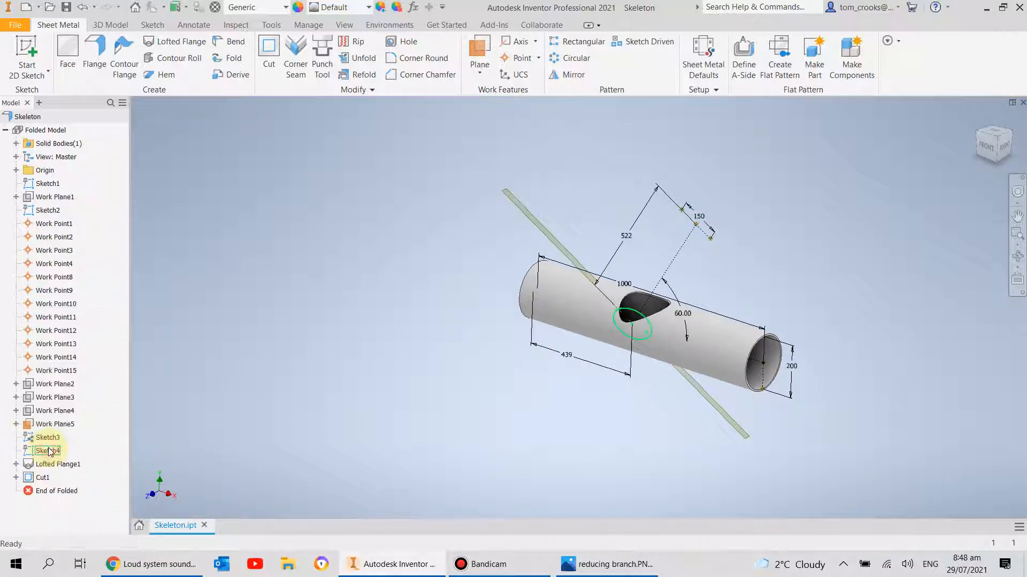
{"action": "right_click", "coordinate": [37, 438]}
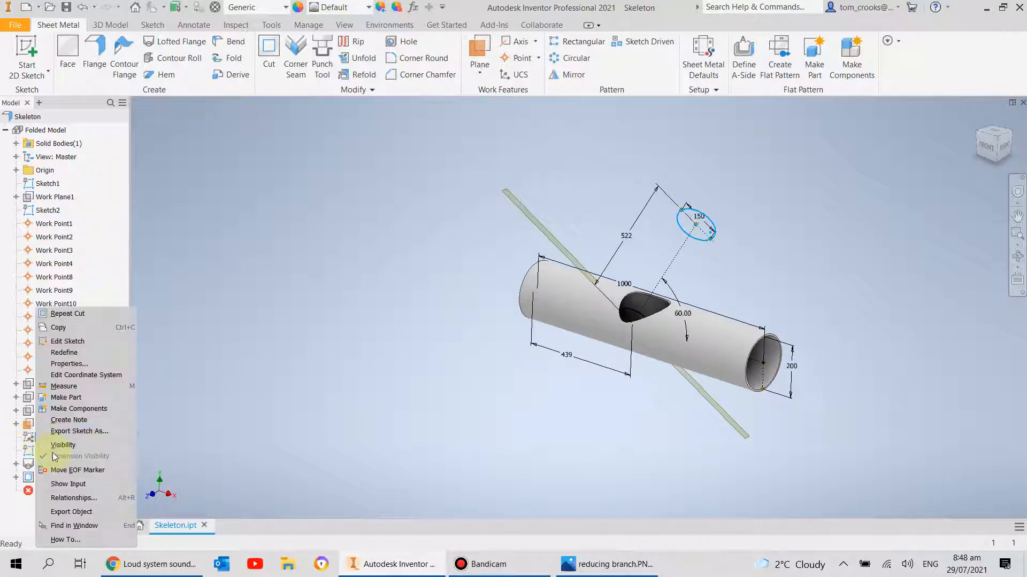
{"action": "left_click", "coordinate": [27, 426]}
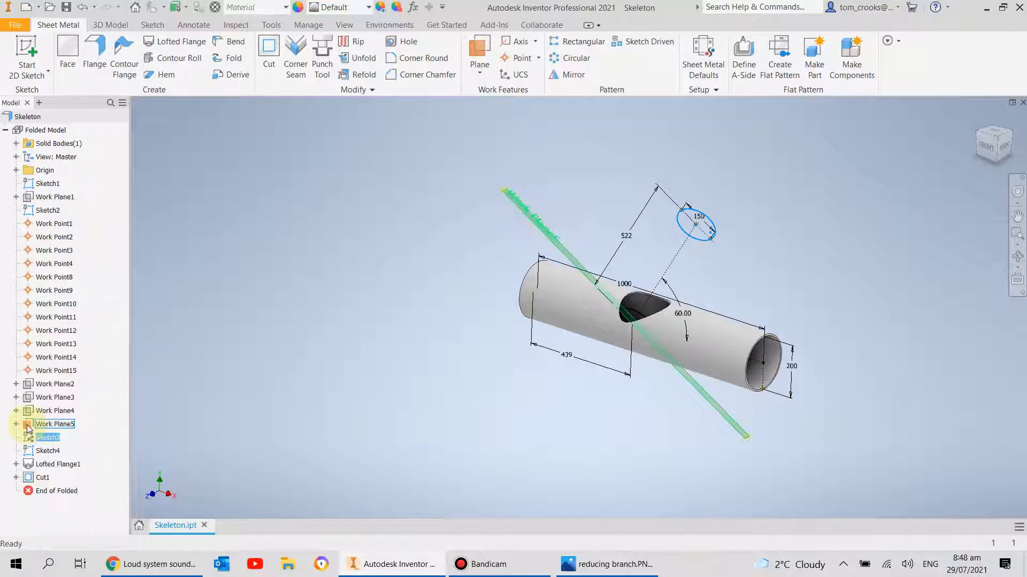
{"action": "right_click", "coordinate": [28, 426]}
{"action": "left_click", "coordinate": [47, 379]}
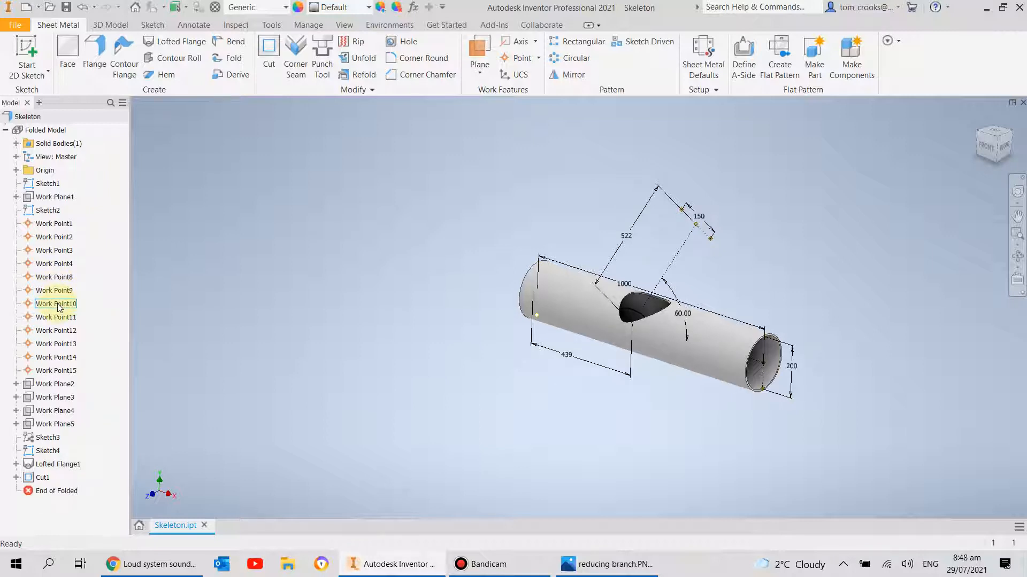
- Hide all work features from Work Point1 through Work Plane5, and make only Work Point10 visible again
{"action": "left_click", "coordinate": [53, 224], "text": "shift"}
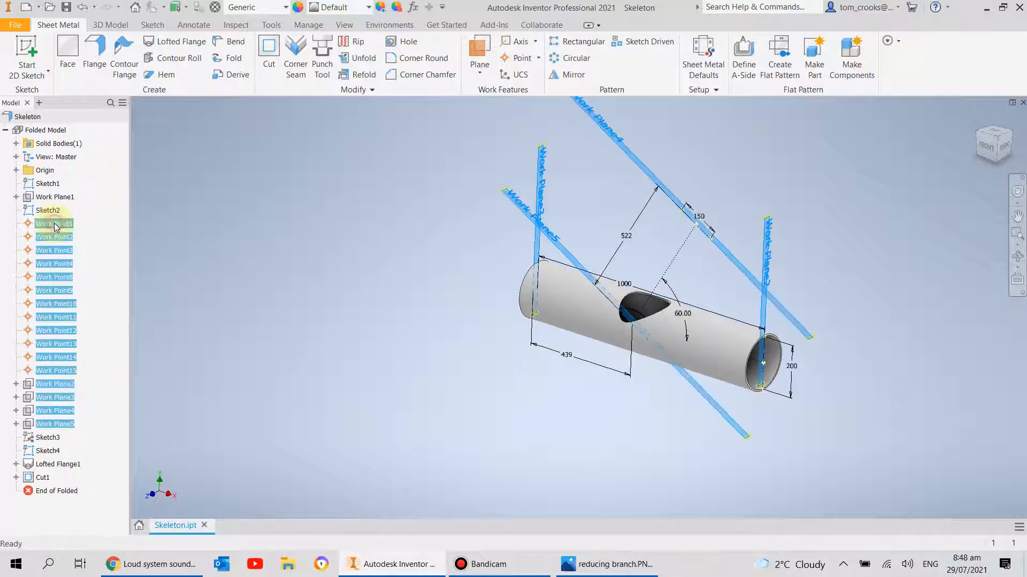
{"action": "right_click", "coordinate": [54, 227]}
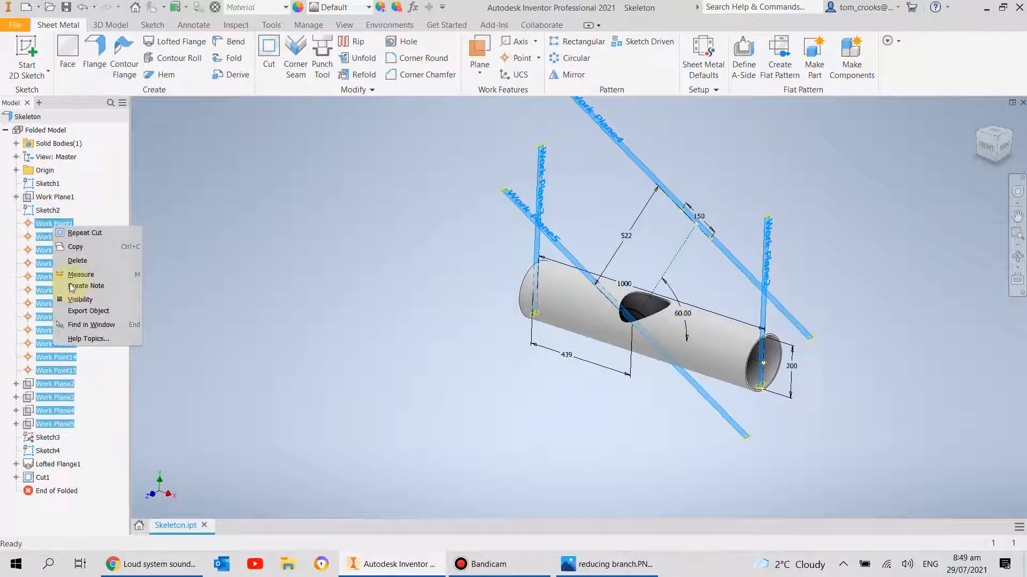
{"action": "left_click", "coordinate": [73, 299]}
{"action": "right_click", "coordinate": [54, 303]}
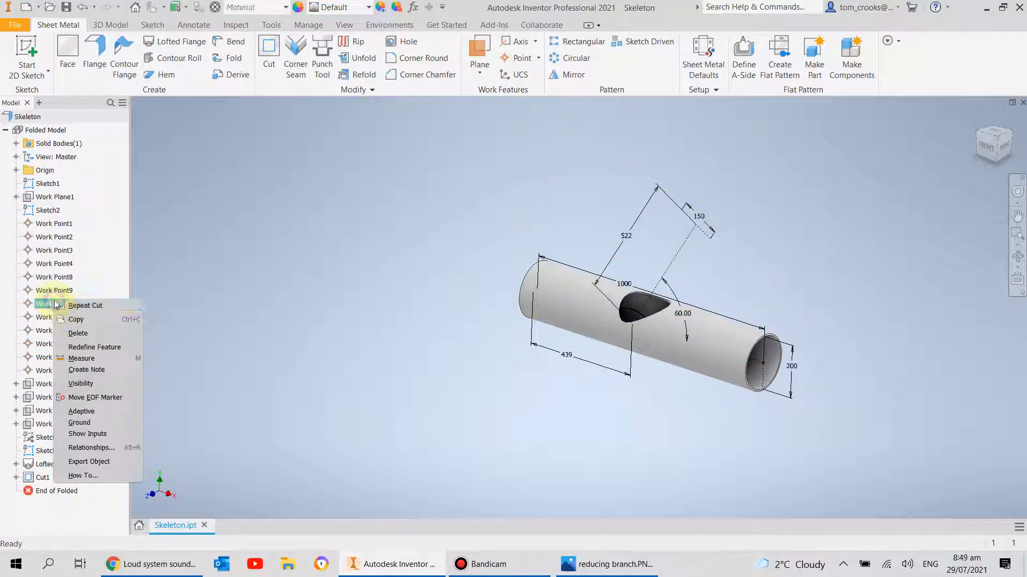
{"action": "left_click", "coordinate": [86, 384]}
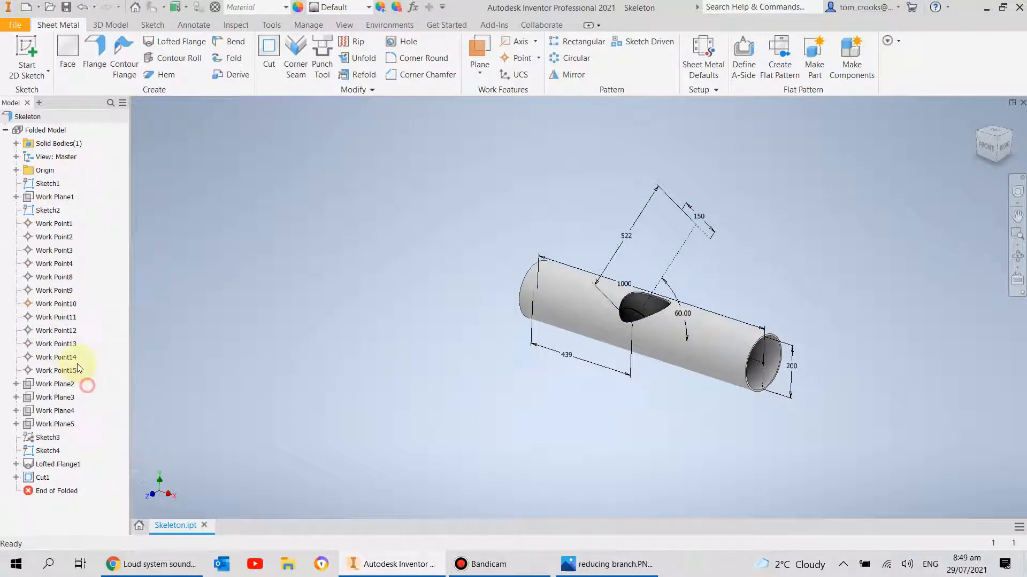
- Hide Sketch2, Sketch1 and Sketch4 so that only the main pipe body remains displayed
{"action": "right_click", "coordinate": [46, 208]}
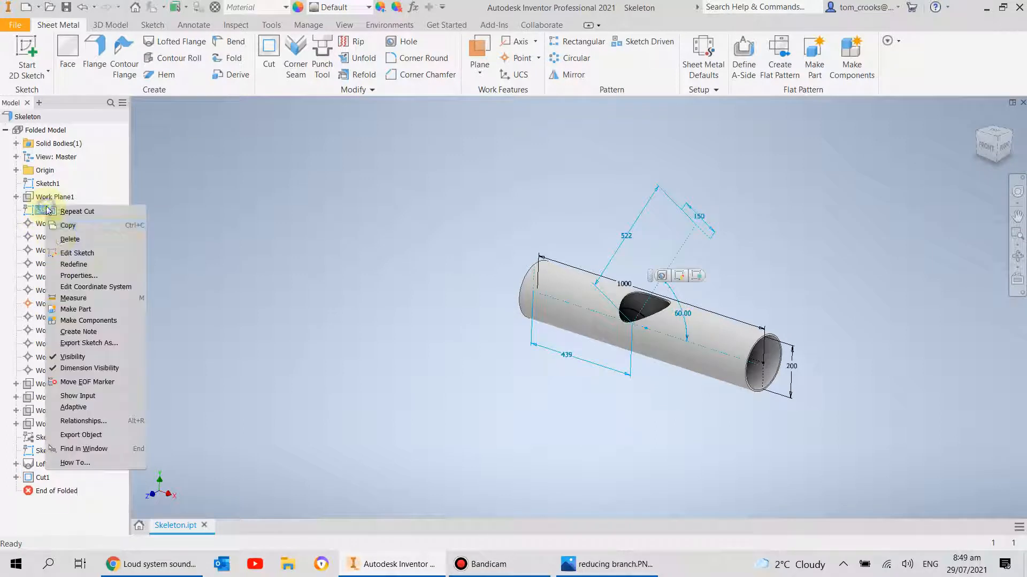
{"action": "left_click", "coordinate": [74, 355]}
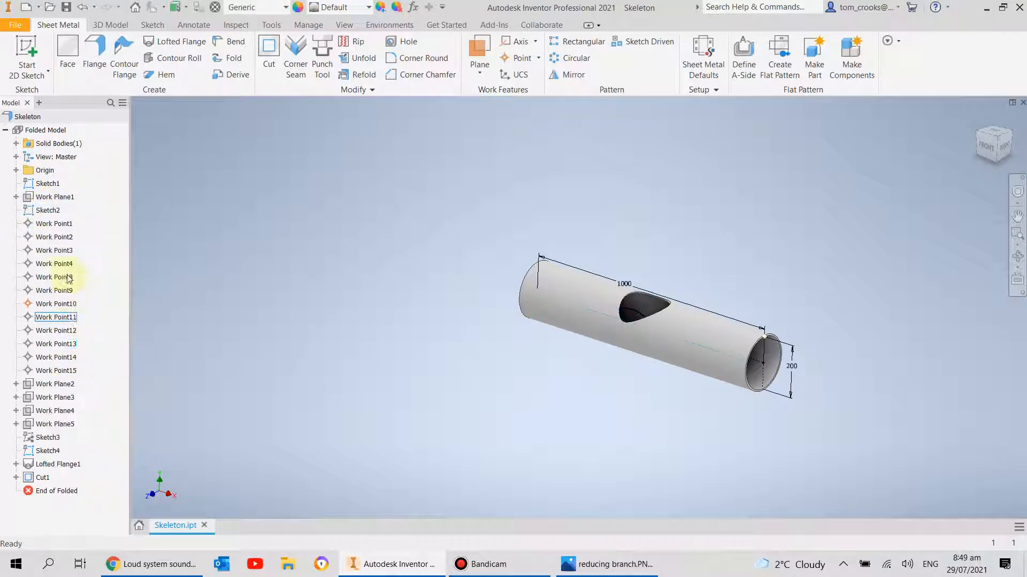
{"action": "right_click", "coordinate": [45, 188]}
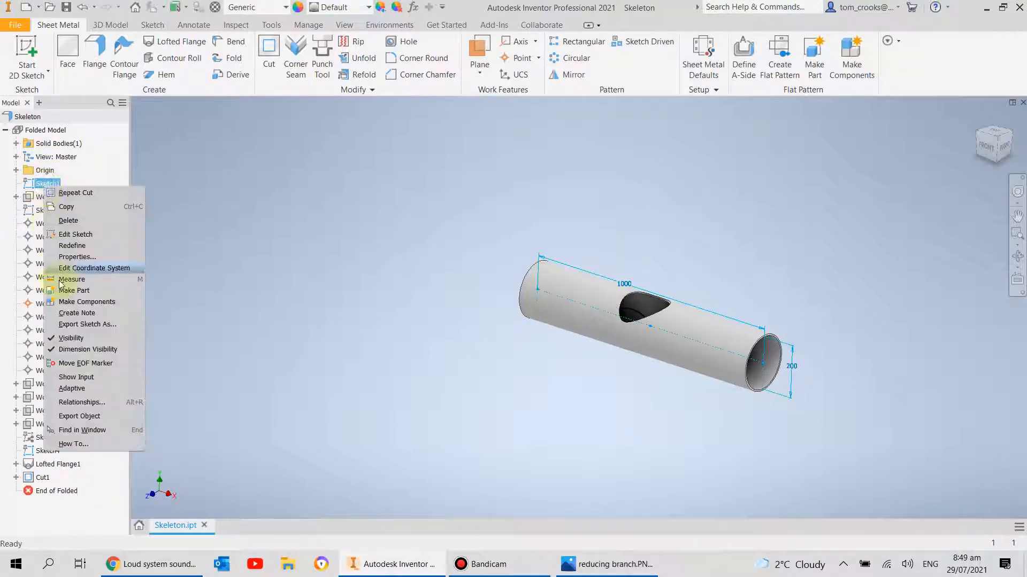
{"action": "left_click", "coordinate": [68, 340]}
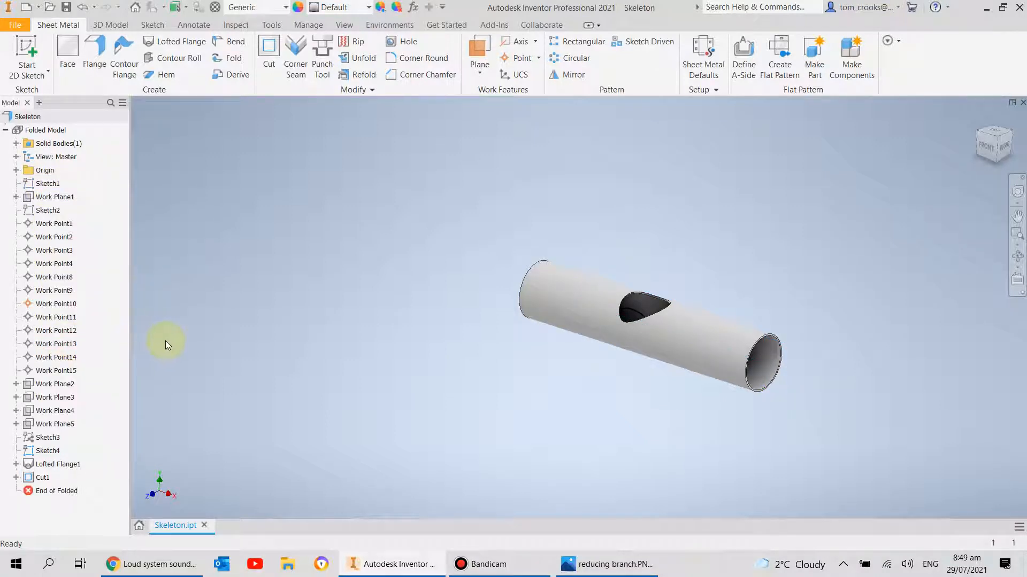
{"action": "middle_click_drag", "start_coordinate": [411, 366], "coordinate": [601, 397], "text": "shift"}
{"action": "scroll", "coordinate": [623, 338], "scroll_direction": "down", "scroll_amount": 5}
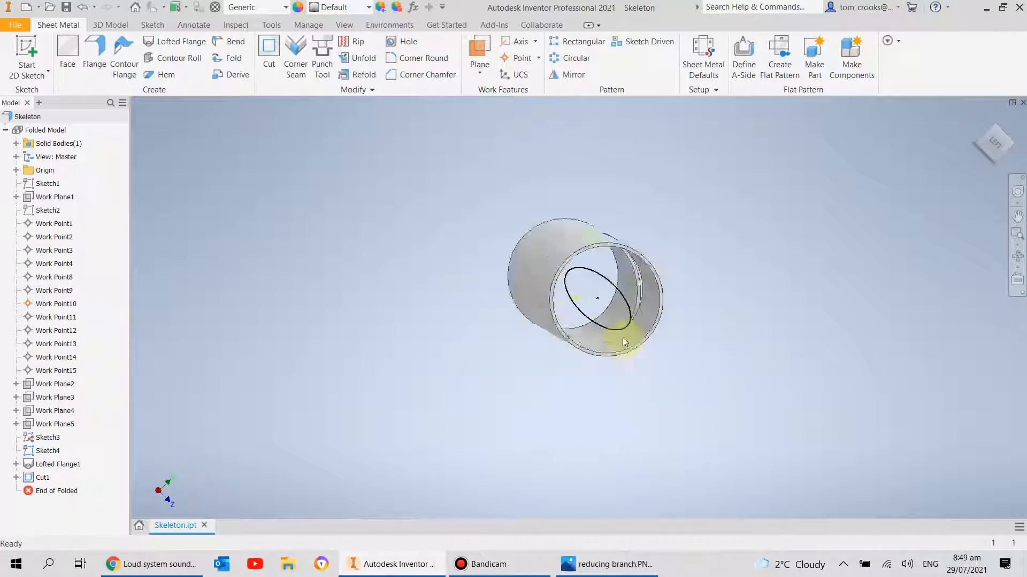
{"action": "right_click", "coordinate": [48, 453]}
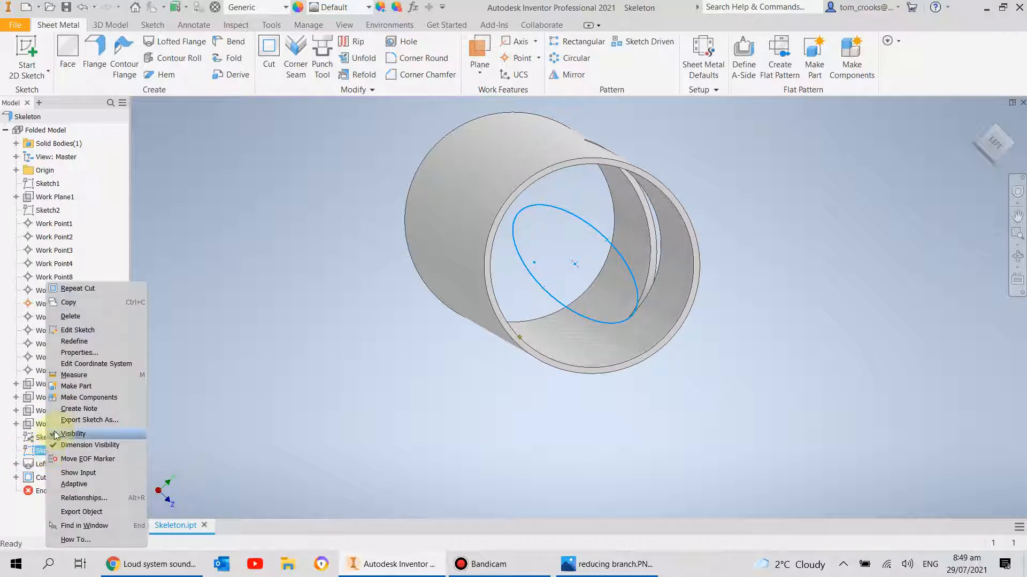
{"action": "left_click", "coordinate": [72, 434]}
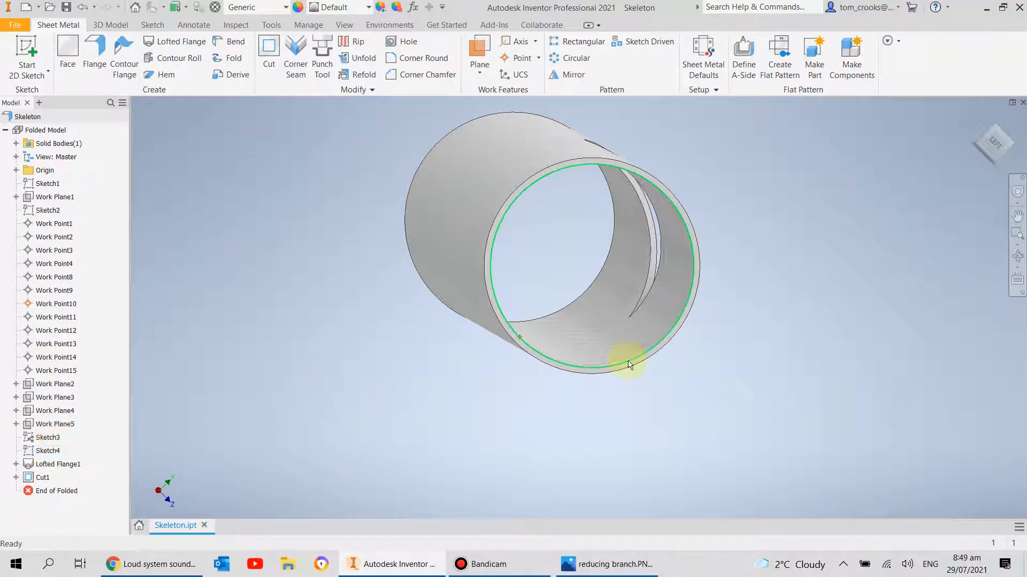
- Start a sketch on the end face of the main pipe beside Work Point10 and project the pipe's outer edge
{"action": "scroll", "coordinate": [457, 343], "scroll_direction": "down", "scroll_amount": 3}
{"action": "scroll", "coordinate": [422, 334], "scroll_direction": "down", "scroll_amount": 3}
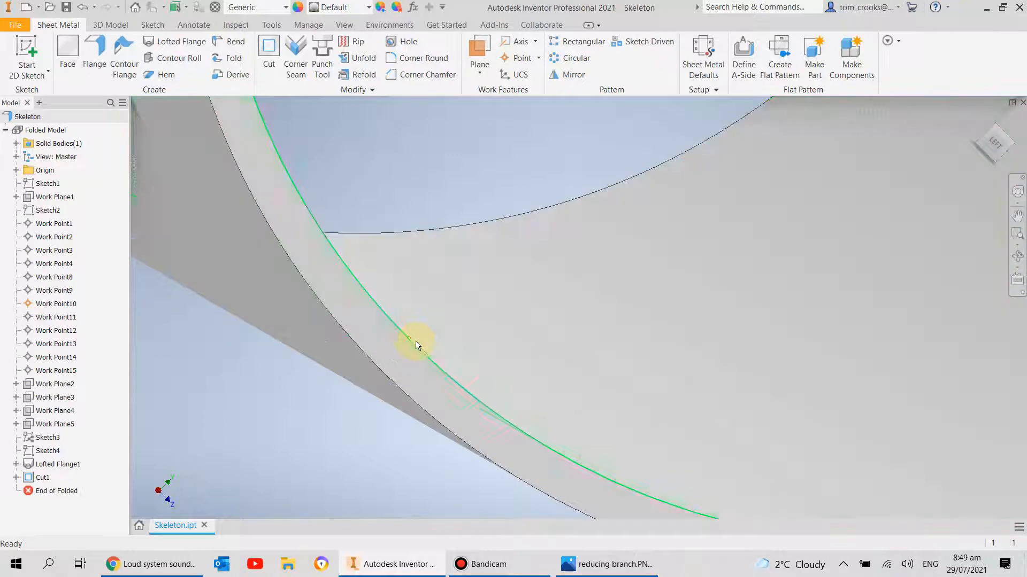
{"action": "scroll", "coordinate": [410, 341], "scroll_direction": "up", "scroll_amount": 5}
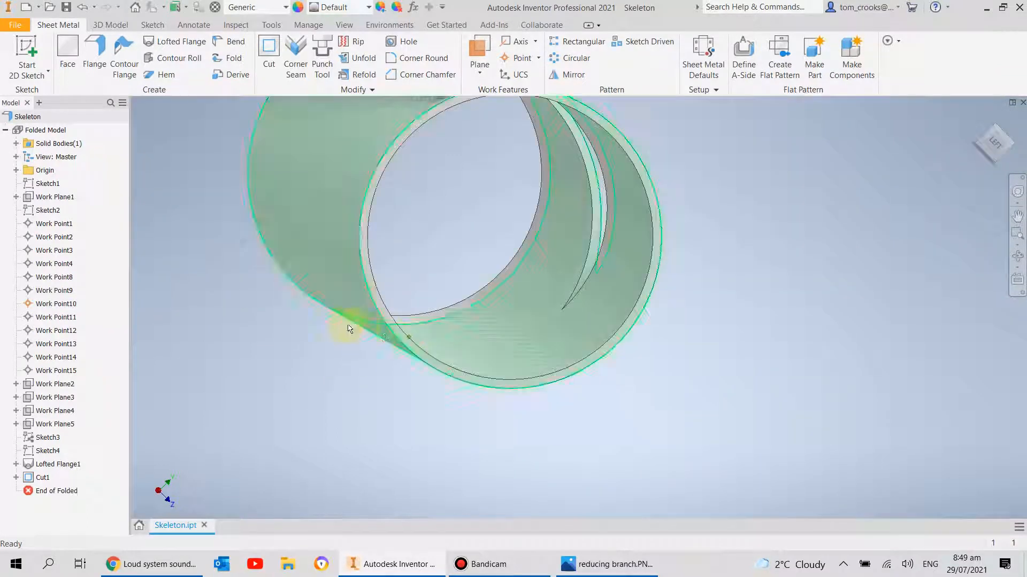
{"action": "middle_click_drag", "start_coordinate": [289, 327], "coordinate": [248, 396]}
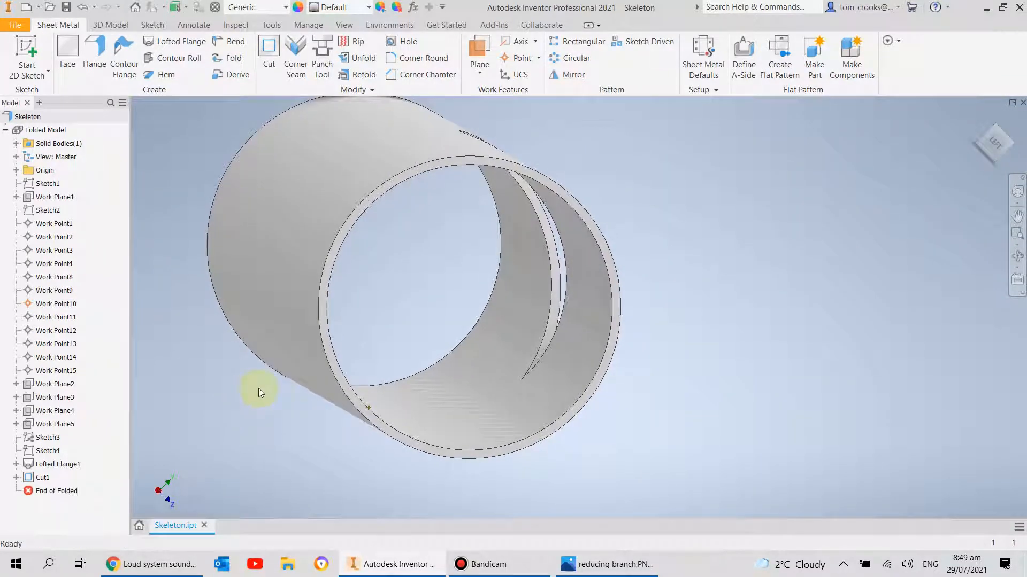
{"action": "left_click", "coordinate": [31, 47]}
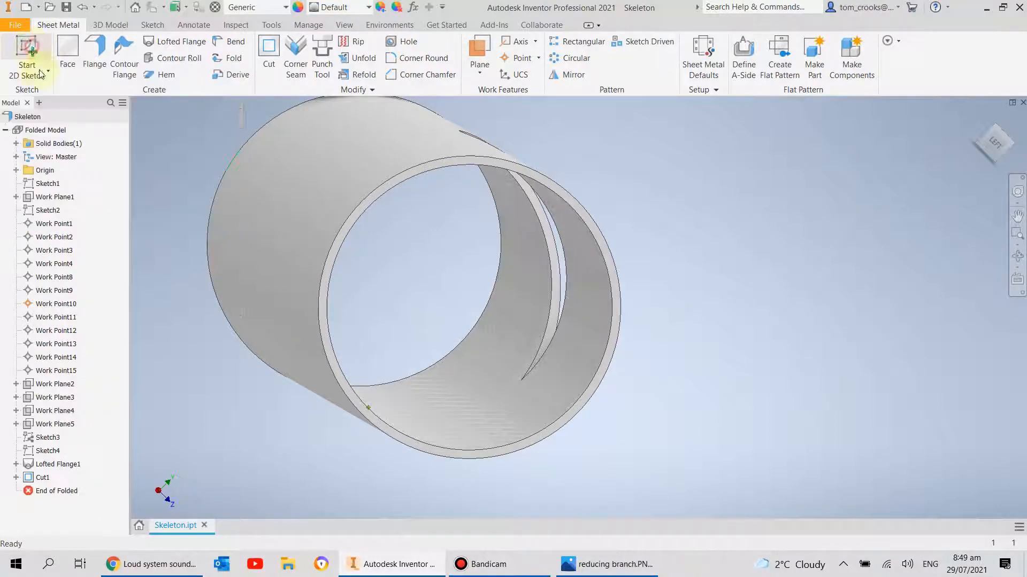
{"action": "left_click", "coordinate": [373, 421]}
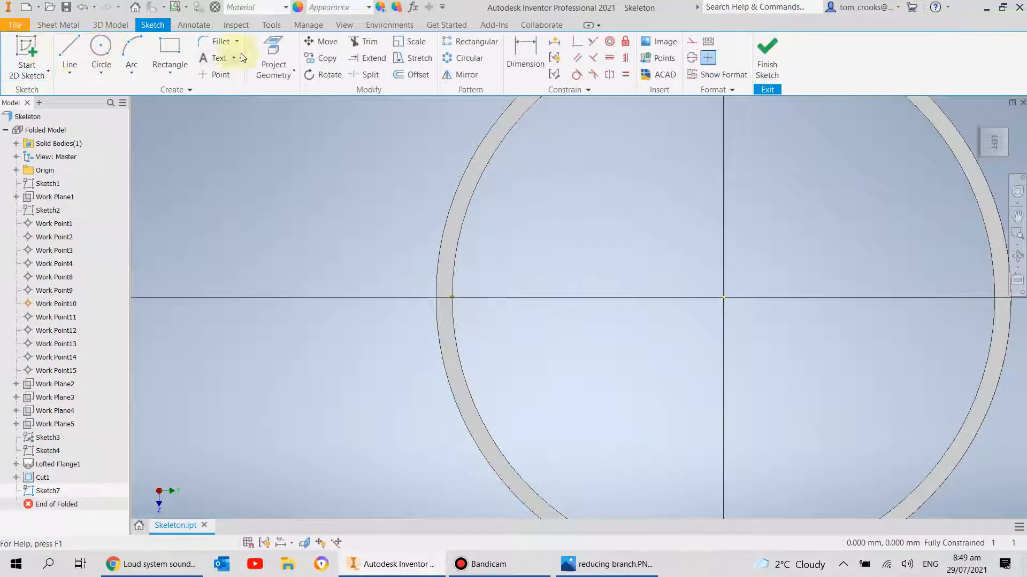
{"action": "left_click", "coordinate": [273, 51]}
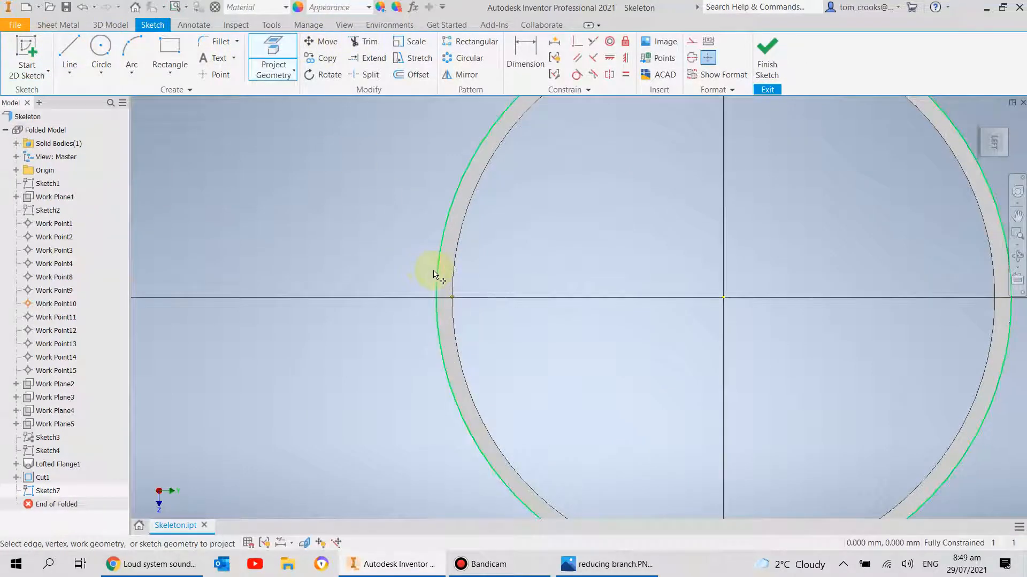
{"action": "left_click", "coordinate": [436, 274]}
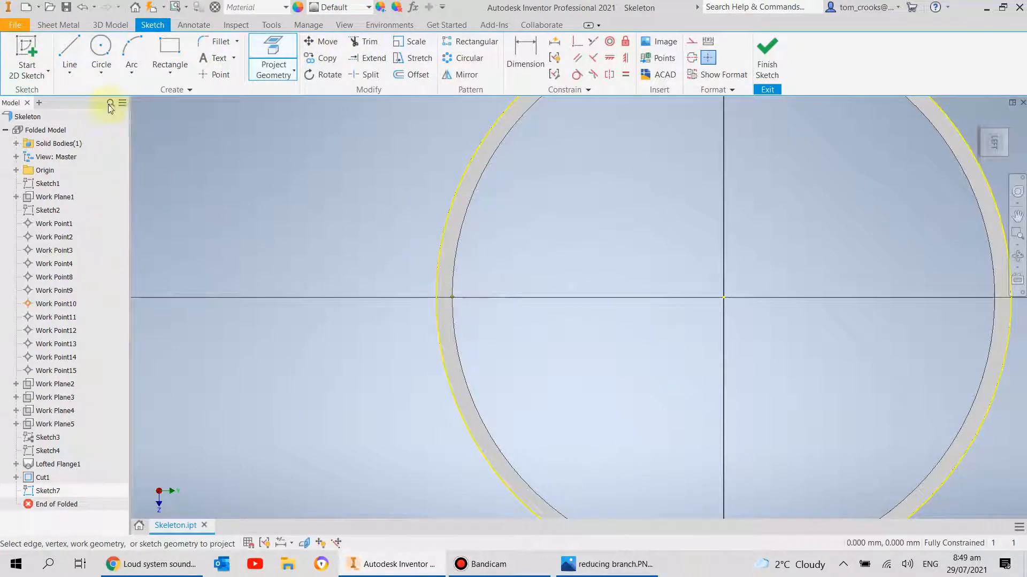
- Draw a construction line from the projected outer circle, level with Work Point10, to the pipe centre, and finish the sketch
{"action": "left_click", "coordinate": [65, 49]}
{"action": "left_click", "coordinate": [695, 41]}
{"action": "scroll", "coordinate": [436, 309], "scroll_direction": "down", "scroll_amount": 5}
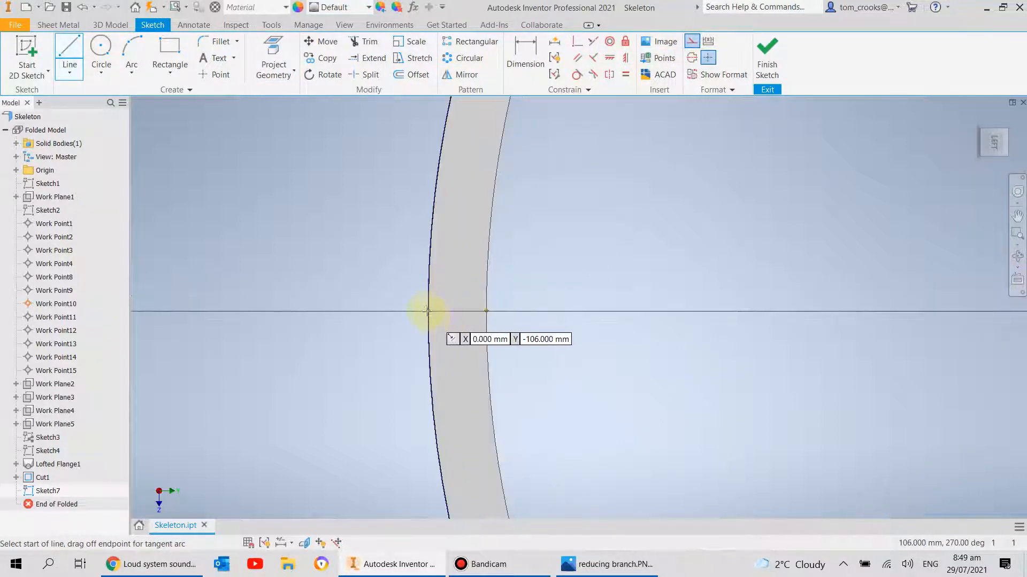
{"action": "left_click", "coordinate": [427, 311]}
{"action": "scroll", "coordinate": [426, 306], "scroll_direction": "up", "scroll_amount": 5}
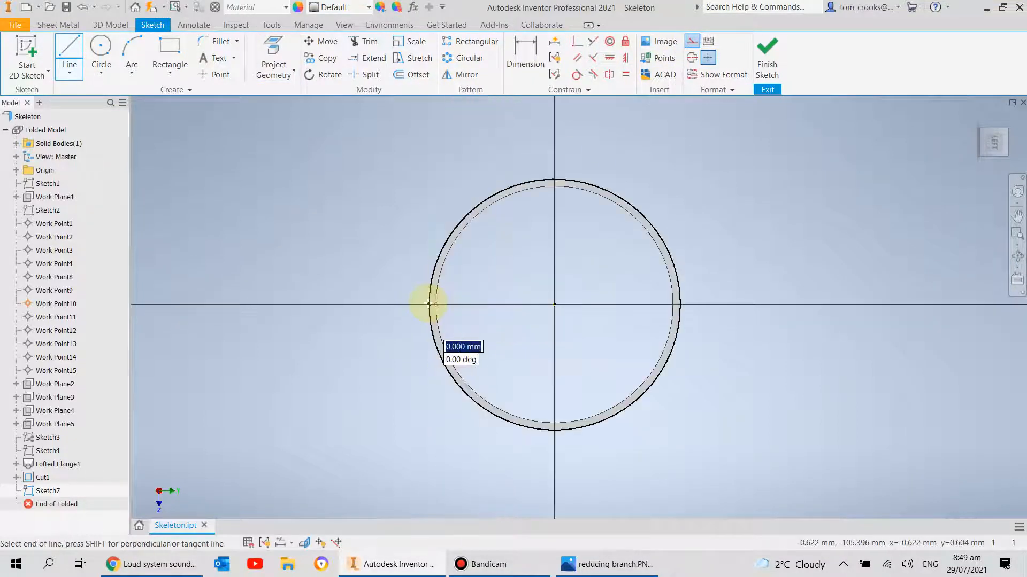
{"action": "left_click", "coordinate": [554, 305]}
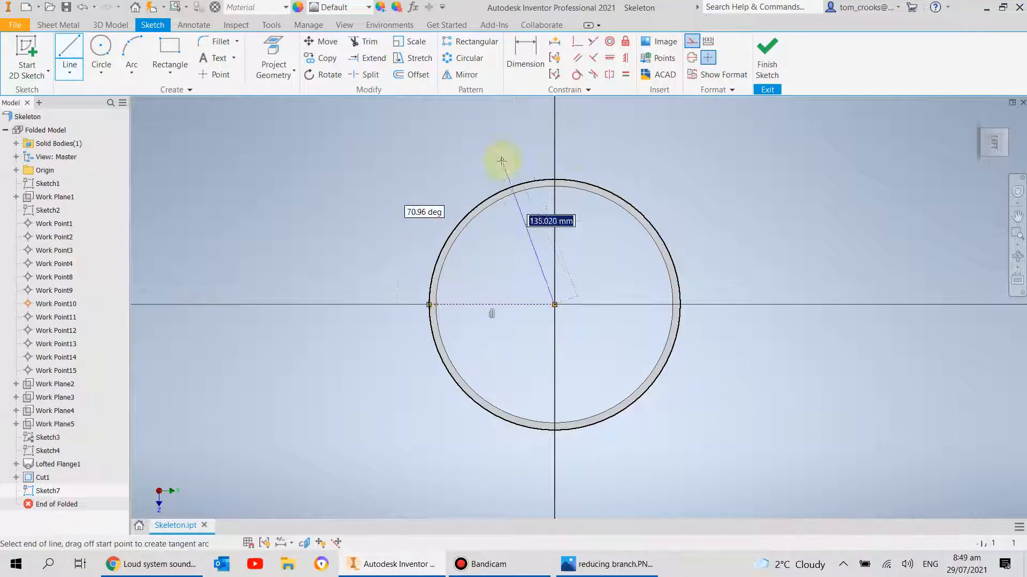
{"action": "left_click", "coordinate": [766, 49]}
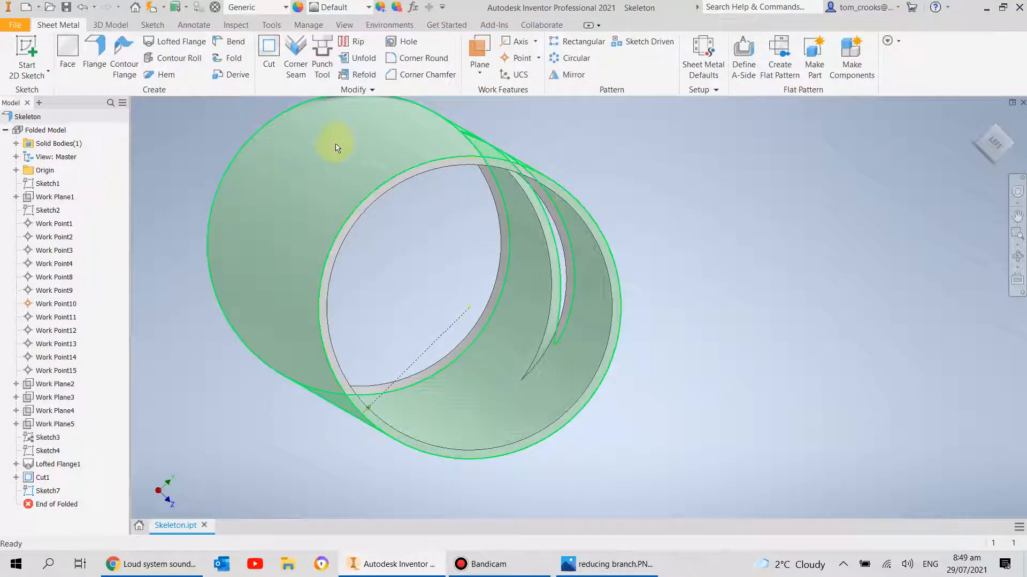
- Place a work point at the outer end of the construction line on the main pipe's end face
{"action": "left_click", "coordinate": [515, 57]}
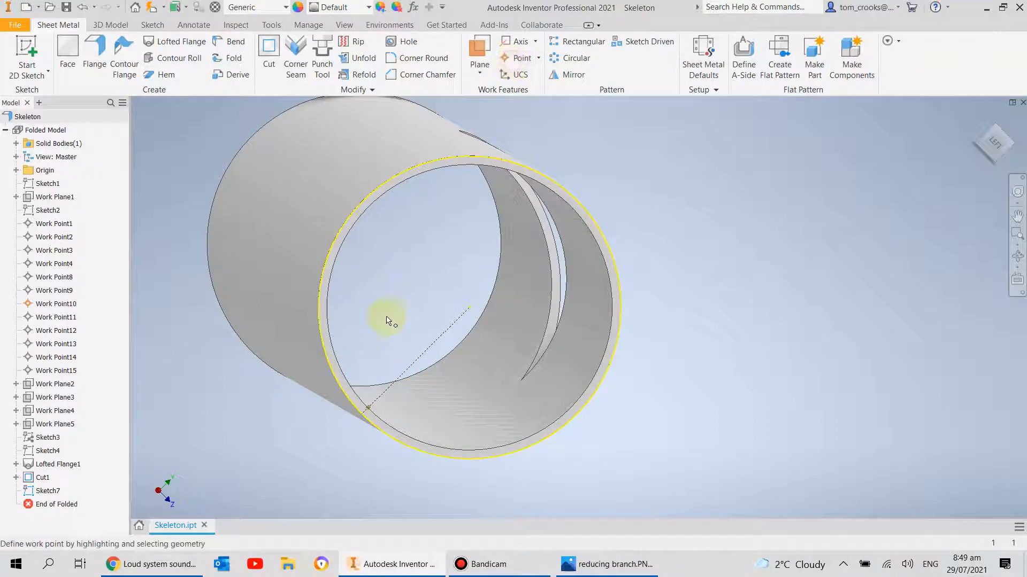
{"action": "left_click", "coordinate": [366, 417]}
{"action": "scroll", "coordinate": [363, 417], "scroll_direction": "down", "scroll_amount": 5}
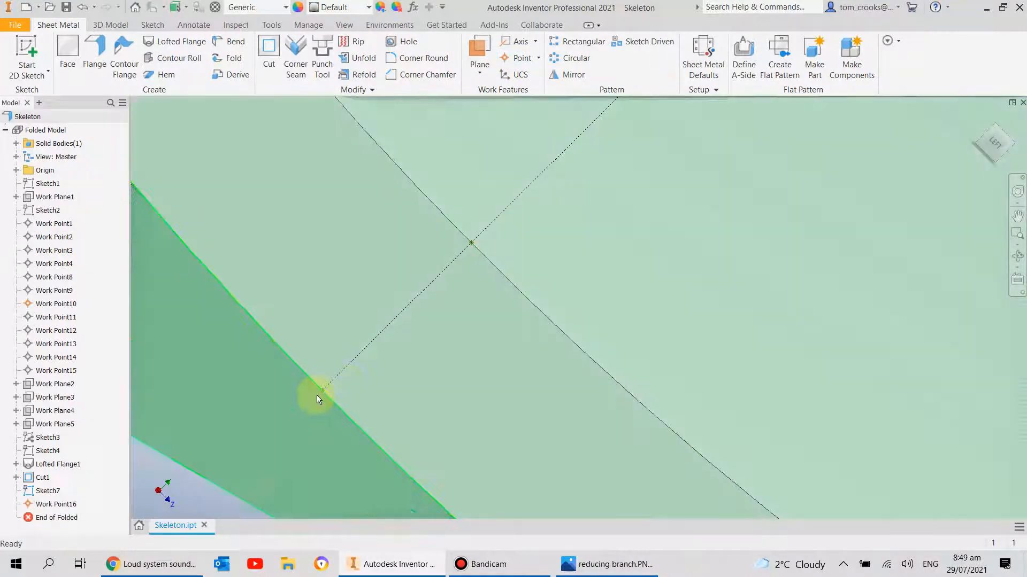
{"action": "scroll", "coordinate": [393, 359], "scroll_direction": "up", "scroll_amount": 5}
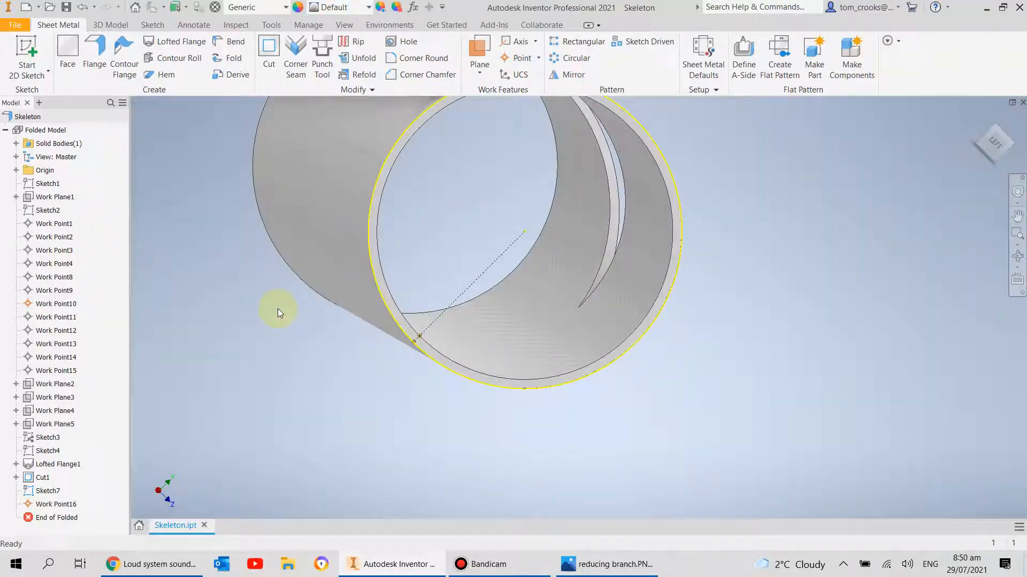
{"action": "scroll", "coordinate": [348, 370], "scroll_direction": "up", "scroll_amount": 4}
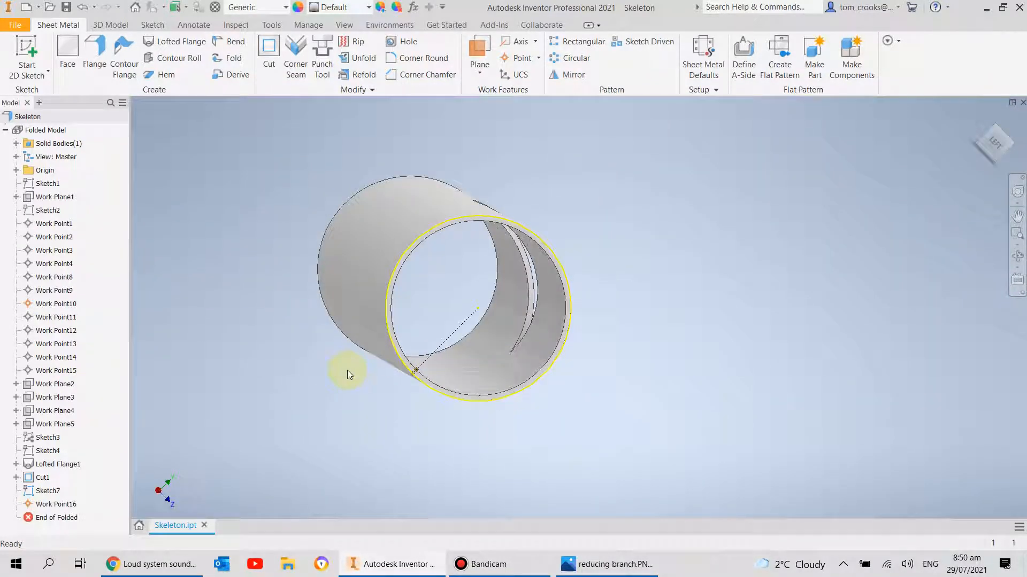
{"action": "key", "text": "Escape"}
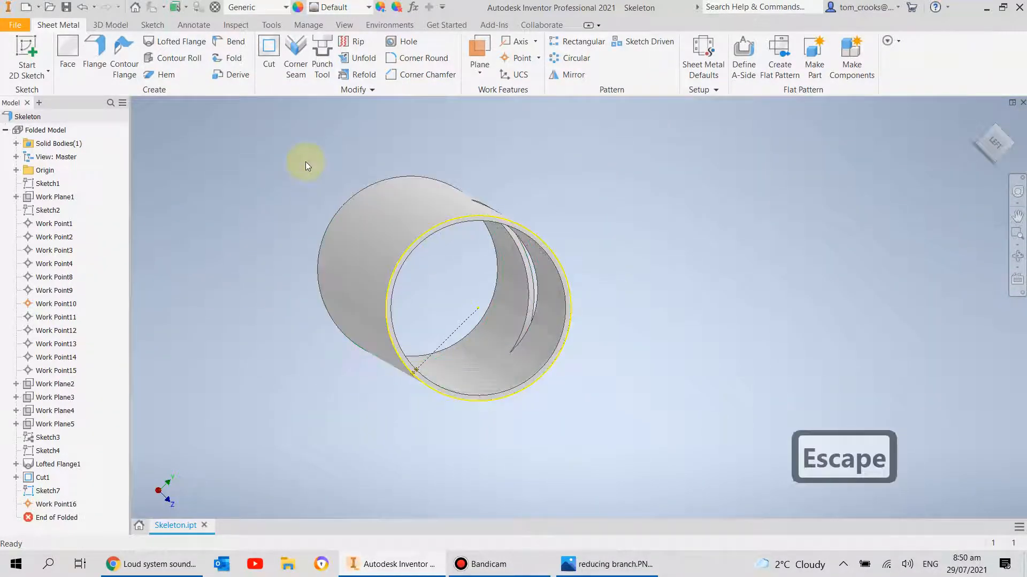
- Rip the main pipe's outer face with a single-point rip at Work Point16, using a gap value of 0.1
{"action": "left_click", "coordinate": [353, 43]}
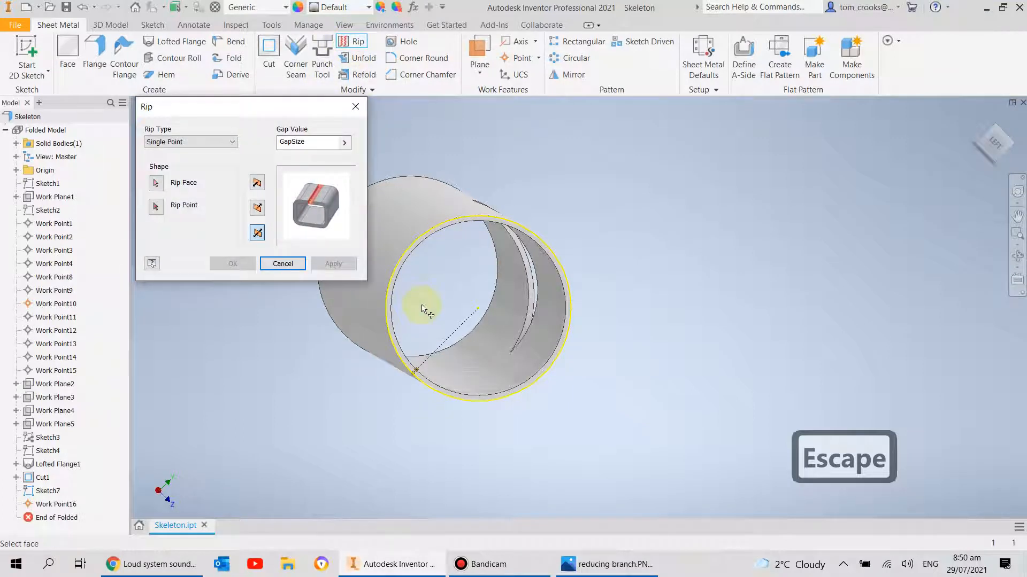
{"action": "middle_click_drag", "start_coordinate": [357, 387], "coordinate": [501, 414]}
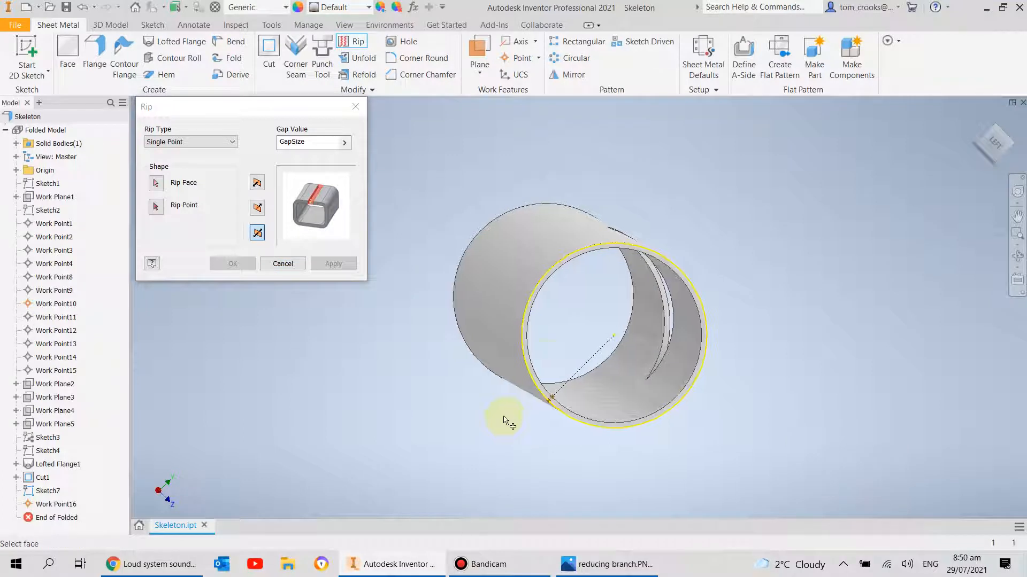
{"action": "scroll", "coordinate": [542, 352], "scroll_direction": "up", "scroll_amount": 3}
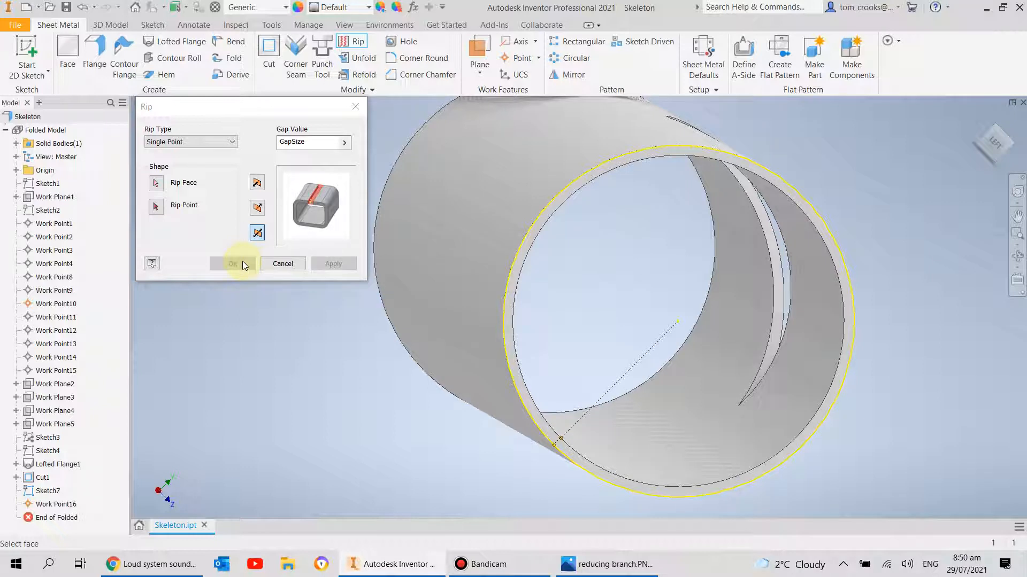
{"action": "left_click", "coordinate": [449, 281]}
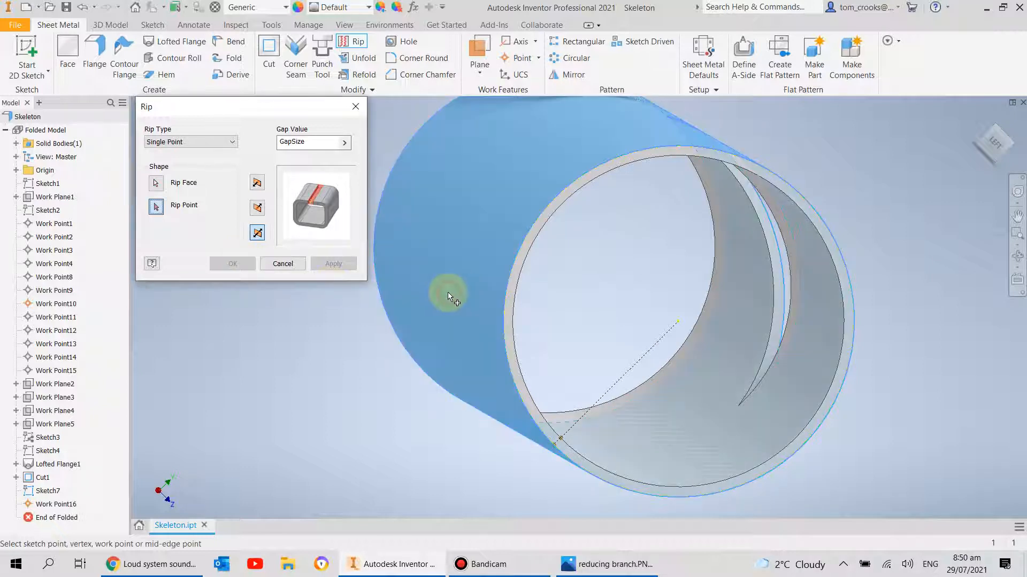
{"action": "left_click", "coordinate": [559, 440]}
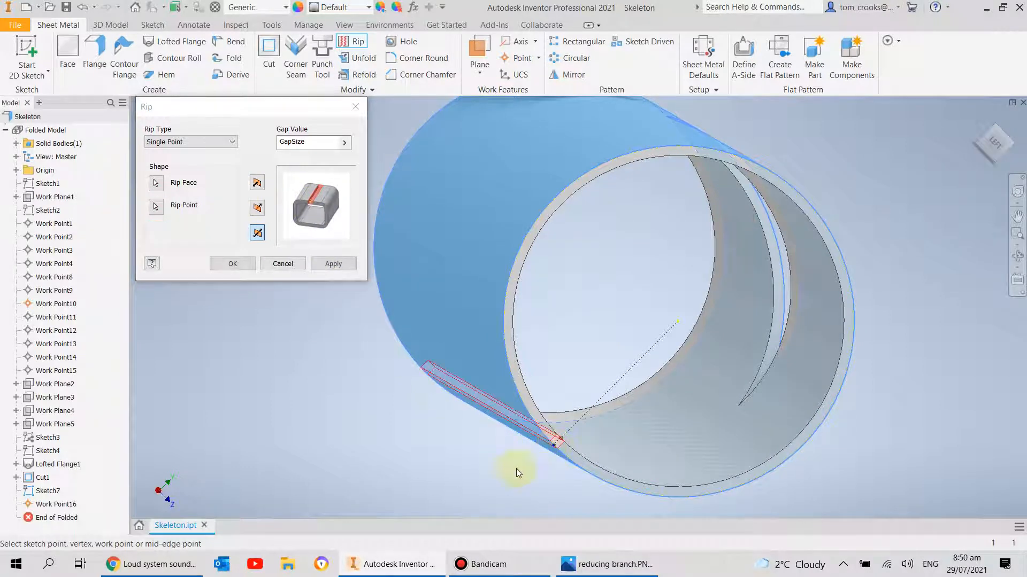
{"action": "left_click", "coordinate": [321, 148]}
{"action": "type", "text": "0.1"}
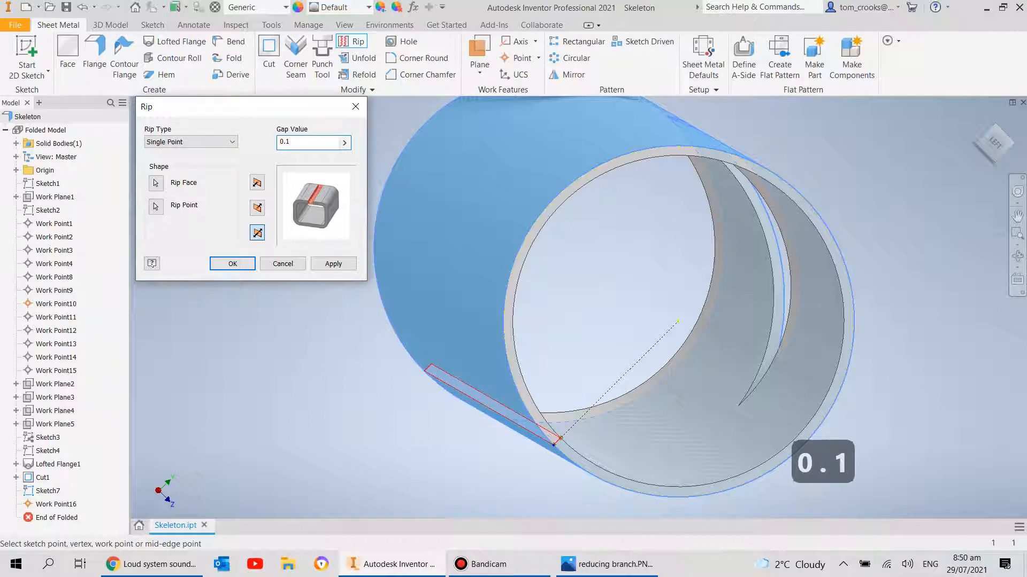
{"action": "key", "text": "Return"}
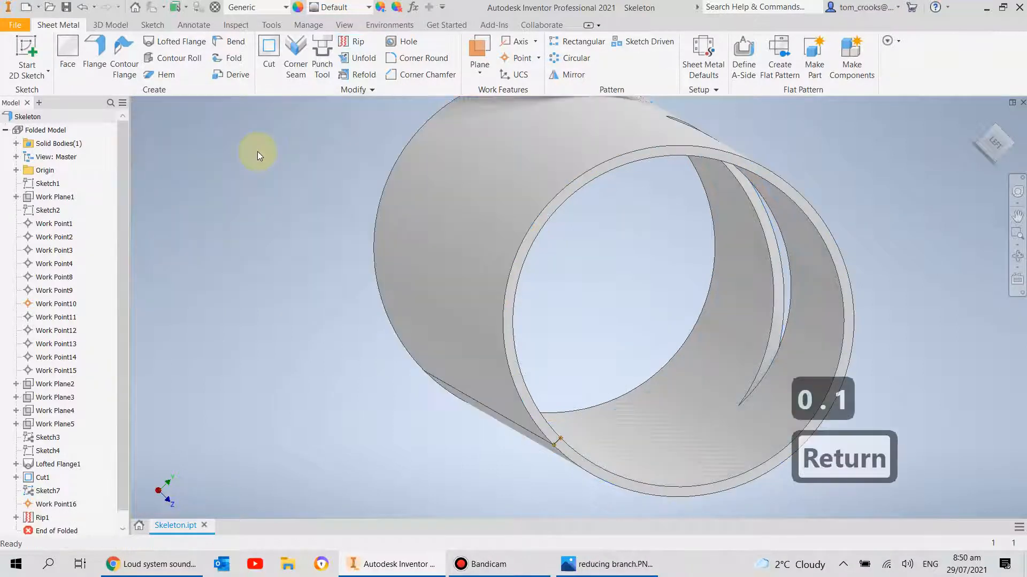
- Hide Work Point16 and Work Point10 at the ripped seam
{"action": "scroll", "coordinate": [418, 449], "scroll_direction": "up", "scroll_amount": 3}
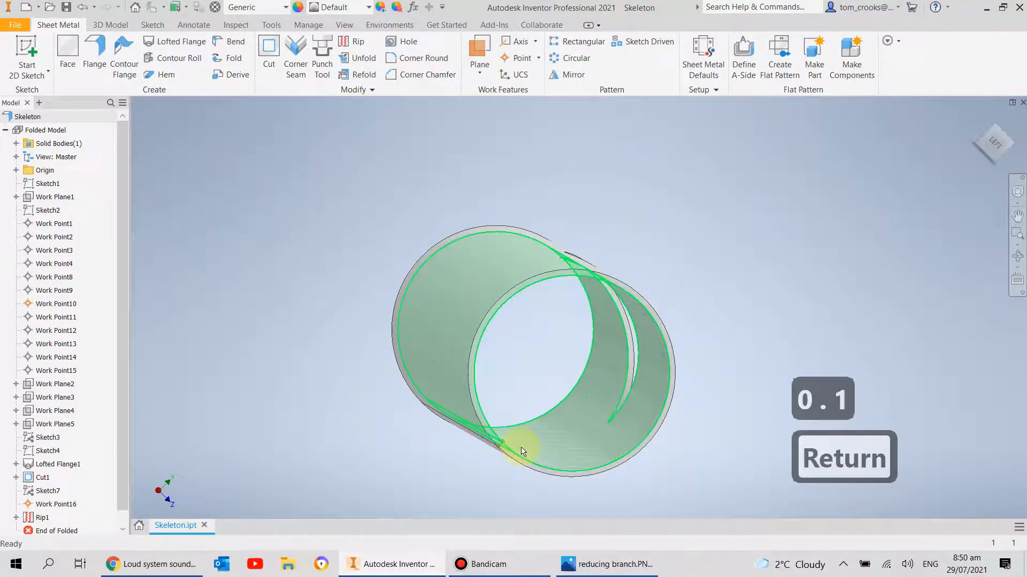
{"action": "mouse_move", "coordinate": [522, 453]}
{"action": "middle_mouse_down", "text": "shift"}
{"action": "mouse_move", "coordinate": [497, 441]}
{"action": "mouse_move", "coordinate": [472, 447]}
{"action": "mouse_move", "coordinate": [493, 435]}
{"action": "mouse_move", "coordinate": [523, 454]}
{"action": "mouse_move", "coordinate": [508, 452]}
{"action": "middle_mouse_up", "text": "shift"}
{"action": "scroll", "coordinate": [508, 451], "scroll_direction": "down", "scroll_amount": 5}
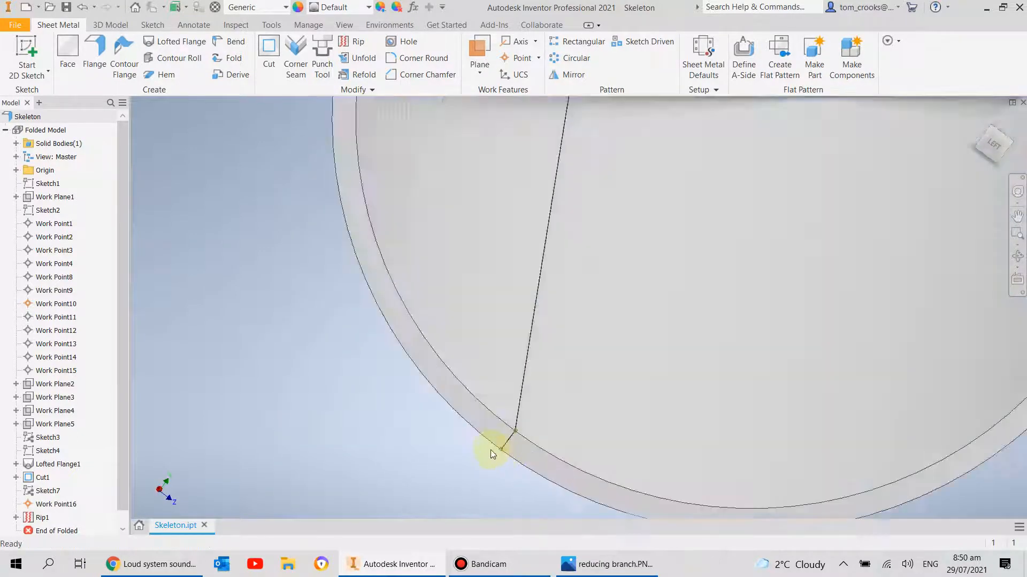
{"action": "scroll", "coordinate": [69, 449], "scroll_direction": "down", "scroll_amount": 1}
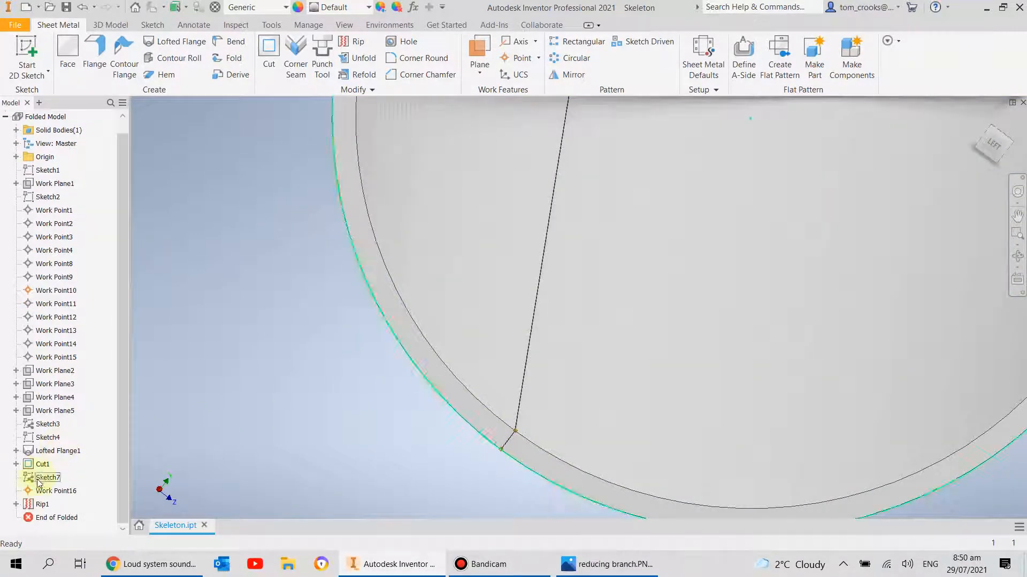
{"action": "right_click", "coordinate": [40, 493]}
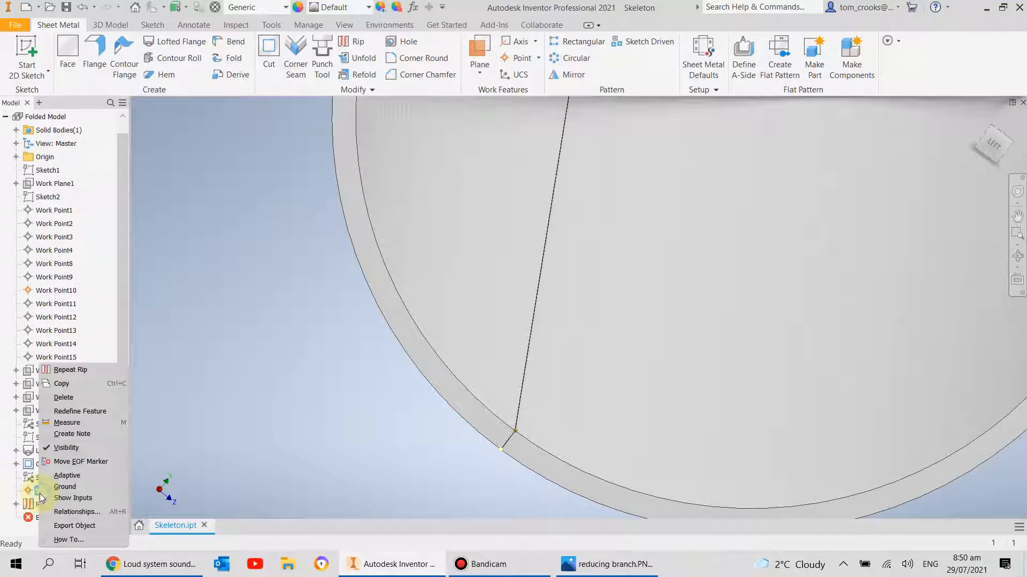
{"action": "left_click", "coordinate": [67, 448]}
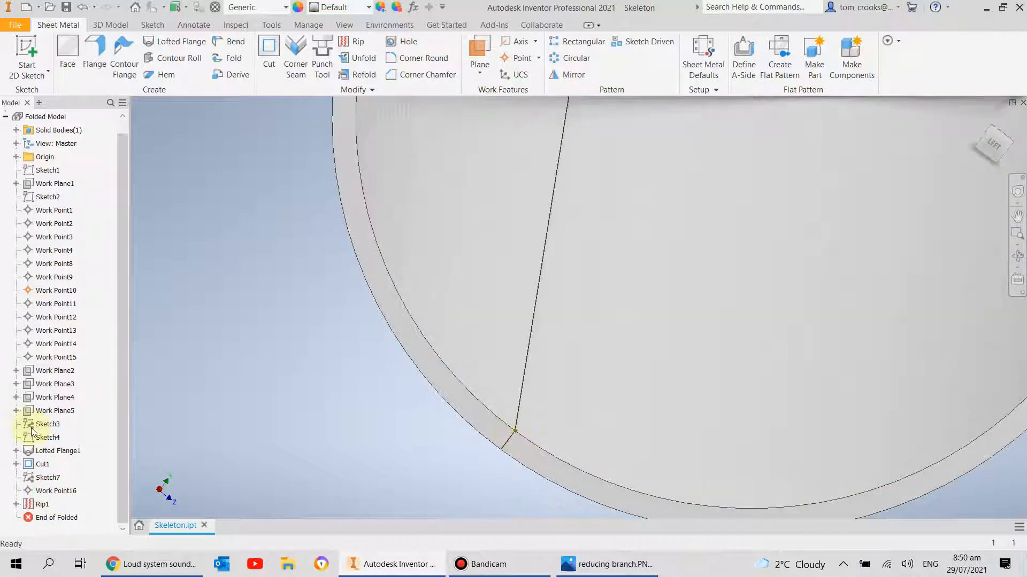
{"action": "left_click", "coordinate": [16, 450]}
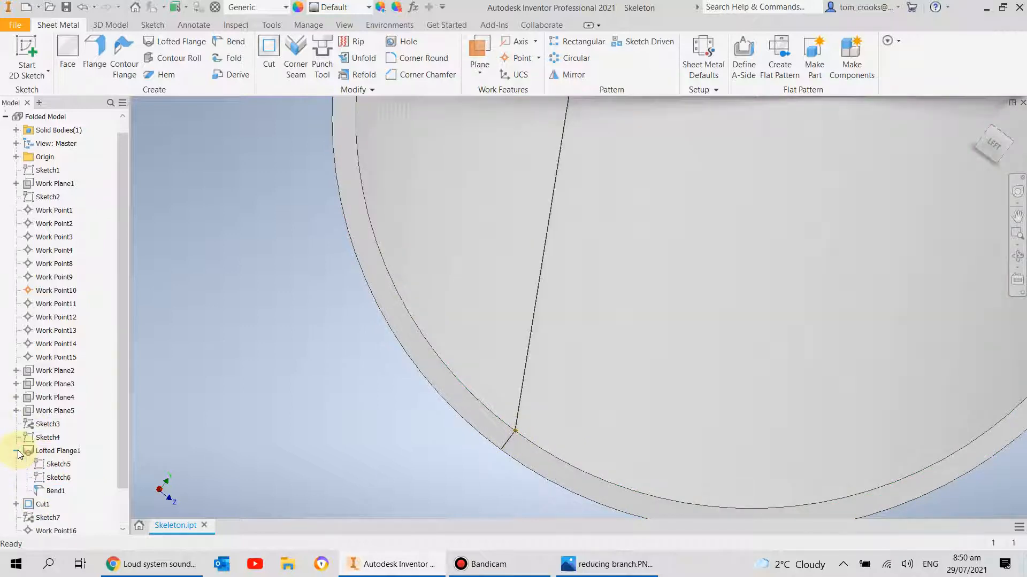
{"action": "left_click", "coordinate": [16, 451]}
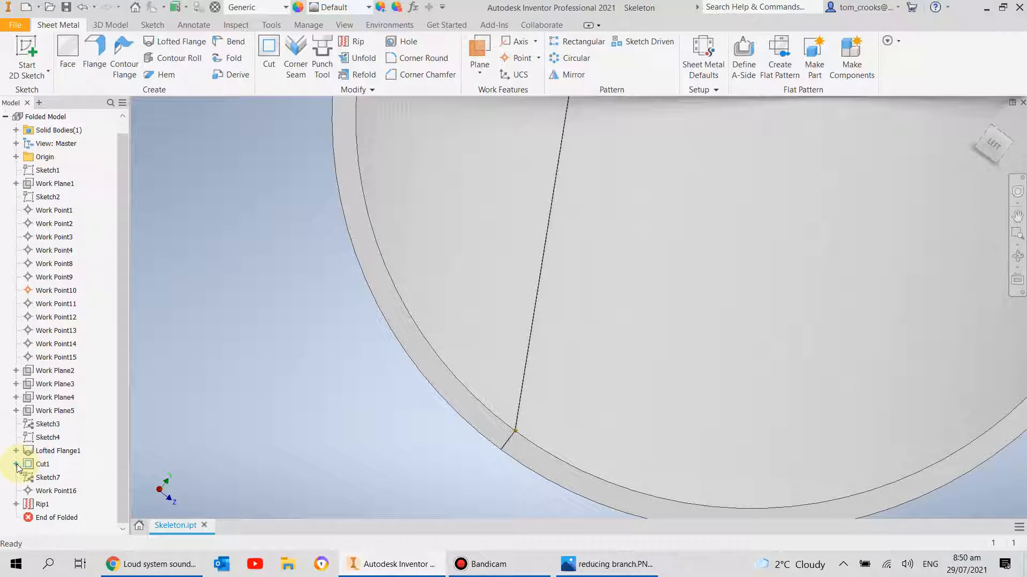
{"action": "left_click", "coordinate": [18, 465]}
{"action": "left_click", "coordinate": [17, 465]}
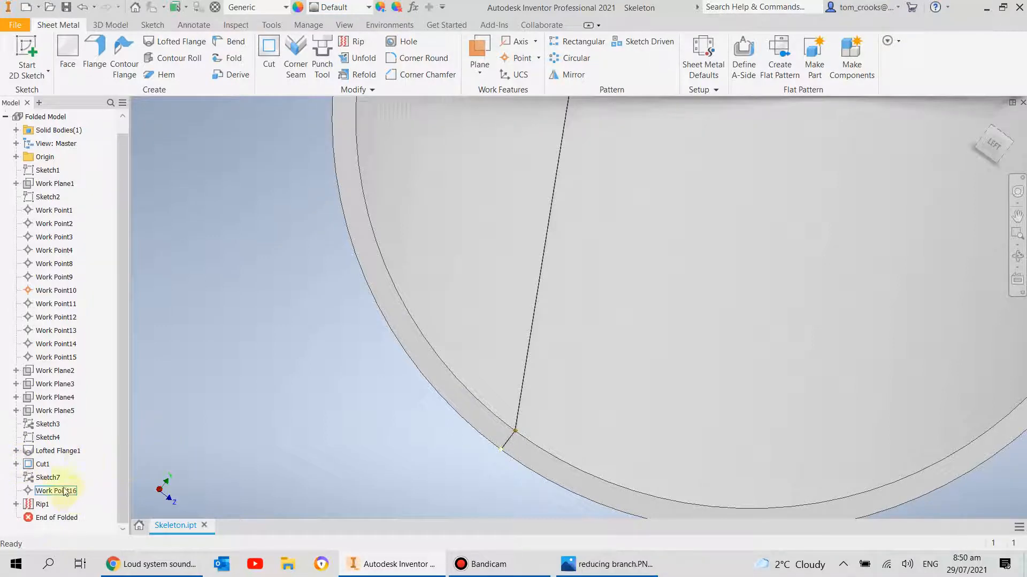
{"action": "right_click", "coordinate": [57, 290]}
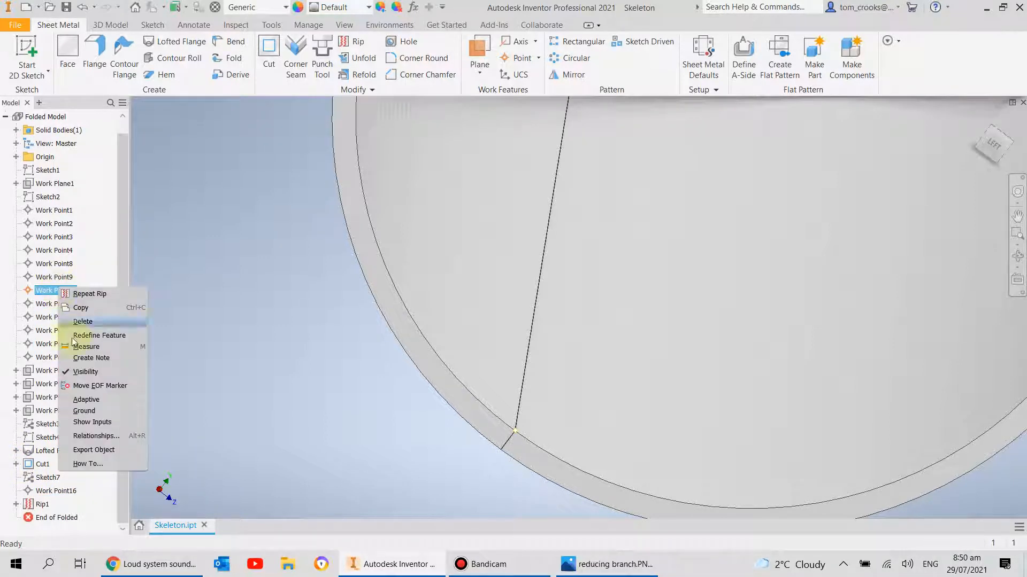
{"action": "left_click", "coordinate": [72, 373]}
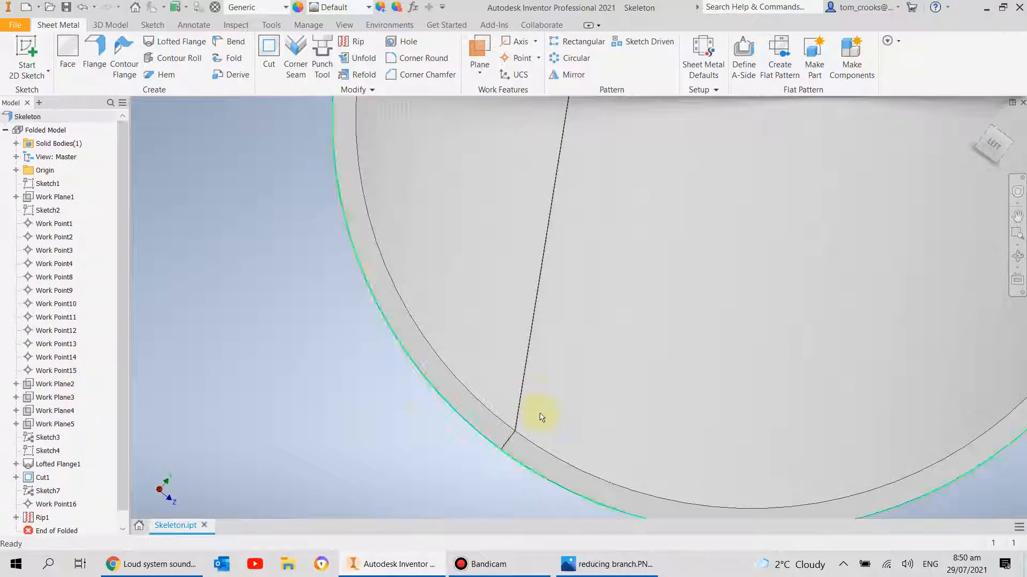
- Create the flat pattern of the ripped main pipe, including its branch opening, and return to the folded part
{"action": "scroll", "coordinate": [541, 417], "scroll_direction": "down", "scroll_amount": 5}
{"action": "middle_click_drag", "start_coordinate": [447, 319], "coordinate": [390, 319], "text": "shift"}
{"action": "left_click", "coordinate": [984, 120]}
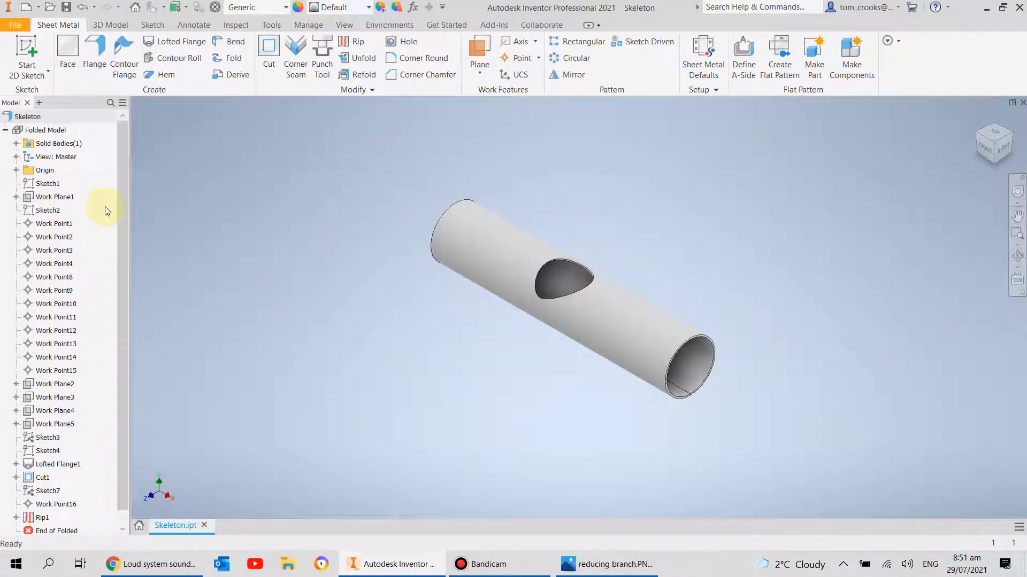
{"action": "left_click", "coordinate": [6, 130]}
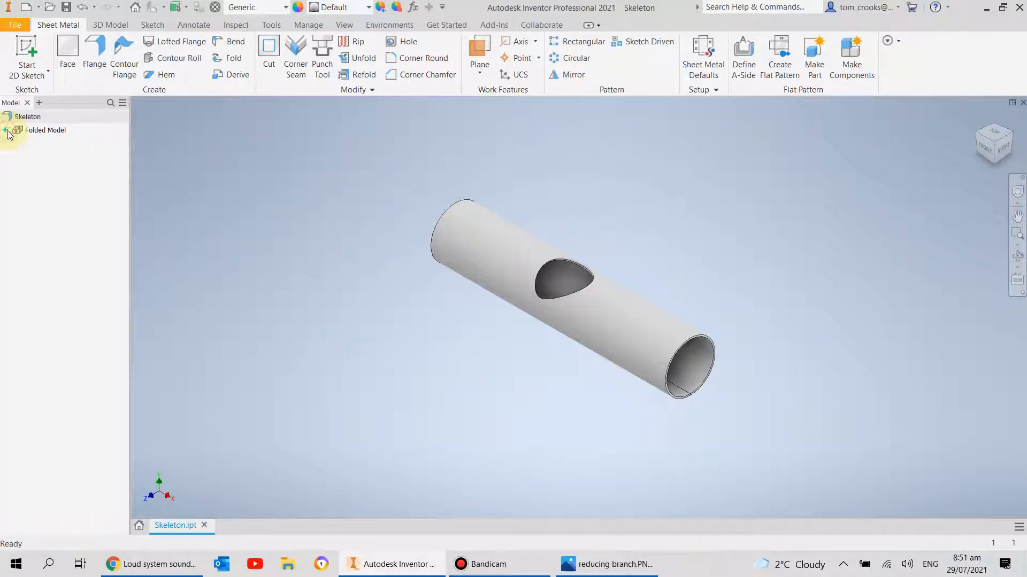
{"action": "left_click", "coordinate": [780, 58]}
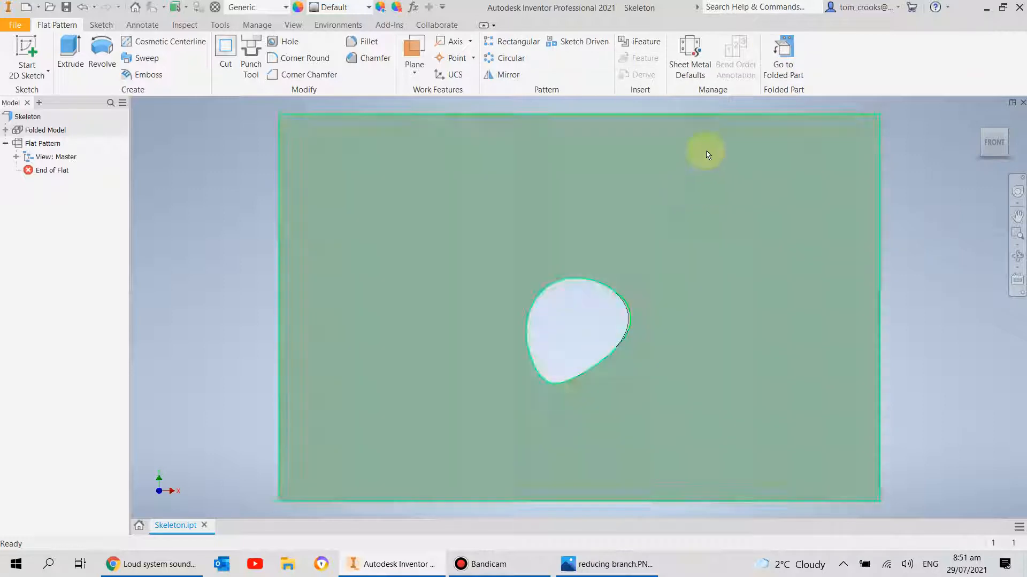
{"action": "left_click", "coordinate": [782, 56]}
- Save the part under the new file name Trunk in the Reducing Branch folder
{"action": "scroll", "coordinate": [528, 291], "scroll_direction": "up", "scroll_amount": 3}
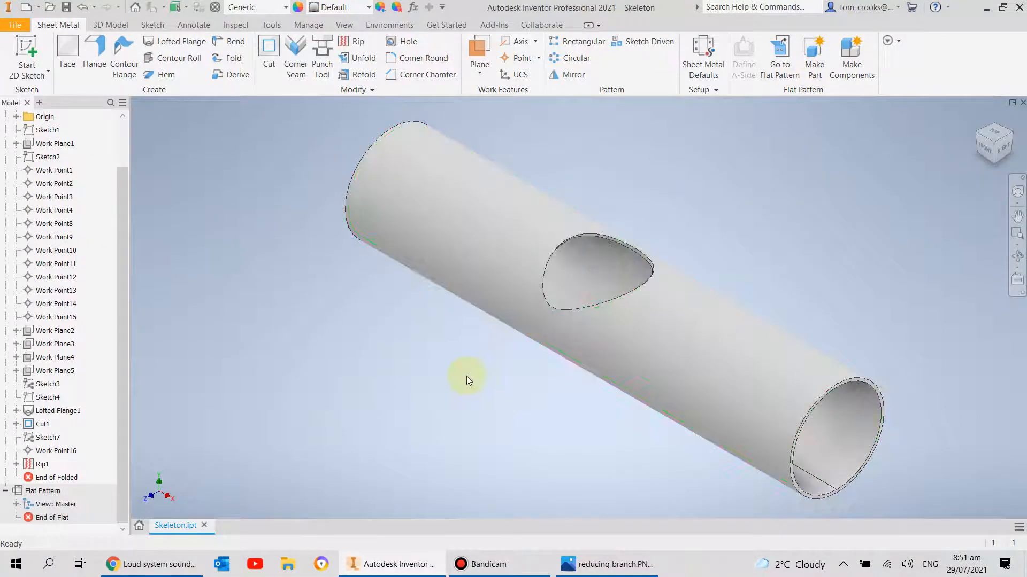
{"action": "scroll", "coordinate": [541, 278], "scroll_direction": "up", "scroll_amount": 3}
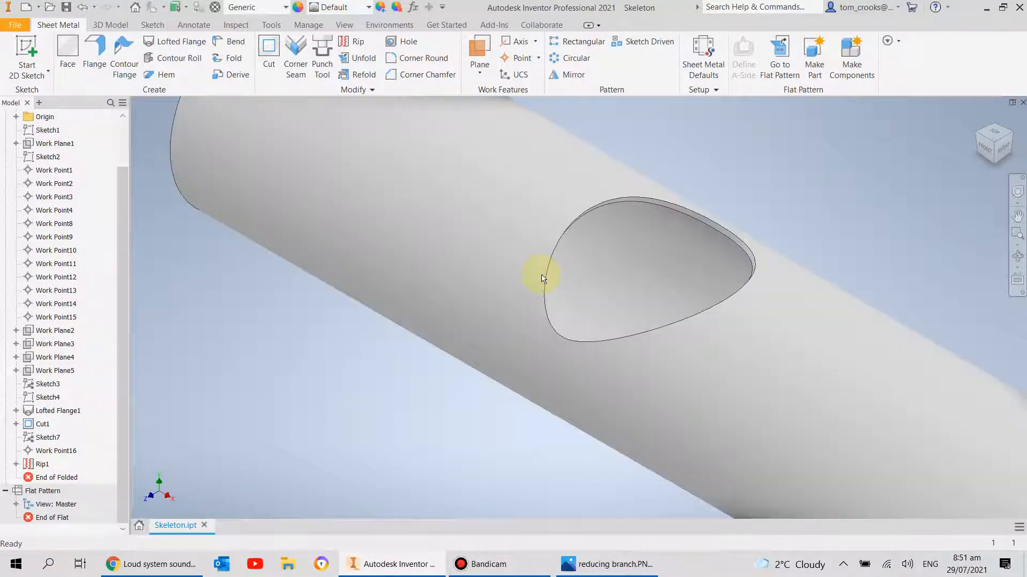
{"action": "mouse_move", "coordinate": [559, 294]}
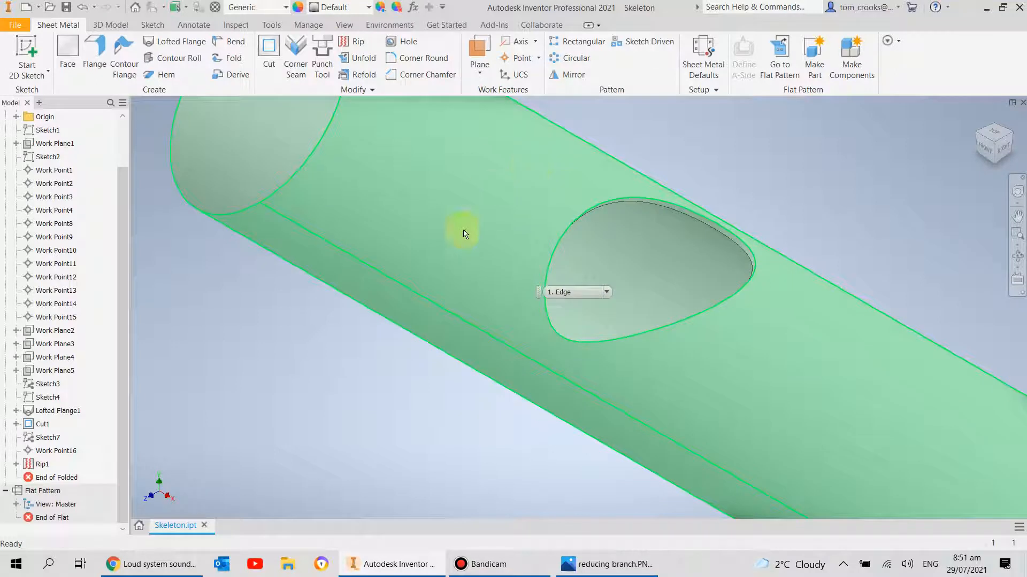
{"action": "scroll", "coordinate": [382, 338], "scroll_direction": "down", "scroll_amount": 2}
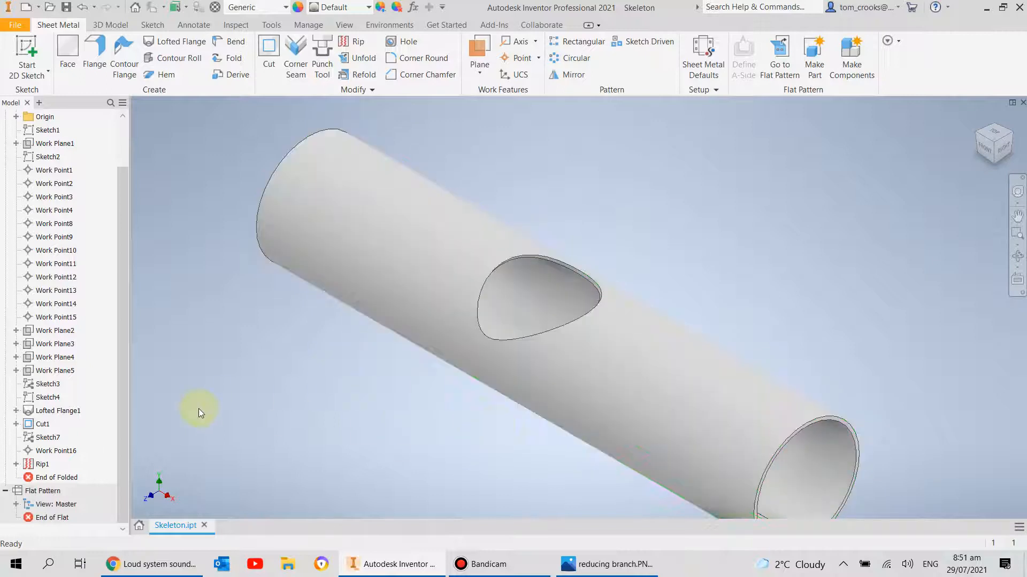
{"action": "scroll", "coordinate": [284, 396], "scroll_direction": "down", "scroll_amount": 3}
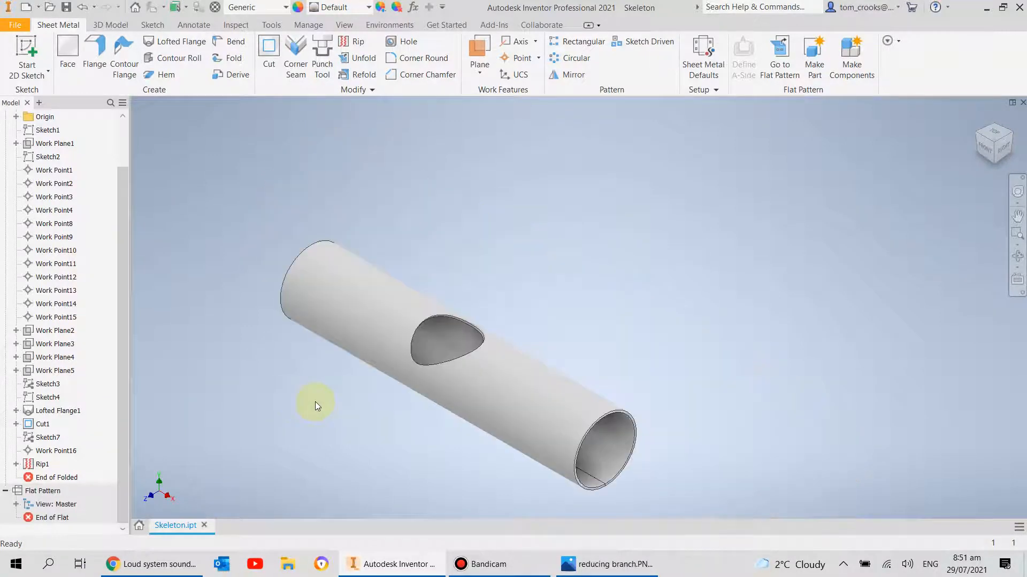
{"action": "middle_click_drag", "start_coordinate": [326, 401], "coordinate": [371, 361]}
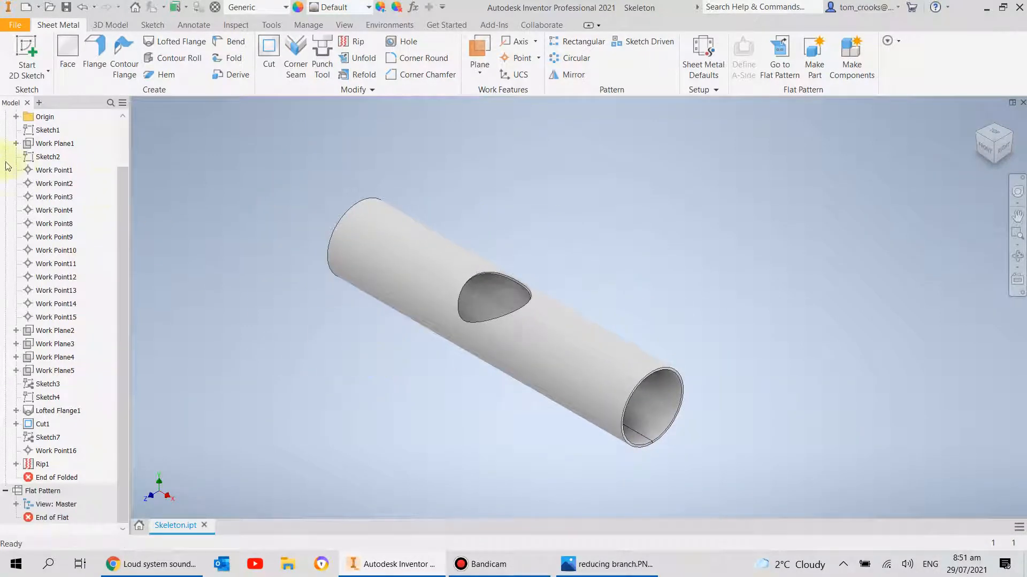
{"action": "scroll", "coordinate": [2, 162], "scroll_direction": "up", "scroll_amount": 2}
{"action": "left_click", "coordinate": [5, 130]}
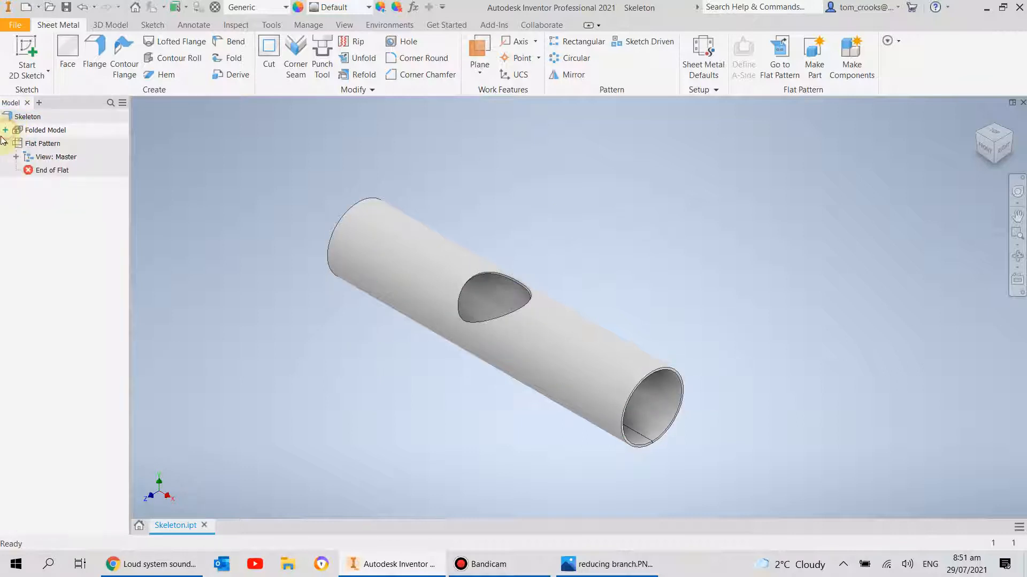
{"action": "left_click", "coordinate": [18, 20]}
{"action": "left_click", "coordinate": [55, 180]}
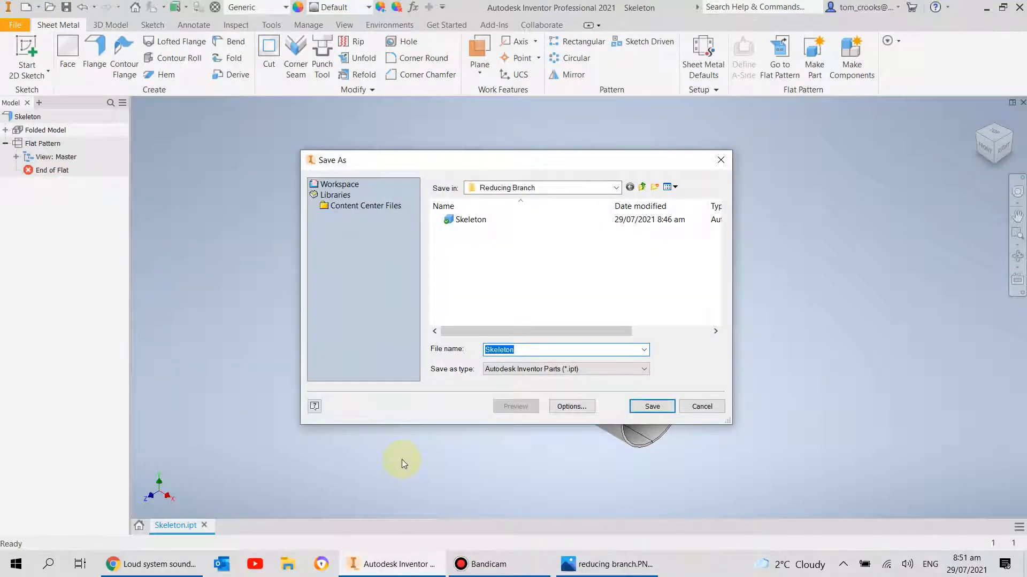
{"action": "type", "text": "Trunk"}
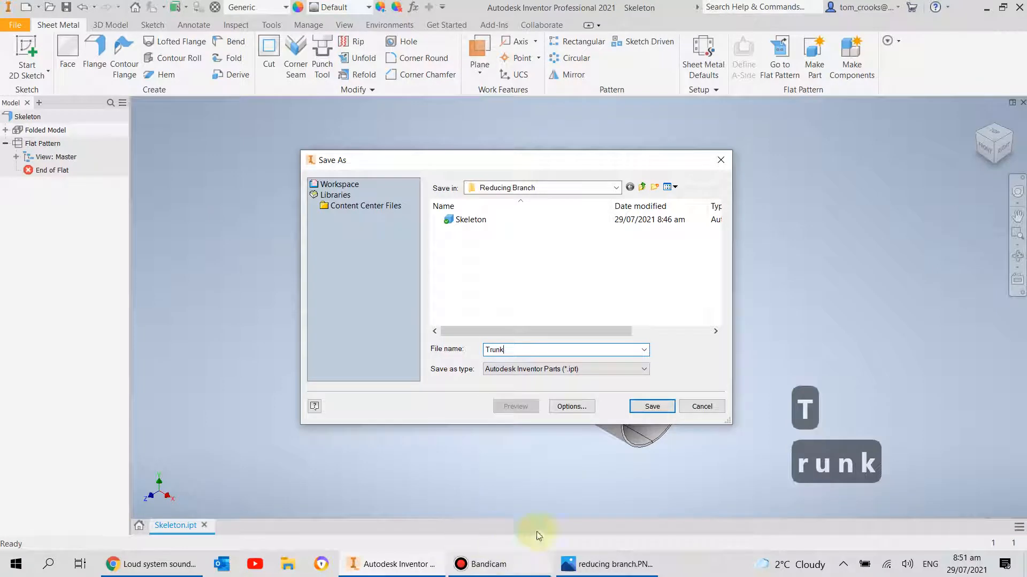
{"action": "left_click", "coordinate": [652, 406]}
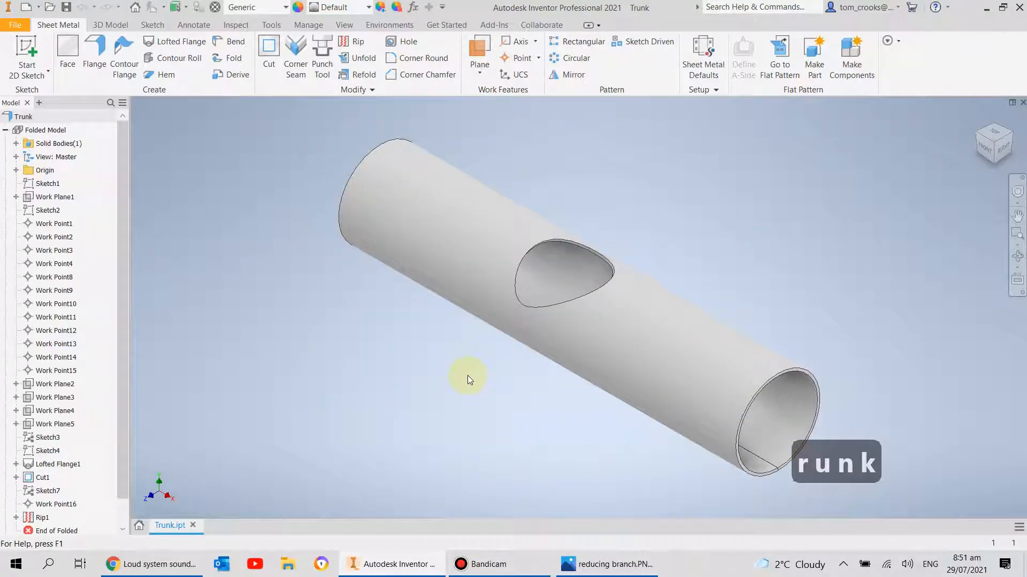
- Save and close the Trunk part and reopen the Skeleton part
{"action": "left_click", "coordinate": [7, 131]}
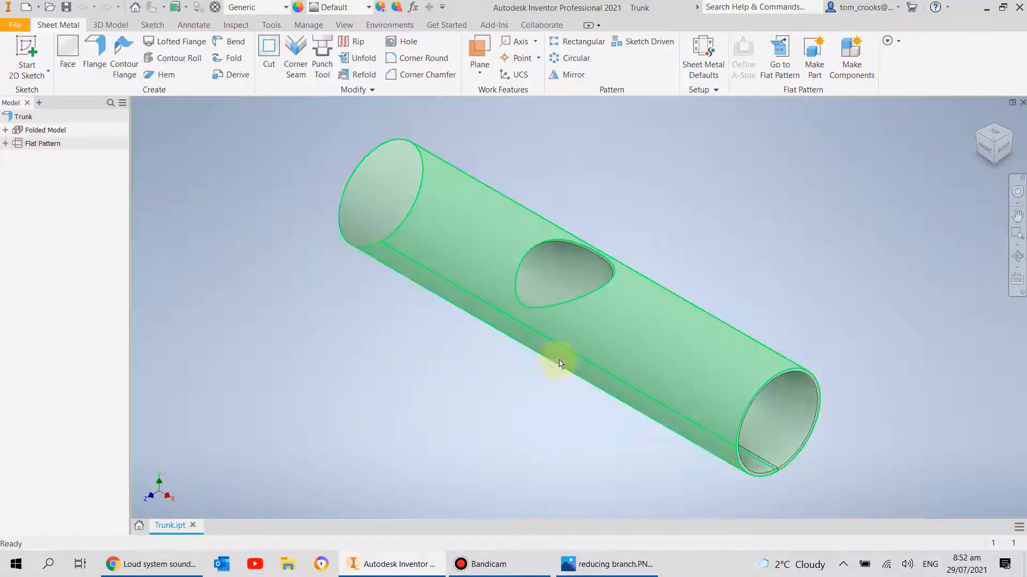
{"action": "key", "text": "ctrl+s"}
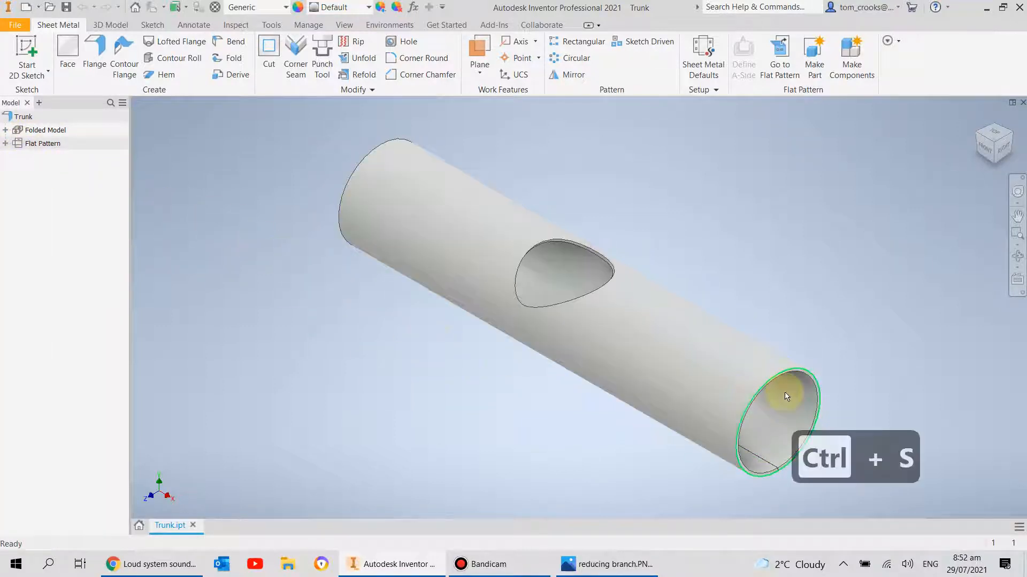
{"action": "left_click", "coordinate": [1023, 102]}
{"action": "left_click", "coordinate": [388, 377]}
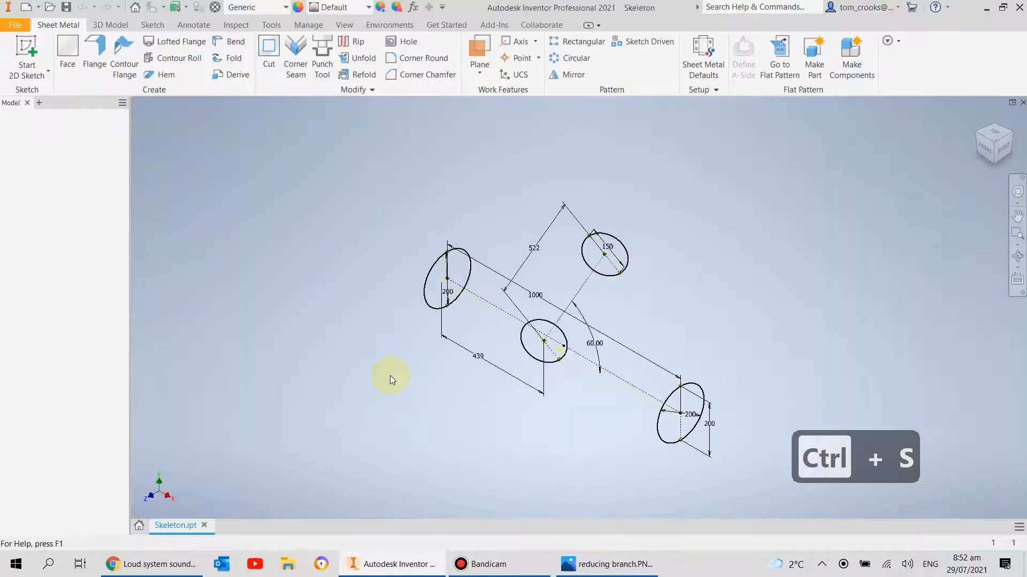
- Create a die formed lofted flange between the two 150 mm branch circles with the default sheet metal rule
{"action": "middle_click_drag", "start_coordinate": [573, 321], "coordinate": [469, 349]}
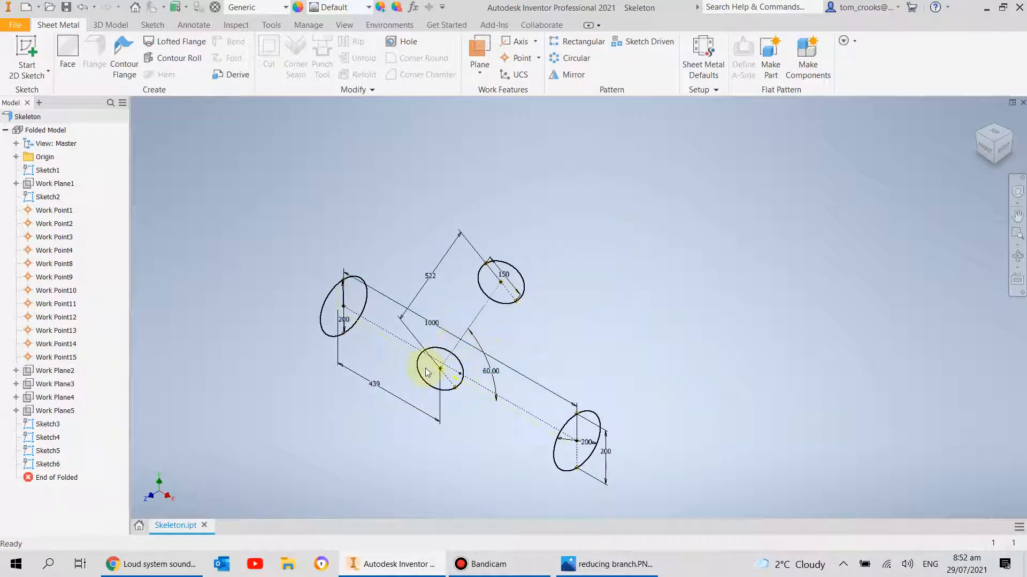
{"action": "left_click", "coordinate": [163, 41]}
{"action": "left_click", "coordinate": [488, 298]}
{"action": "left_click", "coordinate": [461, 383]}
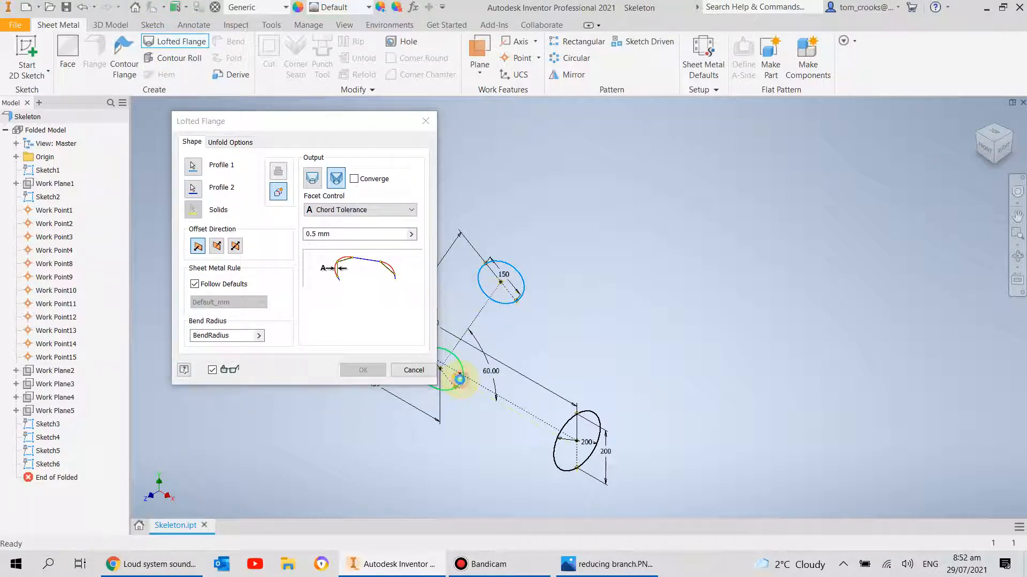
{"action": "left_click", "coordinate": [312, 178]}
{"action": "scroll", "coordinate": [497, 269], "scroll_direction": "down", "scroll_amount": 5}
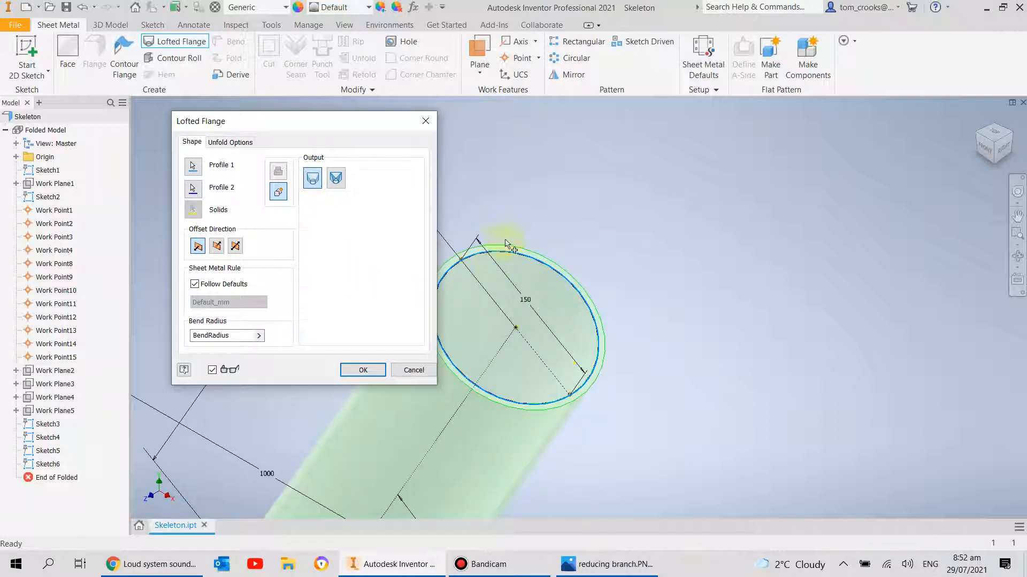
{"action": "scroll", "coordinate": [558, 245], "scroll_direction": "down", "scroll_amount": 2}
{"action": "scroll", "coordinate": [615, 323], "scroll_direction": "up", "scroll_amount": 6}
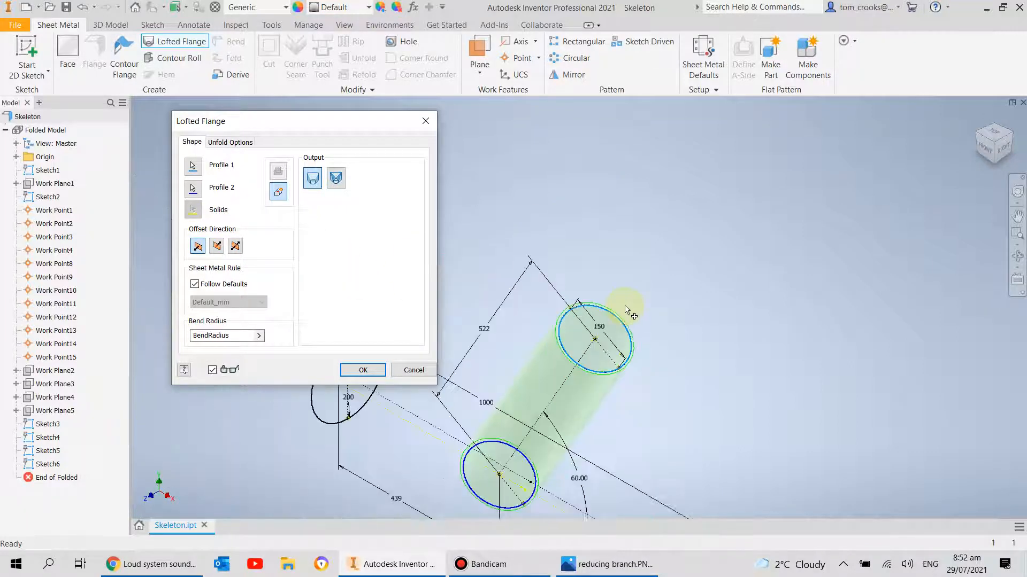
{"action": "left_click", "coordinate": [353, 370]}
- Sketch a rectangle about 175 mm high on the XY plane across the branch pipe's lower end, its base on the main pipe centreline
{"action": "scroll", "coordinate": [429, 398], "scroll_direction": "up", "scroll_amount": 3}
{"action": "middle_click_drag", "start_coordinate": [417, 421], "coordinate": [465, 416], "text": "shift"}
{"action": "scroll", "coordinate": [464, 465], "scroll_direction": "up", "scroll_amount": 3}
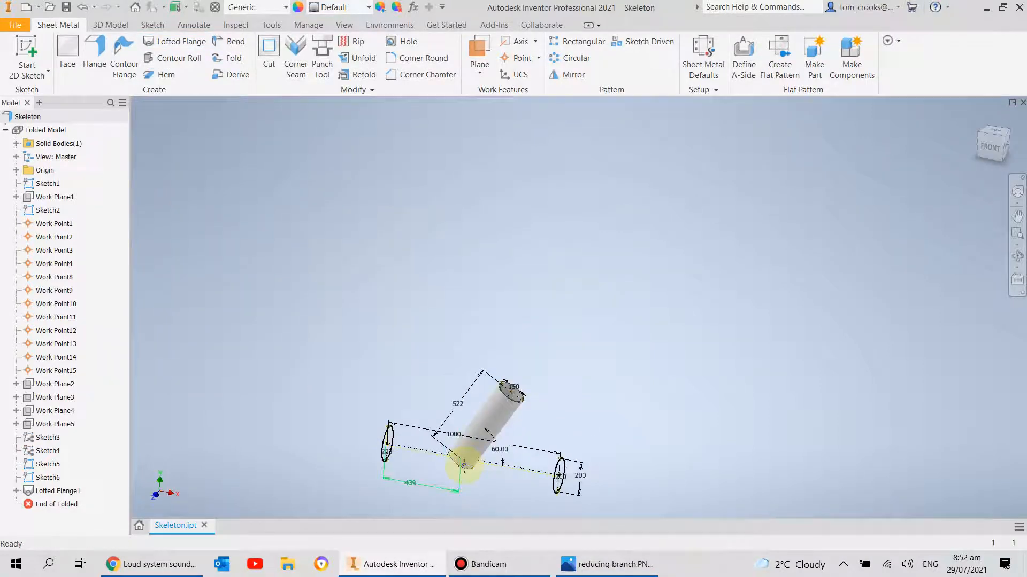
{"action": "middle_click_drag", "start_coordinate": [464, 466], "coordinate": [516, 340]}
{"action": "scroll", "coordinate": [515, 341], "scroll_direction": "down", "scroll_amount": 3}
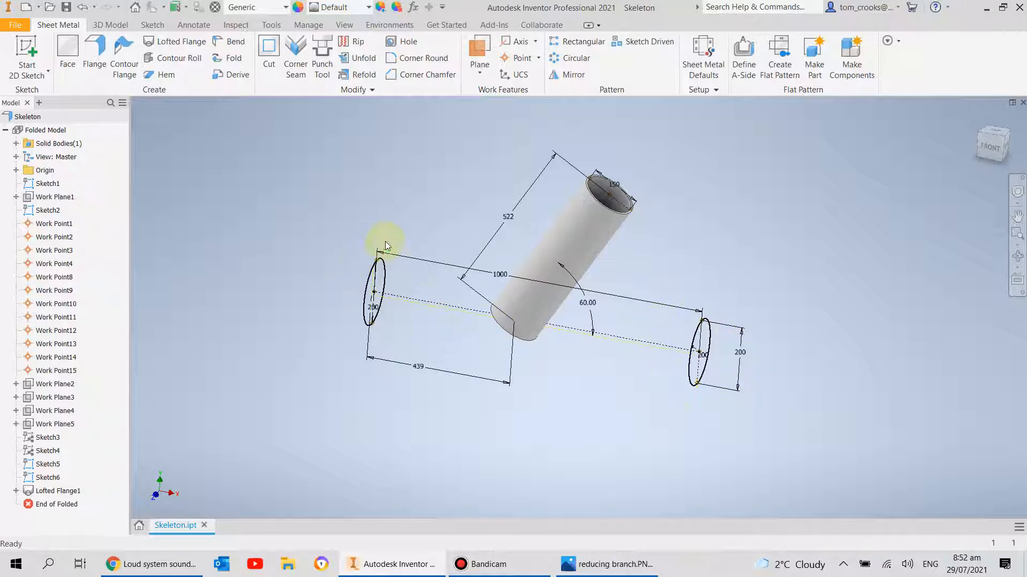
{"action": "scroll", "coordinate": [414, 330], "scroll_direction": "down", "scroll_amount": 3}
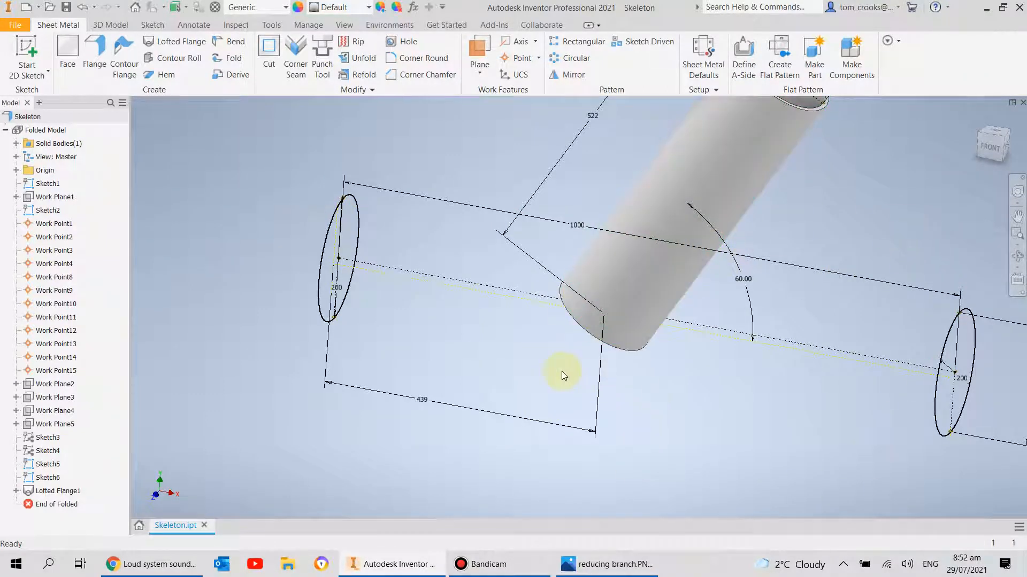
{"action": "left_click", "coordinate": [34, 51]}
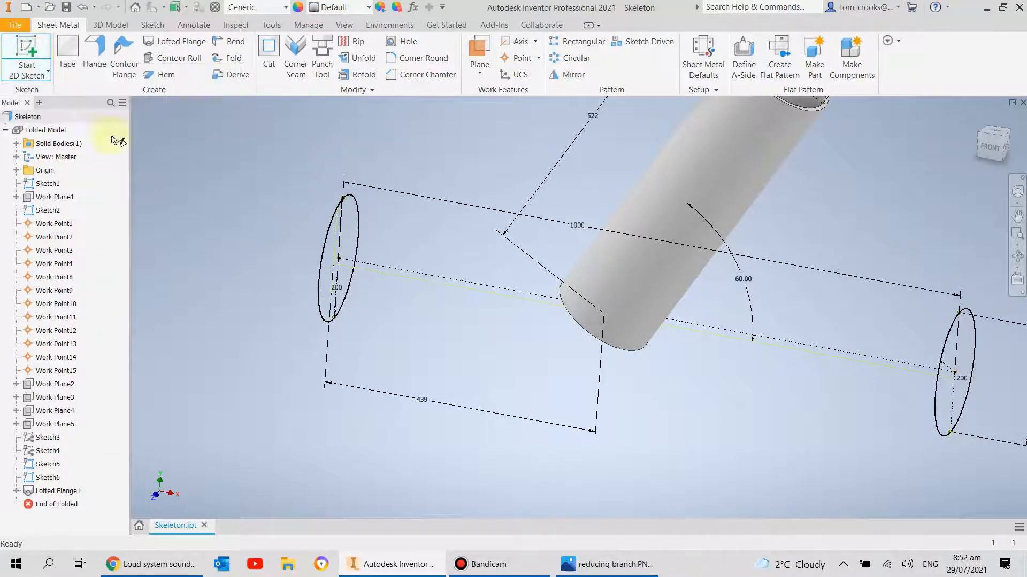
{"action": "left_click", "coordinate": [15, 171]}
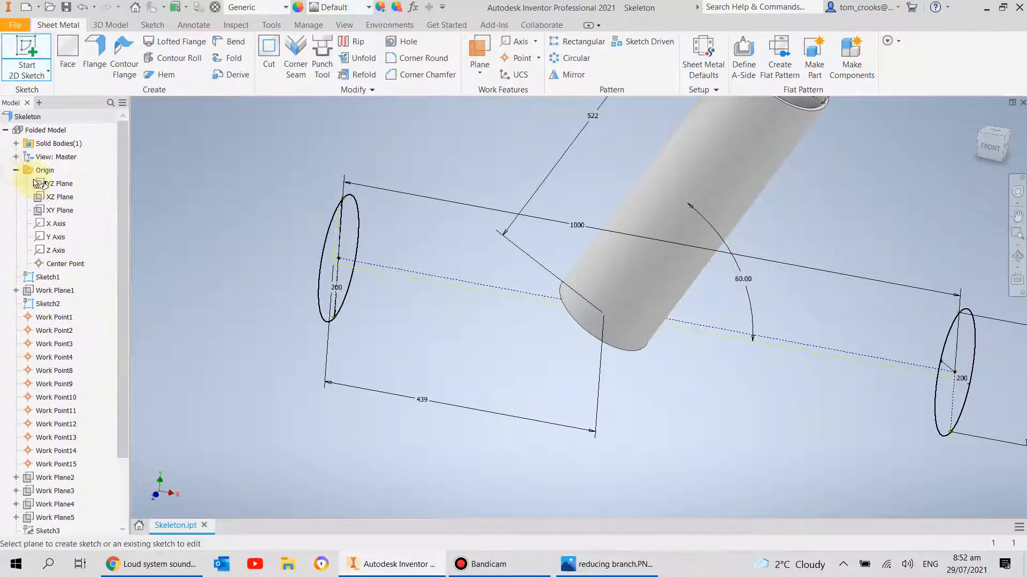
{"action": "left_click", "coordinate": [56, 210]}
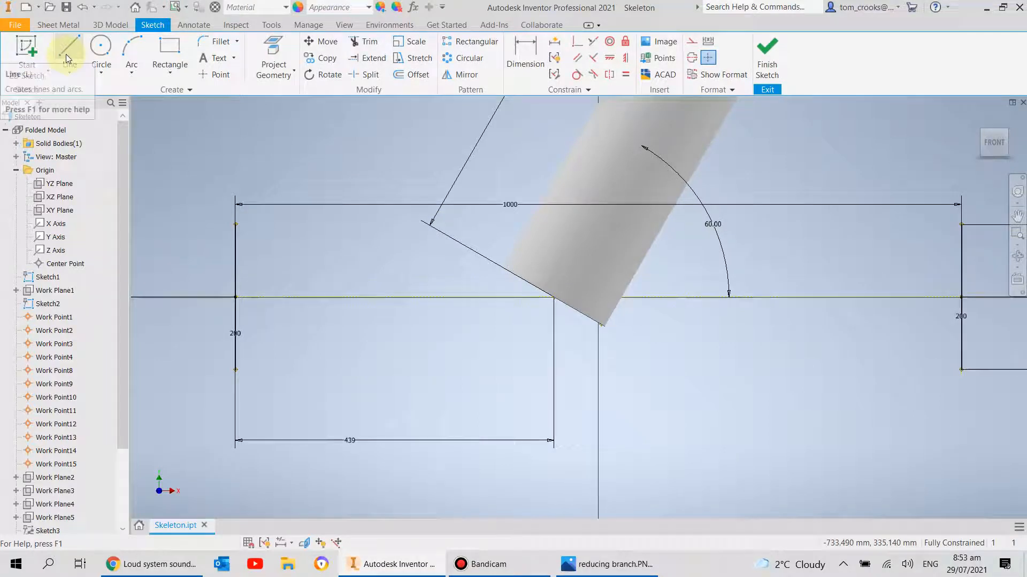
{"action": "left_click", "coordinate": [169, 48]}
{"action": "left_click", "coordinate": [373, 170]}
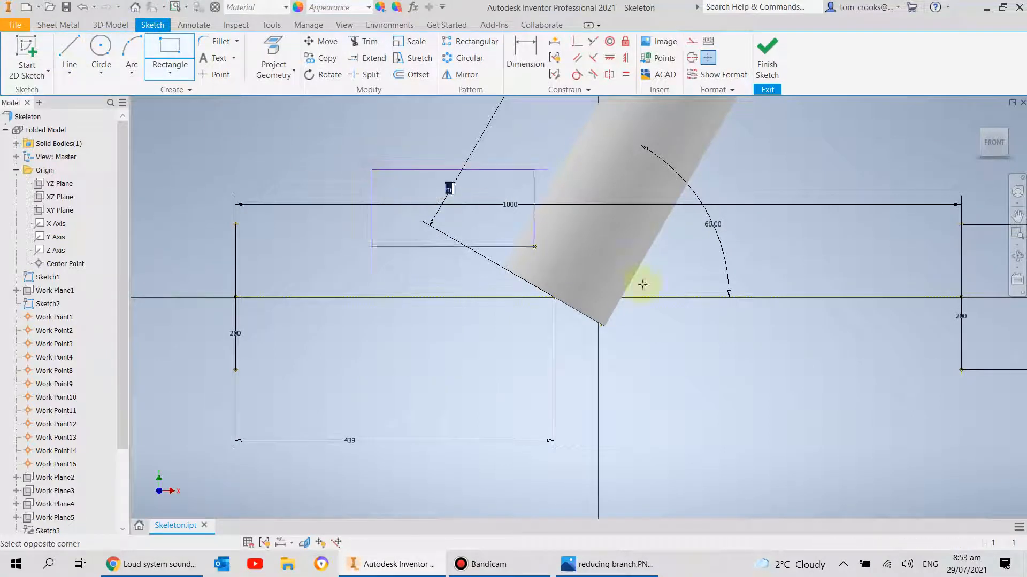
{"action": "left_click", "coordinate": [842, 297]}
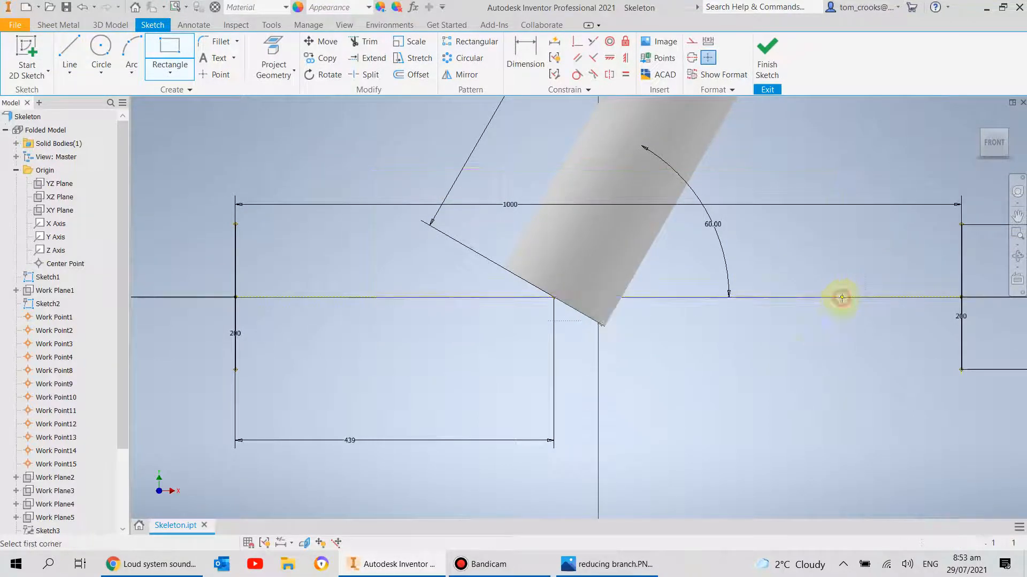
{"action": "key", "text": "Escape"}
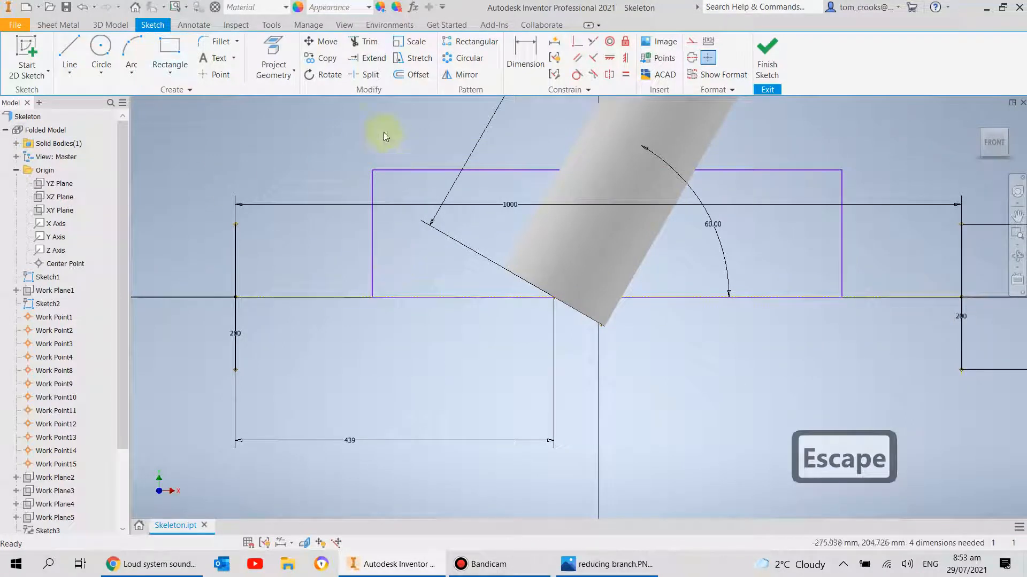
- Dimension the rectangle's height from the centreline and set it to 106 mm
{"action": "left_click", "coordinate": [526, 53]}
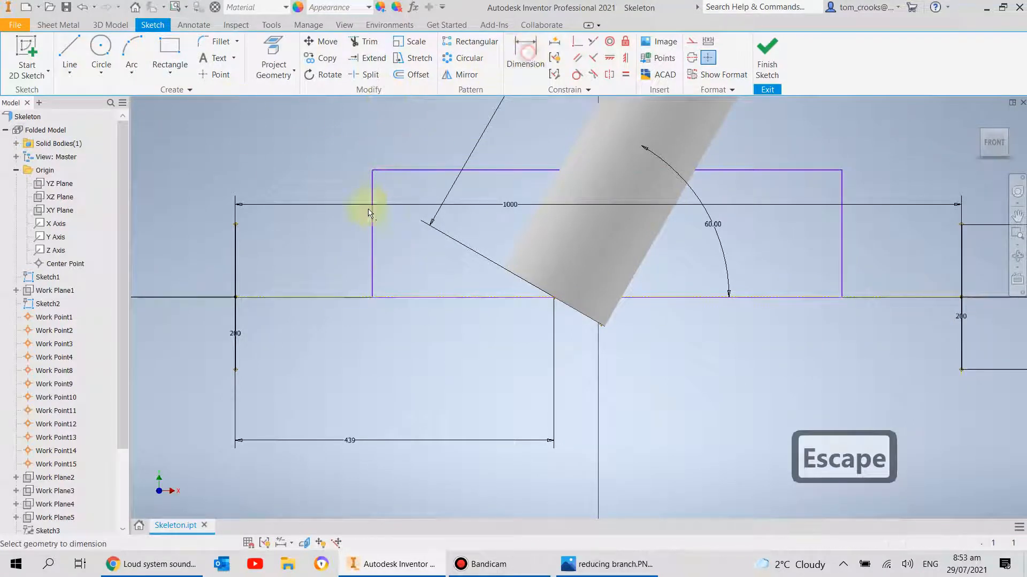
{"action": "left_click", "coordinate": [394, 171]}
{"action": "left_click", "coordinate": [404, 296]}
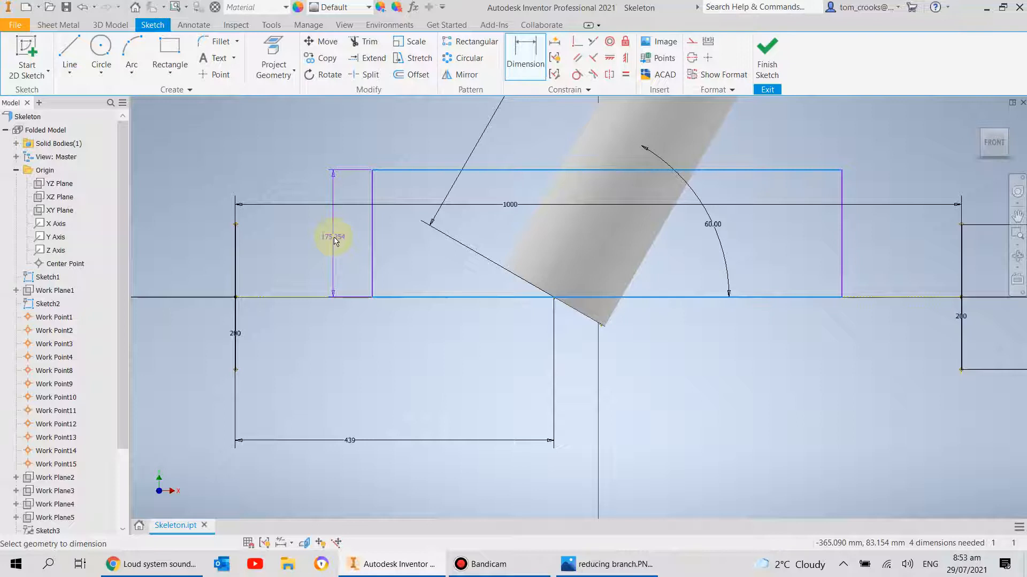
{"action": "left_click", "coordinate": [335, 241]}
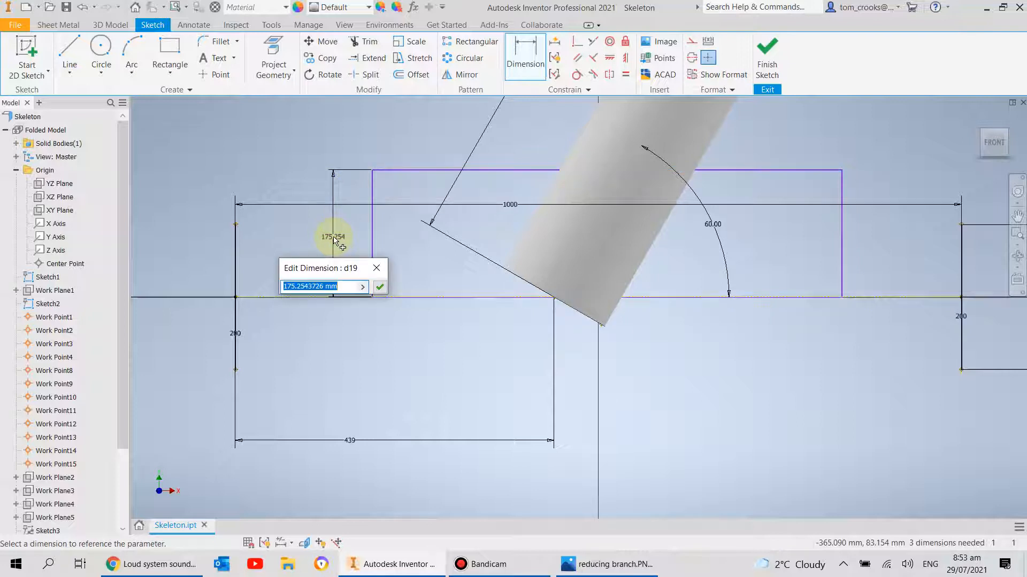
{"action": "type", "text": "106"}
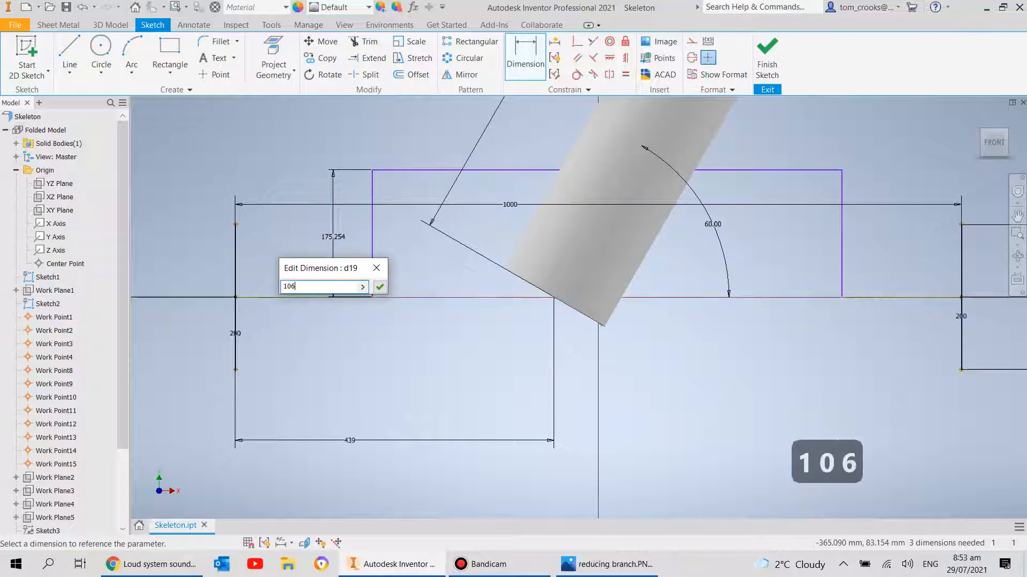
{"action": "key", "text": "Return"}
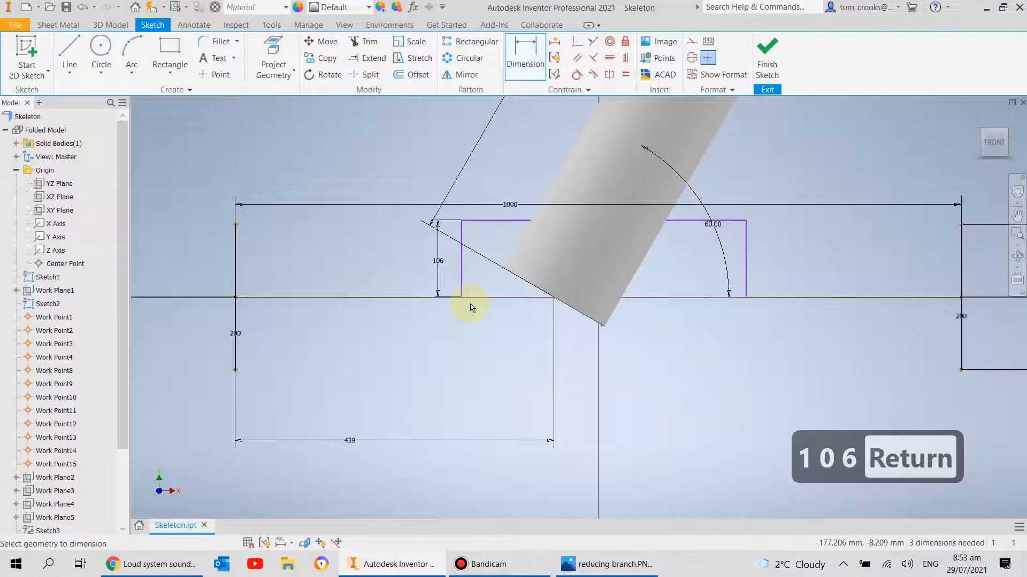
- Try to align the midpoint of the rectangle's upper edge vertically with the point below it on the centreline
{"action": "left_click", "coordinate": [518, 67]}
{"action": "left_click", "coordinate": [599, 202]}
{"action": "left_click", "coordinate": [603, 219]}
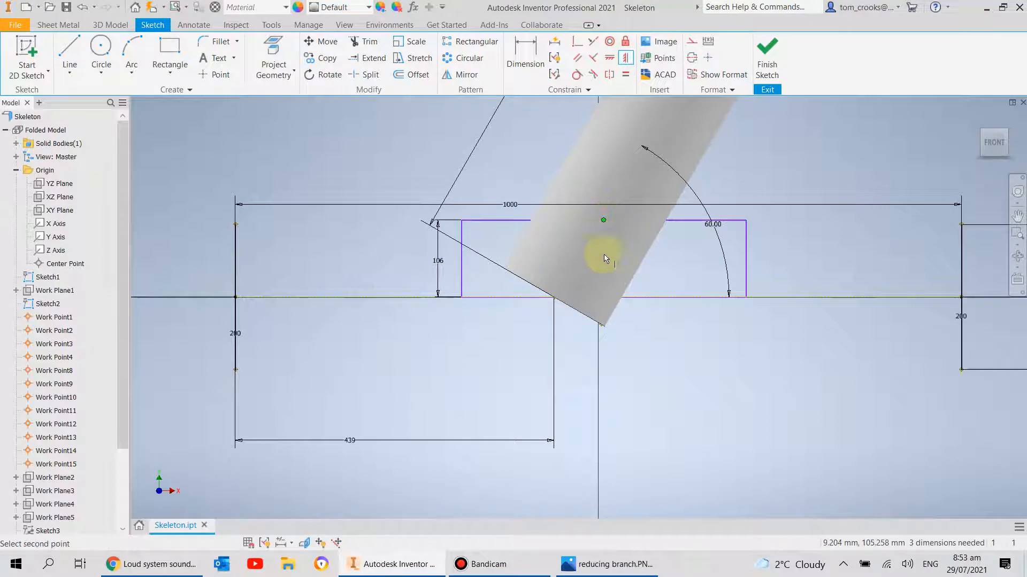
{"action": "left_click", "coordinate": [603, 296]}
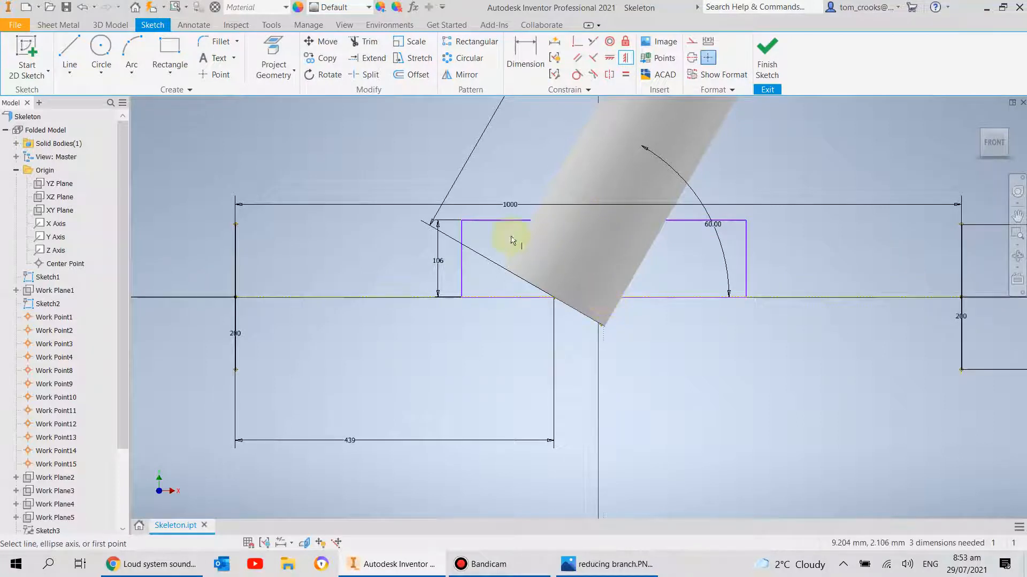
- Dimension the rectangle's width, placing the dimension below the centreline
{"action": "left_click", "coordinate": [525, 57]}
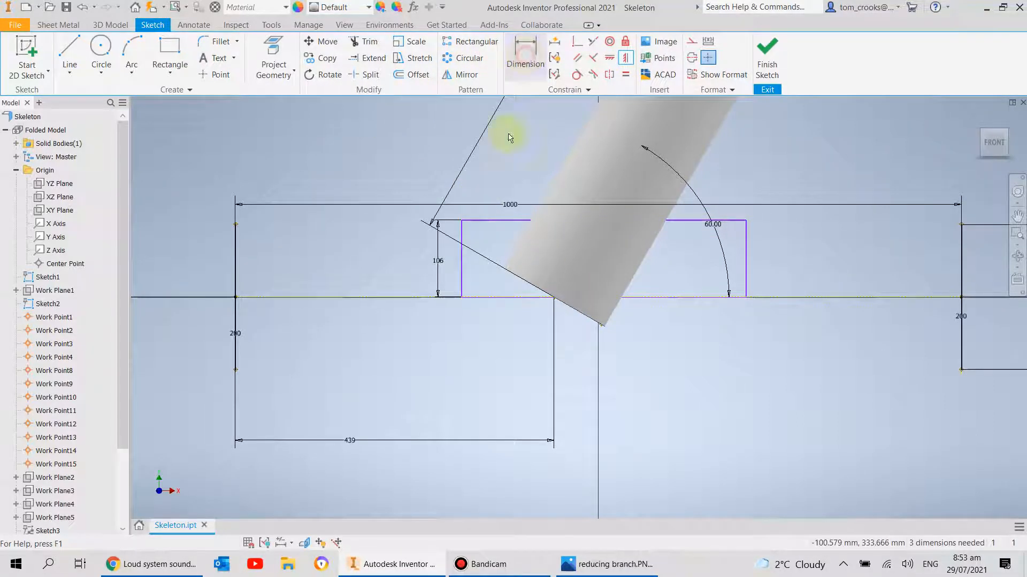
{"action": "left_click", "coordinate": [503, 221]}
{"action": "left_click", "coordinate": [509, 349]}
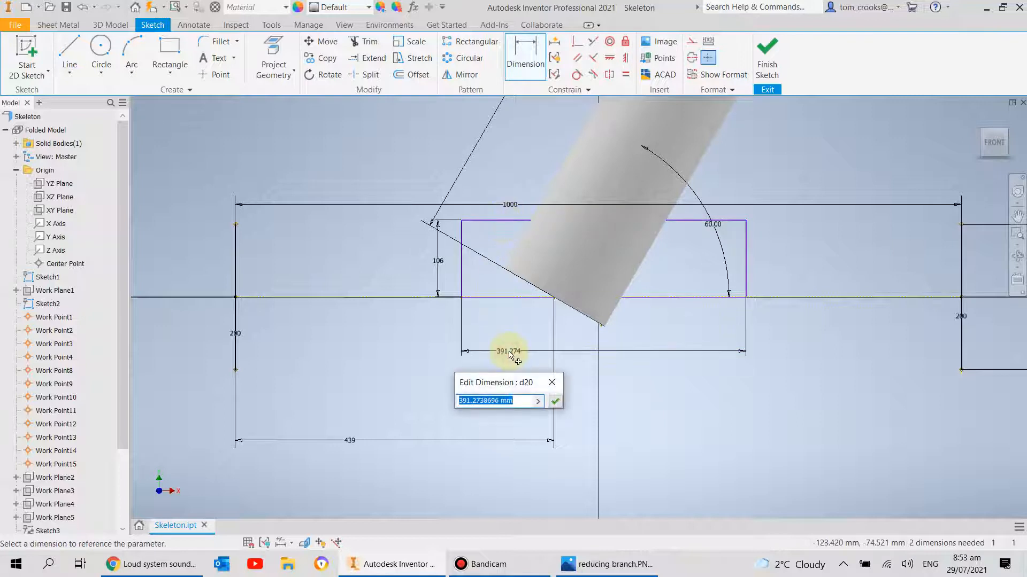
- Set the rectangle's horizontal length to 400 mm
{"action": "type", "text": "400"}
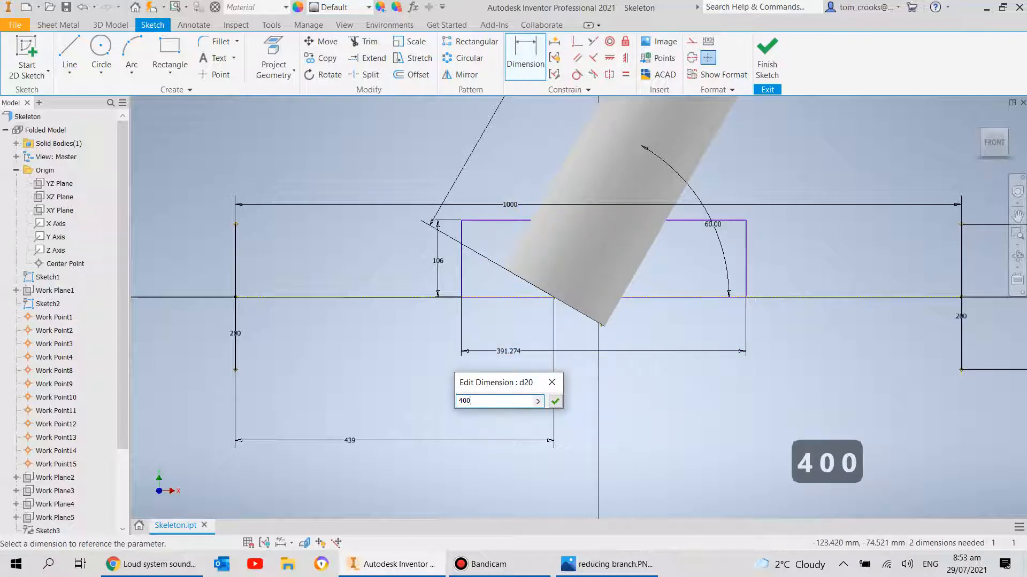
{"action": "key", "text": "Return"}
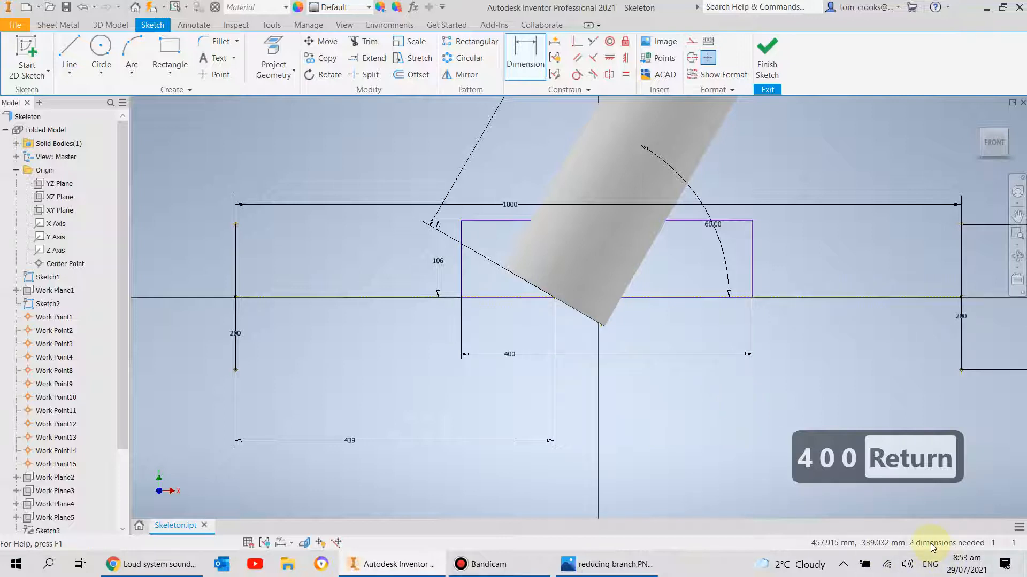
{"action": "key", "text": "Escape"}
- Apply a horizontal constraint between the midpoint of the rectangle's lower edge and the origin point
{"action": "left_click_drag", "start_coordinate": [680, 222], "coordinate": [658, 288]}
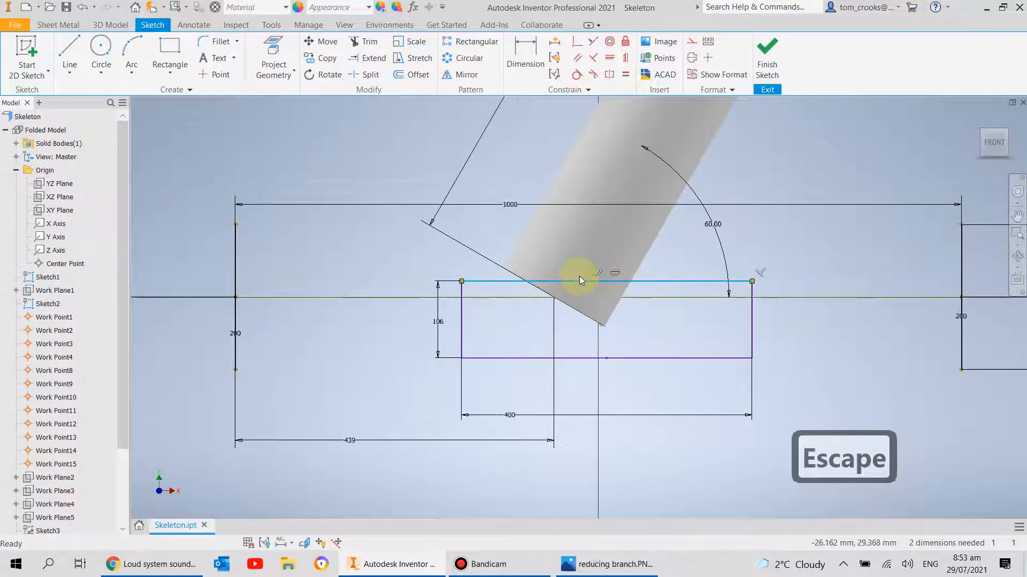
{"action": "left_click", "coordinate": [606, 60]}
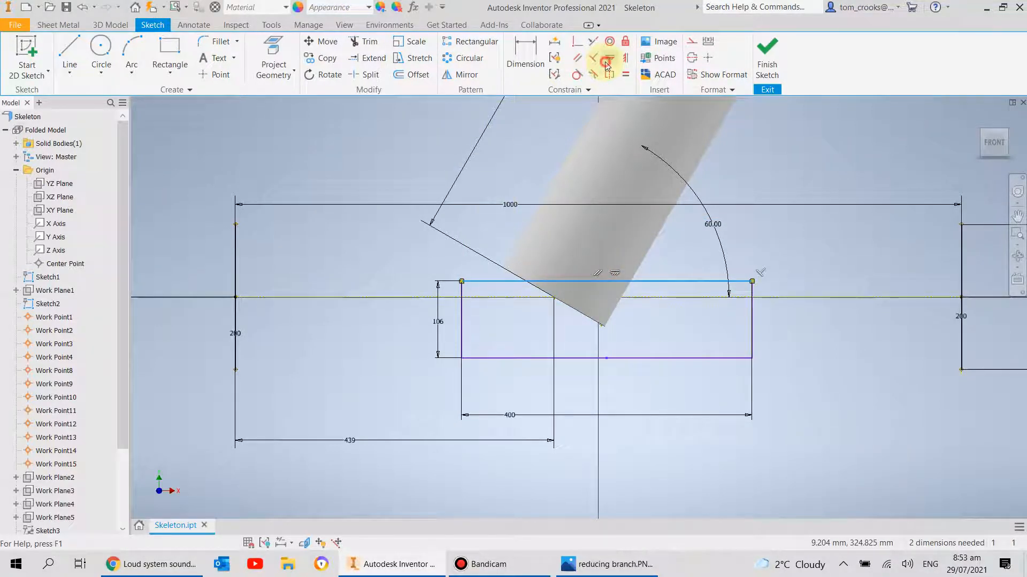
{"action": "key", "text": "Escape"}
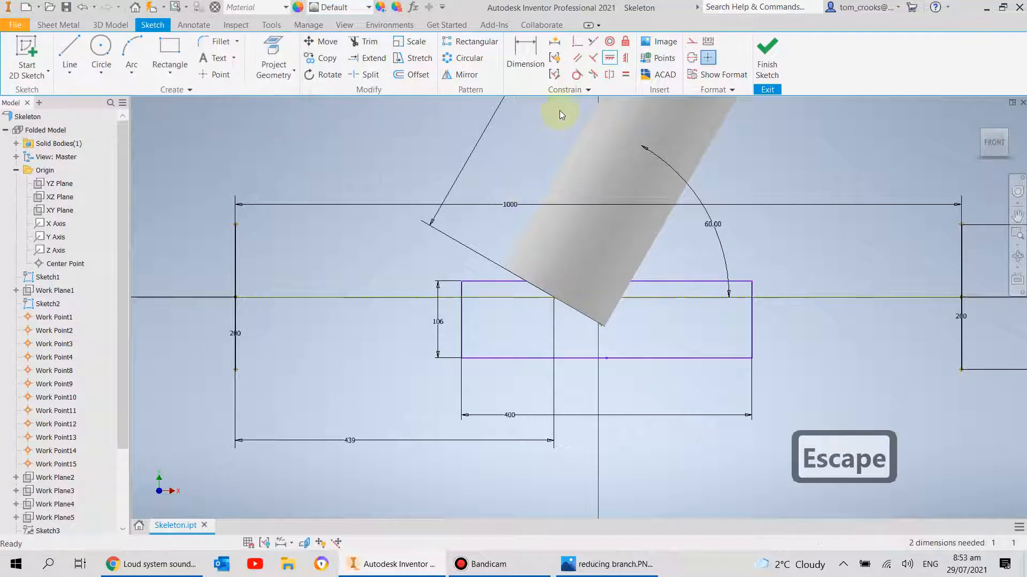
{"action": "left_click", "coordinate": [608, 60]}
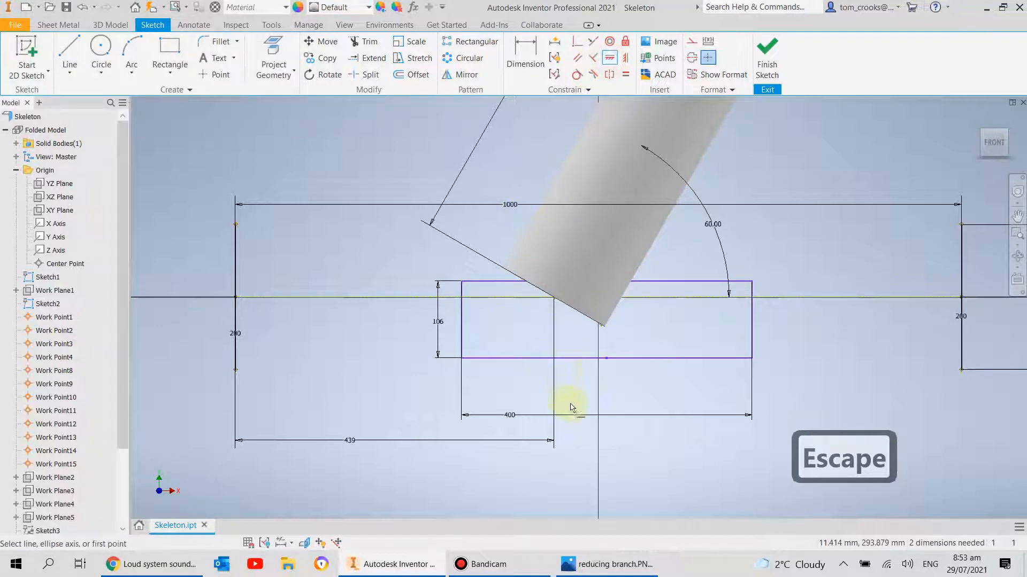
{"action": "left_click", "coordinate": [608, 359]}
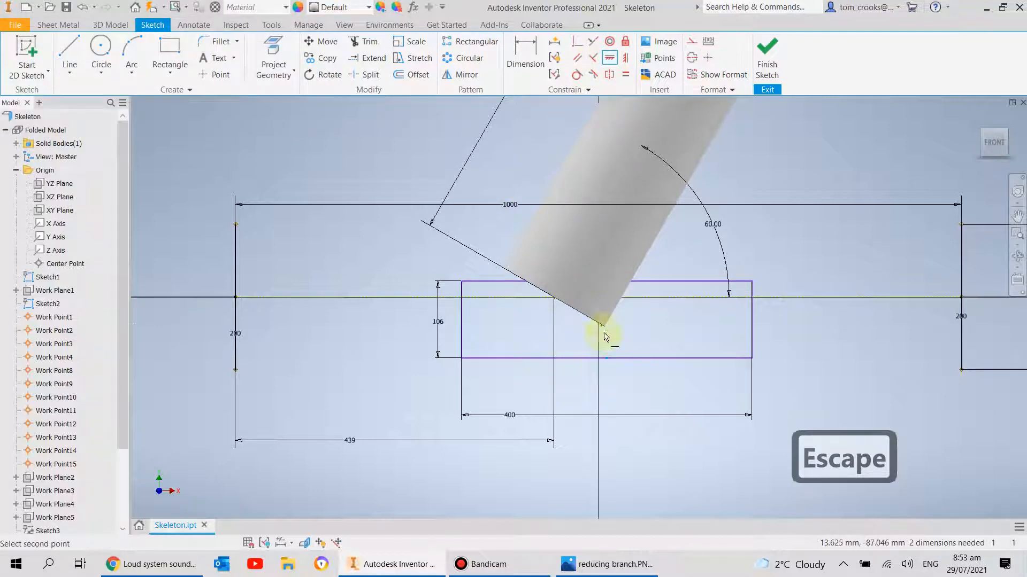
{"action": "left_click", "coordinate": [596, 301]}
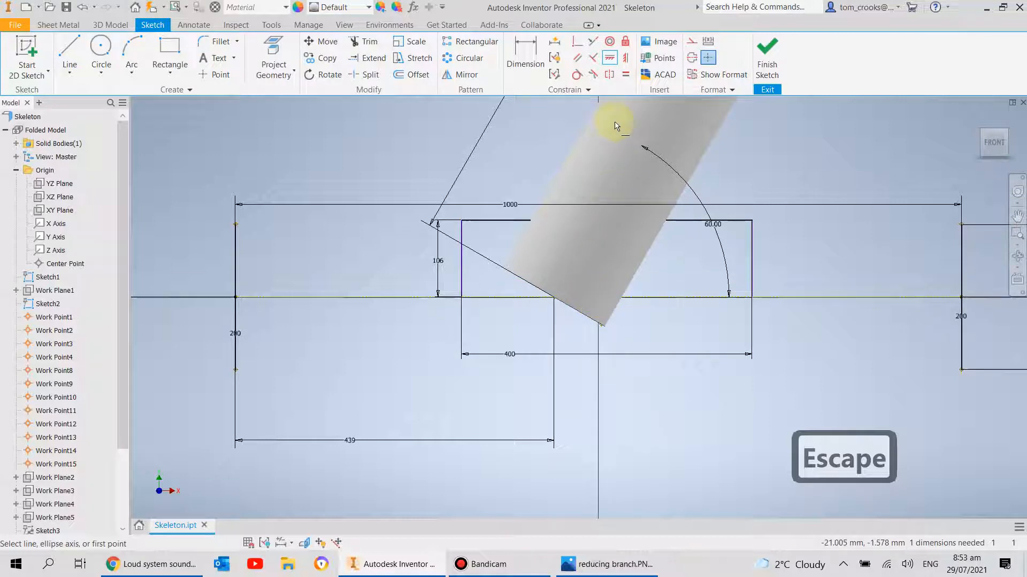
- Apply a vertical constraint between the midpoint of the rectangle's lower edge and the origin, and finish the sketch
{"action": "left_click", "coordinate": [626, 59]}
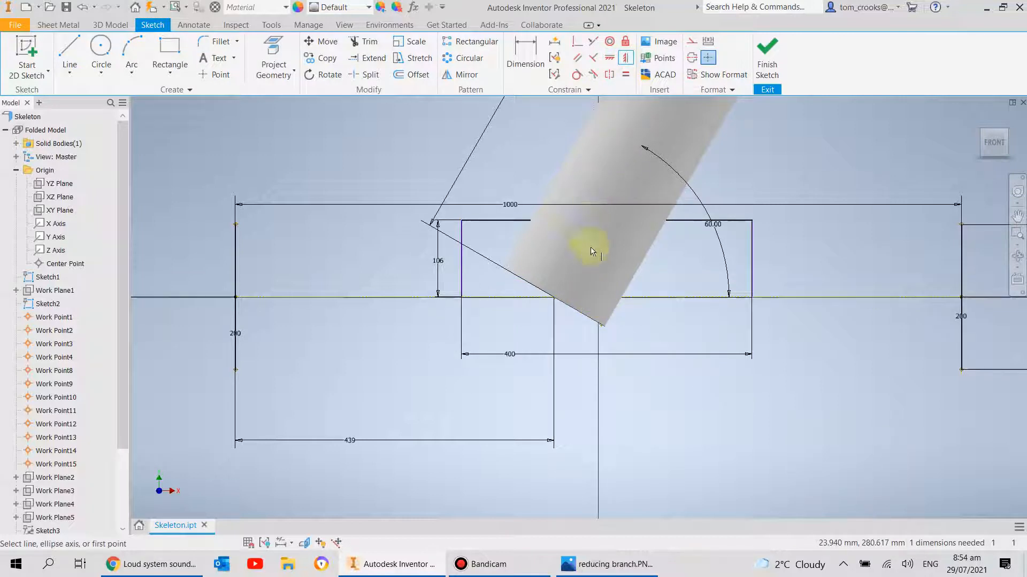
{"action": "left_click", "coordinate": [603, 299]}
{"action": "left_click", "coordinate": [597, 298]}
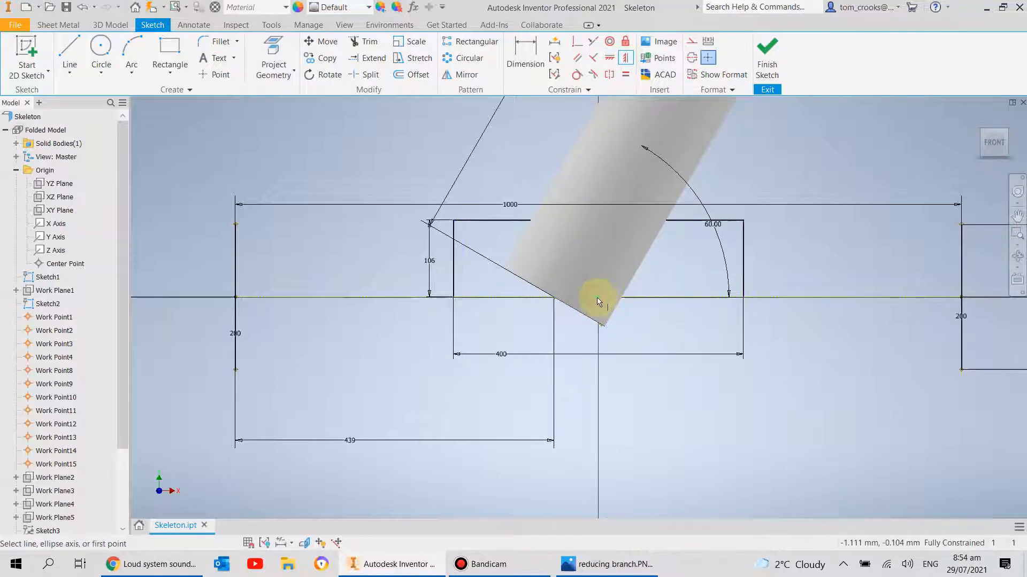
{"action": "left_click", "coordinate": [769, 59]}
- Revolve the rectangle a full turn about its lower edge as a cut through the inclined pipe's lower end
{"action": "scroll", "coordinate": [531, 281], "scroll_direction": "down", "scroll_amount": 3}
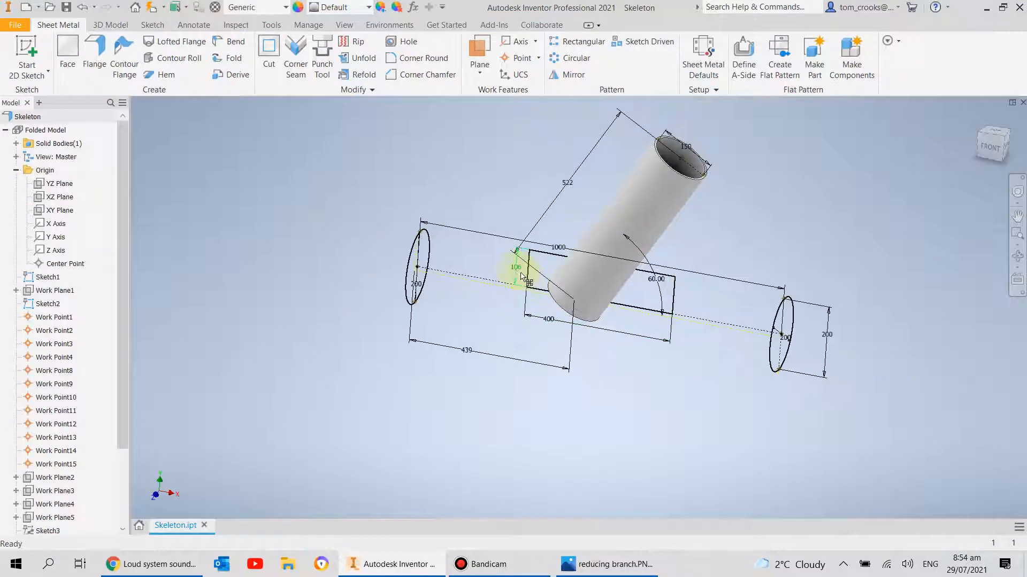
{"action": "left_click", "coordinate": [103, 25]}
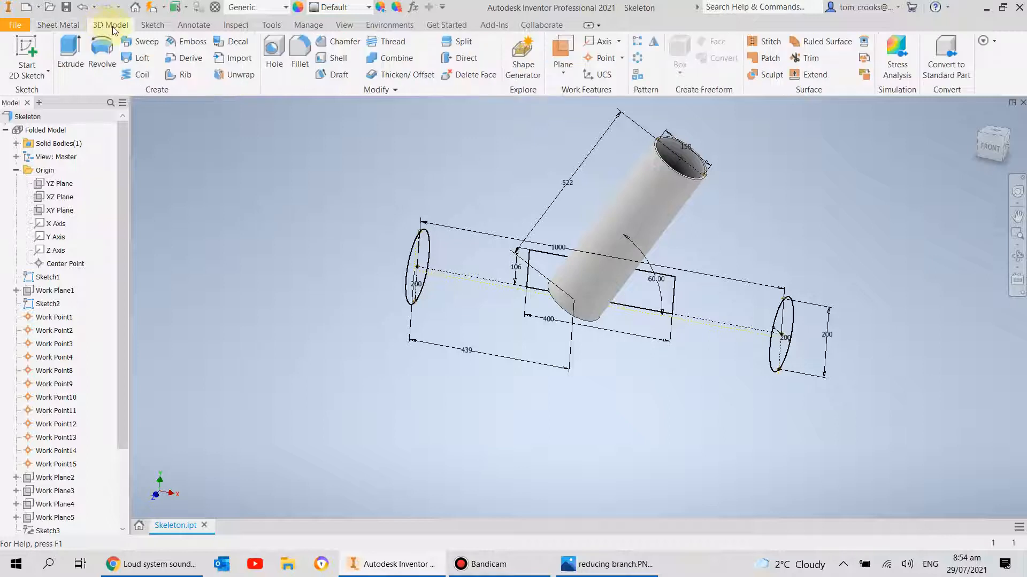
{"action": "left_click", "coordinate": [108, 48]}
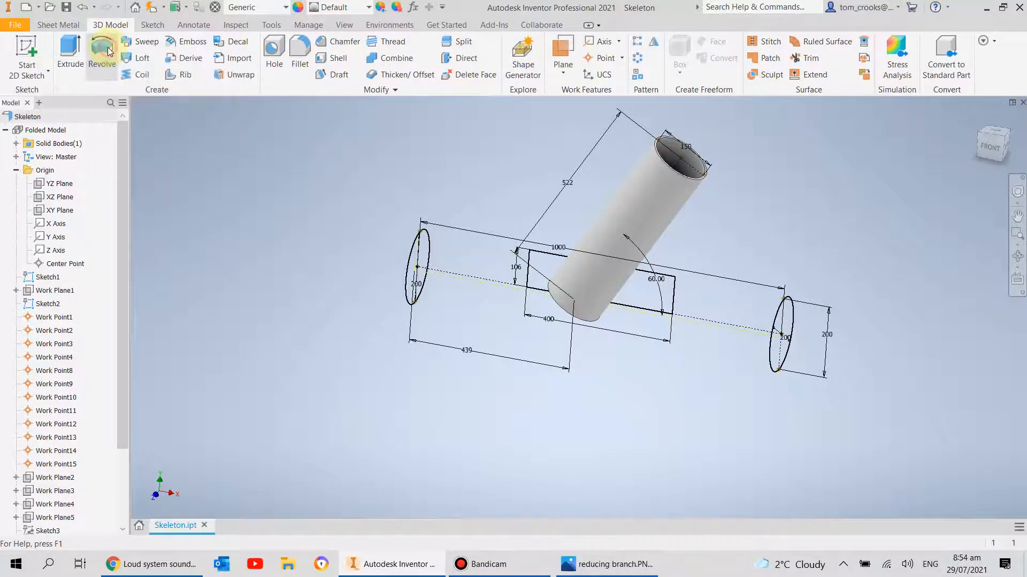
{"action": "left_click", "coordinate": [638, 297]}
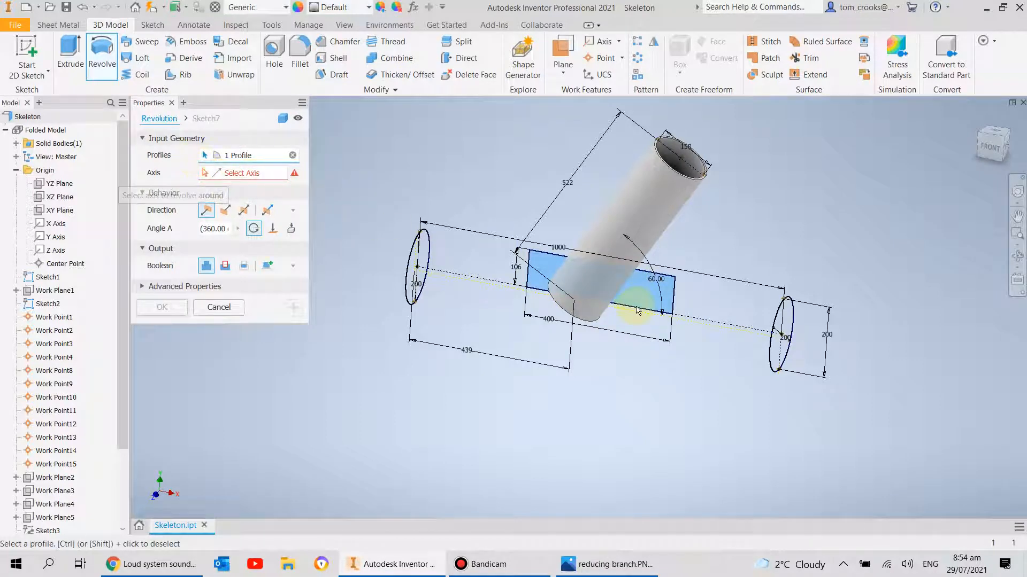
{"action": "scroll", "coordinate": [635, 306], "scroll_direction": "up", "scroll_amount": 3}
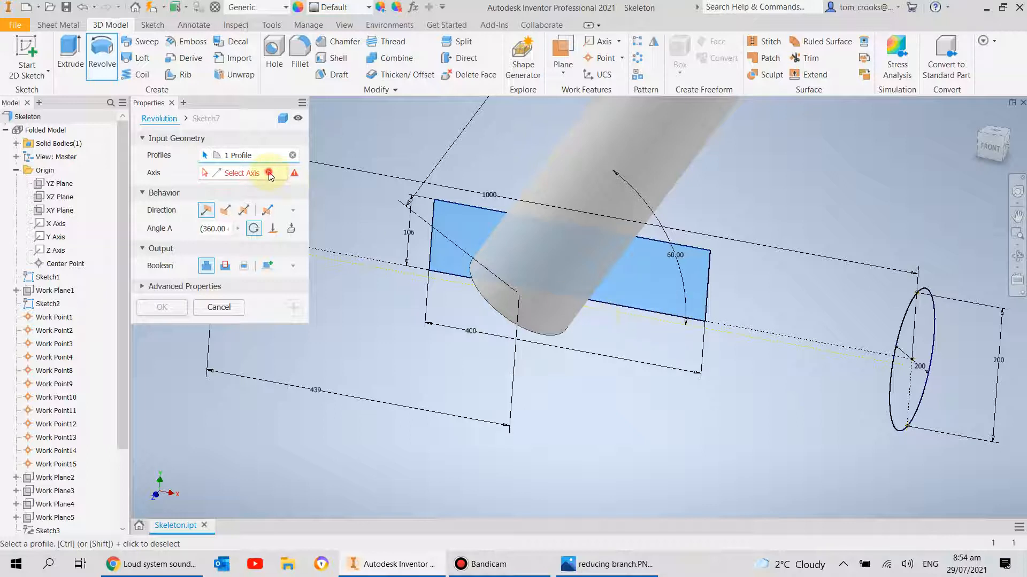
{"action": "left_click", "coordinate": [619, 308]}
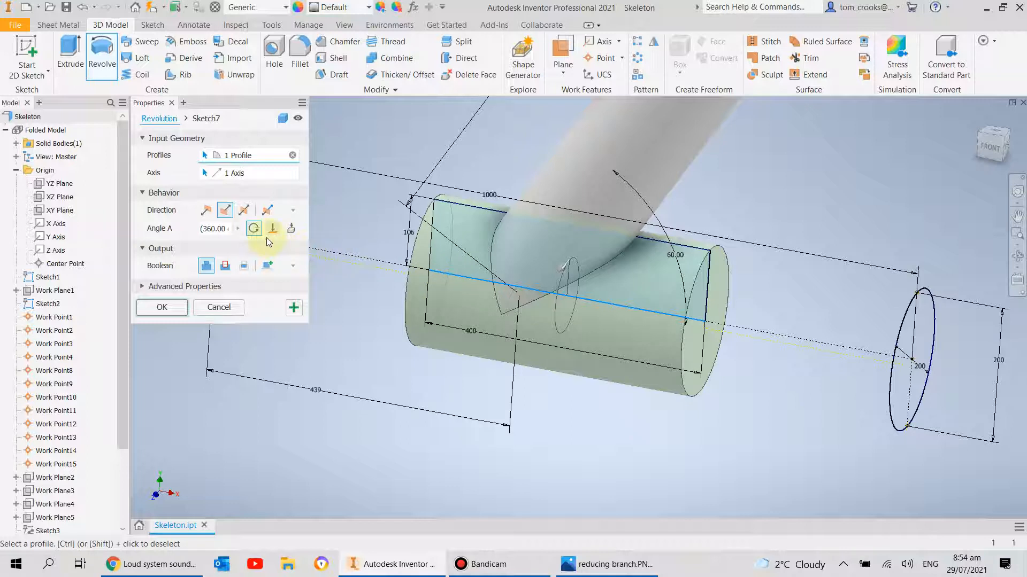
{"action": "left_click", "coordinate": [225, 267]}
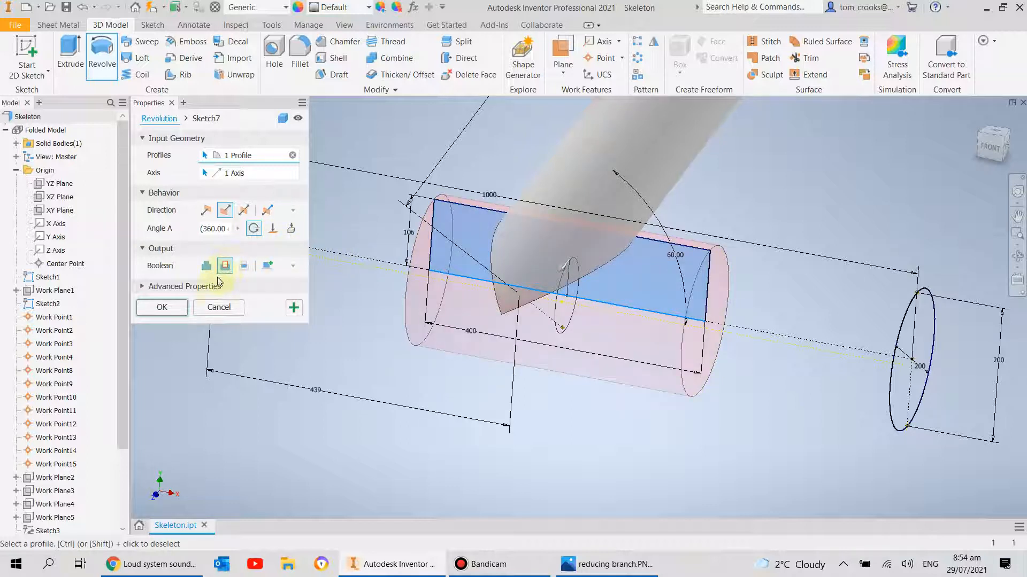
{"action": "left_click", "coordinate": [179, 309]}
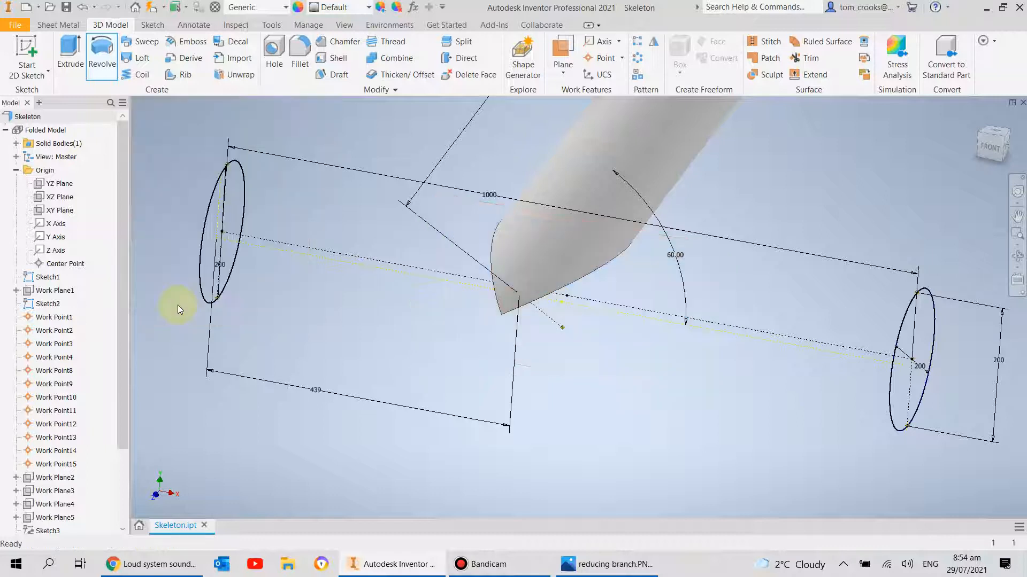
- Hide all the work points in the model, from Work Point1 through Work Point15
{"action": "scroll", "coordinate": [409, 329], "scroll_direction": "up", "scroll_amount": 3}
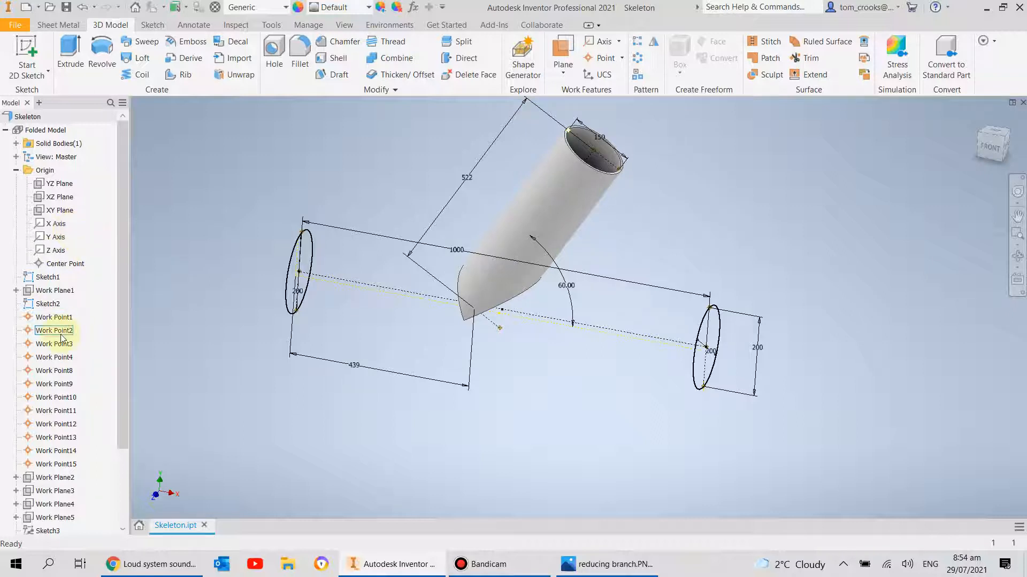
{"action": "left_click", "coordinate": [45, 317]}
{"action": "right_click", "coordinate": [45, 319]}
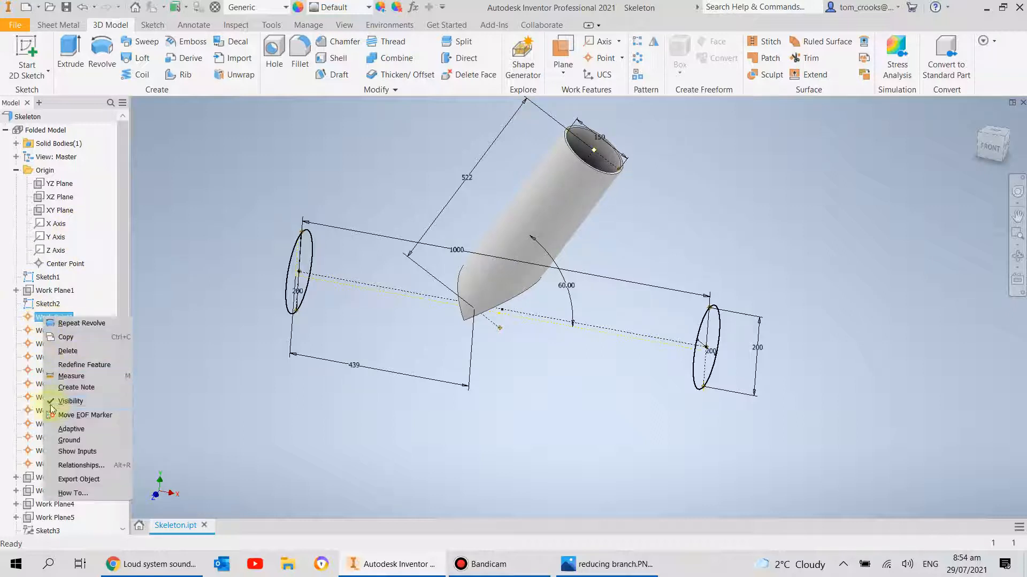
{"action": "left_click", "coordinate": [47, 401]}
{"action": "left_click", "coordinate": [45, 333], "text": "shift"}
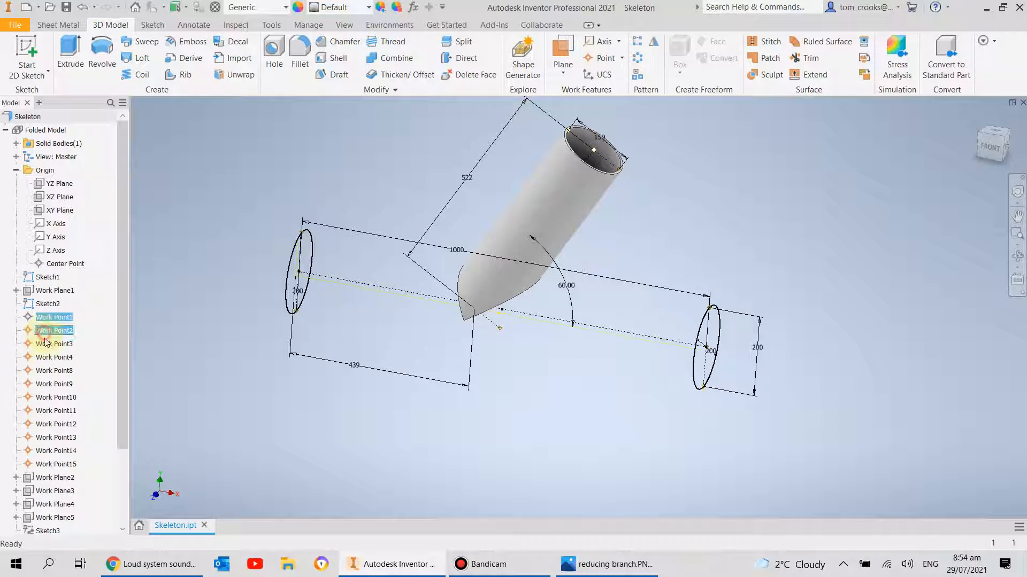
{"action": "left_click", "coordinate": [47, 346], "text": "shift"}
{"action": "left_click", "coordinate": [51, 358], "text": "shift"}
{"action": "left_click", "coordinate": [49, 373], "text": "shift"}
{"action": "left_click", "coordinate": [50, 385], "text": "shift"}
{"action": "left_click", "coordinate": [51, 398], "text": "shift"}
{"action": "left_click", "coordinate": [50, 426], "text": "shift"}
{"action": "left_click", "coordinate": [51, 438], "text": "shift"}
{"action": "left_click", "coordinate": [51, 451], "text": "shift"}
{"action": "left_click", "coordinate": [52, 464], "text": "shift"}
{"action": "right_click", "coordinate": [52, 464]}
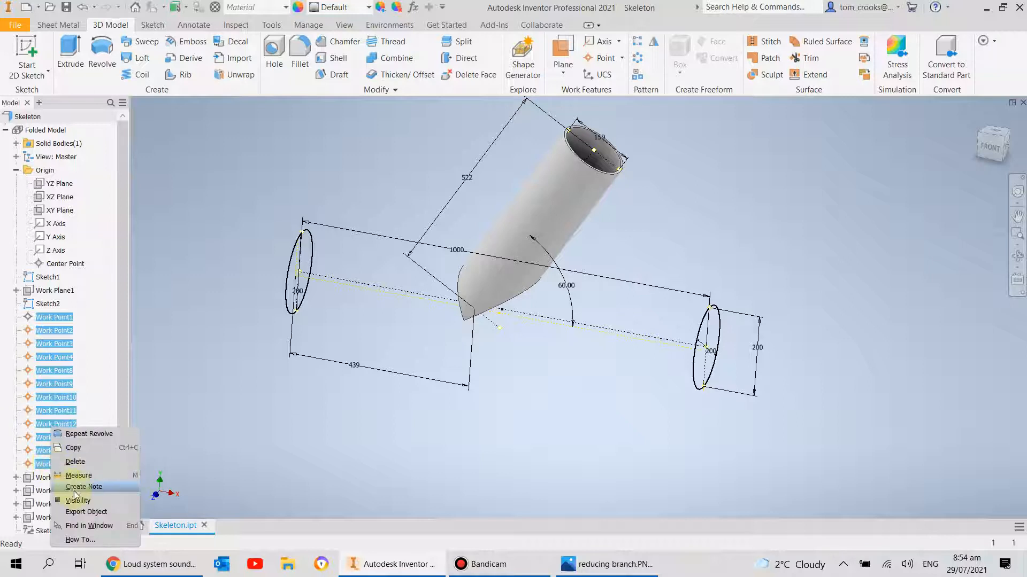
{"action": "left_click", "coordinate": [74, 500]}
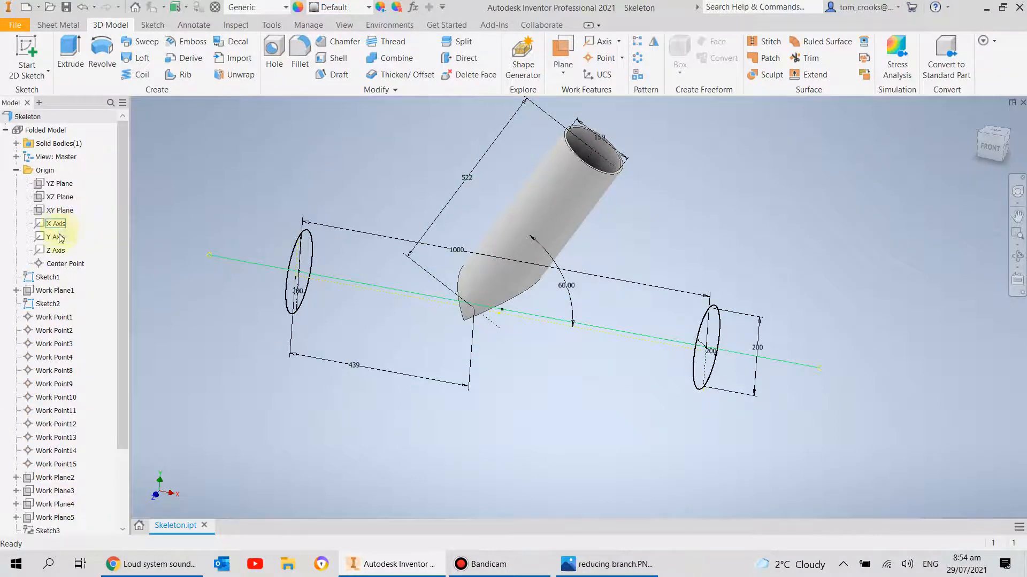
- Hide Sketch1 and Sketch2
{"action": "left_click", "coordinate": [49, 277]}
{"action": "right_click", "coordinate": [52, 277]}
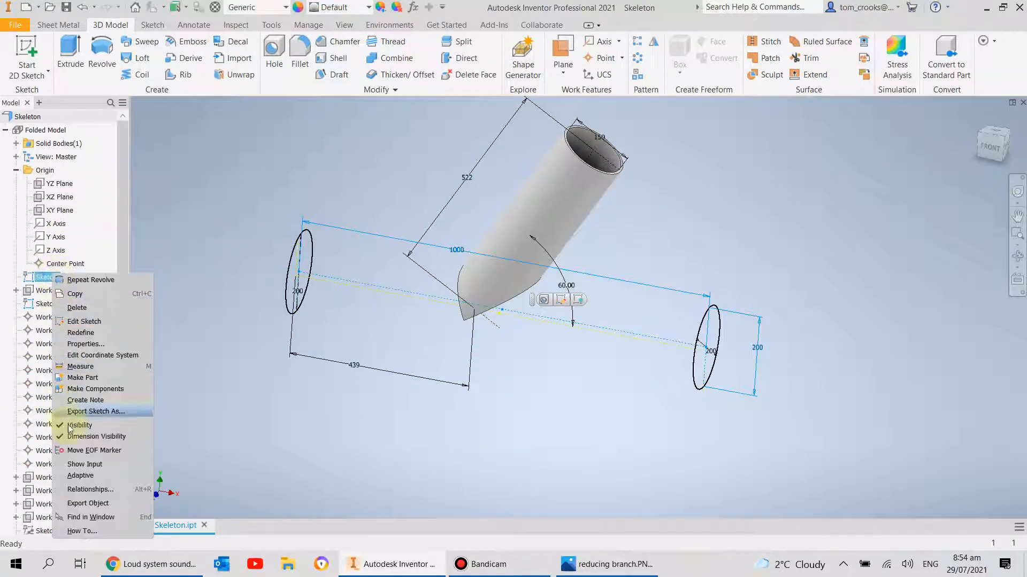
{"action": "left_click", "coordinate": [79, 425]}
{"action": "left_click", "coordinate": [46, 304]}
{"action": "right_click", "coordinate": [46, 307]}
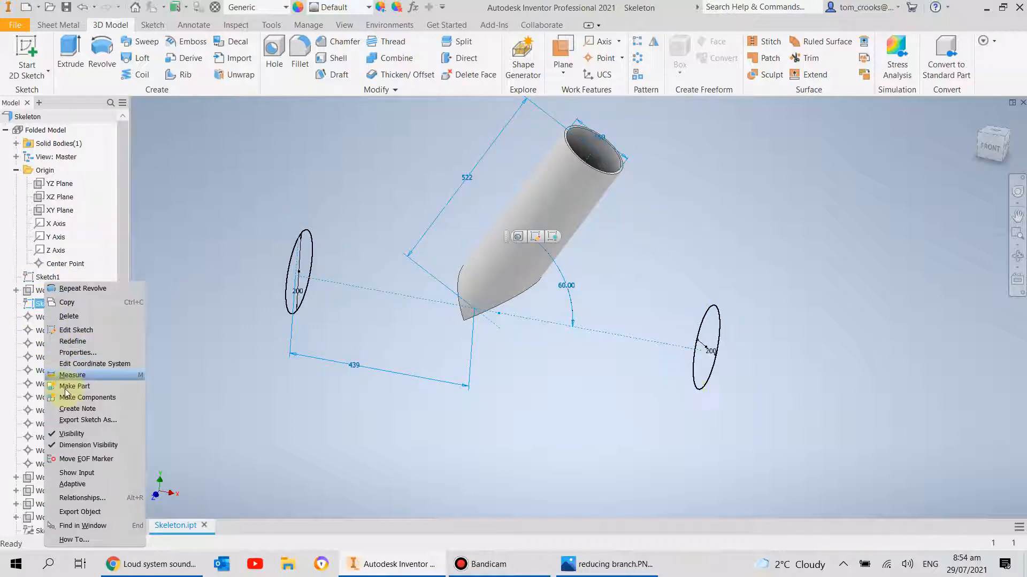
{"action": "left_click", "coordinate": [71, 433]}
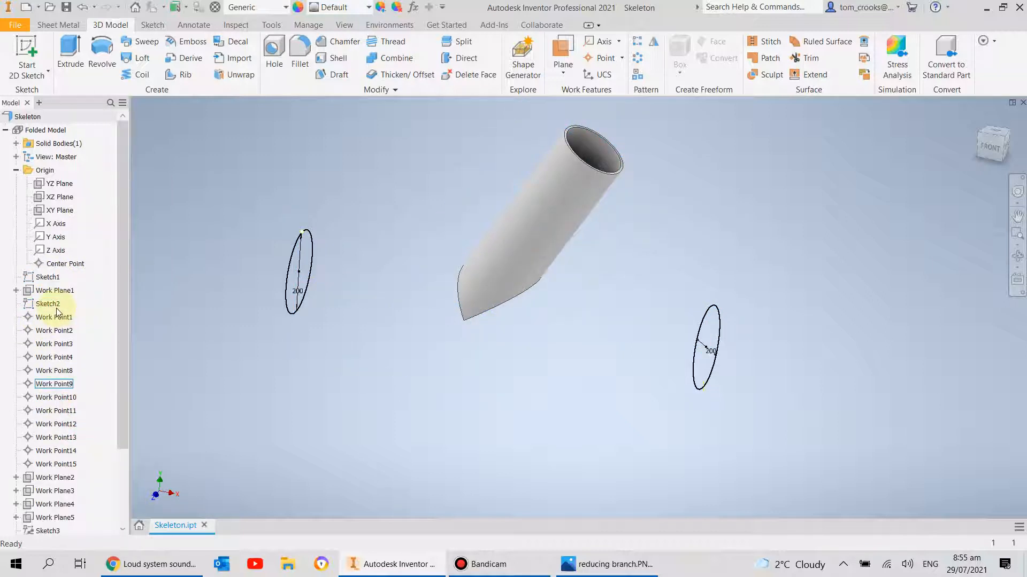
- Hide Sketch5 and Sketch6, the two 200 mm end circles
{"action": "scroll", "coordinate": [58, 312], "scroll_direction": "down", "scroll_amount": 3}
{"action": "left_click", "coordinate": [54, 465]}
{"action": "right_click", "coordinate": [54, 466]}
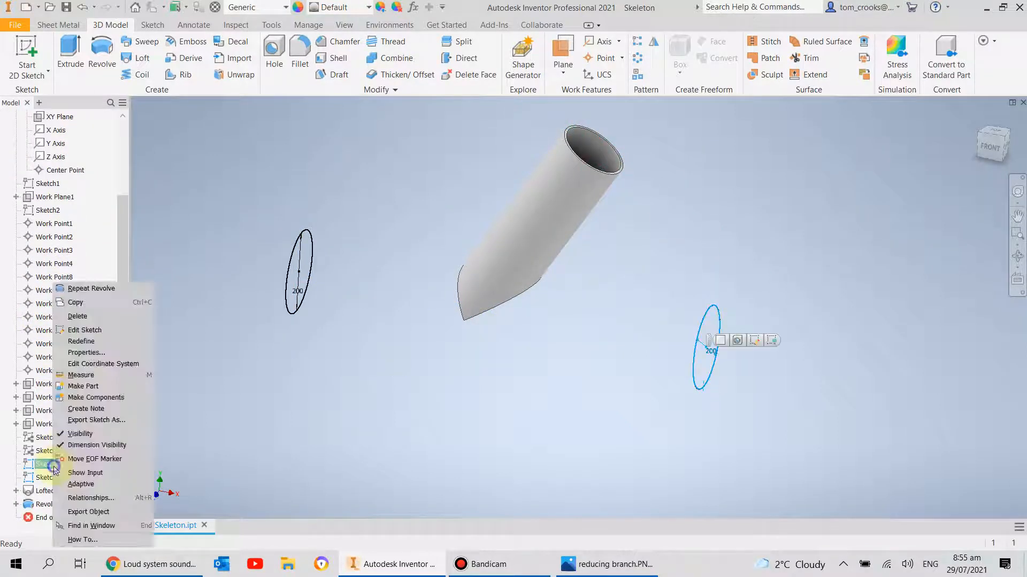
{"action": "left_click", "coordinate": [74, 434]}
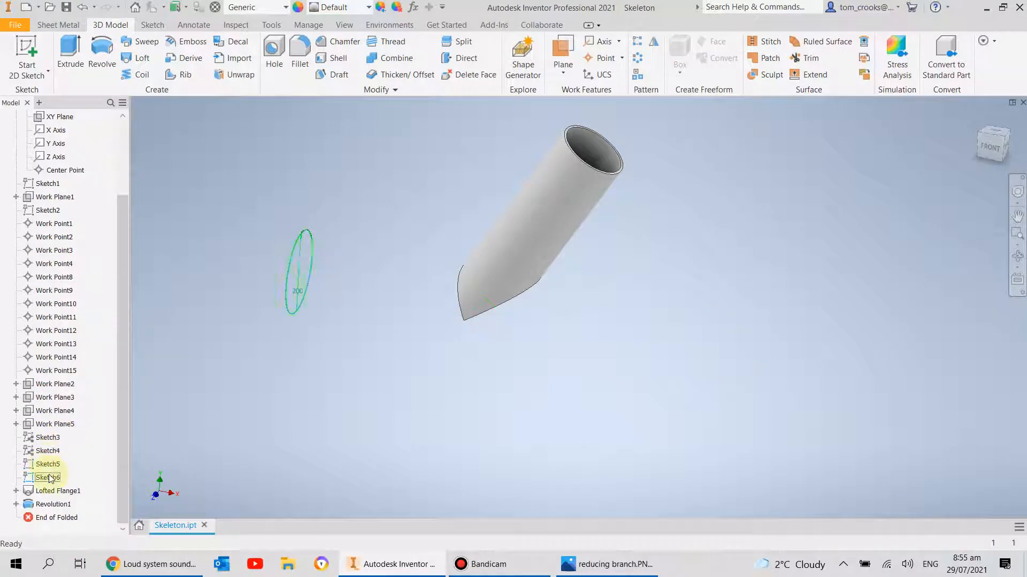
{"action": "right_click", "coordinate": [50, 478]}
{"action": "left_click", "coordinate": [78, 438]}
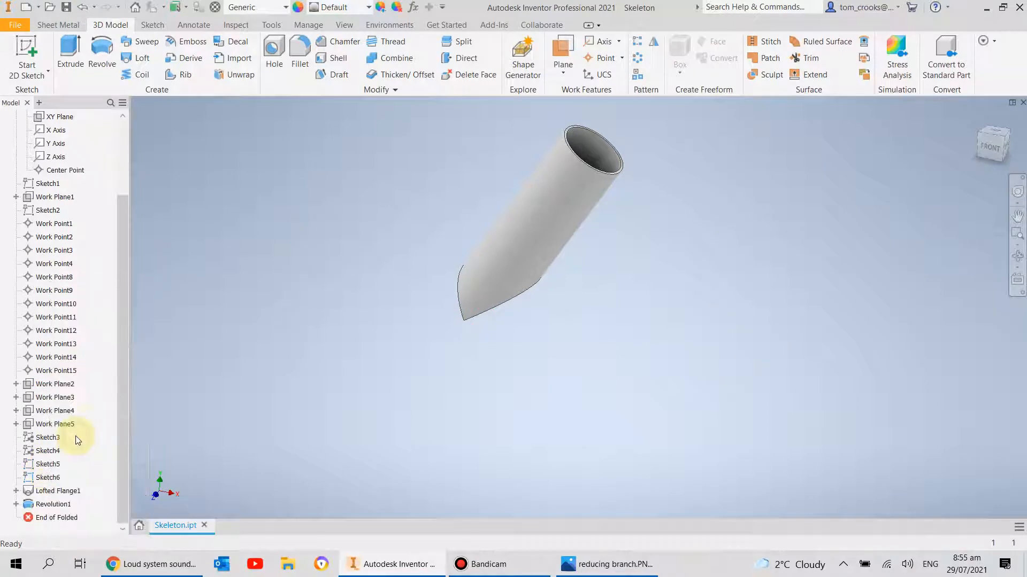
- Start a 2D sketch on the ring-shaped upper end face of the pipe and project its outer circular edge
{"action": "scroll", "coordinate": [378, 305], "scroll_direction": "up", "scroll_amount": 5}
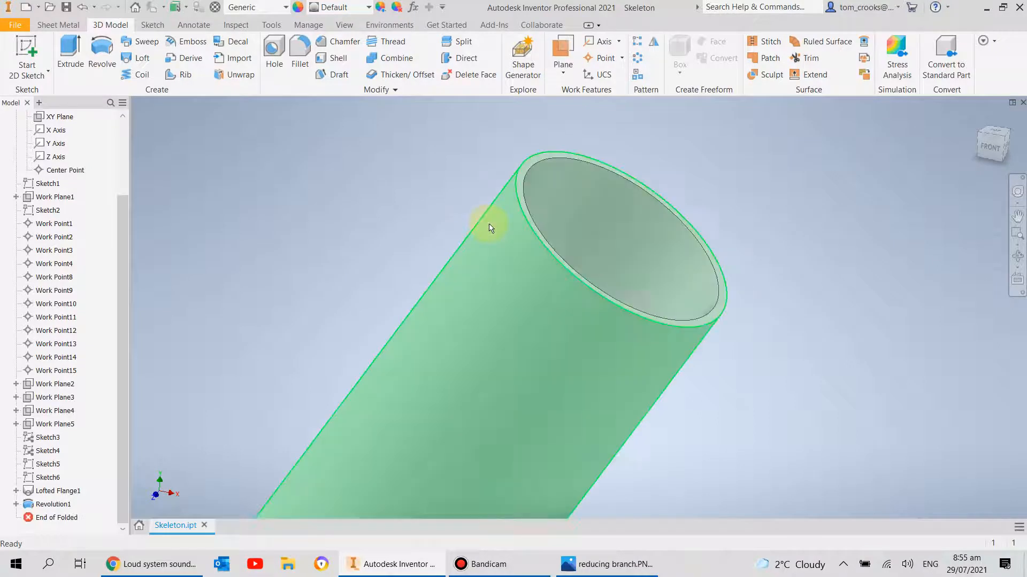
{"action": "left_click", "coordinate": [38, 45]}
{"action": "scroll", "coordinate": [711, 298], "scroll_direction": "up", "scroll_amount": 4}
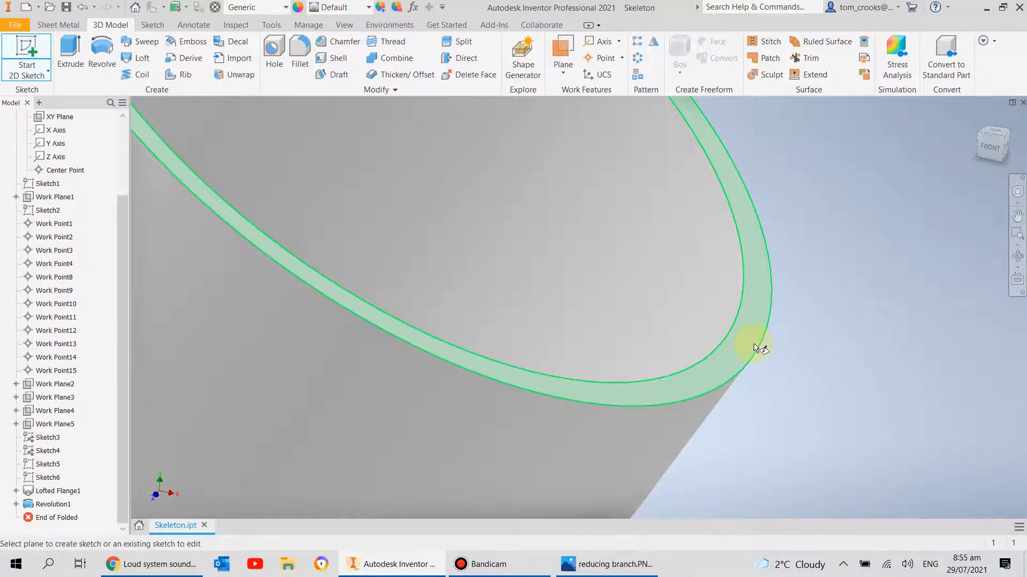
{"action": "left_click", "coordinate": [756, 348]}
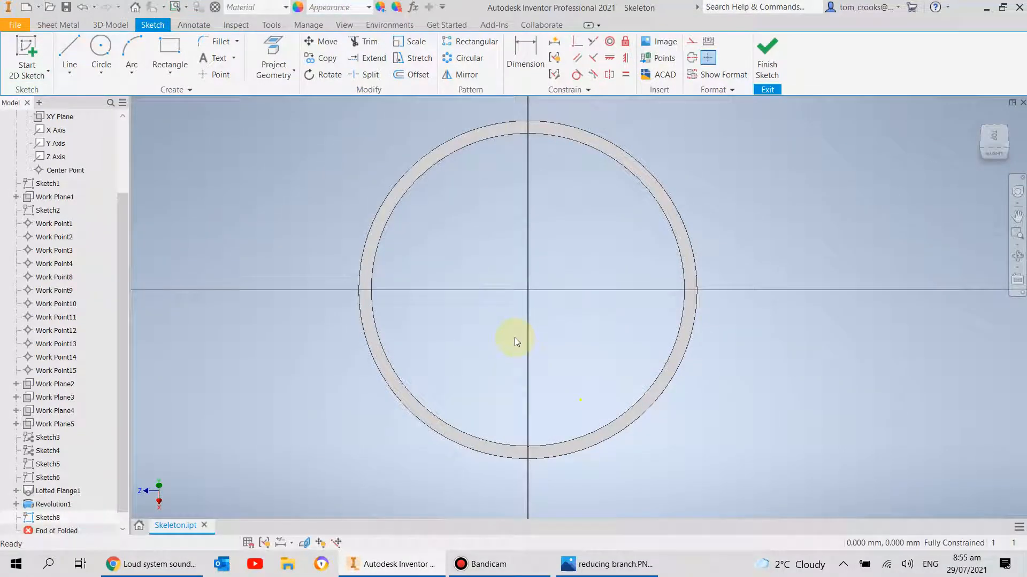
{"action": "left_click", "coordinate": [264, 57]}
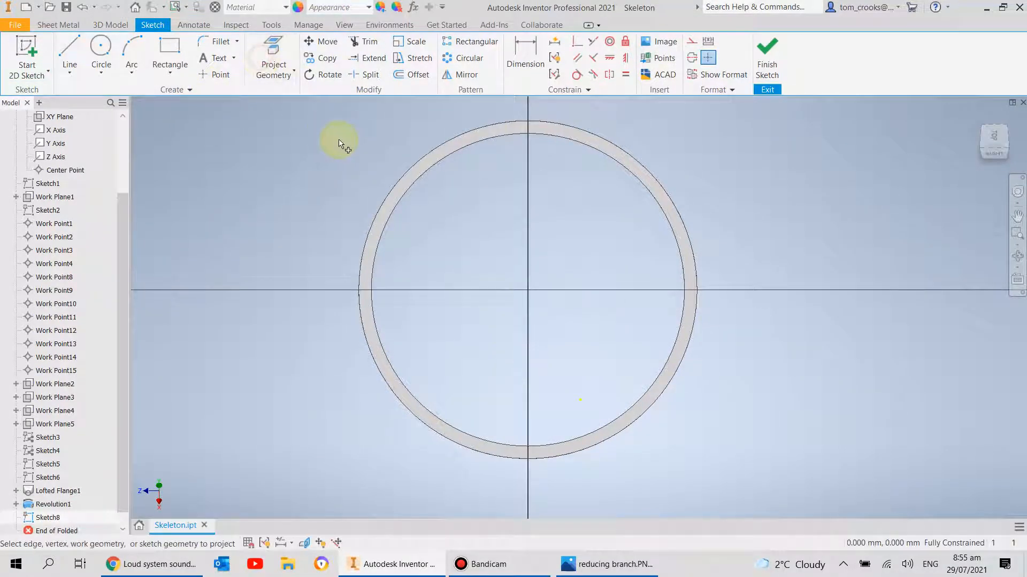
{"action": "left_click", "coordinate": [393, 185]}
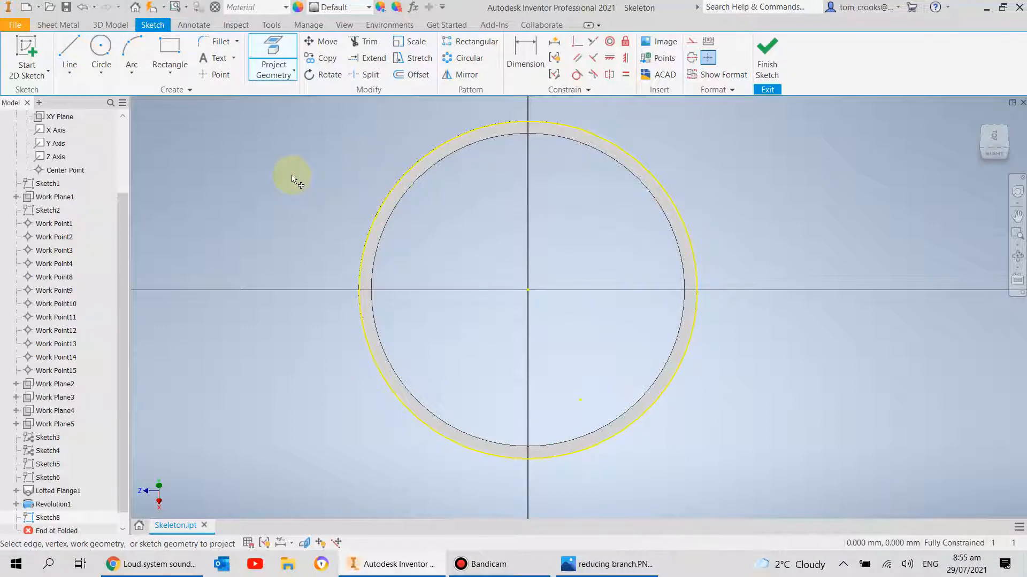
- Draw a construction line from the ring's centre vertically down to the projected outer circle
{"action": "left_click", "coordinate": [66, 47]}
{"action": "left_click", "coordinate": [691, 41]}
{"action": "left_click", "coordinate": [527, 290]}
{"action": "left_click", "coordinate": [528, 459]}
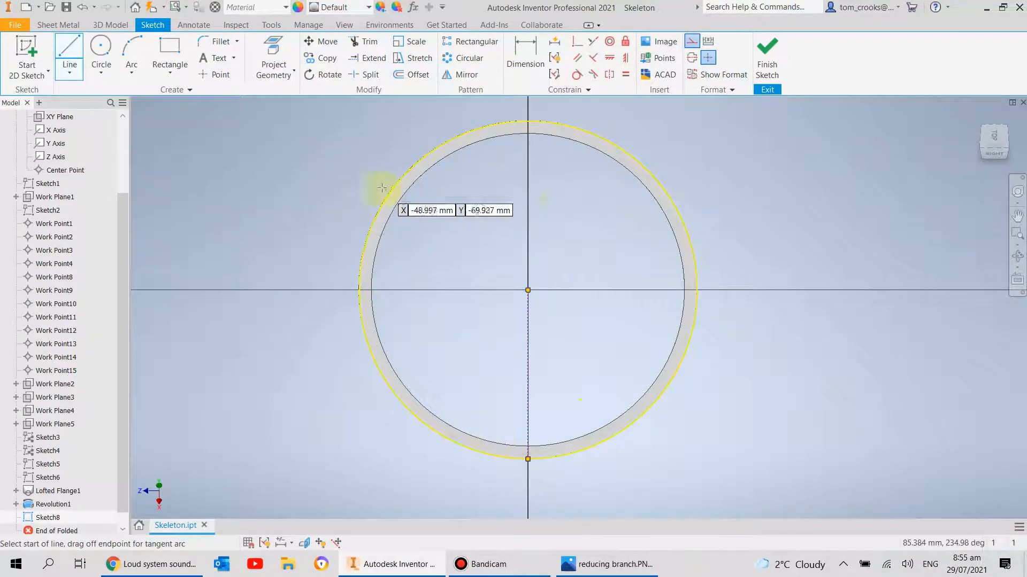
- Finish the sketch and place a work point where its construction line meets the pipe's outer edge
{"action": "left_click", "coordinate": [767, 59]}
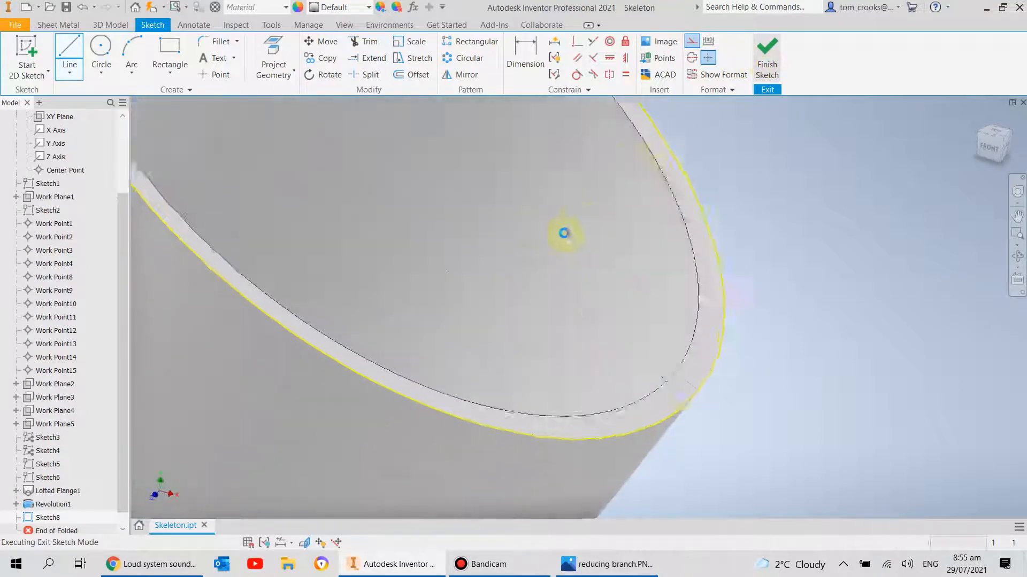
{"action": "scroll", "coordinate": [540, 227], "scroll_direction": "up", "scroll_amount": 3}
{"action": "middle_click_drag", "start_coordinate": [438, 218], "coordinate": [431, 242]}
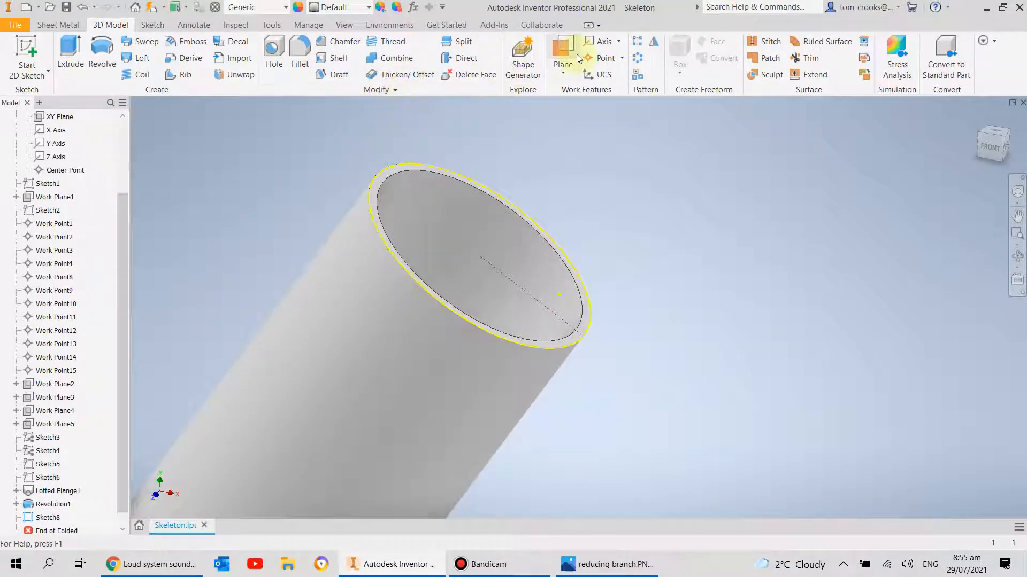
{"action": "left_click", "coordinate": [601, 63]}
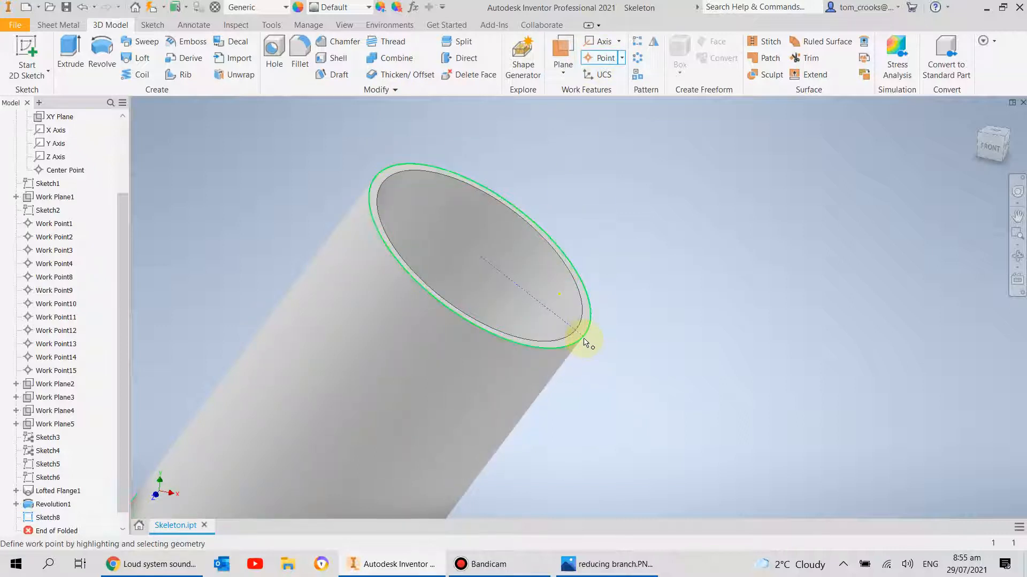
{"action": "scroll", "coordinate": [586, 341], "scroll_direction": "up", "scroll_amount": 4}
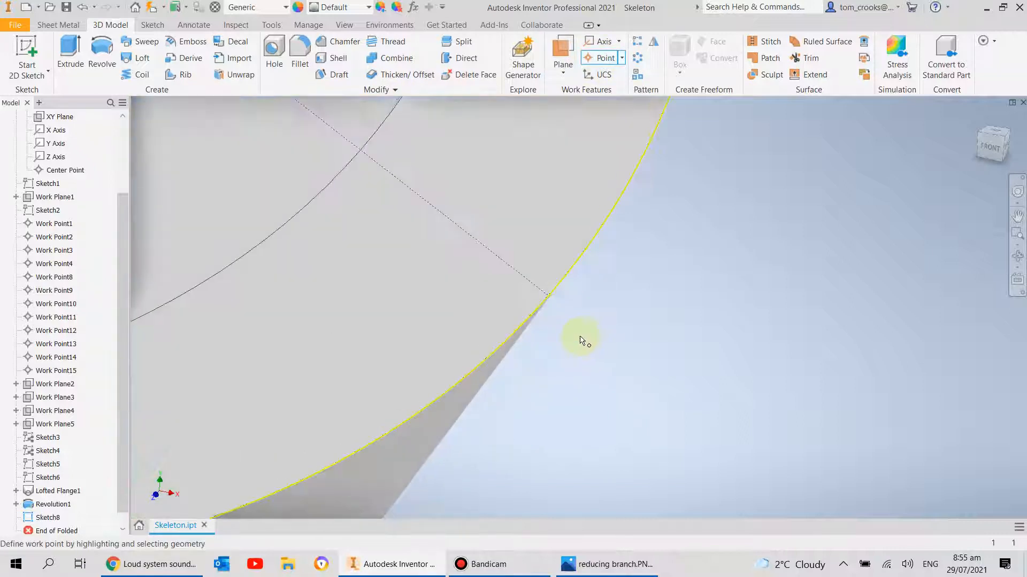
{"action": "left_click", "coordinate": [551, 301]}
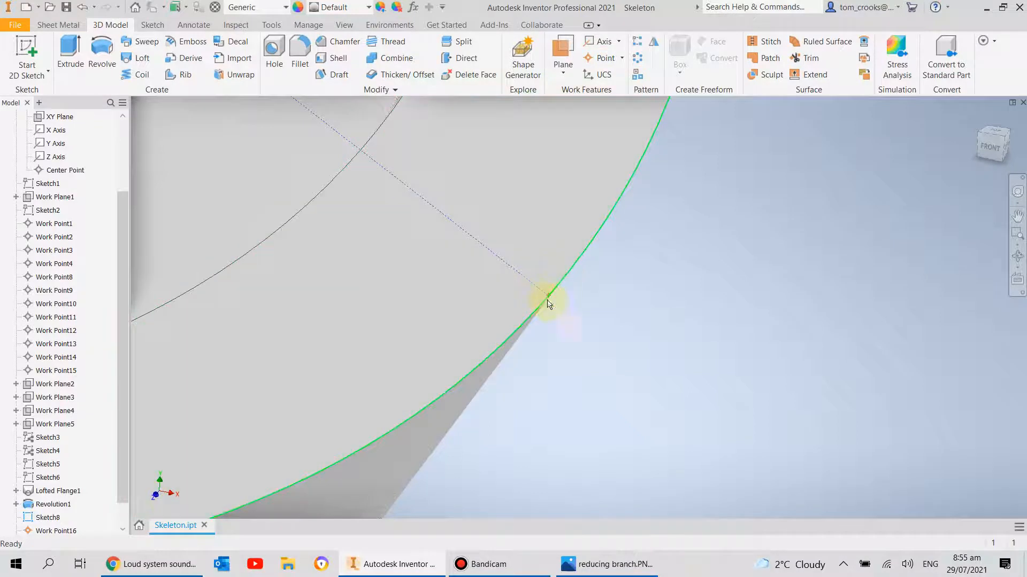
{"action": "scroll", "coordinate": [551, 305], "scroll_direction": "down", "scroll_amount": 4}
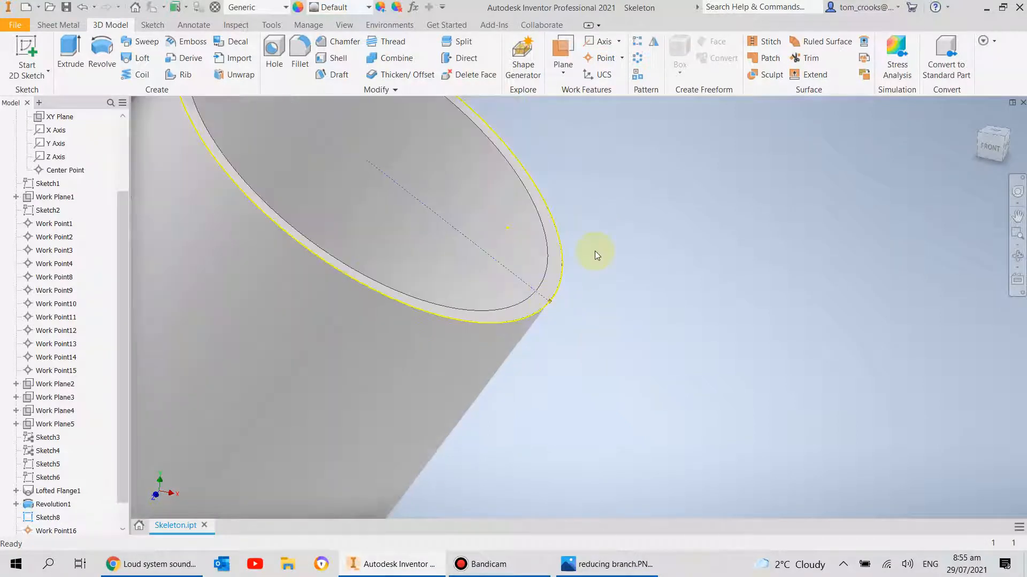
{"action": "scroll", "coordinate": [594, 251], "scroll_direction": "down", "scroll_amount": 3}
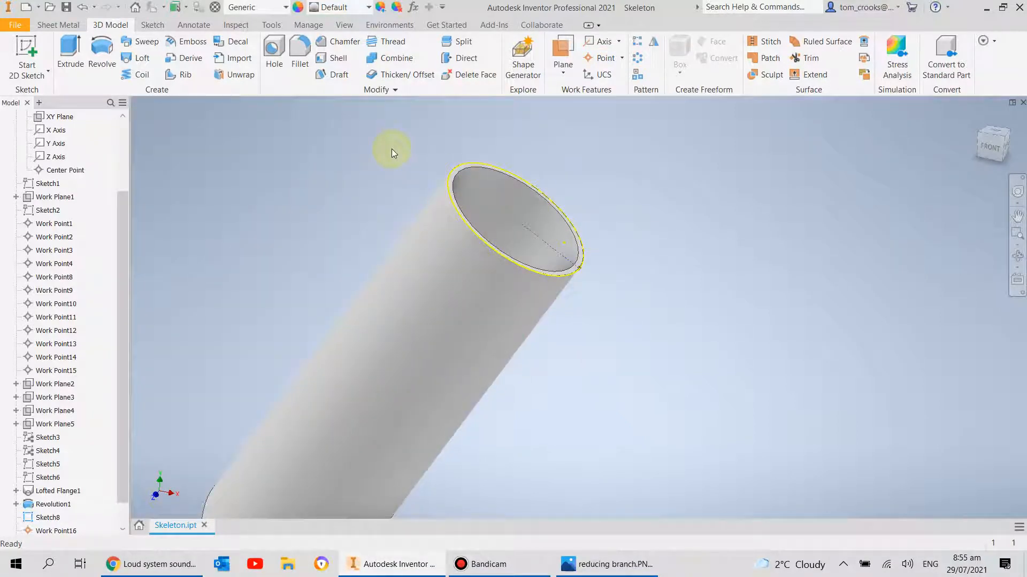
- Rip the pipe's outer face lengthwise with a Single Point rip at the new work point, using a gap value of 0.1
{"action": "left_click", "coordinate": [58, 25]}
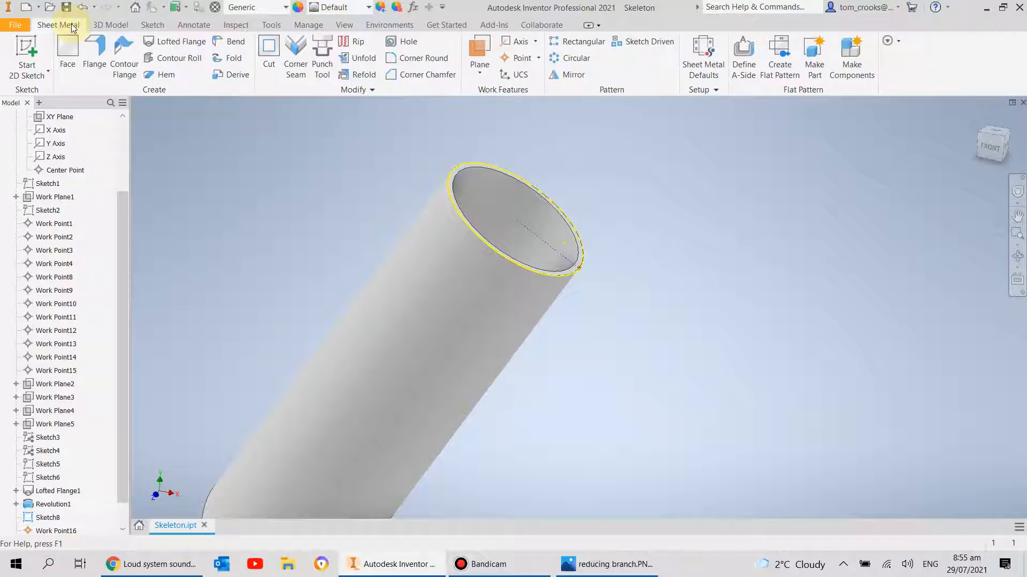
{"action": "left_click", "coordinate": [353, 41]}
{"action": "left_click", "coordinate": [556, 313]}
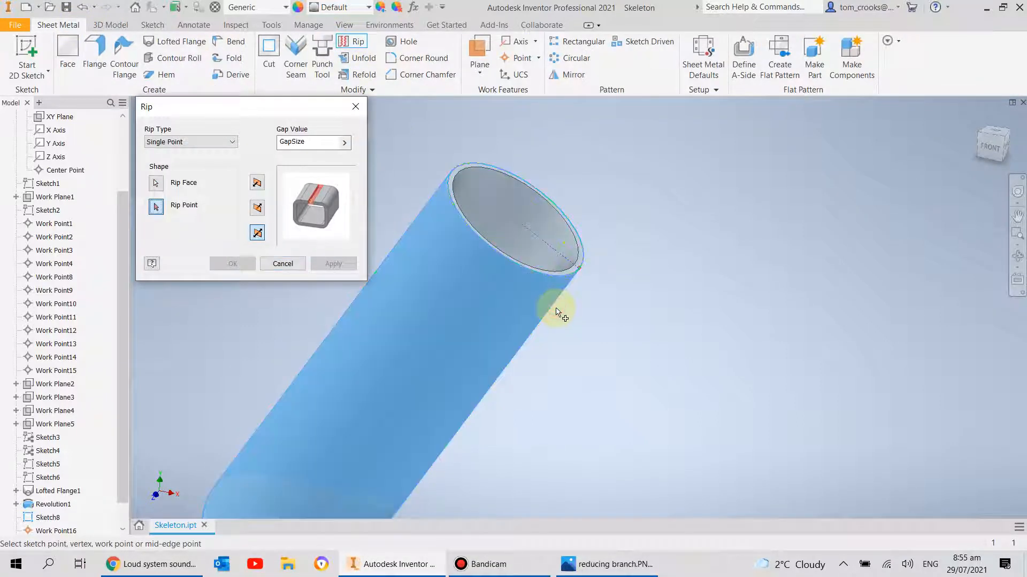
{"action": "left_click", "coordinate": [578, 268]}
{"action": "left_click", "coordinate": [255, 140]}
{"action": "type", "text": "0.1"}
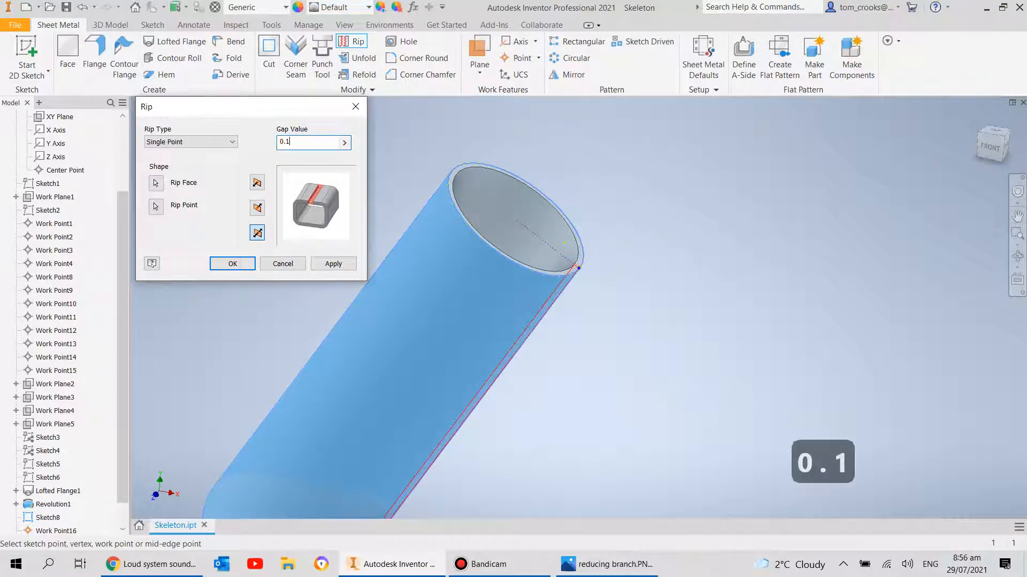
{"action": "key", "text": "Return"}
{"action": "scroll", "coordinate": [411, 281], "scroll_direction": "down", "scroll_amount": 5}
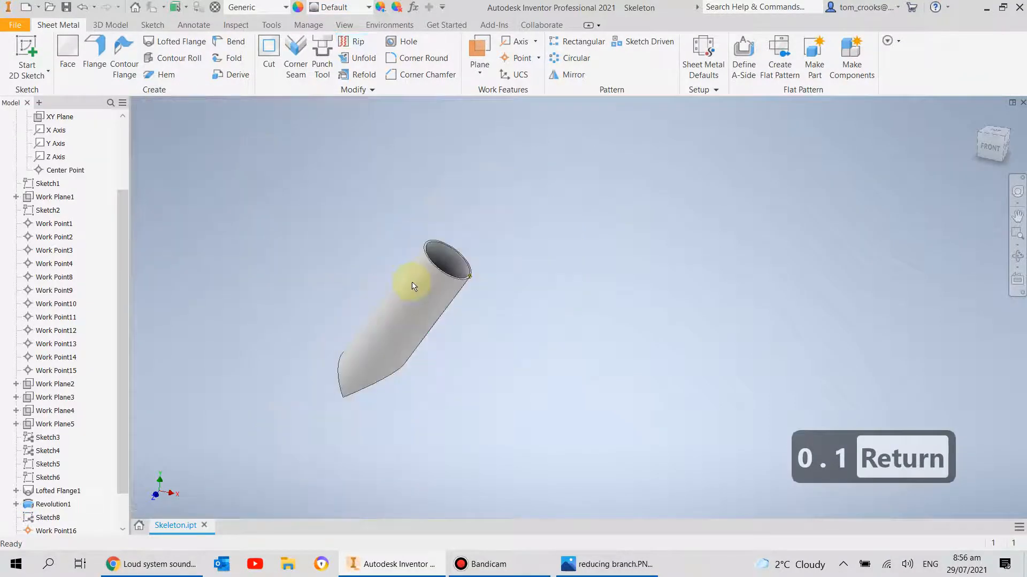
- Hide Work Point16, the work point at the start of the rip
{"action": "scroll", "coordinate": [74, 358], "scroll_direction": "down", "scroll_amount": 2}
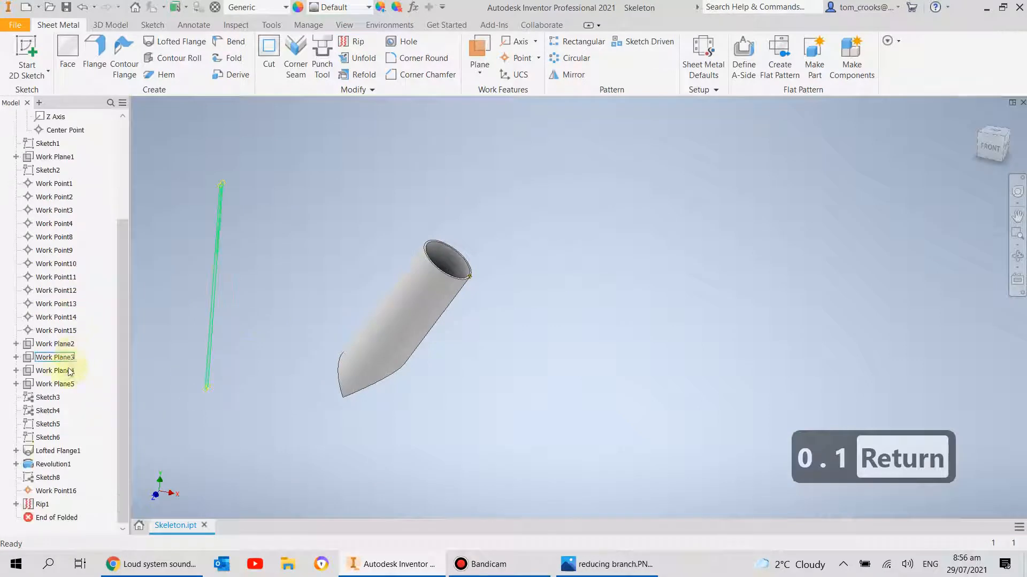
{"action": "right_click", "coordinate": [48, 491]}
{"action": "left_click", "coordinate": [55, 450]}
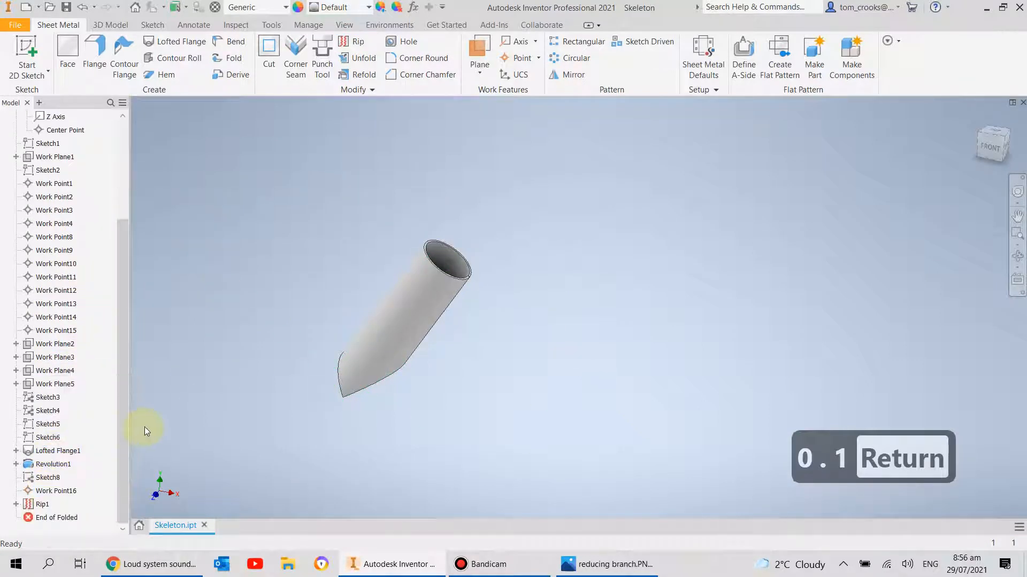
- Inspect the ripped pipe, create its flat pattern, and return to the folded part
{"action": "middle_click_drag", "start_coordinate": [502, 336], "coordinate": [366, 227], "text": "shift"}
{"action": "scroll", "coordinate": [366, 228], "scroll_direction": "up", "scroll_amount": 3}
{"action": "scroll", "coordinate": [244, 245], "scroll_direction": "up", "scroll_amount": 5}
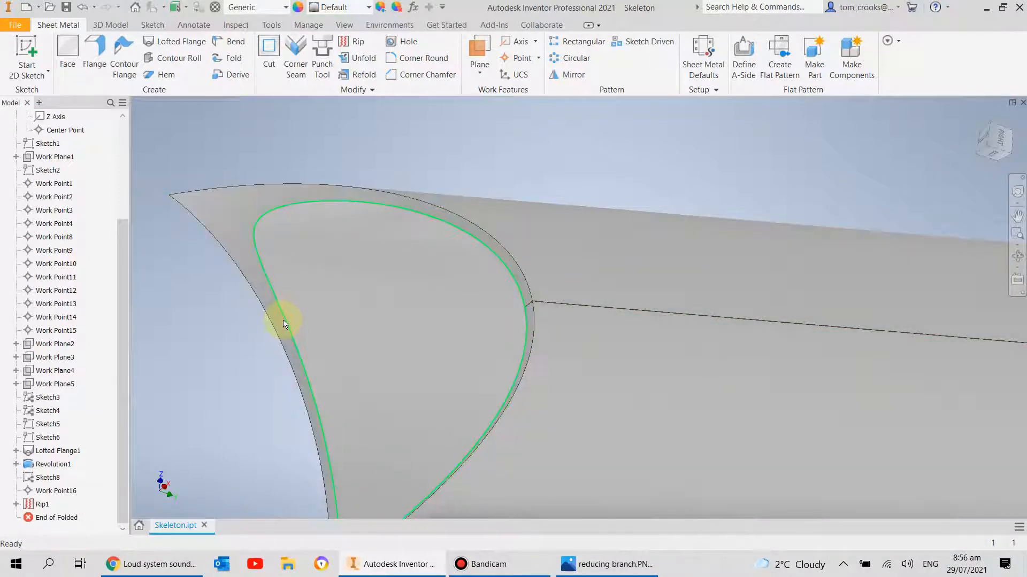
{"action": "scroll", "coordinate": [284, 325], "scroll_direction": "down", "scroll_amount": 5}
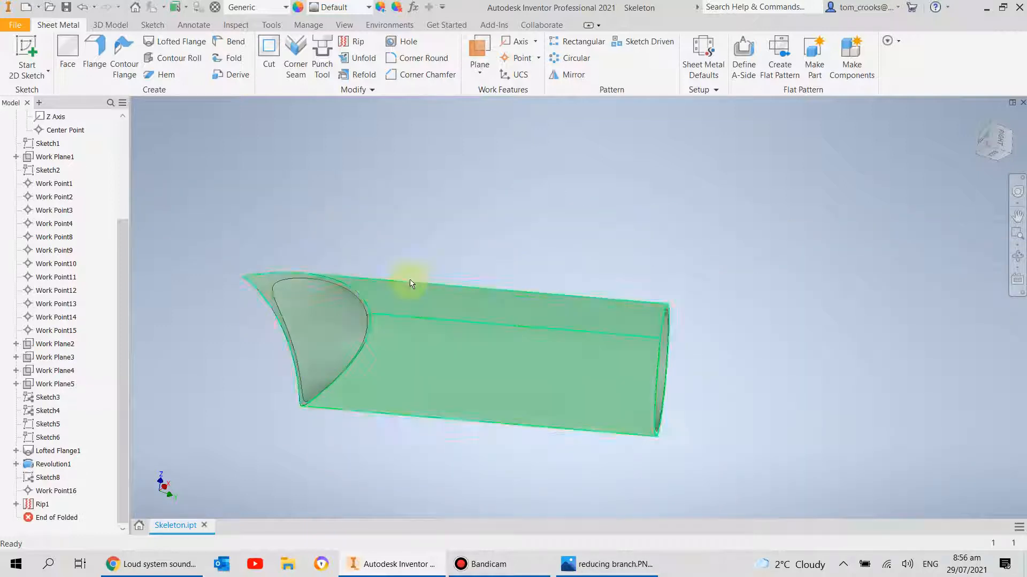
{"action": "left_click", "coordinate": [977, 117]}
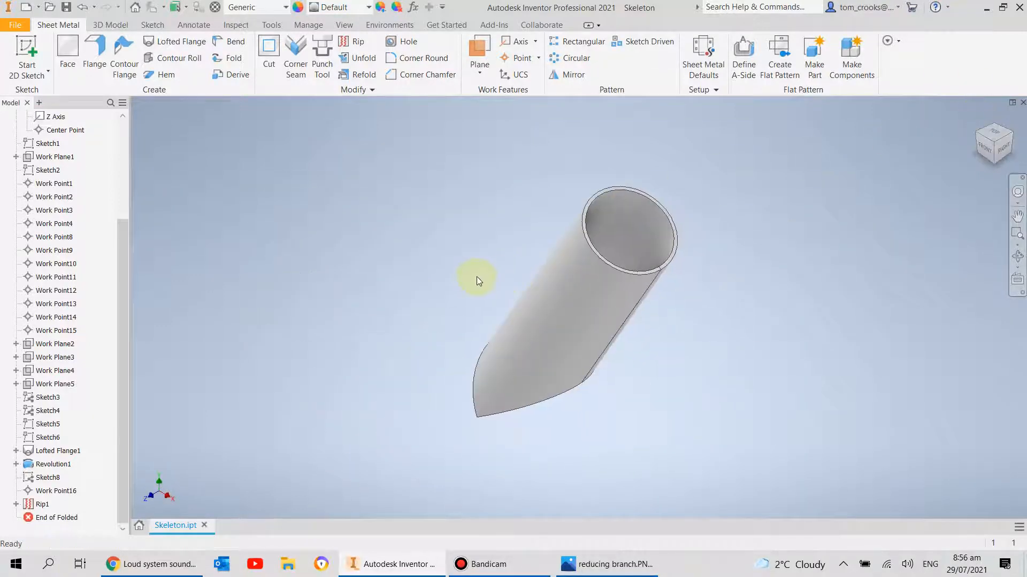
{"action": "left_click", "coordinate": [778, 46]}
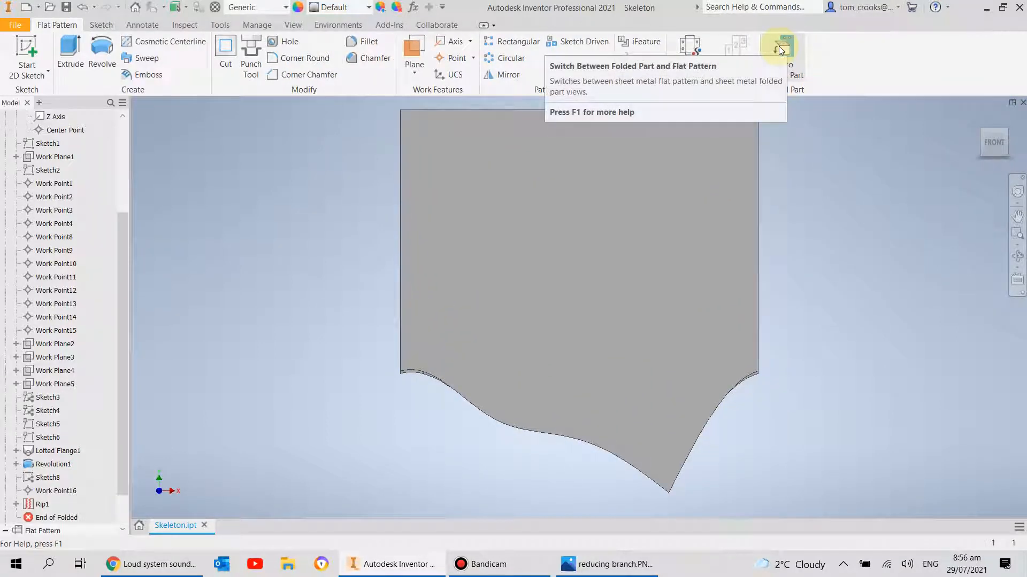
{"action": "left_click", "coordinate": [778, 46]}
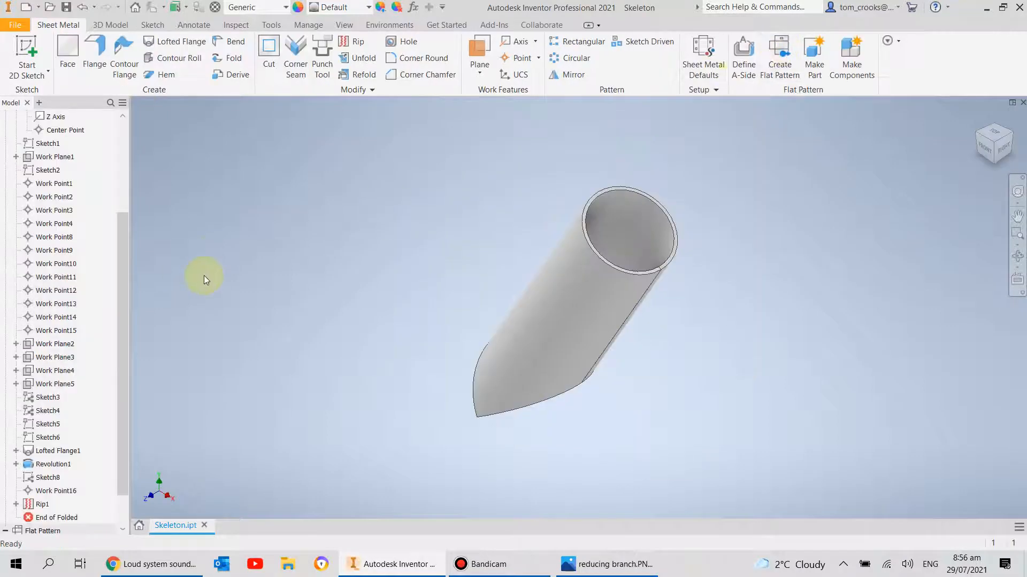
- Collapse the folded model's feature tree and save the part under the new name Branch in the Reducing Branch folder
{"action": "scroll", "coordinate": [19, 192], "scroll_direction": "up", "scroll_amount": 4}
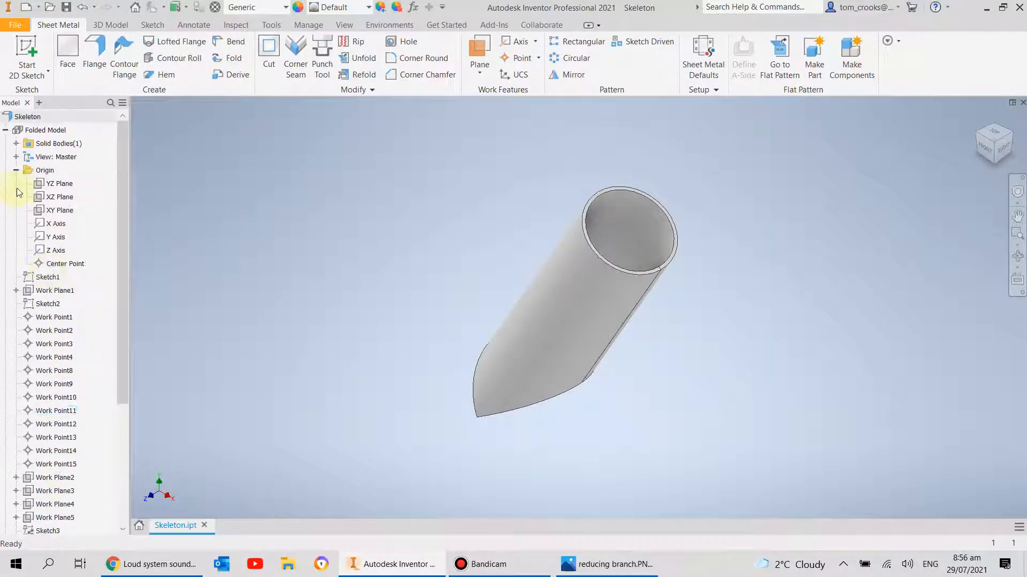
{"action": "left_click", "coordinate": [6, 130]}
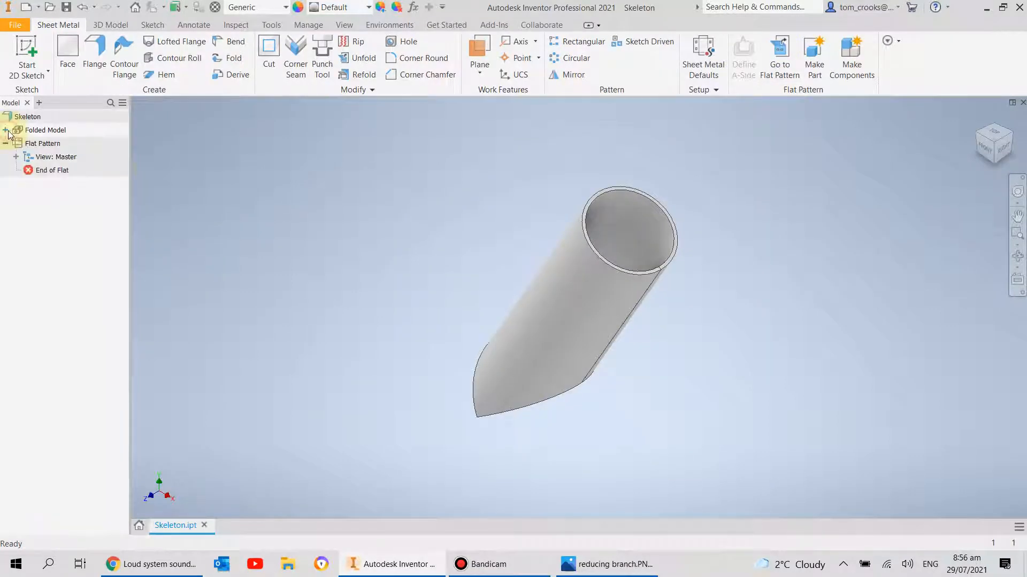
{"action": "left_click", "coordinate": [15, 25]}
{"action": "left_click", "coordinate": [37, 169]}
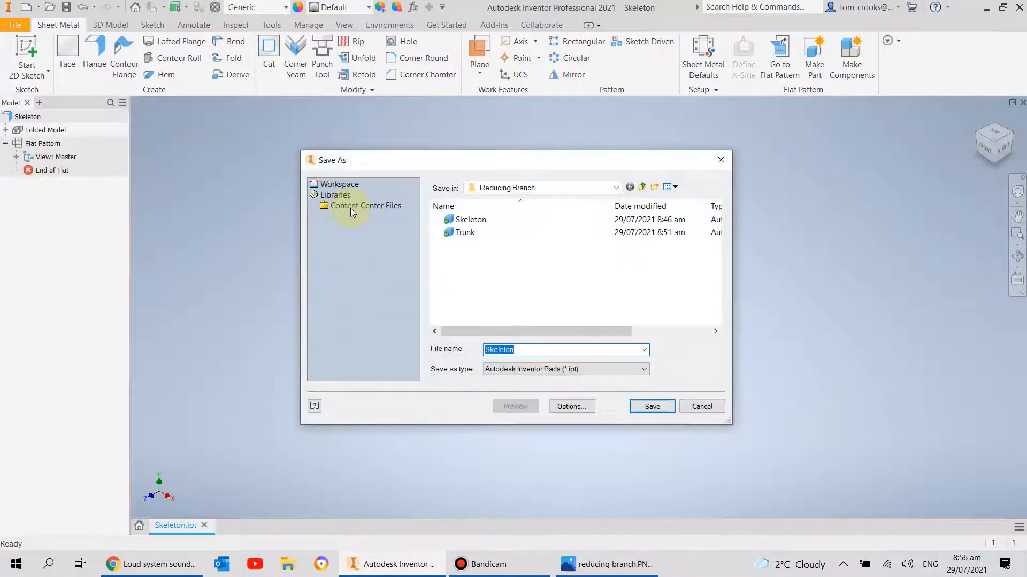
{"action": "type", "text": "Bra"}
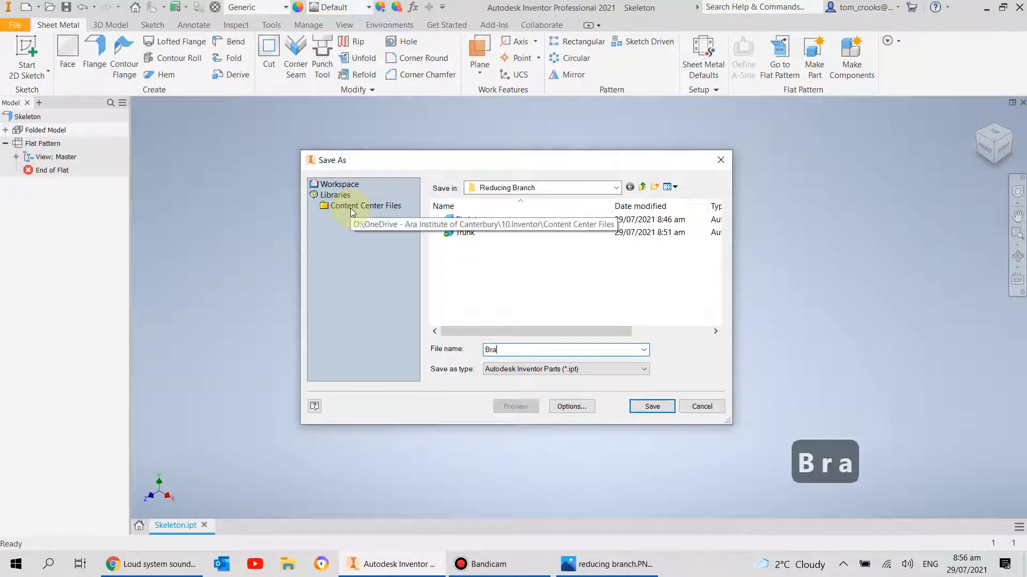
{"action": "type", "text": "nch"}
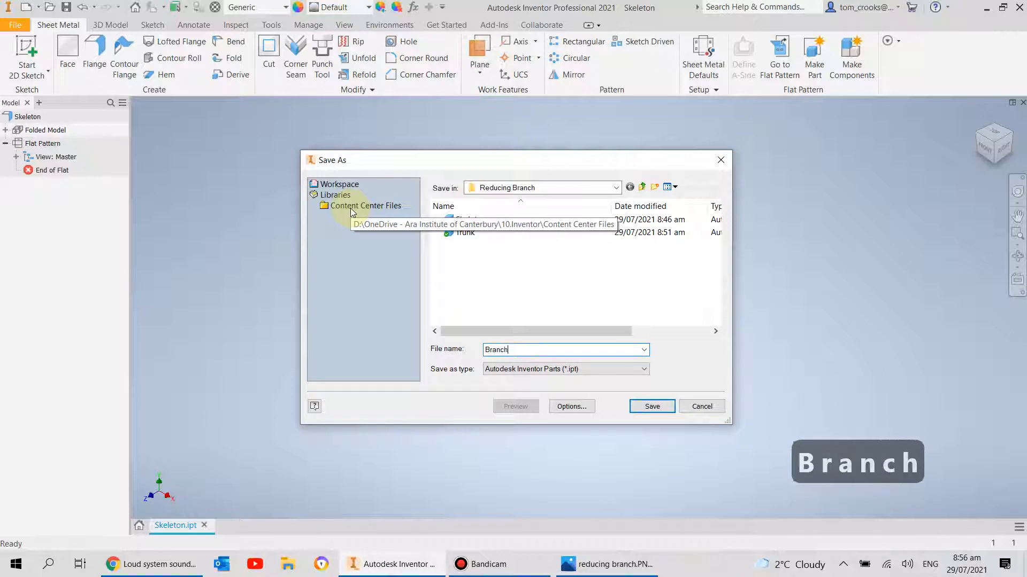
{"action": "left_click", "coordinate": [649, 408]}
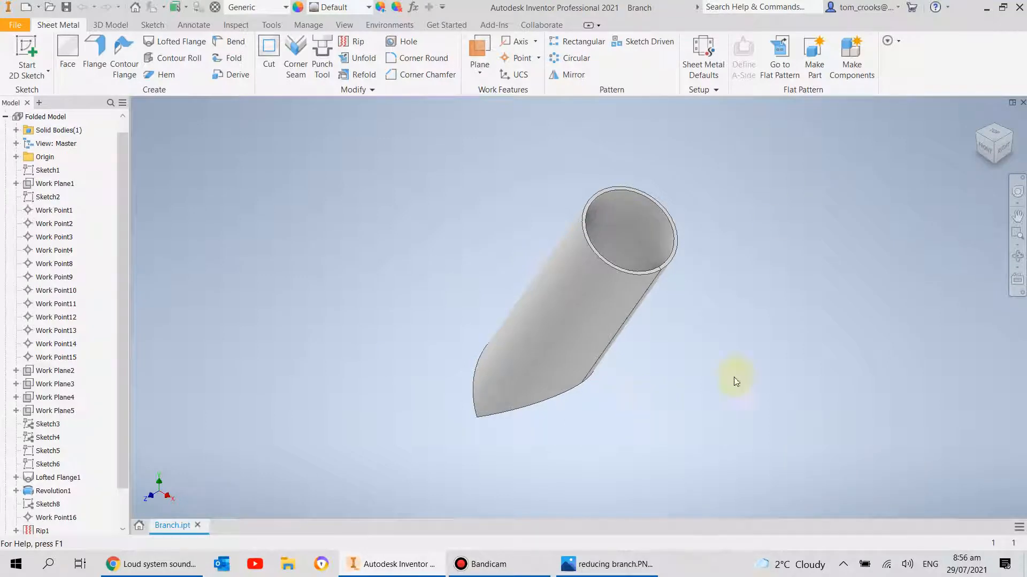
- Close the Branch part and open Skeleton.ipt from the recent documents
{"action": "left_click", "coordinate": [1022, 104]}
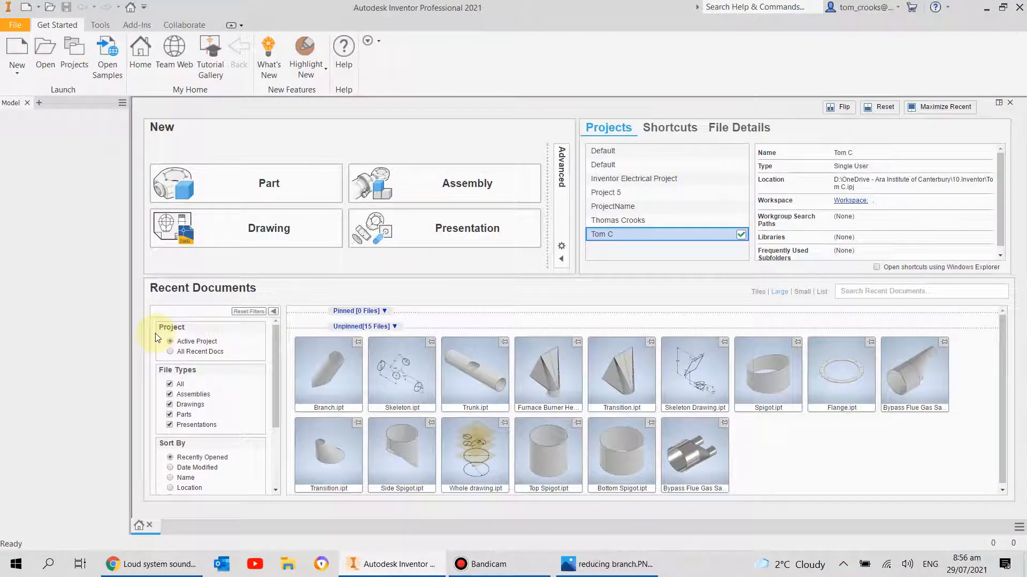
{"action": "left_click", "coordinate": [386, 374]}
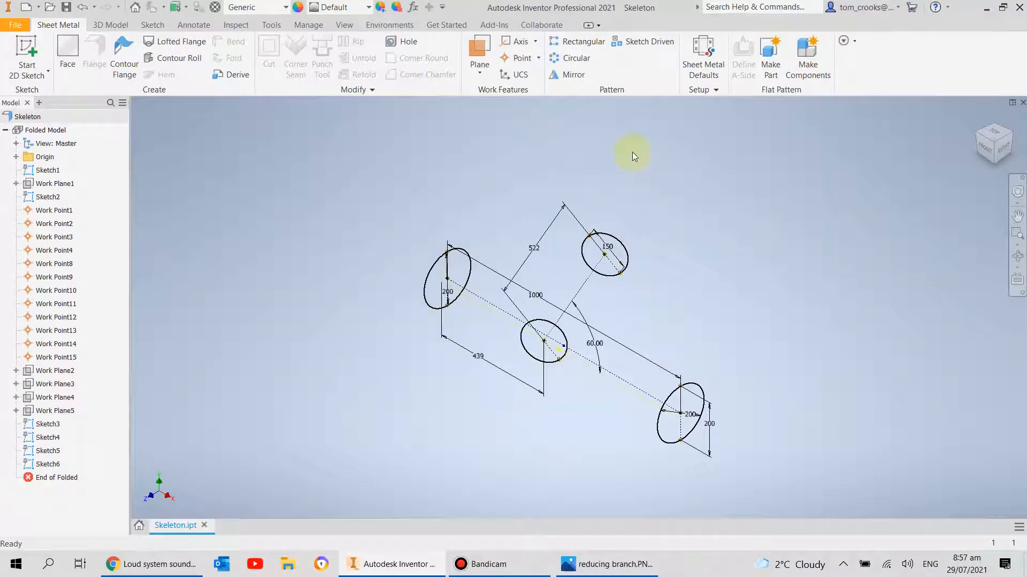
- Set the sheet metal default thickness to 10 mm
{"action": "left_click", "coordinate": [689, 56]}
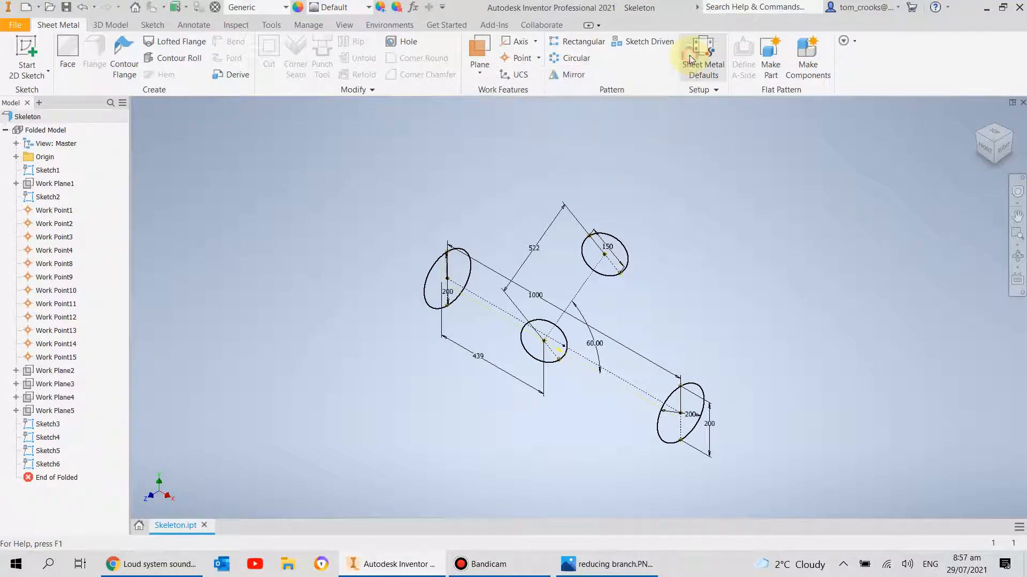
{"action": "left_click", "coordinate": [378, 170]}
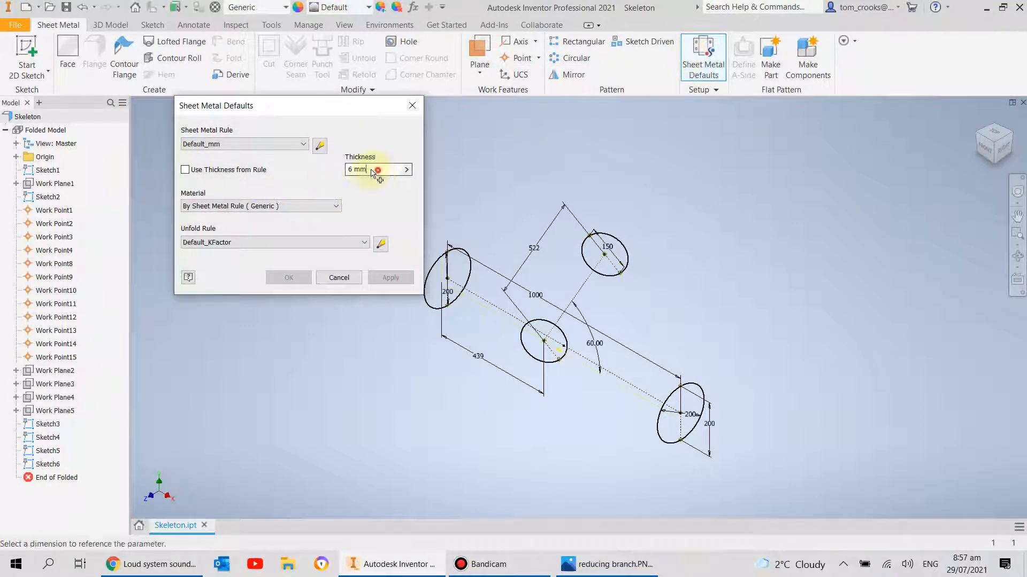
{"action": "type", "text": "10mm"}
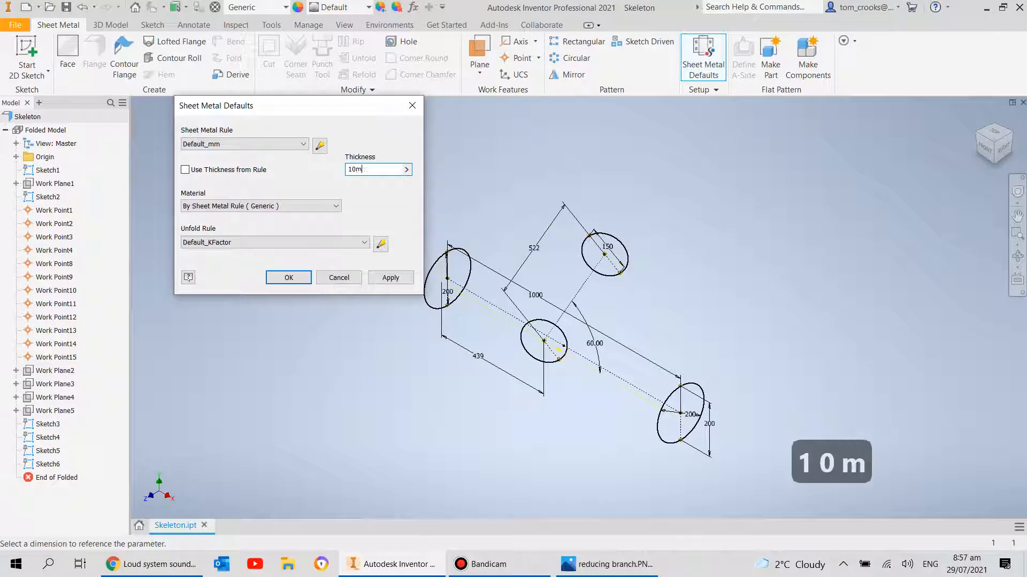
{"action": "left_click", "coordinate": [390, 278]}
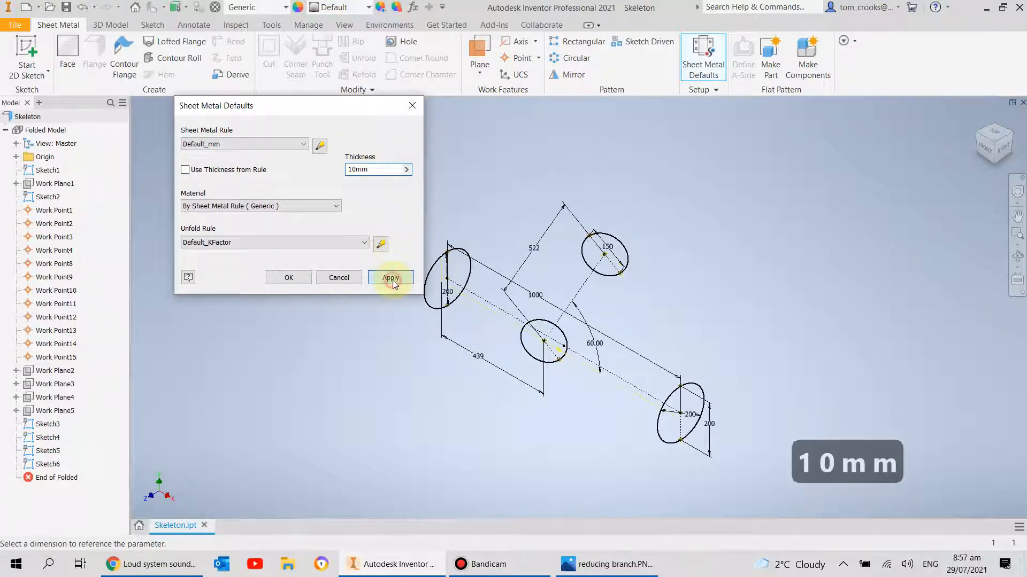
{"action": "left_click", "coordinate": [416, 106]}
- Start a sketch on Work Plane4 at the branch's end and project the centre point of the 150 mm circle
{"action": "middle_click_drag", "start_coordinate": [323, 375], "coordinate": [220, 326]}
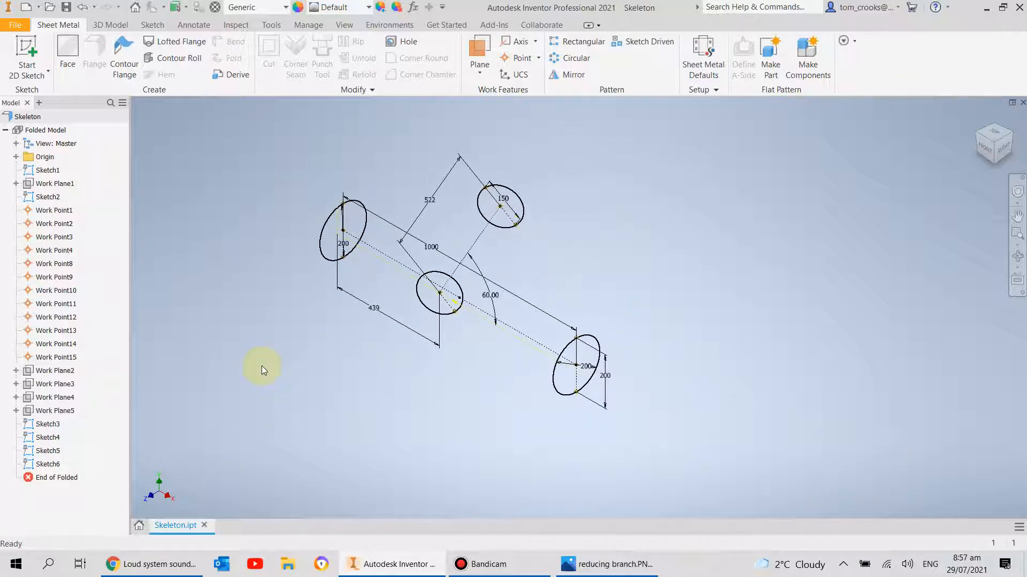
{"action": "left_click", "coordinate": [37, 50]}
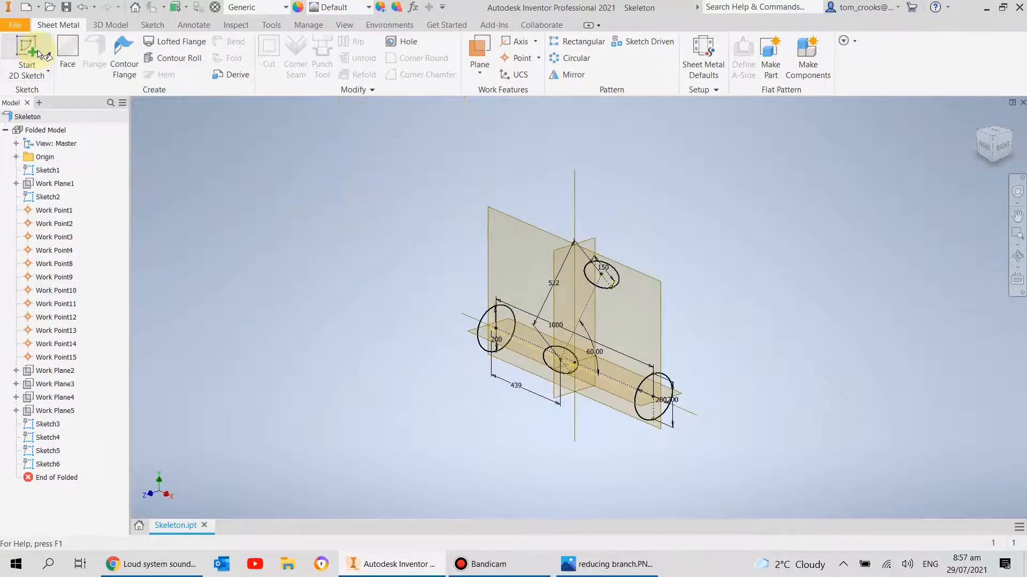
{"action": "left_click", "coordinate": [40, 54]}
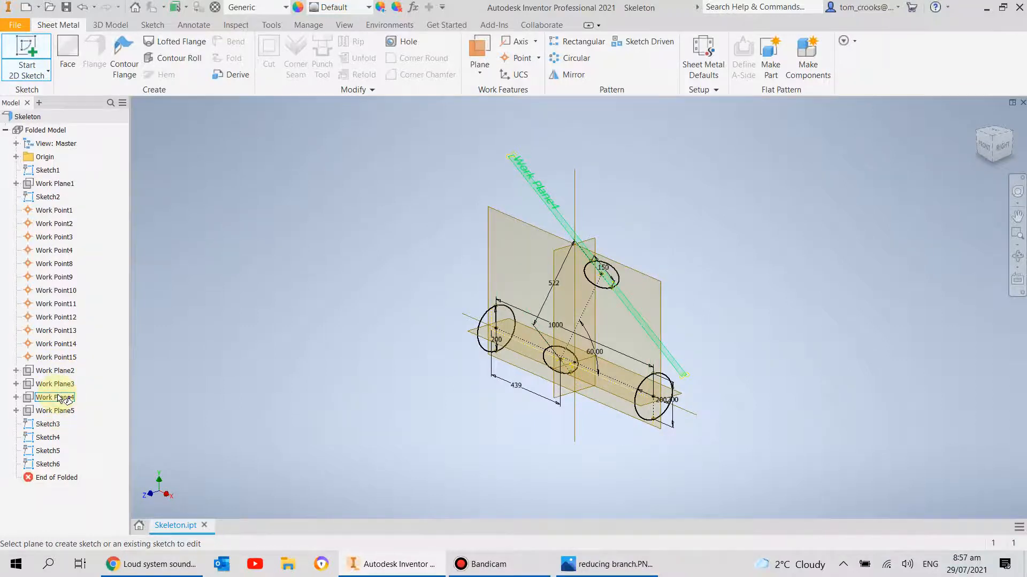
{"action": "left_click", "coordinate": [56, 394]}
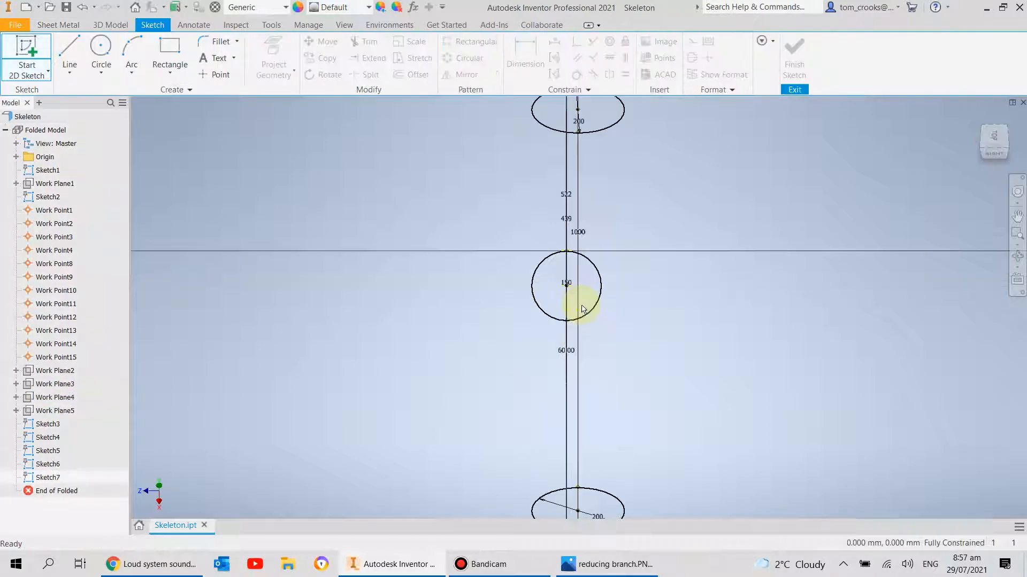
{"action": "left_click", "coordinate": [107, 39]}
{"action": "middle_click_drag", "start_coordinate": [498, 282], "coordinate": [540, 269], "text": "shift"}
{"action": "scroll", "coordinate": [547, 276], "scroll_direction": "up", "scroll_amount": 3}
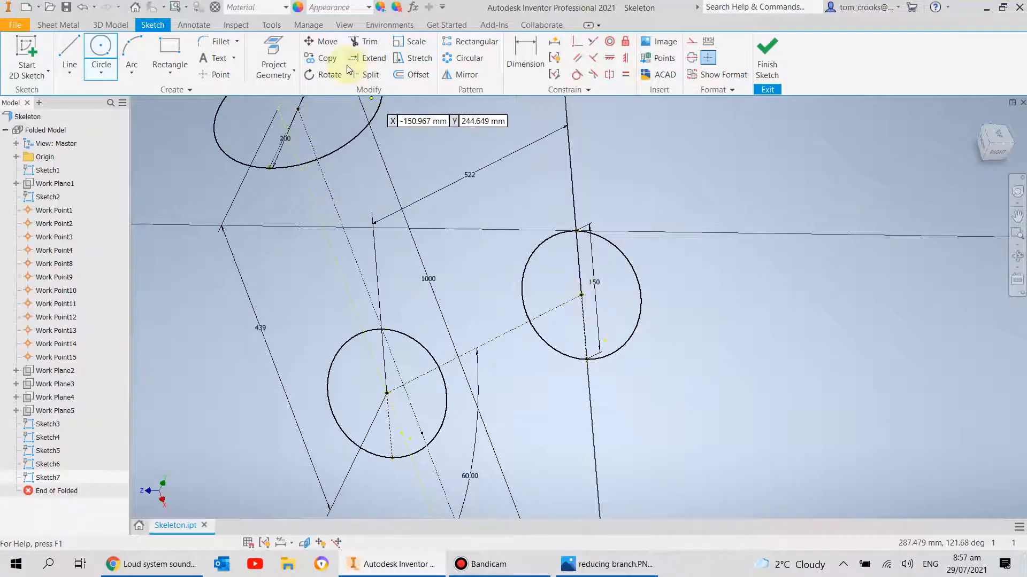
{"action": "left_click", "coordinate": [273, 60]}
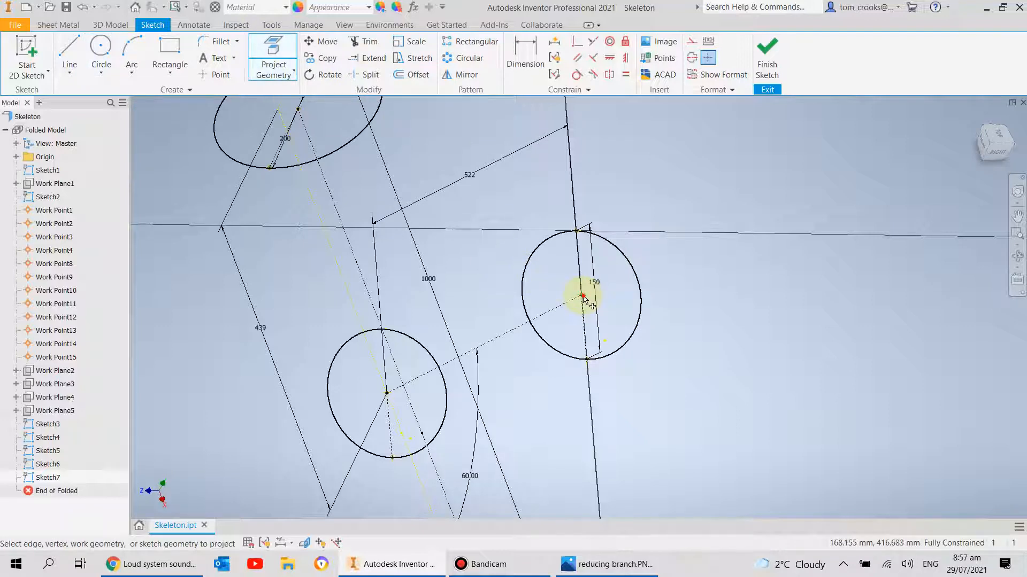
- Draw two concentric circles of 200 mm and 150 mm diameter about the projected centre point and finish the sketch
{"action": "left_click", "coordinate": [101, 51]}
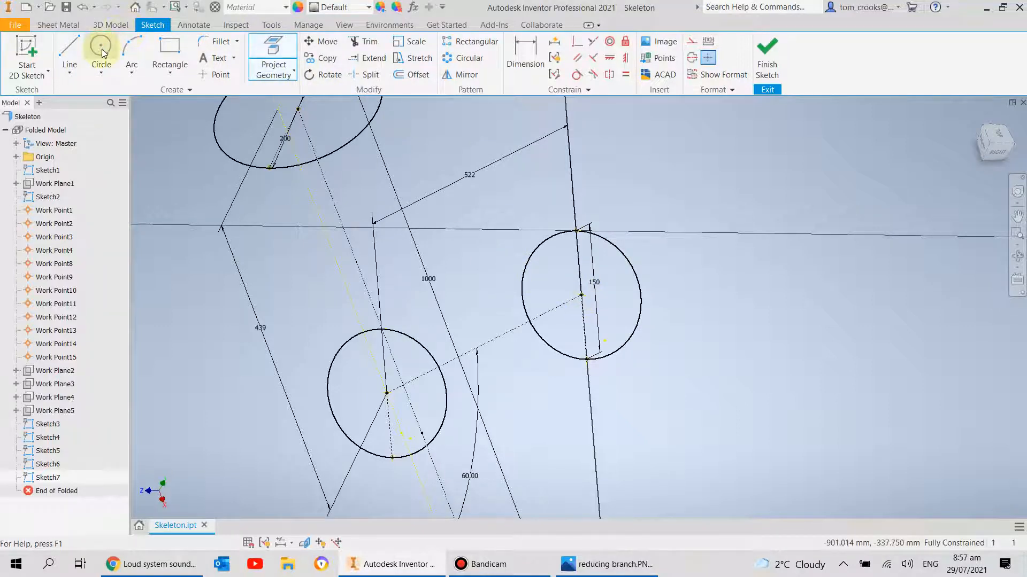
{"action": "left_click", "coordinate": [581, 295]}
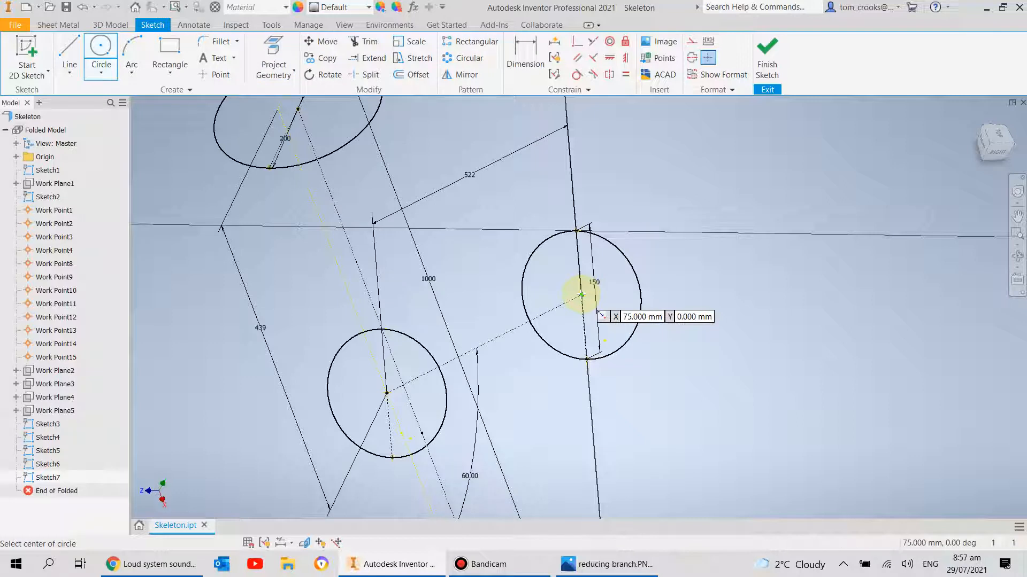
{"action": "left_click", "coordinate": [581, 295]}
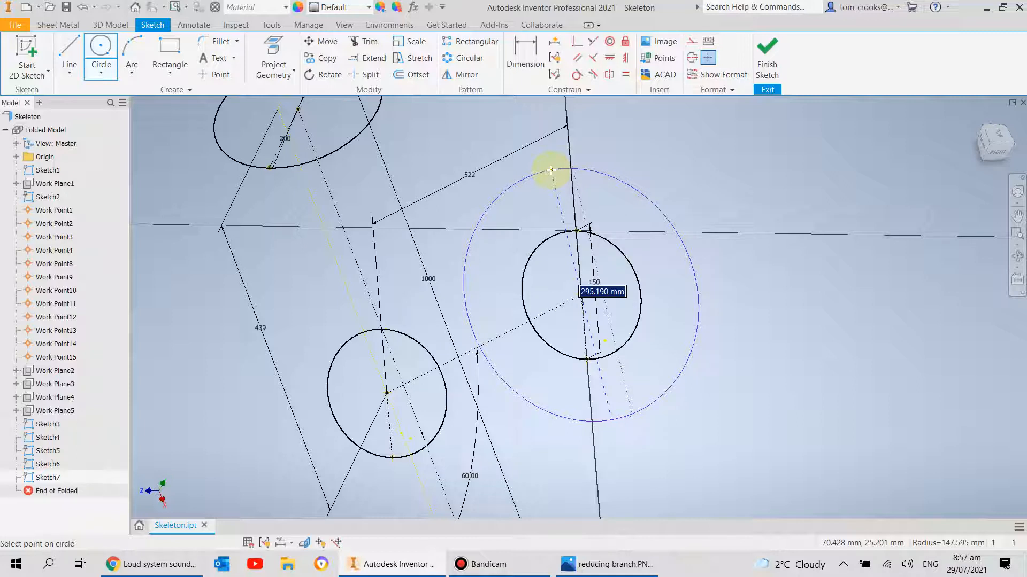
{"action": "type", "text": "200"}
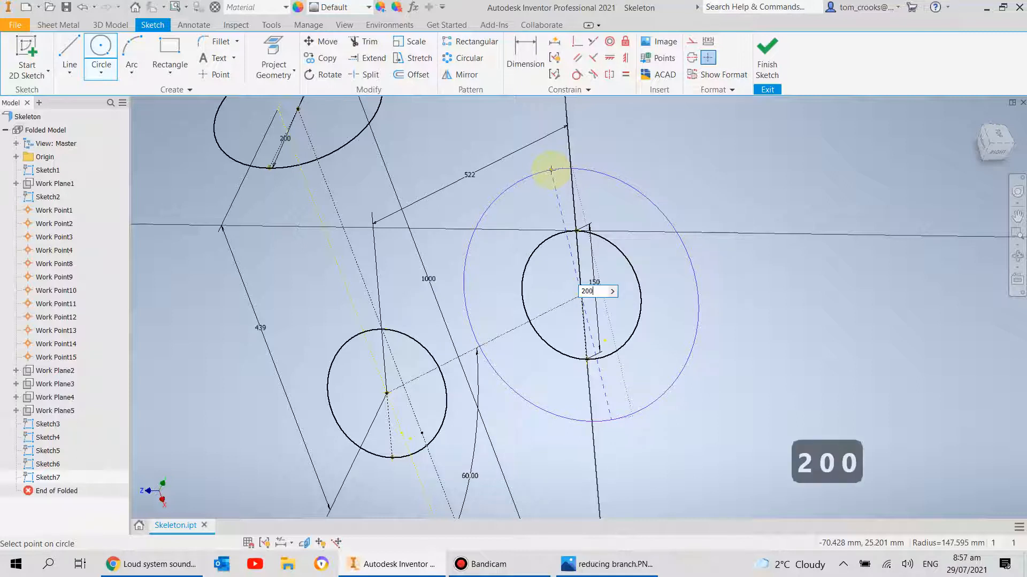
{"action": "key", "text": "Return"}
{"action": "scroll", "coordinate": [623, 289], "scroll_direction": "up", "scroll_amount": 3}
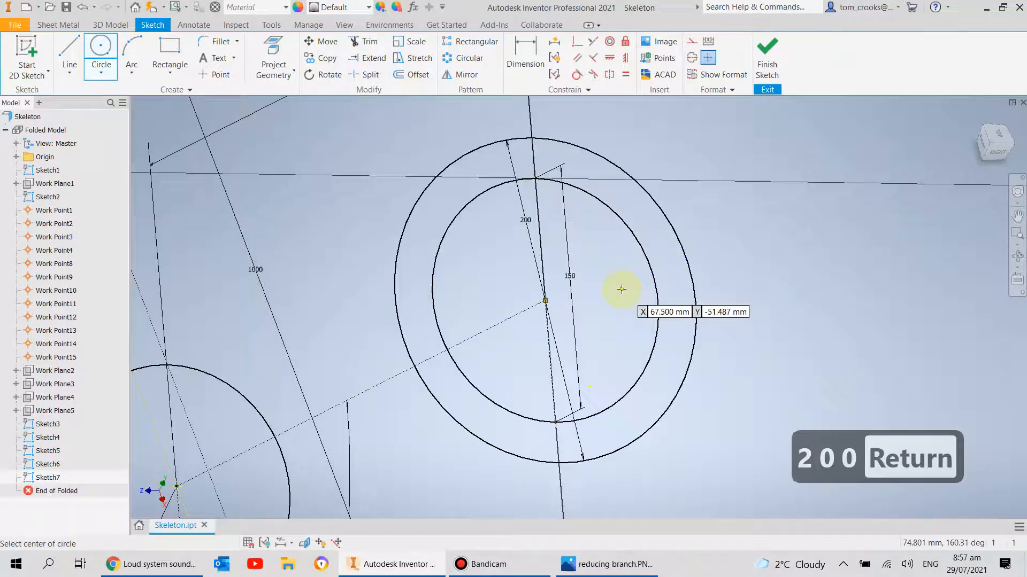
{"action": "left_click", "coordinate": [544, 301]}
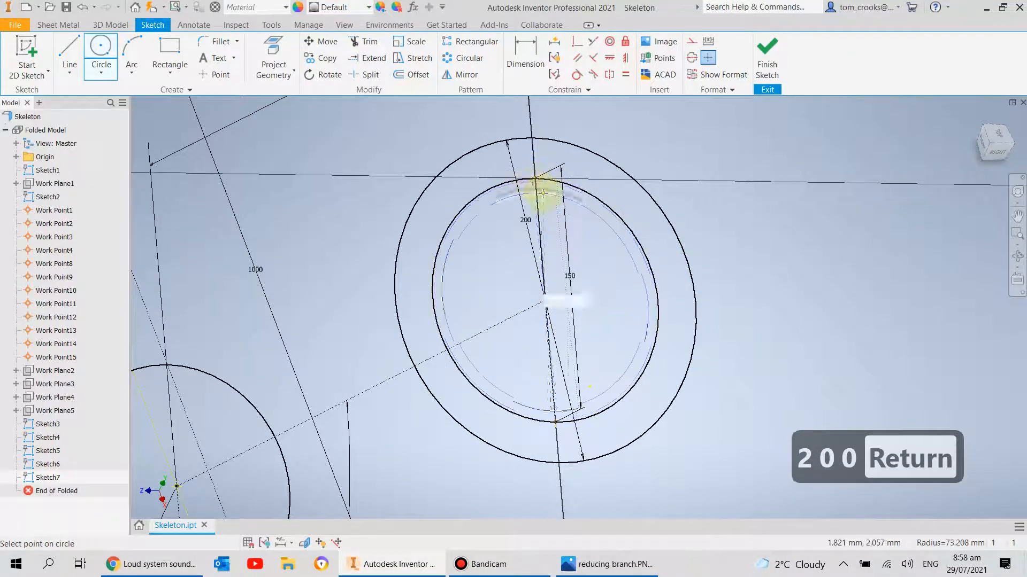
{"action": "type", "text": "150"}
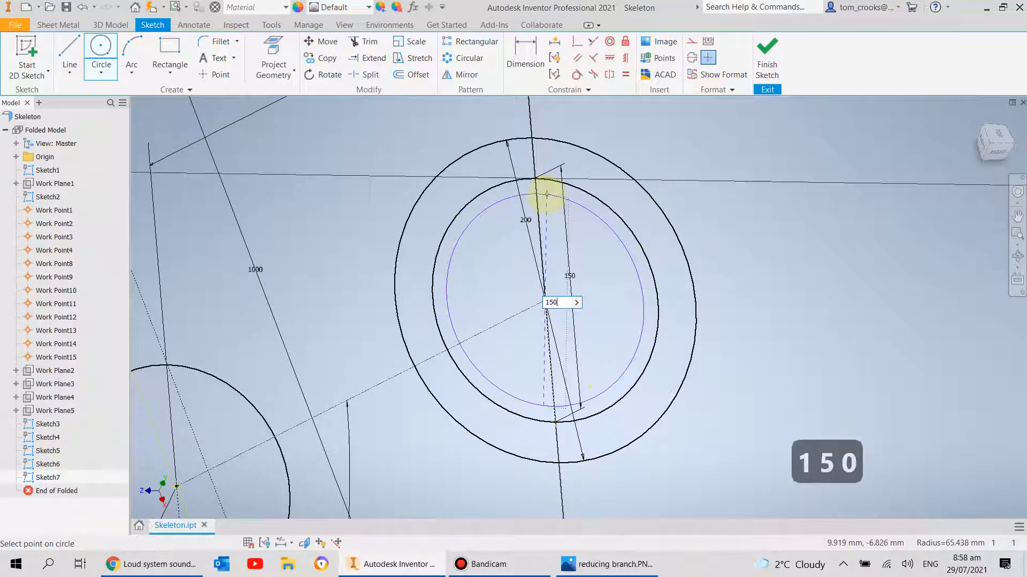
{"action": "key", "text": "Return"}
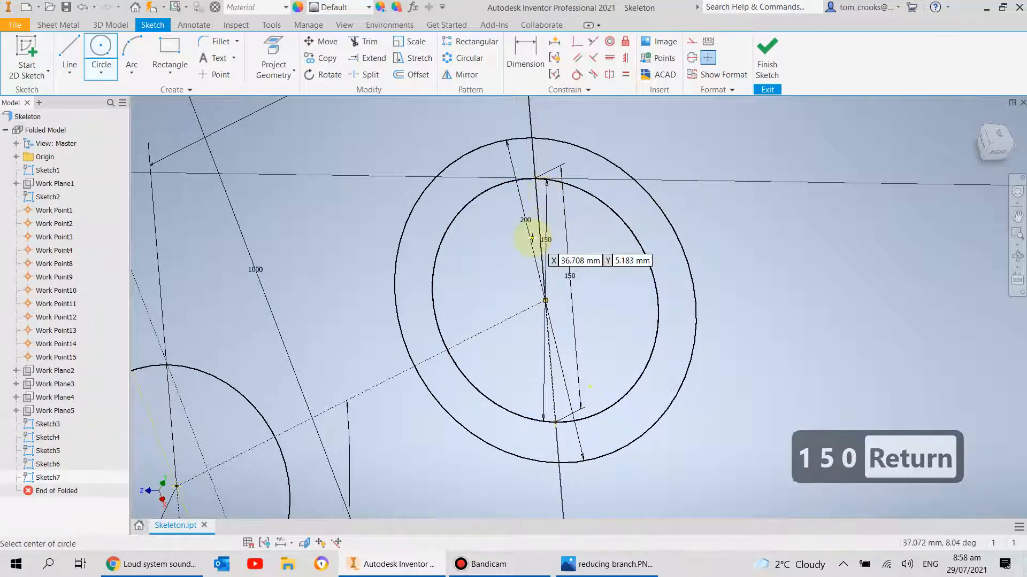
{"action": "left_click", "coordinate": [768, 64]}
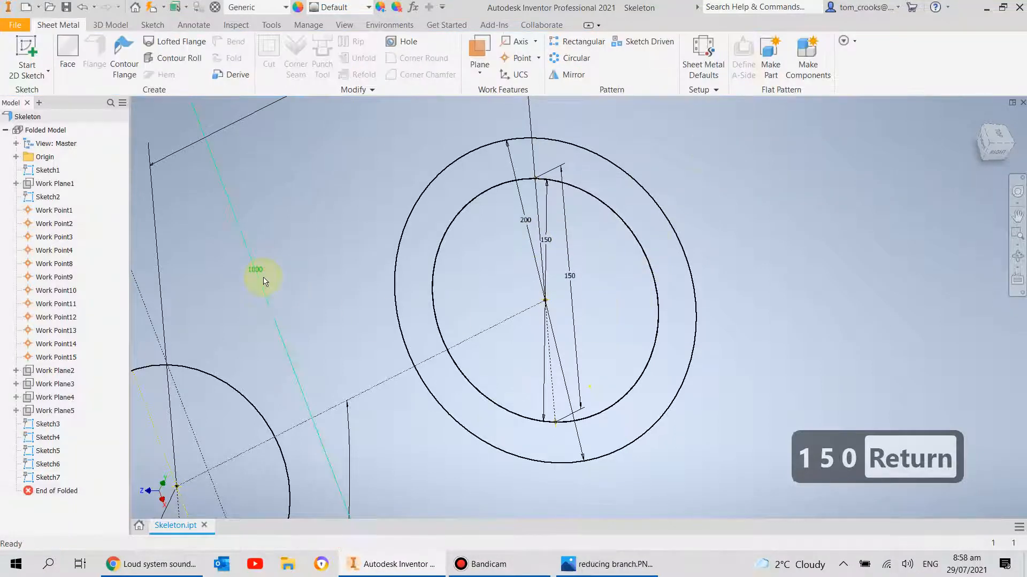
- Create a sheet metal face from the ring between the two circles, offset to the opposite side of the sketch plane
{"action": "left_click", "coordinate": [70, 49]}
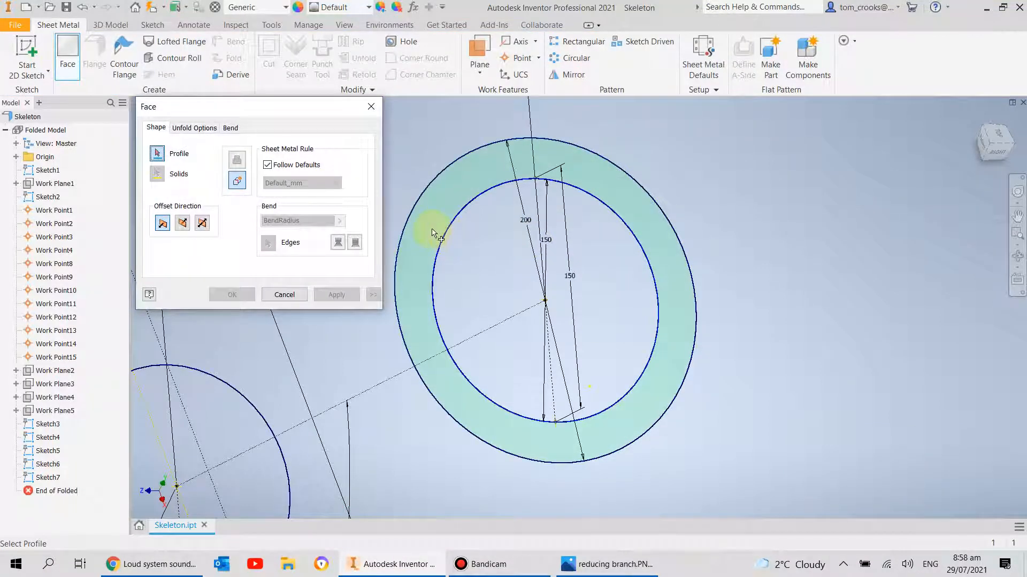
{"action": "left_click", "coordinate": [426, 256]}
{"action": "mouse_move", "coordinate": [448, 340]}
{"action": "middle_mouse_down", "text": "shift"}
{"action": "mouse_move", "coordinate": [494, 335]}
{"action": "mouse_move", "coordinate": [459, 325]}
{"action": "middle_mouse_up", "text": "shift"}
{"action": "left_click", "coordinate": [182, 223]}
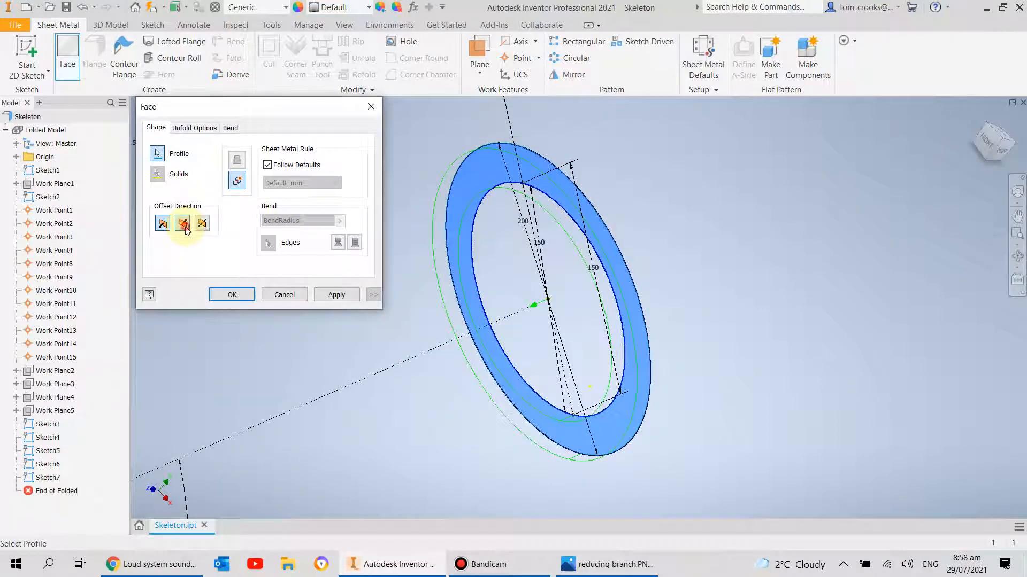
{"action": "left_click", "coordinate": [330, 292]}
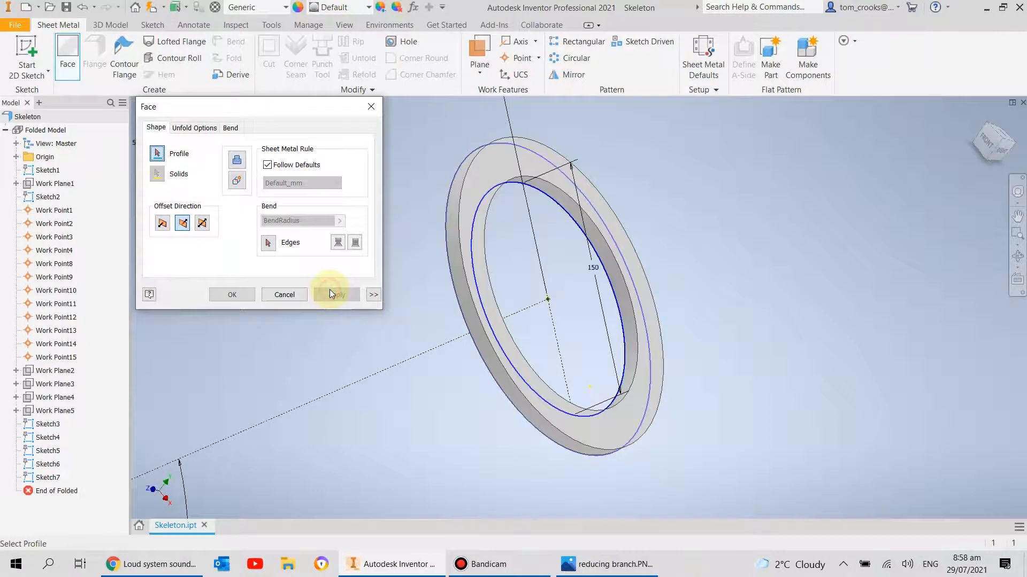
{"action": "left_click", "coordinate": [375, 110]}
- Hide all the work points, from Work Point1 to Work Point15
{"action": "scroll", "coordinate": [367, 266], "scroll_direction": "down", "scroll_amount": 7}
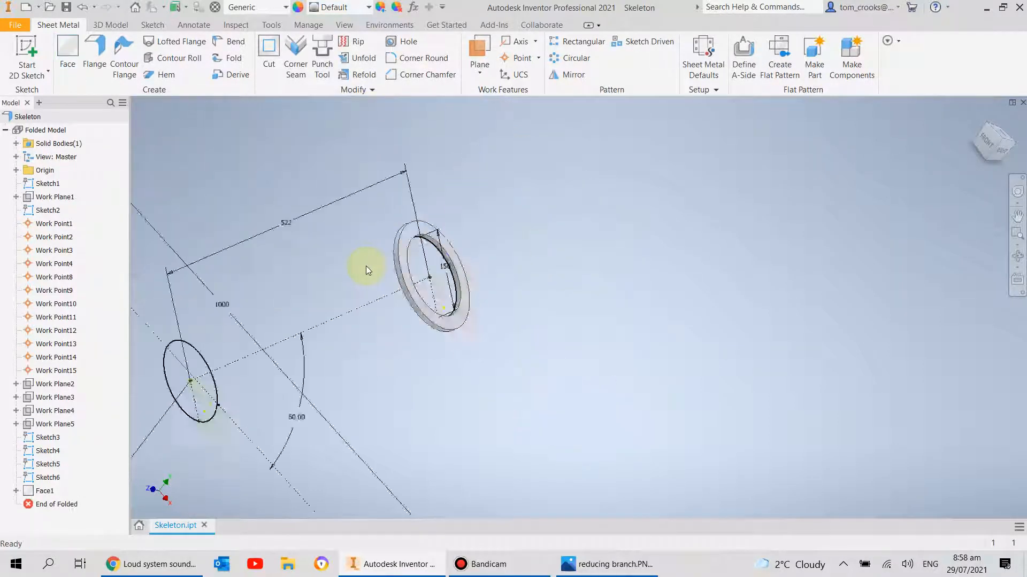
{"action": "middle_click_drag", "start_coordinate": [378, 265], "coordinate": [598, 214]}
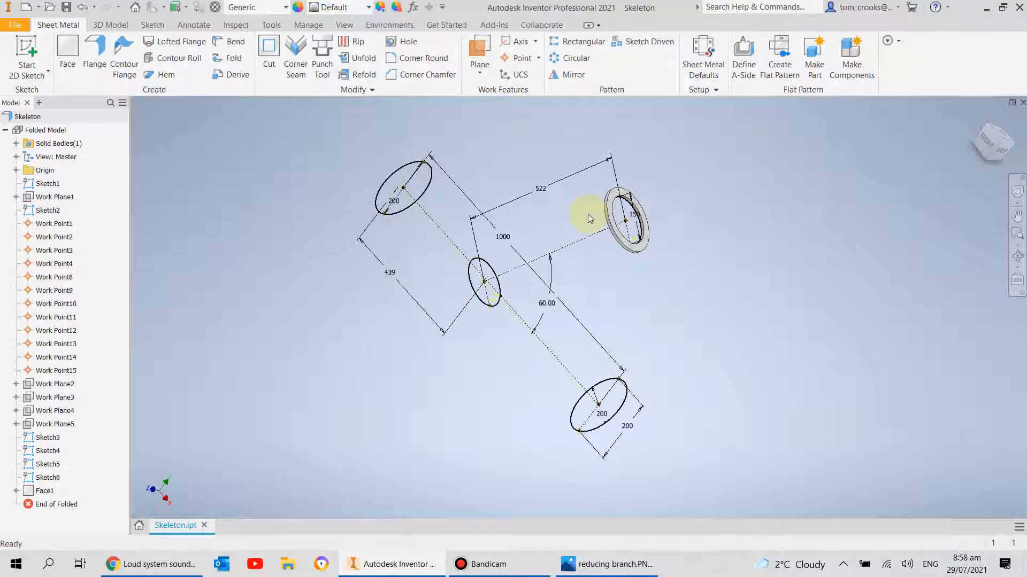
{"action": "left_click", "coordinate": [59, 224]}
{"action": "left_click", "coordinate": [56, 237], "text": "ctrl"}
{"action": "left_click", "coordinate": [55, 251], "text": "ctrl"}
{"action": "left_click", "coordinate": [54, 264], "text": "ctrl"}
{"action": "left_click", "coordinate": [51, 277], "text": "ctrl"}
{"action": "left_click", "coordinate": [51, 291], "text": "ctrl"}
{"action": "left_click", "coordinate": [50, 304], "text": "ctrl"}
{"action": "left_click", "coordinate": [49, 317], "text": "ctrl"}
{"action": "left_click", "coordinate": [48, 331], "text": "ctrl"}
{"action": "left_click", "coordinate": [46, 345], "text": "ctrl"}
{"action": "left_click", "coordinate": [43, 358], "text": "ctrl"}
{"action": "left_click", "coordinate": [40, 371], "text": "ctrl"}
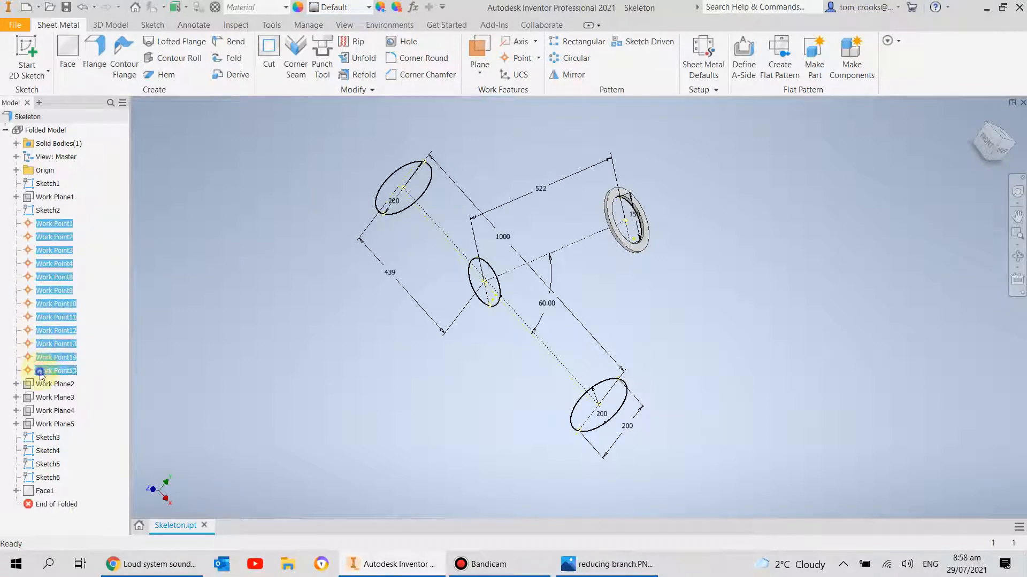
{"action": "right_click", "coordinate": [40, 371]}
{"action": "left_click", "coordinate": [67, 448]}
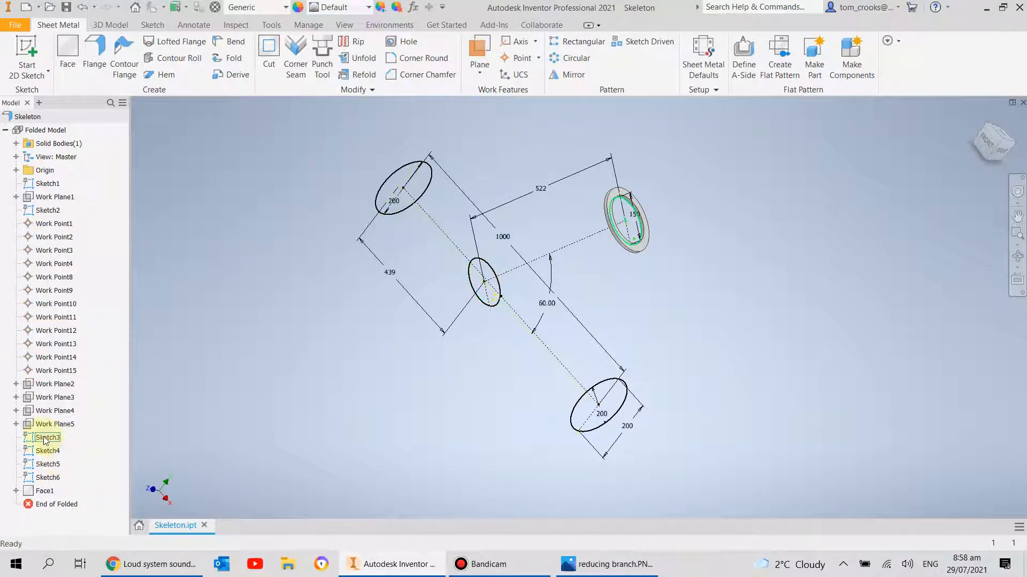
- Hide the circle sketches Sketch3, Sketch4, Sketch5 and Sketch6
{"action": "left_click", "coordinate": [45, 438], "text": "shift"}
{"action": "left_click", "coordinate": [54, 439]}
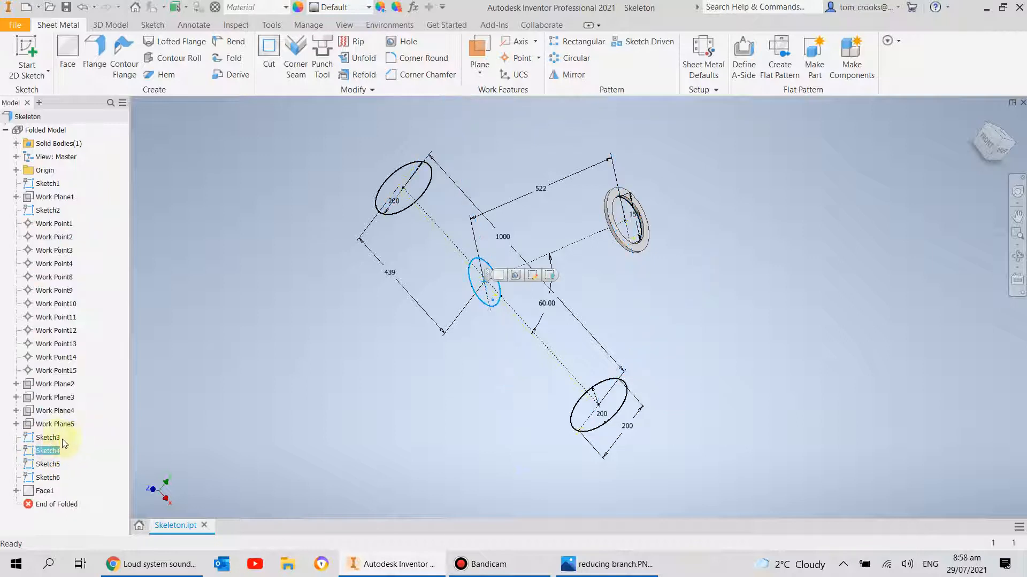
{"action": "left_click", "coordinate": [53, 452], "text": "ctrl"}
{"action": "left_click", "coordinate": [54, 465], "text": "ctrl"}
{"action": "left_click", "coordinate": [54, 477], "text": "ctrl"}
{"action": "right_click", "coordinate": [56, 480]}
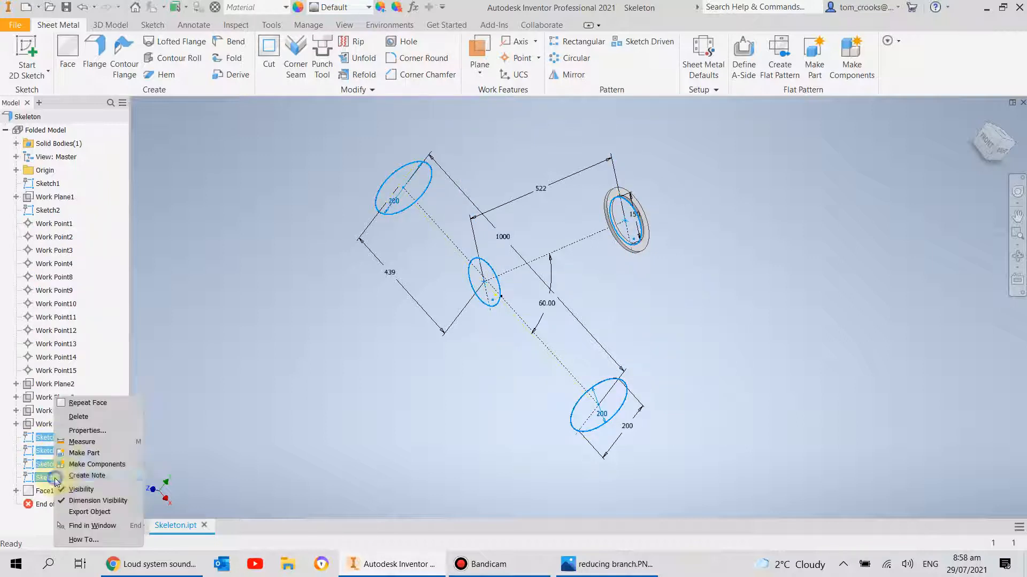
{"action": "left_click", "coordinate": [80, 489]}
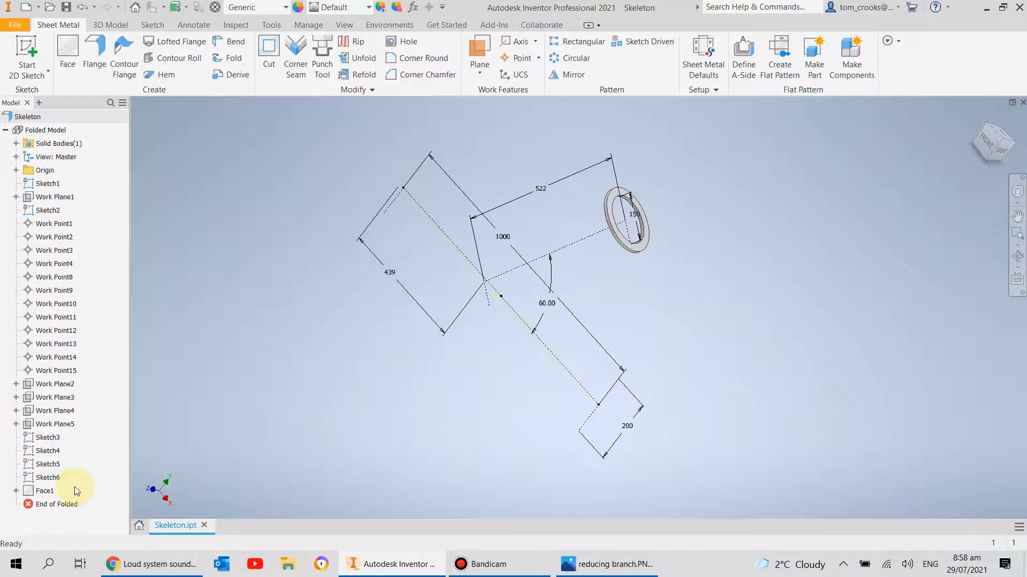
- Hide the skeleton layout sketches Sketch1 and Sketch2 so that only the ring is displayed
{"action": "right_click", "coordinate": [49, 184]}
{"action": "left_click", "coordinate": [74, 337]}
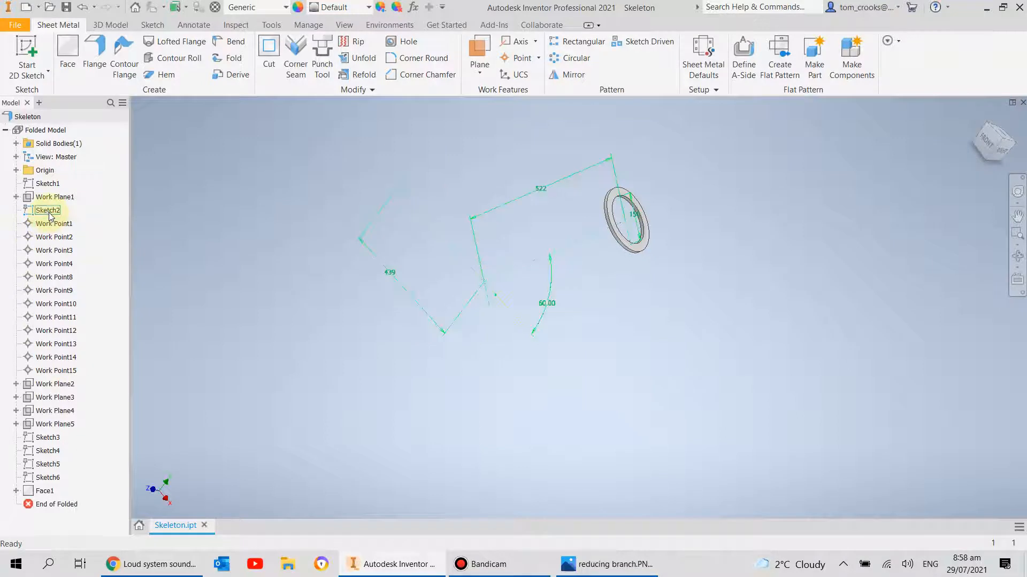
{"action": "right_click", "coordinate": [49, 211]}
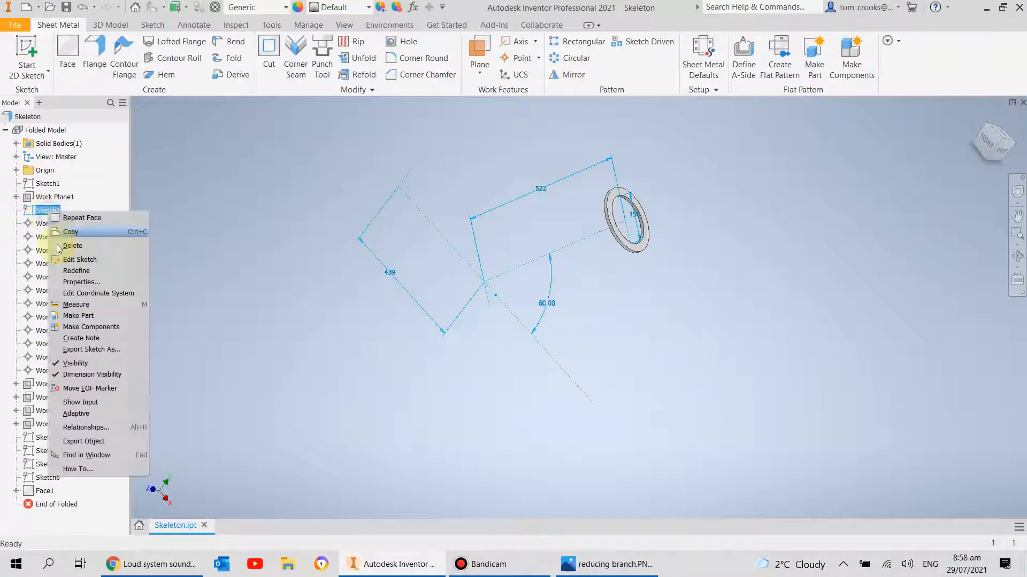
{"action": "left_click", "coordinate": [76, 364]}
- Start a sketch on the ring's flat face and draw a small circle centred on the ring's upper band
{"action": "middle_click_drag", "start_coordinate": [563, 236], "coordinate": [484, 310]}
{"action": "scroll", "coordinate": [581, 270], "scroll_direction": "down", "scroll_amount": 5}
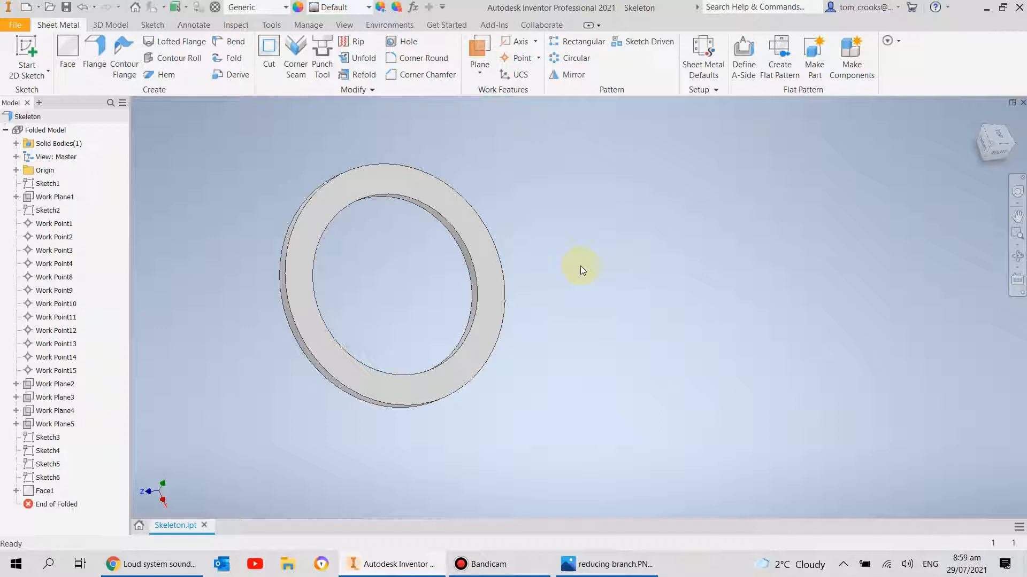
{"action": "left_click", "coordinate": [30, 45]}
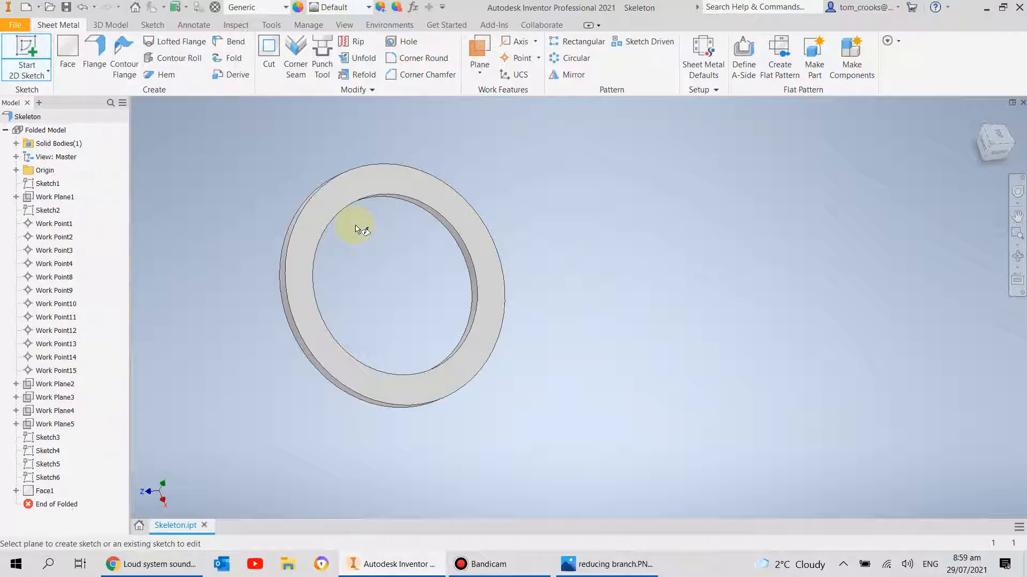
{"action": "left_click", "coordinate": [369, 187]}
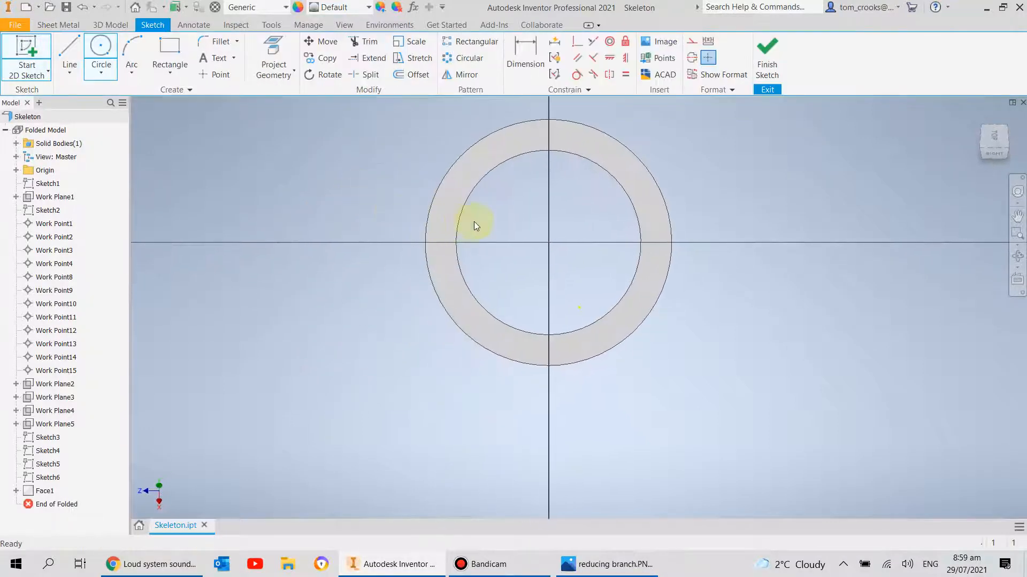
{"action": "middle_click_drag", "start_coordinate": [470, 225], "coordinate": [394, 319]}
{"action": "left_click", "coordinate": [100, 53]}
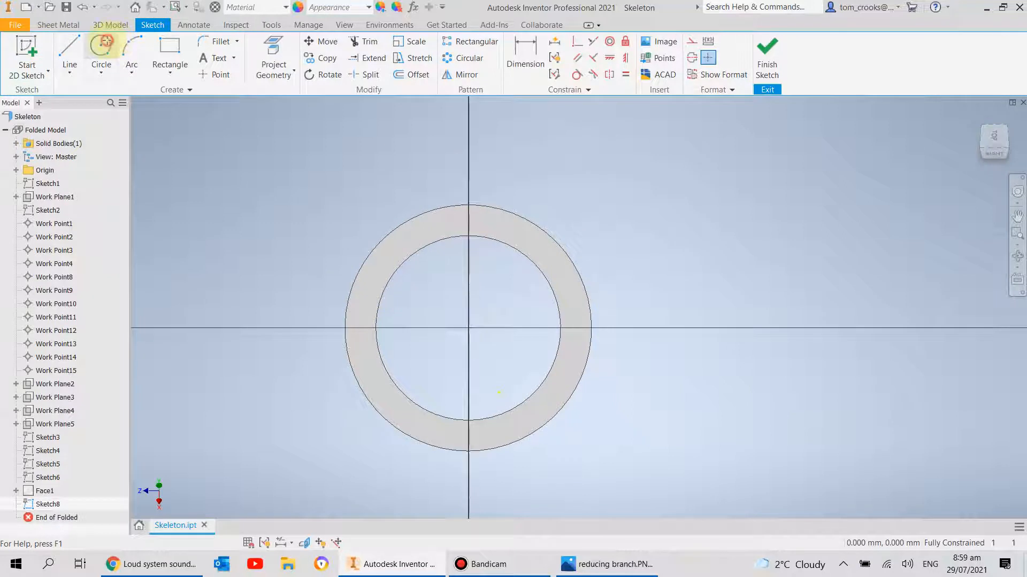
{"action": "left_click", "coordinate": [468, 220]}
{"action": "left_click", "coordinate": [451, 262]}
{"action": "left_click", "coordinate": [626, 58]}
{"action": "left_click", "coordinate": [468, 223]}
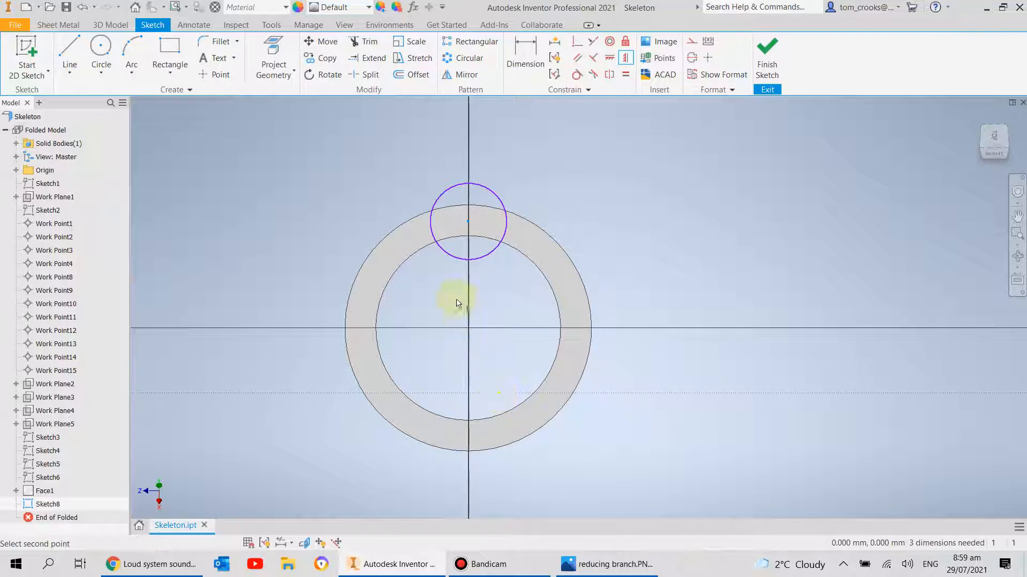
{"action": "key", "text": "Escape"}
- Project the ring's inner circular edge into the sketch
{"action": "left_click", "coordinate": [272, 53]}
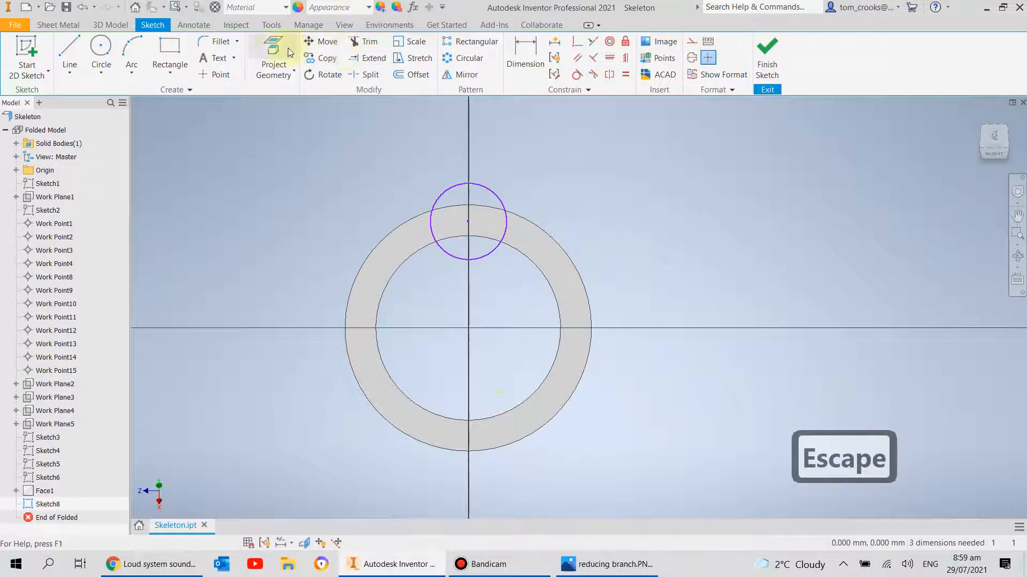
{"action": "left_click", "coordinate": [400, 273]}
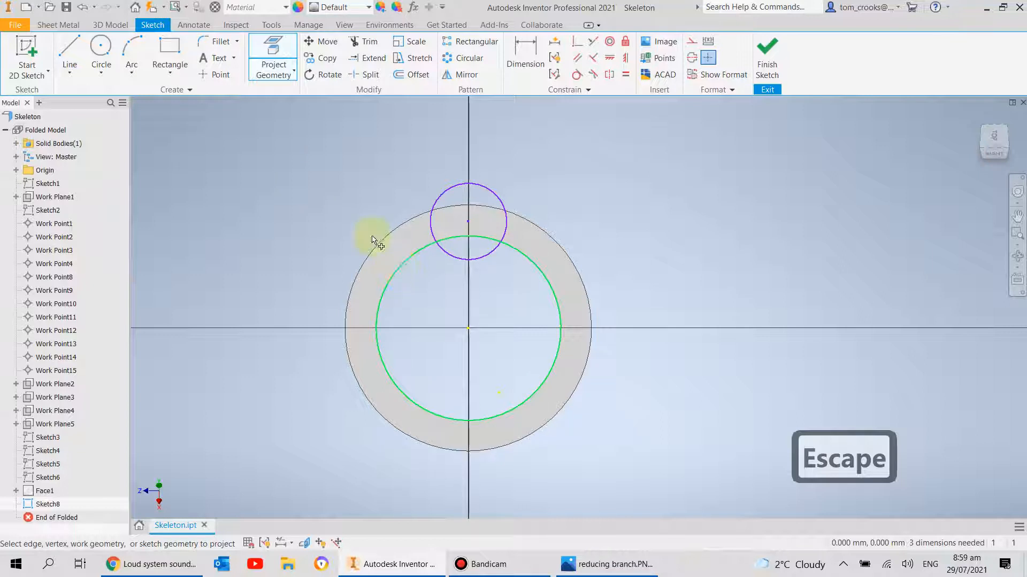
{"action": "left_click", "coordinate": [625, 58]}
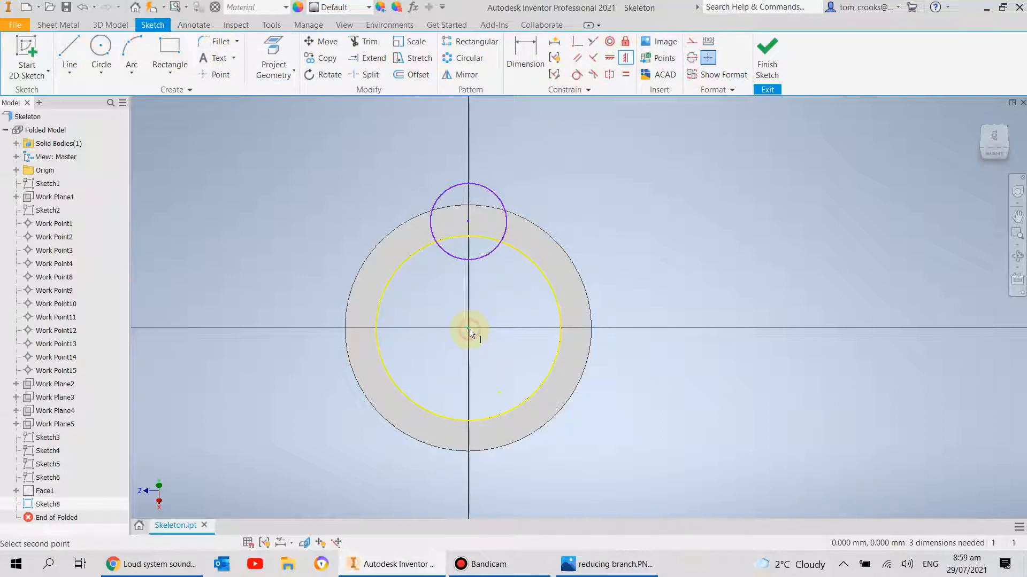
{"action": "left_click", "coordinate": [469, 226]}
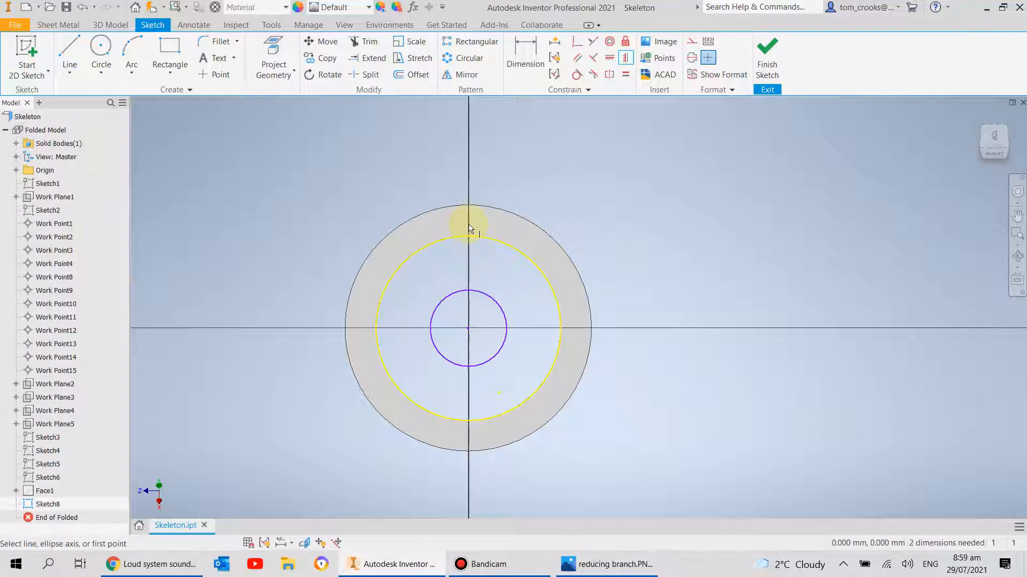
{"action": "key", "text": "ctrl+z"}
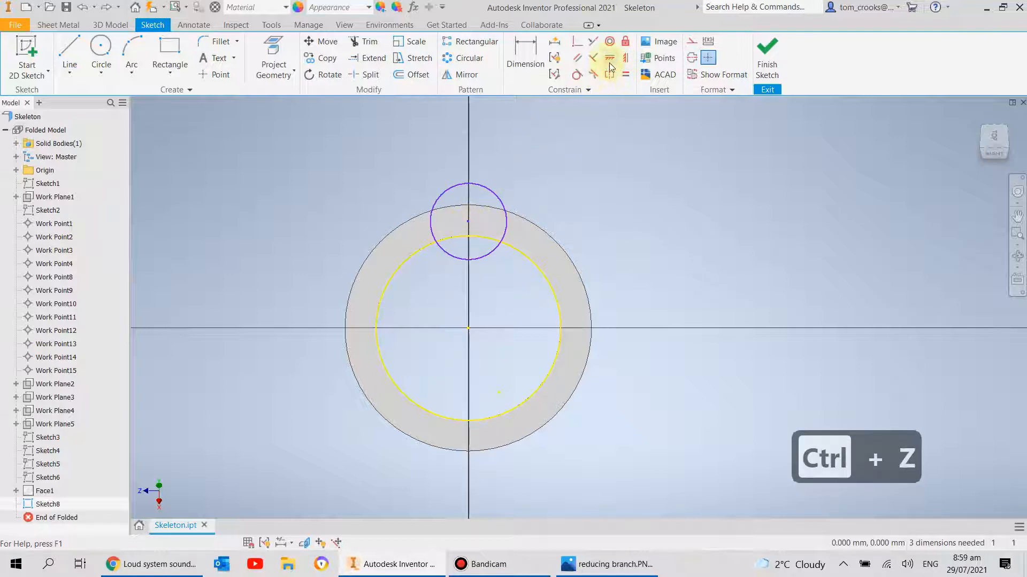
- Apply a horizontal constraint between the small circle's centre and the ring's centre point
{"action": "left_click", "coordinate": [610, 59]}
{"action": "left_click", "coordinate": [468, 223]}
{"action": "left_click", "coordinate": [470, 331]}
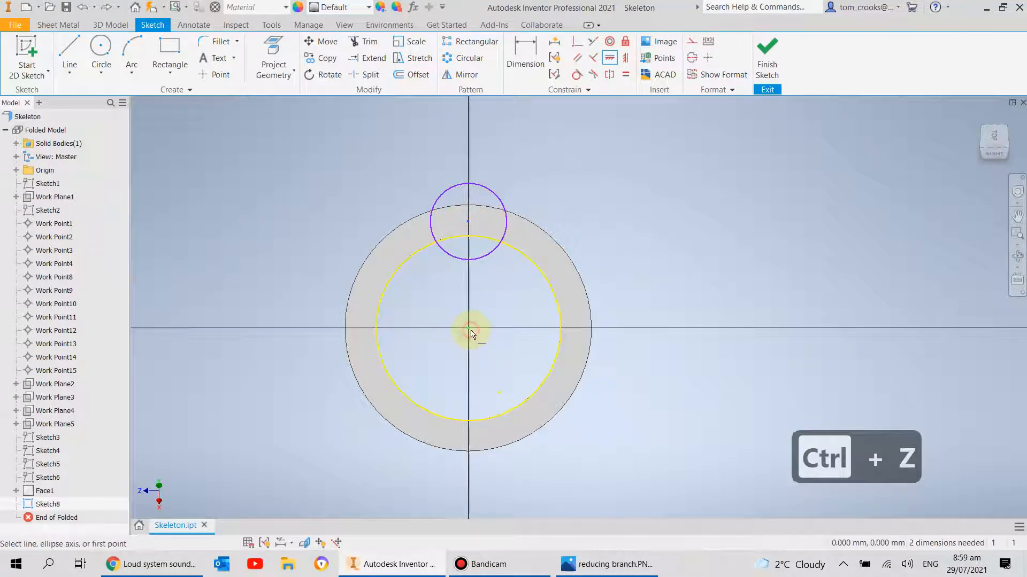
- Dimension the distance from the ring's centre to the small circle's centre as 90 mm
{"action": "left_click", "coordinate": [530, 54]}
{"action": "left_click", "coordinate": [469, 222]}
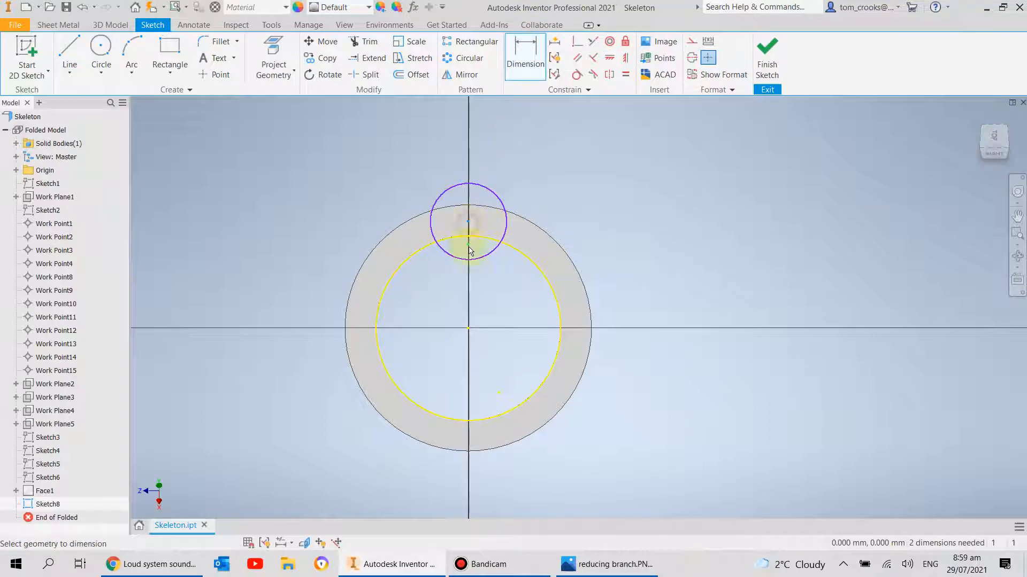
{"action": "left_click", "coordinate": [472, 328]}
{"action": "left_click", "coordinate": [444, 292]}
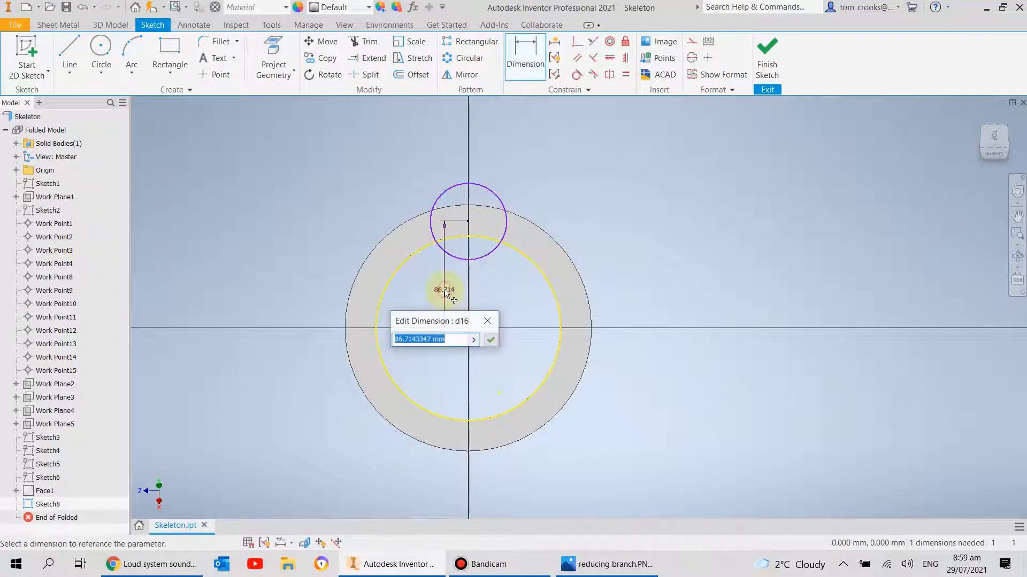
{"action": "type", "text": "90"}
{"action": "key", "text": "Return"}
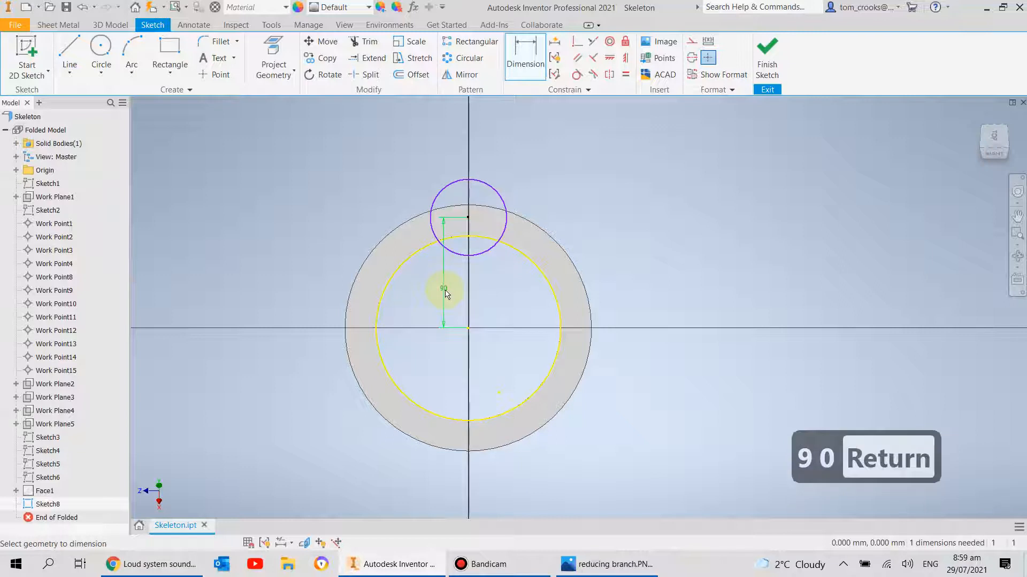
- Dimension the small circle's diameter as 8 mm
{"action": "left_click", "coordinate": [504, 209]}
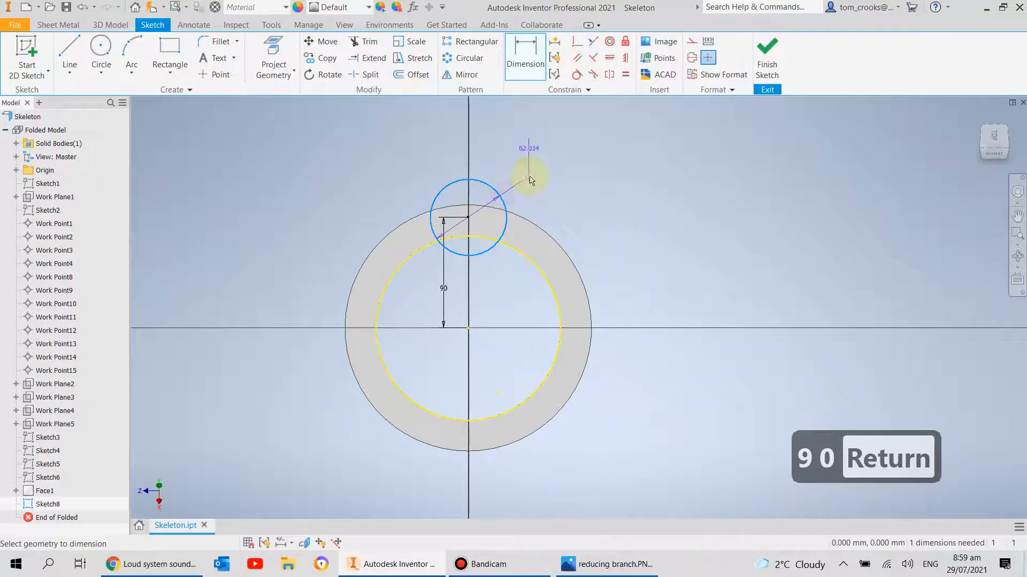
{"action": "left_click", "coordinate": [530, 178]}
{"action": "type", "text": "8"}
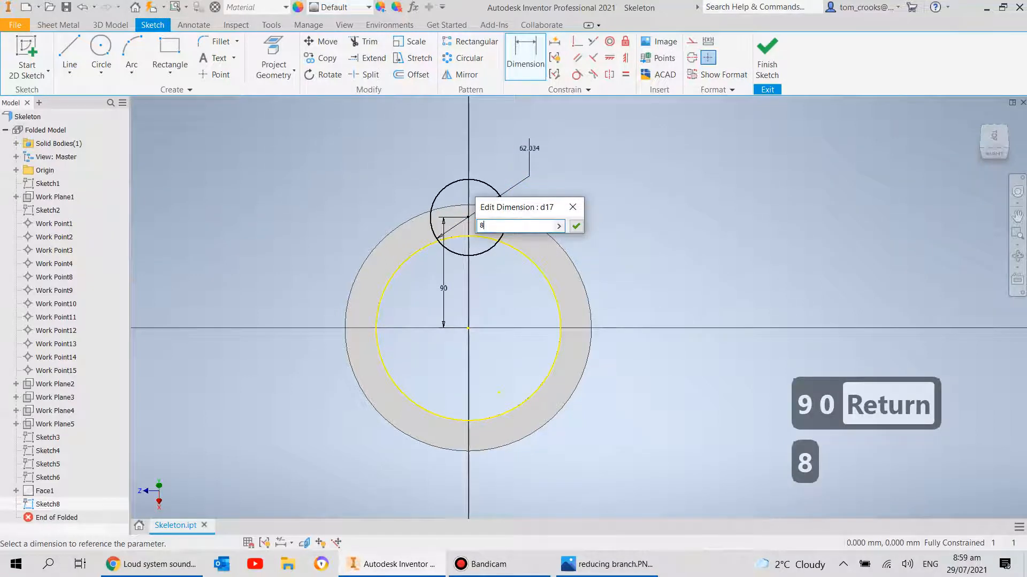
{"action": "key", "text": "Return"}
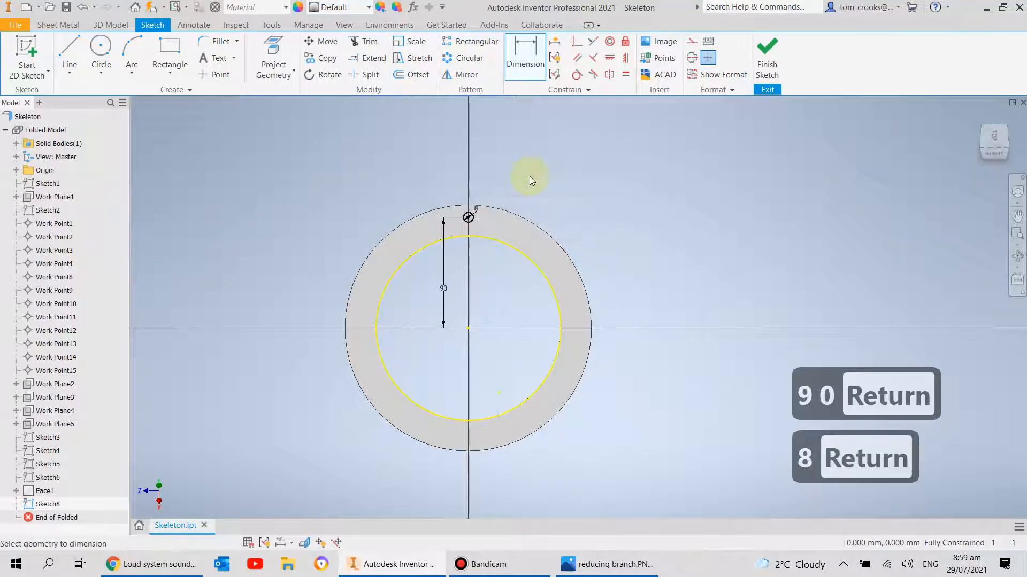
- Finish the sketch and cut the 8 mm circle through the ring by the Thickness distance
{"action": "left_click", "coordinate": [765, 72]}
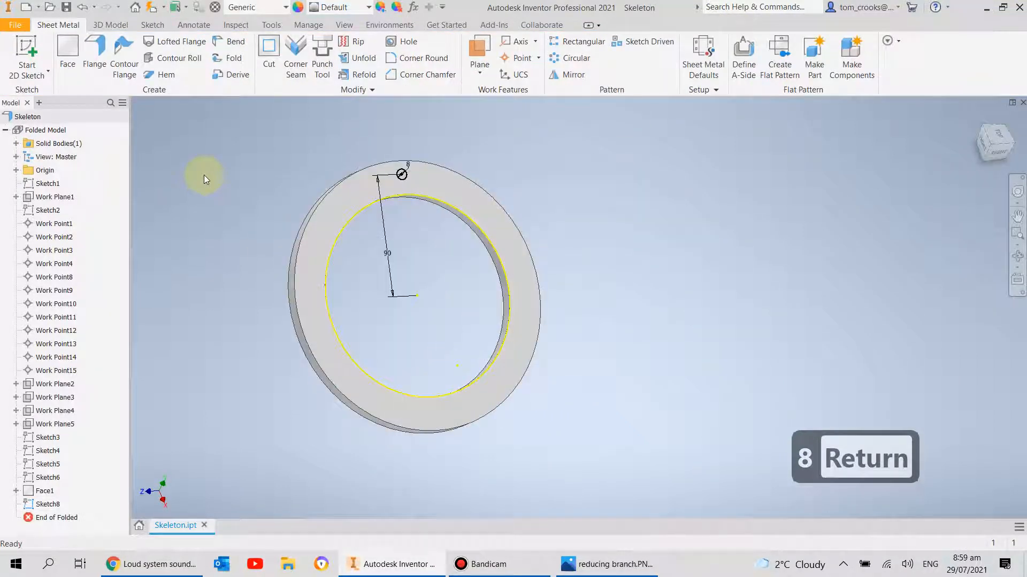
{"action": "left_click", "coordinate": [266, 56]}
{"action": "scroll", "coordinate": [401, 171], "scroll_direction": "up", "scroll_amount": 3}
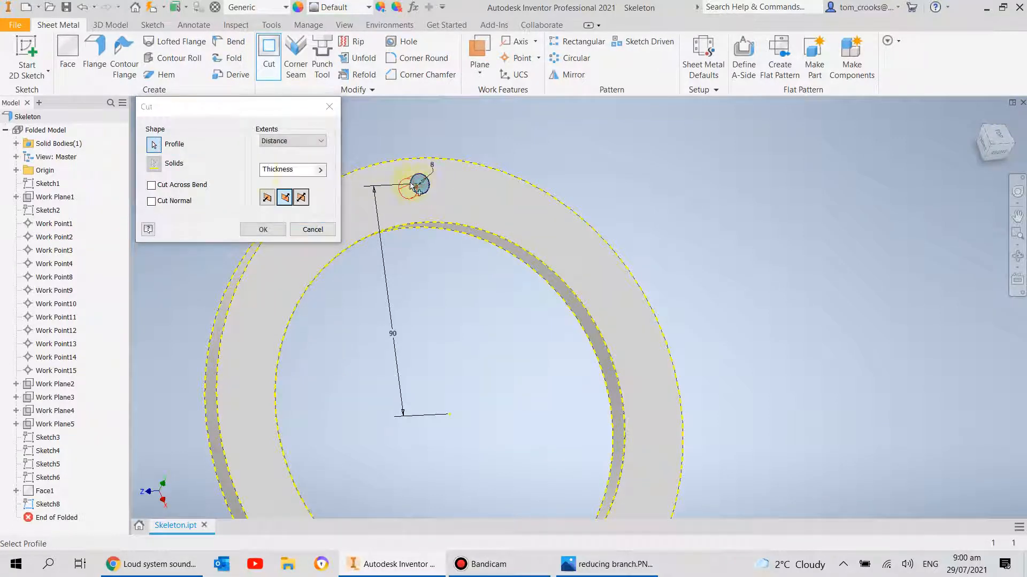
{"action": "left_click", "coordinate": [262, 231]}
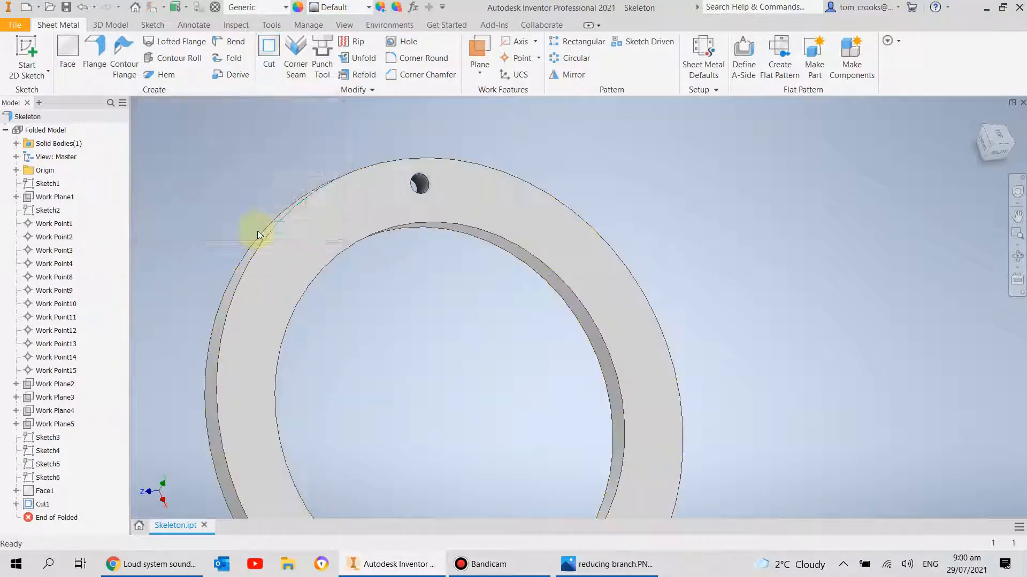
{"action": "scroll", "coordinate": [377, 243], "scroll_direction": "down", "scroll_amount": 3}
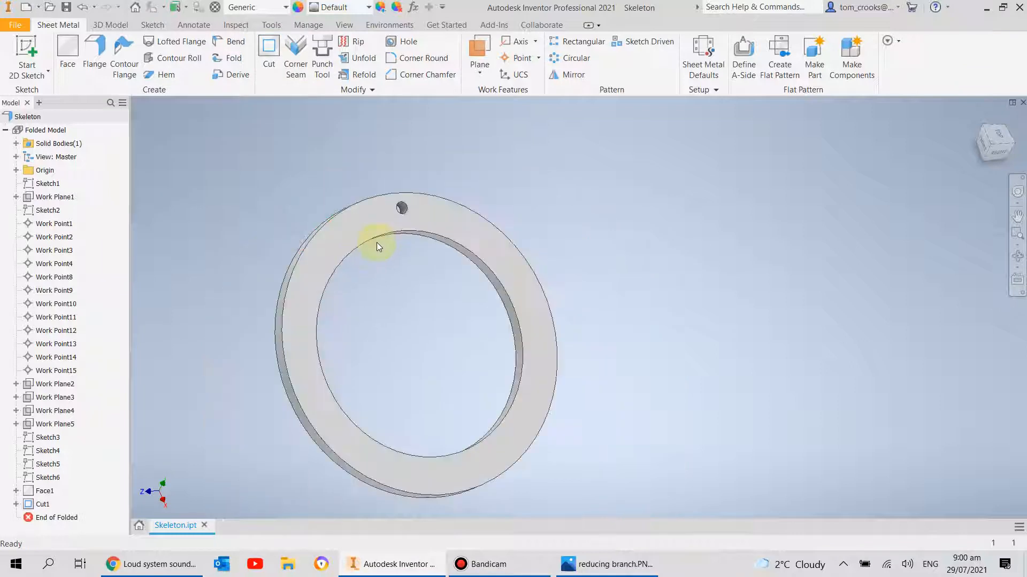
- Circular-pattern the hole cut around the ring's axis with 6 occurrences over 360 degrees
{"action": "left_click", "coordinate": [582, 61]}
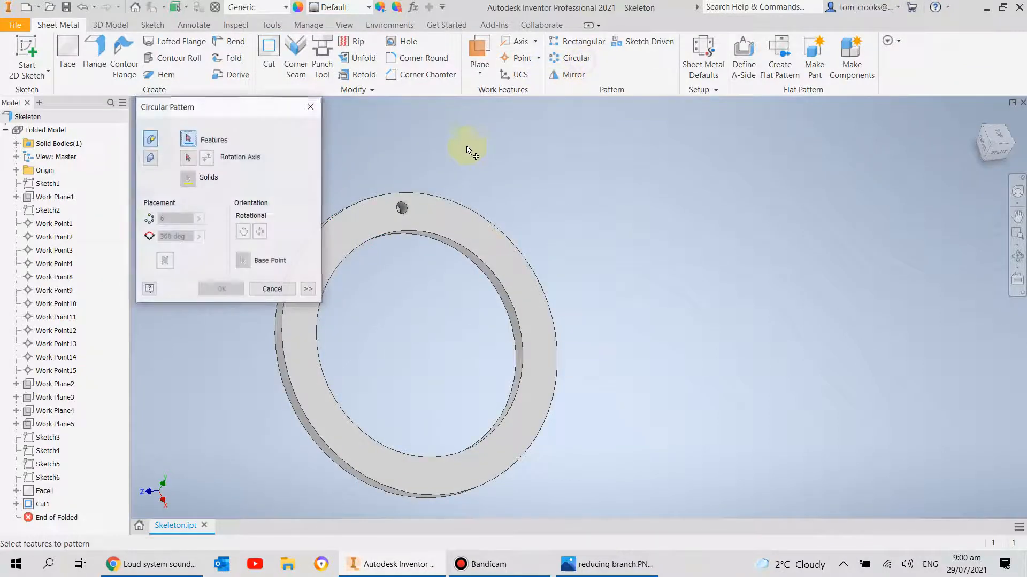
{"action": "left_click", "coordinate": [402, 210]}
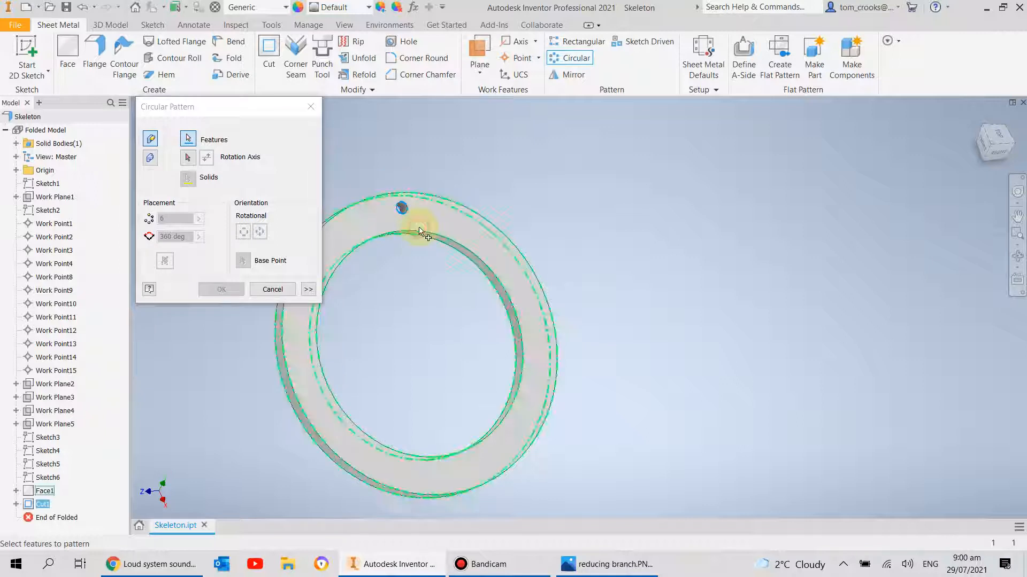
{"action": "left_click", "coordinate": [187, 159]}
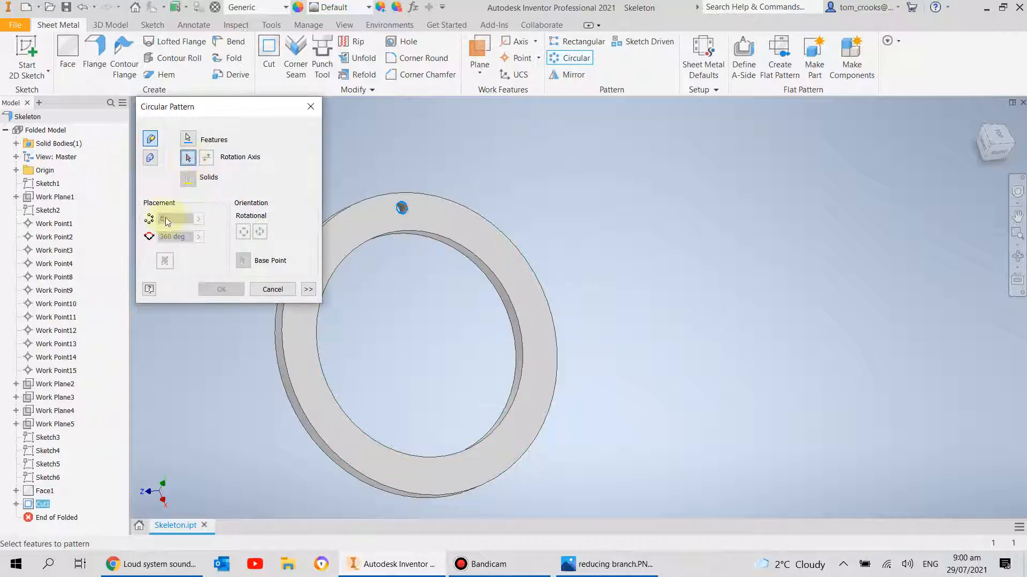
{"action": "scroll", "coordinate": [460, 252], "scroll_direction": "down", "scroll_amount": 3}
{"action": "left_click", "coordinate": [484, 271]}
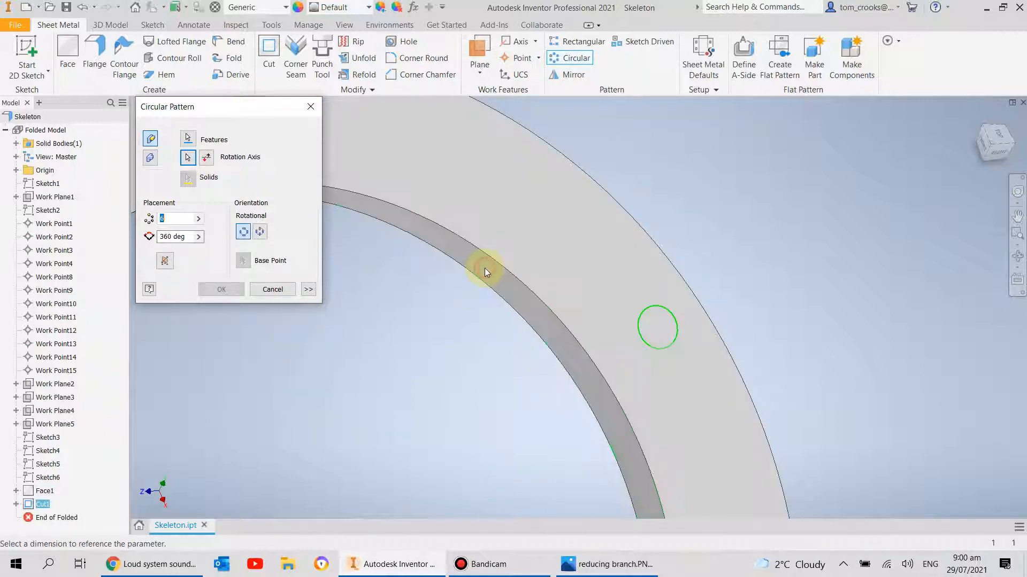
{"action": "scroll", "coordinate": [447, 252], "scroll_direction": "up", "scroll_amount": 5}
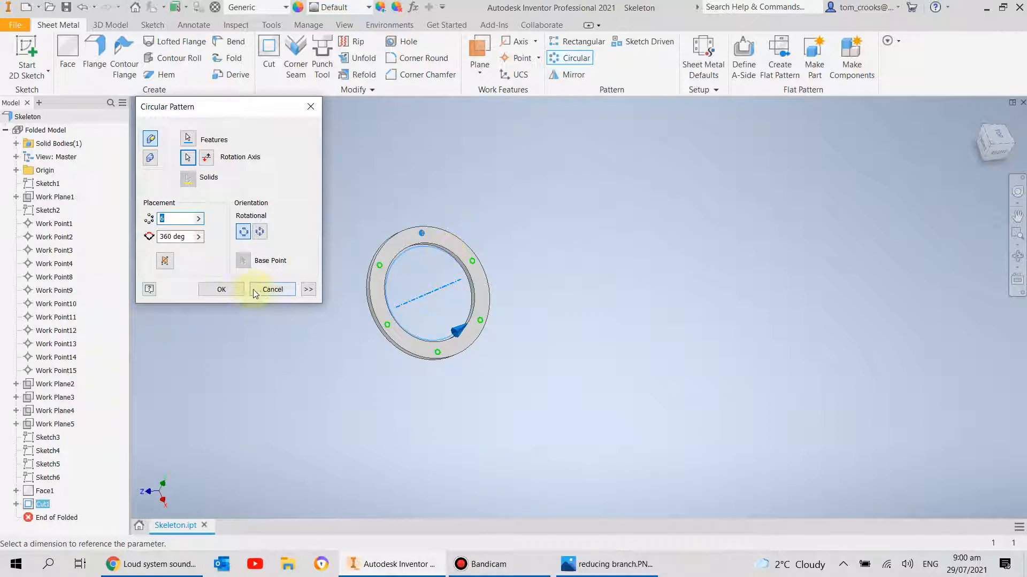
{"action": "left_click", "coordinate": [229, 290]}
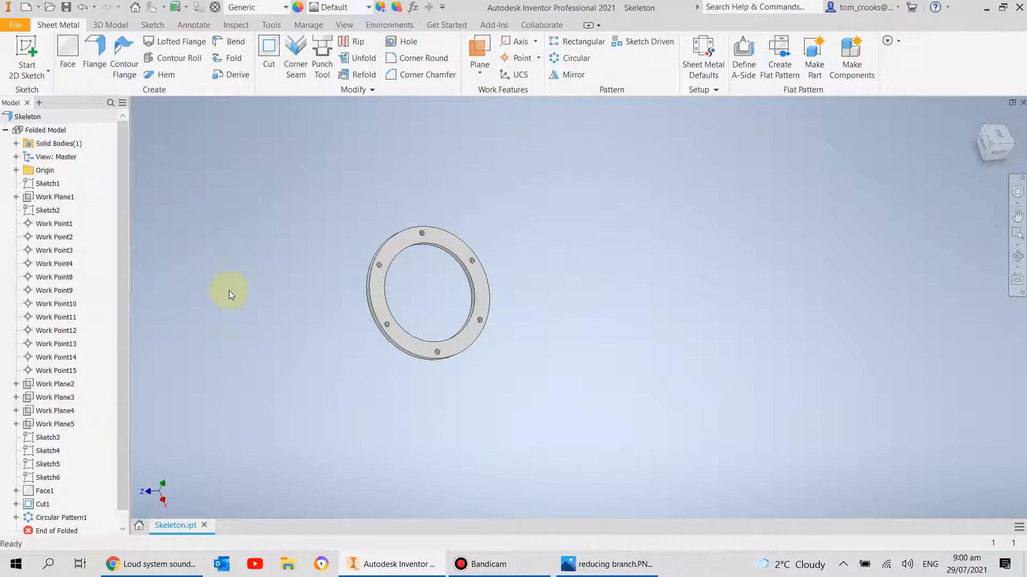
- Collapse the Folded Model node in the model browser
{"action": "left_click", "coordinate": [5, 130]}
{"action": "scroll", "coordinate": [311, 286], "scroll_direction": "up", "scroll_amount": 5}
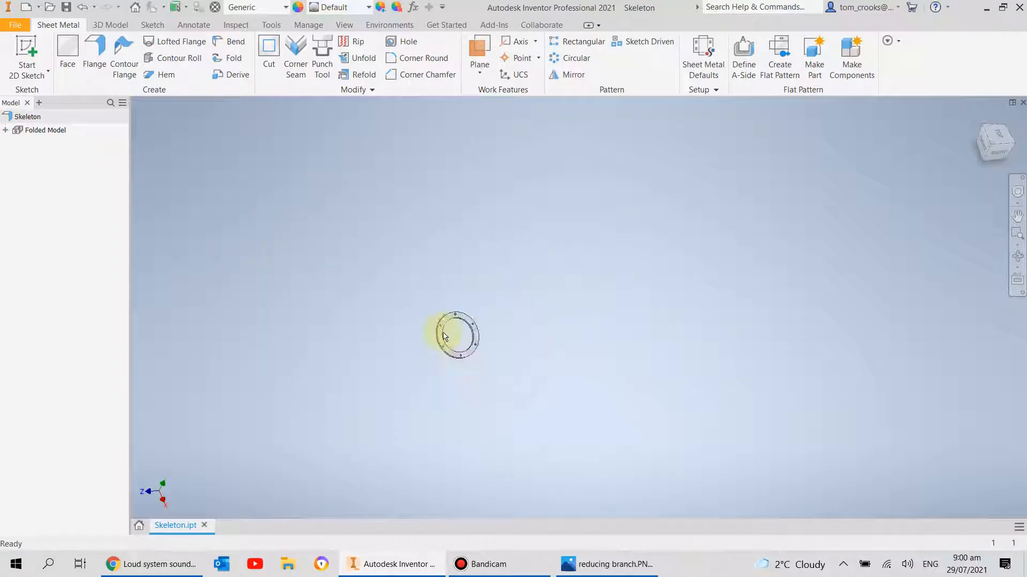
{"action": "scroll", "coordinate": [368, 315], "scroll_direction": "down", "scroll_amount": 6}
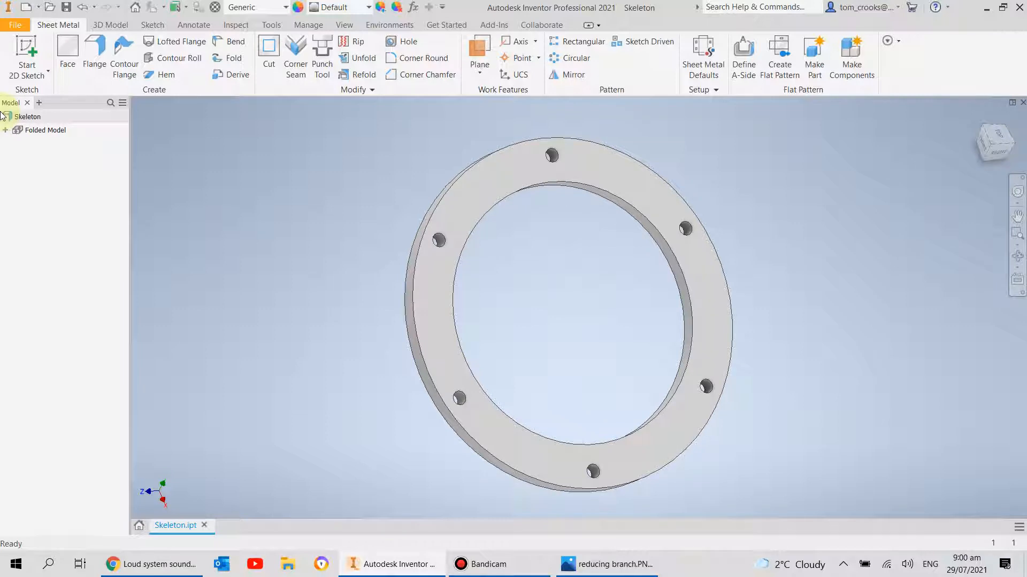
{"action": "scroll", "coordinate": [150, 182], "scroll_direction": "up", "scroll_amount": 2}
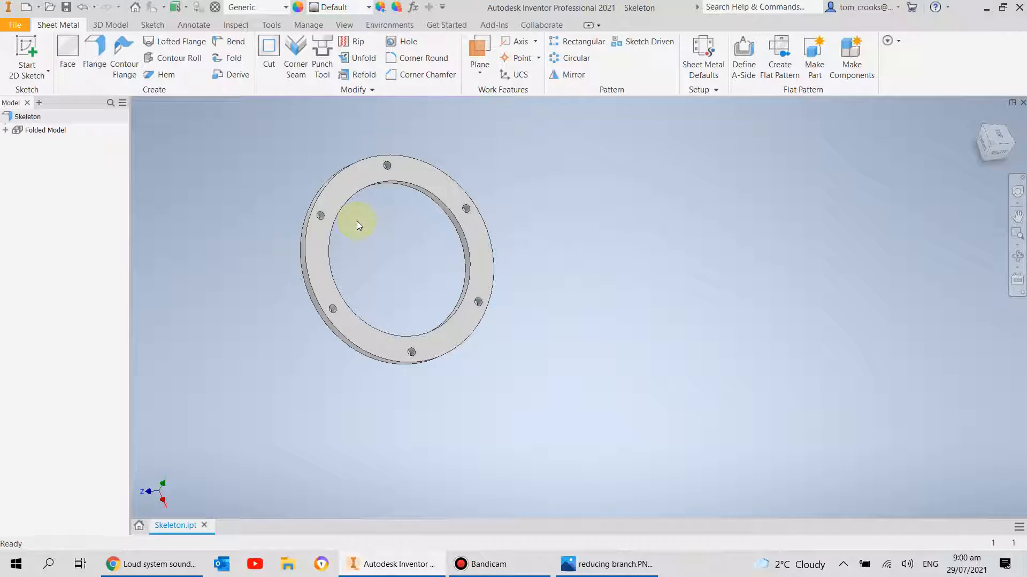
{"action": "scroll", "coordinate": [357, 221], "scroll_direction": "down", "scroll_amount": 3}
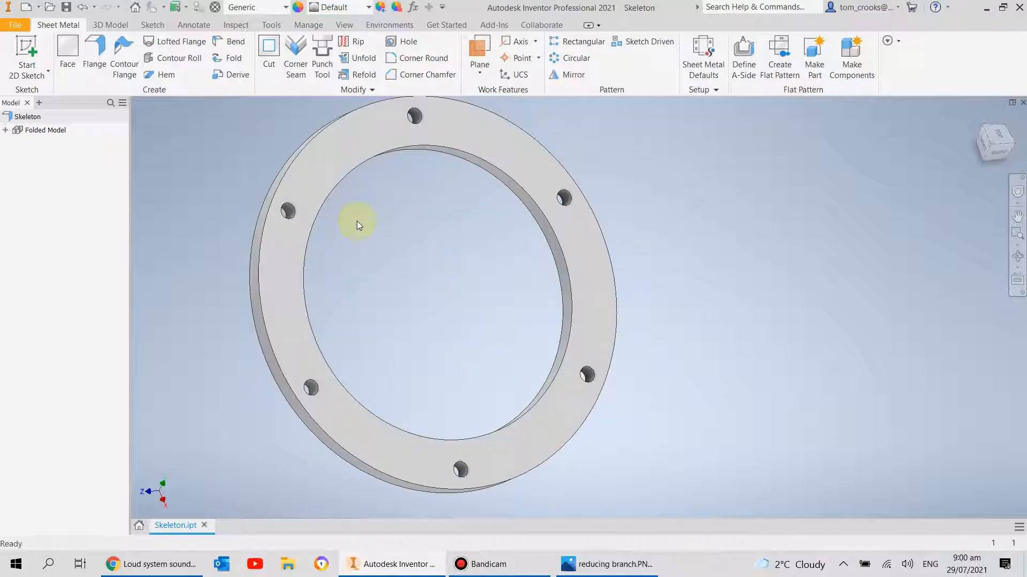
{"action": "scroll", "coordinate": [358, 223], "scroll_direction": "up", "scroll_amount": 3}
{"action": "middle_click_drag", "start_coordinate": [358, 223], "coordinate": [437, 262]}
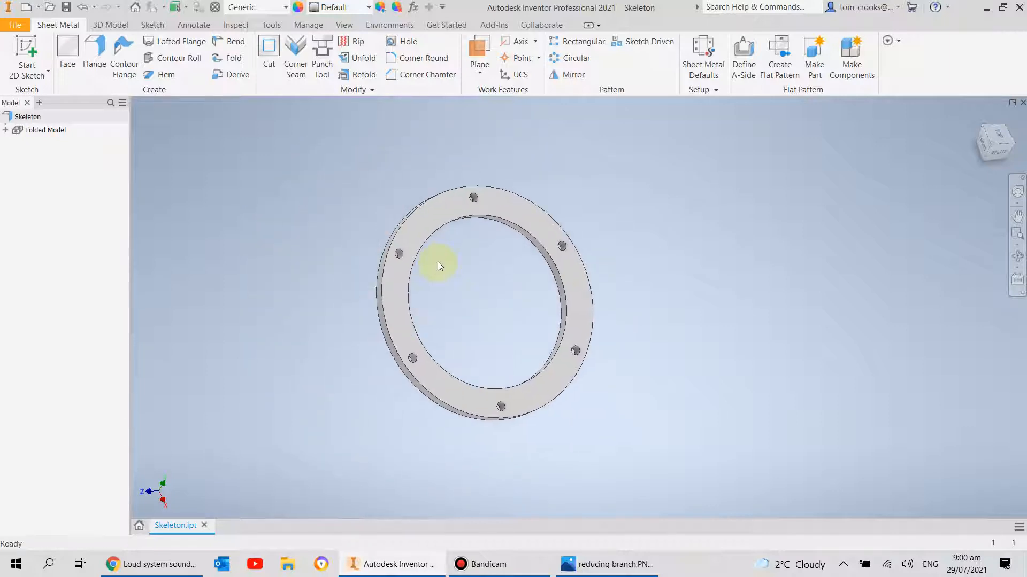
- Open a sketch on the ring's flat face, set that face-on view as the Top view, and finish the sketch
{"action": "left_click", "coordinate": [980, 122]}
{"action": "scroll", "coordinate": [566, 233], "scroll_direction": "up", "scroll_amount": 6}
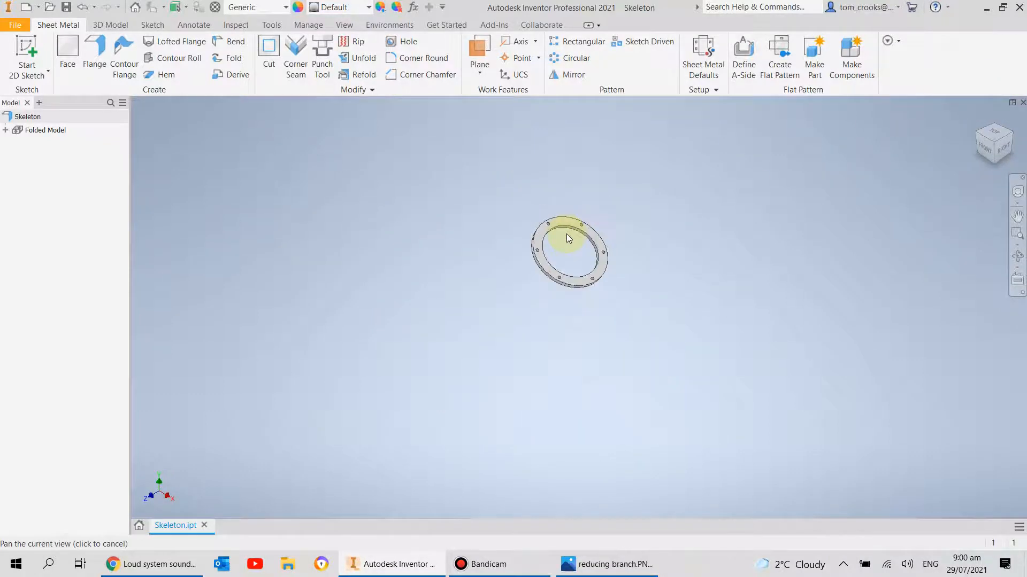
{"action": "scroll", "coordinate": [561, 230], "scroll_direction": "down", "scroll_amount": 5}
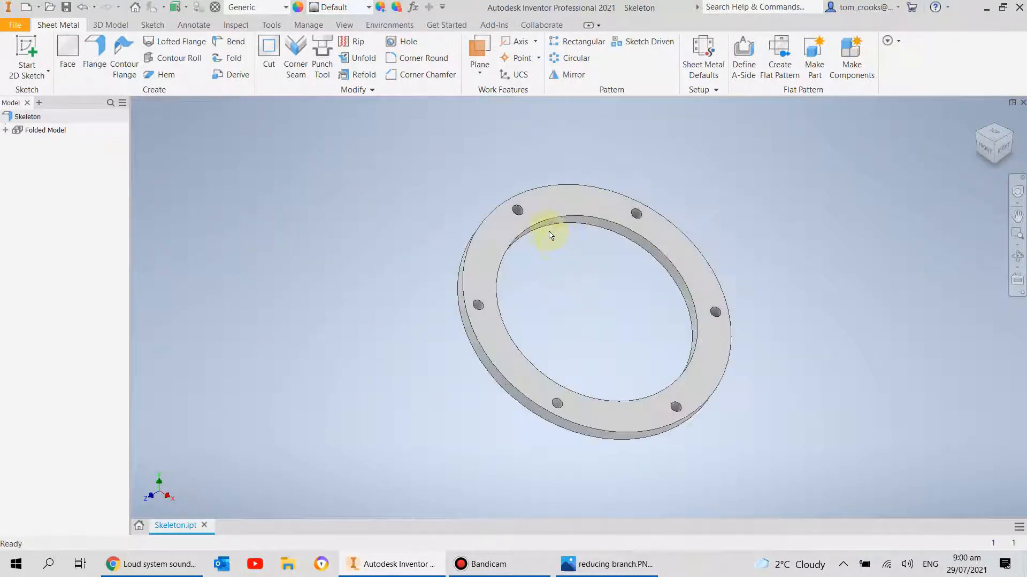
{"action": "middle_click_drag", "start_coordinate": [569, 261], "coordinate": [497, 251]}
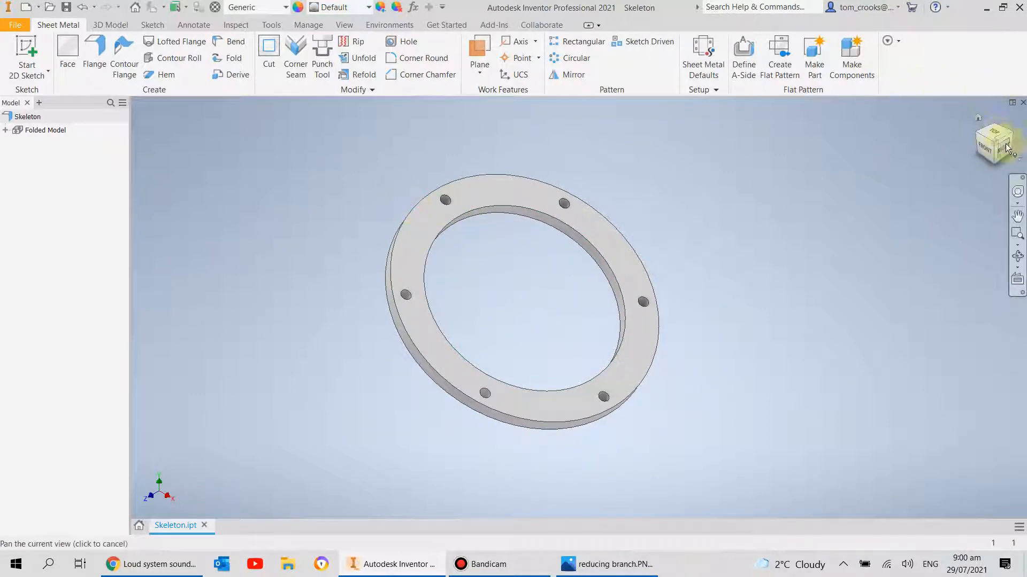
{"action": "left_click", "coordinate": [514, 181]}
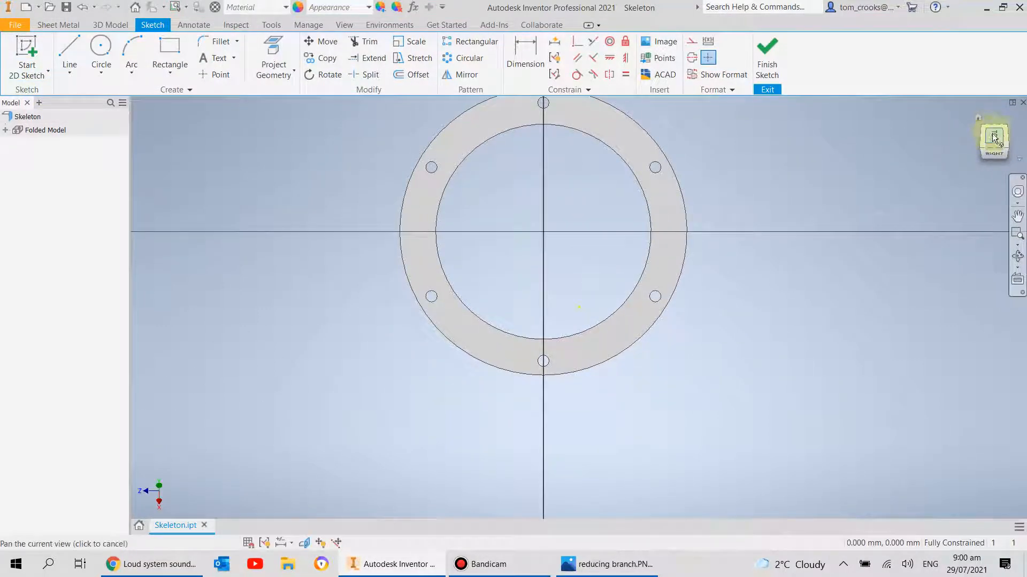
{"action": "right_click", "coordinate": [990, 149]}
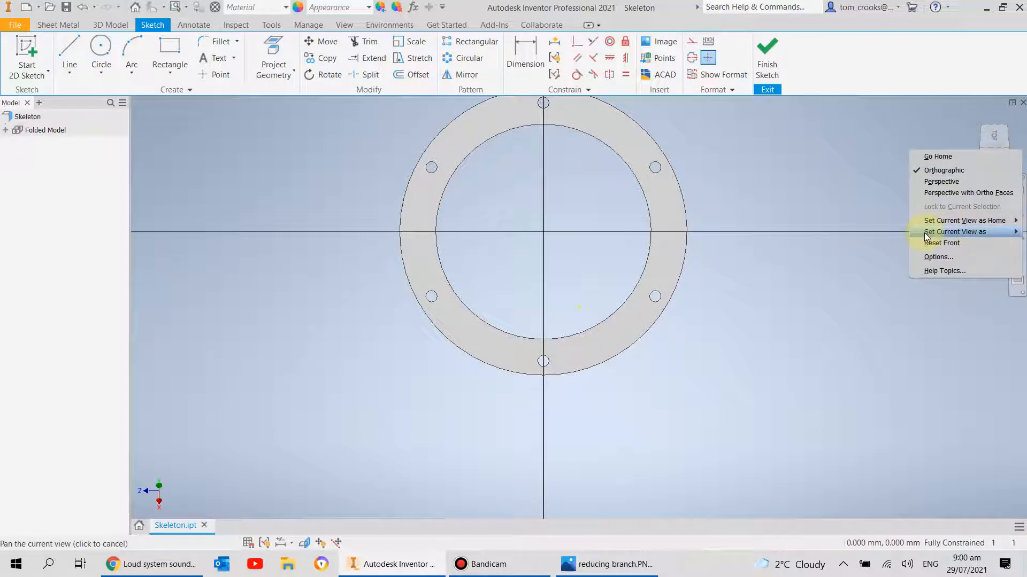
{"action": "left_click", "coordinate": [873, 234]}
{"action": "left_click_drag", "start_coordinate": [736, 293], "coordinate": [723, 322]}
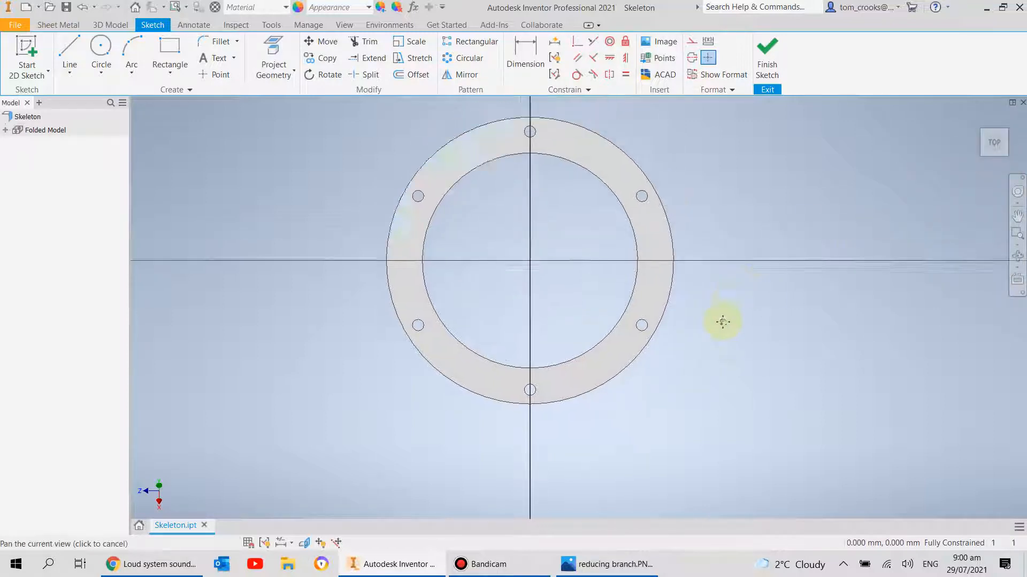
{"action": "middle_click_drag", "start_coordinate": [723, 322], "coordinate": [716, 324]}
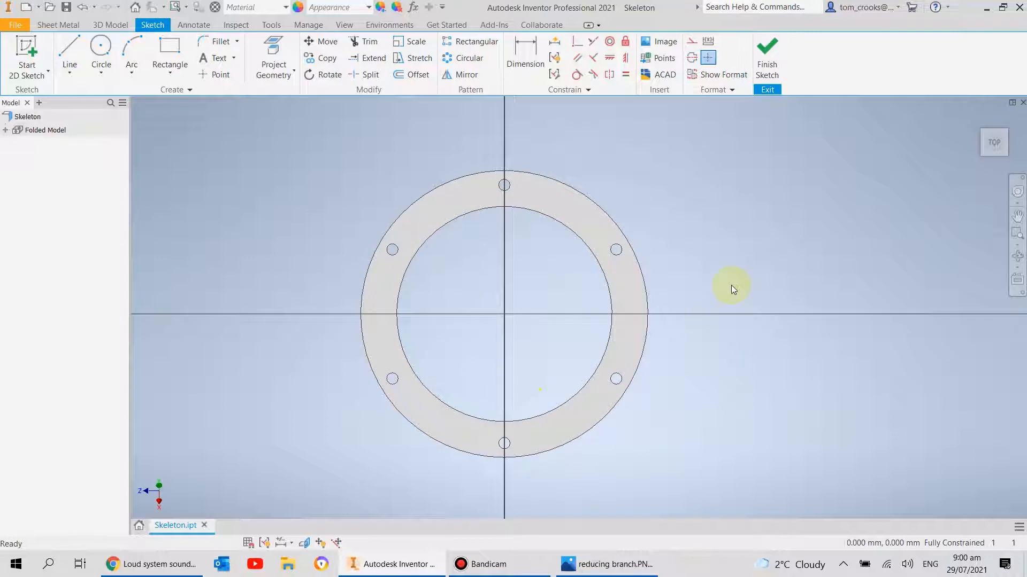
{"action": "left_click", "coordinate": [765, 63]}
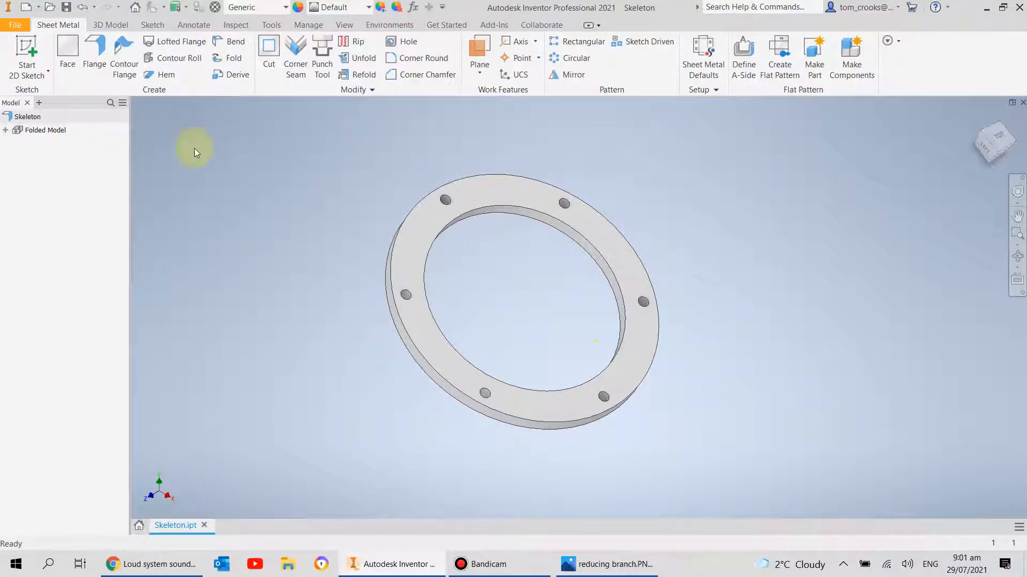
- Delete the unused Sketch9 at the end of the part's feature tree
{"action": "left_click", "coordinate": [7, 131]}
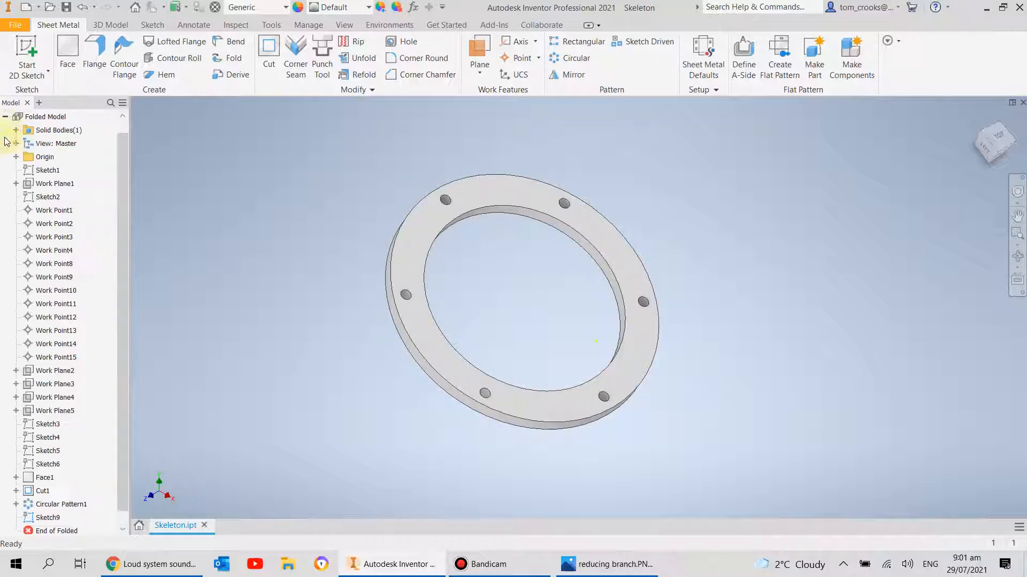
{"action": "left_click", "coordinate": [53, 504]}
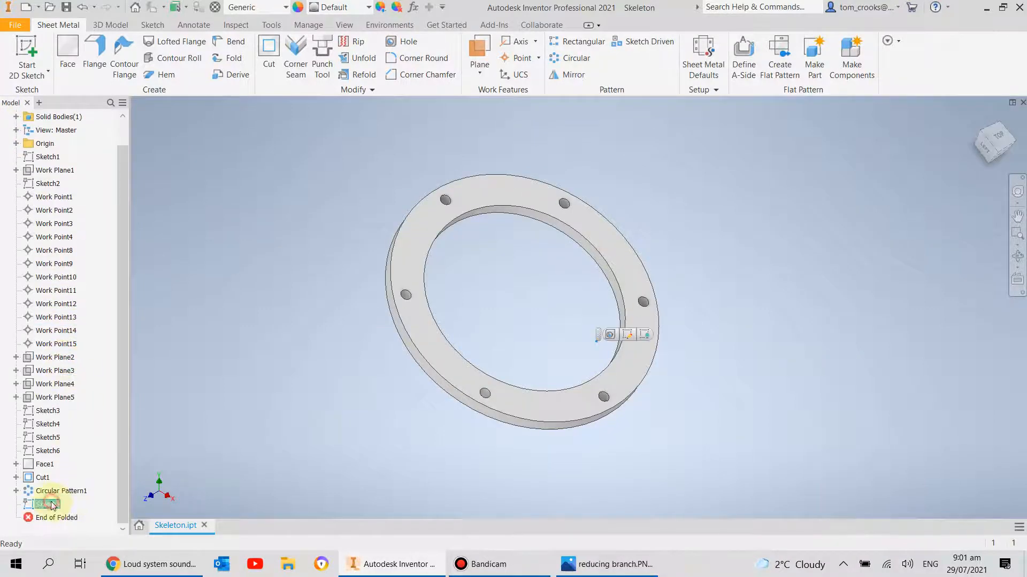
{"action": "right_click", "coordinate": [53, 504]}
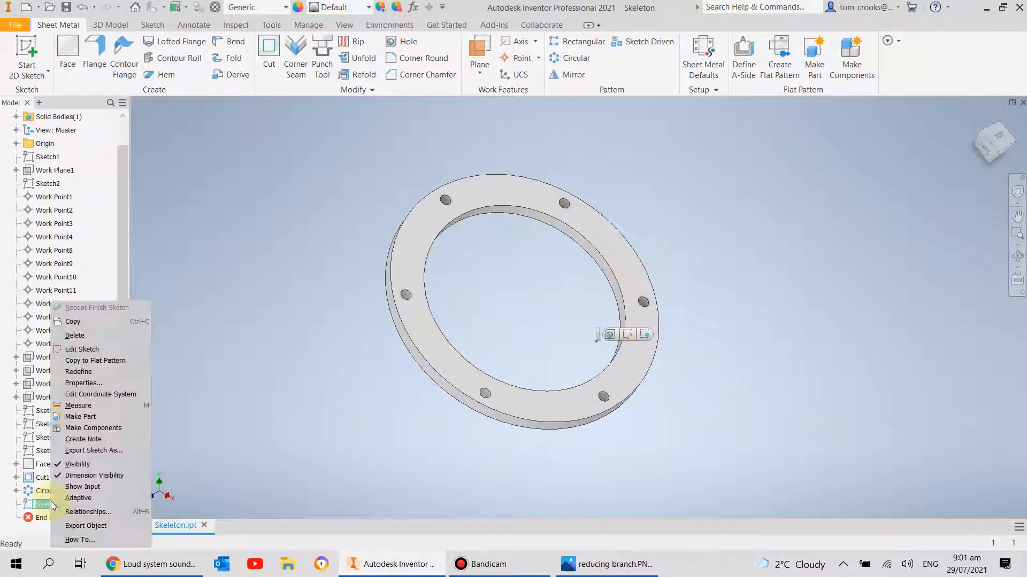
{"action": "left_click", "coordinate": [75, 335]}
{"action": "left_click", "coordinate": [996, 136]}
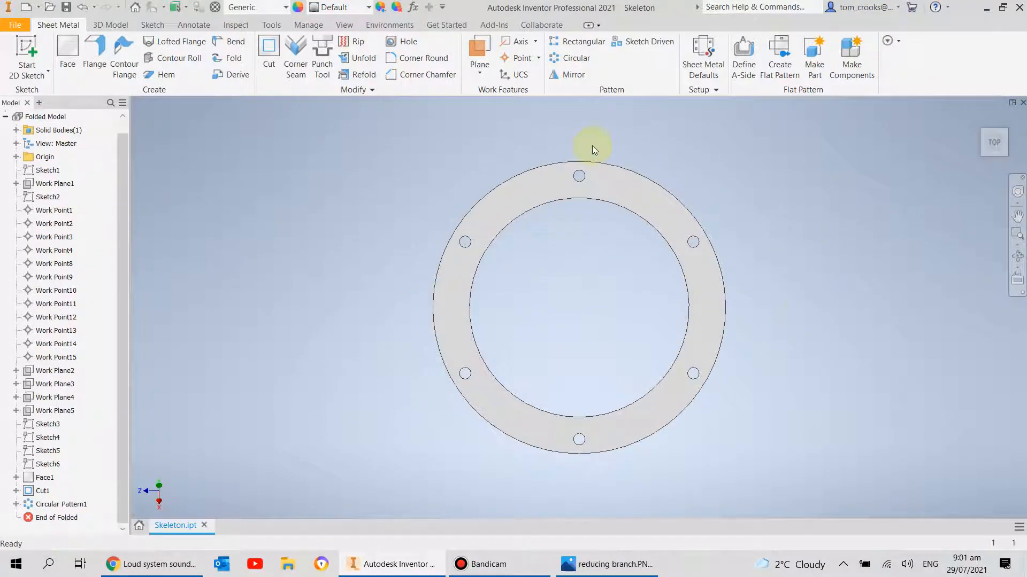
{"action": "left_click", "coordinate": [980, 113]}
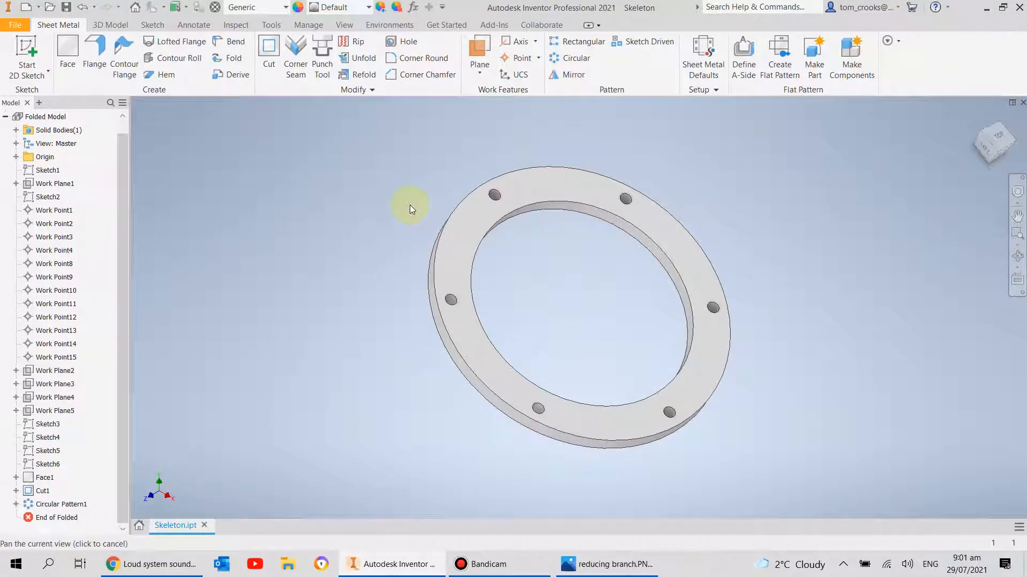
{"action": "scroll", "coordinate": [409, 204], "scroll_direction": "down", "scroll_amount": 2}
- Collapse the Folded Model node and save the part under the new name Small Flange in the Reducing Branch folder
{"action": "left_click", "coordinate": [6, 116]}
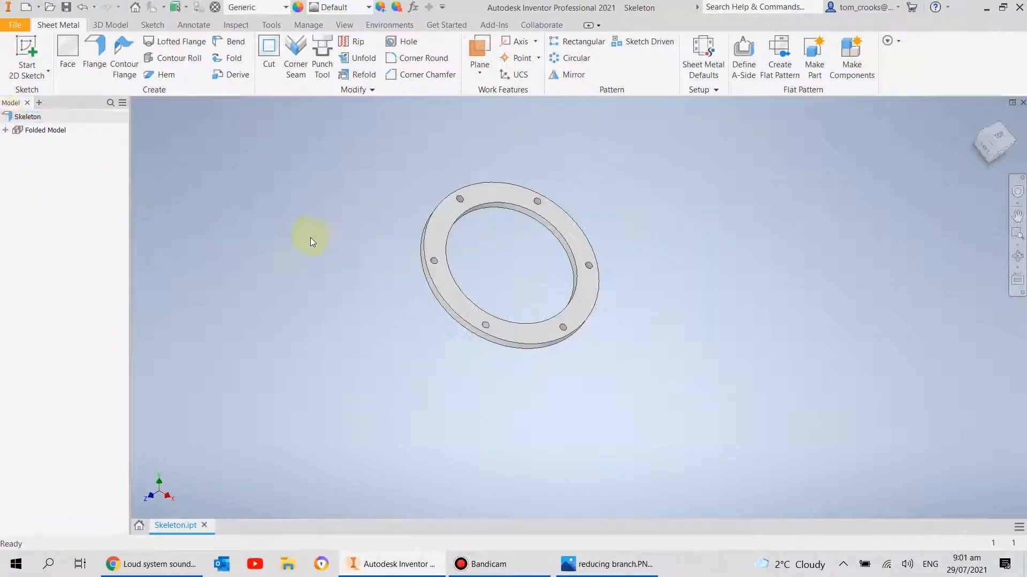
{"action": "middle_click_drag", "start_coordinate": [321, 222], "coordinate": [334, 234]}
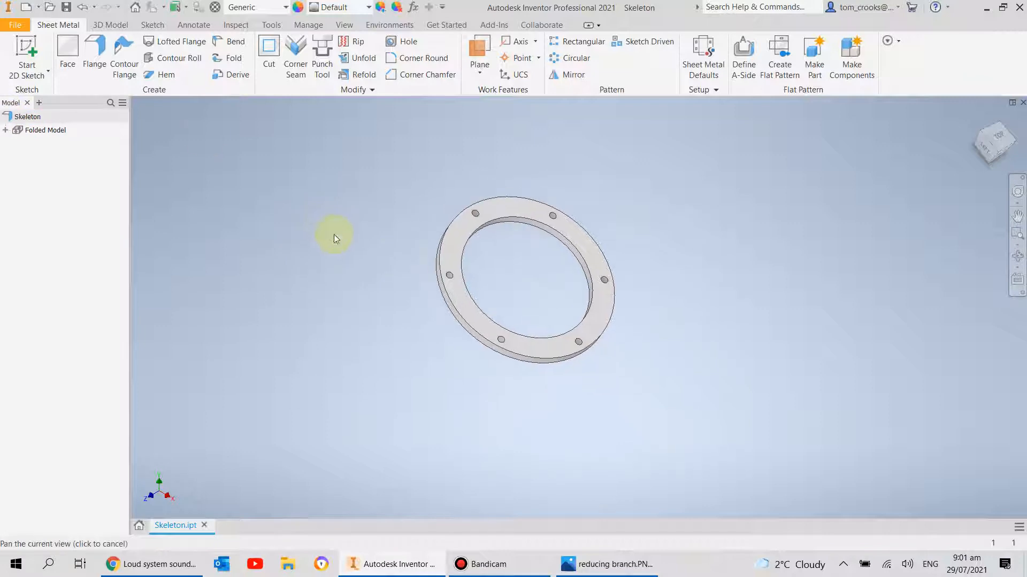
{"action": "left_click", "coordinate": [15, 25]}
{"action": "left_click", "coordinate": [46, 167]}
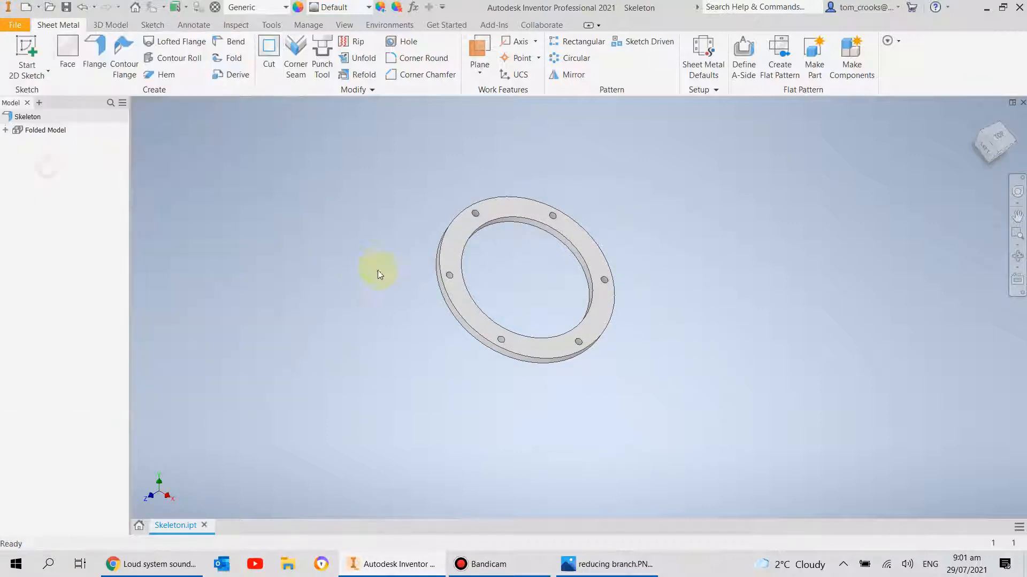
{"action": "type", "text": "S"}
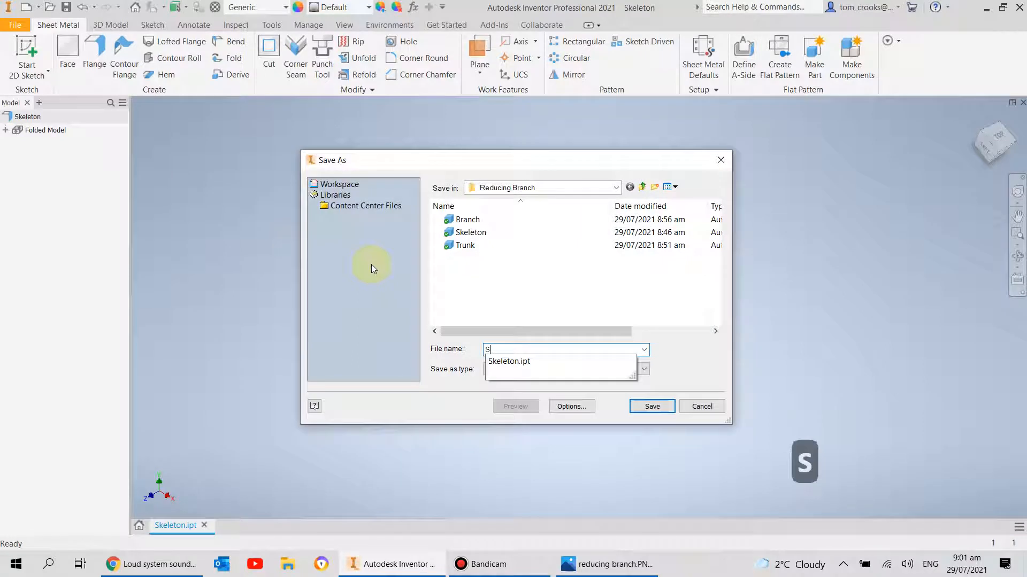
{"action": "type", "text": "mall "}
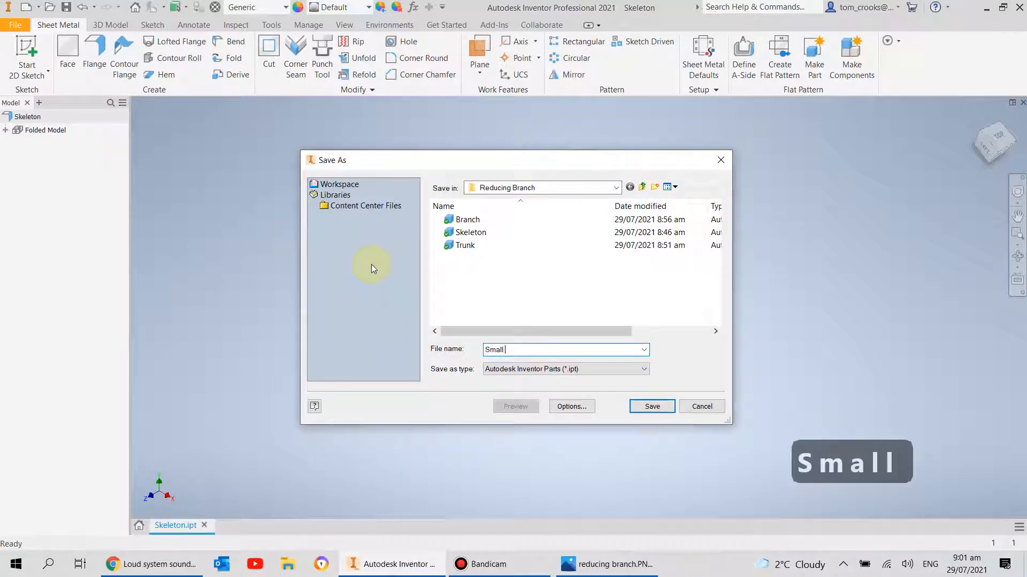
{"action": "type", "text": "Flange"}
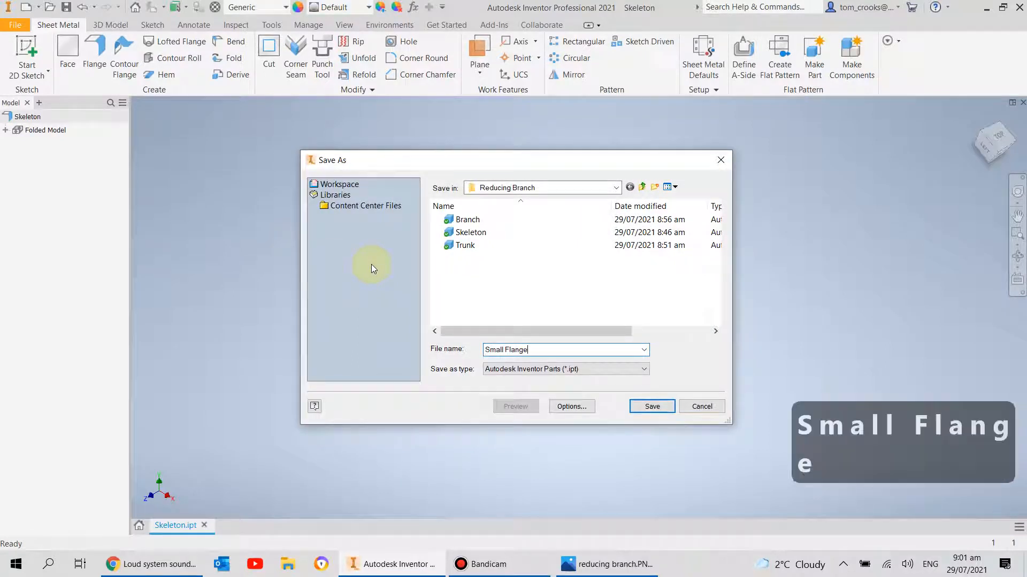
{"action": "left_click", "coordinate": [653, 405]}
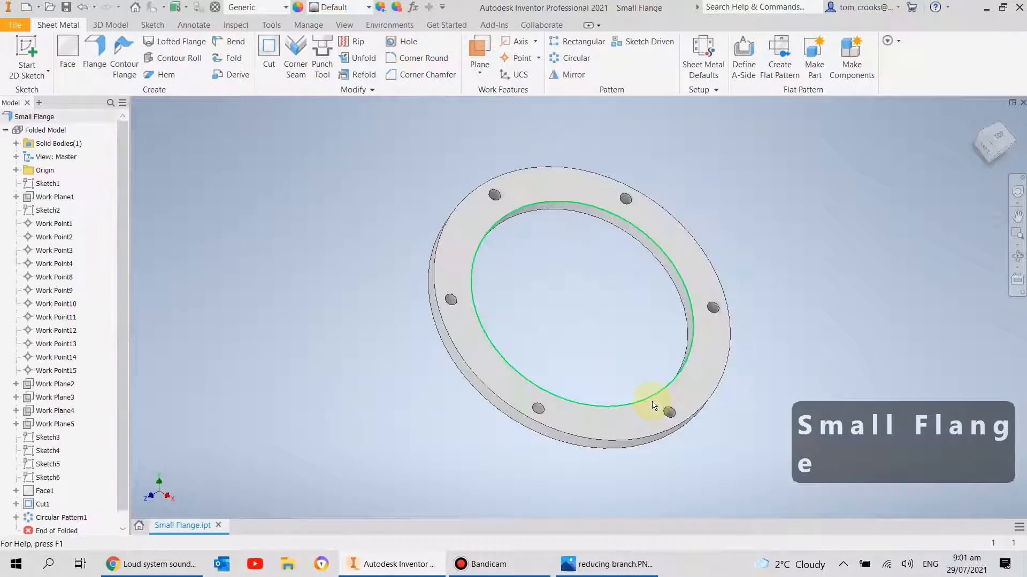
- Close the Small Flange part and create a new part from the Sheet Metal (mm) template
{"action": "scroll", "coordinate": [374, 321], "scroll_direction": "down", "scroll_amount": 3}
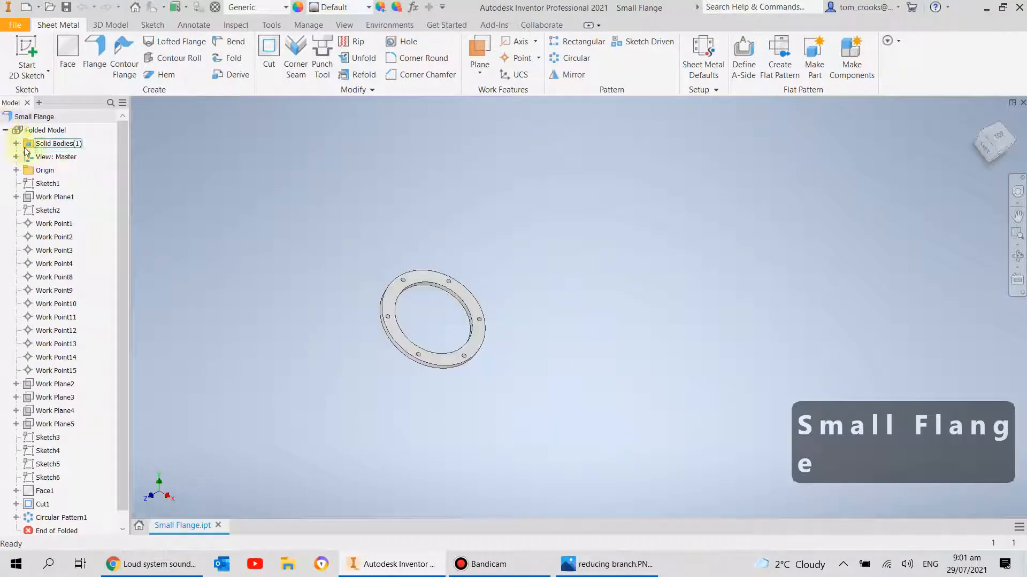
{"action": "left_click", "coordinate": [4, 130]}
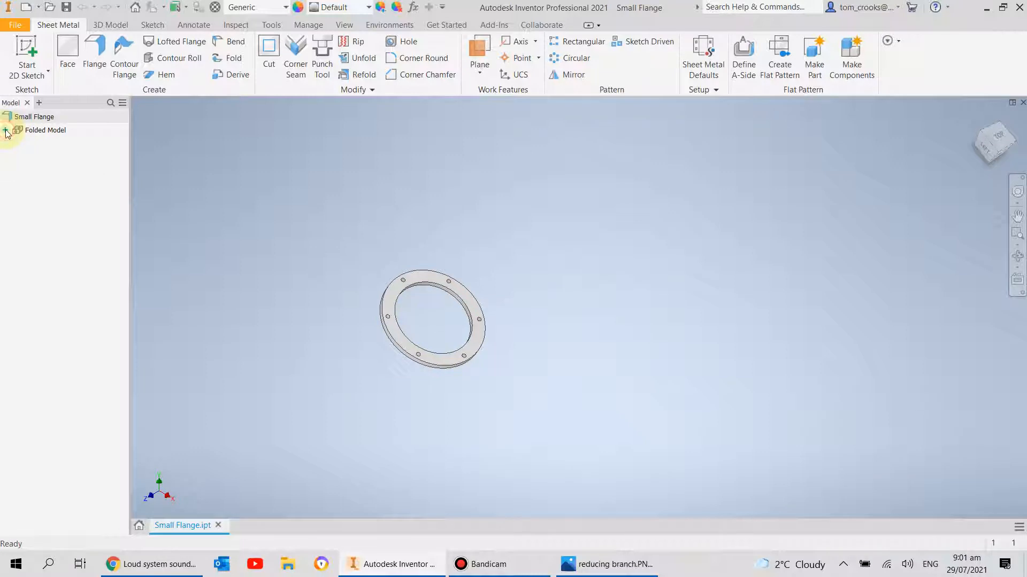
{"action": "left_click", "coordinate": [1022, 102]}
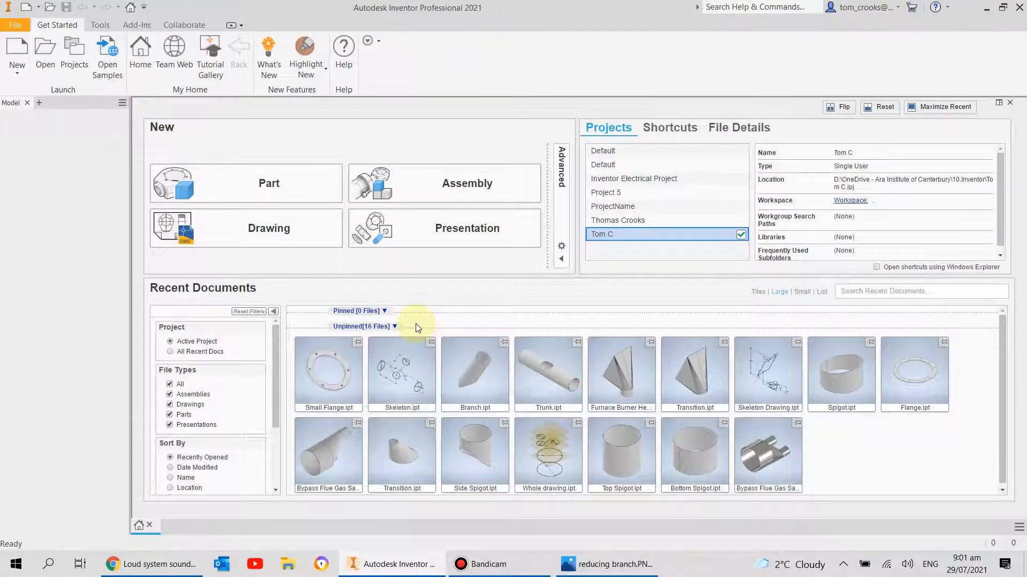
{"action": "left_click", "coordinate": [16, 52]}
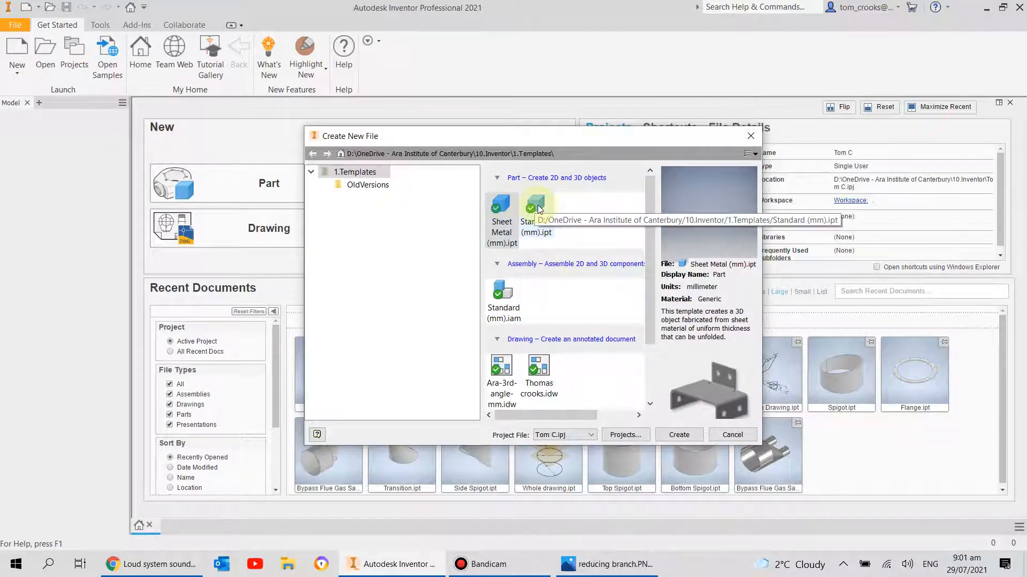
{"action": "double_click", "coordinate": [509, 200]}
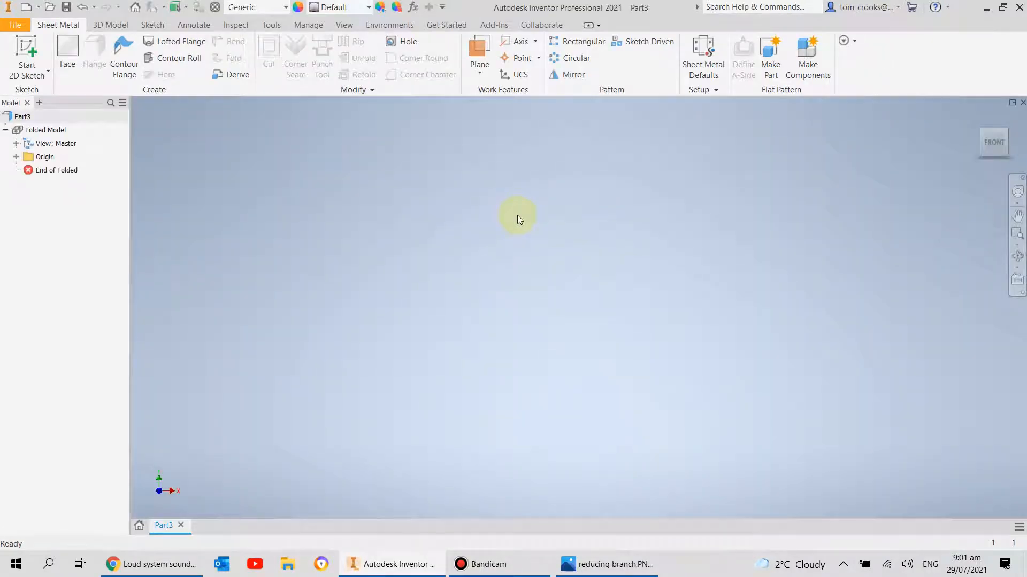
- Start a sketch on the front XY plane and draw a 300 mm diameter circle centred on the origin
{"action": "left_click", "coordinate": [33, 46]}
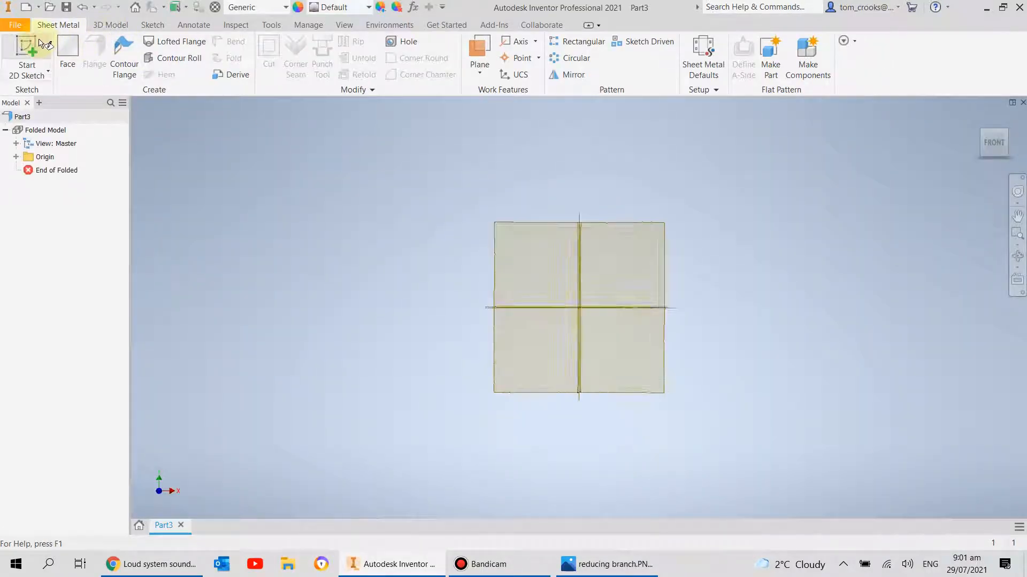
{"action": "left_click", "coordinate": [632, 295]}
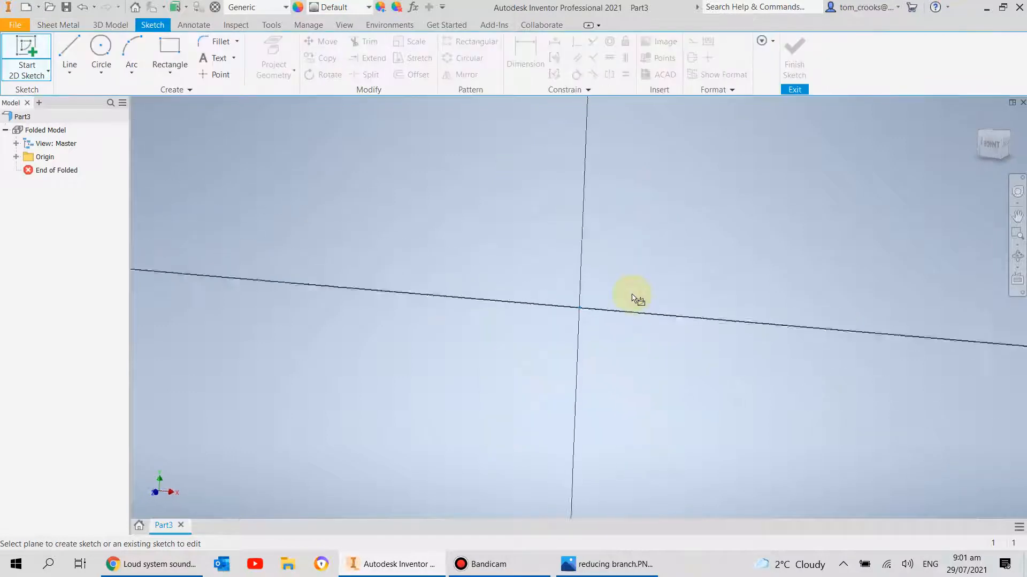
{"action": "left_click", "coordinate": [102, 47]}
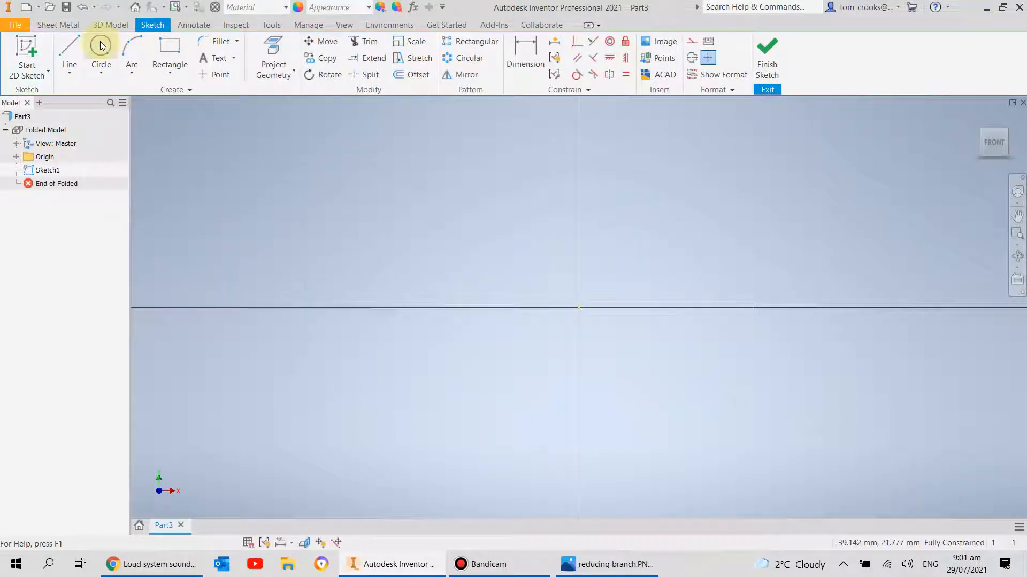
{"action": "left_click", "coordinate": [579, 307]}
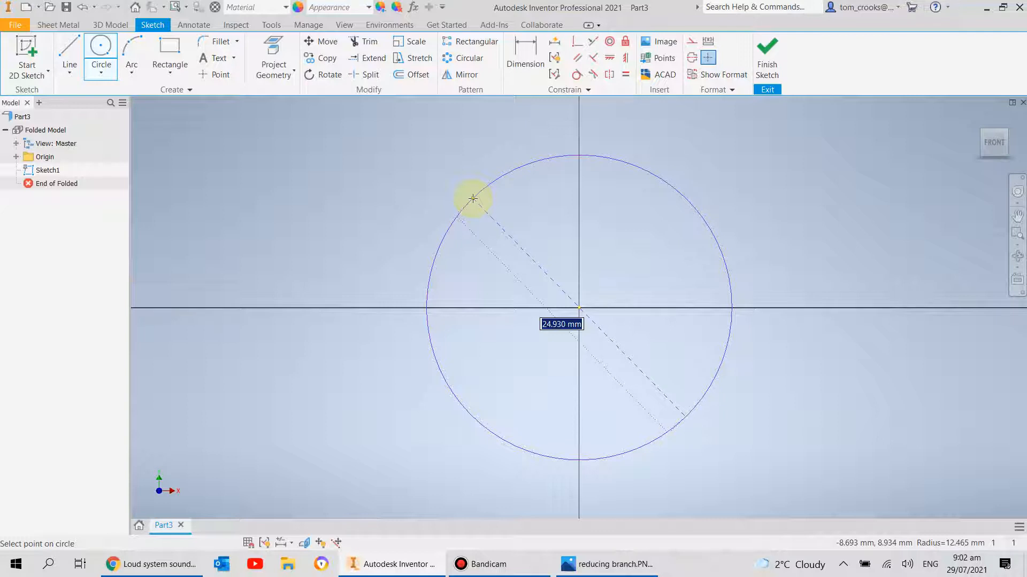
{"action": "type", "text": "300"}
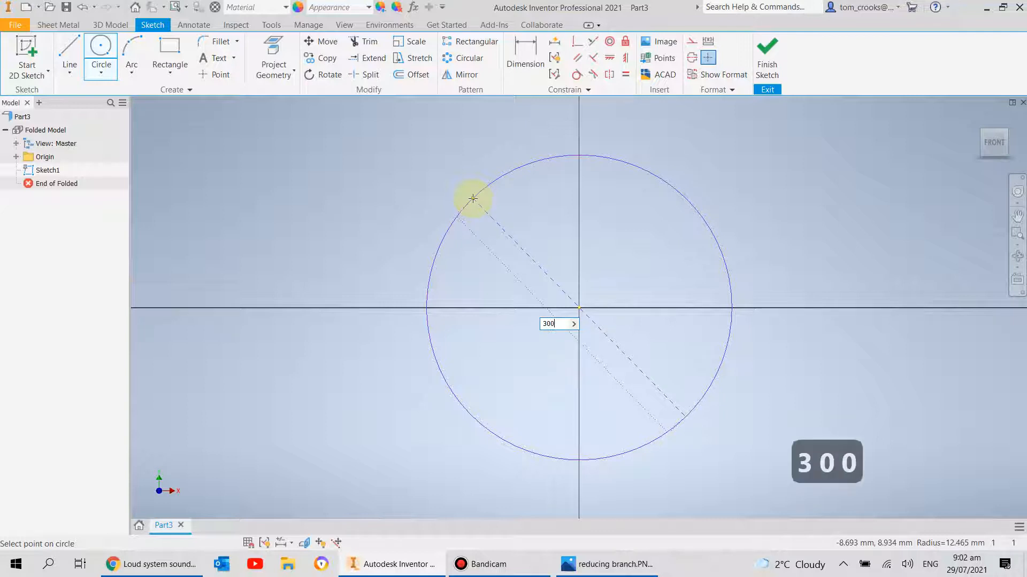
{"action": "key", "text": "Return"}
- Draw a concentric 200 mm diameter circle inside the 300 mm circle and finish the sketch
{"action": "scroll", "coordinate": [499, 218], "scroll_direction": "up", "scroll_amount": 5}
{"action": "scroll", "coordinate": [503, 218], "scroll_direction": "down", "scroll_amount": 3}
{"action": "left_click", "coordinate": [504, 223]}
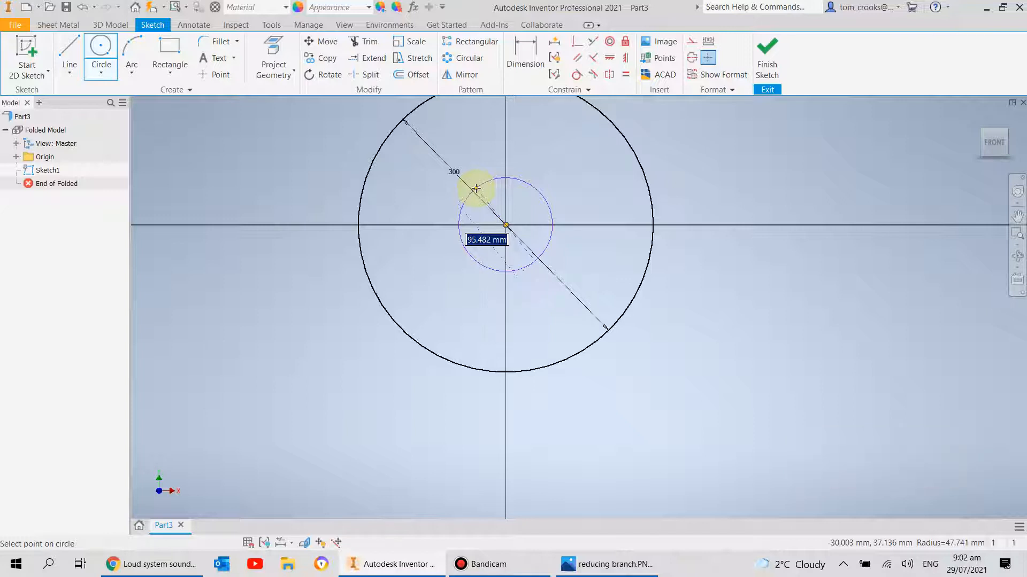
{"action": "type", "text": "200"}
{"action": "key", "text": "Return"}
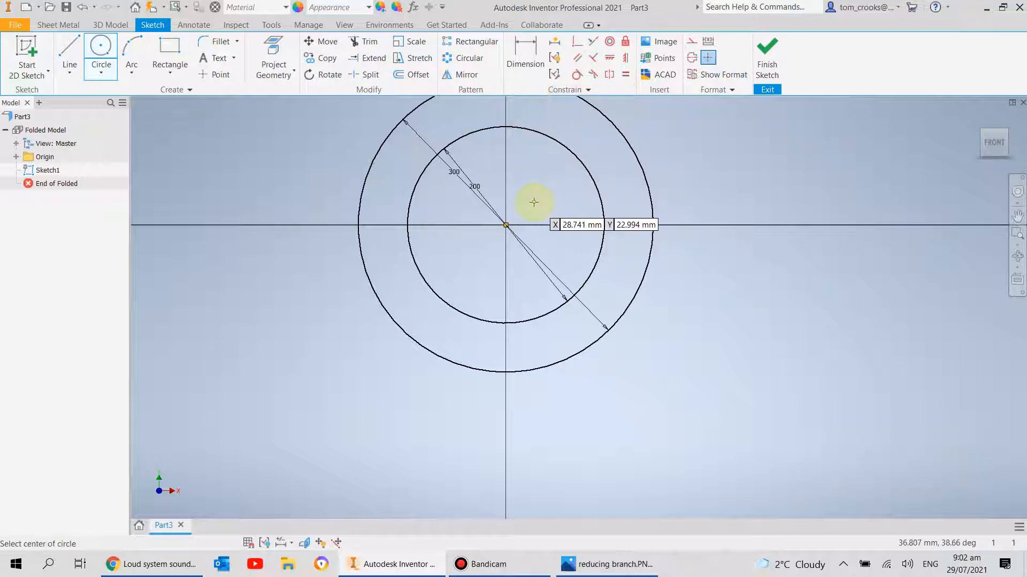
{"action": "middle_click_drag", "start_coordinate": [533, 202], "coordinate": [563, 269]}
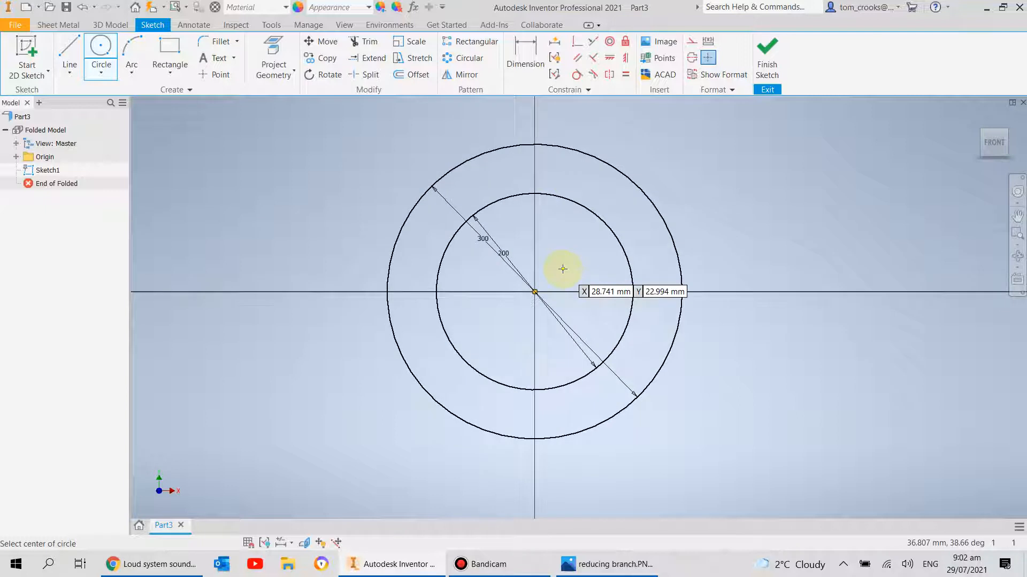
{"action": "left_click", "coordinate": [768, 58]}
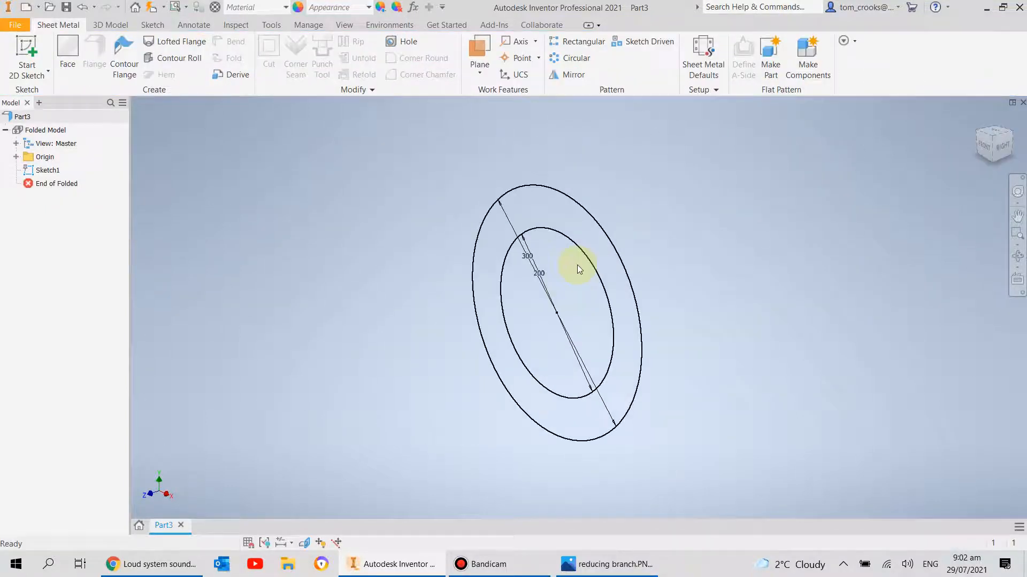
- Turn off the rule-based thickness in the sheet metal defaults and set the thickness to 10 mm
{"action": "left_click", "coordinate": [702, 63]}
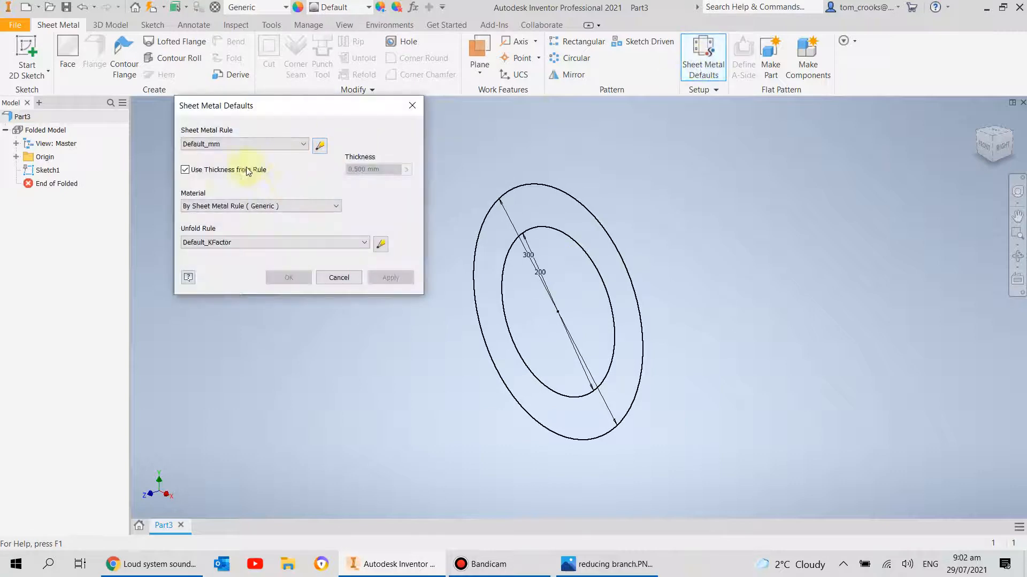
{"action": "left_click", "coordinate": [185, 169]}
{"action": "left_click", "coordinate": [377, 169]}
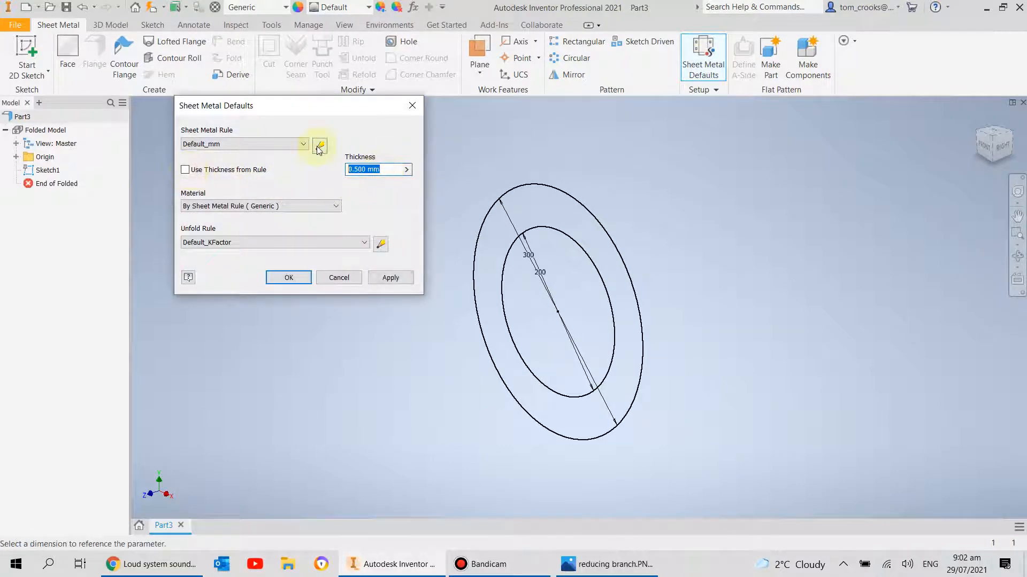
{"action": "type", "text": "10mm"}
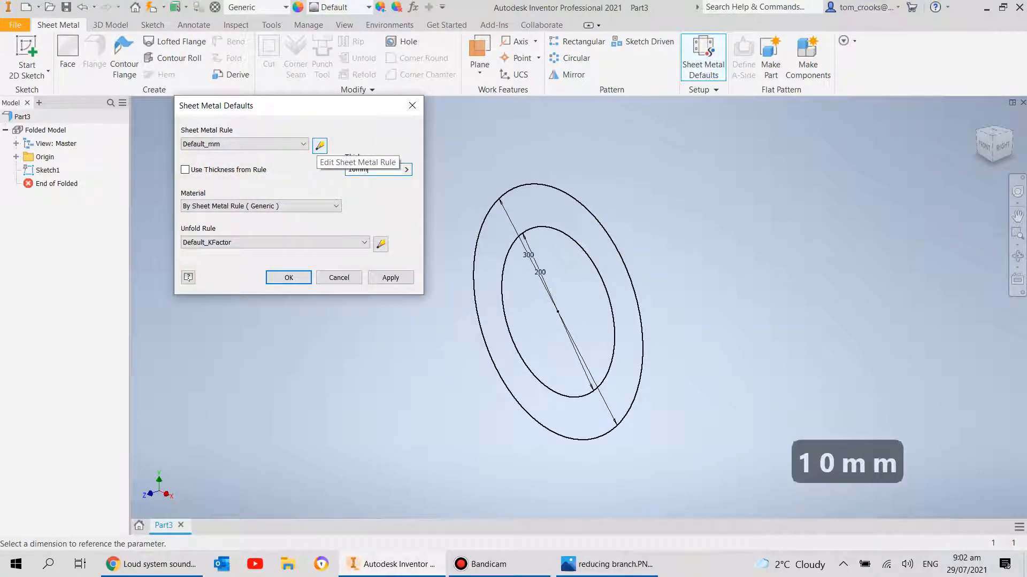
{"action": "left_click", "coordinate": [396, 279]}
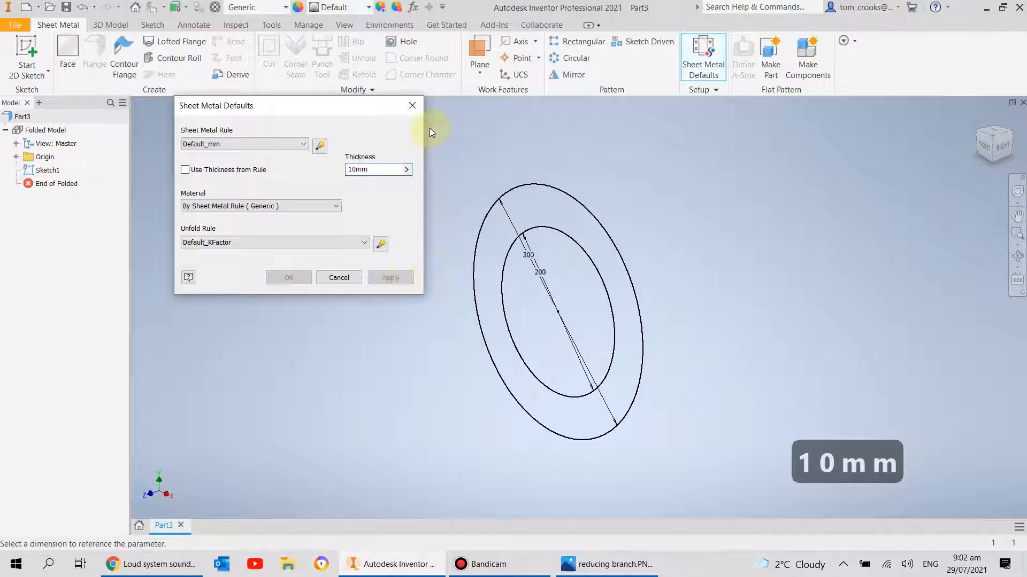
{"action": "left_click", "coordinate": [415, 109]}
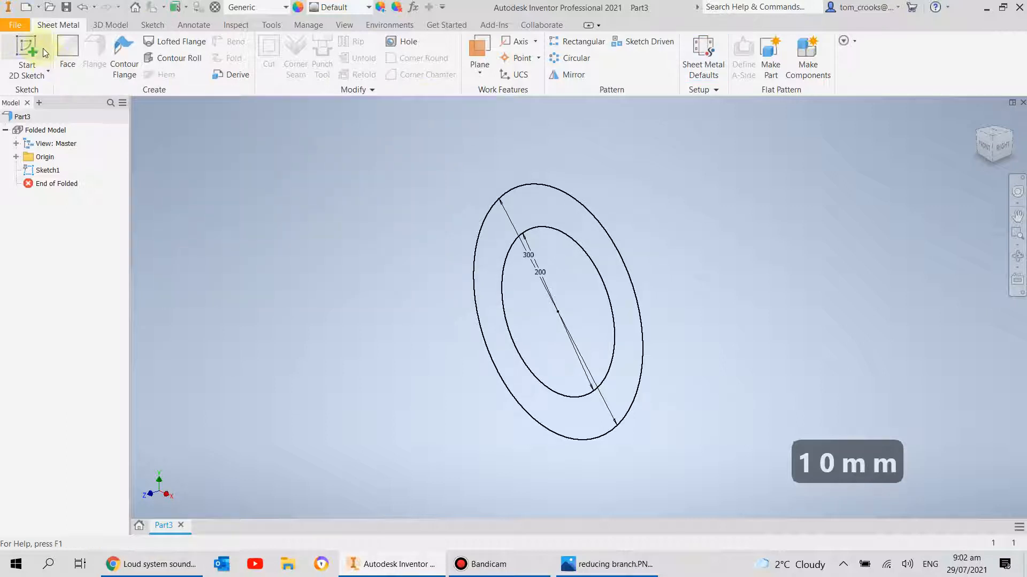
- Create a sheet metal Face from the ring profile between the two circles
{"action": "left_click", "coordinate": [68, 52]}
{"action": "left_click", "coordinate": [515, 197]}
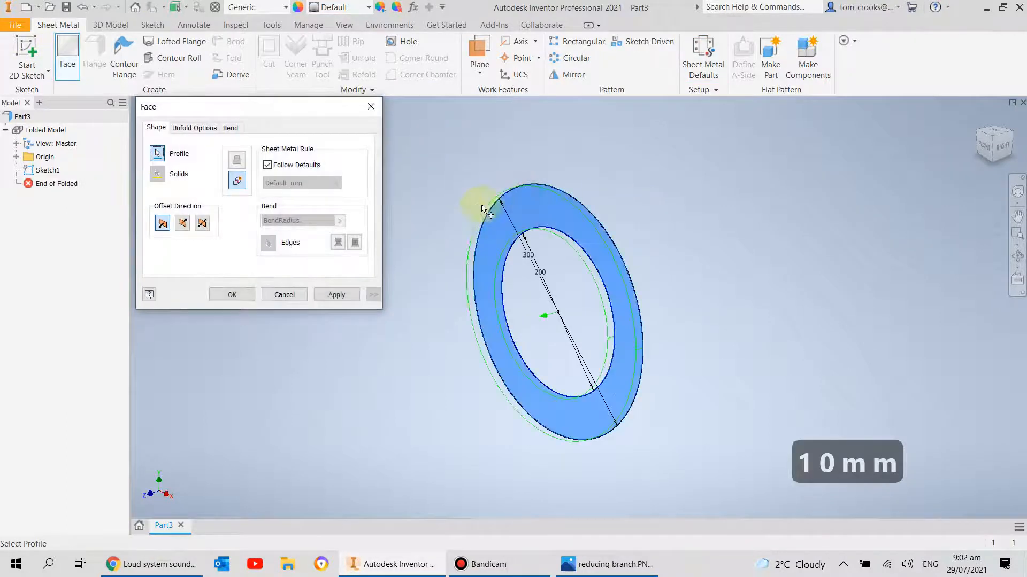
{"action": "left_click", "coordinate": [334, 297]}
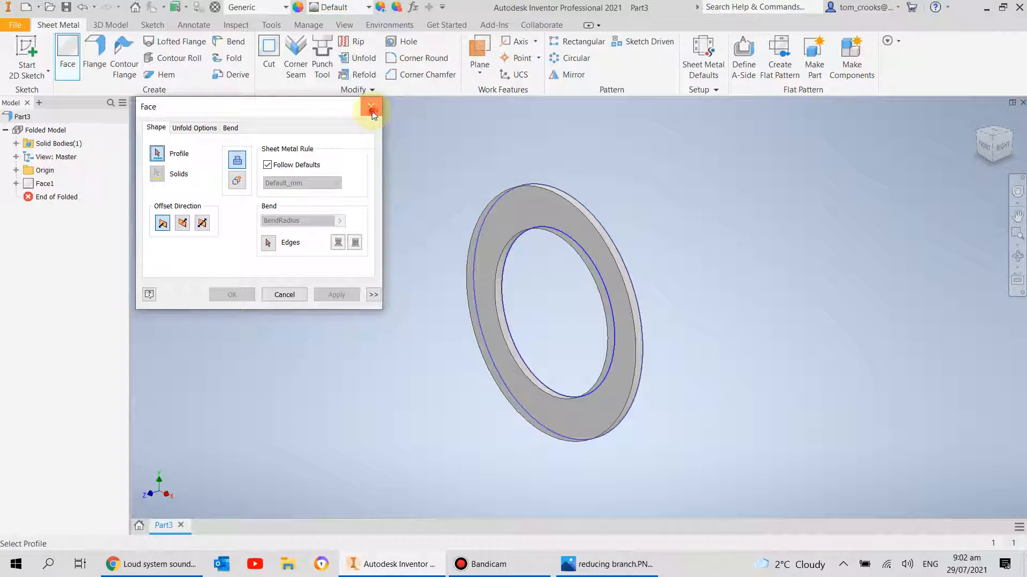
{"action": "left_click", "coordinate": [371, 107]}
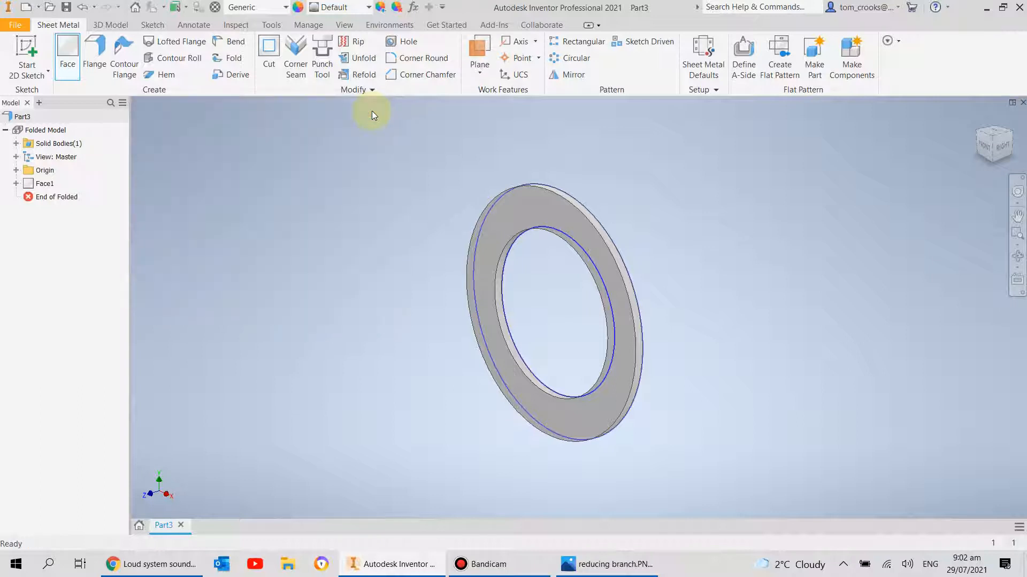
- Start a sketch on the ring's front face and draw a circle about 20 mm in diameter on the ring, above the origin
{"action": "left_click", "coordinate": [23, 46]}
{"action": "left_click", "coordinate": [537, 219]}
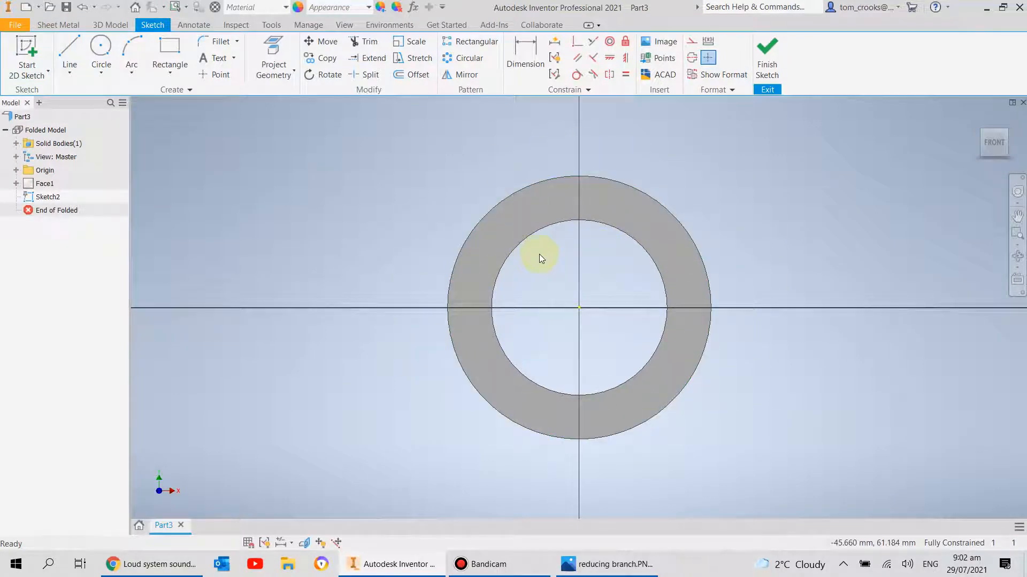
{"action": "left_click", "coordinate": [101, 47]}
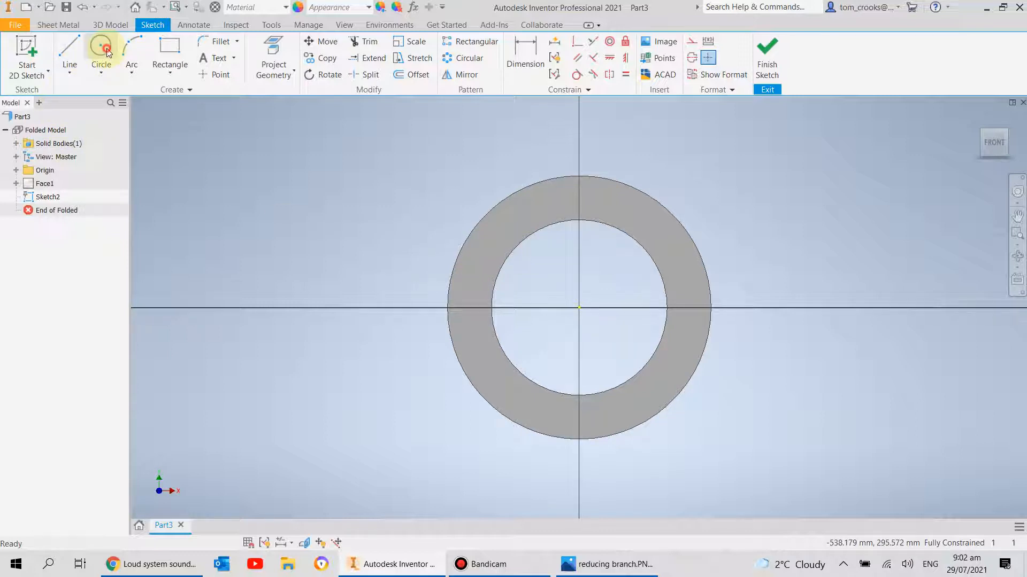
{"action": "left_click", "coordinate": [576, 196]}
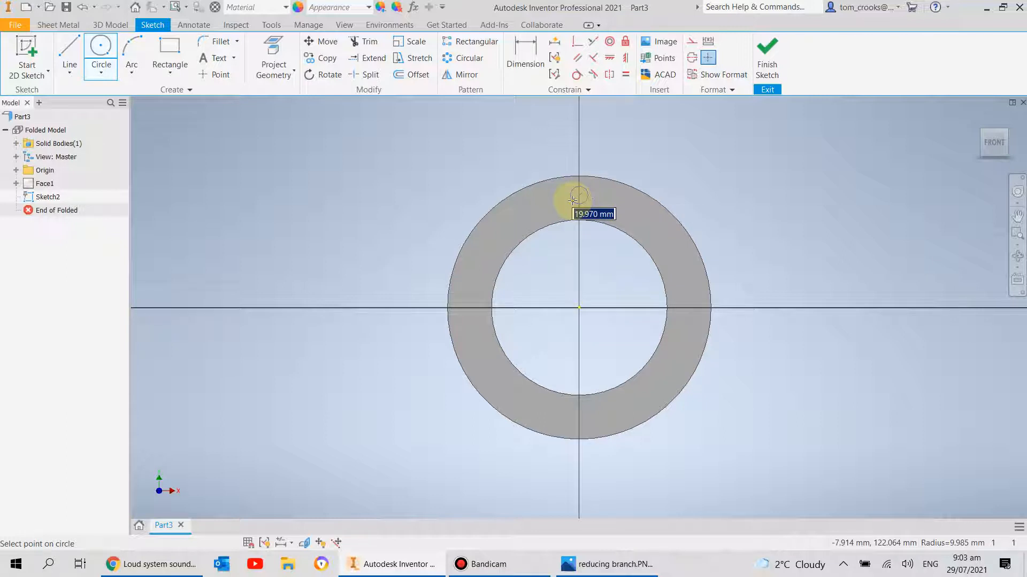
{"action": "left_click", "coordinate": [573, 200]}
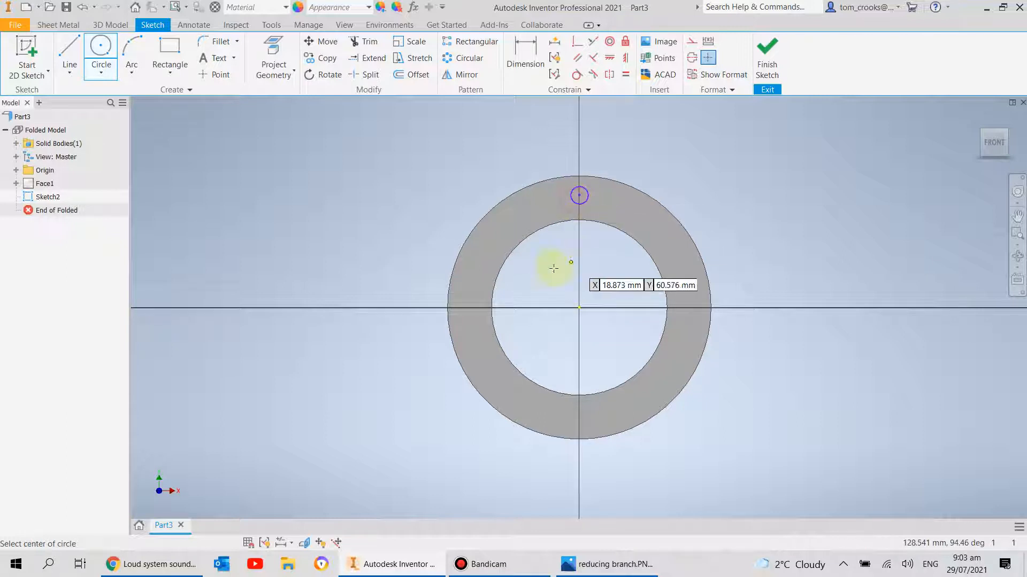
- Align the small circle's centre vertically with the origin and dimension the distance between them to 130 mm
{"action": "left_click", "coordinate": [627, 58]}
{"action": "left_click", "coordinate": [579, 195]}
{"action": "left_click", "coordinate": [573, 314]}
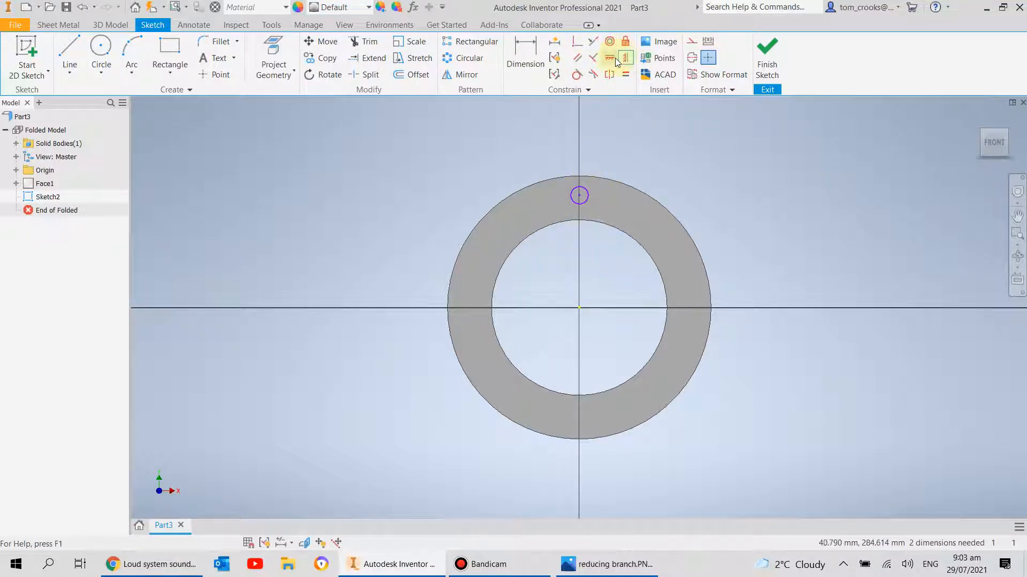
{"action": "left_click", "coordinate": [526, 55]}
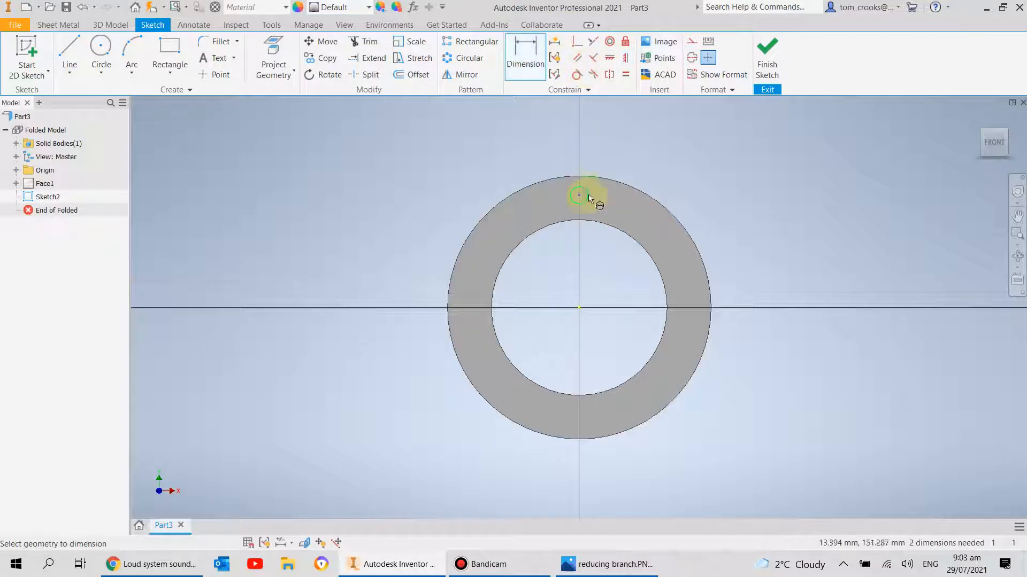
{"action": "left_click", "coordinate": [579, 310]}
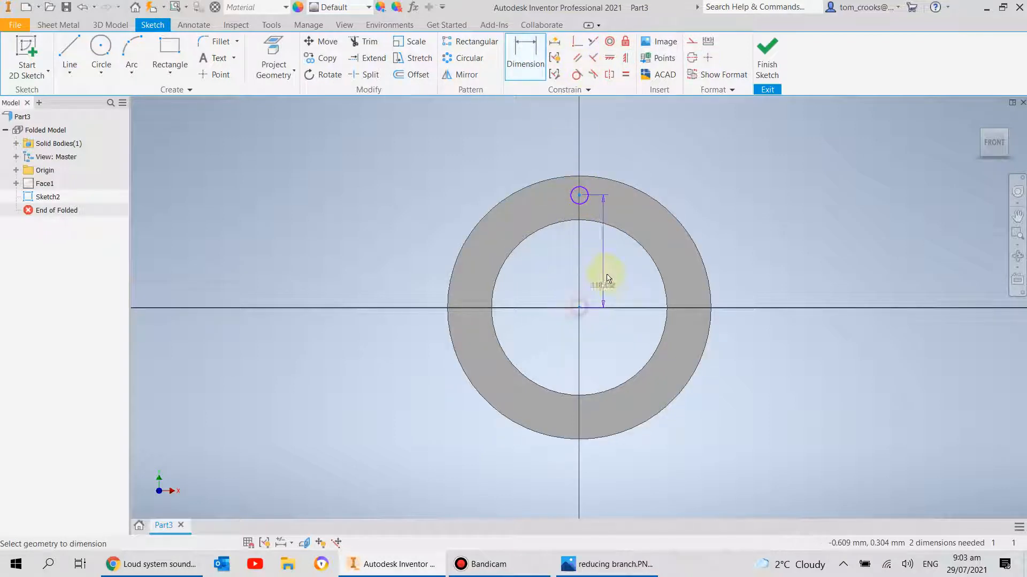
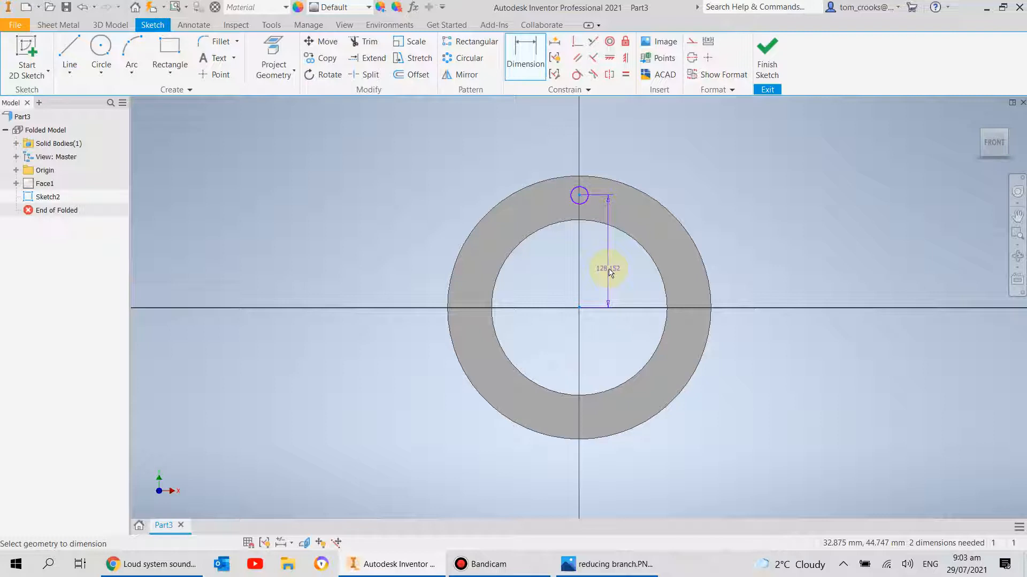
{"action": "left_click", "coordinate": [611, 273]}
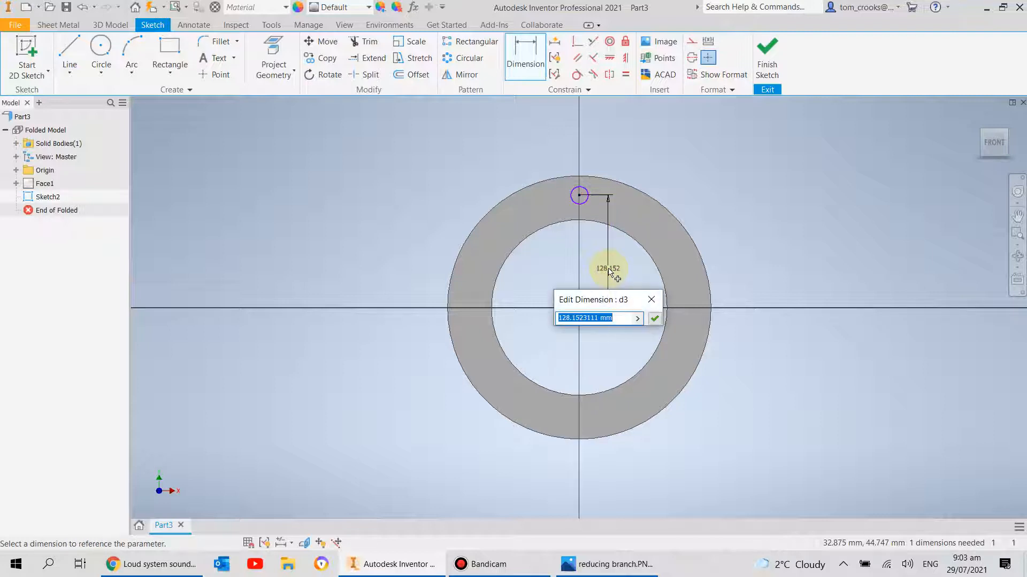
{"action": "type", "text": "130"}
{"action": "key", "text": "Return"}
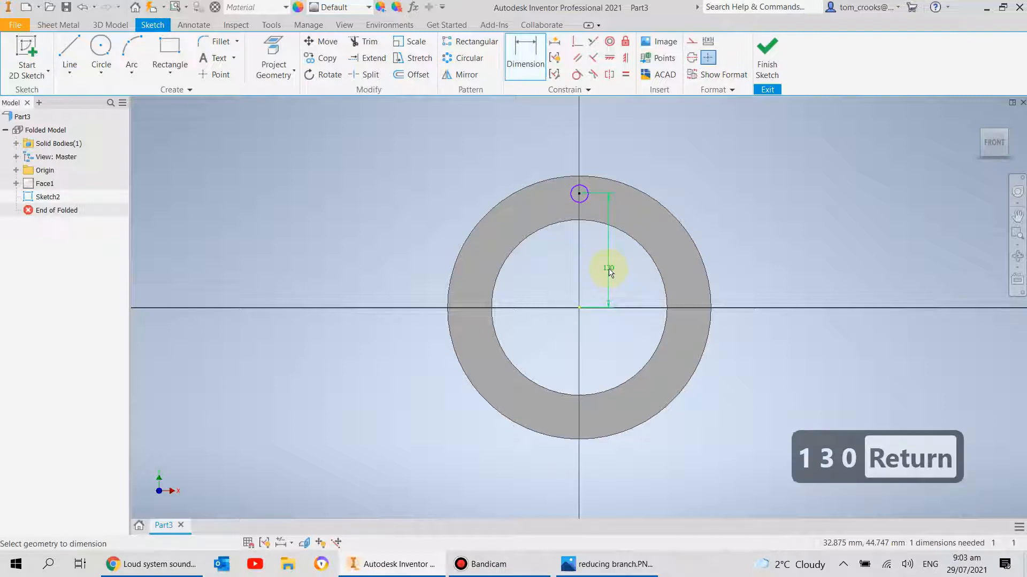
- Set the small circle's diameter to 8 mm and finish the sketch
{"action": "left_click", "coordinate": [580, 195]}
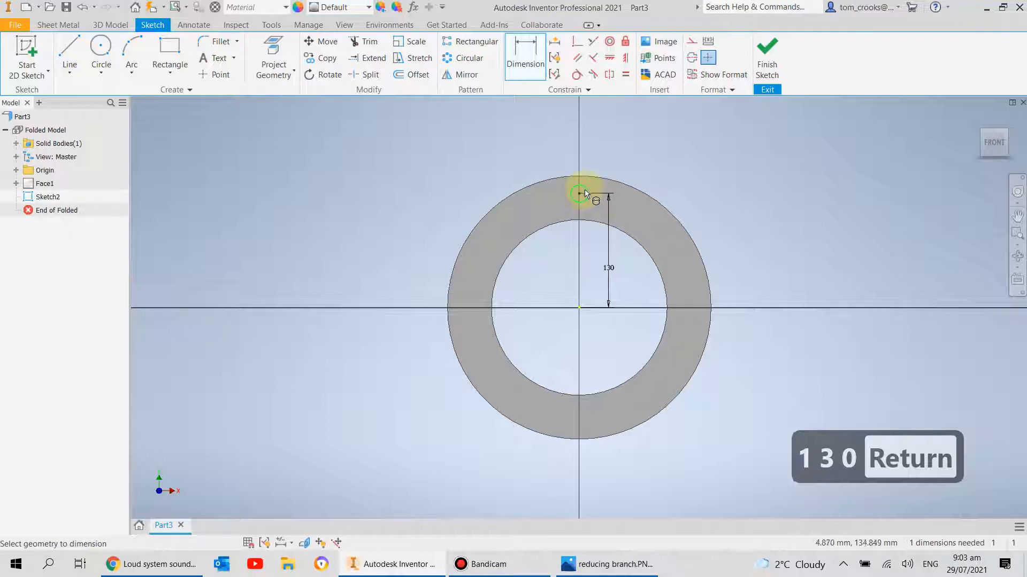
{"action": "left_click", "coordinate": [608, 166]}
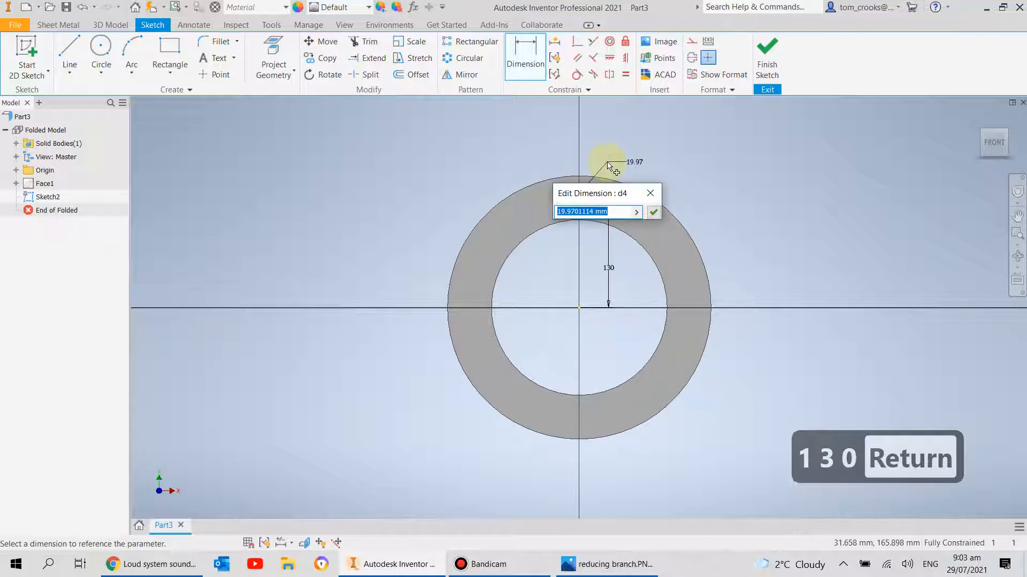
{"action": "type", "text": "8"}
{"action": "key", "text": "Return"}
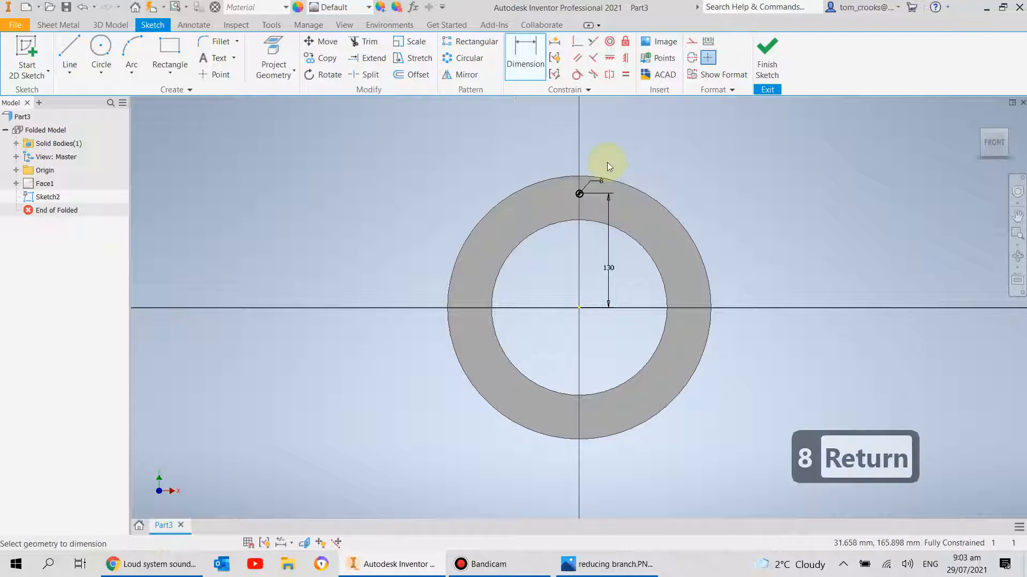
{"action": "left_click", "coordinate": [765, 54]}
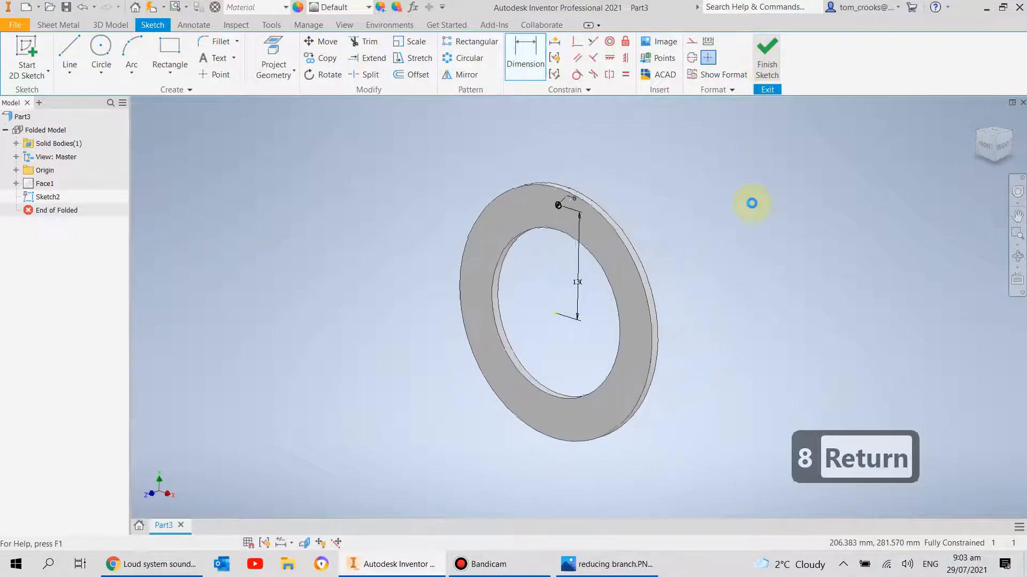
{"action": "left_click", "coordinate": [272, 56]}
{"action": "scroll", "coordinate": [563, 206], "scroll_direction": "up", "scroll_amount": 4}
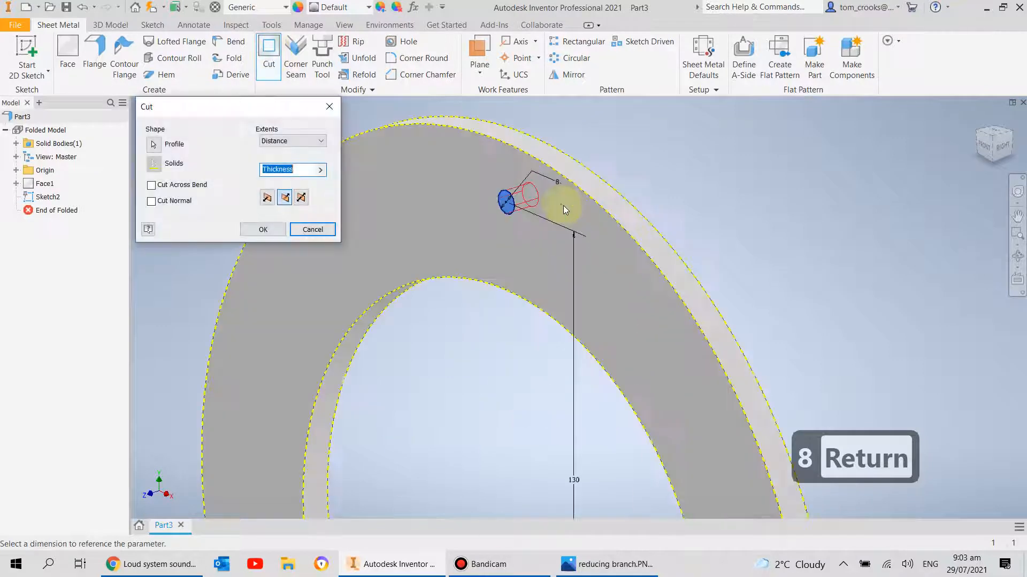
{"action": "left_click", "coordinate": [512, 202]}
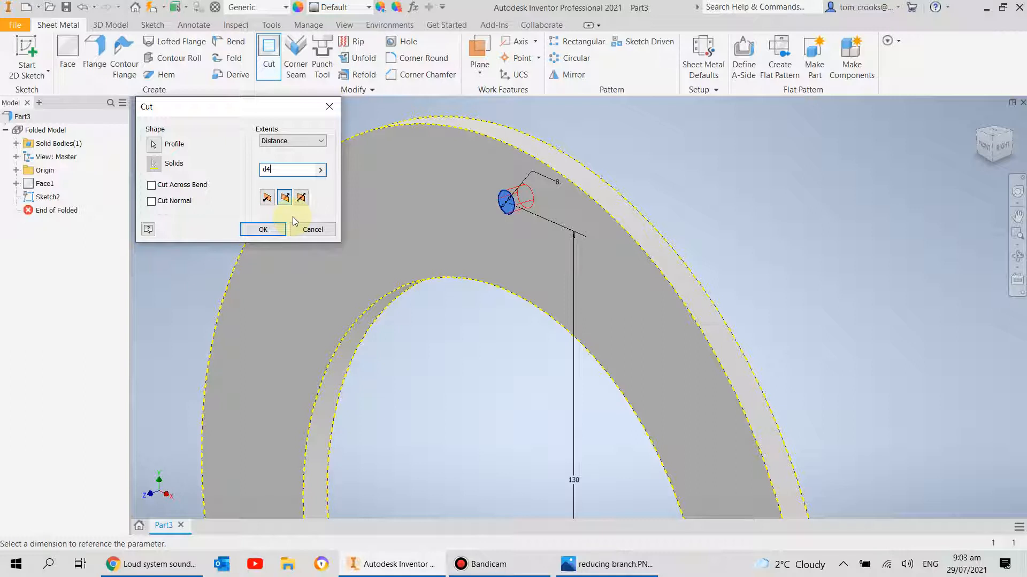
{"action": "key", "text": "Escape"}
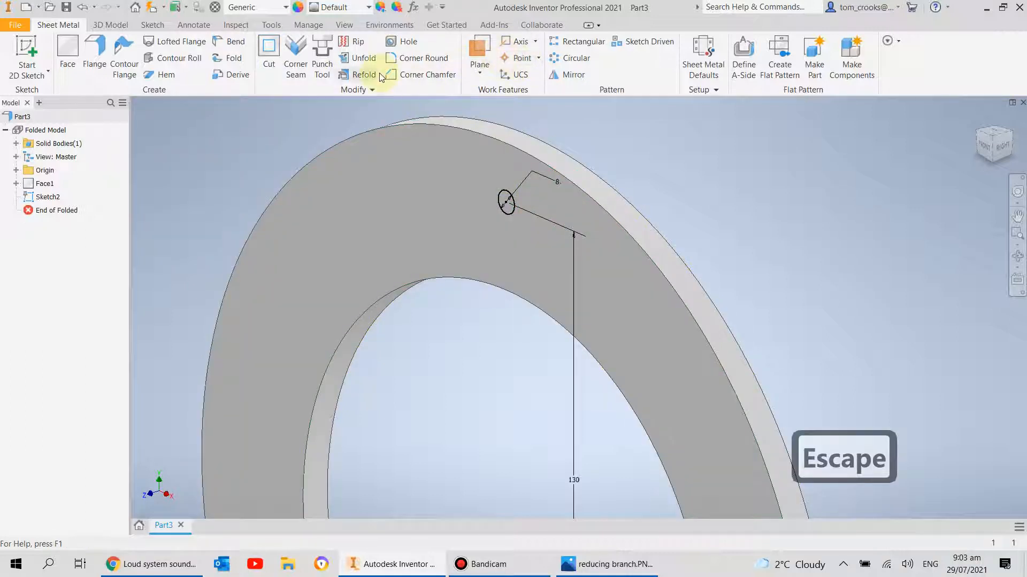
- Cut the 8 mm circle through the flange using the Thickness distance
{"action": "left_click", "coordinate": [269, 54]}
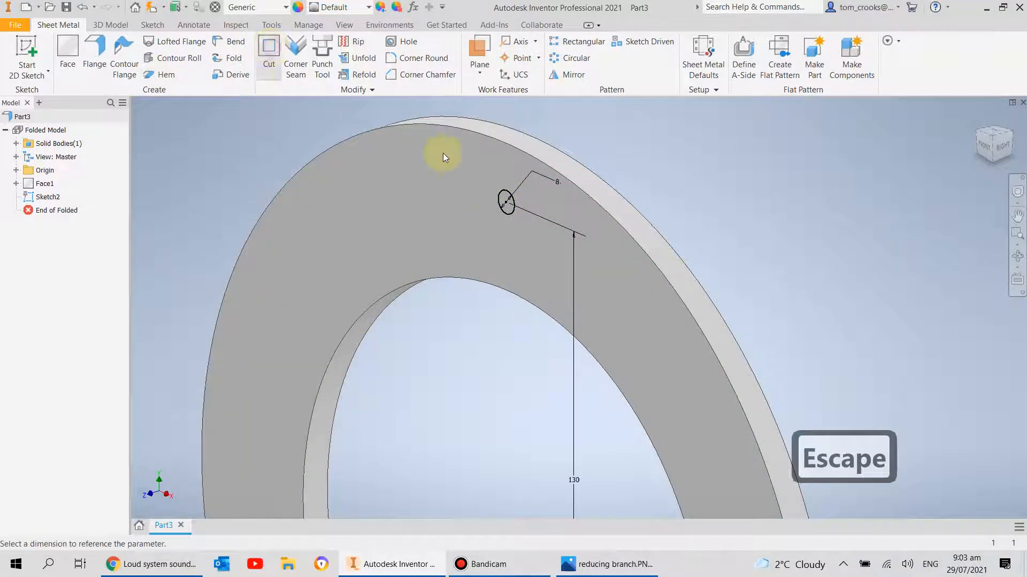
{"action": "scroll", "coordinate": [511, 212], "scroll_direction": "down", "scroll_amount": 5}
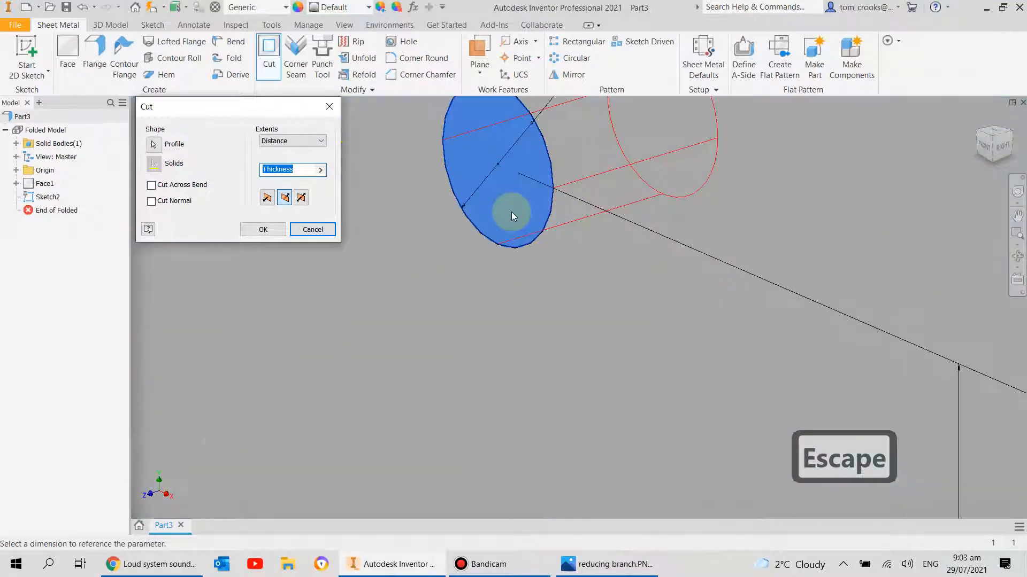
{"action": "left_click", "coordinate": [279, 229]}
- Create a circular pattern of the 8 mm hole about the ring's central axis with 6 occurrences over 360 degrees
{"action": "scroll", "coordinate": [535, 265], "scroll_direction": "up", "scroll_amount": 10}
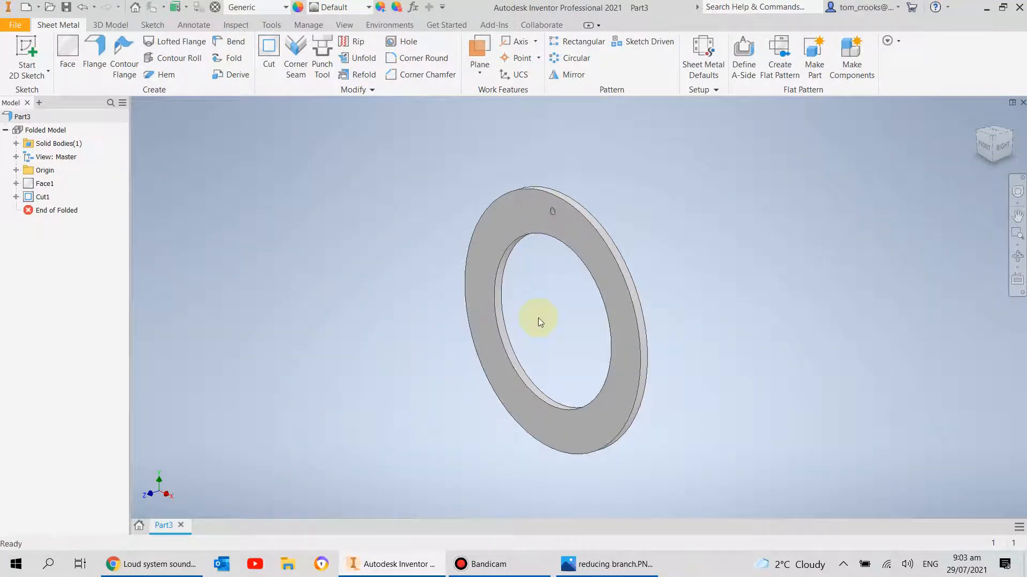
{"action": "left_click", "coordinate": [569, 63]}
{"action": "scroll", "coordinate": [579, 201], "scroll_direction": "down", "scroll_amount": 6}
{"action": "left_click", "coordinate": [566, 294]}
{"action": "scroll", "coordinate": [561, 291], "scroll_direction": "up", "scroll_amount": 8}
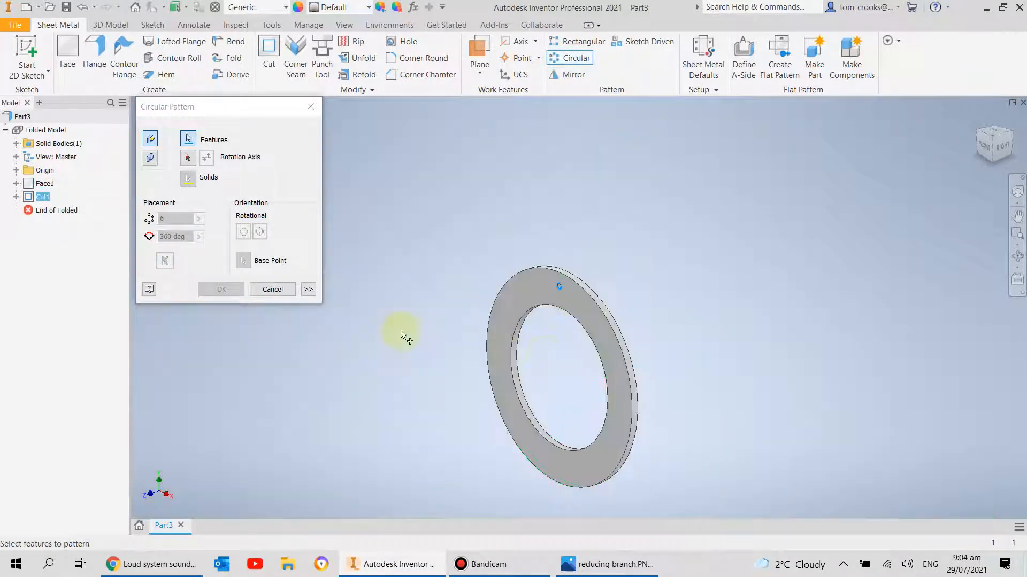
{"action": "left_click", "coordinate": [187, 157]}
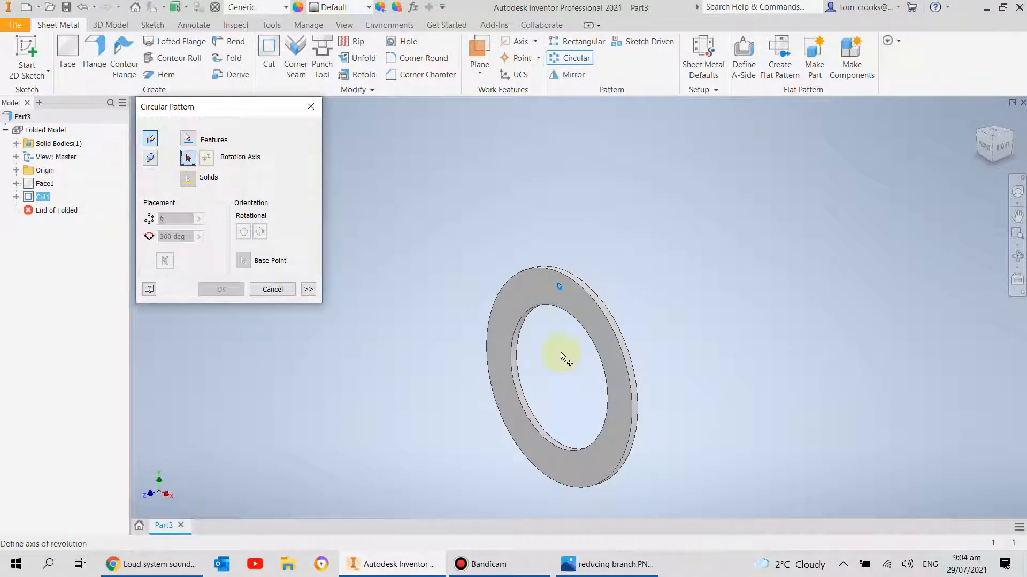
{"action": "scroll", "coordinate": [553, 342], "scroll_direction": "down", "scroll_amount": 6}
{"action": "left_click", "coordinate": [438, 320]}
{"action": "scroll", "coordinate": [439, 320], "scroll_direction": "up", "scroll_amount": 5}
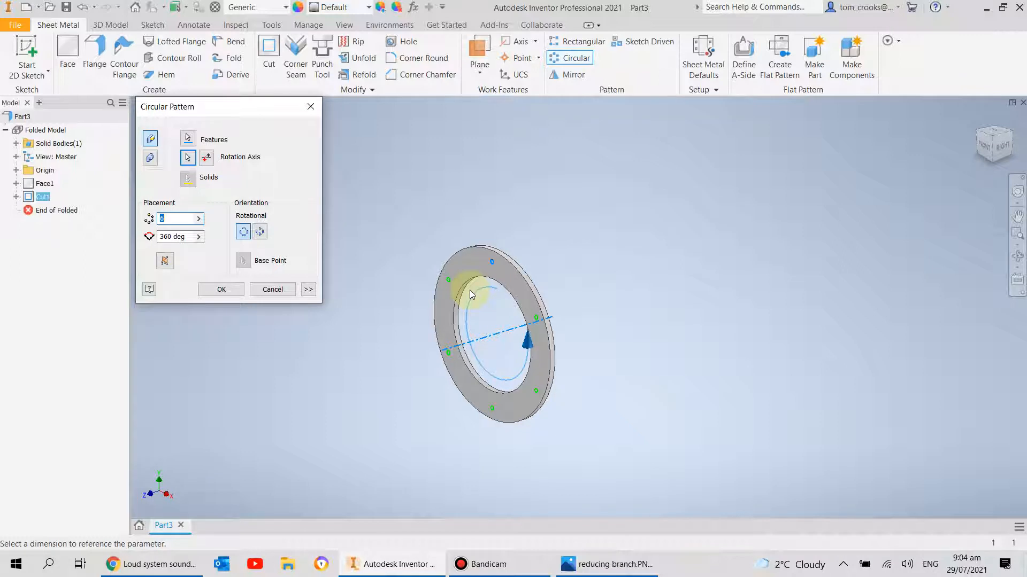
{"action": "left_click", "coordinate": [233, 290]}
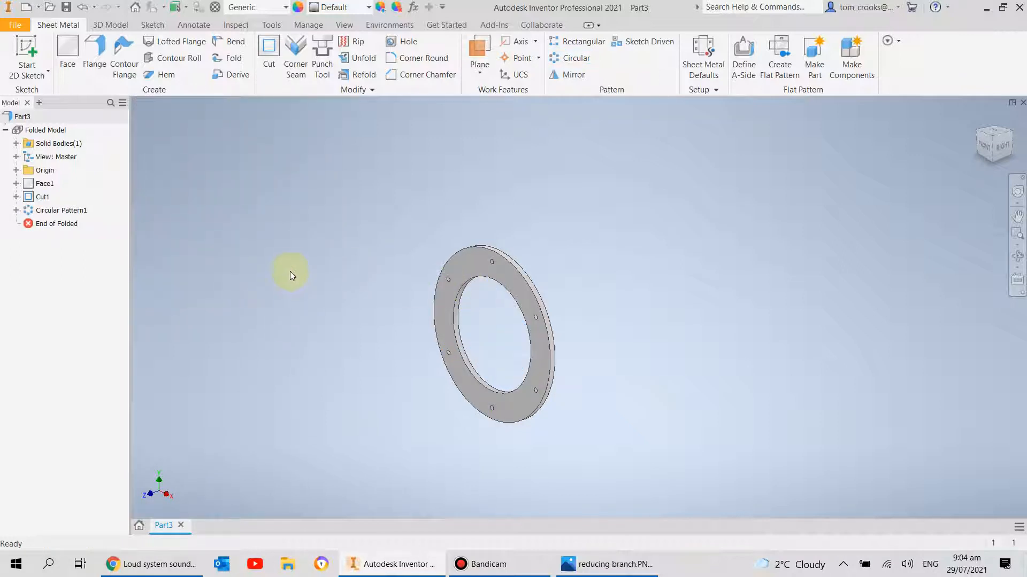
- Save the part as Large Flange in the Reducing Branch folder
{"action": "left_click", "coordinate": [20, 27]}
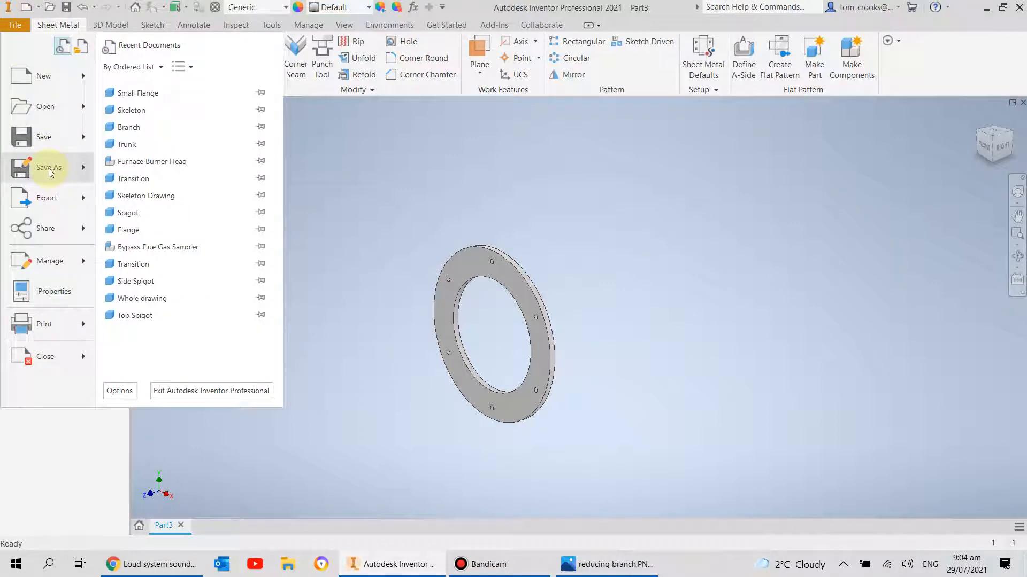
{"action": "left_click", "coordinate": [47, 168]}
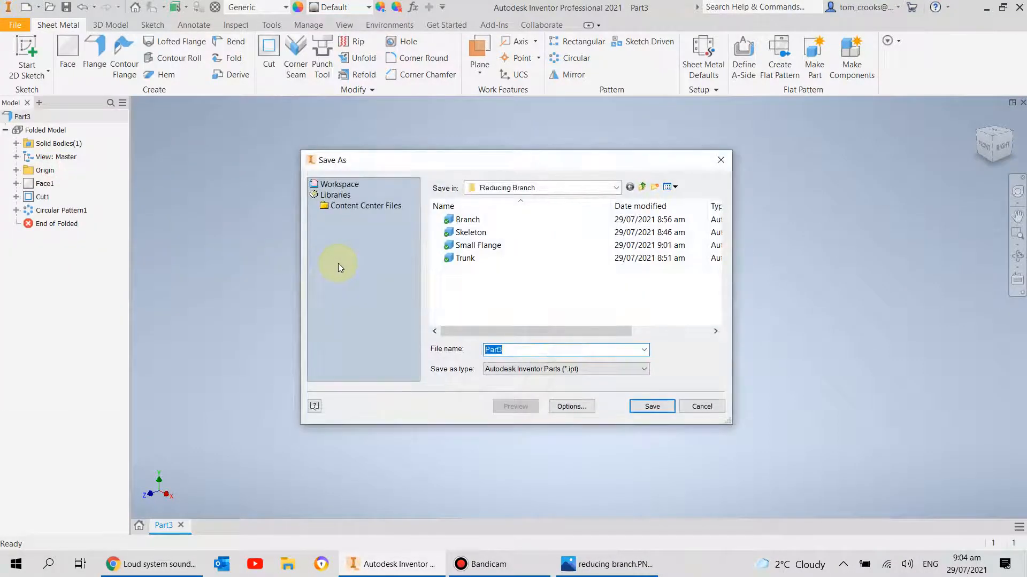
{"action": "type", "text": "L"}
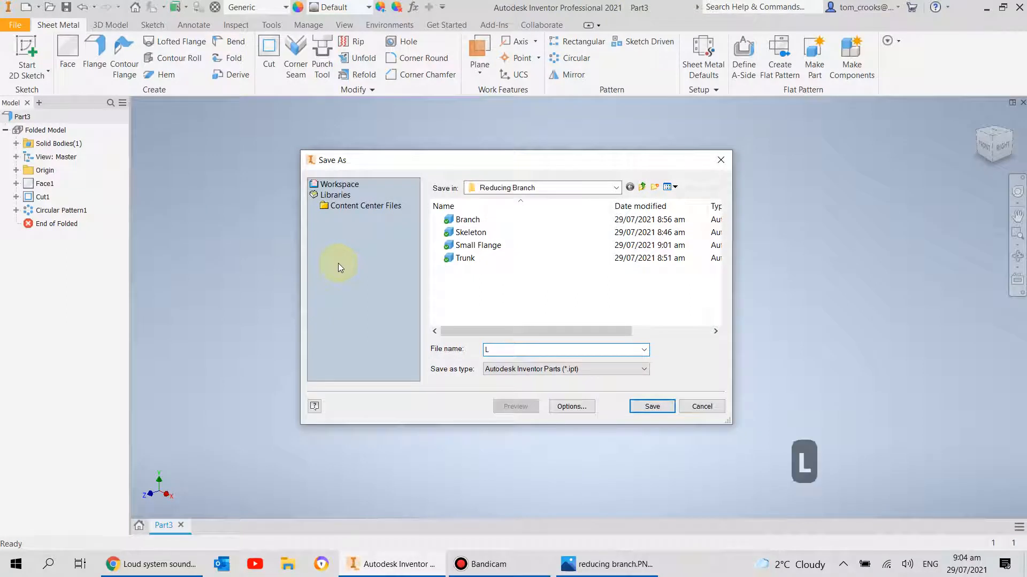
{"action": "type", "text": "arge Fl"}
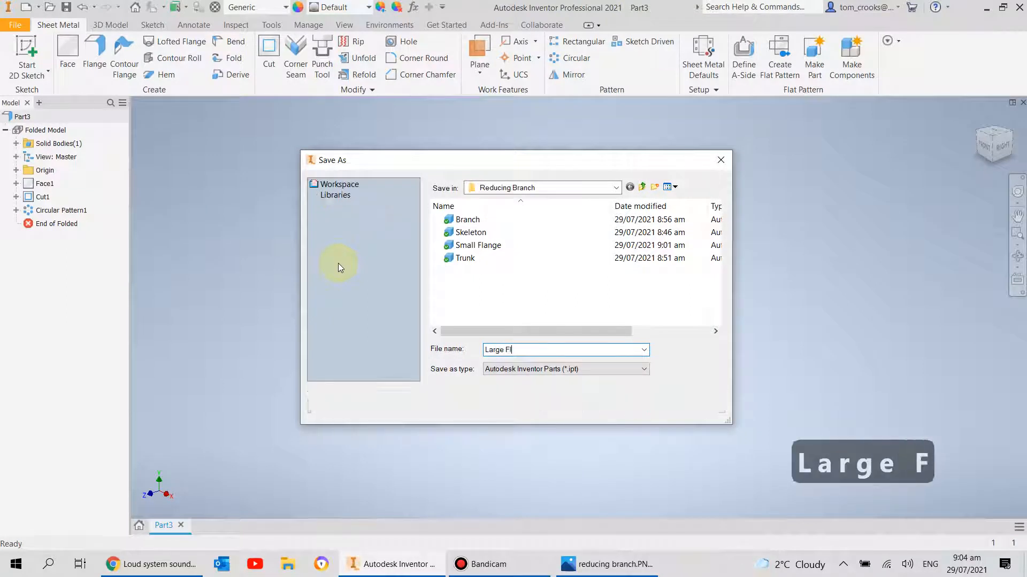
{"action": "type", "text": "ange"}
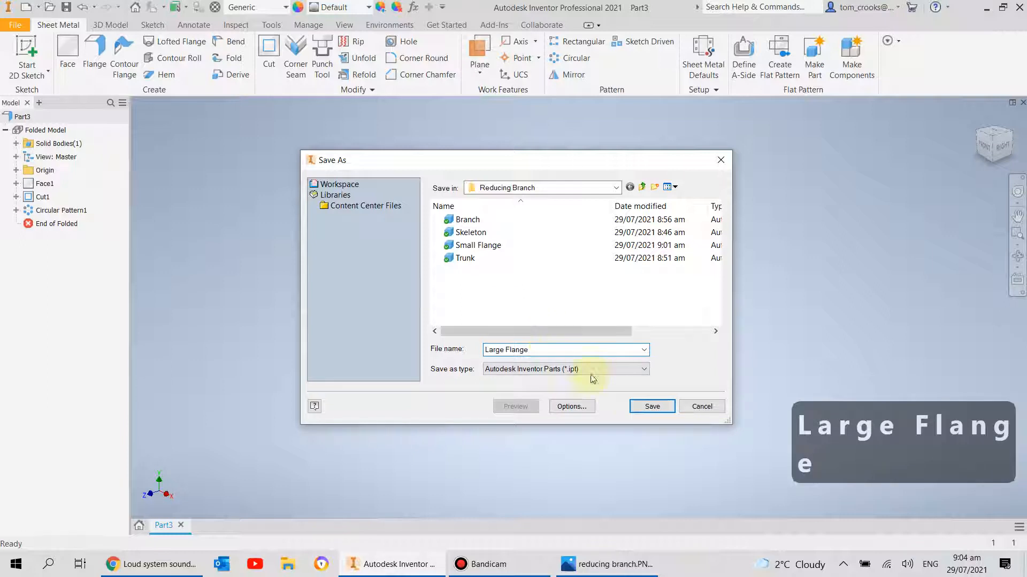
{"action": "left_click", "coordinate": [641, 407]}
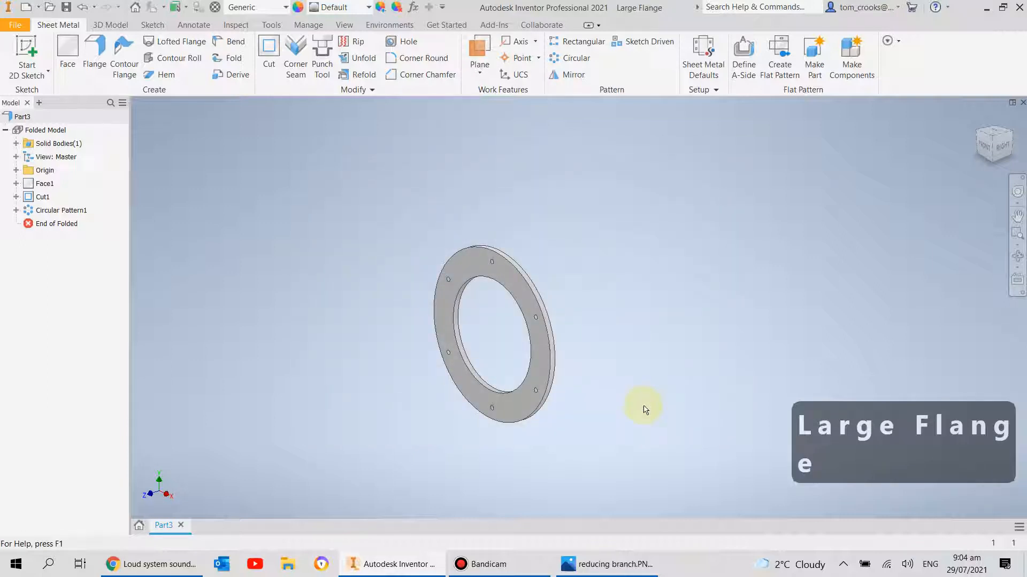
- Close the Large Flange part and create a new assembly file
{"action": "key", "text": "F6"}
{"action": "scroll", "coordinate": [575, 364], "scroll_direction": "down", "scroll_amount": 3}
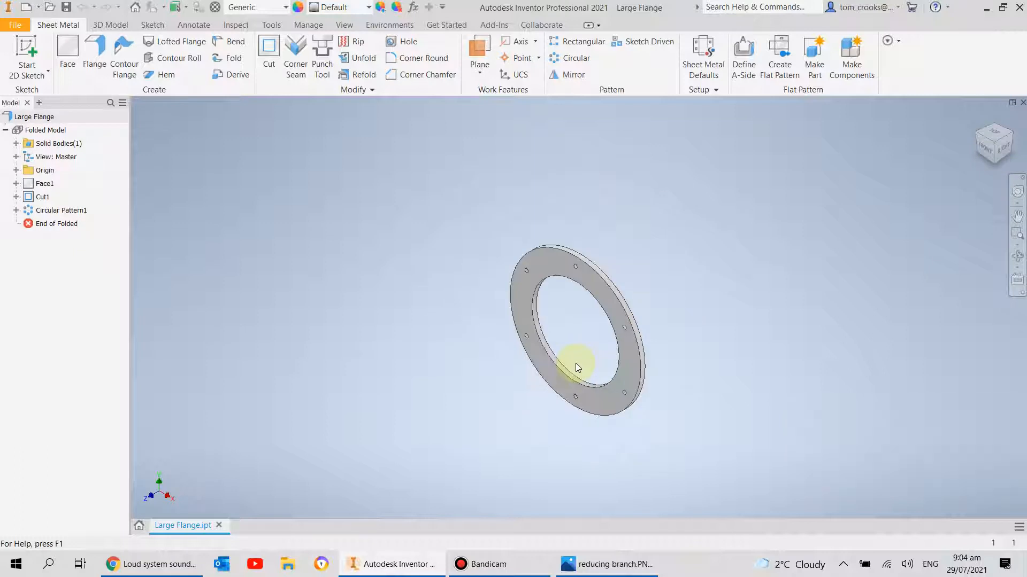
{"action": "left_click", "coordinate": [1023, 102]}
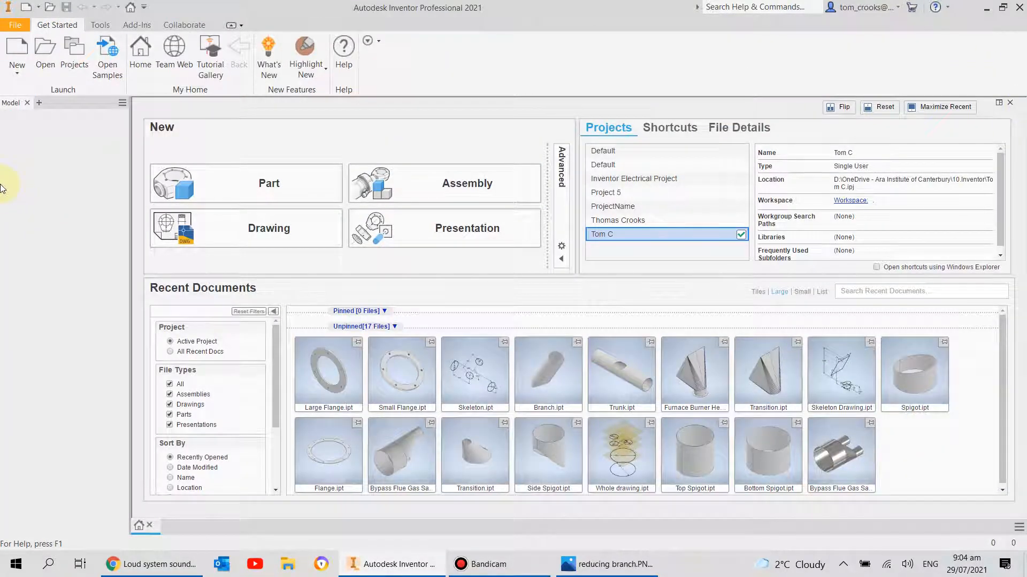
{"action": "left_click", "coordinate": [28, 68]}
{"action": "double_click", "coordinate": [499, 286]}
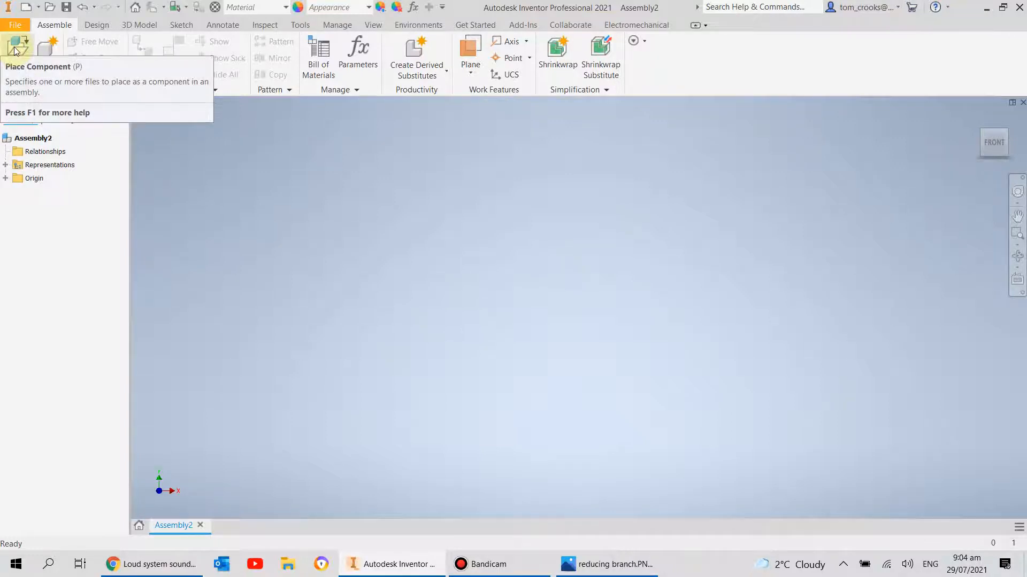
- Place one instance of the Trunk part from the Reducing Branch folder into the assembly
{"action": "left_click", "coordinate": [15, 51]}
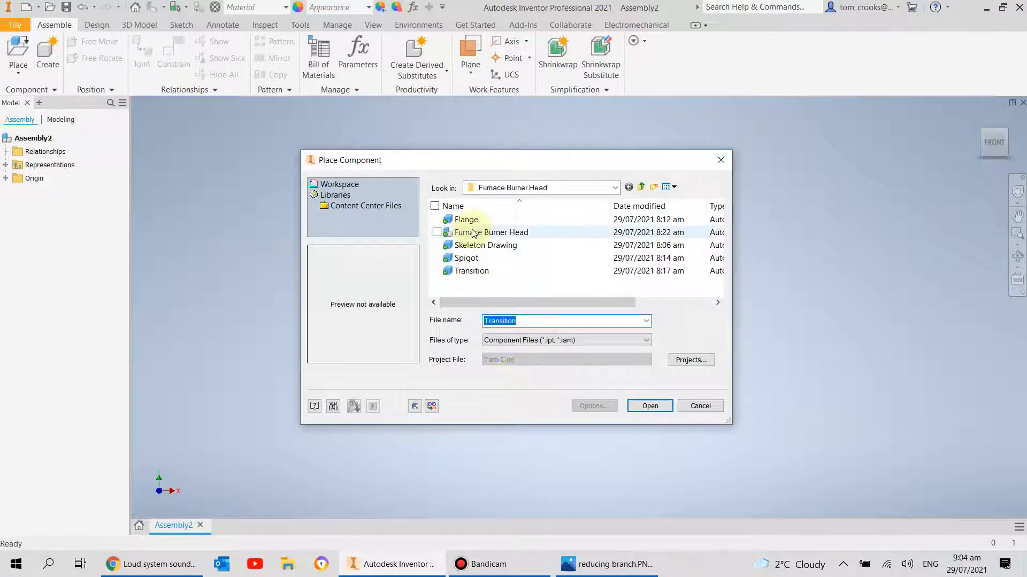
{"action": "left_click", "coordinate": [640, 187]}
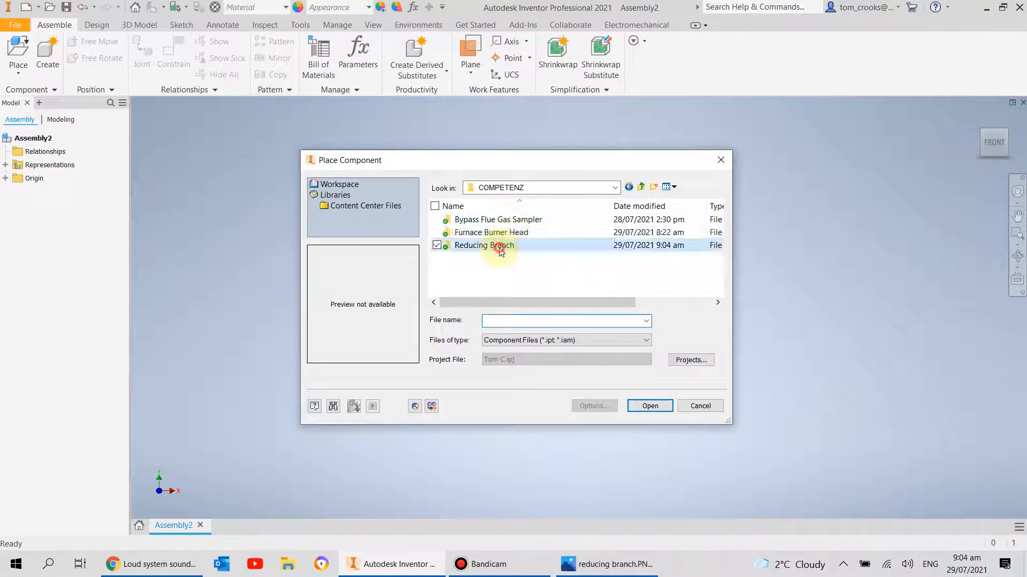
{"action": "double_click", "coordinate": [501, 247]}
{"action": "double_click", "coordinate": [487, 270]}
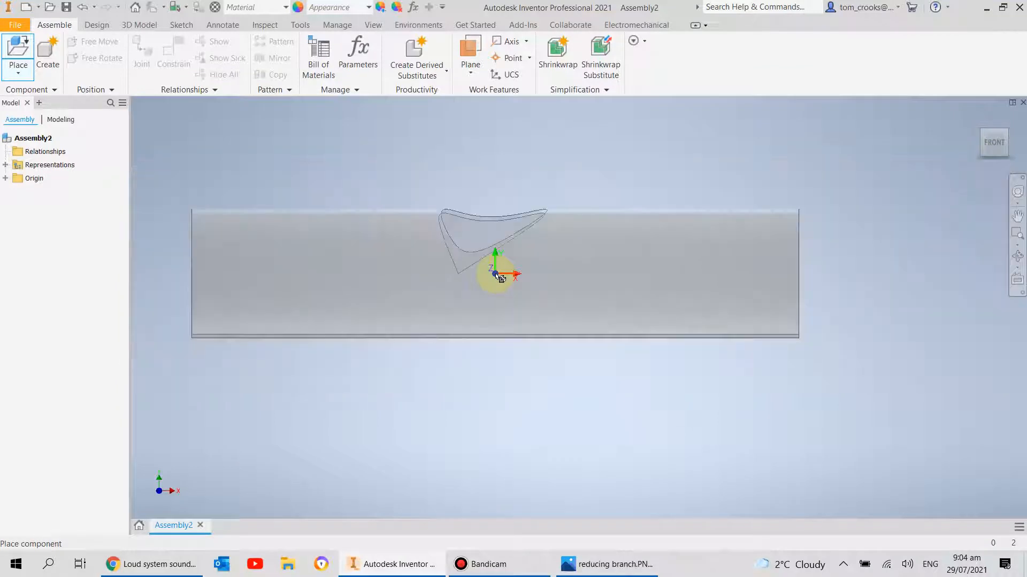
{"action": "left_click", "coordinate": [378, 273]}
{"action": "scroll", "coordinate": [379, 273], "scroll_direction": "down", "scroll_amount": 4}
{"action": "key", "text": "Escape"}
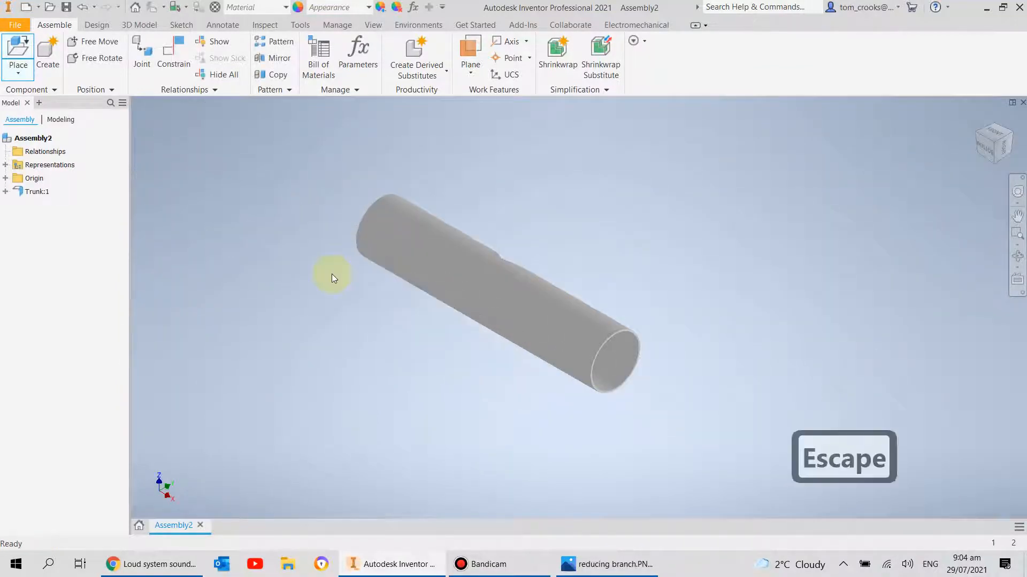
- Set the assembly's visual style to Shaded with Edges
{"action": "left_click", "coordinate": [373, 25]}
{"action": "left_click", "coordinate": [252, 67]}
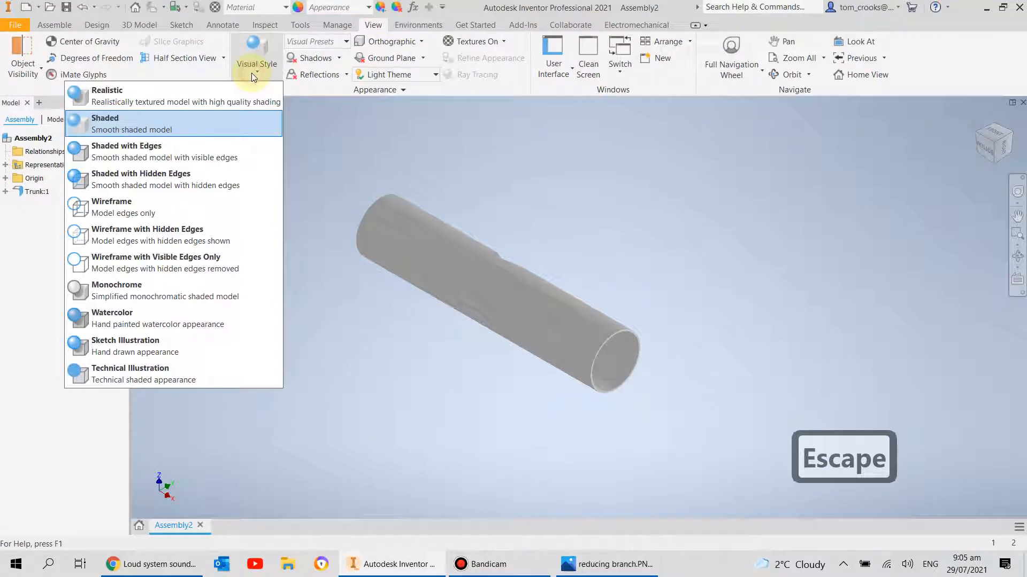
{"action": "left_click", "coordinate": [190, 155]}
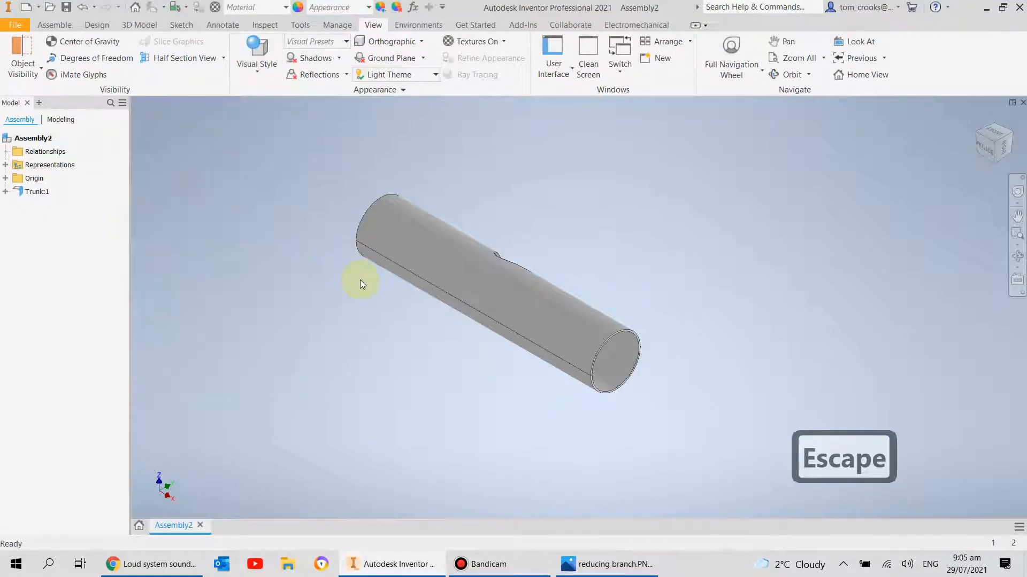
- Orient the trunk to an isometric view showing its branch opening and set that view as Home with Fit to View
{"action": "left_click", "coordinate": [976, 116]}
{"action": "scroll", "coordinate": [863, 195], "scroll_direction": "up", "scroll_amount": 3}
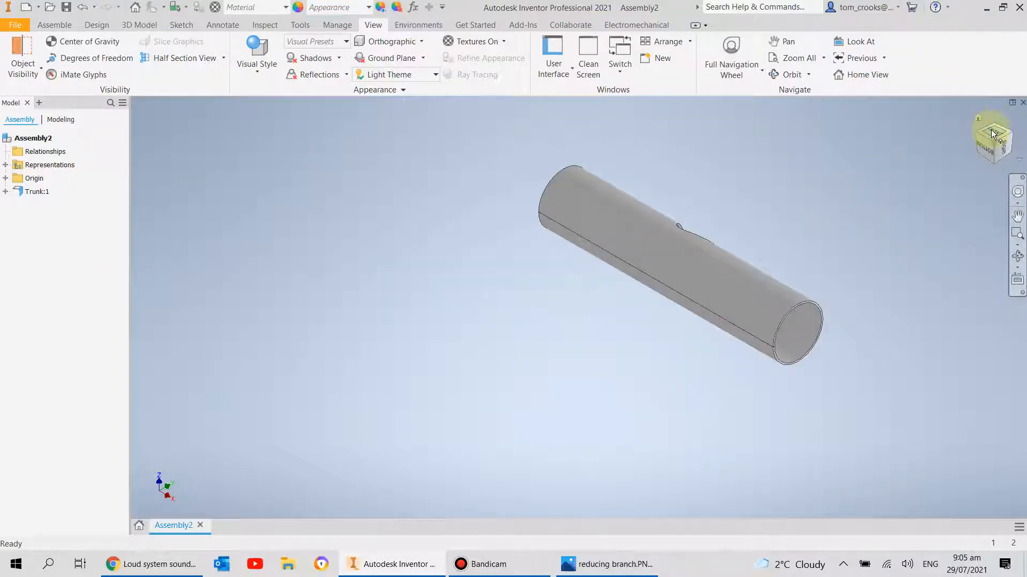
{"action": "left_click", "coordinate": [990, 132]}
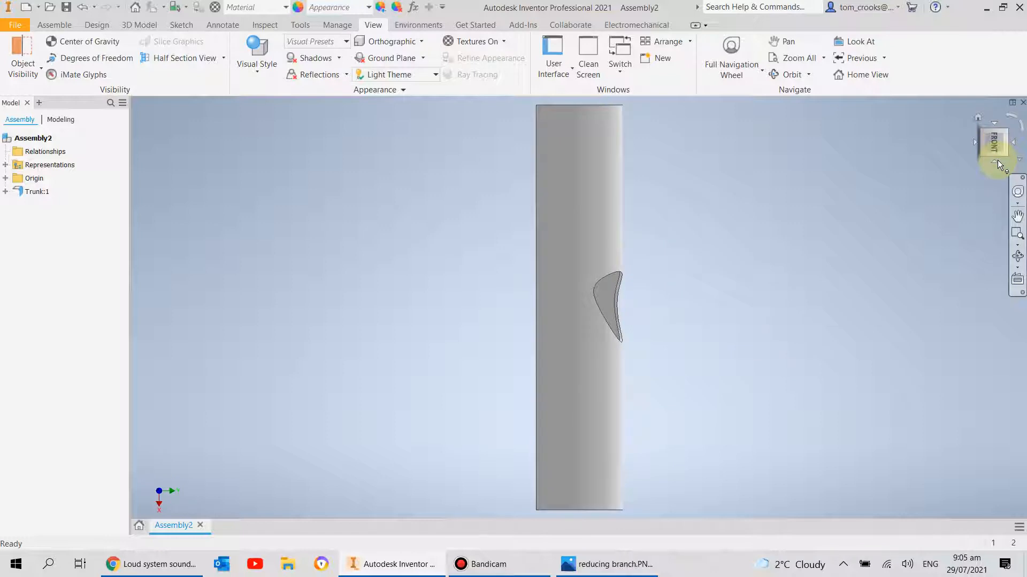
{"action": "left_click", "coordinate": [1011, 127]}
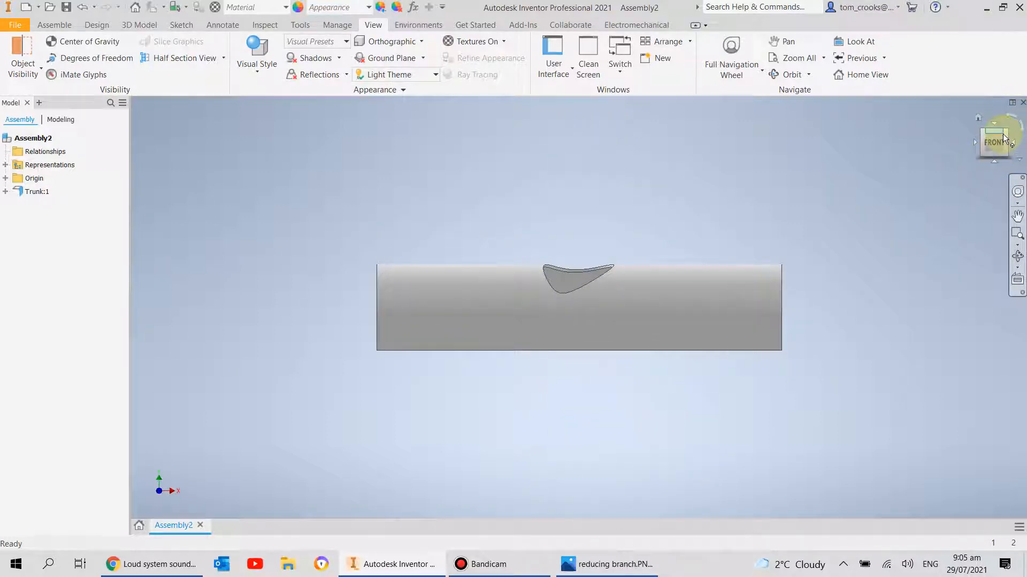
{"action": "left_click", "coordinate": [1007, 138]}
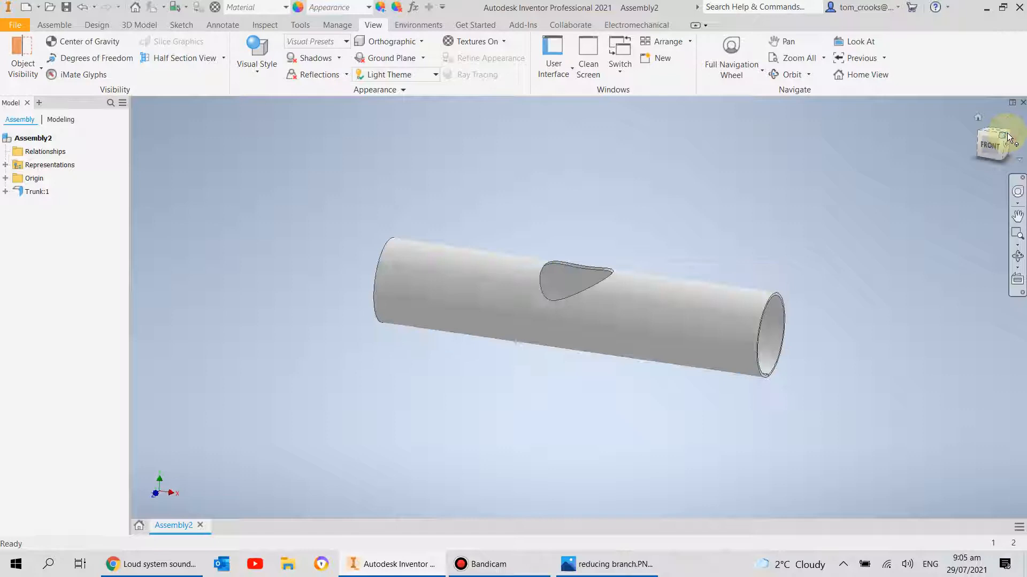
{"action": "right_click", "coordinate": [975, 116]}
{"action": "left_click", "coordinate": [952, 147]}
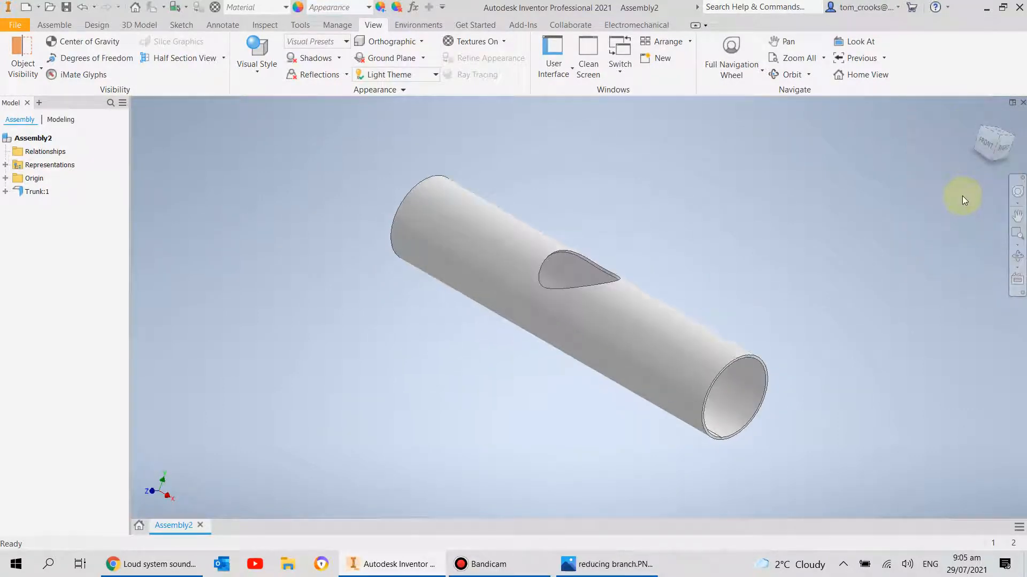
{"action": "left_click", "coordinate": [993, 127]}
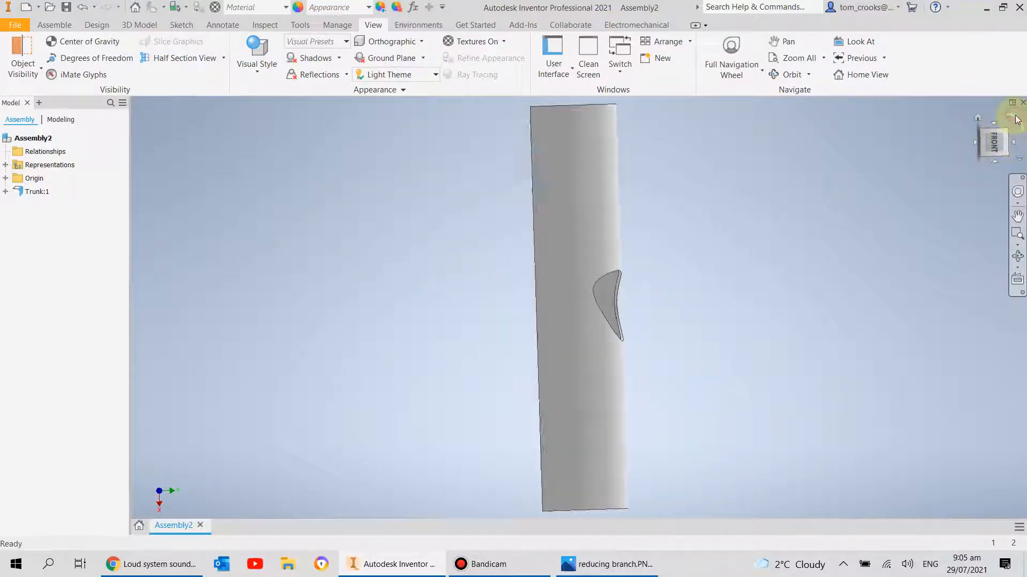
{"action": "left_click", "coordinate": [1015, 118]}
{"action": "left_click", "coordinate": [1007, 133]}
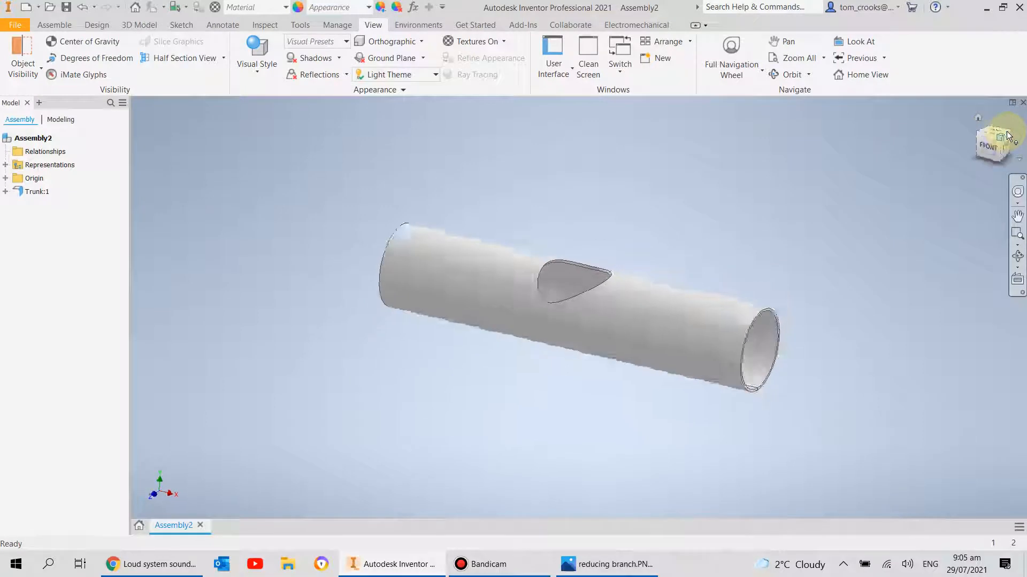
{"action": "right_click", "coordinate": [977, 119]}
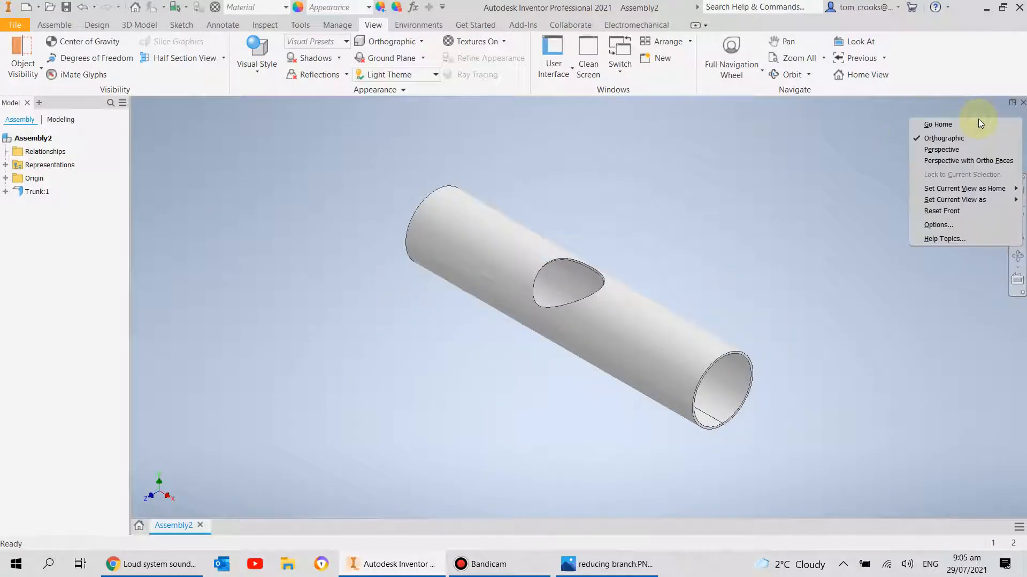
{"action": "mouse_move", "coordinate": [946, 193]}
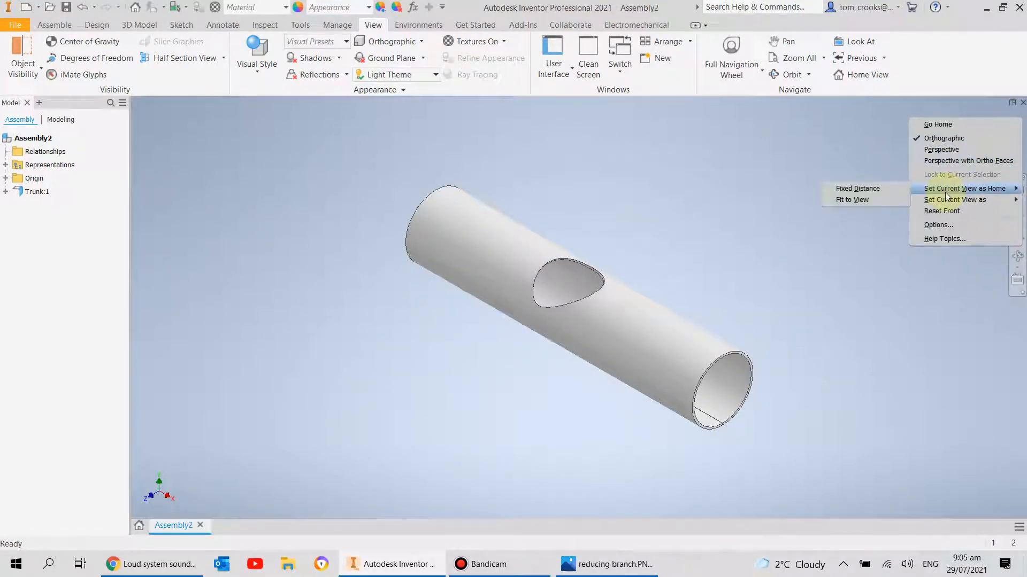
{"action": "left_click", "coordinate": [856, 199]}
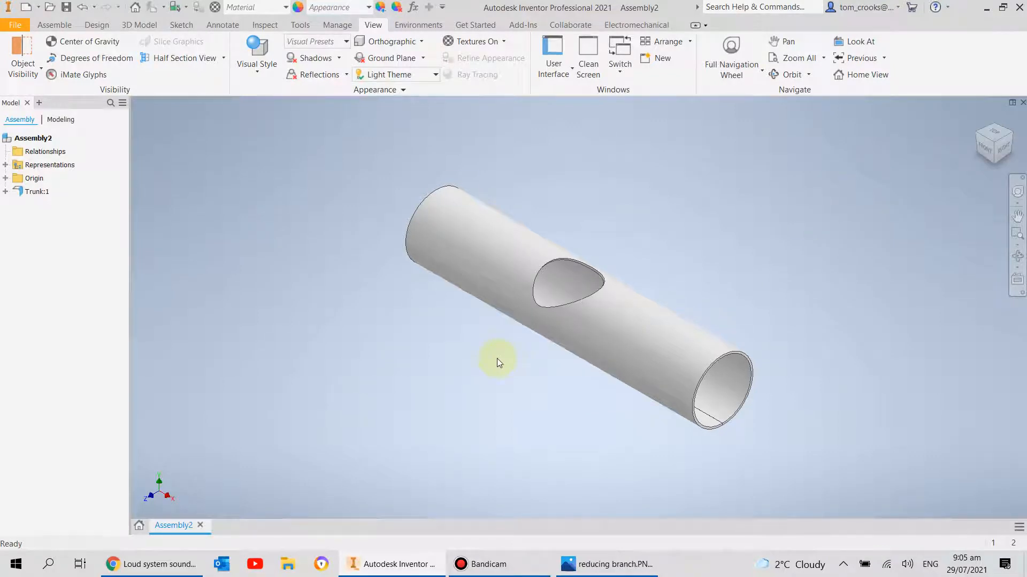
- Constrain the trunk's YZ plane flush with the assembly's YZ plane at 0 mm offset
{"action": "left_click", "coordinate": [5, 178]}
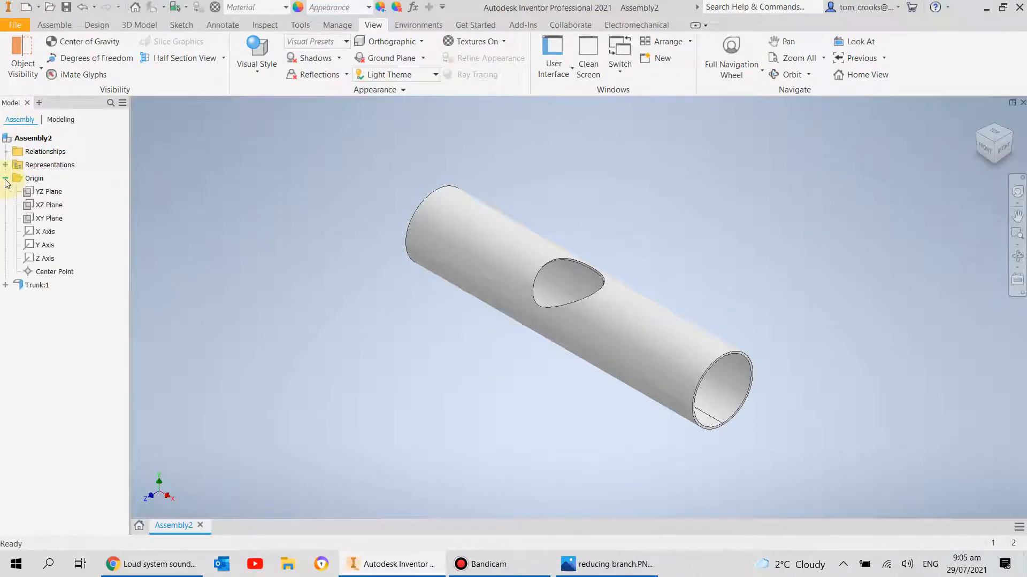
{"action": "left_click", "coordinate": [5, 285]}
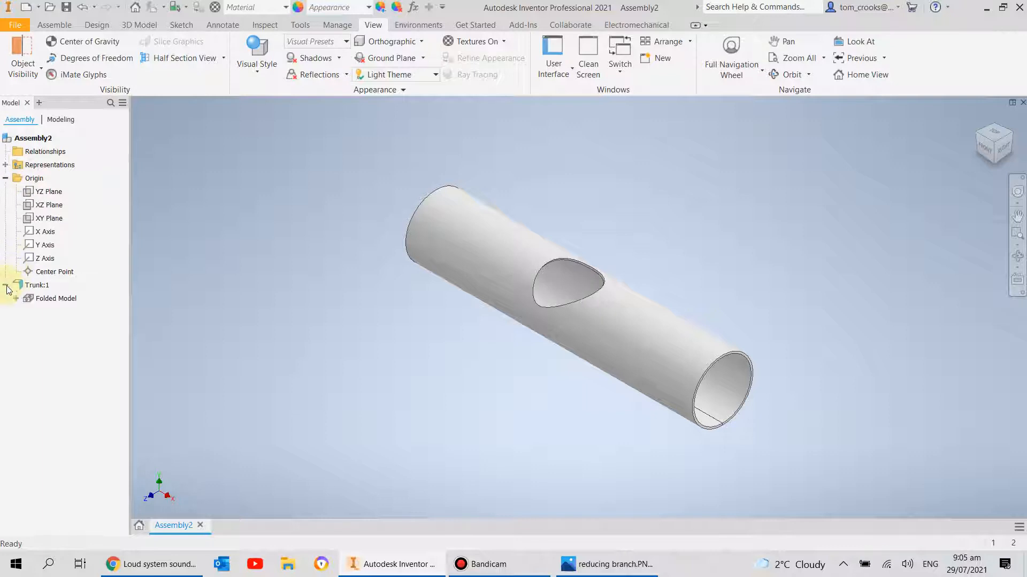
{"action": "left_click", "coordinate": [15, 298]}
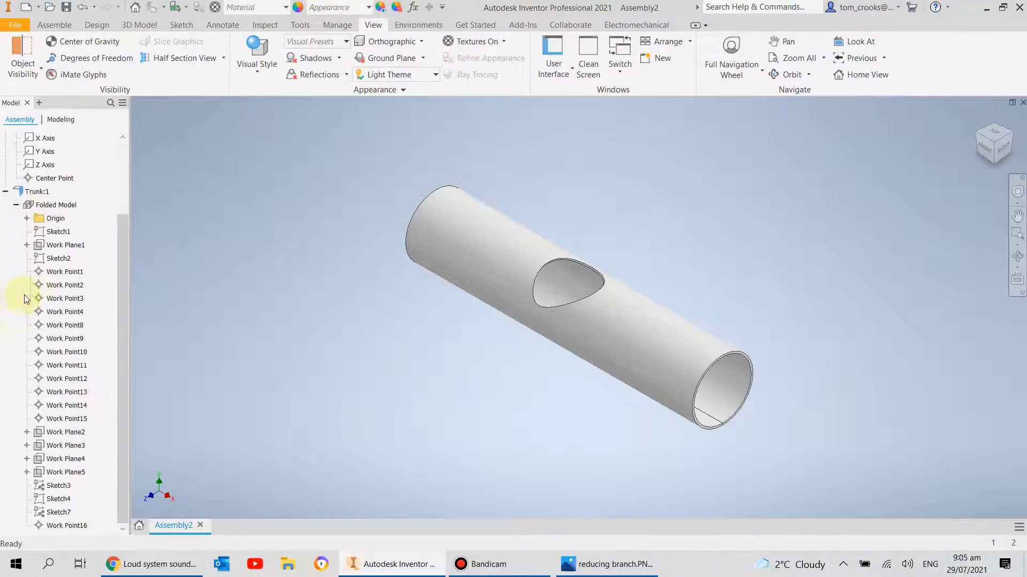
{"action": "left_click", "coordinate": [27, 218]}
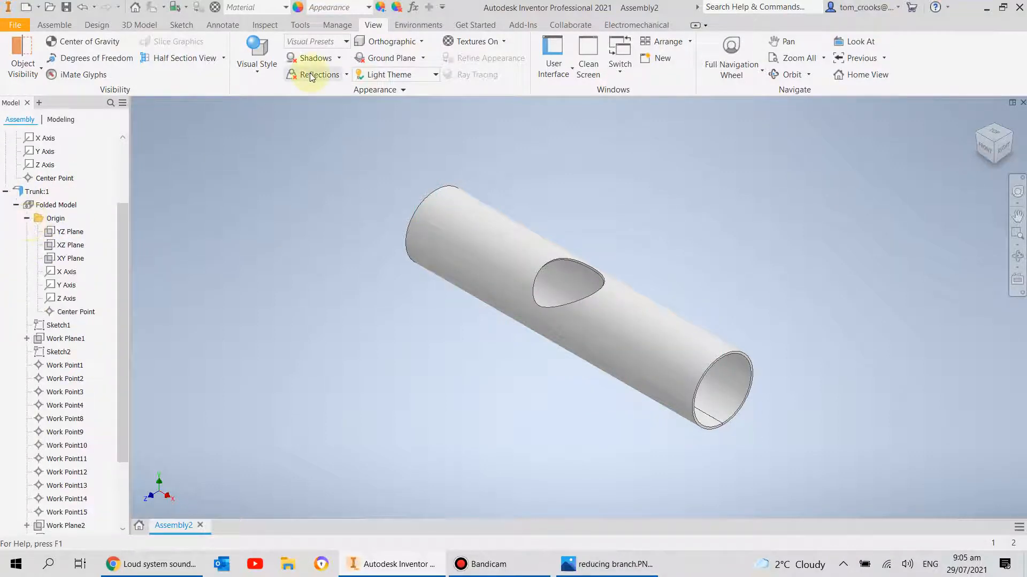
{"action": "left_click", "coordinate": [54, 25]}
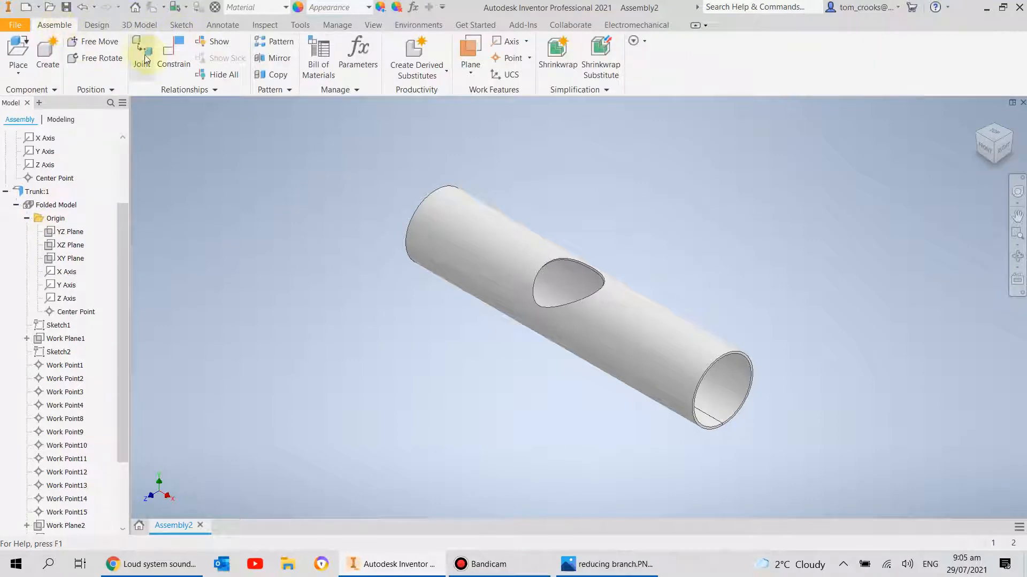
{"action": "left_click", "coordinate": [166, 56]}
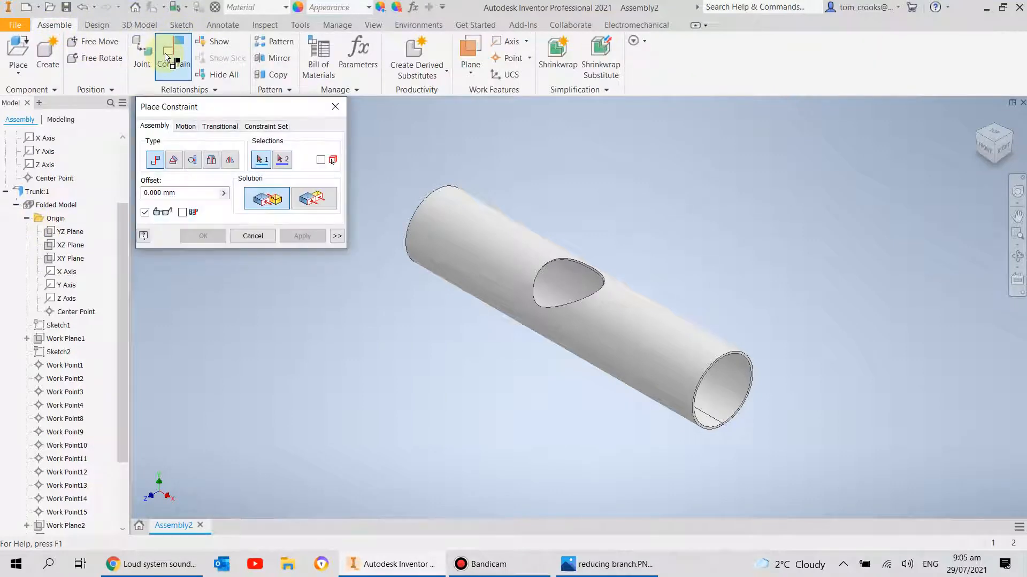
{"action": "left_click", "coordinate": [307, 200]}
{"action": "scroll", "coordinate": [275, 289], "scroll_direction": "up", "scroll_amount": 2}
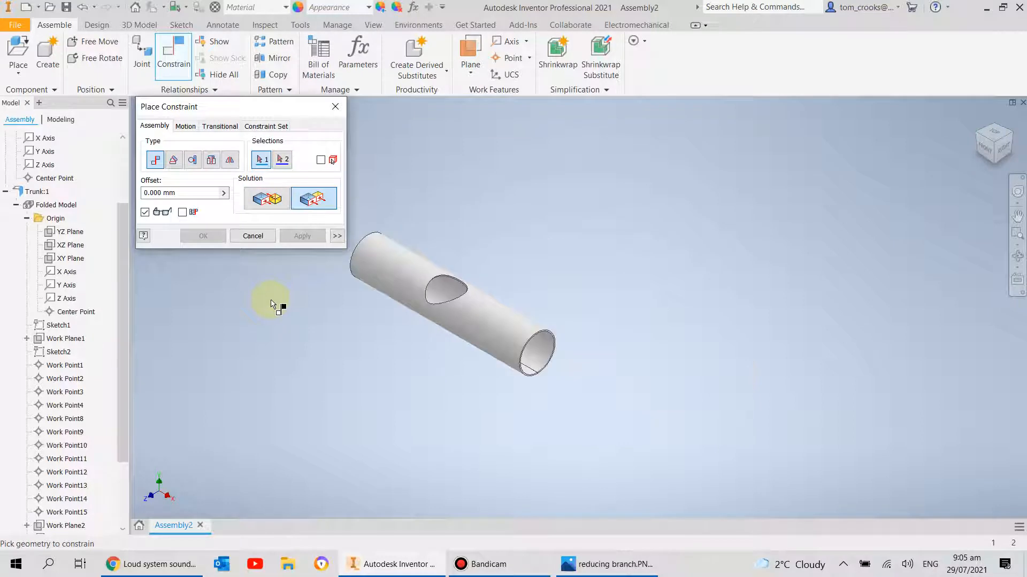
{"action": "scroll", "coordinate": [112, 267], "scroll_direction": "up", "scroll_amount": 3}
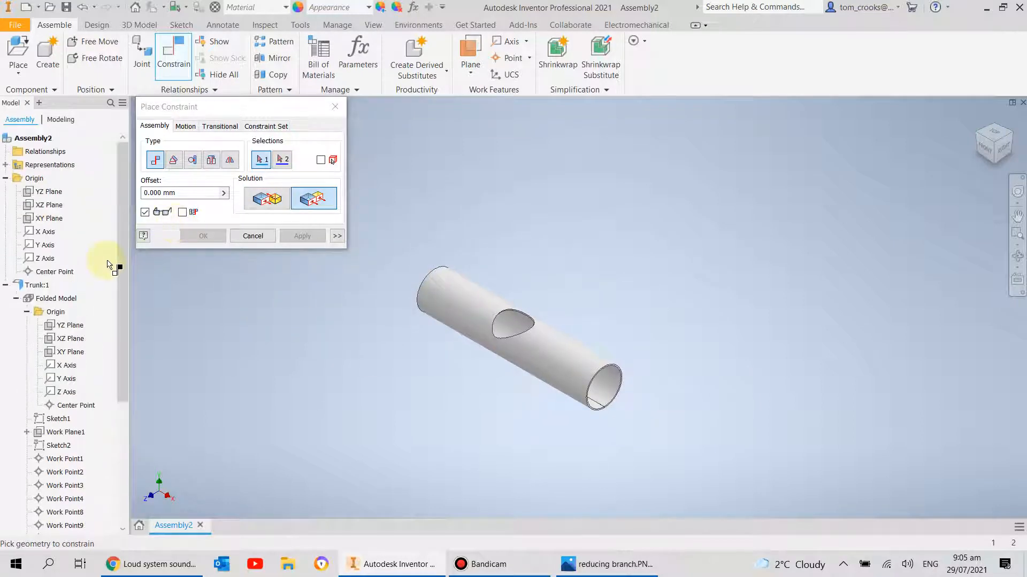
{"action": "left_click", "coordinate": [48, 192]}
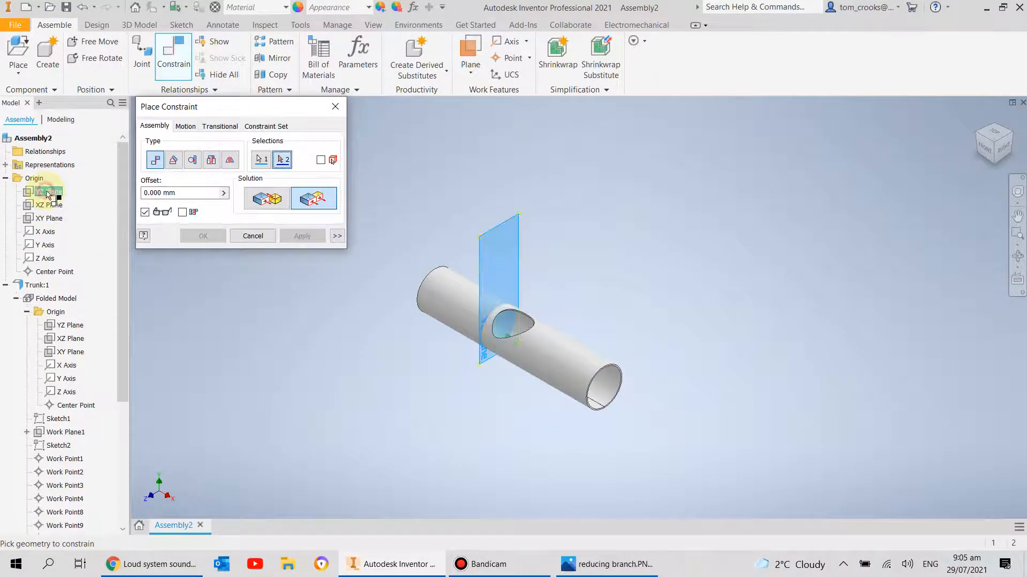
{"action": "left_click", "coordinate": [69, 325]}
{"action": "left_click", "coordinate": [302, 235]}
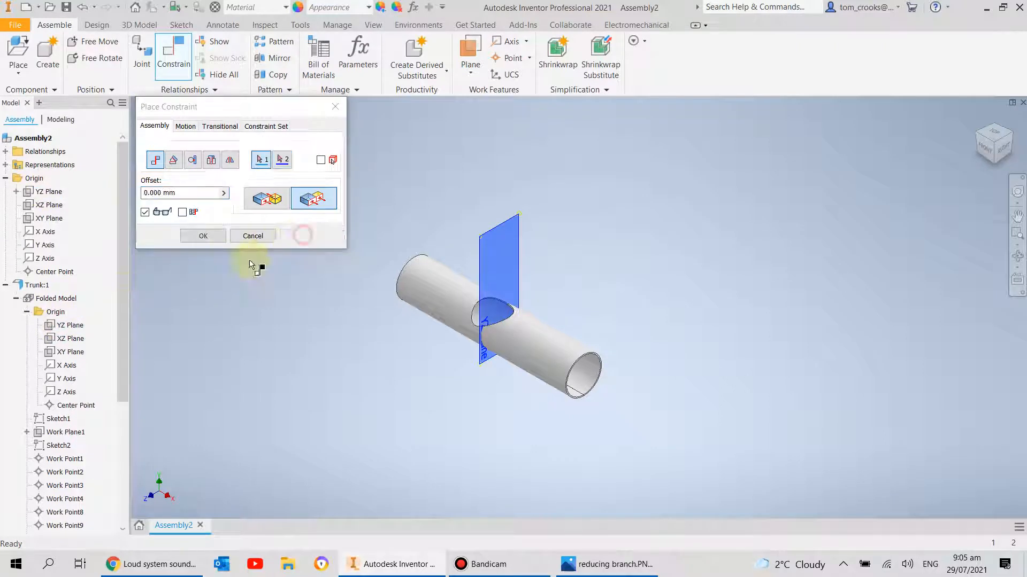
- Constrain the trunk's XZ and XY planes flush with the matching assembly origin planes at 0 mm offset
{"action": "left_click", "coordinate": [47, 205]}
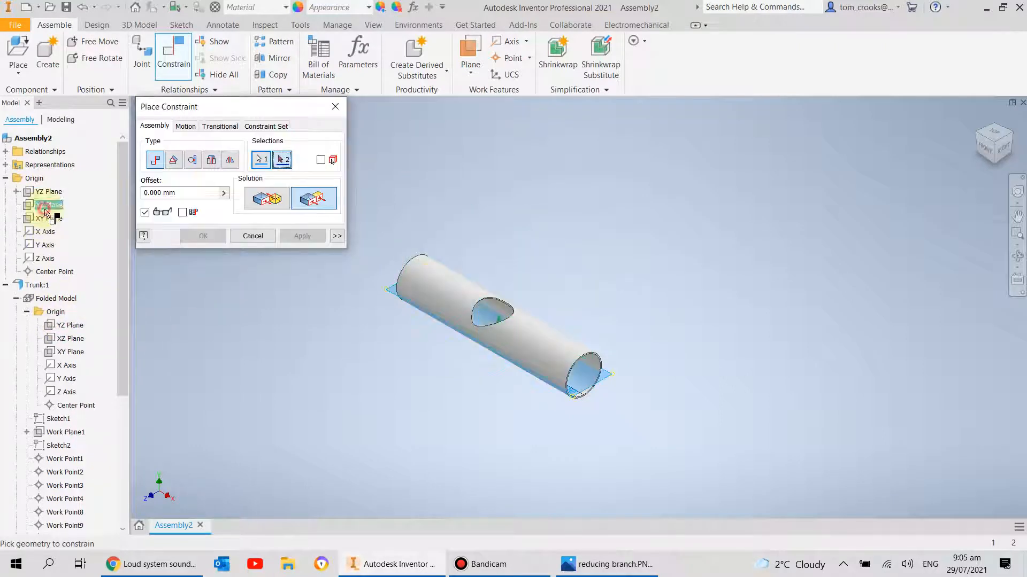
{"action": "left_click", "coordinate": [69, 338]}
{"action": "left_click", "coordinate": [302, 236]}
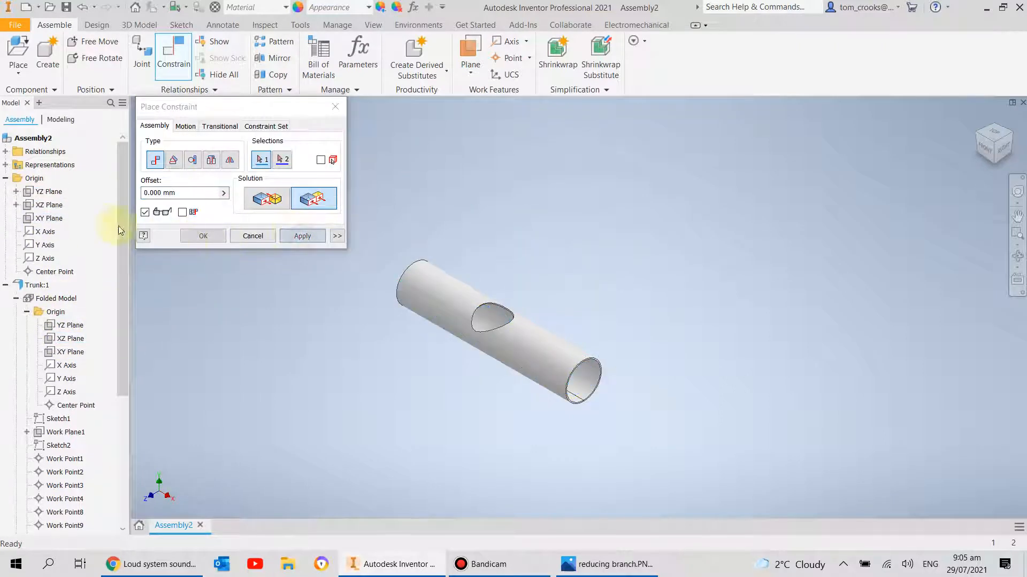
{"action": "left_click", "coordinate": [51, 218]}
{"action": "left_click", "coordinate": [70, 353]}
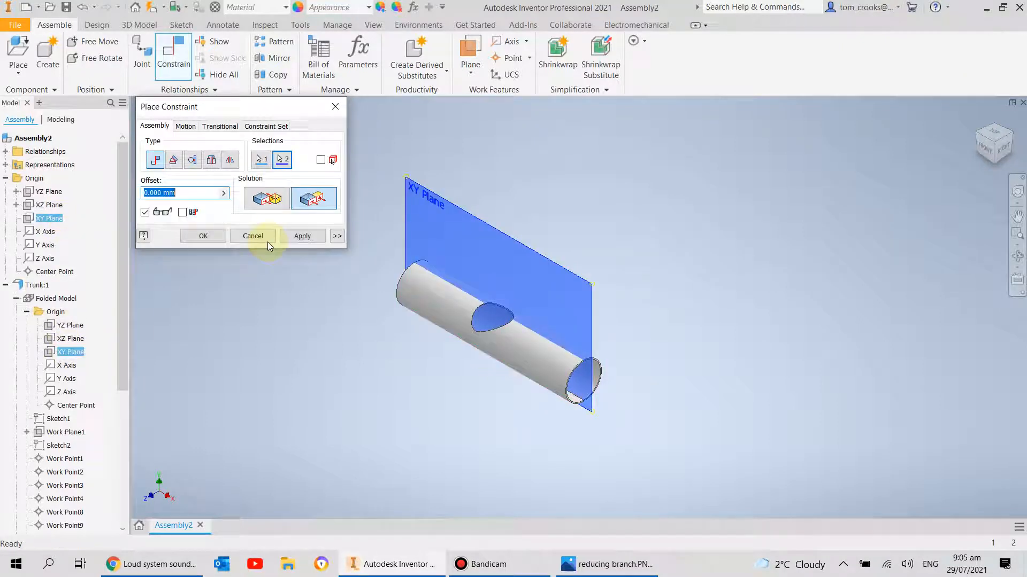
{"action": "left_click", "coordinate": [301, 236]}
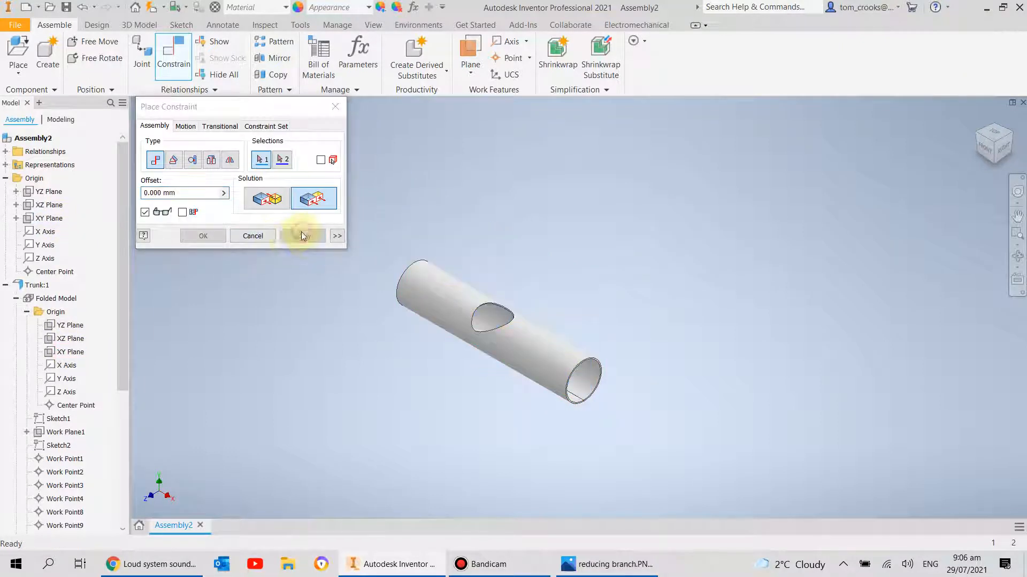
{"action": "left_click", "coordinate": [6, 285]}
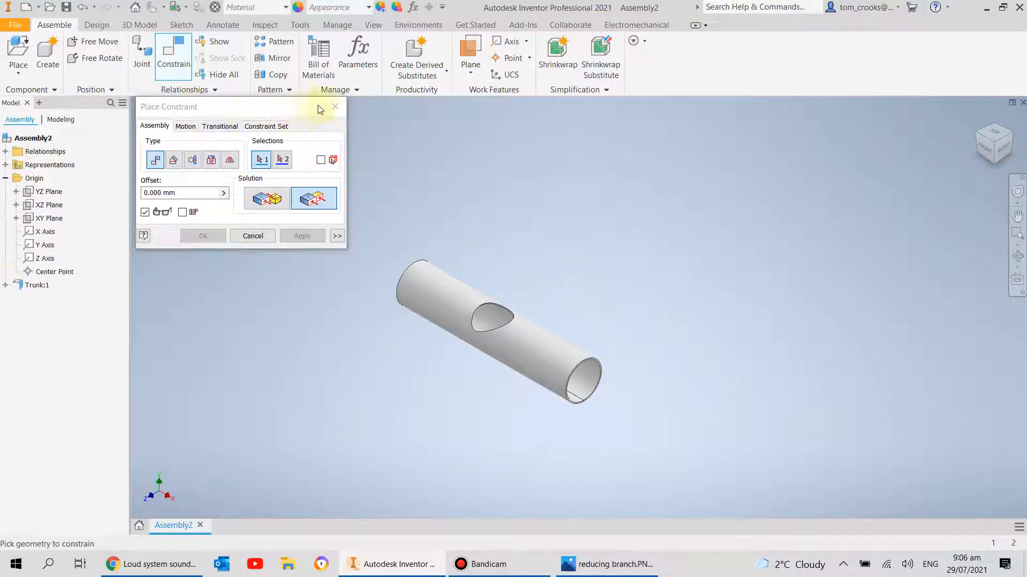
{"action": "left_click", "coordinate": [334, 109]}
{"action": "left_click", "coordinate": [441, 294]}
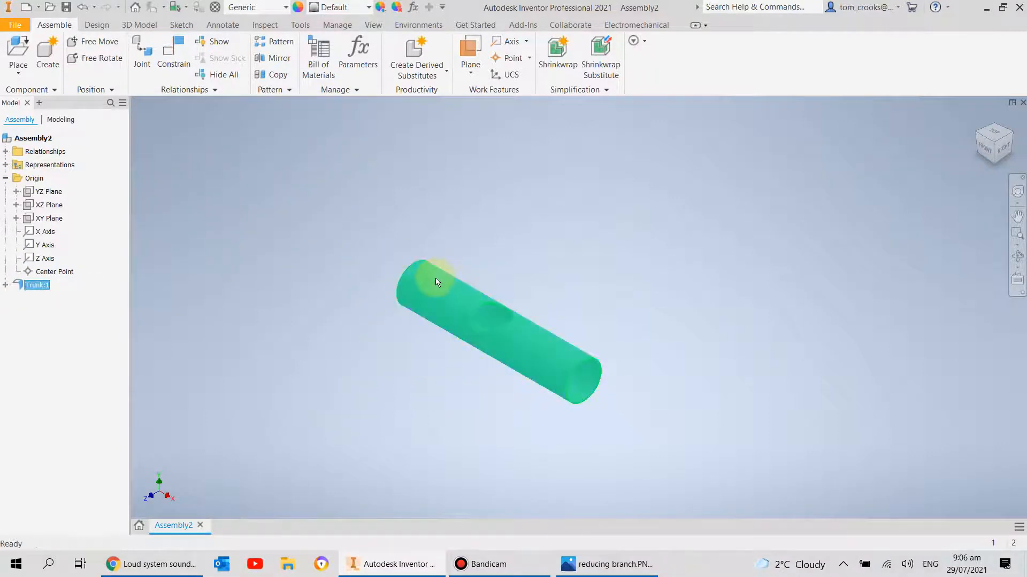
{"action": "left_click", "coordinate": [189, 148]}
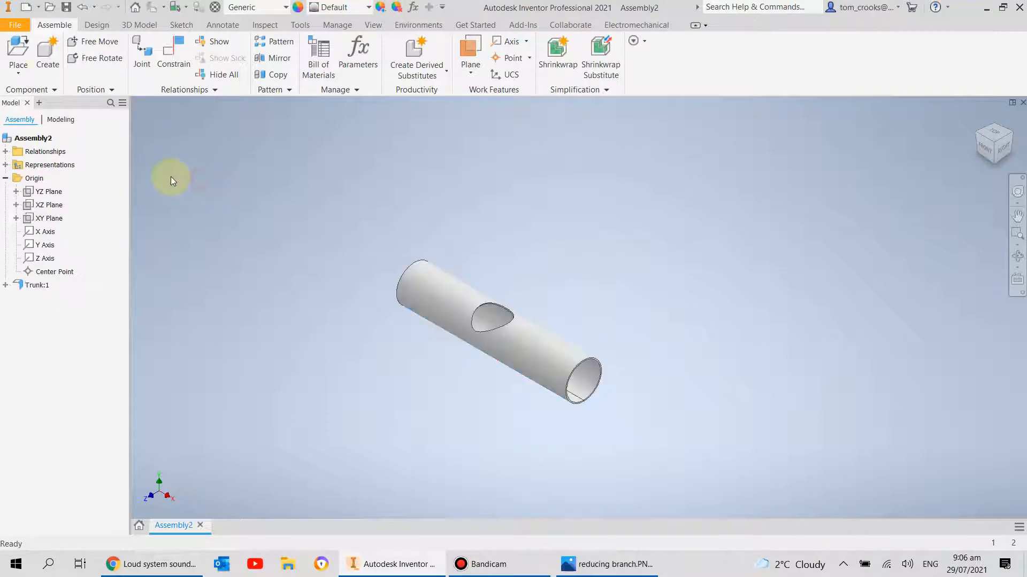
- Place one instance of the Branch part from the Reducing Branch folder in open space above the trunk
{"action": "left_click", "coordinate": [18, 53]}
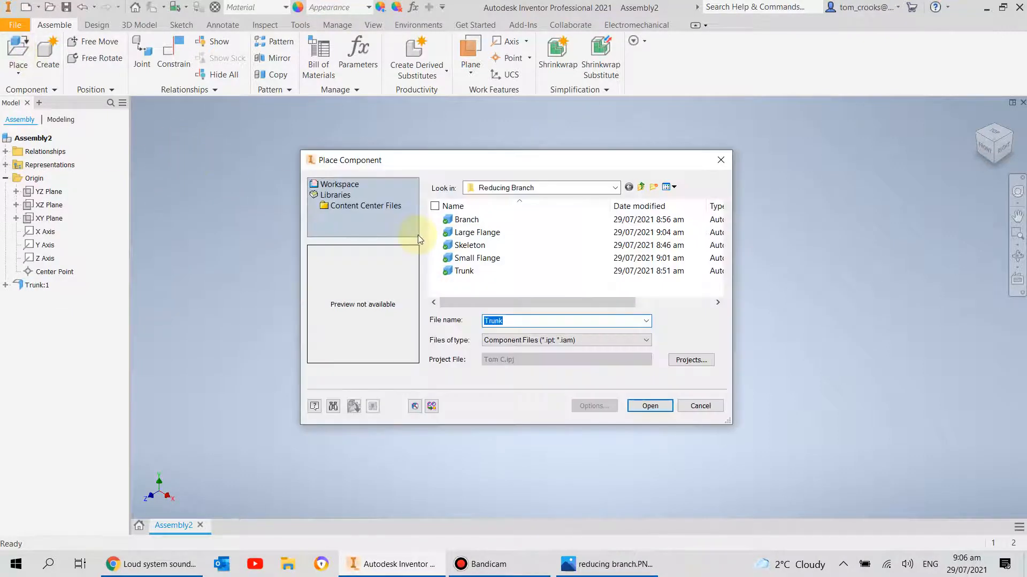
{"action": "left_click", "coordinate": [464, 220]}
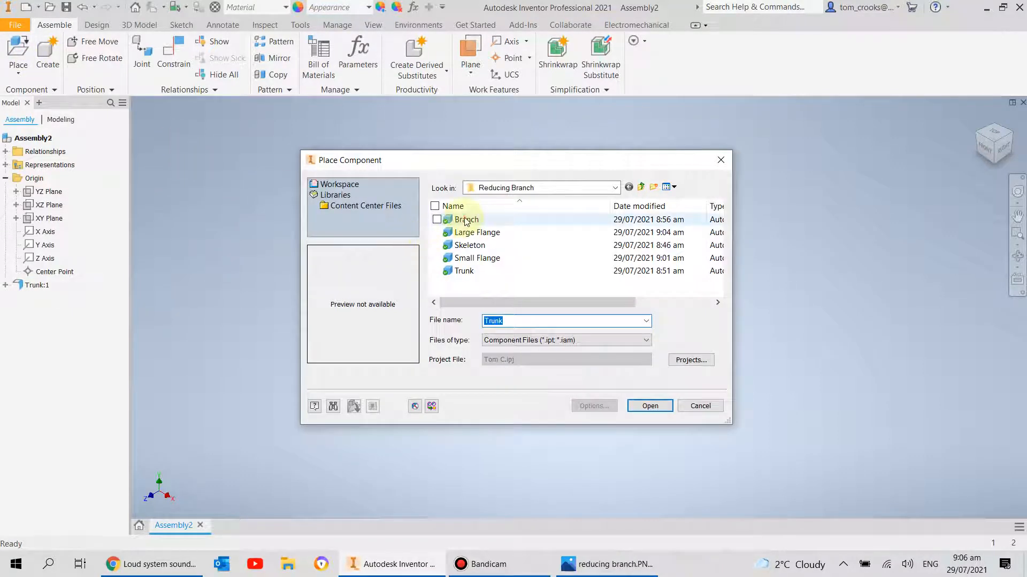
{"action": "left_click", "coordinate": [649, 406]}
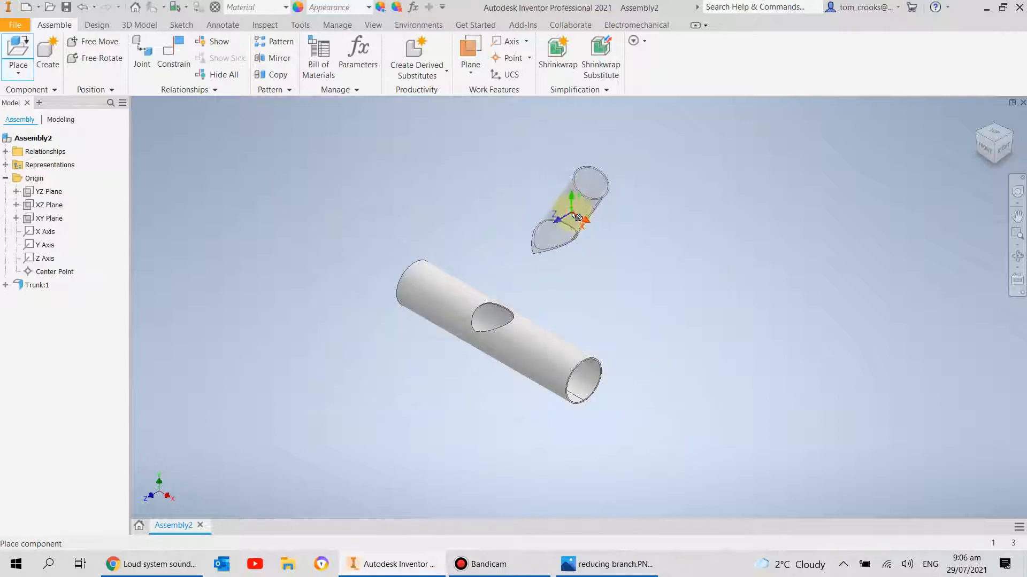
{"action": "left_click", "coordinate": [571, 211]}
{"action": "key", "text": "Escape"}
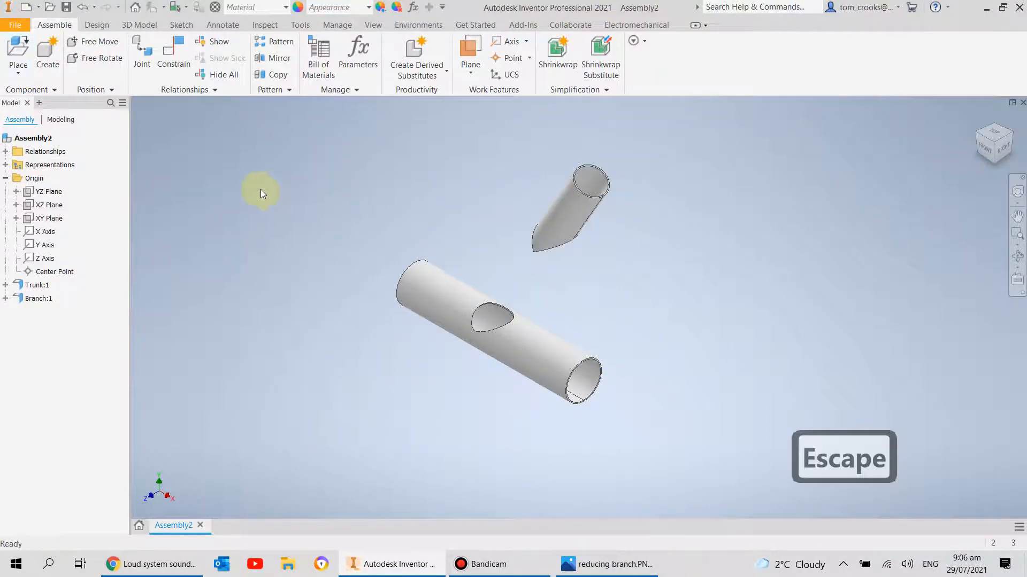
- Constrain the branch's YZ plane flush with the assembly's YZ plane at 0 mm offset
{"action": "left_click", "coordinate": [5, 298]}
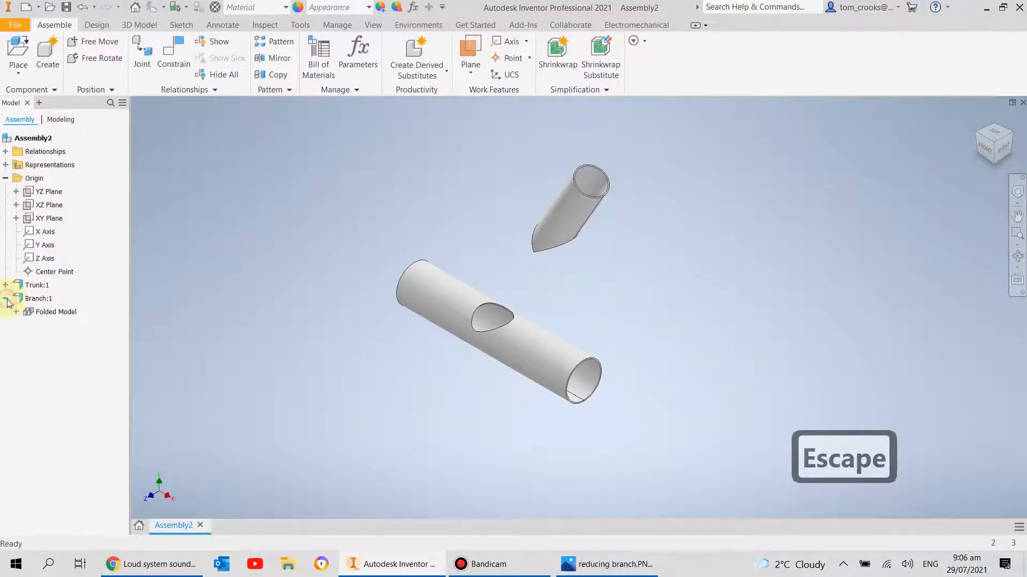
{"action": "left_click", "coordinate": [16, 312]}
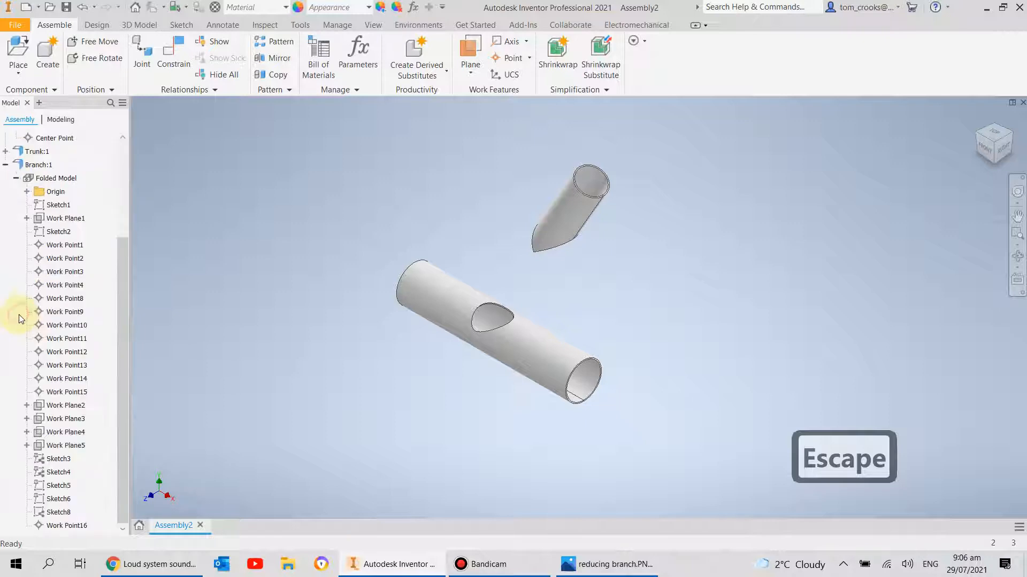
{"action": "left_click", "coordinate": [27, 192]}
{"action": "scroll", "coordinate": [40, 228], "scroll_direction": "up", "scroll_amount": 3}
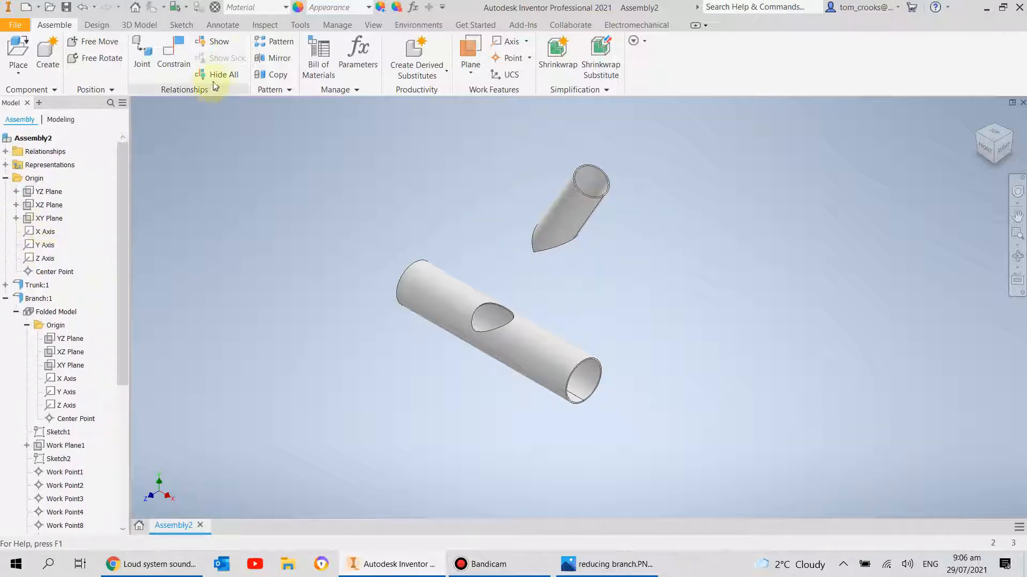
{"action": "left_click", "coordinate": [183, 59]}
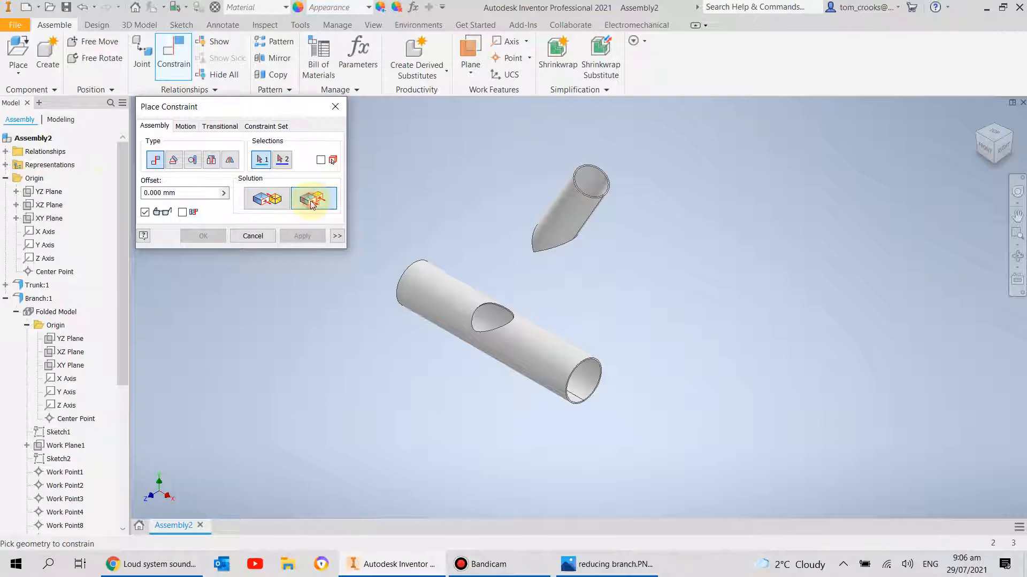
{"action": "left_click", "coordinate": [53, 192]}
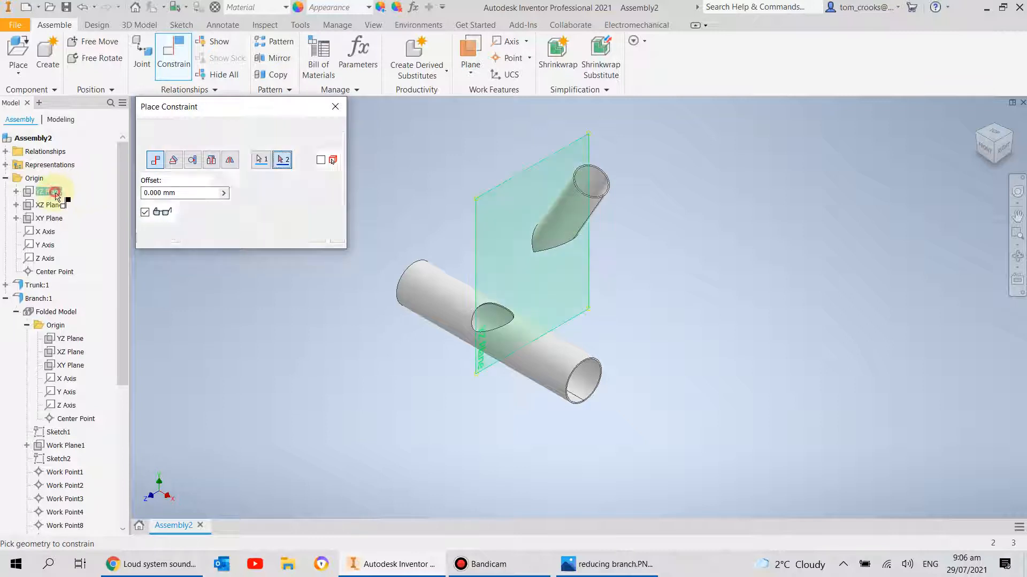
{"action": "left_click", "coordinate": [69, 338]}
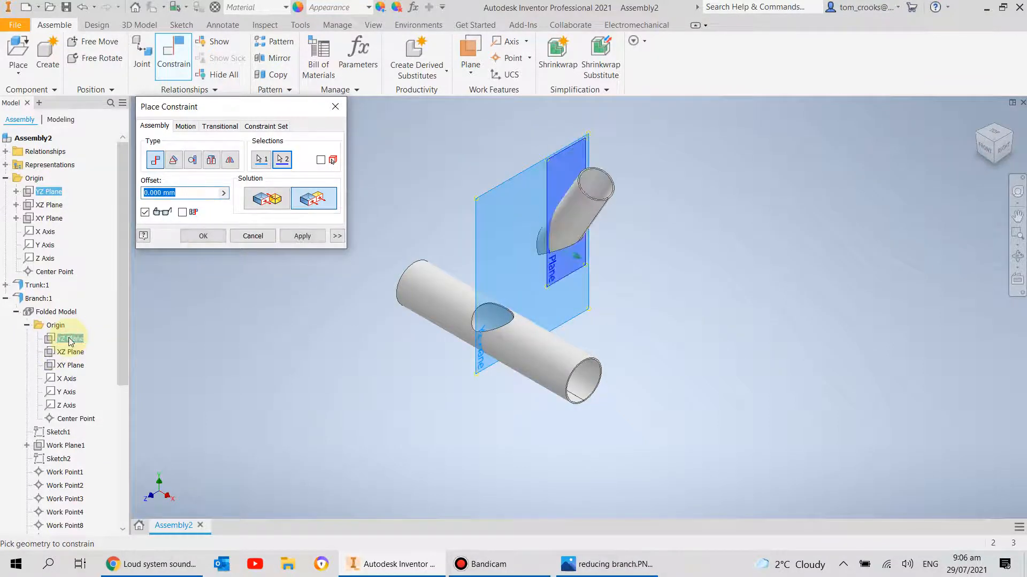
{"action": "left_click", "coordinate": [293, 237]}
- Constrain the branch's XZ and XY planes flush with the matching assembly origin planes at 0 mm offset
{"action": "left_click", "coordinate": [52, 207]}
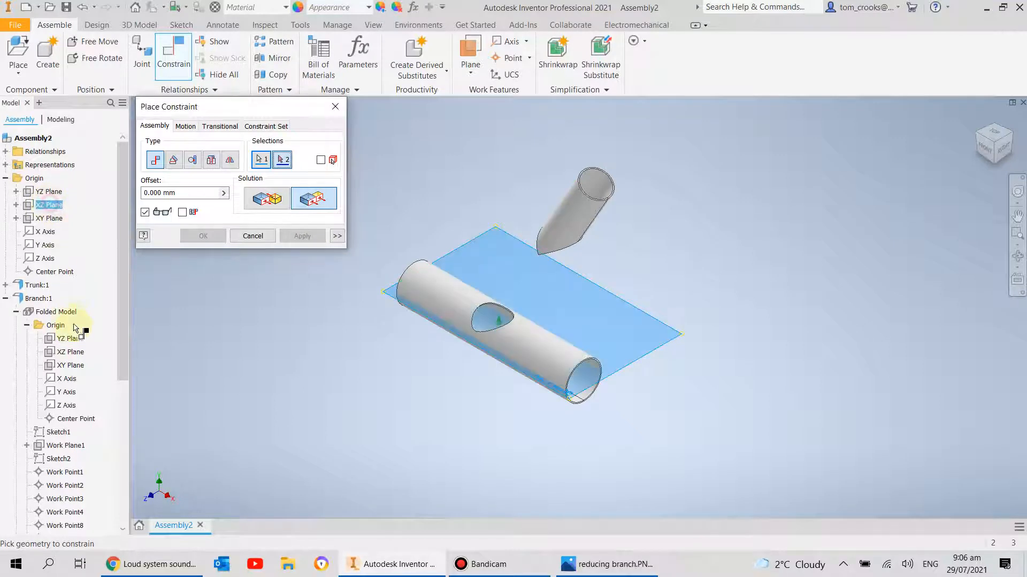
{"action": "left_click", "coordinate": [70, 352]}
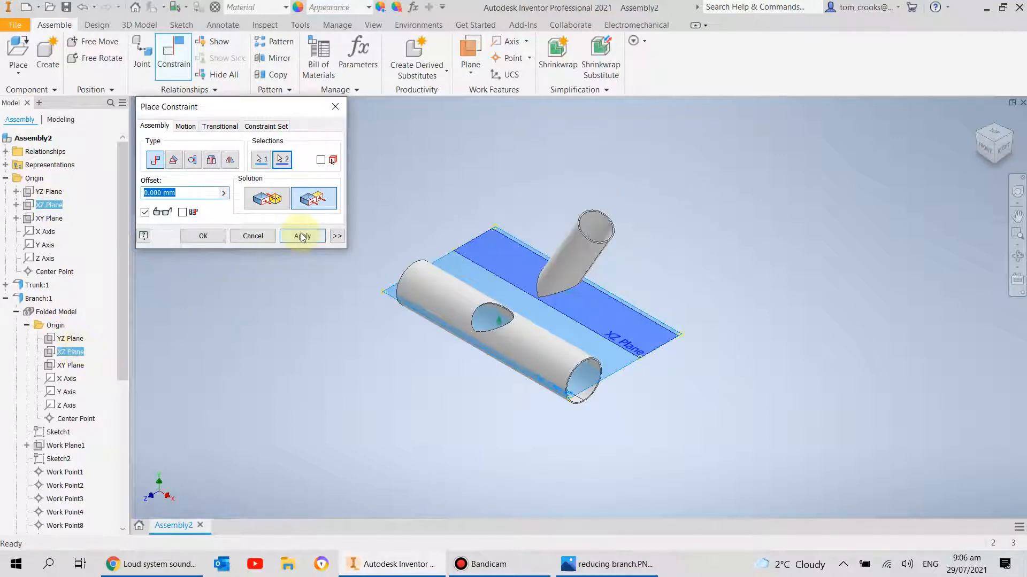
{"action": "left_click", "coordinate": [298, 235]}
{"action": "left_click", "coordinate": [54, 218]}
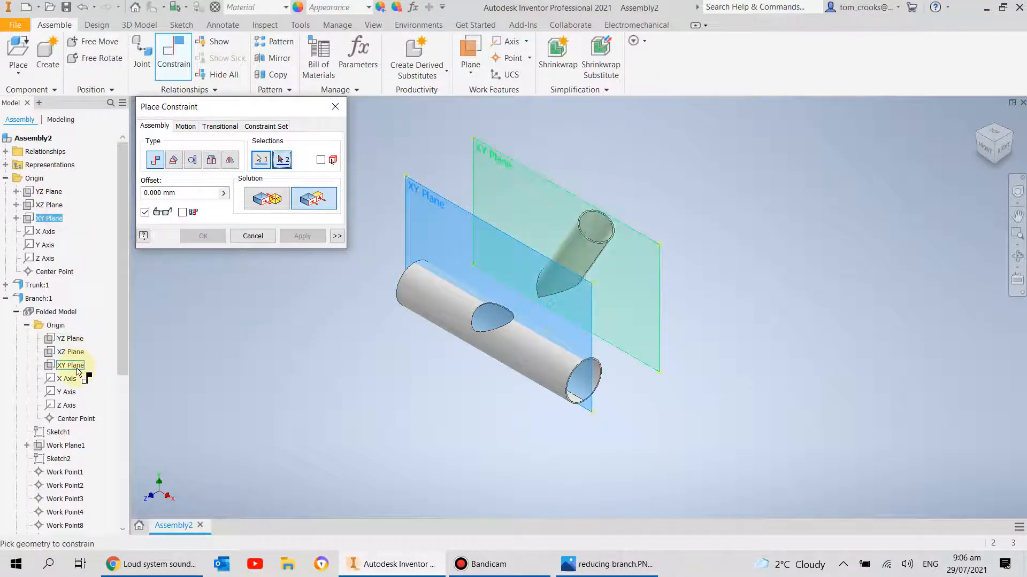
{"action": "left_click", "coordinate": [70, 365]}
{"action": "left_click", "coordinate": [296, 237]}
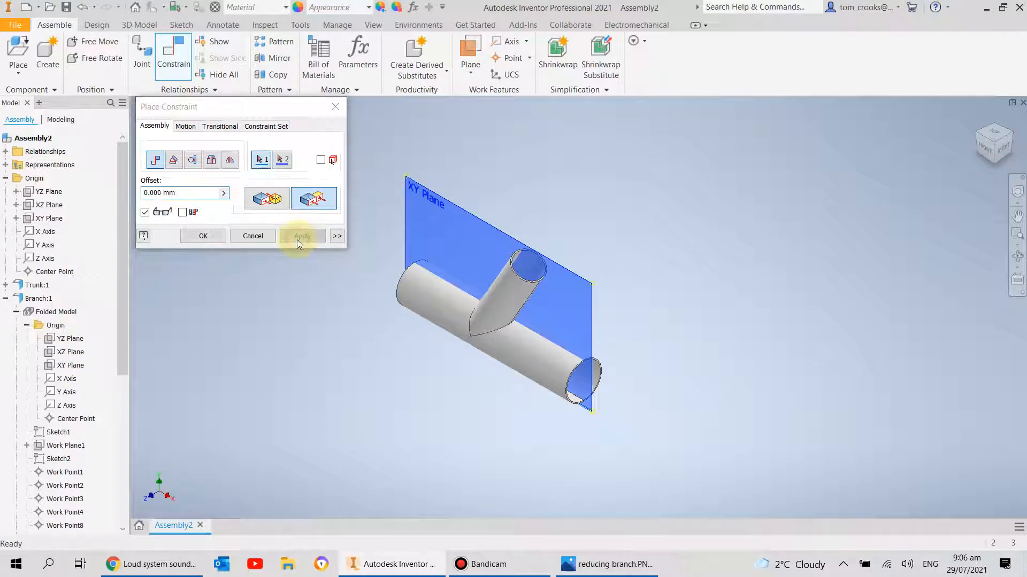
{"action": "left_click", "coordinate": [6, 299]}
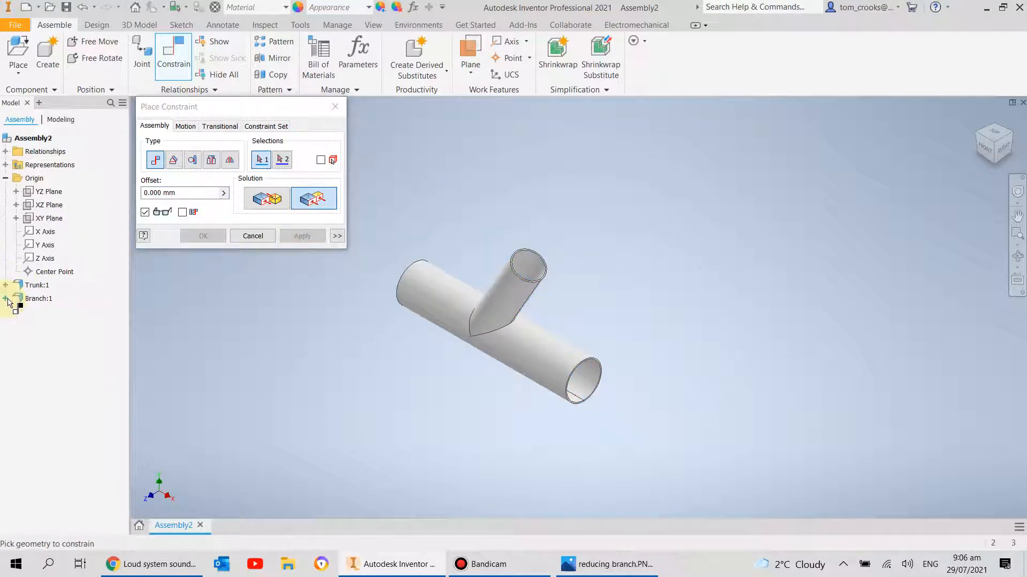
{"action": "left_click", "coordinate": [334, 110]}
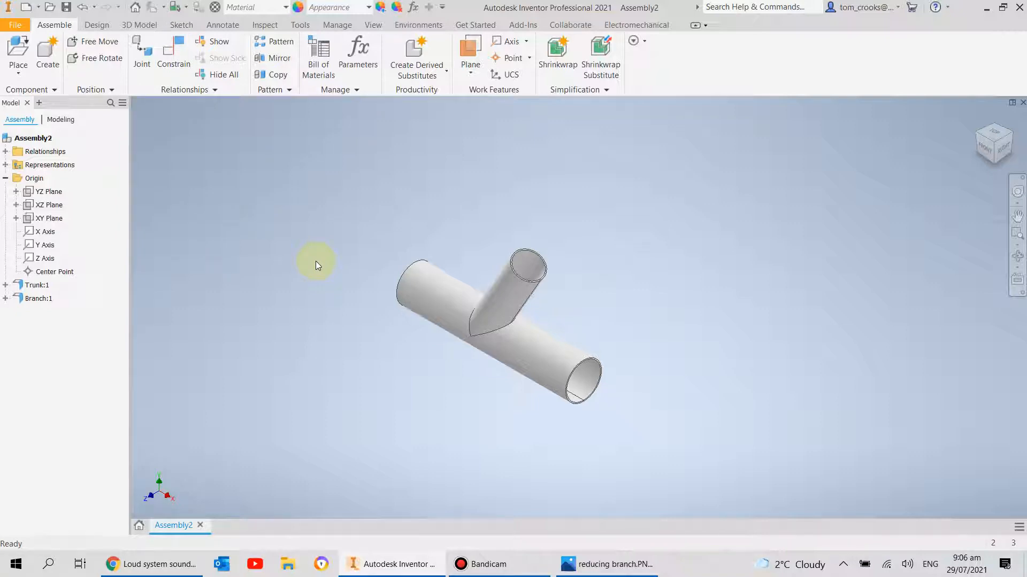
- Place one instance of the Small Flange part from the Reducing Branch folder beside the branch's open end
{"action": "left_click", "coordinate": [18, 50]}
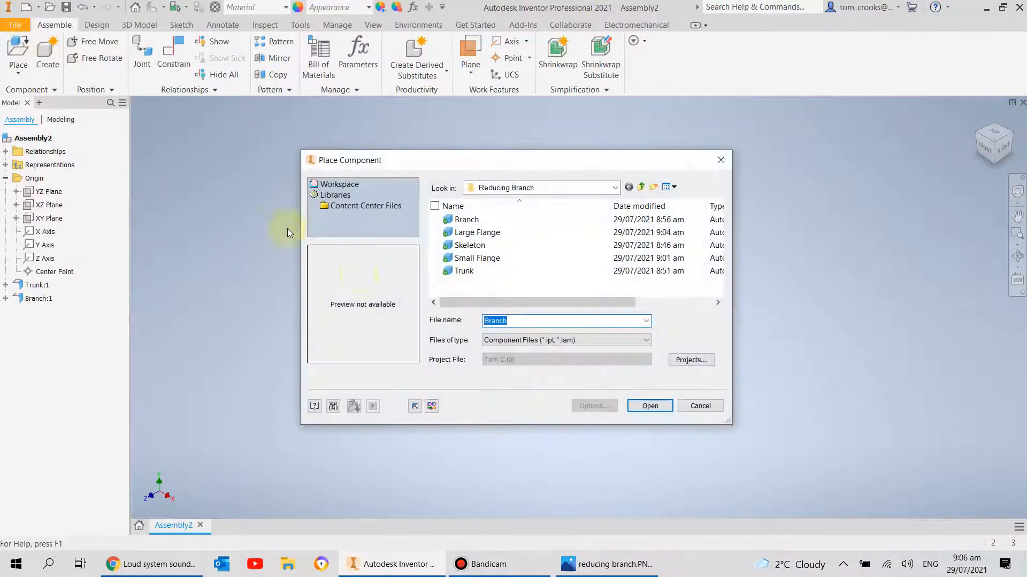
{"action": "left_click", "coordinate": [473, 257]}
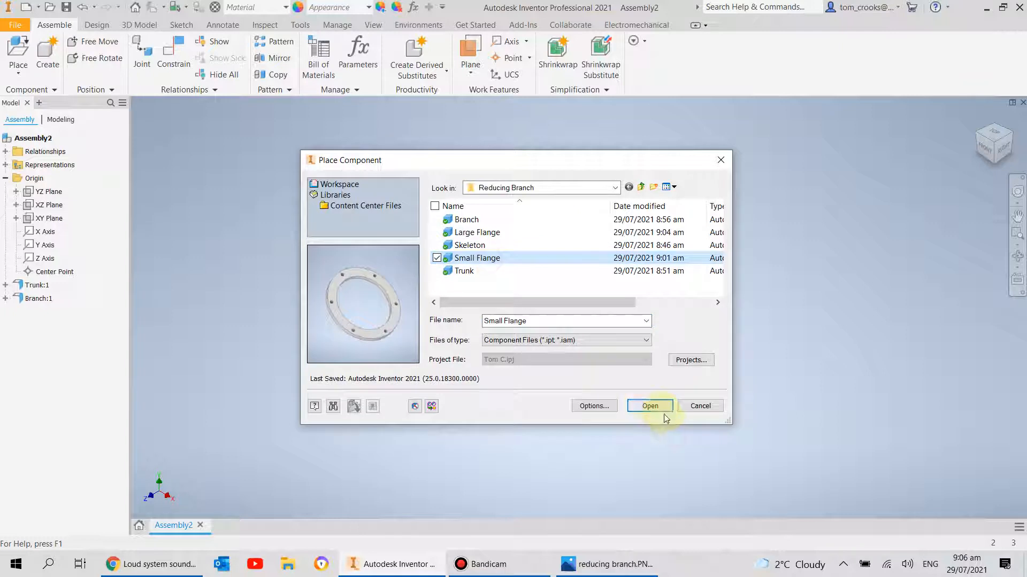
{"action": "left_click", "coordinate": [649, 406]}
{"action": "left_click", "coordinate": [603, 224]}
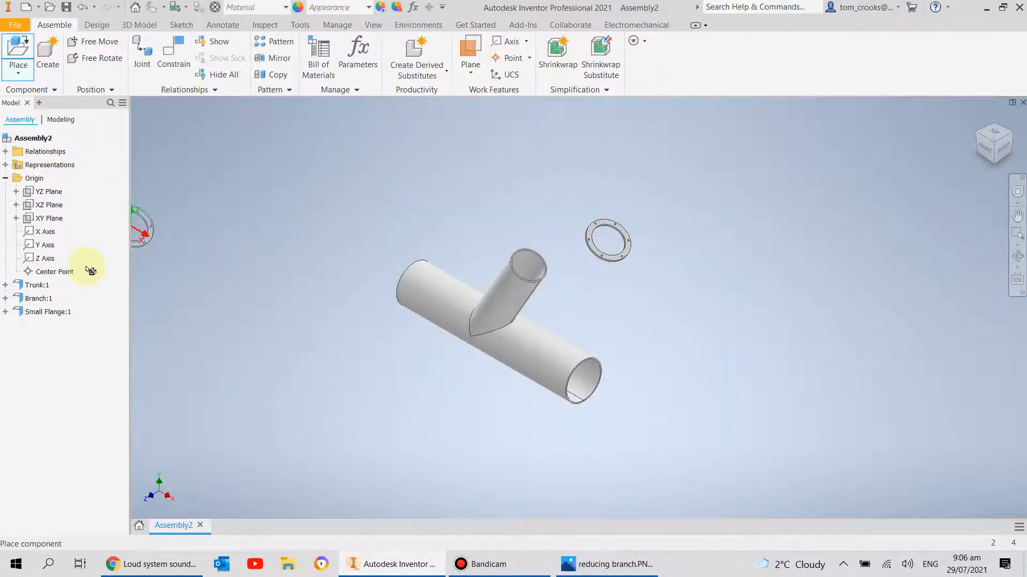
{"action": "key", "text": "Escape"}
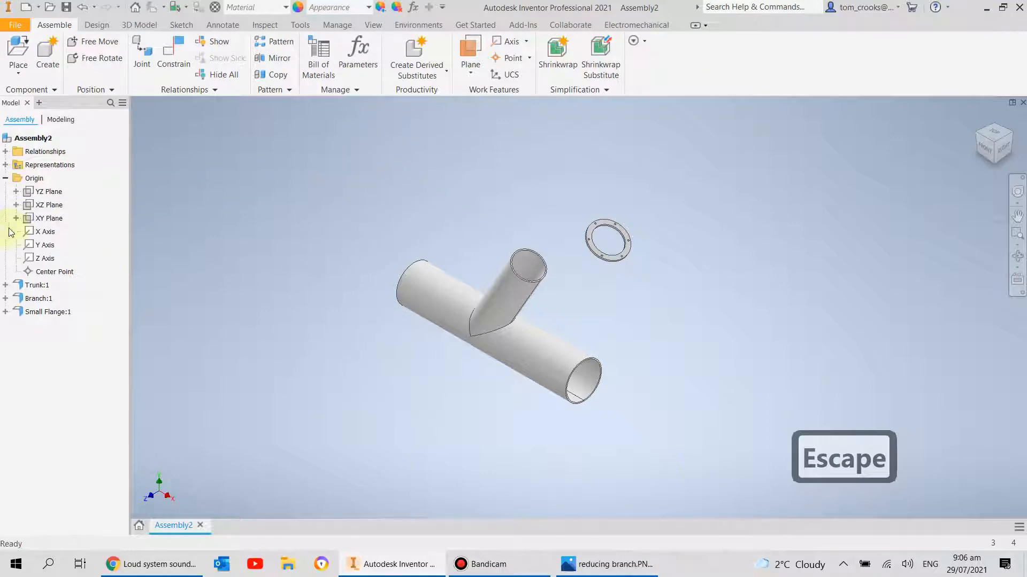
- Constrain the small flange's YZ plane to the assembly's YZ plane with the Flush solution at 0 mm offset
{"action": "left_click", "coordinate": [6, 312]}
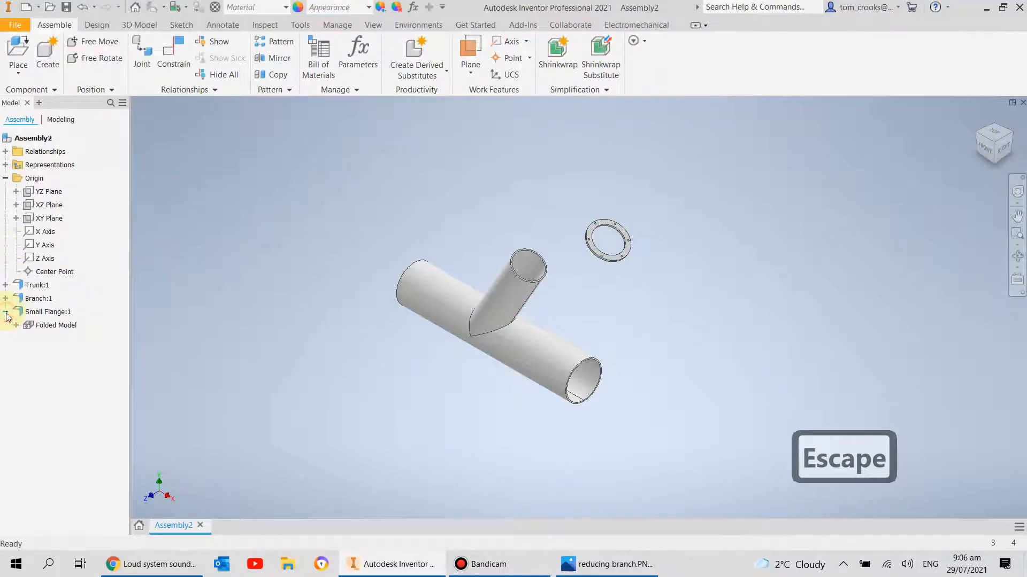
{"action": "left_click", "coordinate": [16, 326]}
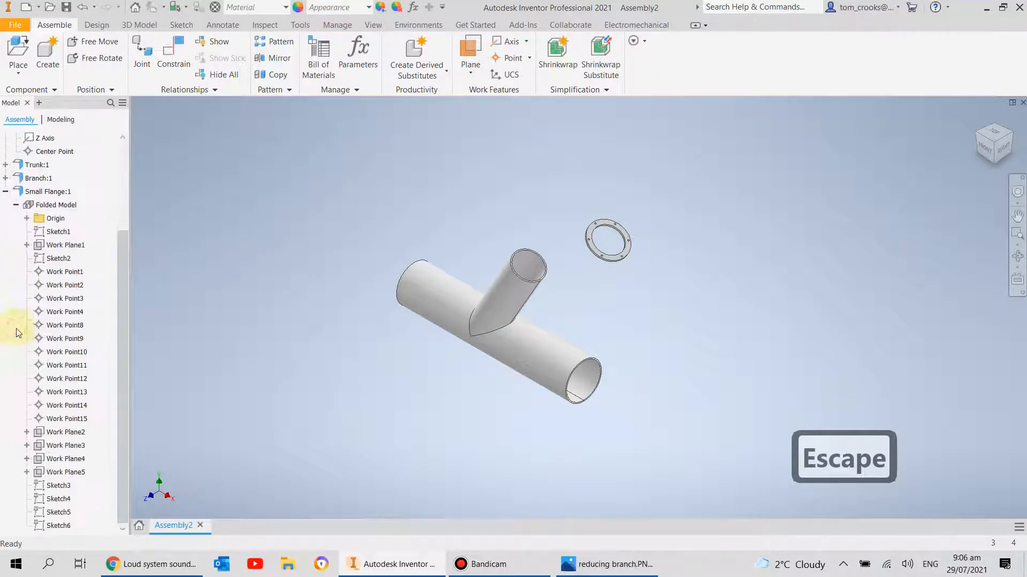
{"action": "left_click", "coordinate": [26, 218]}
{"action": "scroll", "coordinate": [33, 218], "scroll_direction": "up", "scroll_amount": 3}
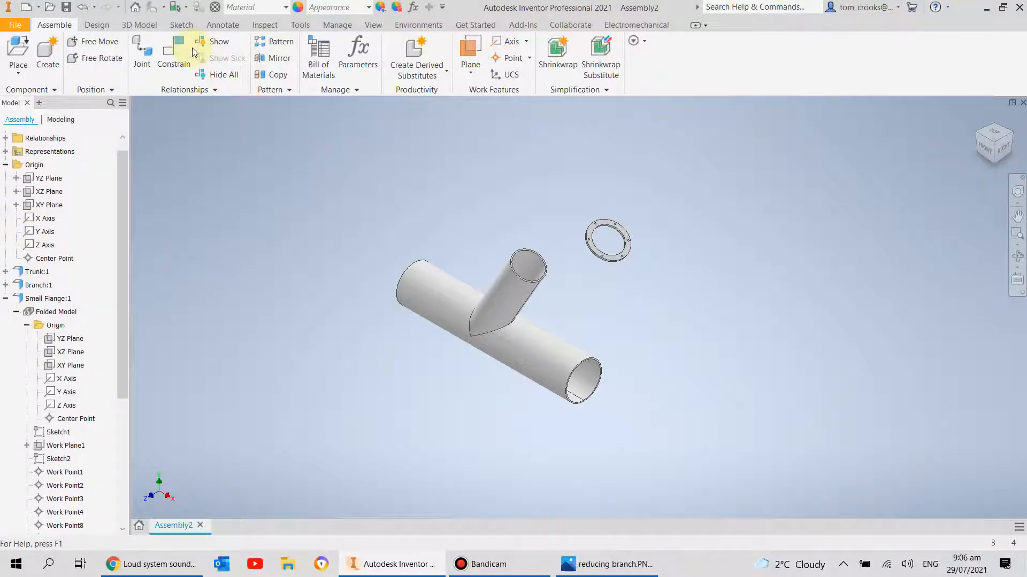
{"action": "left_click", "coordinate": [173, 51]}
{"action": "left_click", "coordinate": [49, 178]}
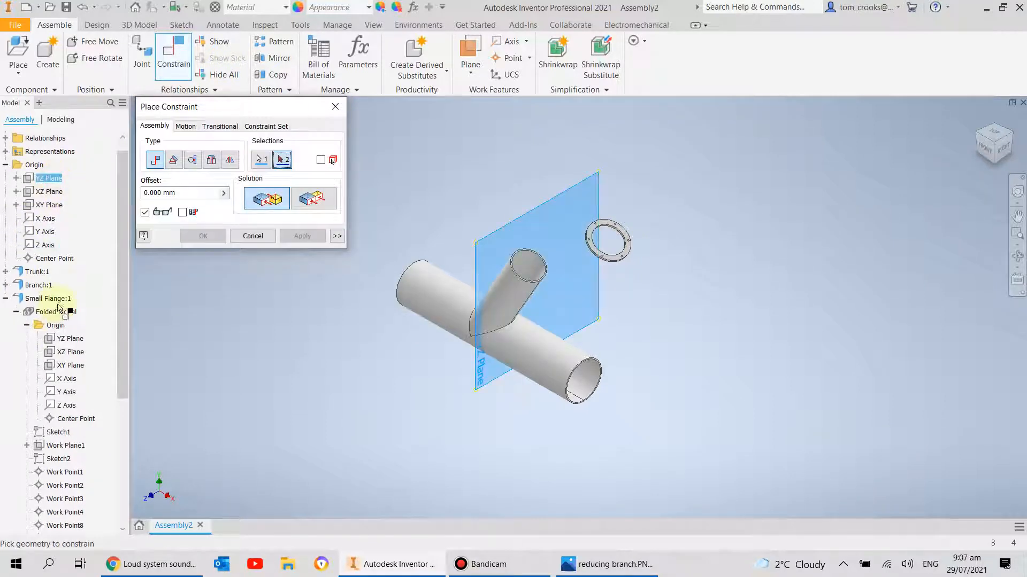
{"action": "left_click", "coordinate": [69, 339]}
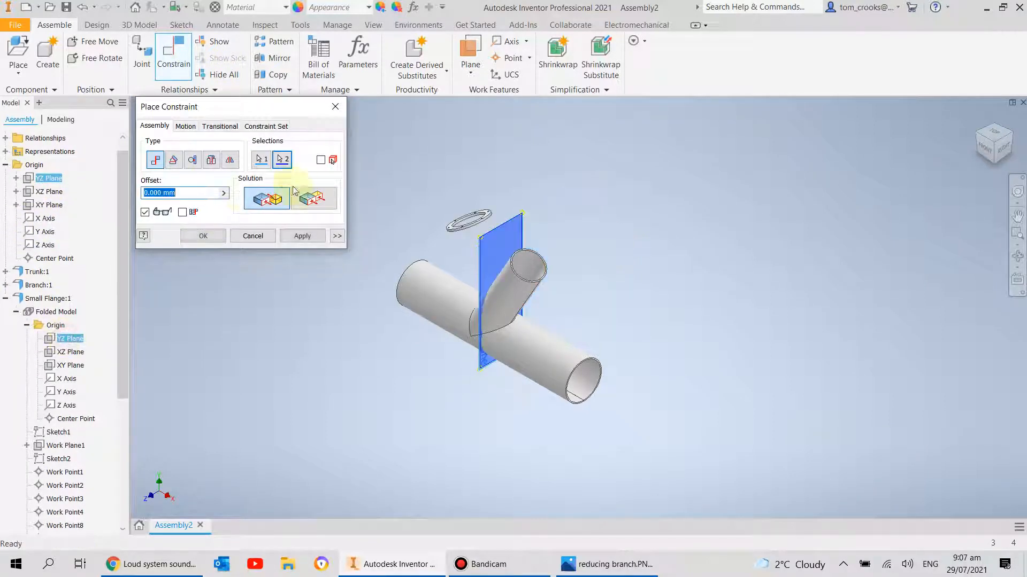
{"action": "left_click", "coordinate": [314, 198]}
{"action": "left_click", "coordinate": [303, 236]}
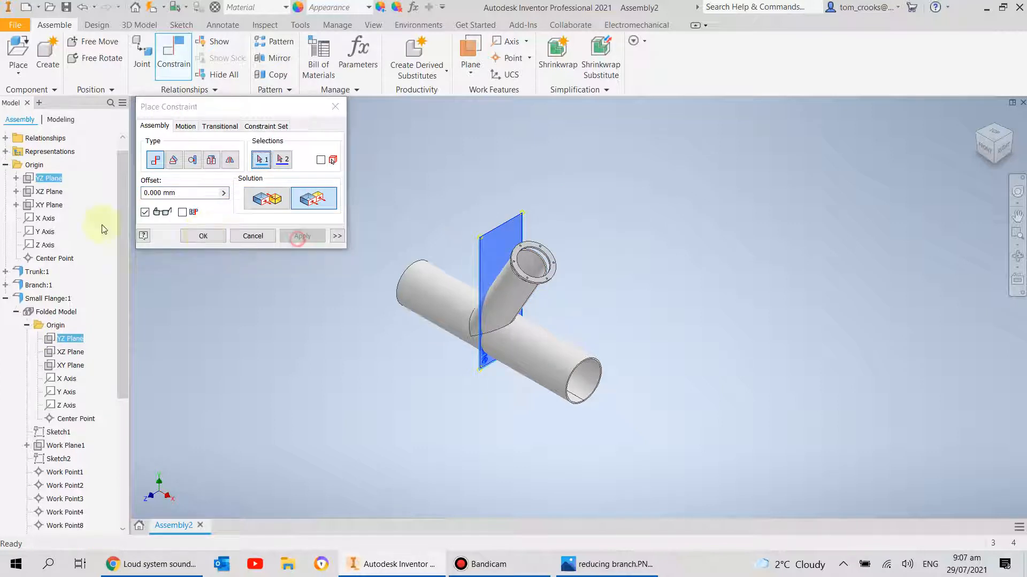
- Constrain the small flange's XZ and XY planes flush with the matching assembly origin planes at 0 mm offset
{"action": "left_click", "coordinate": [49, 192]}
{"action": "left_click", "coordinate": [66, 353]}
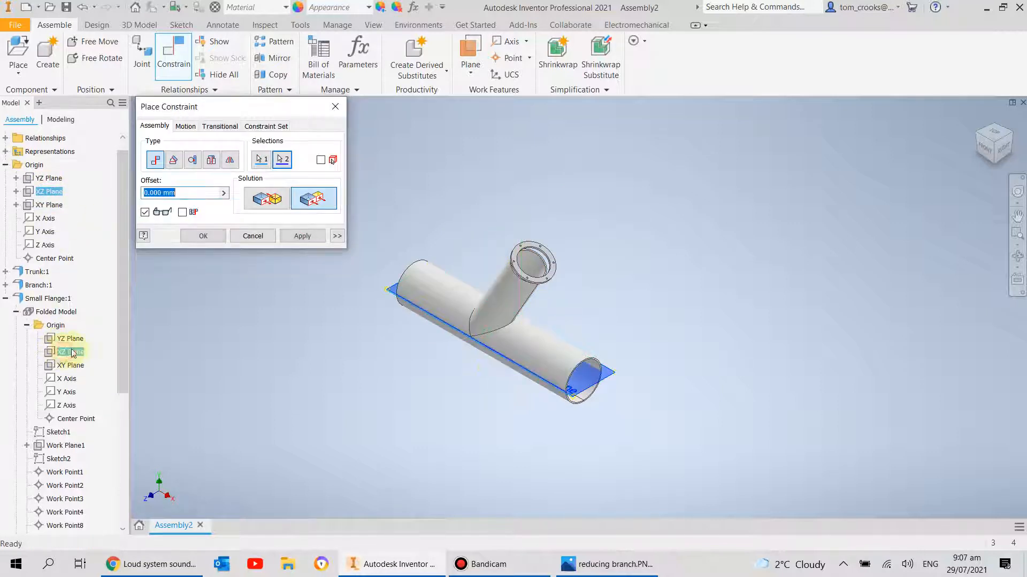
{"action": "left_click", "coordinate": [292, 236]}
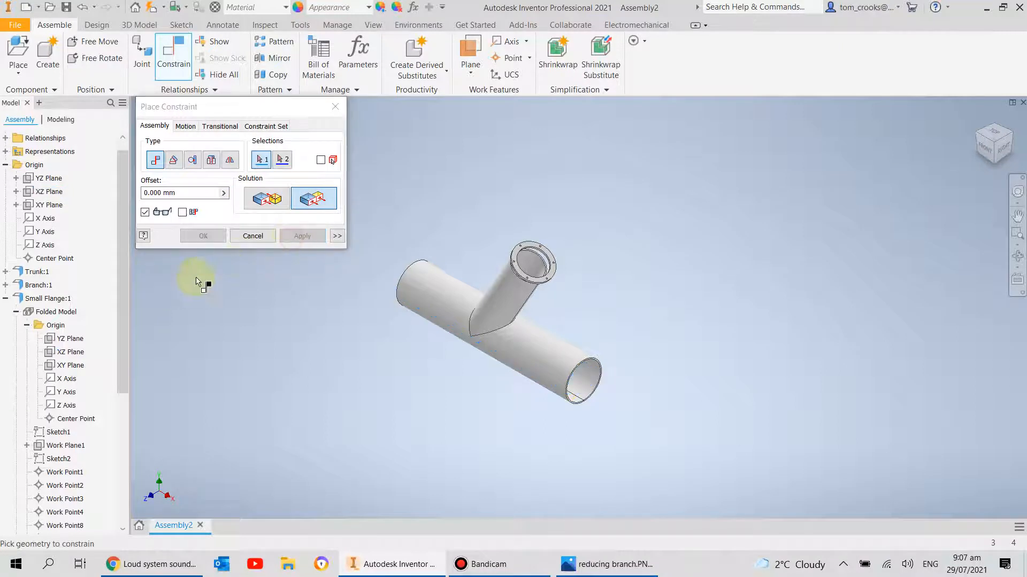
{"action": "left_click", "coordinate": [48, 205]}
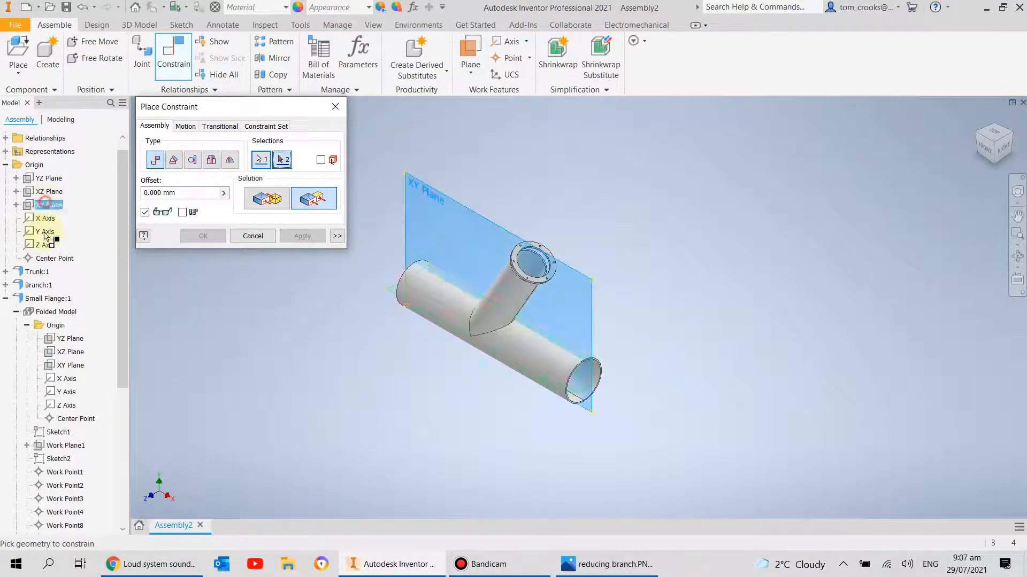
{"action": "left_click", "coordinate": [67, 365]}
{"action": "left_click", "coordinate": [304, 237]}
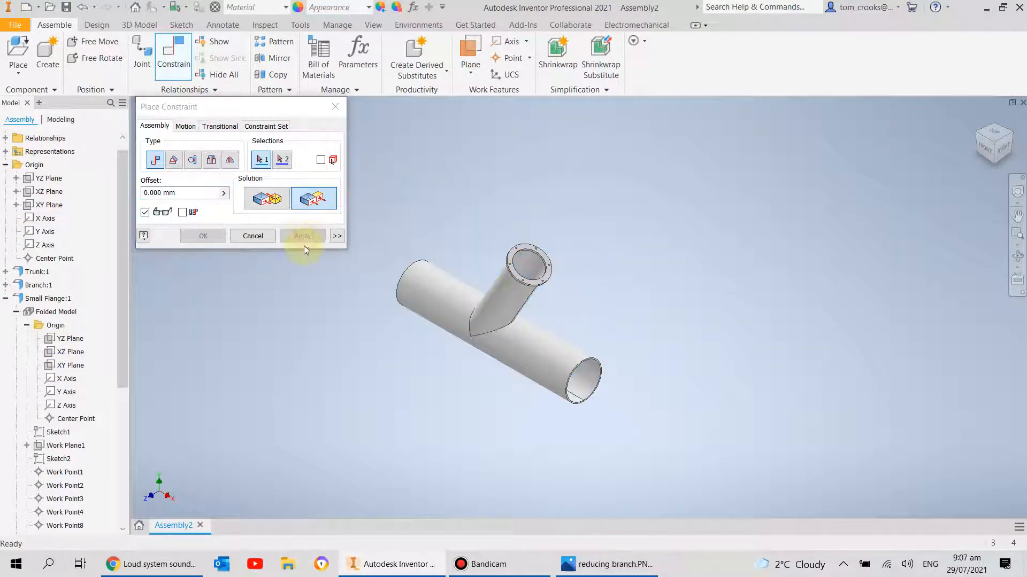
{"action": "scroll", "coordinate": [540, 316], "scroll_direction": "up", "scroll_amount": 6}
{"action": "scroll", "coordinate": [385, 302], "scroll_direction": "down", "scroll_amount": 8}
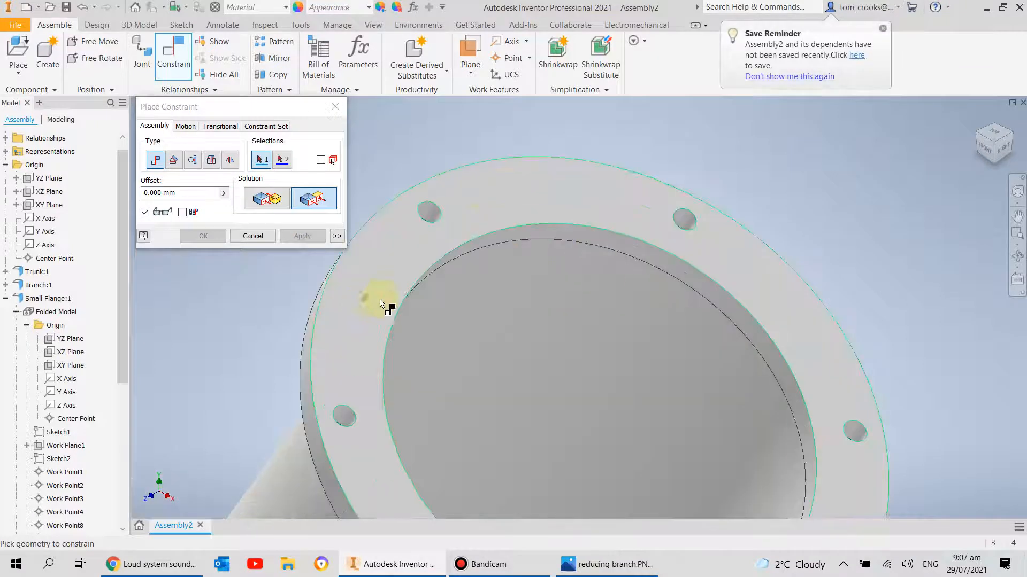
{"action": "key", "text": "Escape"}
- Finish constraining the small flange and make the assembly's XY origin plane visible
{"action": "scroll", "coordinate": [316, 348], "scroll_direction": "down", "scroll_amount": 2}
{"action": "middle_click_drag", "start_coordinate": [292, 352], "coordinate": [155, 274], "text": "shift"}
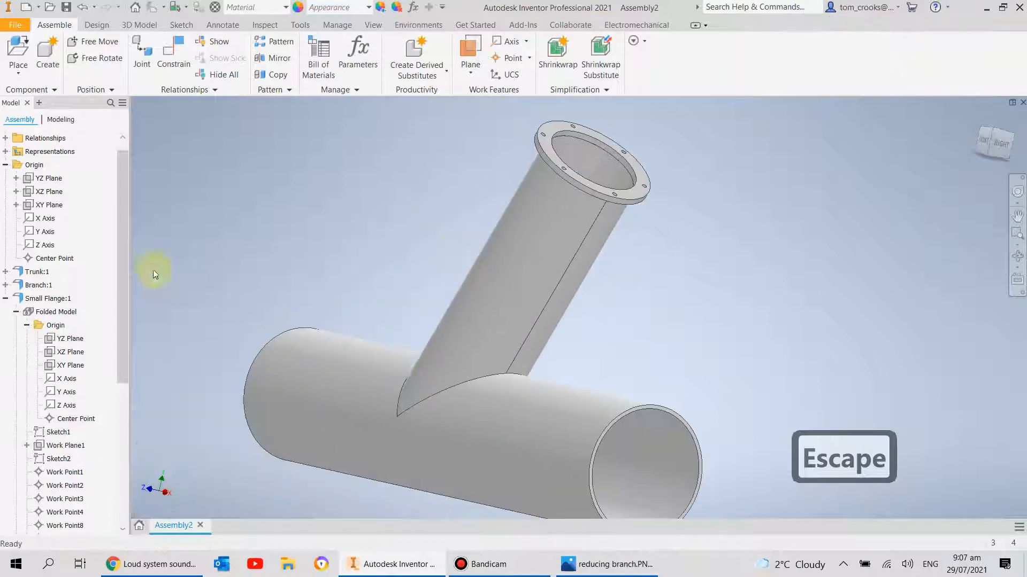
{"action": "left_click", "coordinate": [5, 298]}
{"action": "scroll", "coordinate": [225, 343], "scroll_direction": "down", "scroll_amount": 3}
{"action": "middle_click_drag", "start_coordinate": [218, 341], "coordinate": [325, 341]}
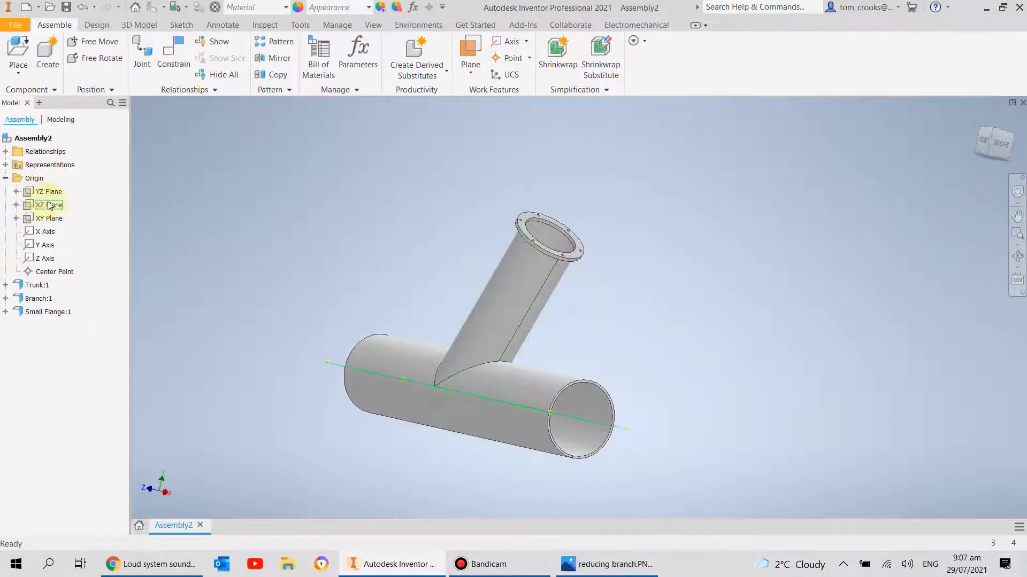
{"action": "left_click", "coordinate": [17, 205]}
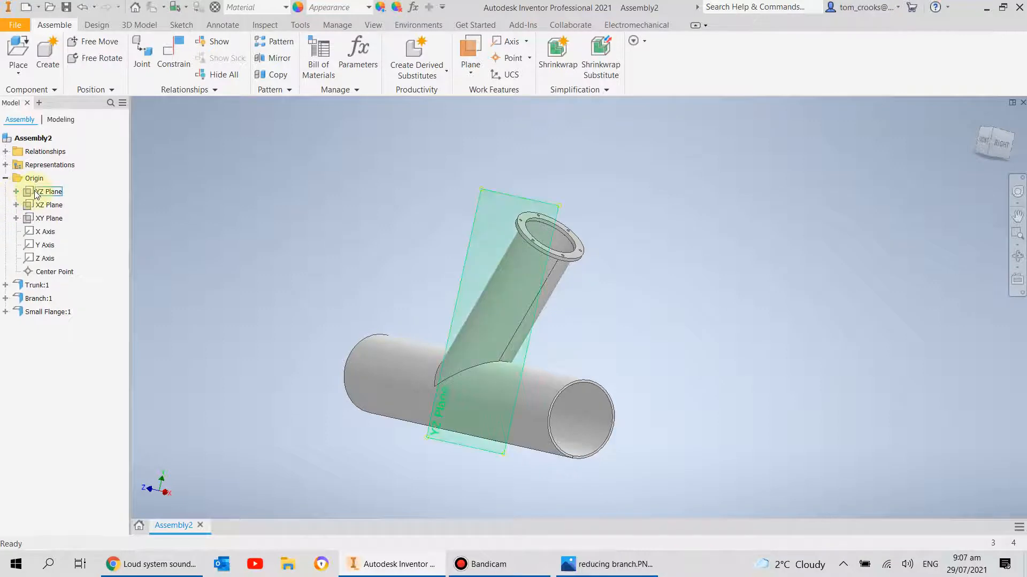
{"action": "left_click", "coordinate": [56, 219]}
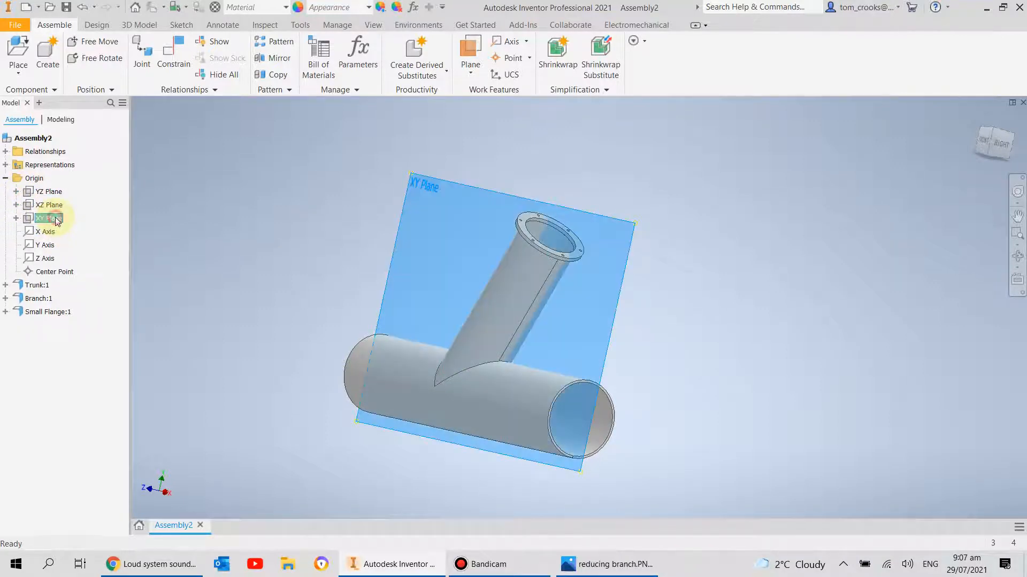
{"action": "right_click", "coordinate": [55, 219]}
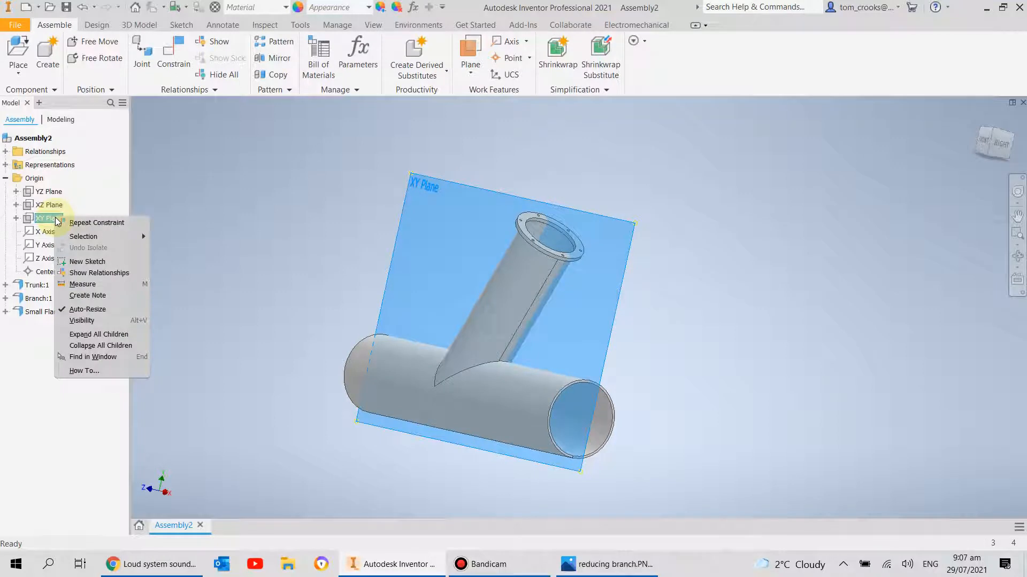
{"action": "left_click", "coordinate": [82, 321]}
{"action": "left_click", "coordinate": [995, 143]}
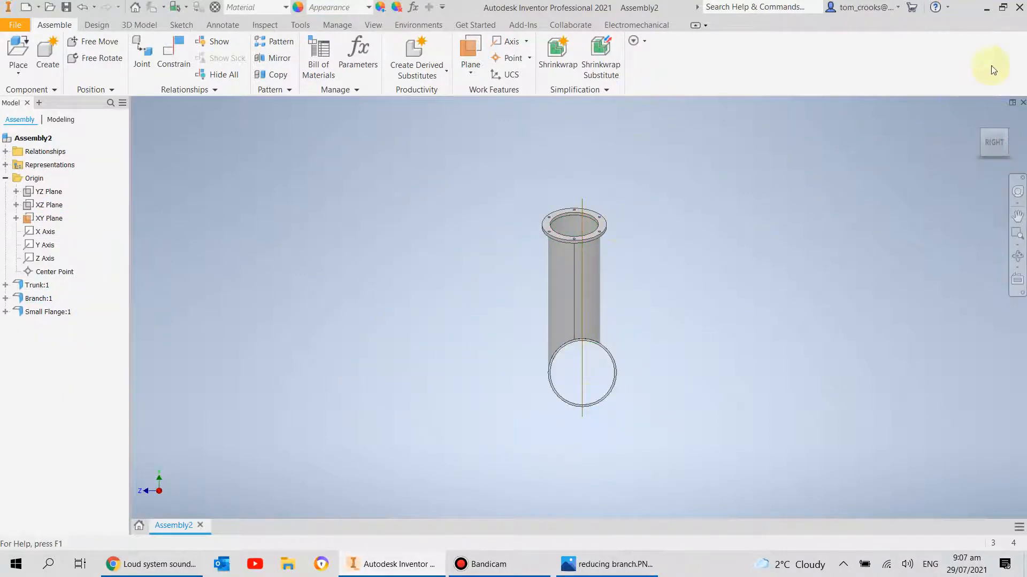
{"action": "left_click", "coordinate": [980, 129]}
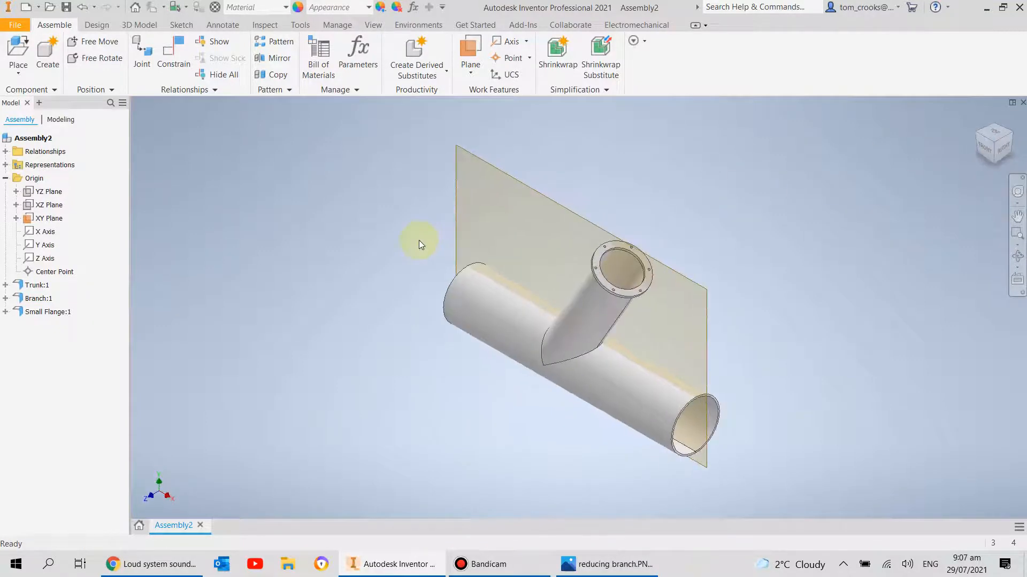
- Place two instances of the Large Flange part from the Reducing Branch folder, one beside each end of the trunk
{"action": "left_click", "coordinate": [18, 50]}
{"action": "left_click", "coordinate": [481, 232]}
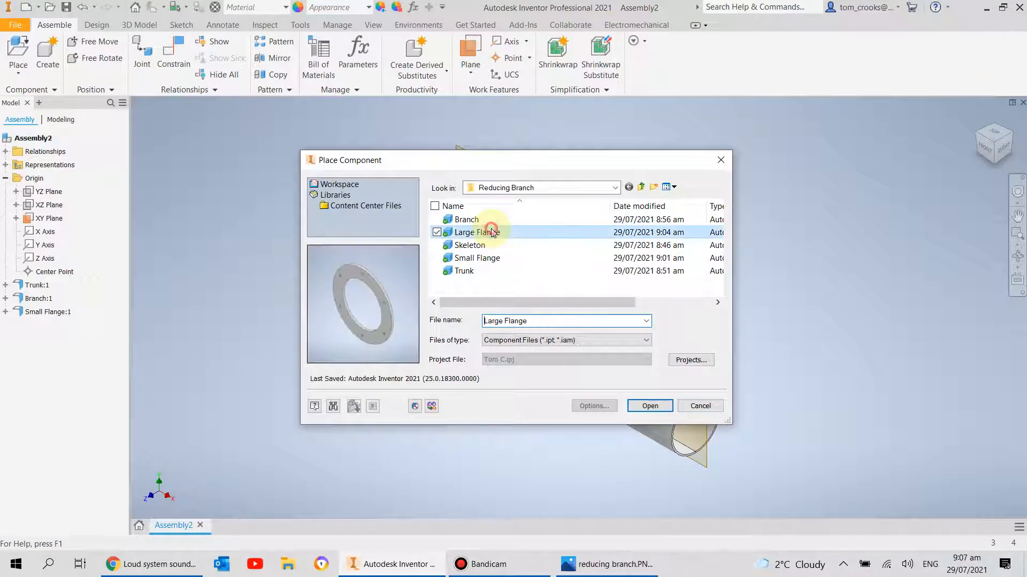
{"action": "left_click", "coordinate": [646, 406]}
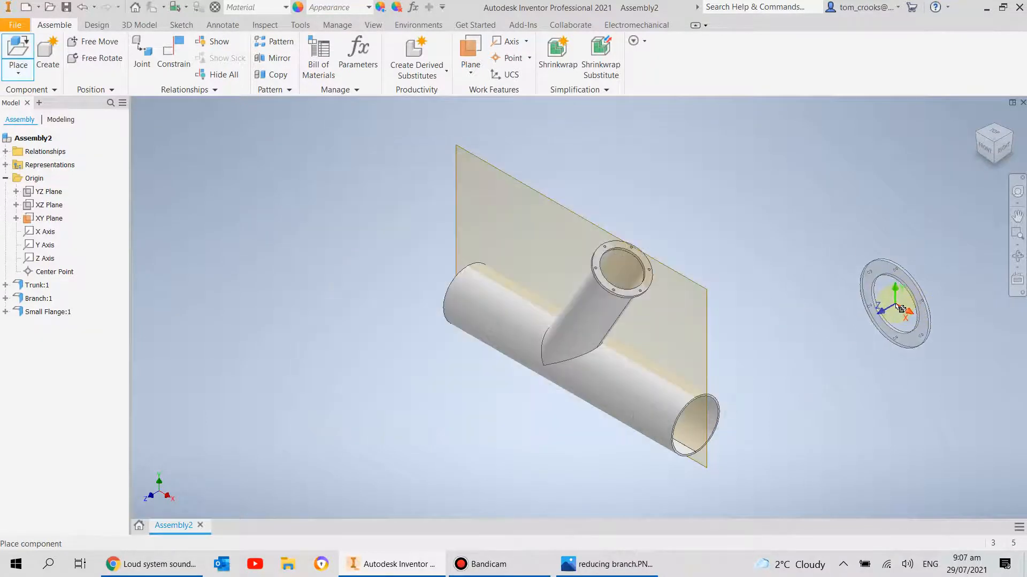
{"action": "left_click", "coordinate": [897, 306]}
{"action": "left_click", "coordinate": [323, 188]}
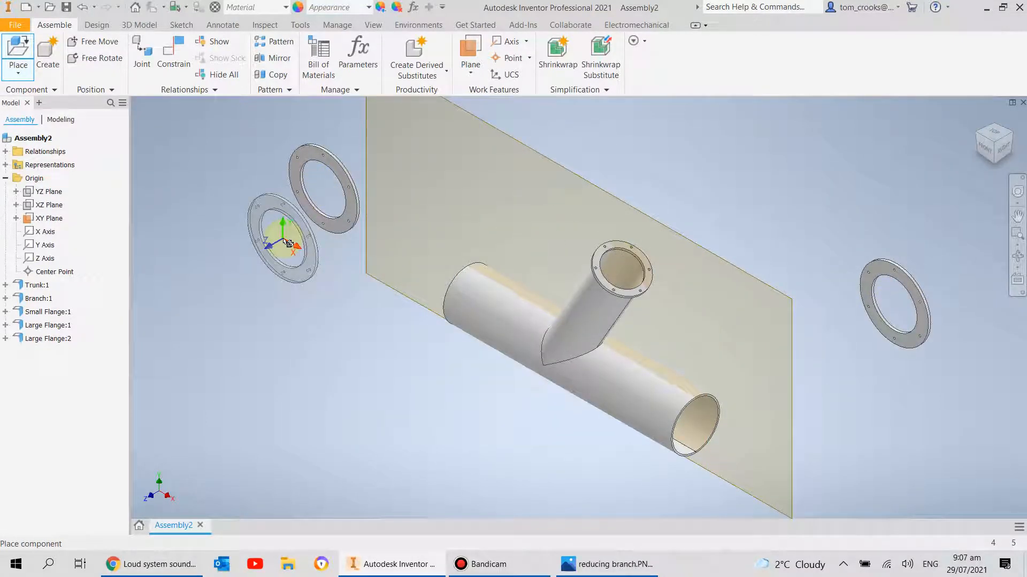
{"action": "key", "text": "Escape"}
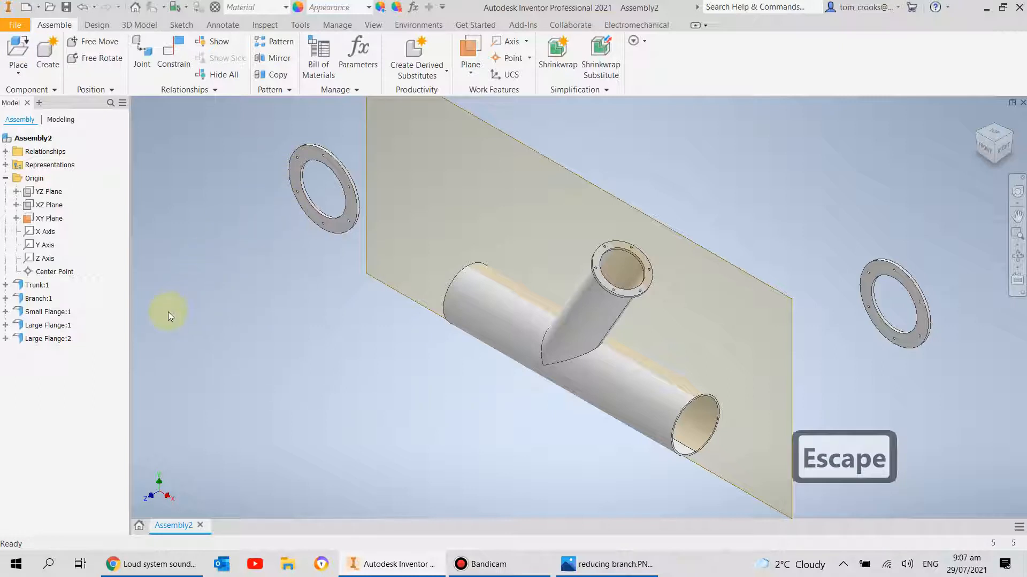
- Mate the flat face of Large Flange:1 to the nearest end face of the trunk at 0 mm offset
{"action": "left_click", "coordinate": [175, 56]}
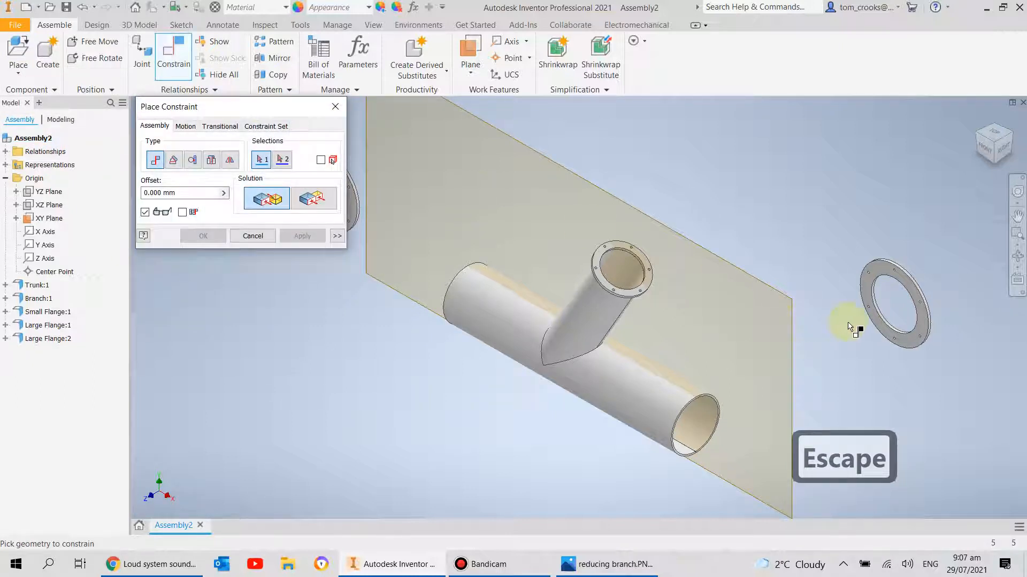
{"action": "scroll", "coordinate": [854, 324], "scroll_direction": "up", "scroll_amount": 4}
{"action": "left_click", "coordinate": [912, 214]}
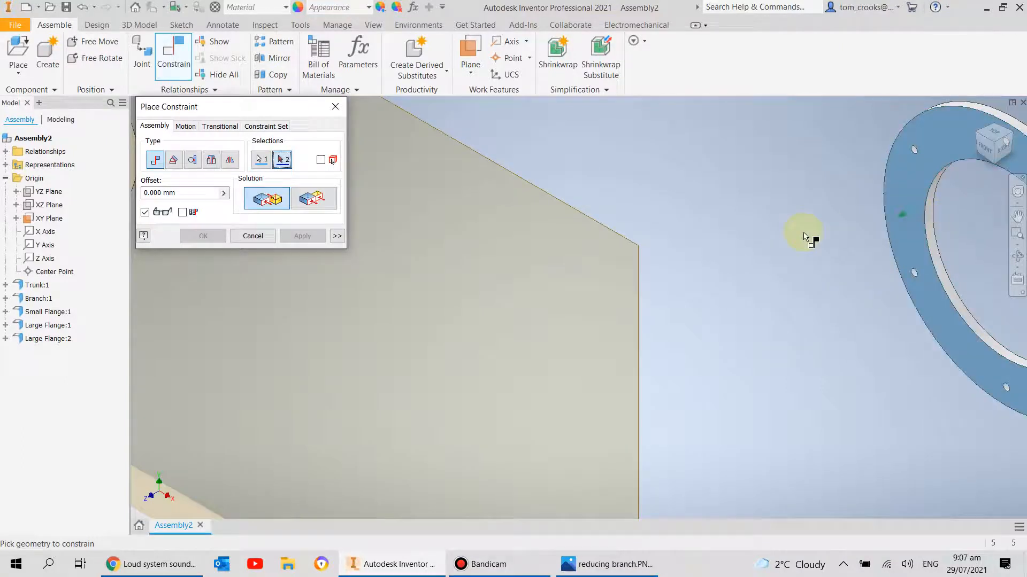
{"action": "scroll", "coordinate": [807, 232], "scroll_direction": "down", "scroll_amount": 4}
{"action": "scroll", "coordinate": [642, 370], "scroll_direction": "up", "scroll_amount": 5}
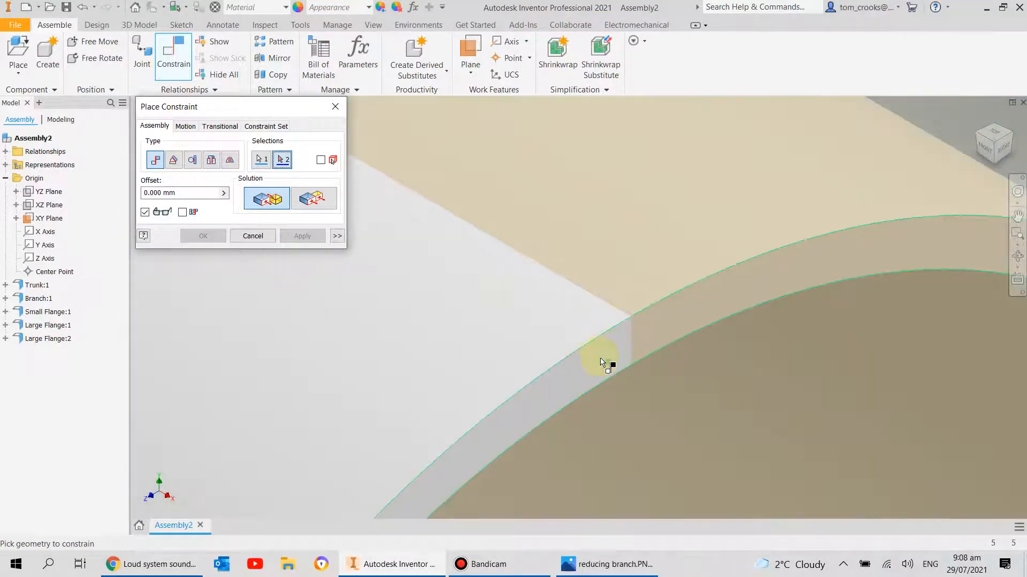
{"action": "left_click", "coordinate": [599, 360]}
{"action": "scroll", "coordinate": [599, 358], "scroll_direction": "down", "scroll_amount": 5}
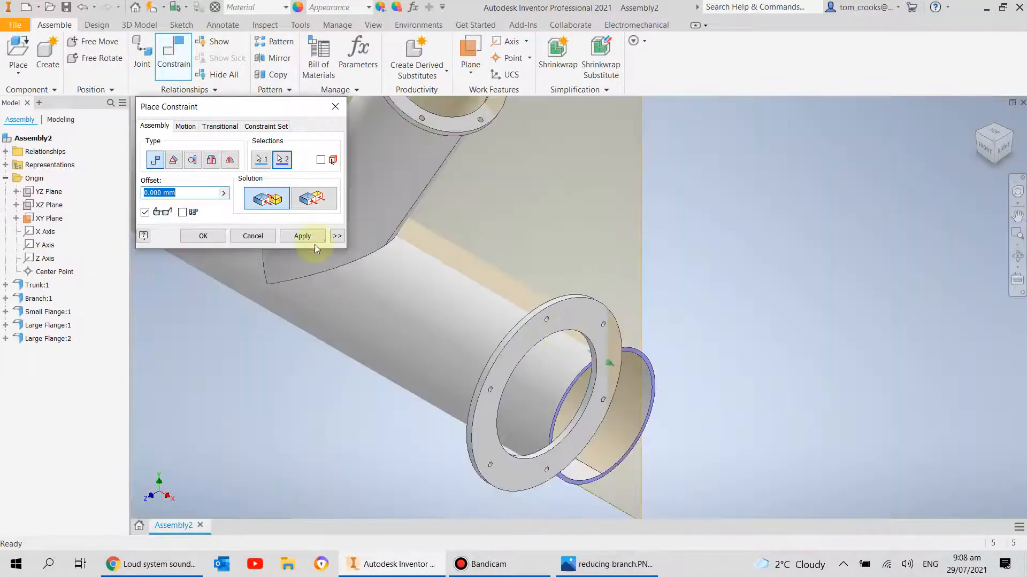
{"action": "left_click", "coordinate": [308, 236]}
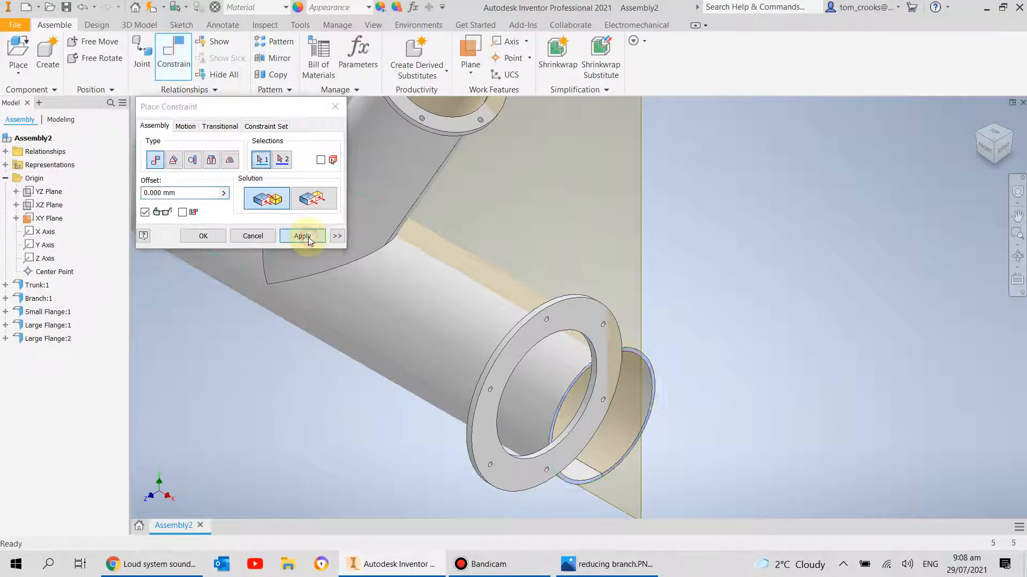
- Mate the bore axis of Large Flange:1 to the trunk's centre axis at 0 mm offset
{"action": "scroll", "coordinate": [556, 386], "scroll_direction": "up", "scroll_amount": 4}
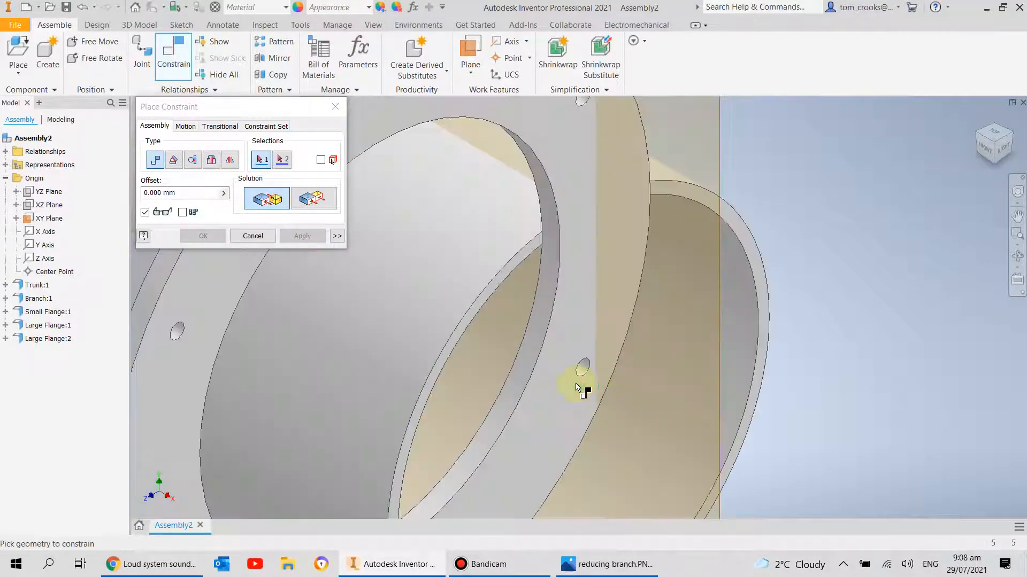
{"action": "left_click", "coordinate": [531, 353]}
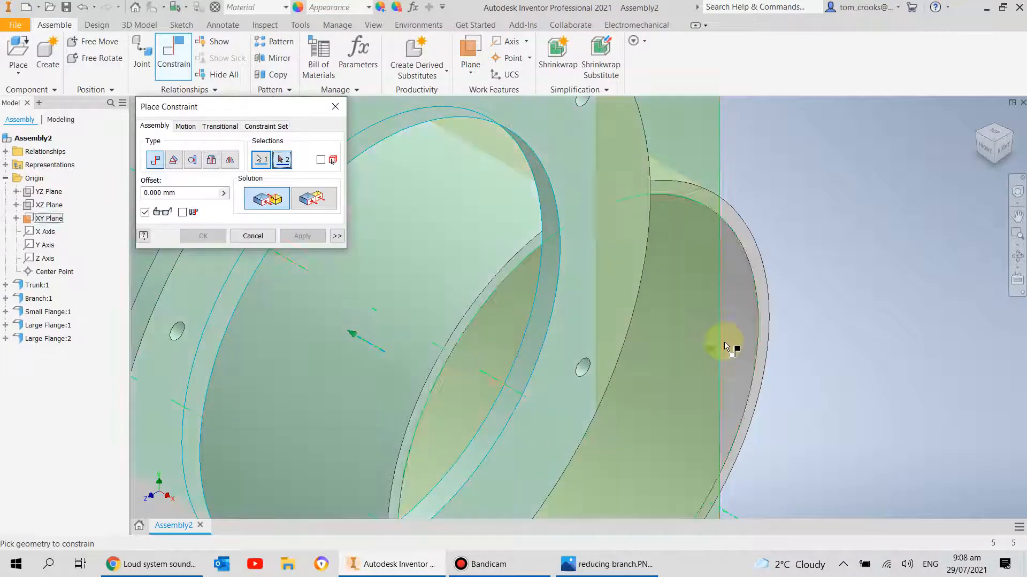
{"action": "left_click", "coordinate": [741, 335]}
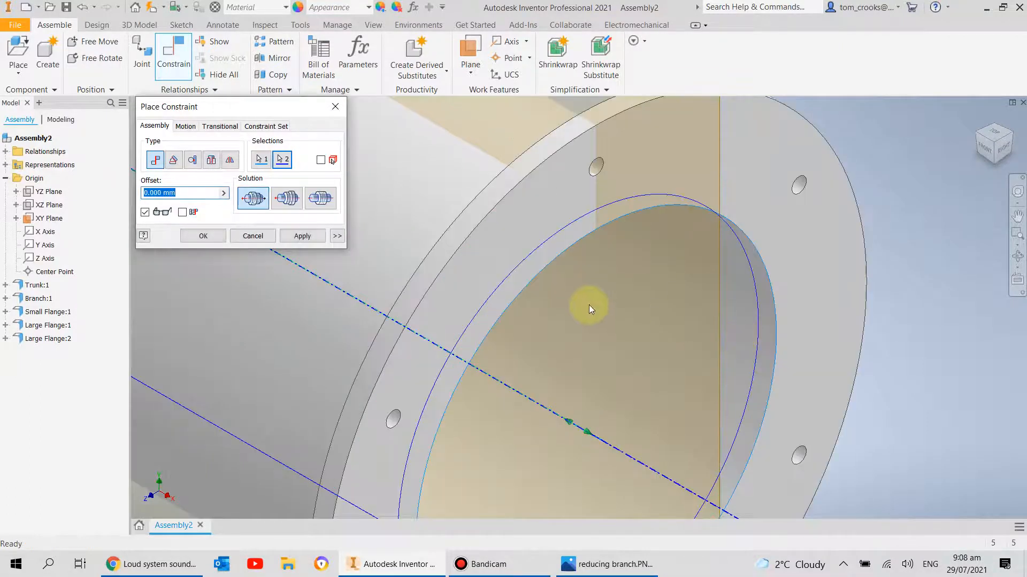
{"action": "scroll", "coordinate": [589, 306], "scroll_direction": "down", "scroll_amount": 5}
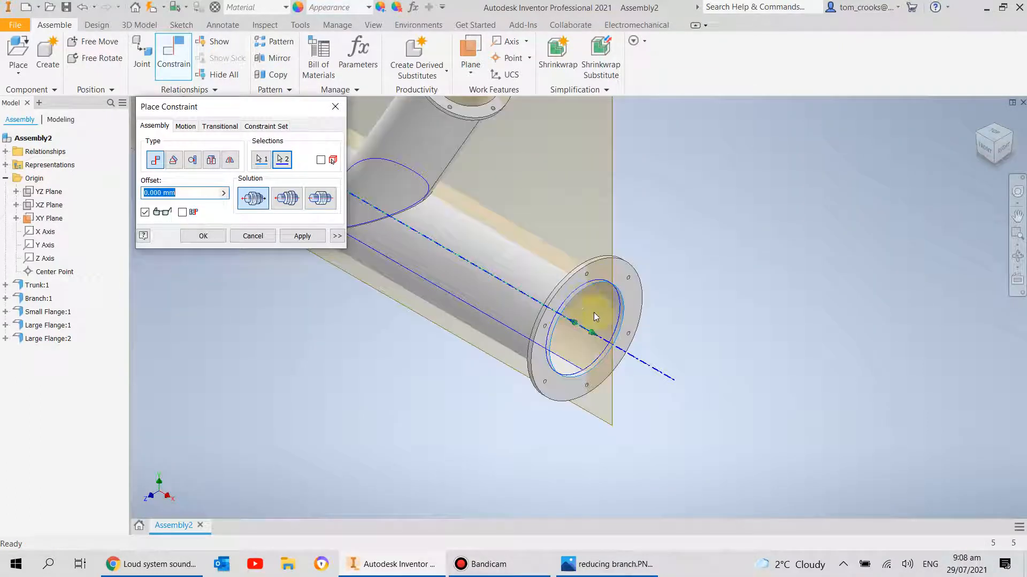
{"action": "left_click", "coordinate": [302, 236]}
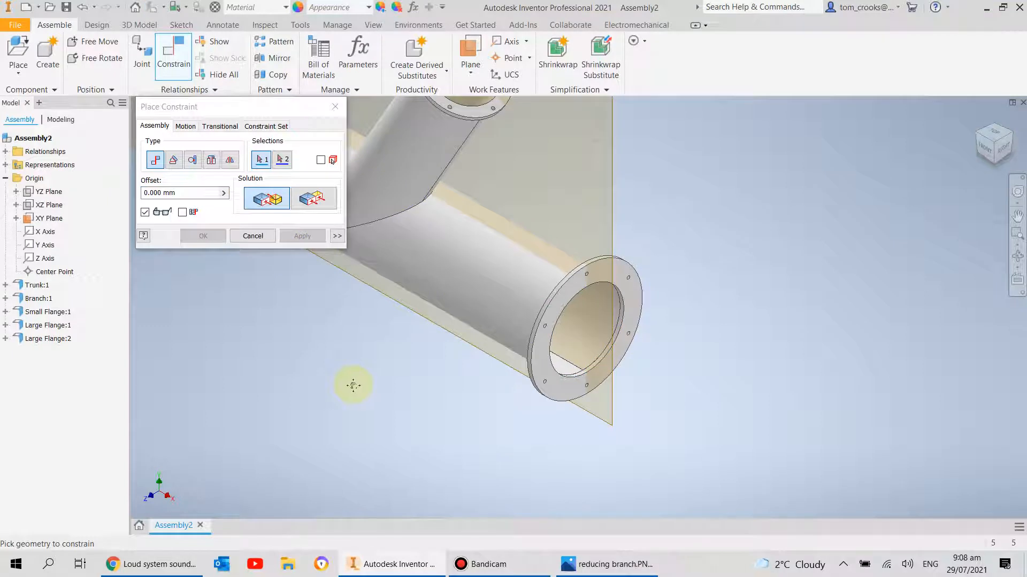
{"action": "middle_click_drag", "start_coordinate": [354, 388], "coordinate": [412, 401]}
{"action": "key", "text": "Escape"}
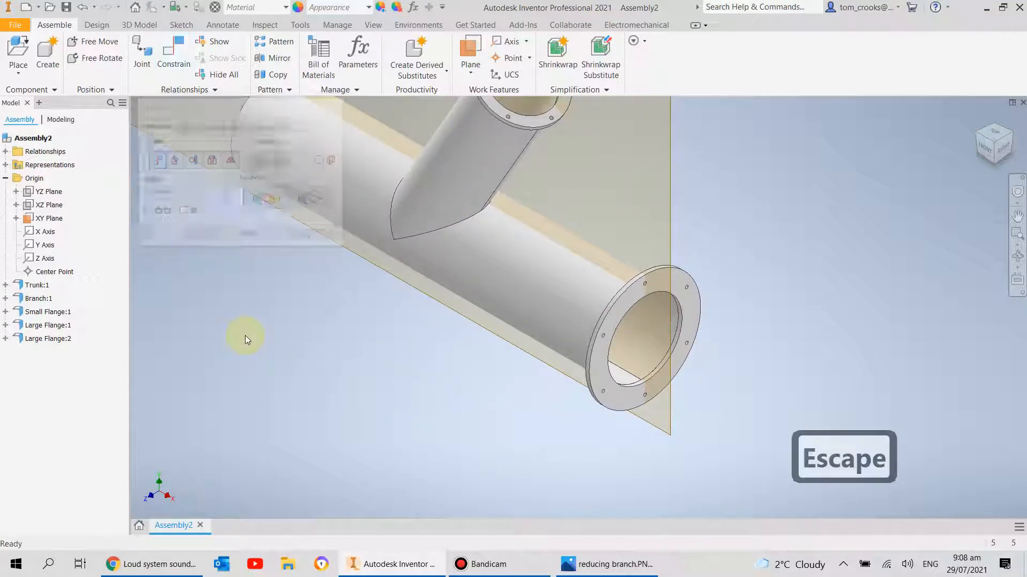
- Make the YZ origin plane of Large Flange:1 visible
{"action": "left_click", "coordinate": [6, 326]}
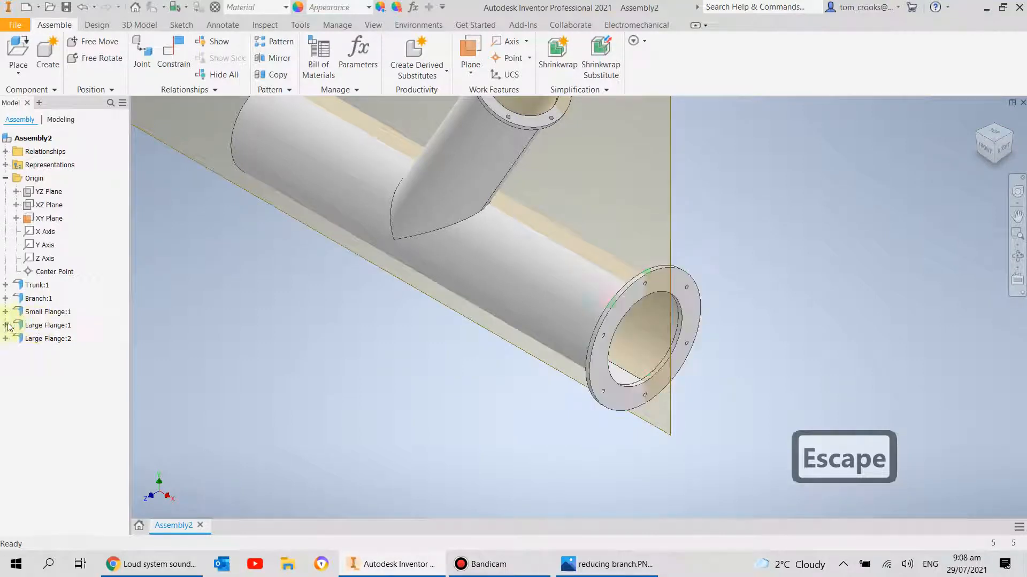
{"action": "left_click", "coordinate": [17, 339]}
{"action": "left_click", "coordinate": [27, 352]}
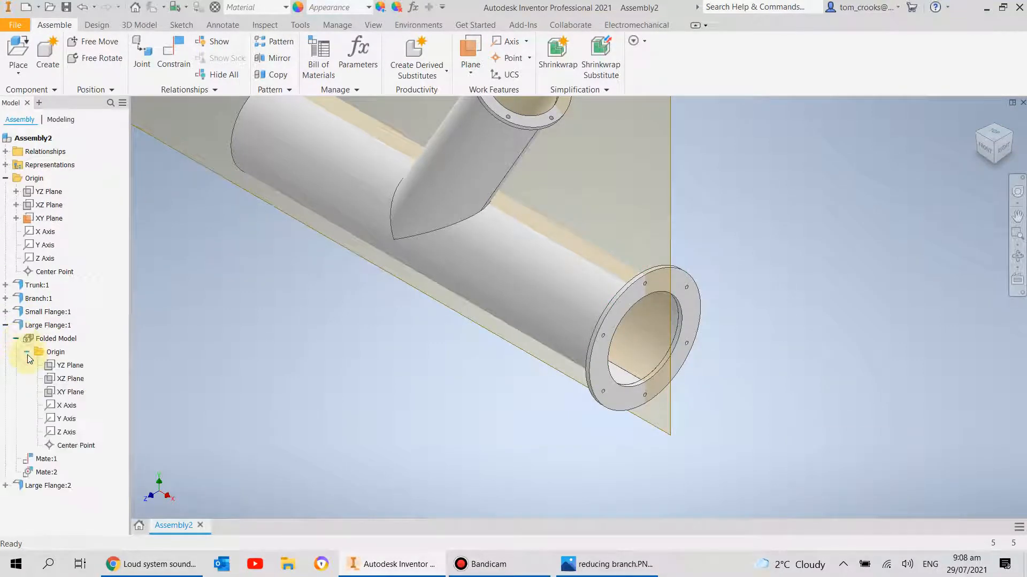
{"action": "left_click", "coordinate": [68, 367]}
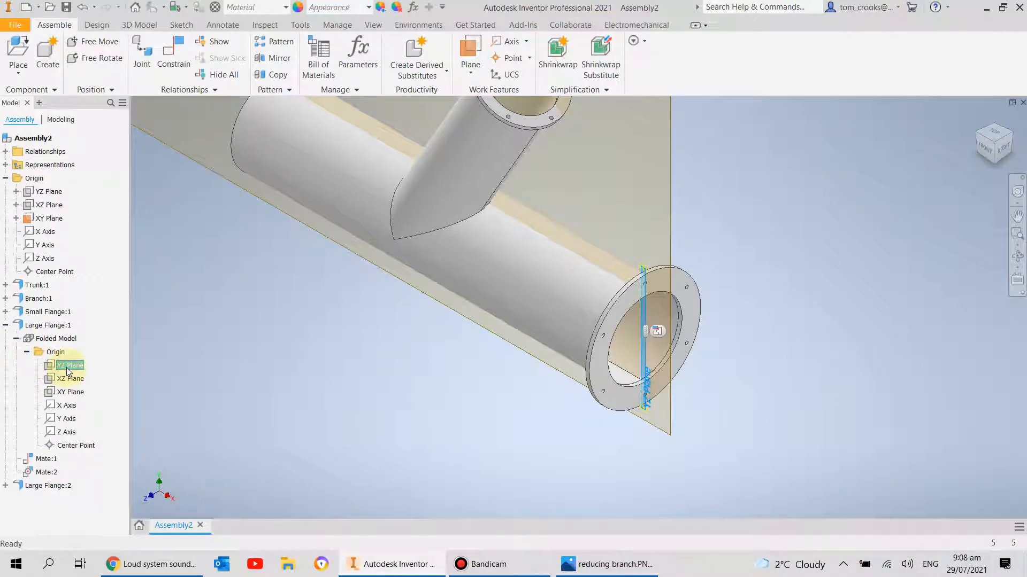
{"action": "right_click", "coordinate": [67, 368]}
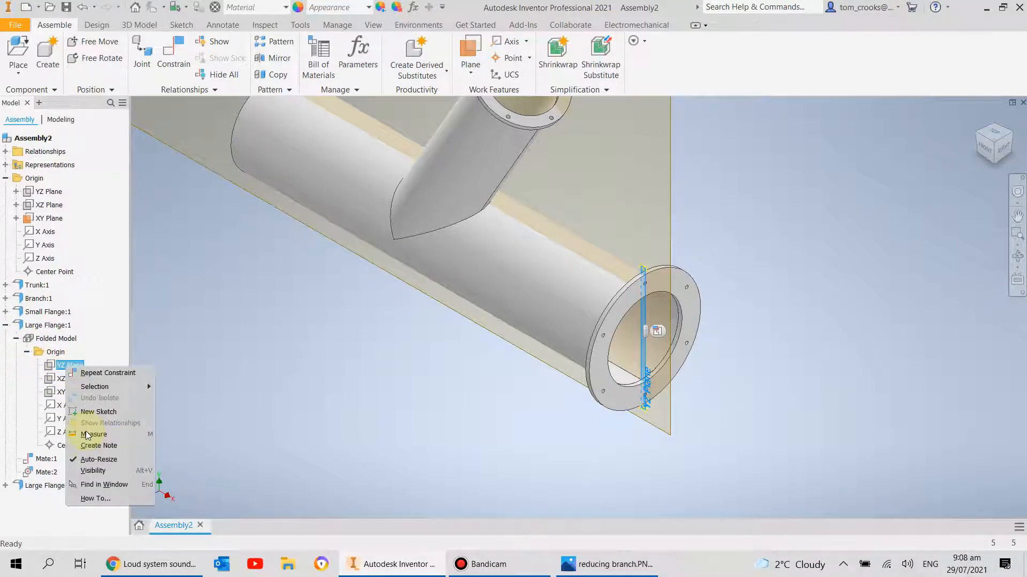
{"action": "left_click", "coordinate": [87, 471]}
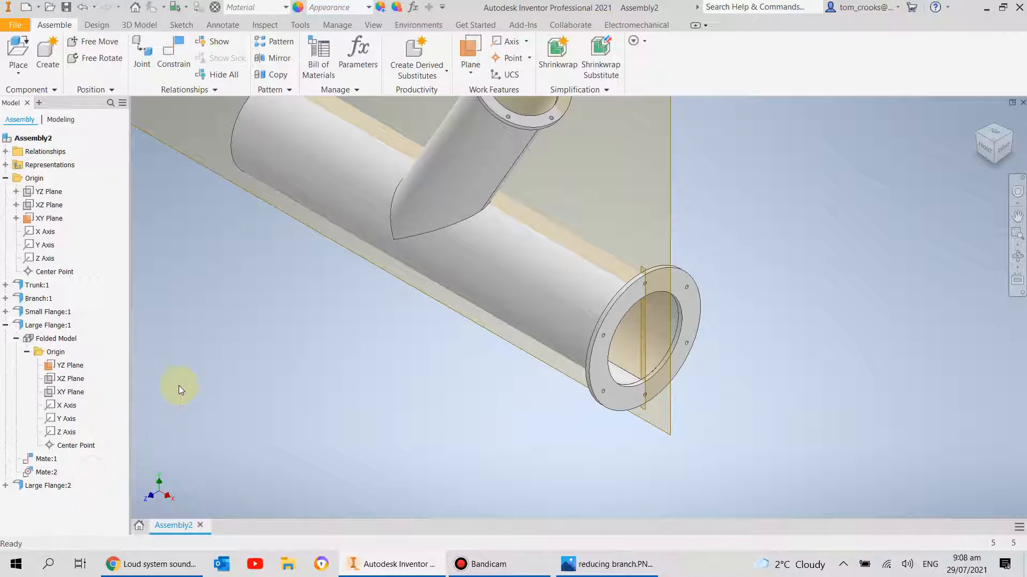
- Constrain the YZ plane of Large Flange:1 to the assembly's XY plane with the Flush solution at 0 mm offset
{"action": "left_click", "coordinate": [174, 56]}
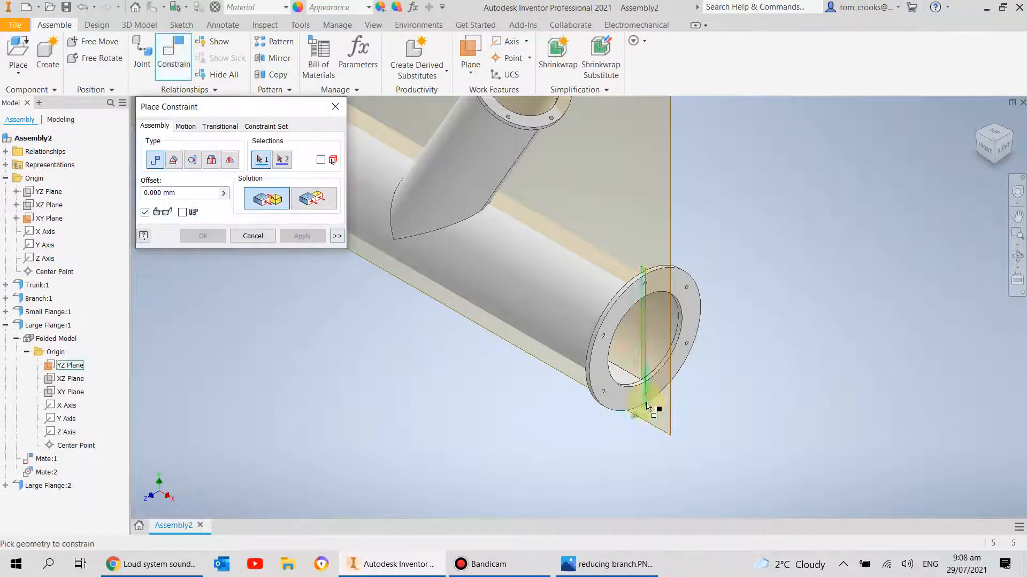
{"action": "scroll", "coordinate": [637, 344], "scroll_direction": "up", "scroll_amount": 3}
{"action": "left_click", "coordinate": [641, 345]}
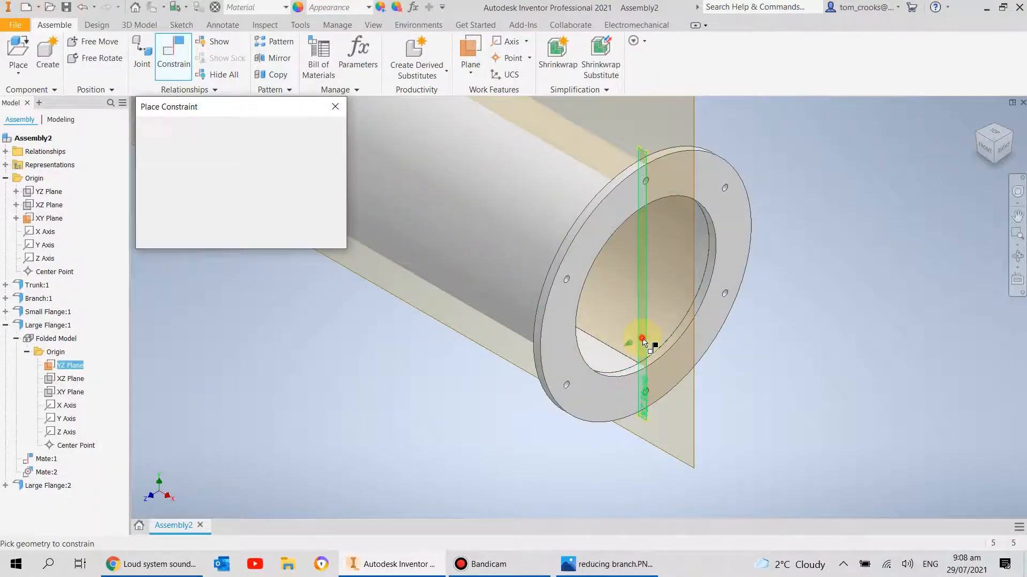
{"action": "left_click", "coordinate": [691, 293]}
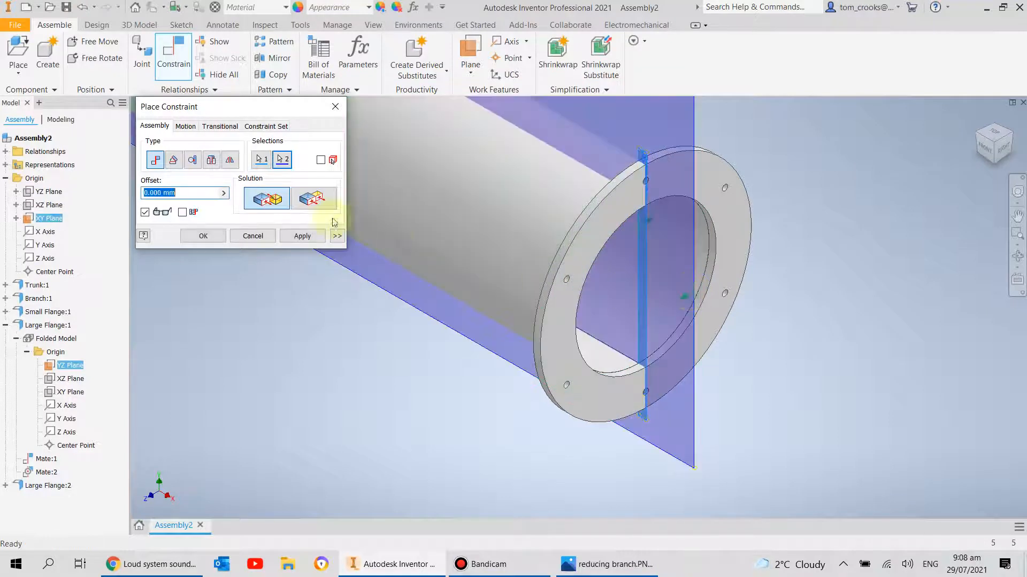
{"action": "left_click", "coordinate": [314, 199]}
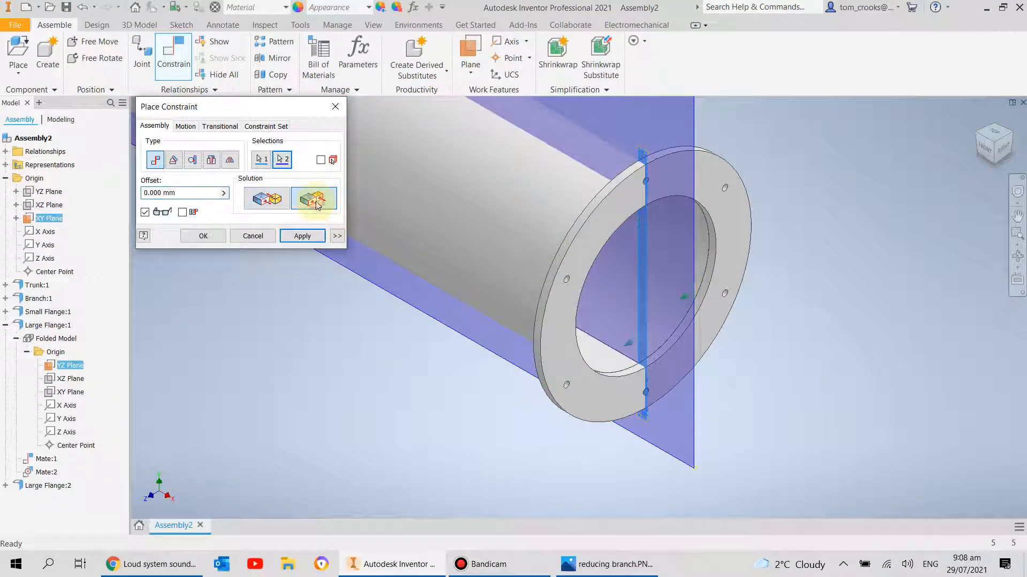
{"action": "left_click", "coordinate": [303, 236]}
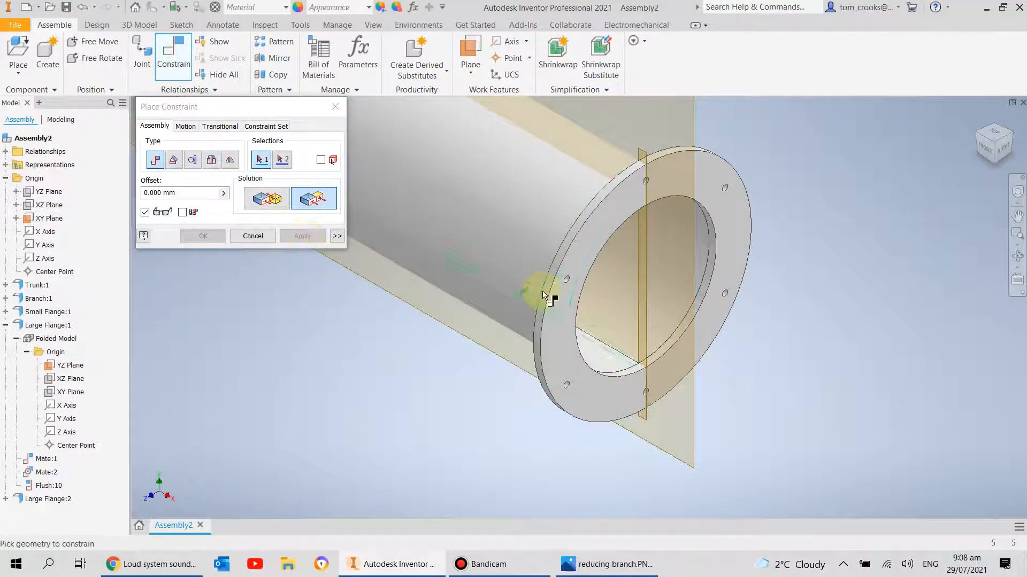
{"action": "key", "text": "Escape"}
- Check that Large Flange:1 is held in place and hide its YZ origin plane
{"action": "left_click", "coordinate": [556, 343]}
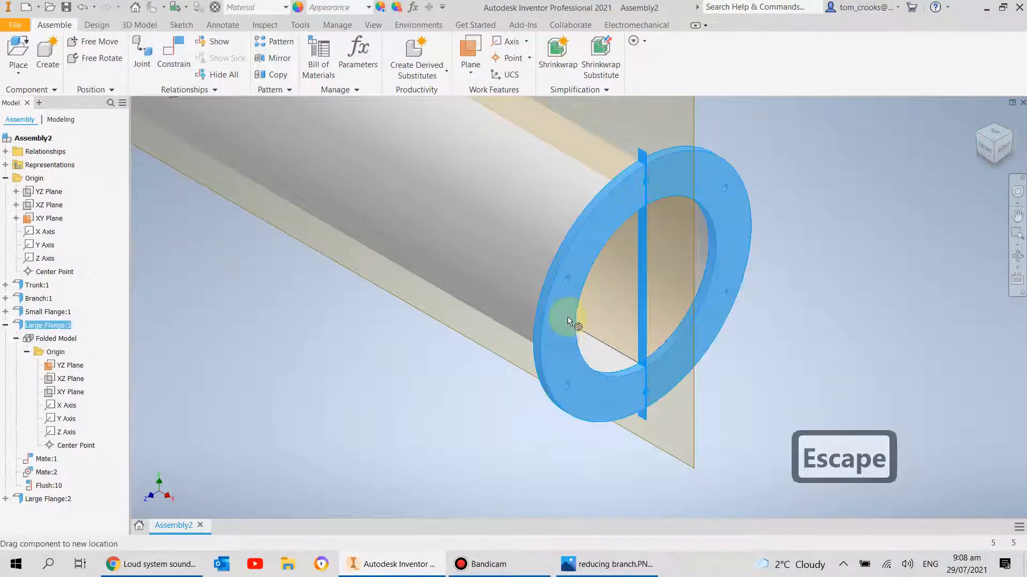
{"action": "left_click", "coordinate": [60, 367]}
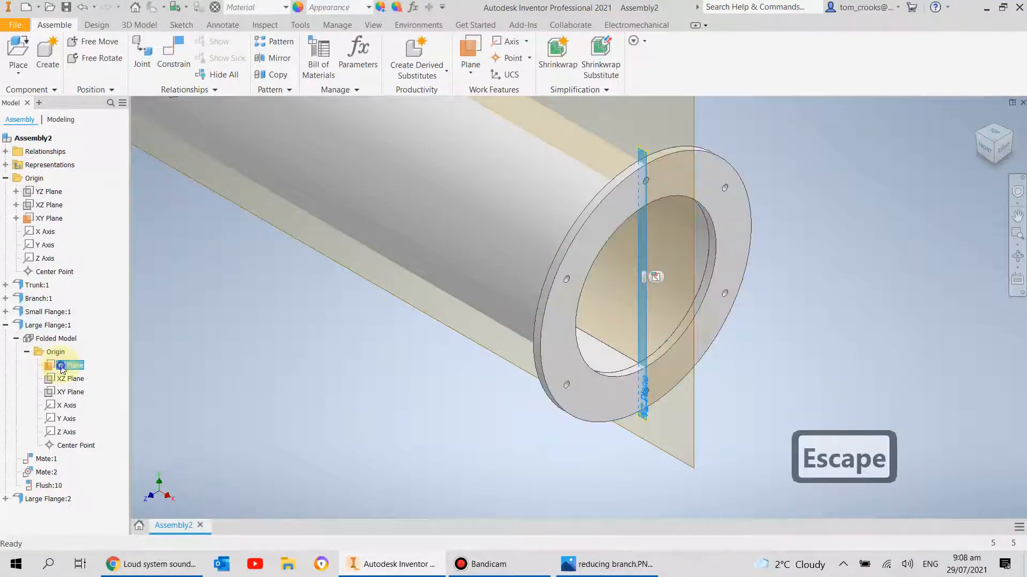
{"action": "right_click", "coordinate": [61, 367]}
{"action": "left_click", "coordinate": [87, 469]}
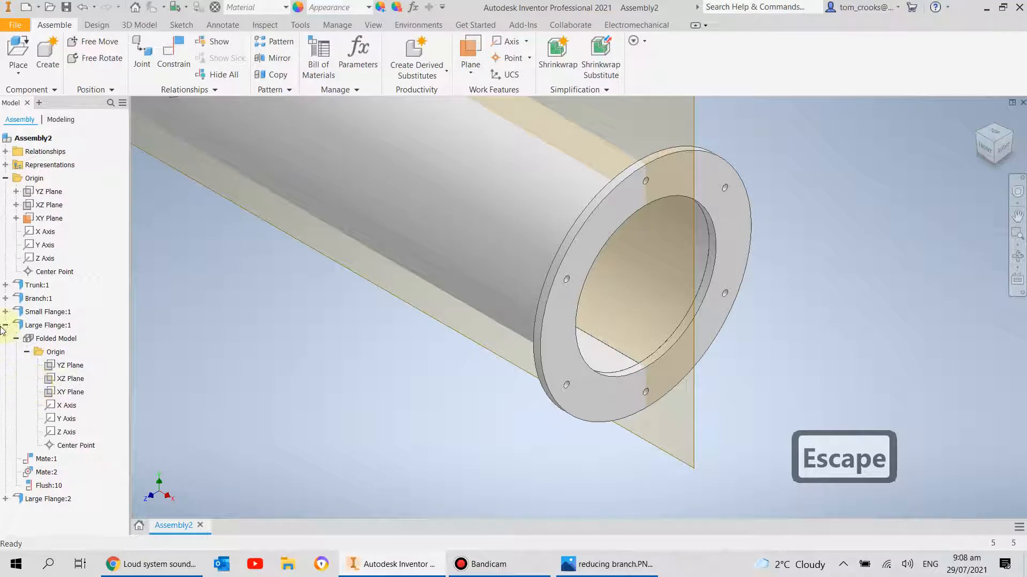
- Mate the flat face of Large Flange:2 to the trunk's open end face at 0 mm offset
{"action": "left_click", "coordinate": [7, 325]}
{"action": "scroll", "coordinate": [323, 388], "scroll_direction": "down", "scroll_amount": 5}
{"action": "middle_click_drag", "start_coordinate": [337, 388], "coordinate": [526, 390]}
{"action": "middle_click_drag", "start_coordinate": [371, 367], "coordinate": [513, 445]}
{"action": "middle_click_drag", "start_coordinate": [327, 306], "coordinate": [286, 258], "text": "shift"}
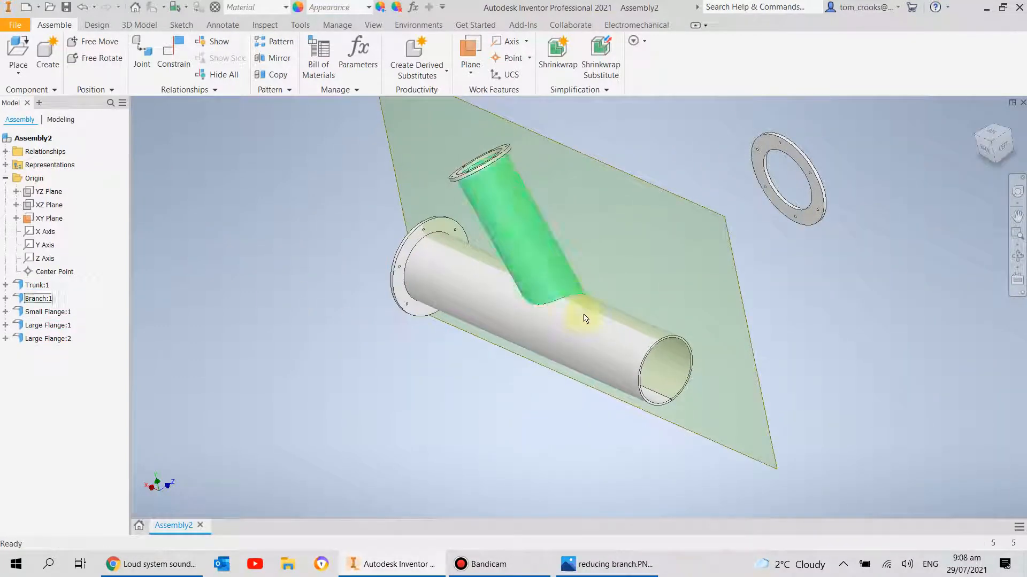
{"action": "scroll", "coordinate": [862, 210], "scroll_direction": "up", "scroll_amount": 3}
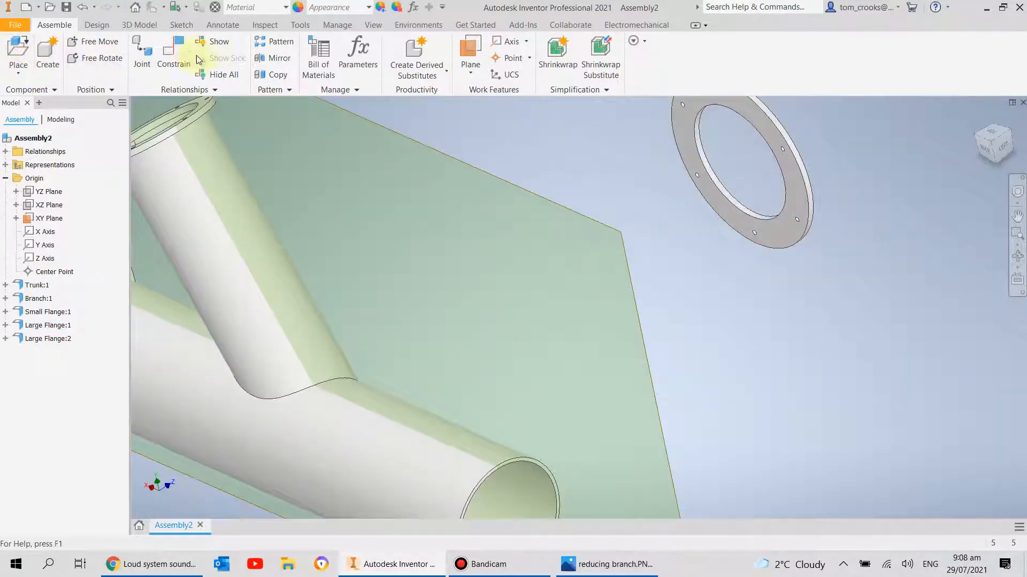
{"action": "left_click", "coordinate": [172, 49]}
{"action": "left_click", "coordinate": [840, 121]}
{"action": "scroll", "coordinate": [844, 131], "scroll_direction": "down", "scroll_amount": 3}
{"action": "scroll", "coordinate": [725, 259], "scroll_direction": "up", "scroll_amount": 5}
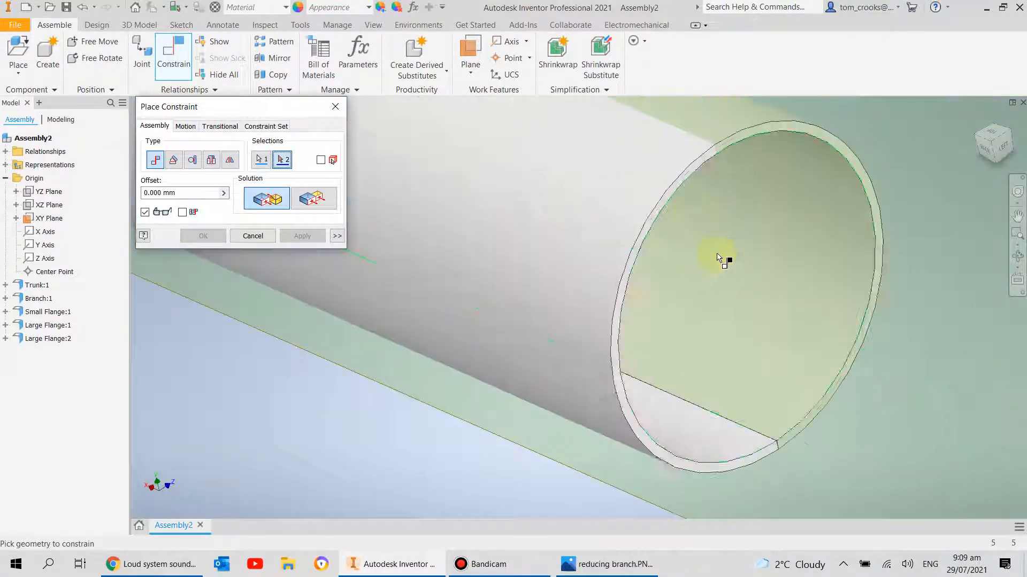
{"action": "scroll", "coordinate": [682, 194], "scroll_direction": "up", "scroll_amount": 4}
{"action": "left_click", "coordinate": [675, 176]}
{"action": "scroll", "coordinate": [671, 181], "scroll_direction": "down", "scroll_amount": 5}
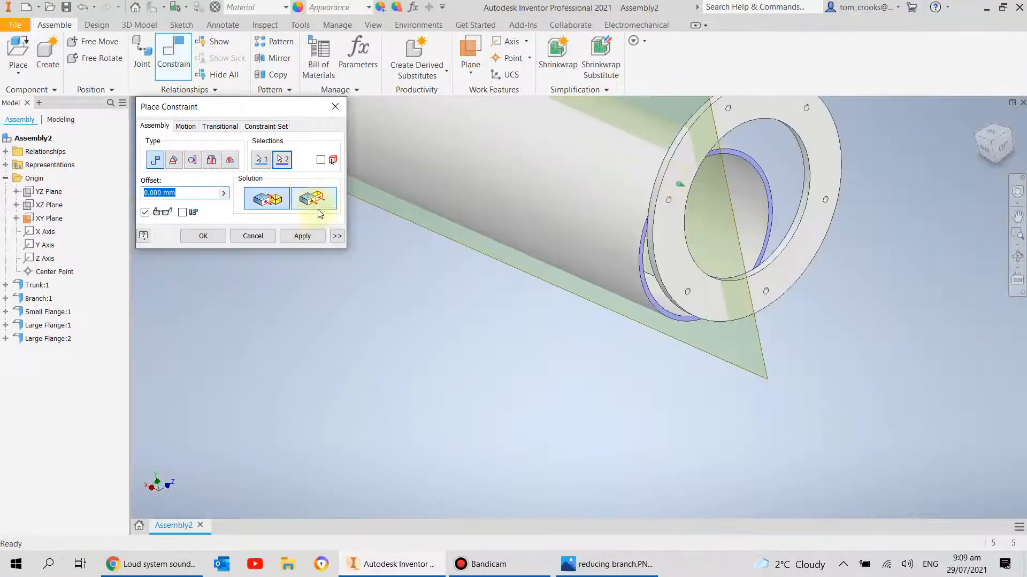
{"action": "left_click", "coordinate": [302, 236]}
- Mate the bore axis of Large Flange:2 to the trunk's centre axis at 0 mm offset
{"action": "scroll", "coordinate": [770, 187], "scroll_direction": "up", "scroll_amount": 4}
{"action": "left_click", "coordinate": [871, 212]}
{"action": "scroll", "coordinate": [692, 234], "scroll_direction": "down", "scroll_amount": 2}
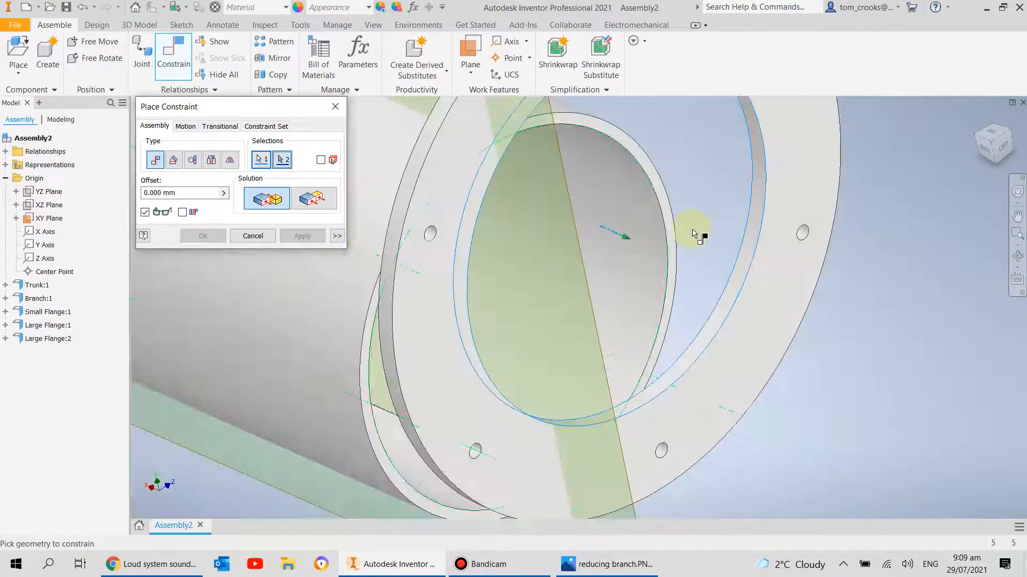
{"action": "left_click", "coordinate": [645, 214]}
{"action": "scroll", "coordinate": [645, 212], "scroll_direction": "down", "scroll_amount": 3}
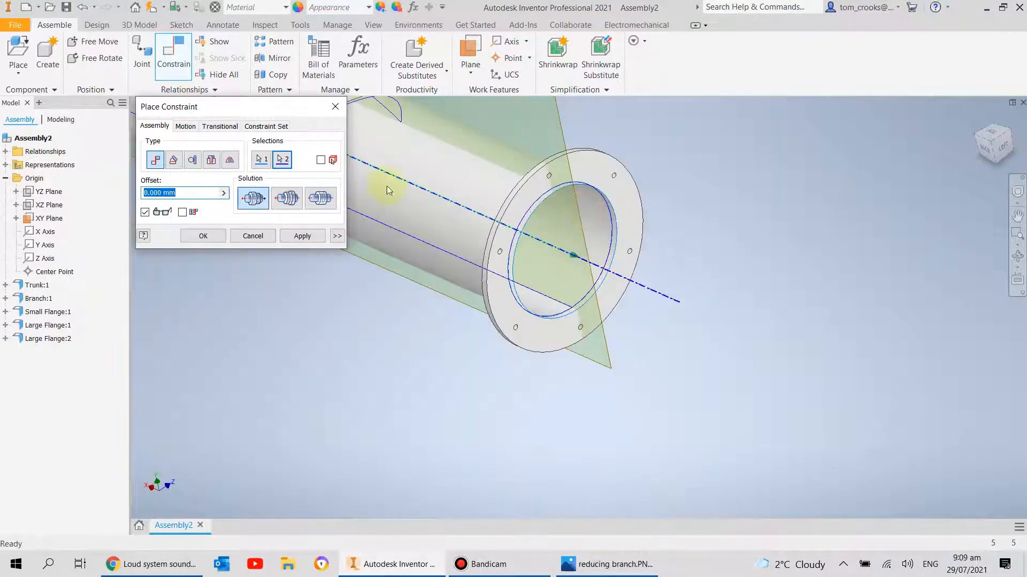
{"action": "left_click", "coordinate": [298, 240]}
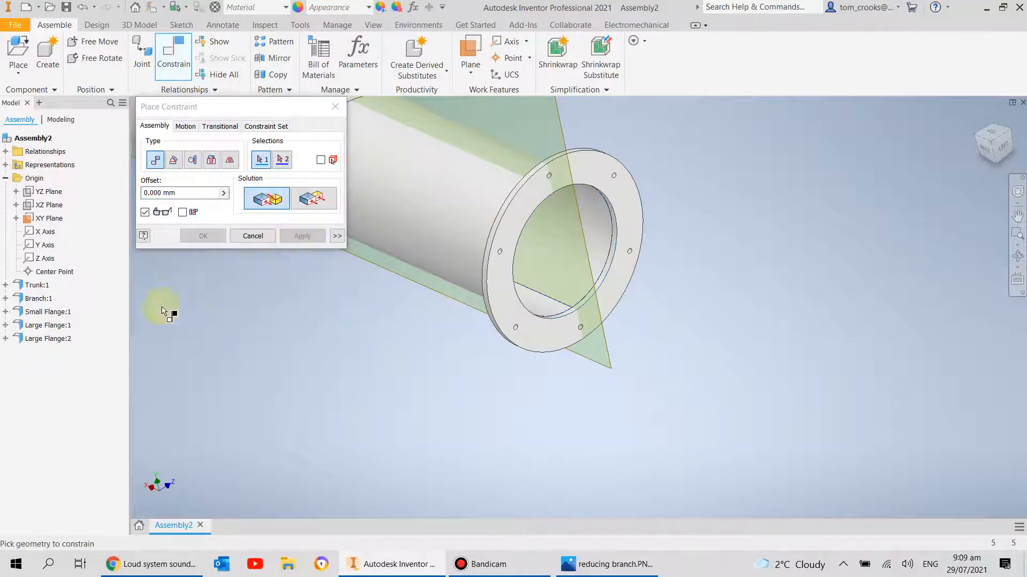
- Constrain the YZ plane of Large Flange:2 to the assembly's XY plane with the Flush solution at 0 mm offset
{"action": "left_click", "coordinate": [6, 339]}
{"action": "left_click", "coordinate": [16, 352]}
{"action": "left_click", "coordinate": [27, 365]}
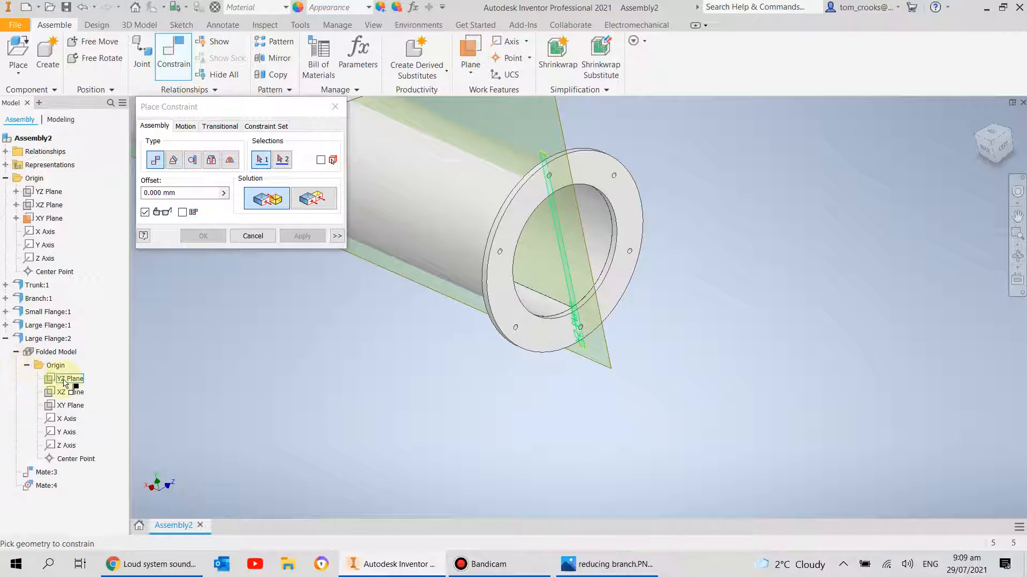
{"action": "left_click", "coordinate": [64, 379]}
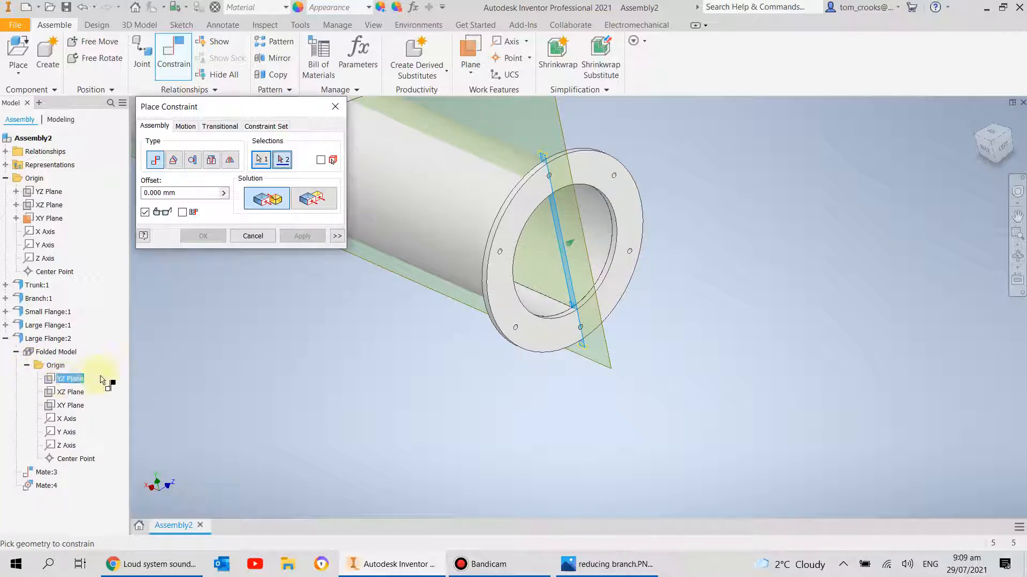
{"action": "left_click", "coordinate": [613, 361]}
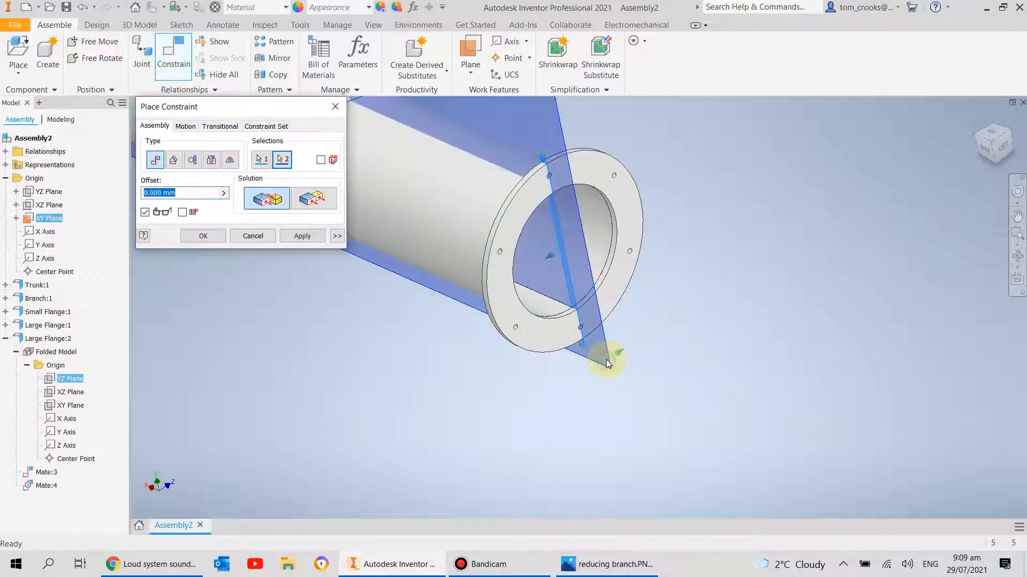
{"action": "left_click", "coordinate": [312, 200]}
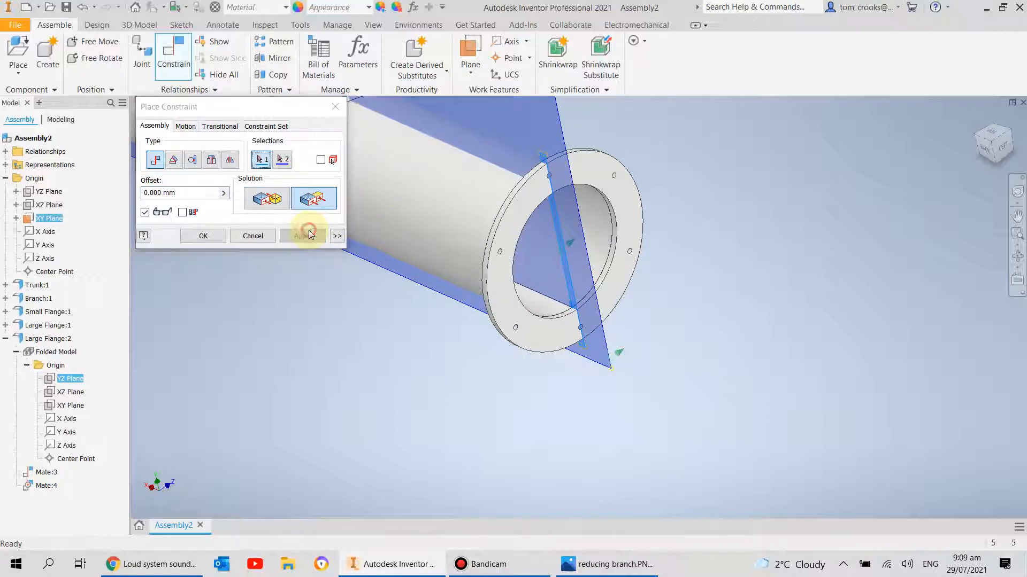
{"action": "left_click", "coordinate": [303, 236]}
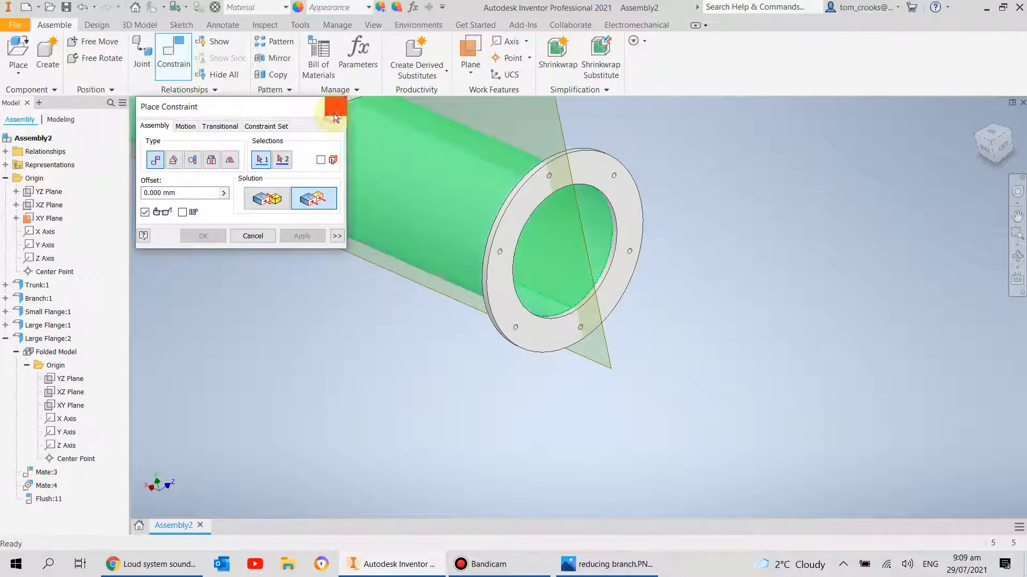
{"action": "left_click", "coordinate": [335, 106]}
{"action": "left_click", "coordinate": [6, 338]}
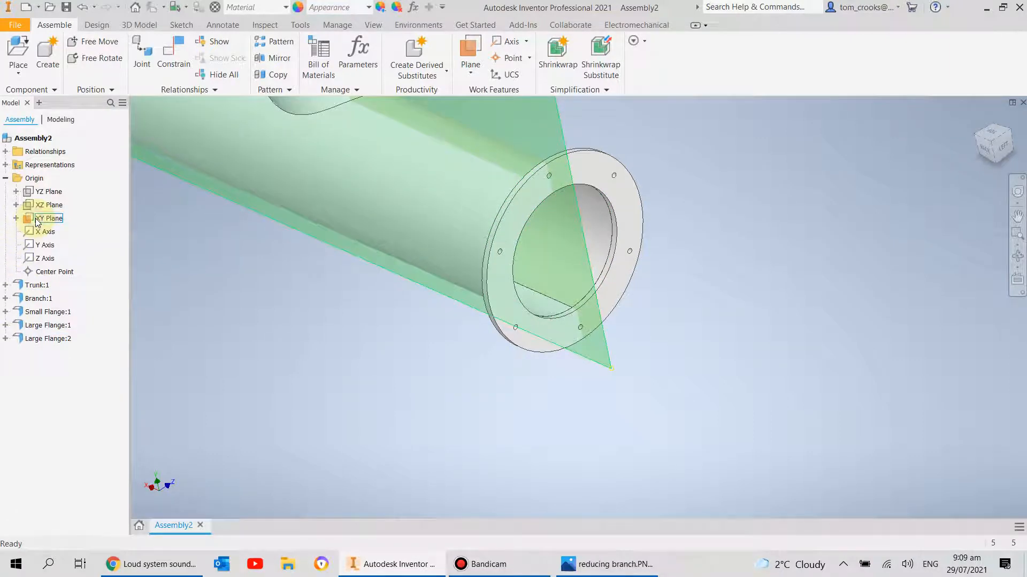
- Hide the assembly's XY origin plane and collapse the assembly's origin folder
{"action": "right_click", "coordinate": [60, 226]}
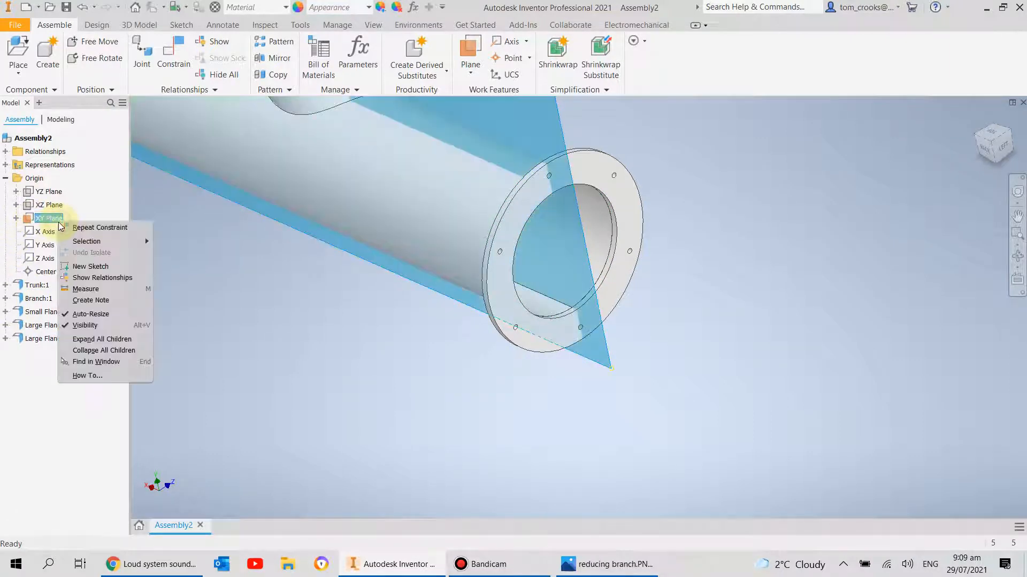
{"action": "left_click", "coordinate": [77, 316]}
{"action": "left_click", "coordinate": [6, 178]}
- Inspect the whole assembly in the home view and then from the front
{"action": "scroll", "coordinate": [400, 373], "scroll_direction": "up", "scroll_amount": 3}
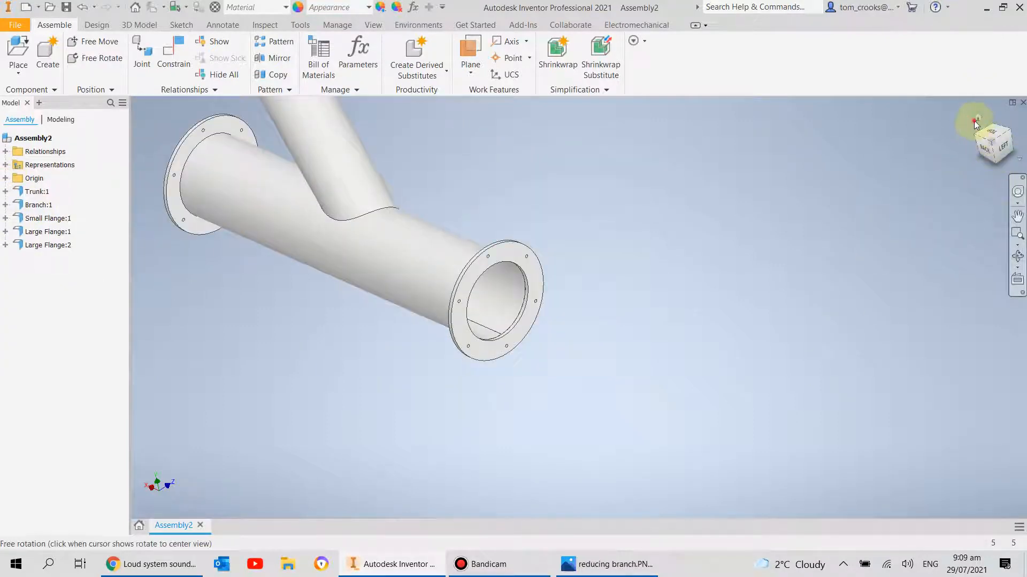
{"action": "left_click", "coordinate": [974, 123]}
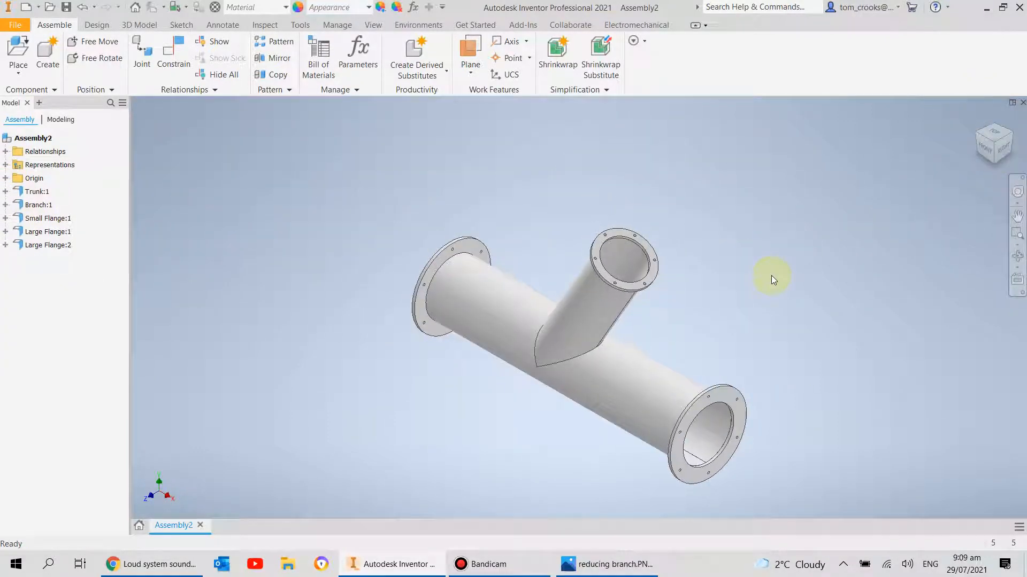
{"action": "left_click", "coordinate": [986, 146]}
{"action": "left_click", "coordinate": [1014, 142]}
{"action": "left_click", "coordinate": [1014, 142]}
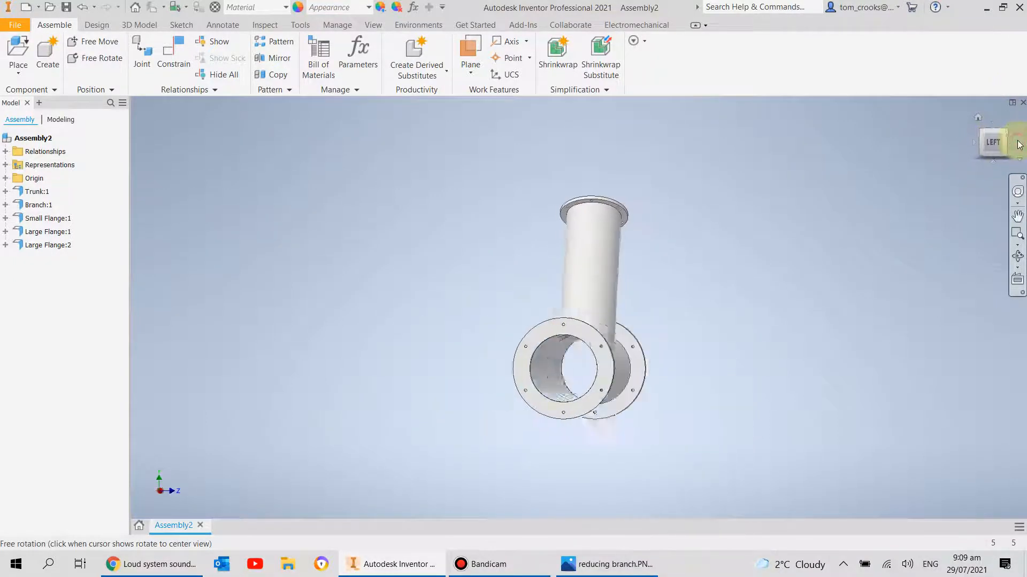
{"action": "scroll", "coordinate": [638, 382], "scroll_direction": "down", "scroll_amount": 3}
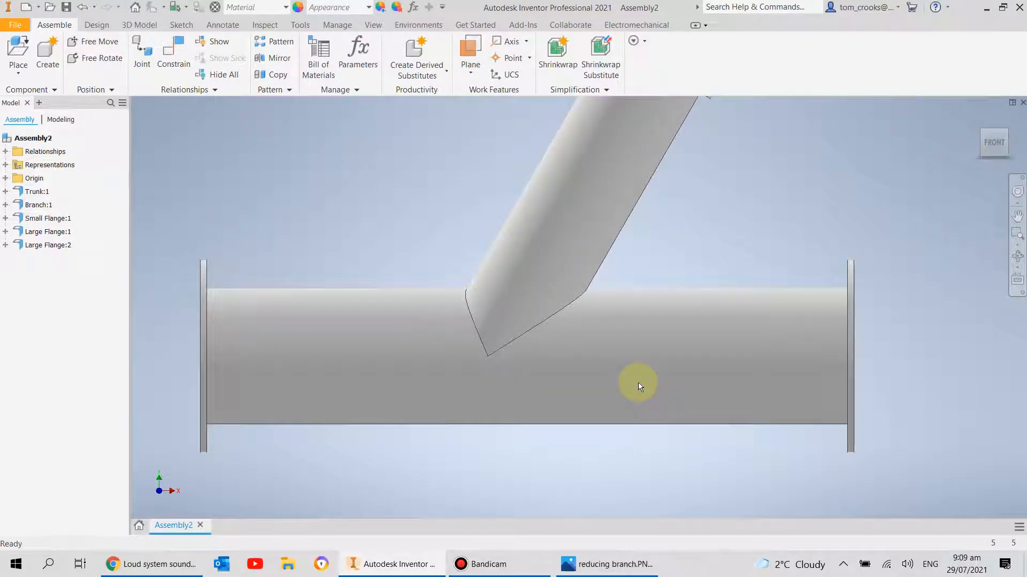
{"action": "scroll", "coordinate": [637, 383], "scroll_direction": "up", "scroll_amount": 3}
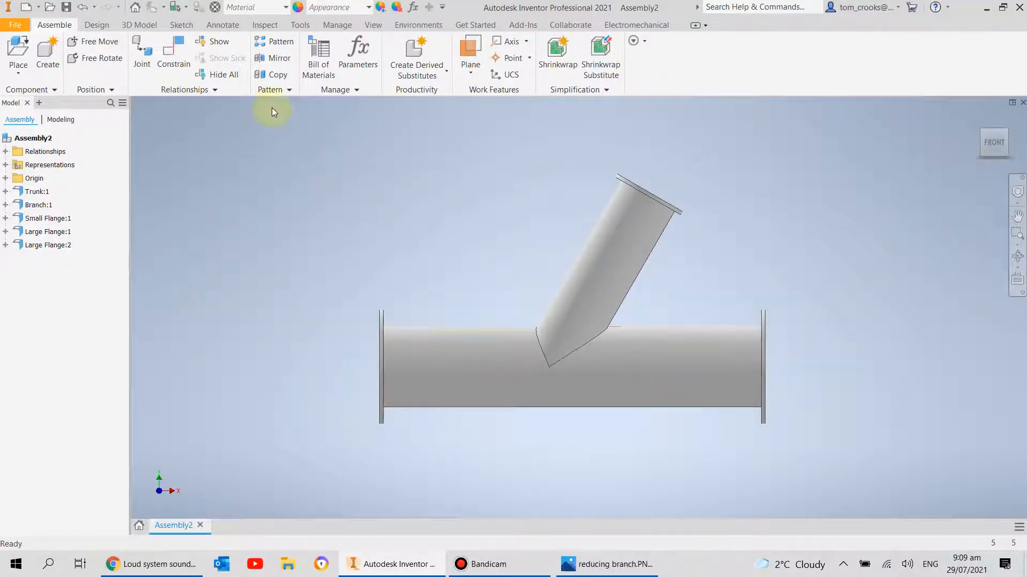
- Change the assembly's visual style to Wireframe
{"action": "left_click", "coordinate": [370, 24]}
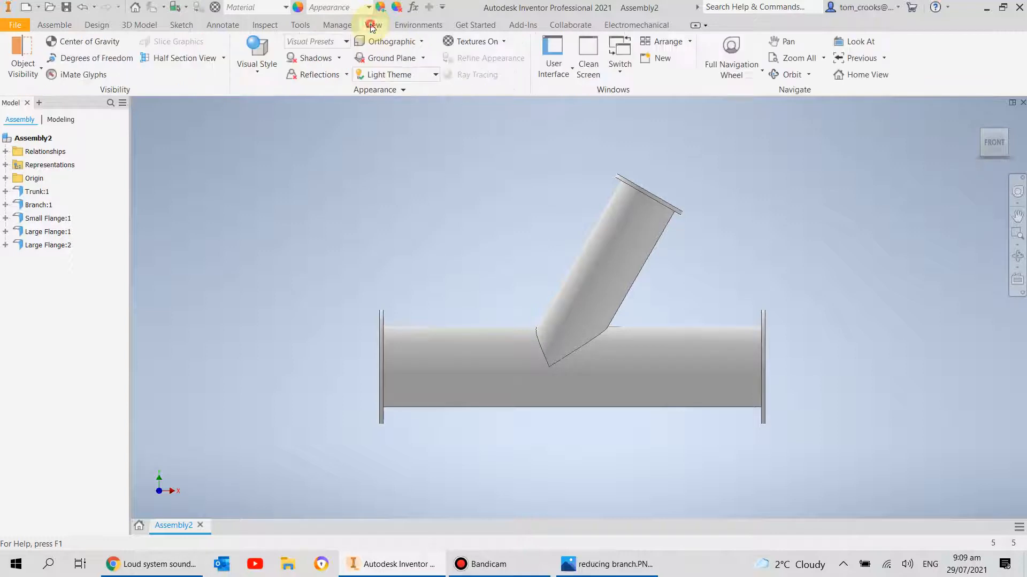
{"action": "left_click", "coordinate": [255, 60]}
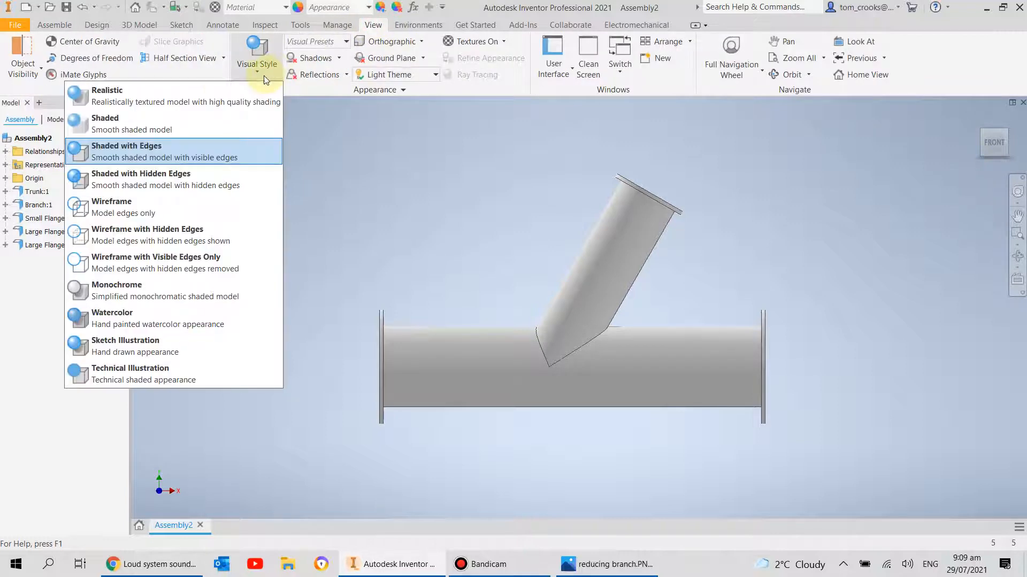
{"action": "left_click", "coordinate": [148, 204]}
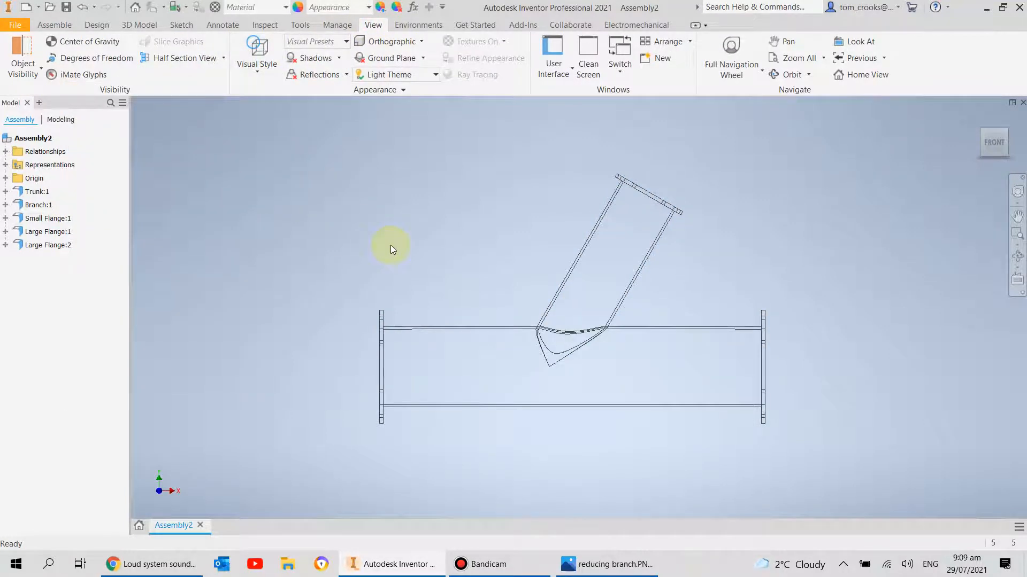
- Examine how the flanges seat on the pipe ends and how the branch meets the trunk opening
{"action": "scroll", "coordinate": [693, 189], "scroll_direction": "down", "scroll_amount": 3}
{"action": "scroll", "coordinate": [682, 215], "scroll_direction": "down", "scroll_amount": 5}
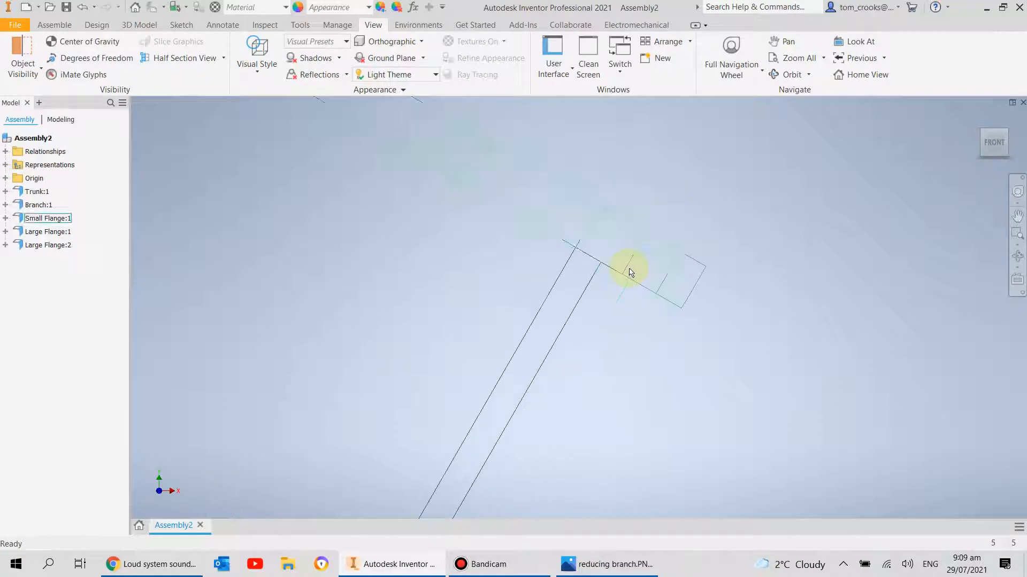
{"action": "scroll", "coordinate": [644, 272], "scroll_direction": "up", "scroll_amount": 2}
{"action": "scroll", "coordinate": [630, 286], "scroll_direction": "up", "scroll_amount": 5}
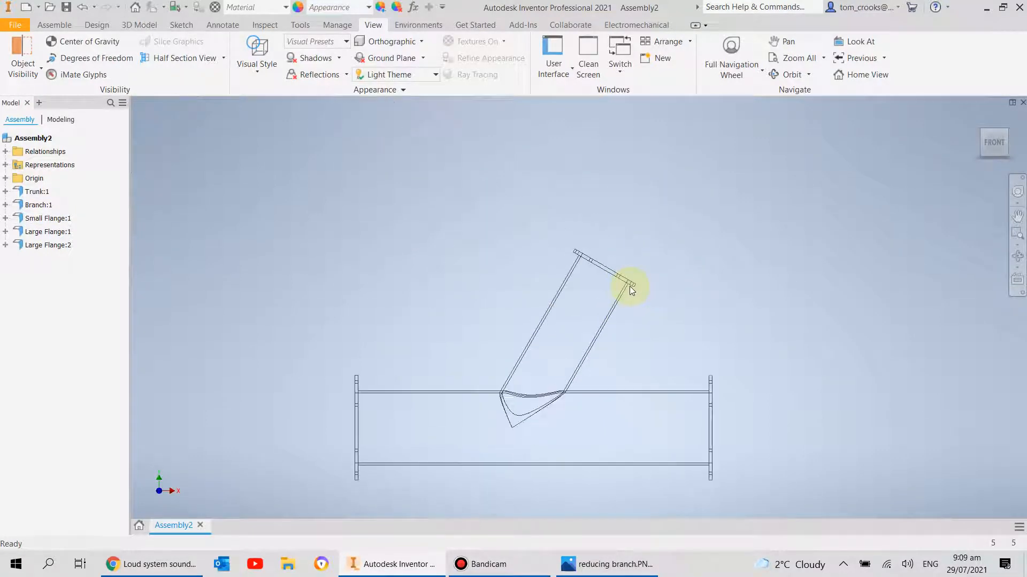
{"action": "scroll", "coordinate": [405, 351], "scroll_direction": "down", "scroll_amount": 3}
{"action": "scroll", "coordinate": [431, 293], "scroll_direction": "down", "scroll_amount": 2}
{"action": "scroll", "coordinate": [534, 160], "scroll_direction": "up", "scroll_amount": 3}
{"action": "scroll", "coordinate": [593, 182], "scroll_direction": "up", "scroll_amount": 4}
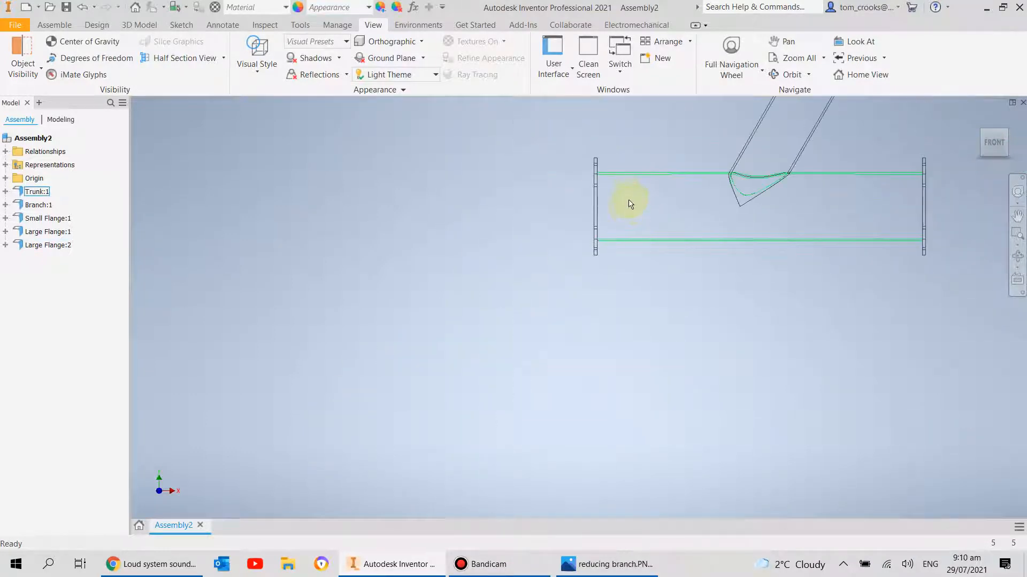
{"action": "middle_click_drag", "start_coordinate": [676, 293], "coordinate": [611, 306]}
{"action": "mouse_move", "coordinate": [637, 273]}
{"action": "middle_mouse_down", "text": "shift"}
{"action": "mouse_move", "coordinate": [604, 274]}
{"action": "mouse_move", "coordinate": [625, 289]}
{"action": "middle_mouse_up", "text": "shift"}
{"action": "scroll", "coordinate": [670, 217], "scroll_direction": "down", "scroll_amount": 3}
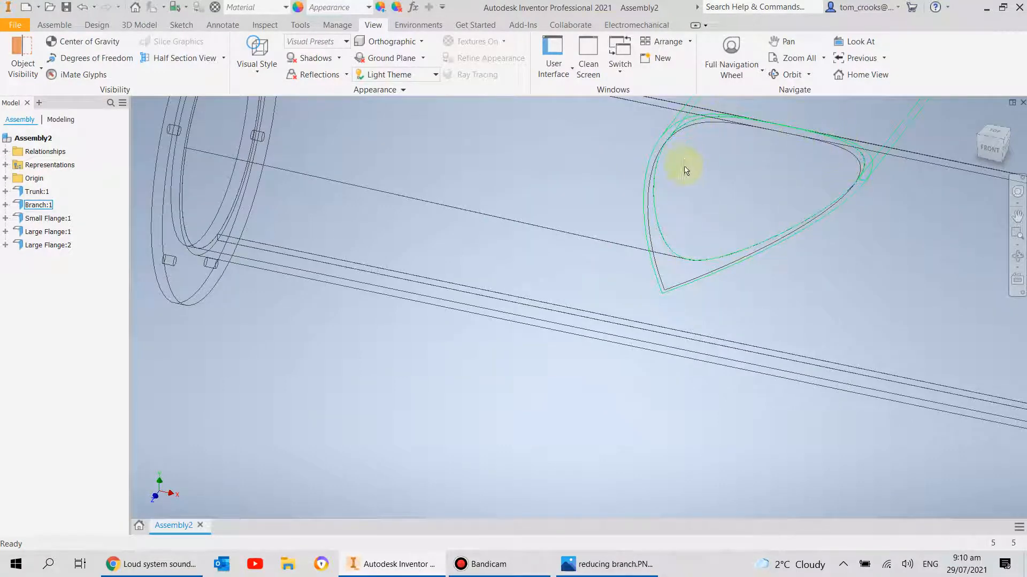
{"action": "scroll", "coordinate": [649, 217], "scroll_direction": "up", "scroll_amount": 3}
{"action": "scroll", "coordinate": [654, 277], "scroll_direction": "down", "scroll_amount": 8}
{"action": "scroll", "coordinate": [706, 234], "scroll_direction": "up", "scroll_amount": 4}
{"action": "scroll", "coordinate": [709, 234], "scroll_direction": "up", "scroll_amount": 5}
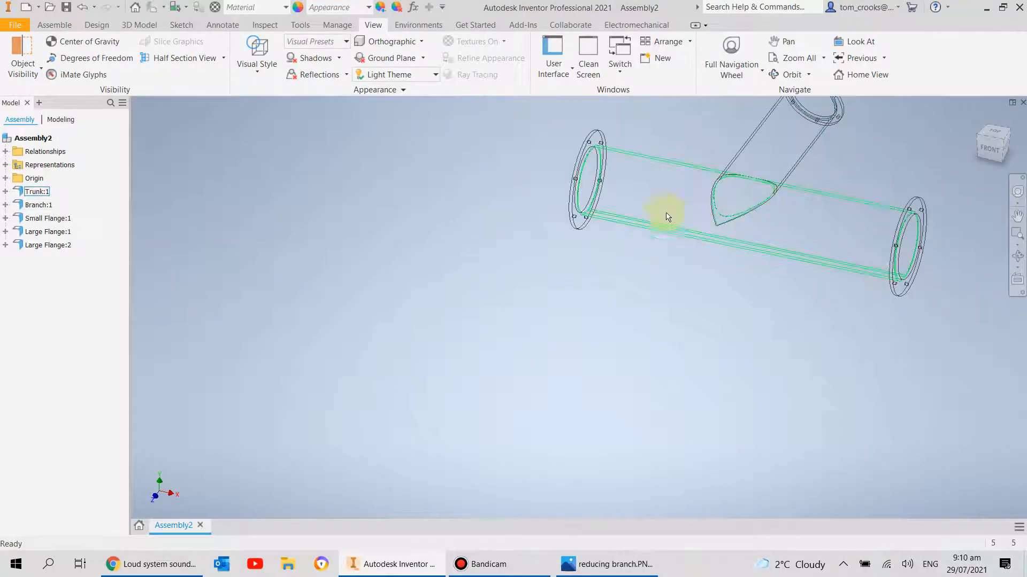
{"action": "middle_click_drag", "start_coordinate": [636, 315], "coordinate": [530, 425]}
{"action": "scroll", "coordinate": [529, 426], "scroll_direction": "up", "scroll_amount": 1}
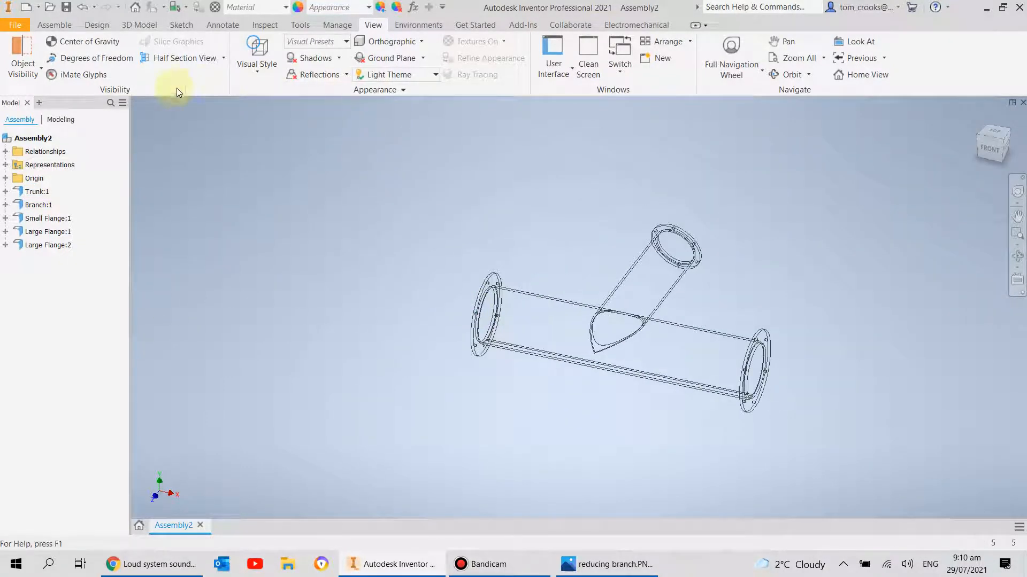
- Set the assembly's visual style back to Shaded with Edges
{"action": "left_click", "coordinate": [258, 66]}
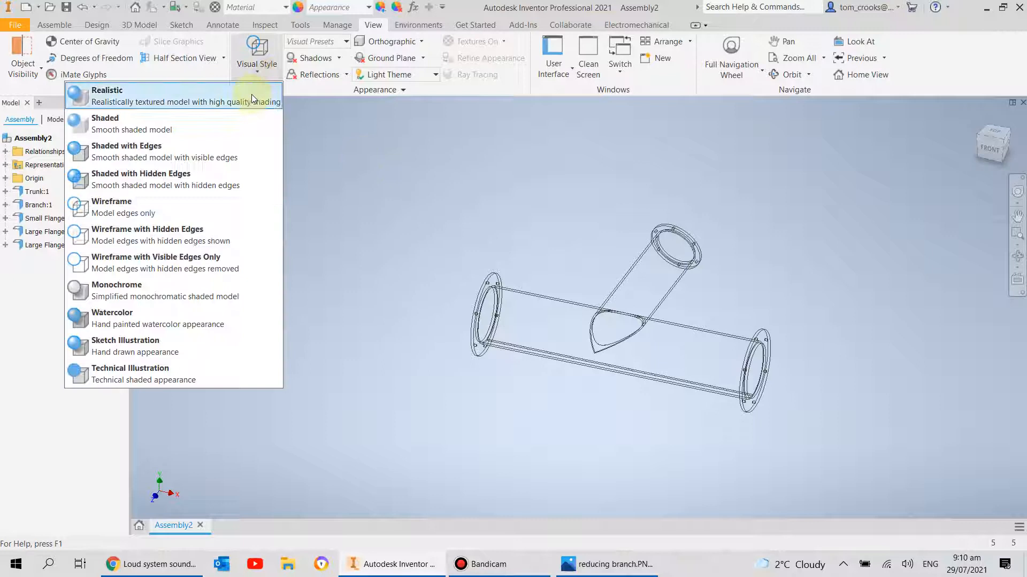
{"action": "left_click", "coordinate": [189, 159]}
{"action": "scroll", "coordinate": [569, 306], "scroll_direction": "up", "scroll_amount": 4}
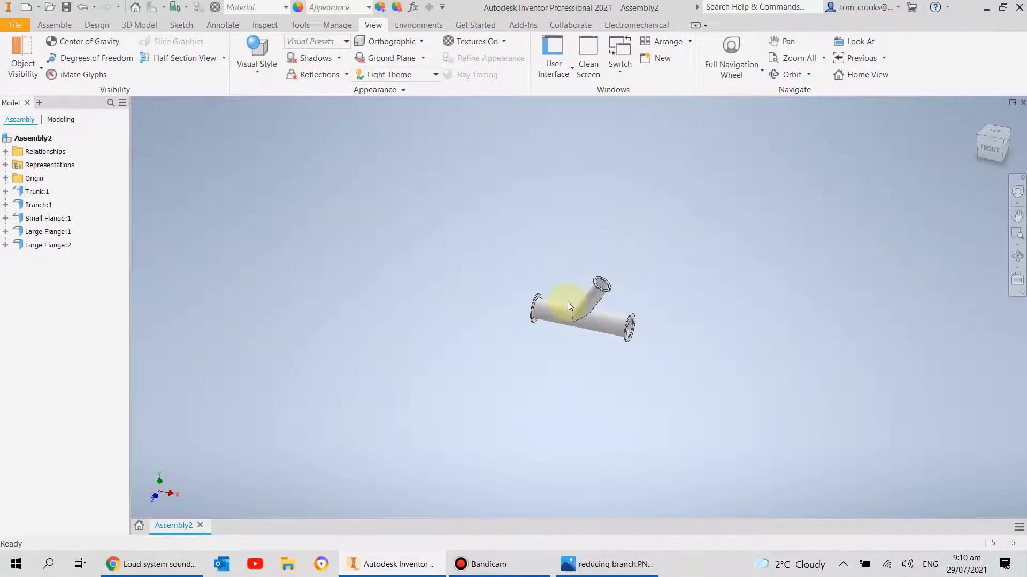
{"action": "scroll", "coordinate": [567, 306], "scroll_direction": "down", "scroll_amount": 3}
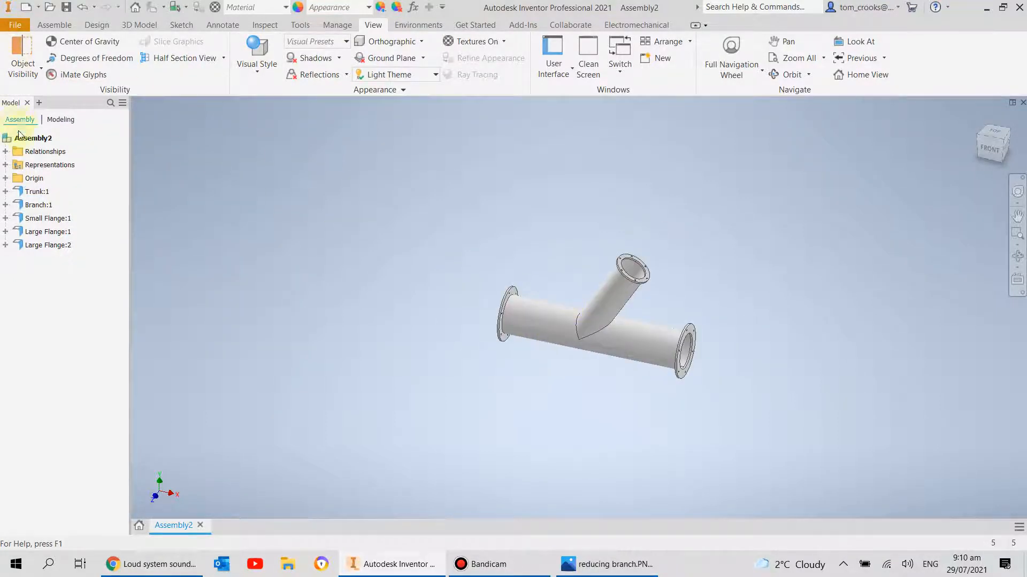
- Save the assembly as Reducing Branch in the Reducing Branch folder
{"action": "left_click", "coordinate": [15, 25]}
{"action": "left_click", "coordinate": [46, 165]}
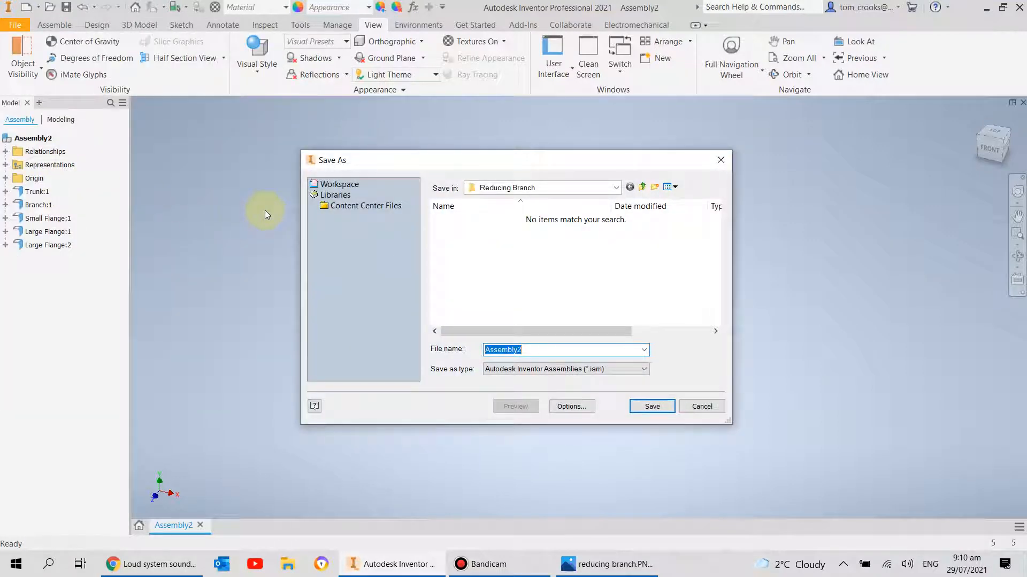
{"action": "type", "text": "Reduc"}
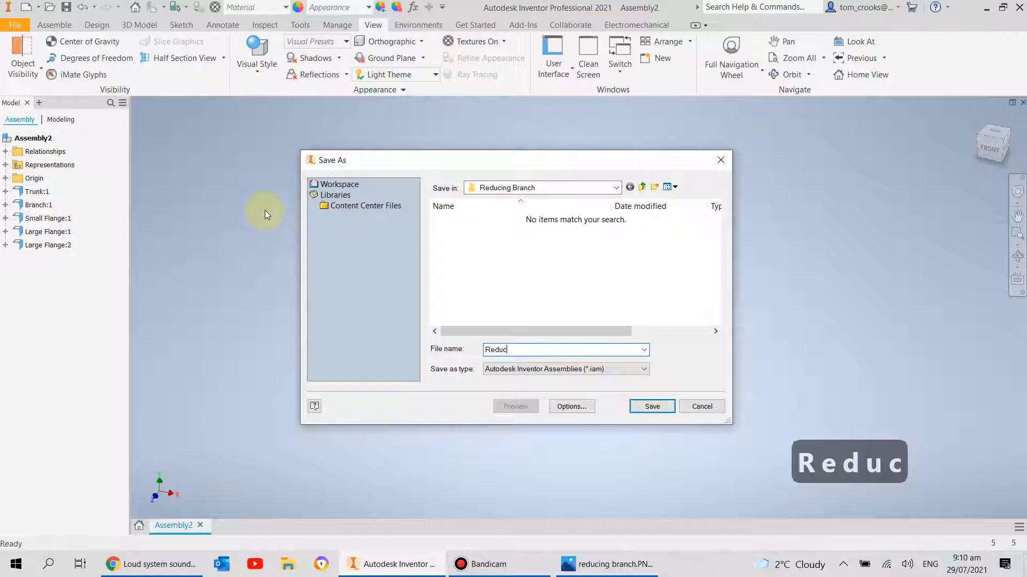
{"action": "type", "text": "ing Branch"}
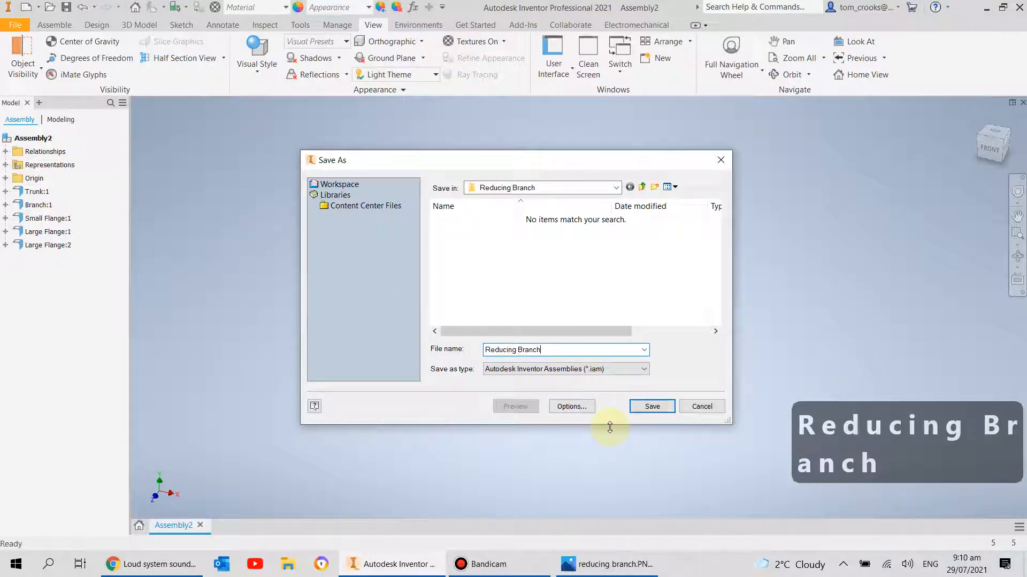
{"action": "left_click", "coordinate": [643, 413]}
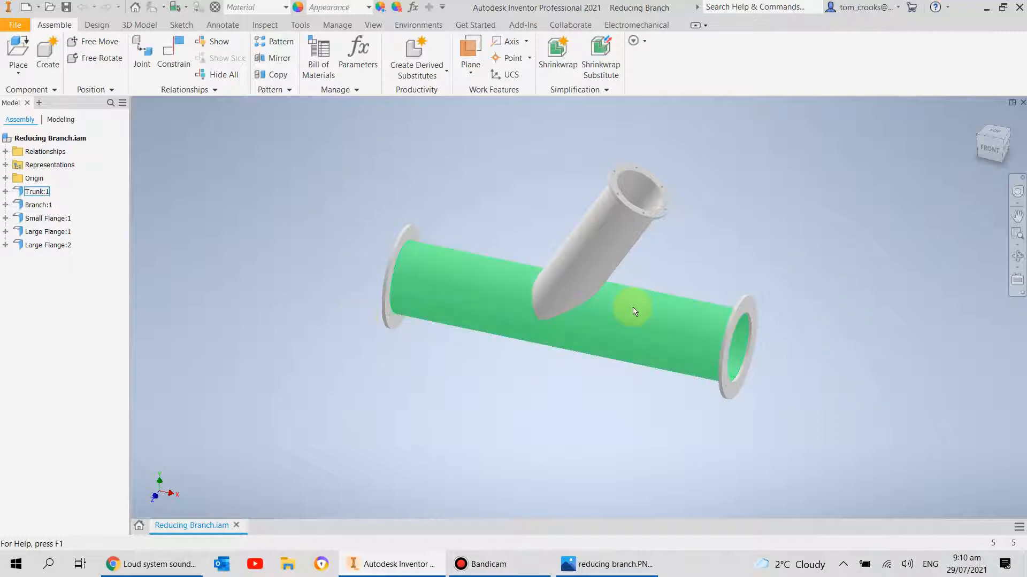
- Open the Branch part from the assembly and examine its flat pattern
{"action": "middle_click_drag", "start_coordinate": [550, 279], "coordinate": [448, 323]}
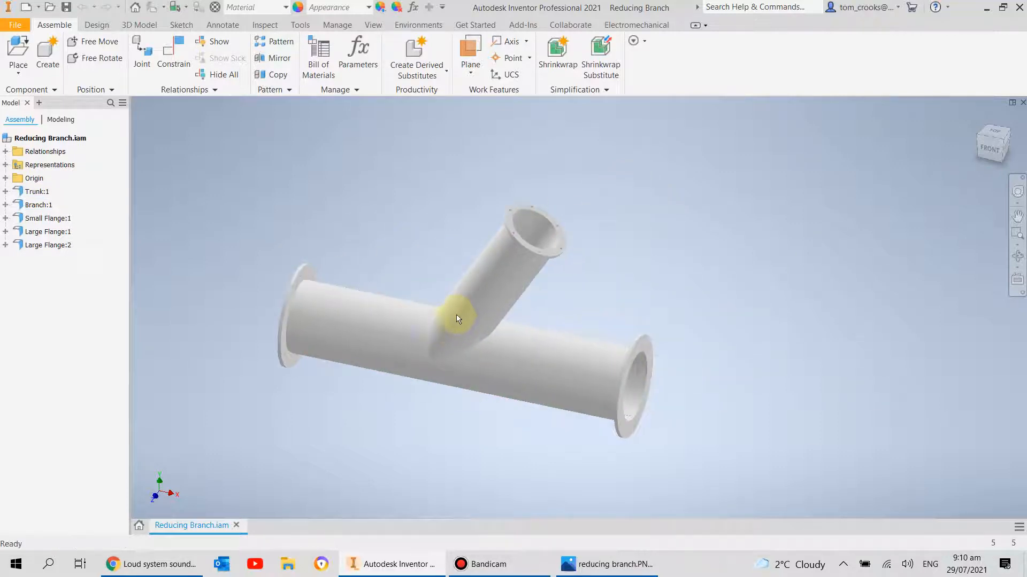
{"action": "double_click", "coordinate": [486, 299]}
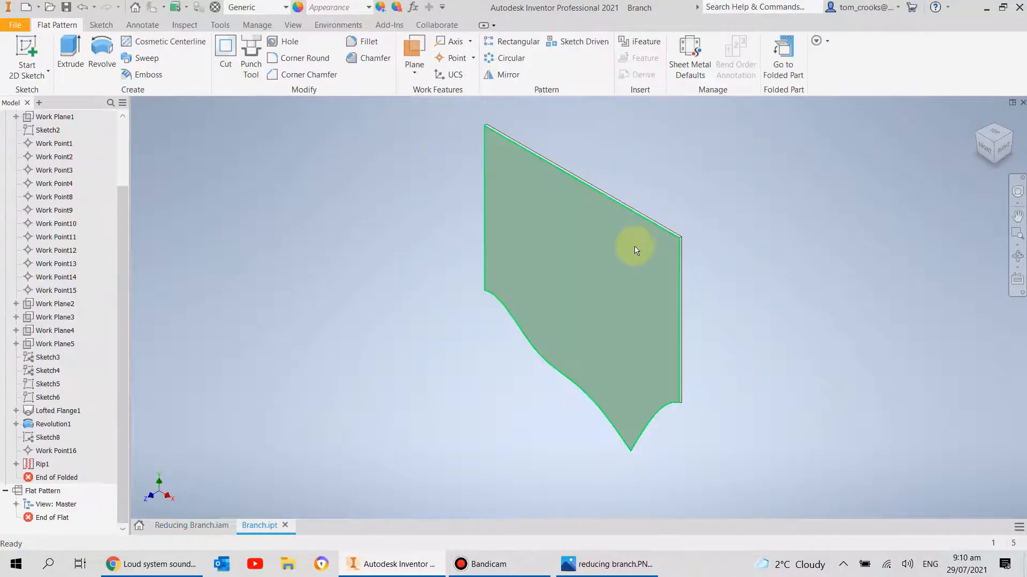
{"action": "middle_click_drag", "start_coordinate": [640, 259], "coordinate": [679, 229], "text": "shift"}
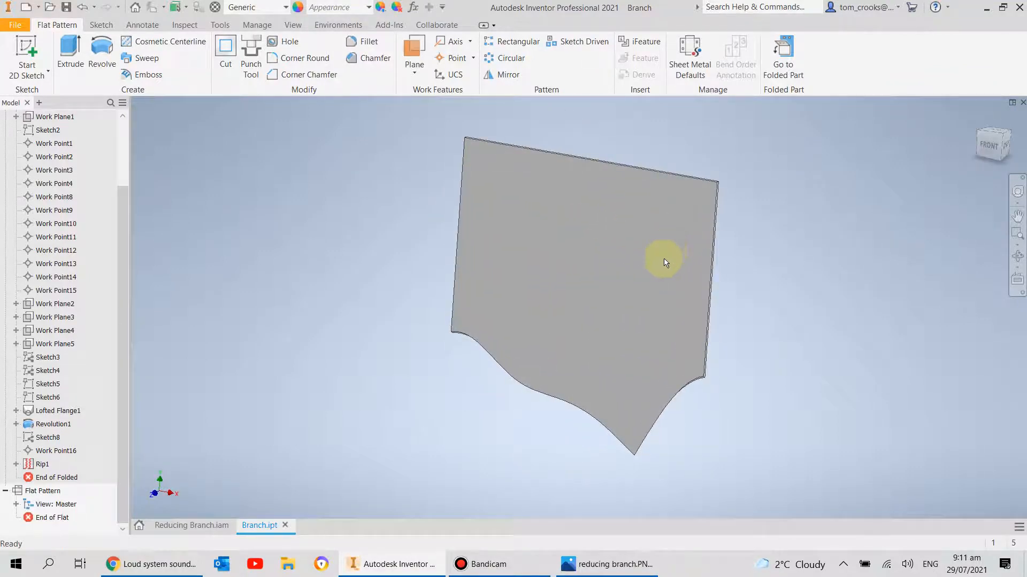
- Bring up the AutoCAD DXF export for the large face of the Branch flat pattern and cancel it
{"action": "key", "text": "Escape"}
{"action": "left_click", "coordinate": [570, 273]}
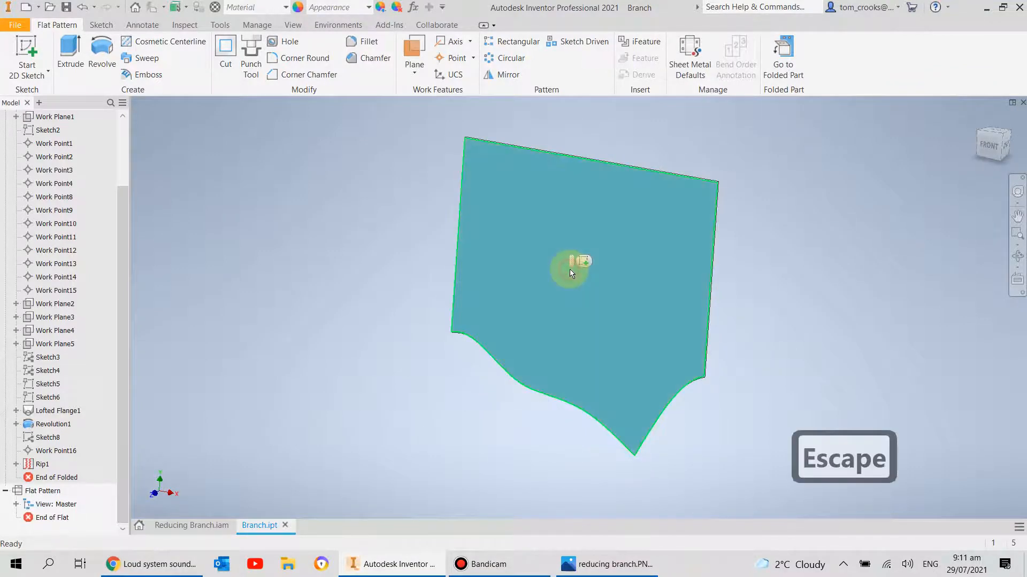
{"action": "right_click", "coordinate": [570, 270]}
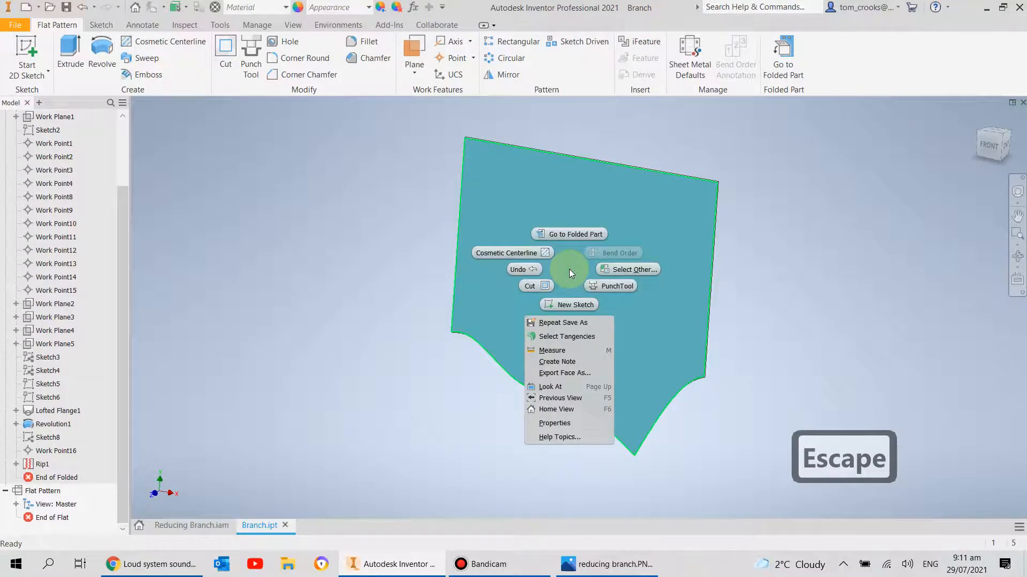
{"action": "left_click", "coordinate": [570, 376]}
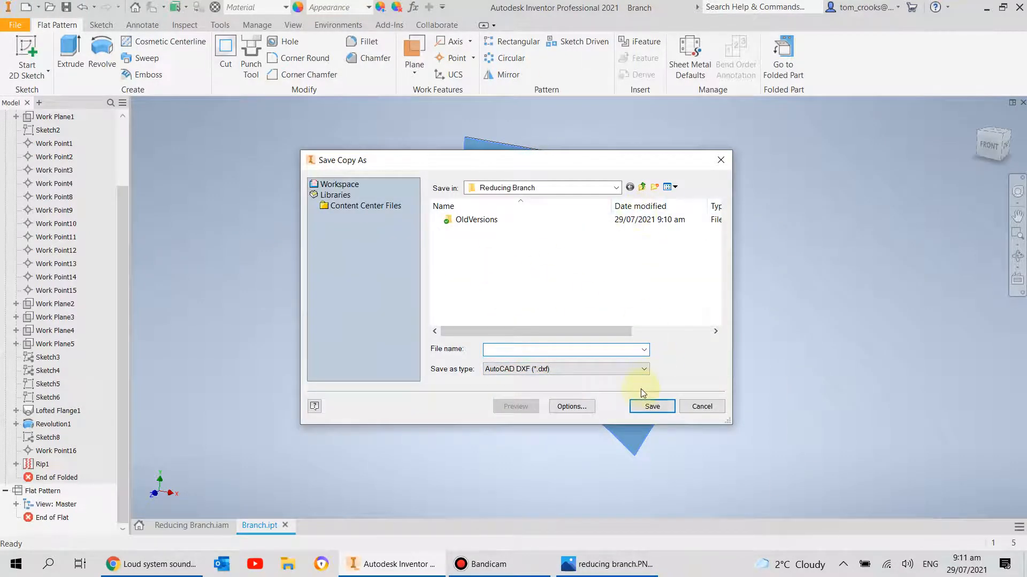
{"action": "key", "text": "Escape"}
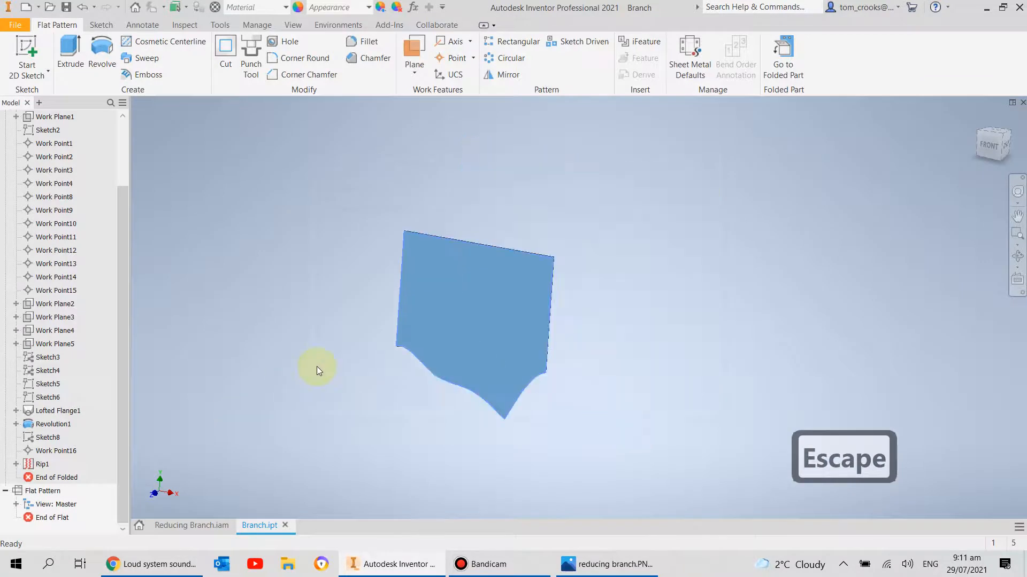
- Return the Branch part to its folded state, collapse the Folded Model tree and restore the home view
{"action": "left_click", "coordinate": [783, 53]}
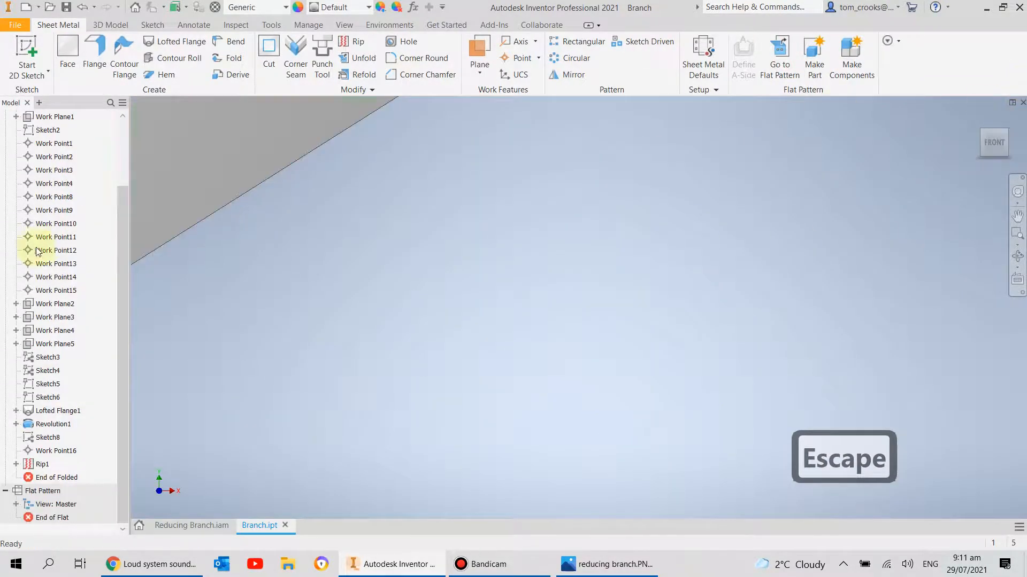
{"action": "scroll", "coordinate": [38, 252], "scroll_direction": "up", "scroll_amount": 2}
{"action": "left_click", "coordinate": [6, 130]}
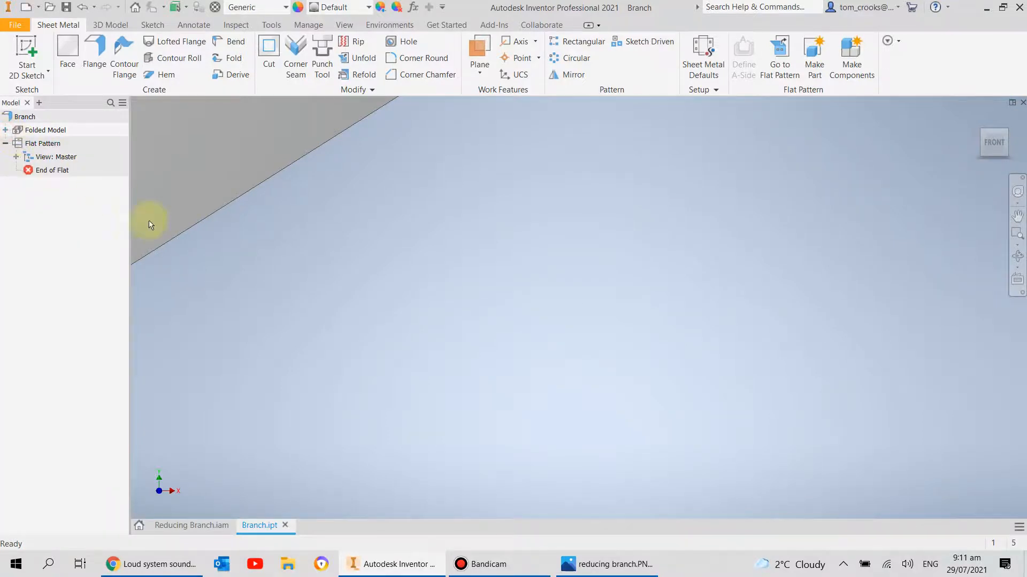
{"action": "left_click", "coordinate": [975, 117]}
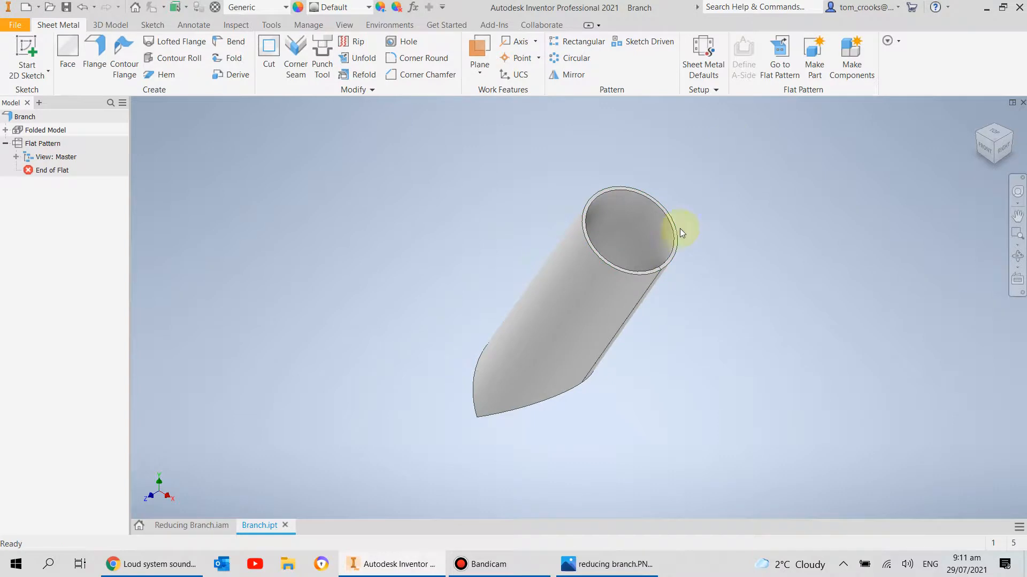
- Save and close the Branch part, and save and close the Reducing Branch assembly
{"action": "key", "text": "ctrl+s"}
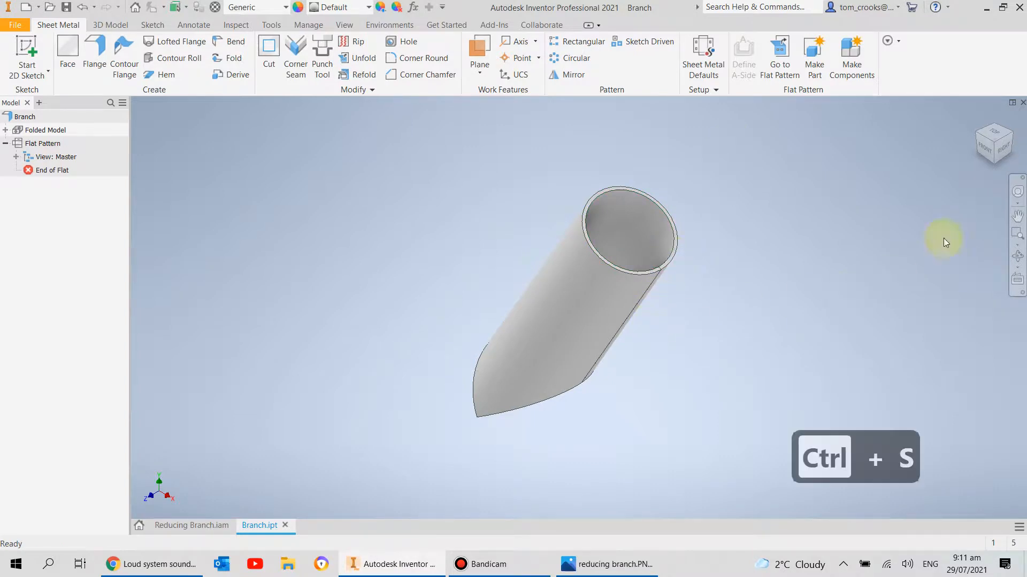
{"action": "left_click", "coordinate": [1022, 104]}
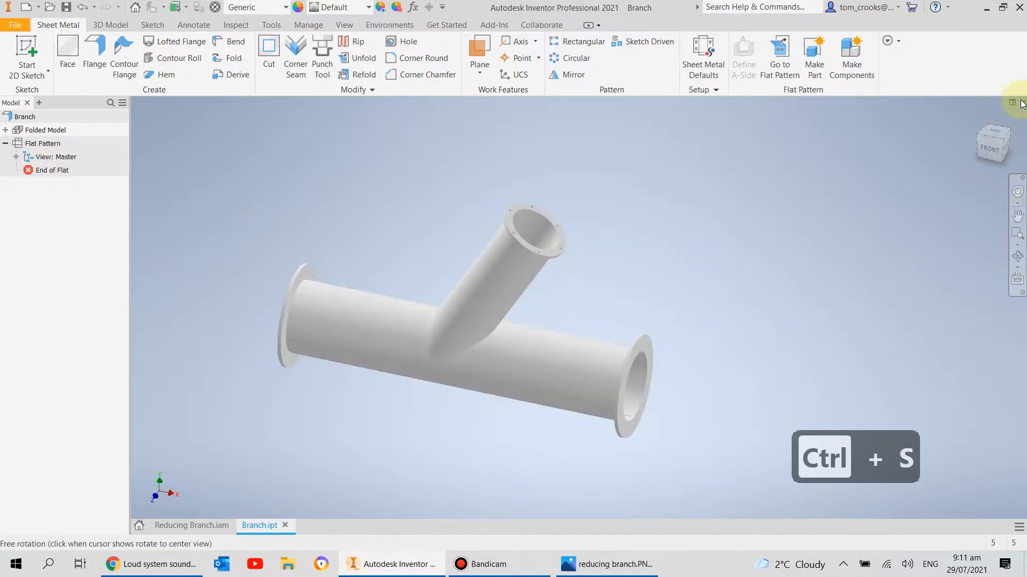
{"action": "key", "text": "ctrl+s"}
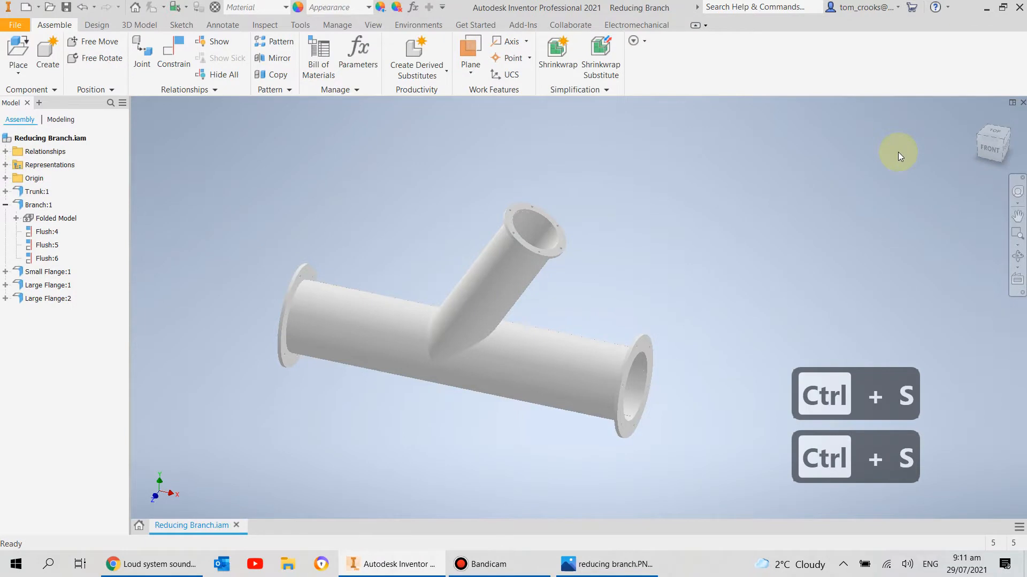
{"action": "left_click", "coordinate": [1022, 103]}
{"action": "left_click", "coordinate": [482, 564]}
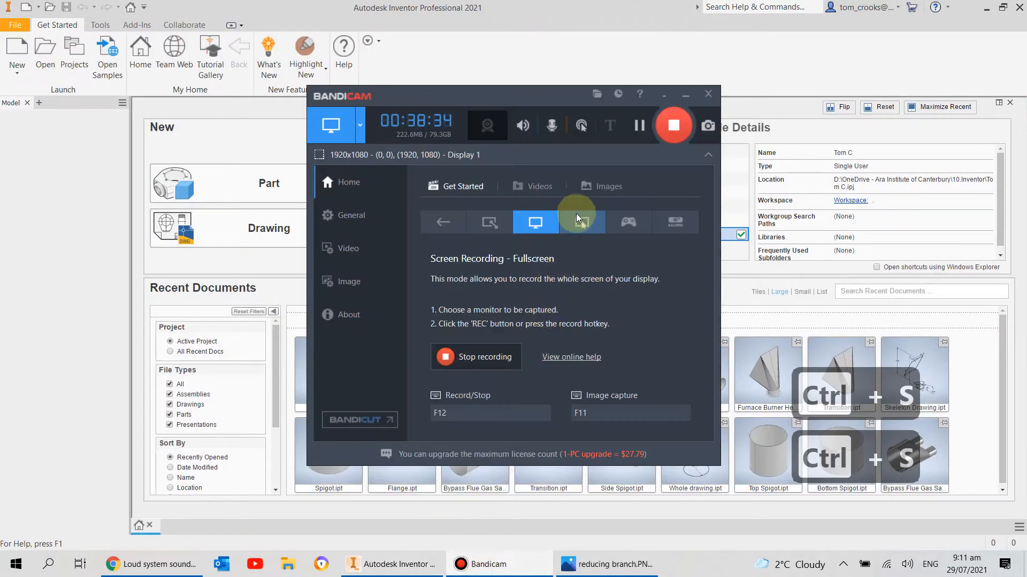